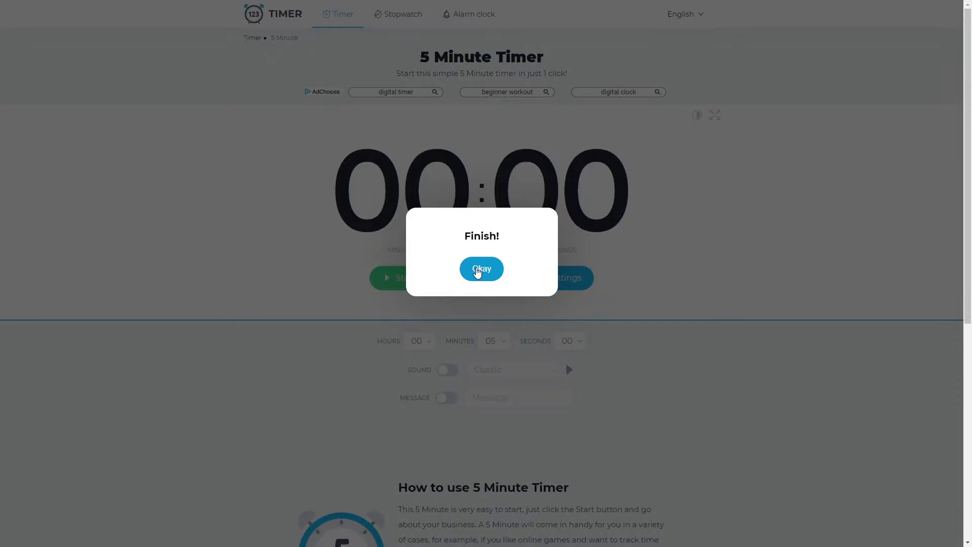
# Step: Dismiss the finished 5-minute timer alert, leave full screen and close the YouTube video tab
pyautogui.click(477, 271)
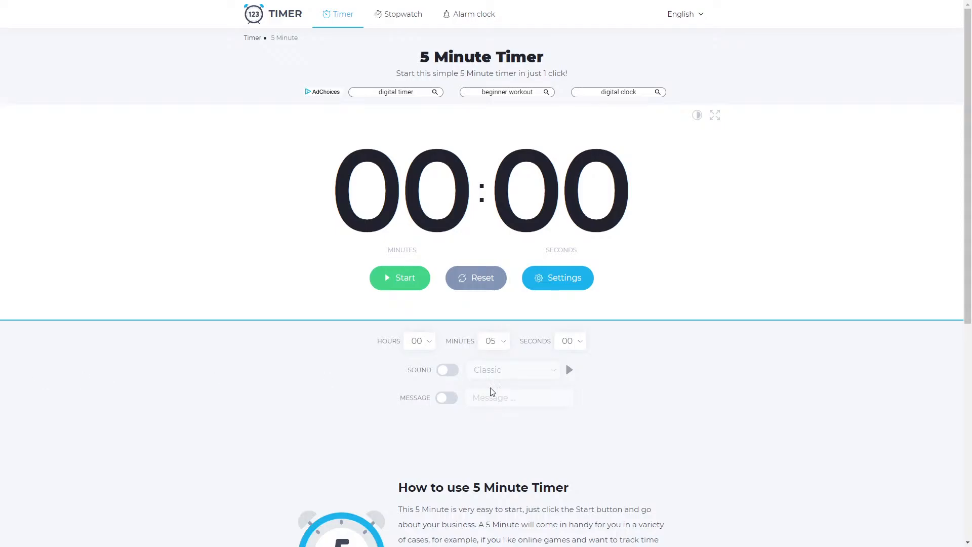
pyautogui.press('F11')
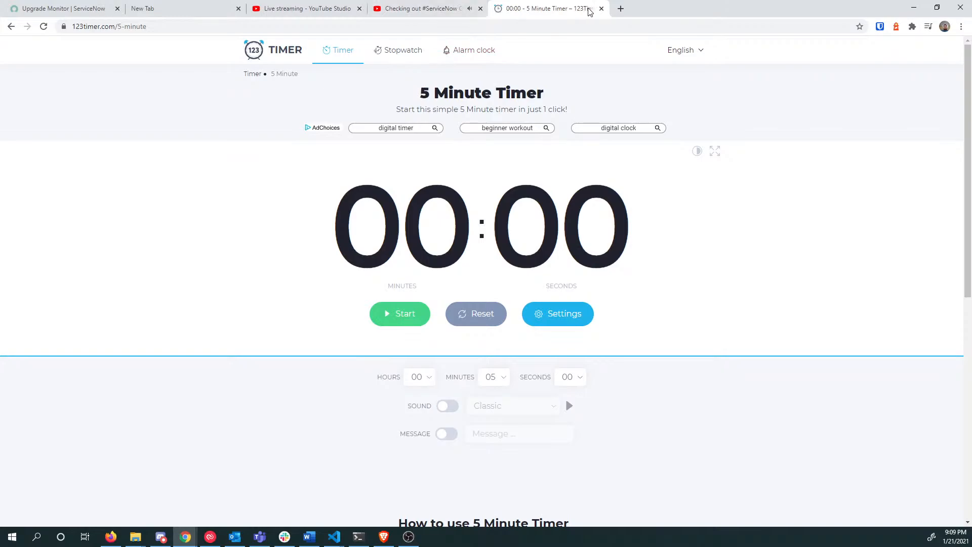
pyautogui.click(480, 9)
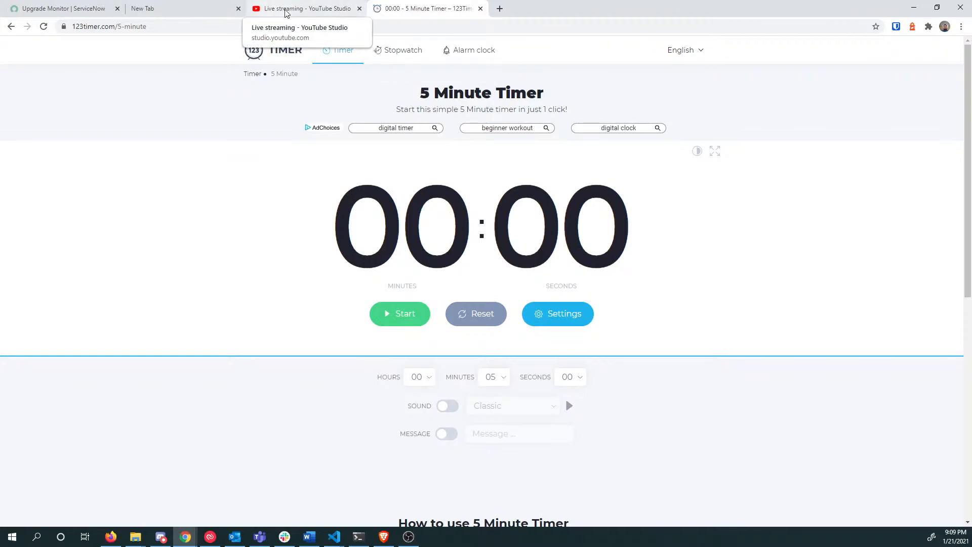
# Step: From the Upgrade Monitor page, open Catalog Builder under Service Catalog in a new tab
pyautogui.click(97, 10)
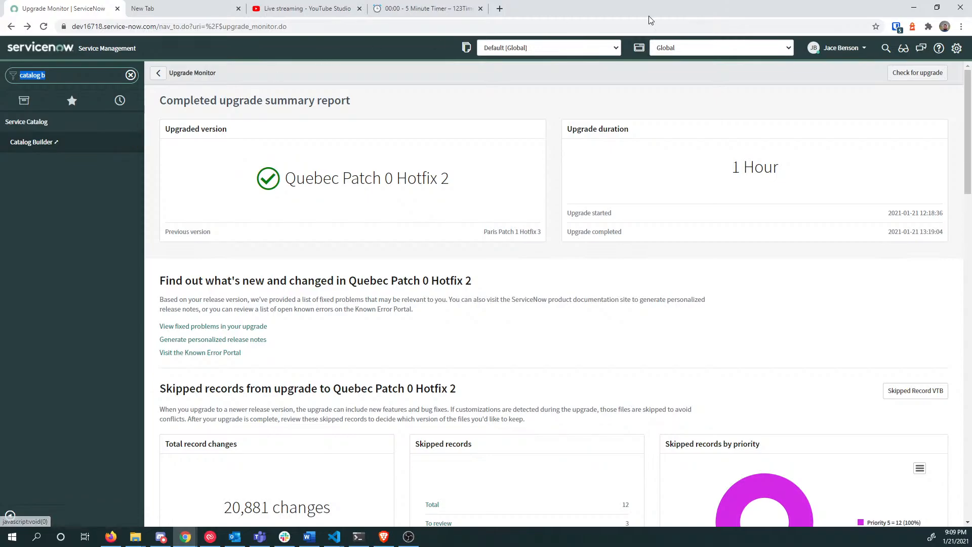
pyautogui.scroll(-5, 628, 268)
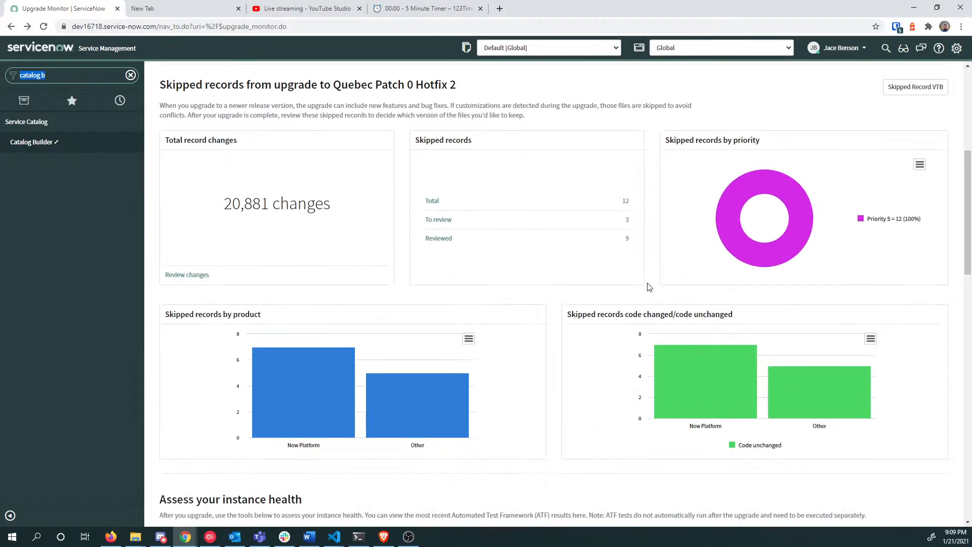
pyautogui.scroll(5, 529, 266)
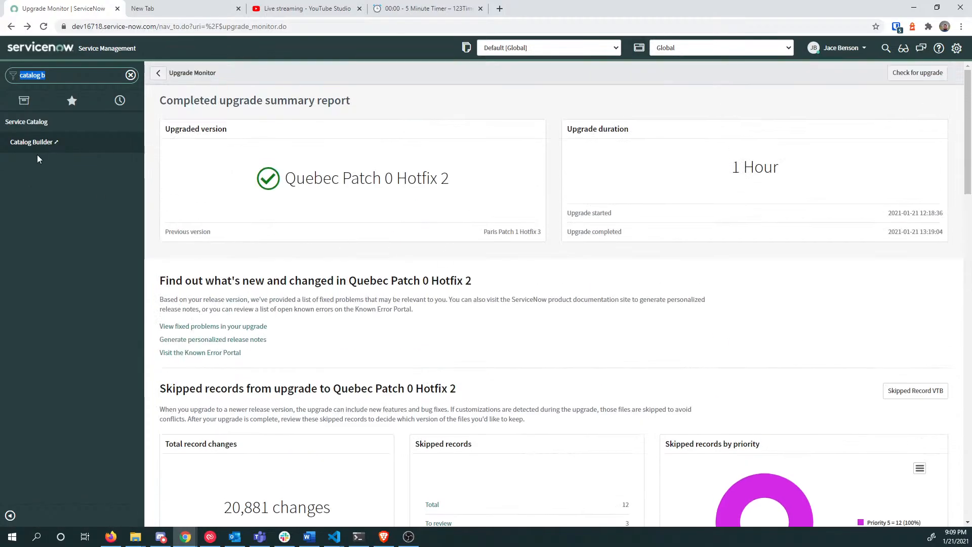
pyautogui.click(20, 143)
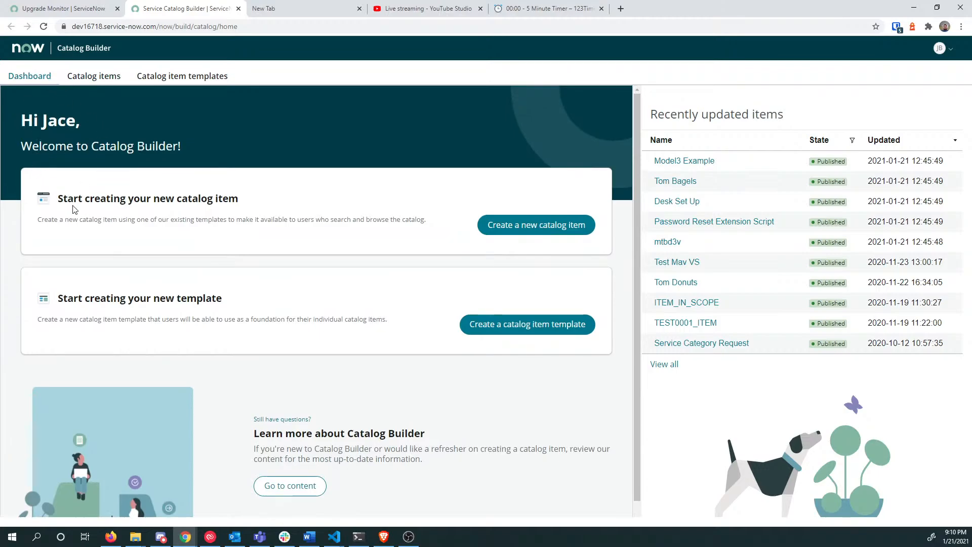
pyautogui.scroll(-1, 142, 245)
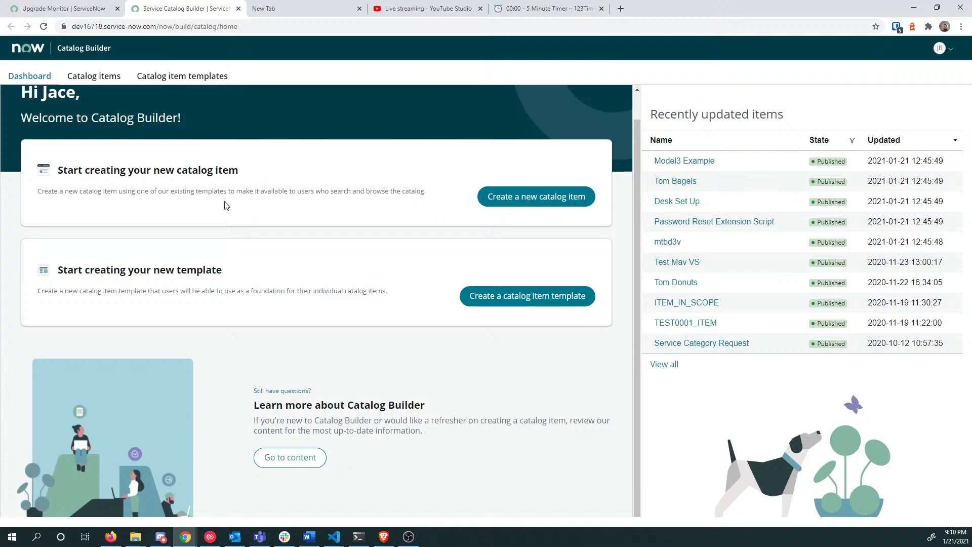
pyautogui.moveTo(73, 269); pyautogui.dragTo(217, 270)
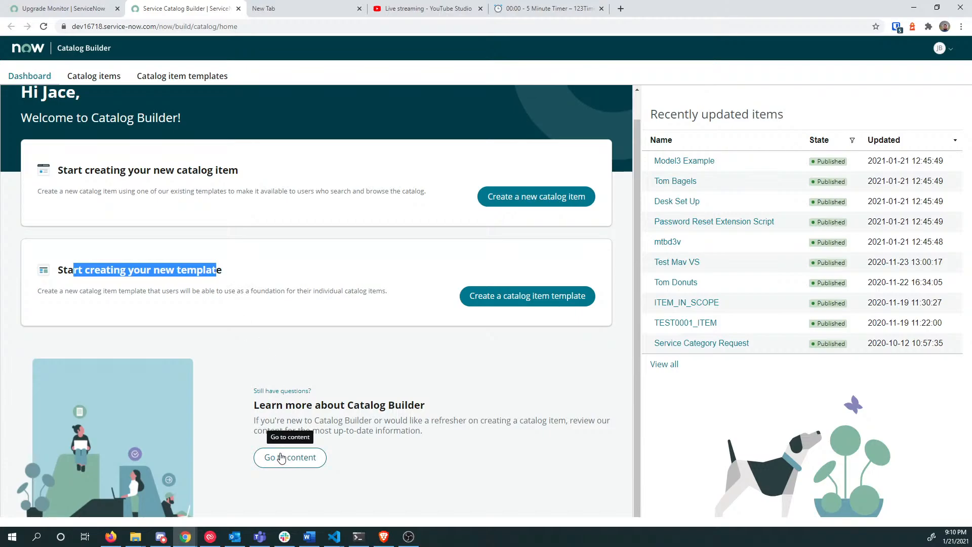
# Step: Open the Catalog Builder documentation and highlight the intro's 'create or edit' and guided experience phrases
pyautogui.click(282, 458)
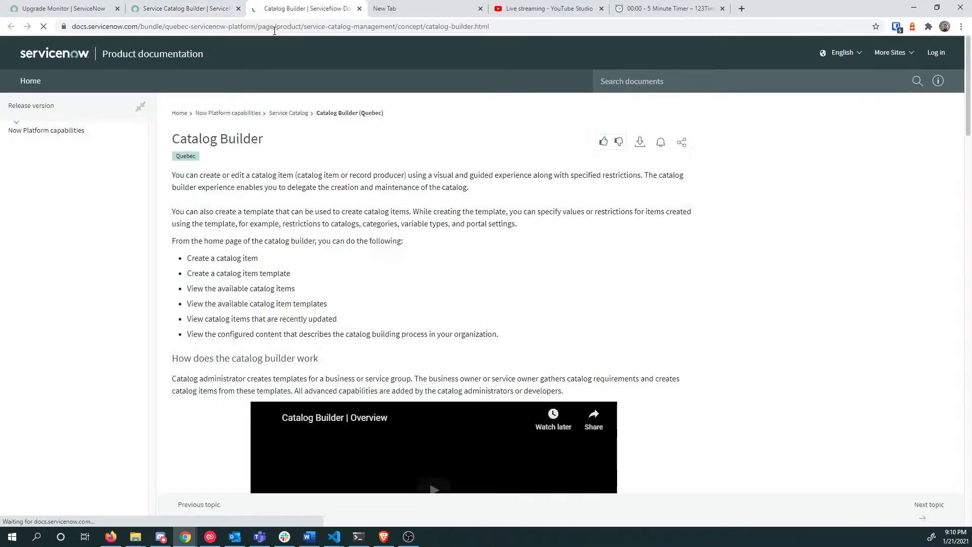
pyautogui.scroll(-4, 405, 272)
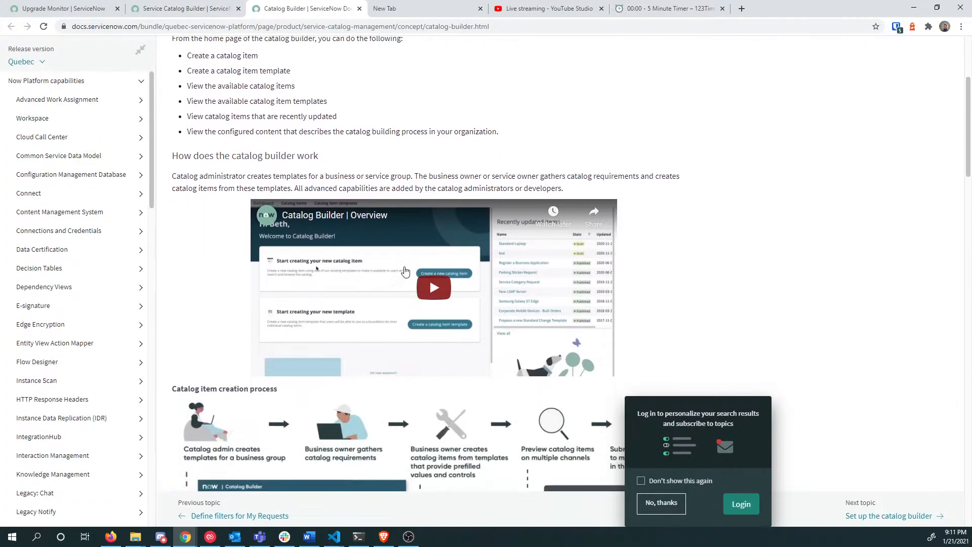
pyautogui.scroll(2, 407, 304)
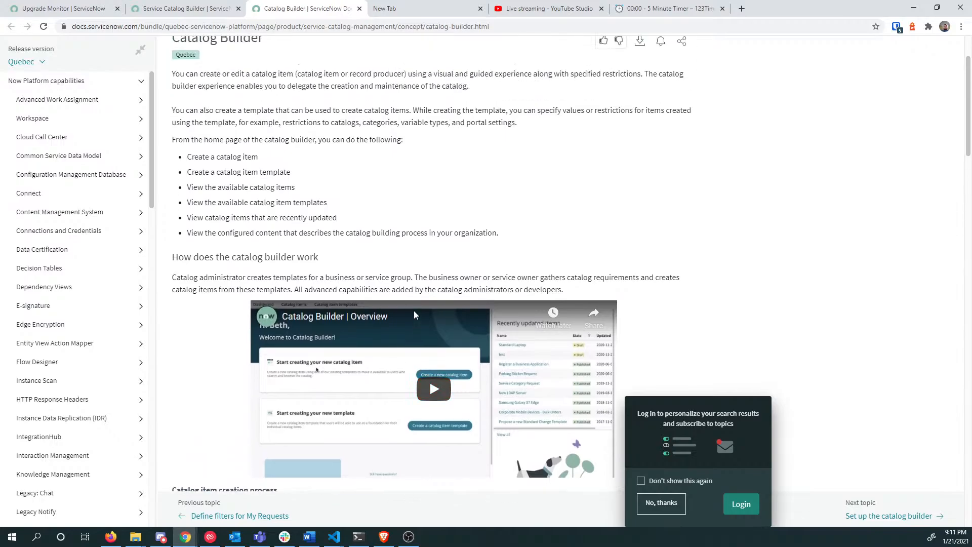
pyautogui.scroll(1, 414, 314)
pyautogui.moveTo(214, 124); pyautogui.dragTo(501, 145)
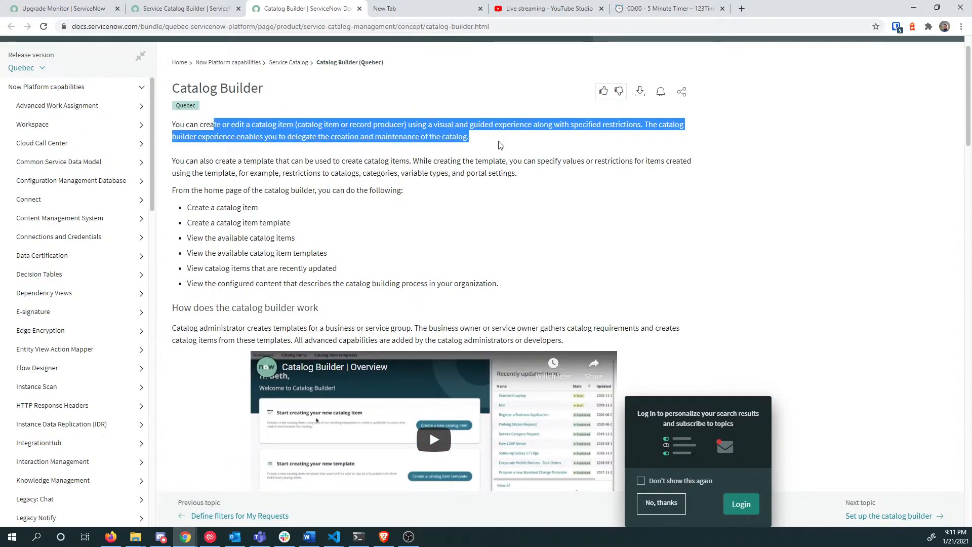
pyautogui.click(500, 146)
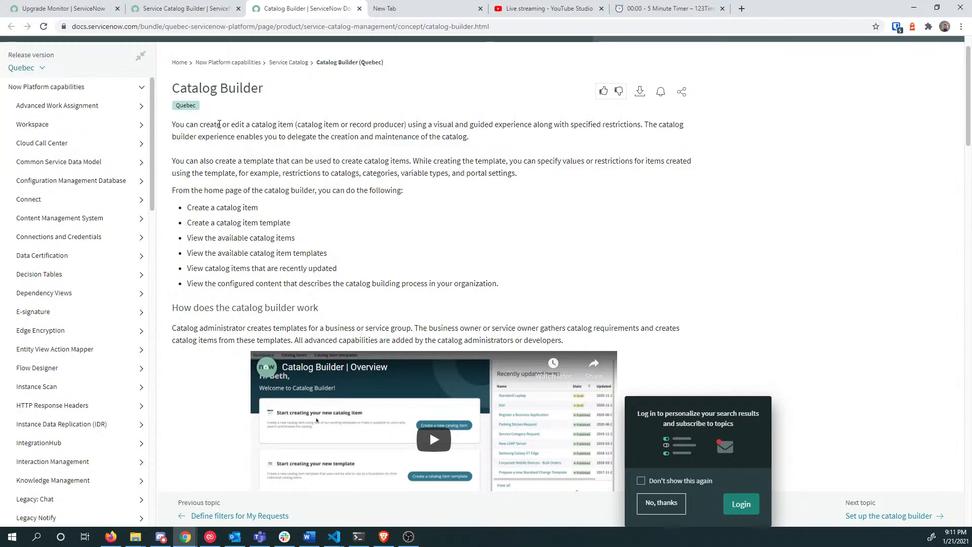
pyautogui.moveTo(226, 125); pyautogui.dragTo(283, 124)
pyautogui.moveTo(372, 125); pyautogui.dragTo(561, 125)
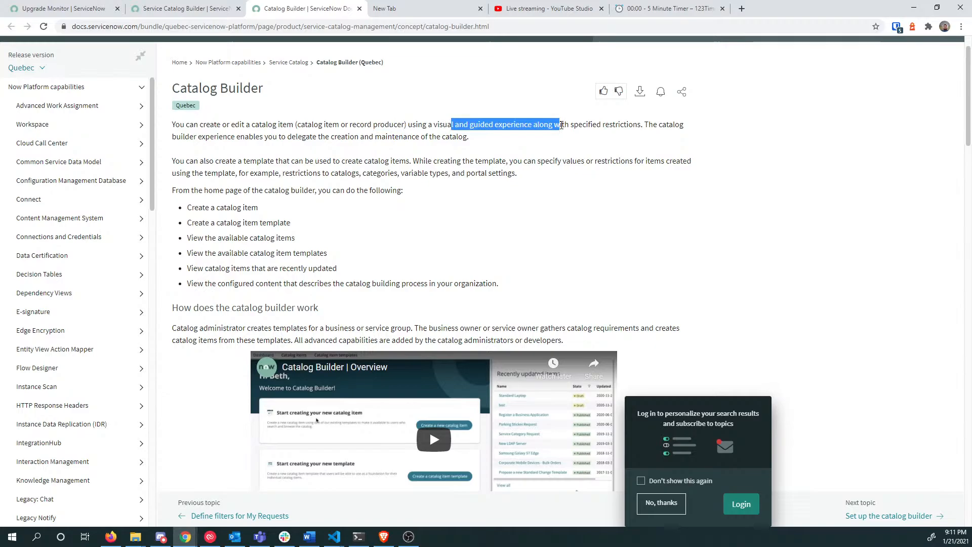
pyautogui.click(593, 135)
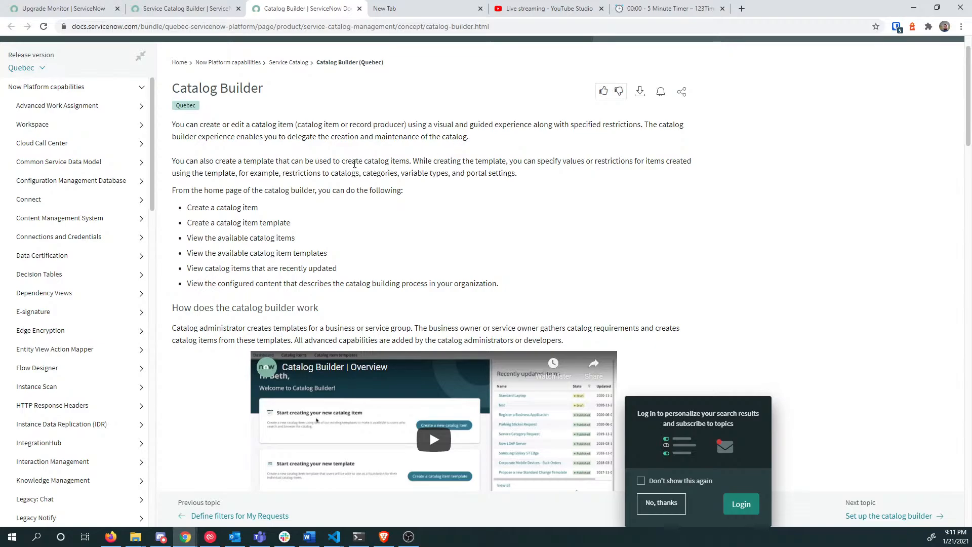
# Step: Highlight the sentences on creating templates and specifying template values, then return to the dashboard
pyautogui.moveTo(180, 162); pyautogui.dragTo(369, 163)
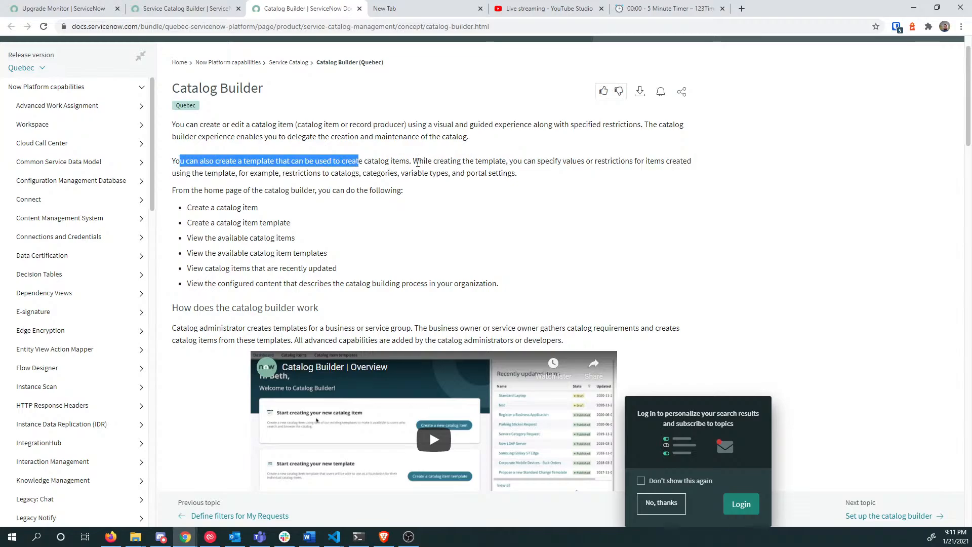
pyautogui.moveTo(499, 160); pyautogui.dragTo(579, 160)
pyautogui.click(589, 161)
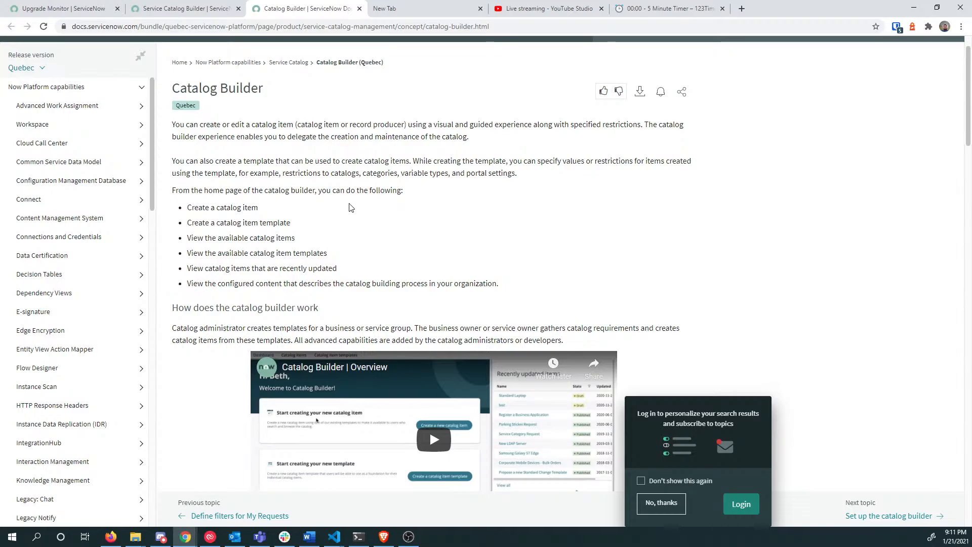
pyautogui.scroll(-3, 370, 243)
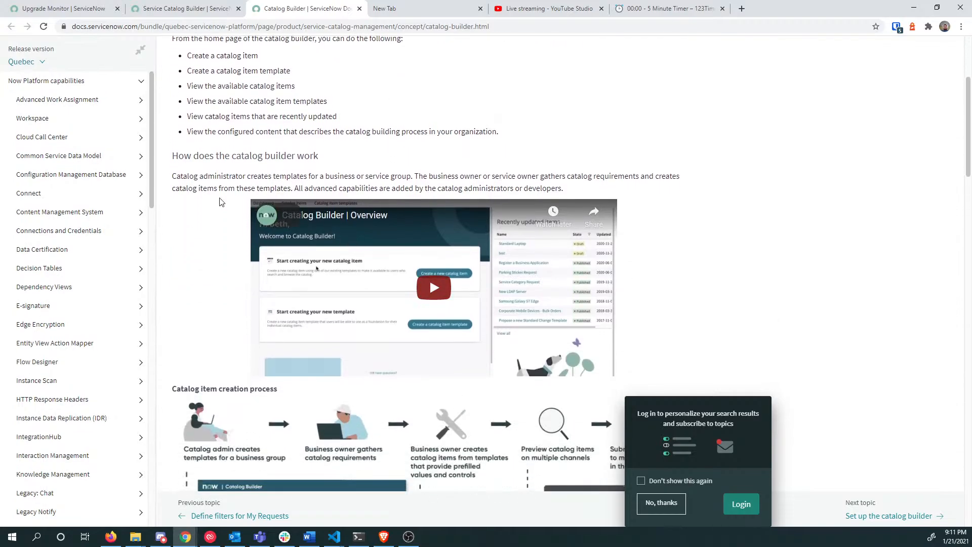
pyautogui.scroll(-8, 223, 204)
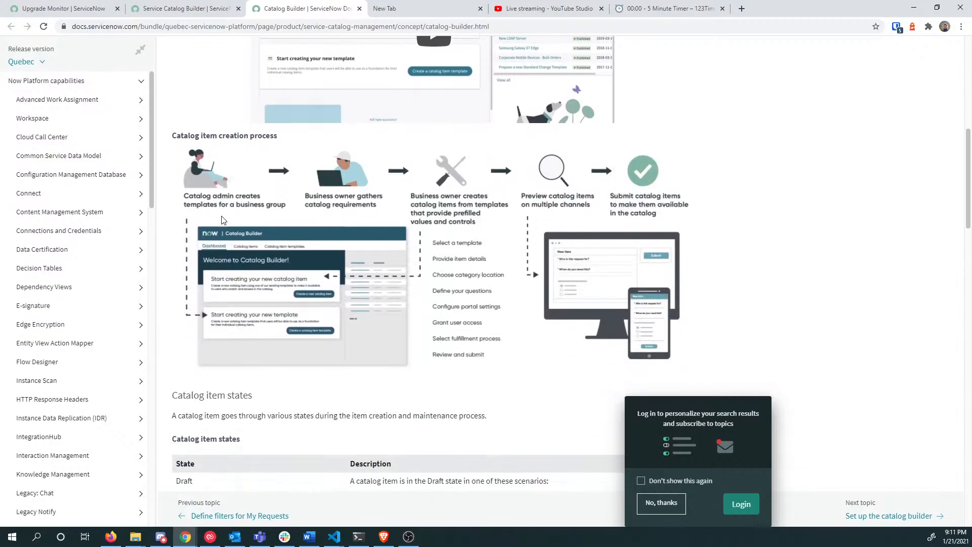
pyautogui.scroll(-3, 223, 219)
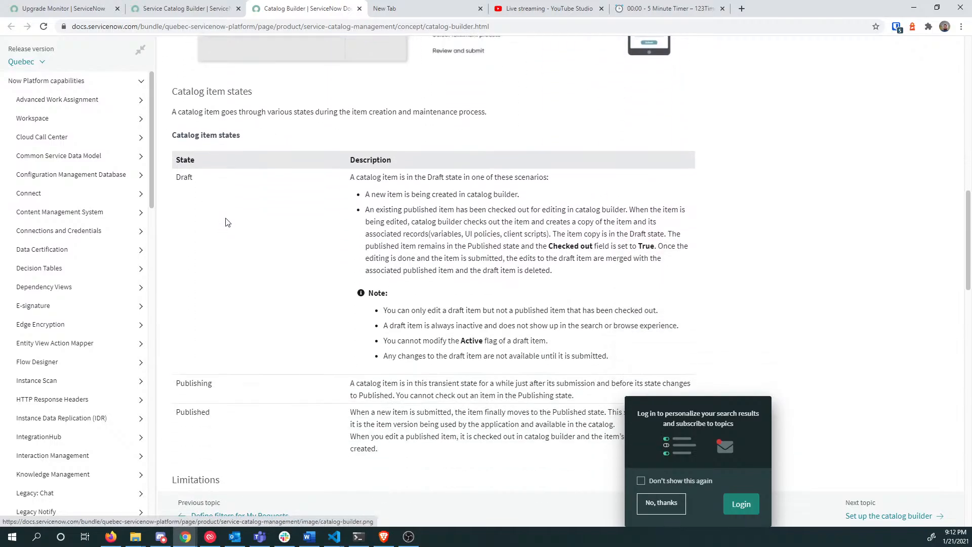
pyautogui.scroll(11, 260, 223)
pyautogui.hotkey('ctrl', 'shift', 'Tab')
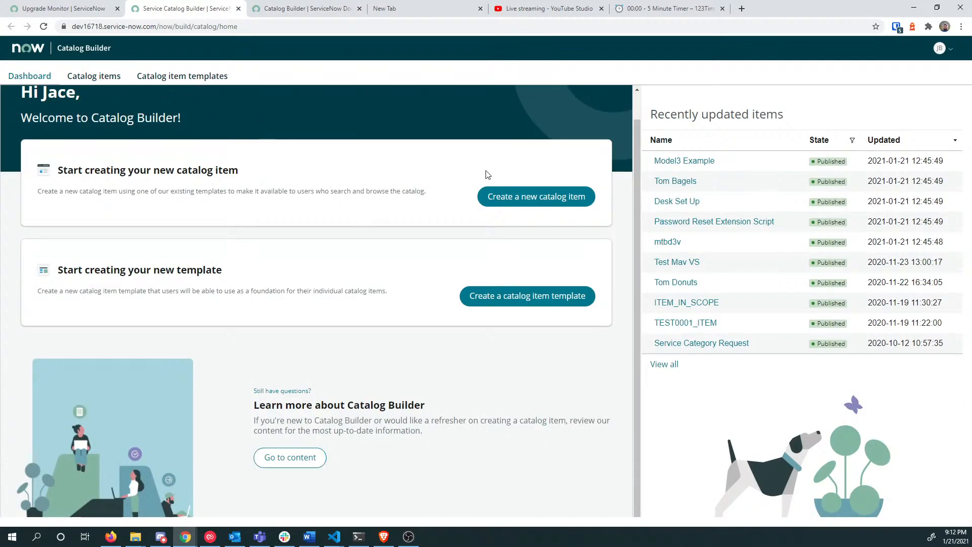
pyautogui.click(533, 202)
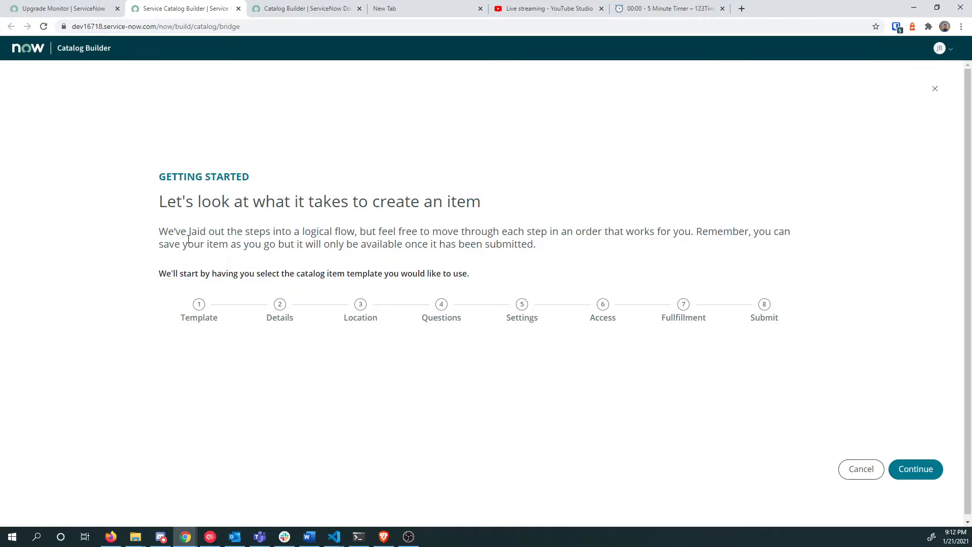
pyautogui.moveTo(199, 233); pyautogui.dragTo(332, 201)
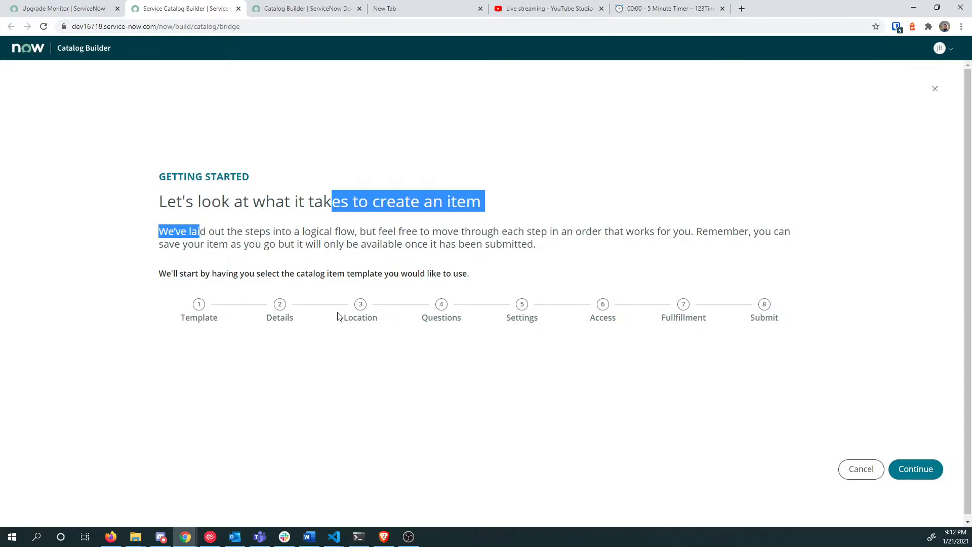
pyautogui.click(918, 473)
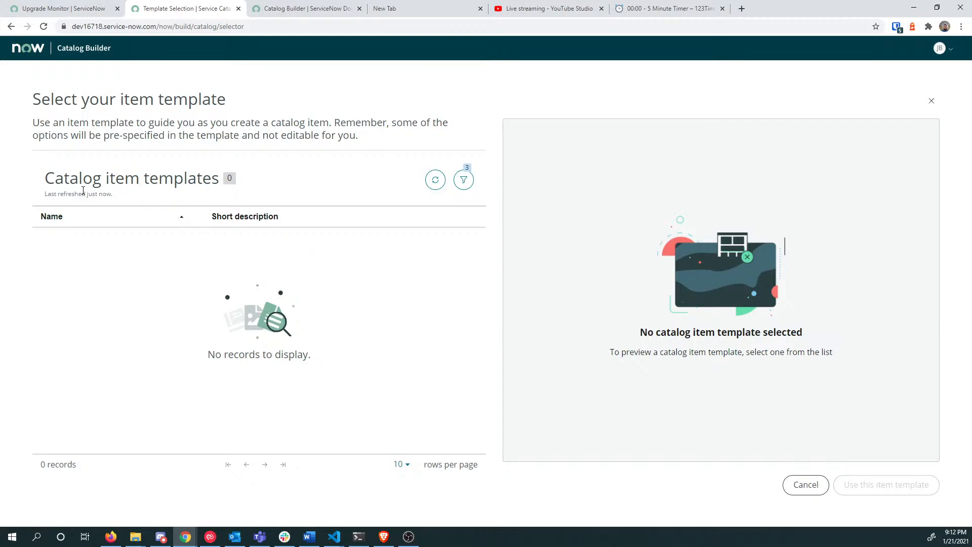
pyautogui.click(464, 182)
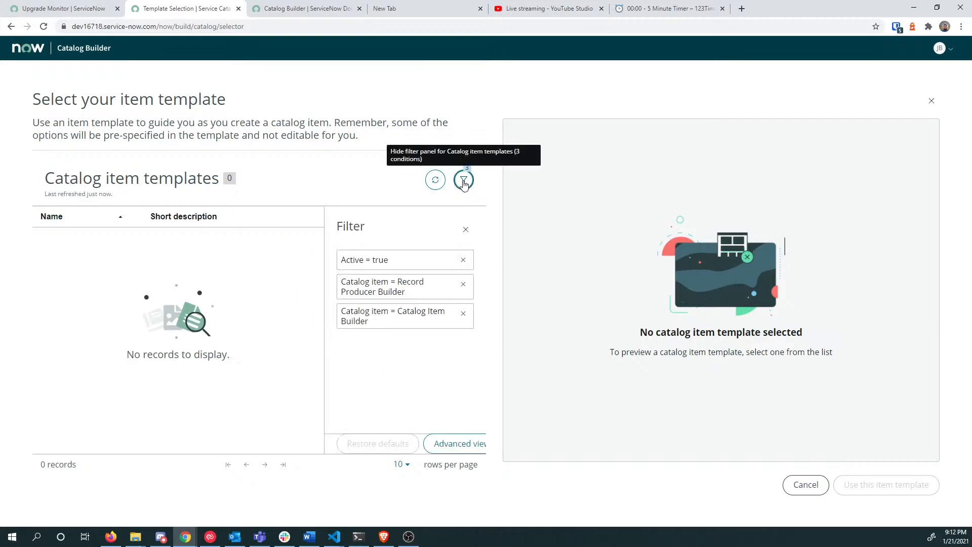
pyautogui.click(463, 183)
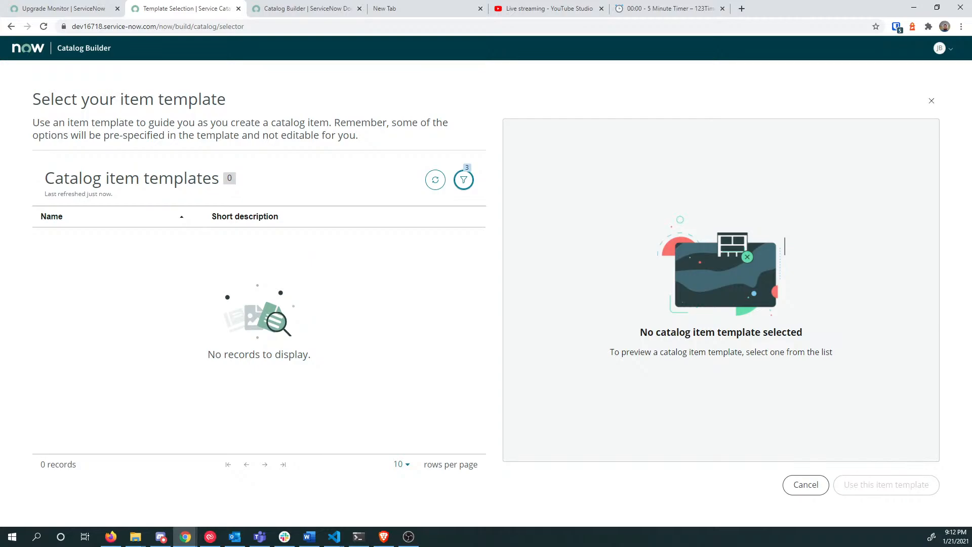
pyautogui.hotkey('alt', 'Tab')
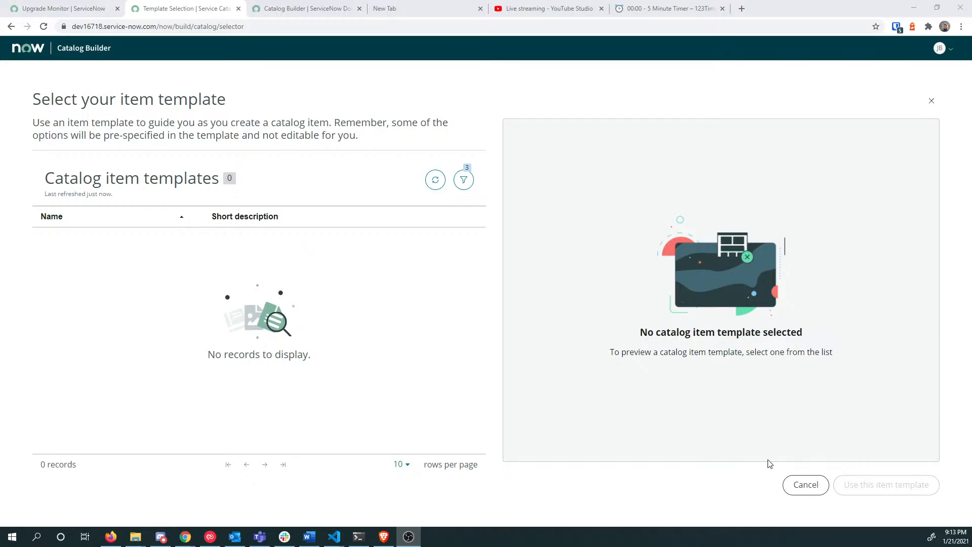
pyautogui.click(802, 483)
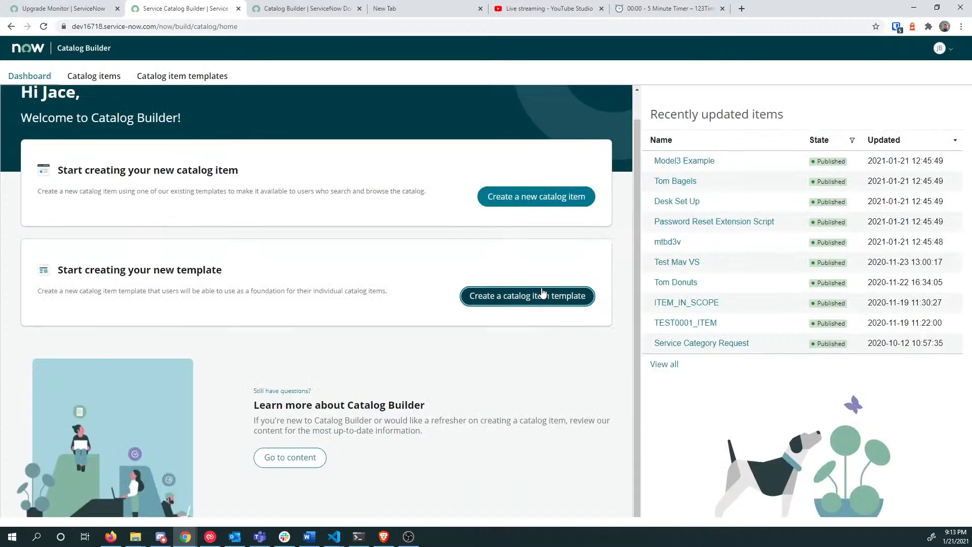
# Step: Start a new catalog item template using the Standard item type
pyautogui.click(542, 292)
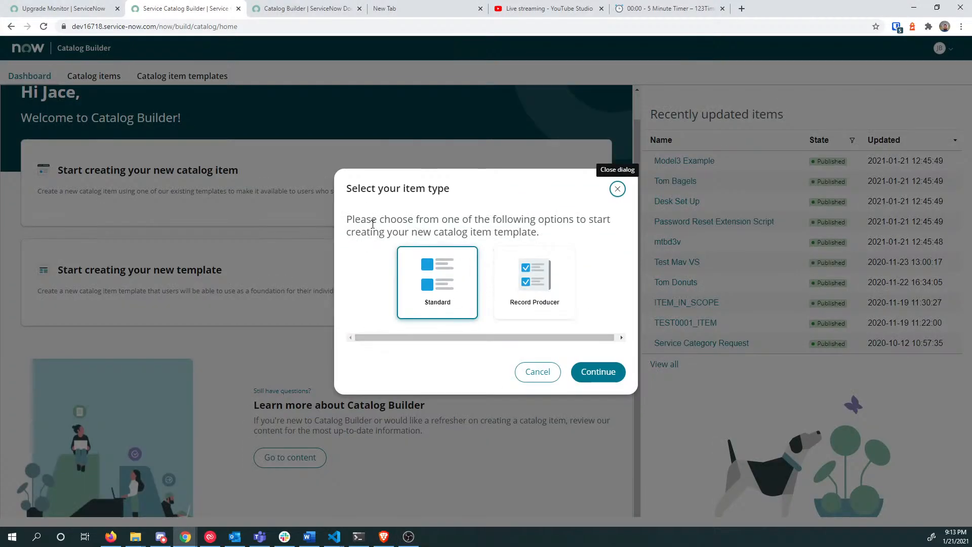
pyautogui.click(590, 371)
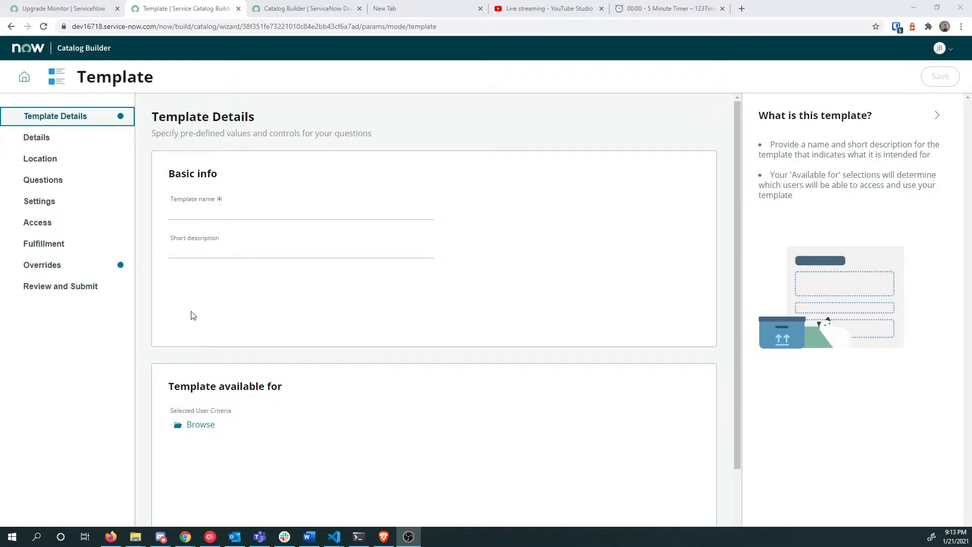
# Step: Enter 'Lunch Items' as the template name
pyautogui.click(258, 214)
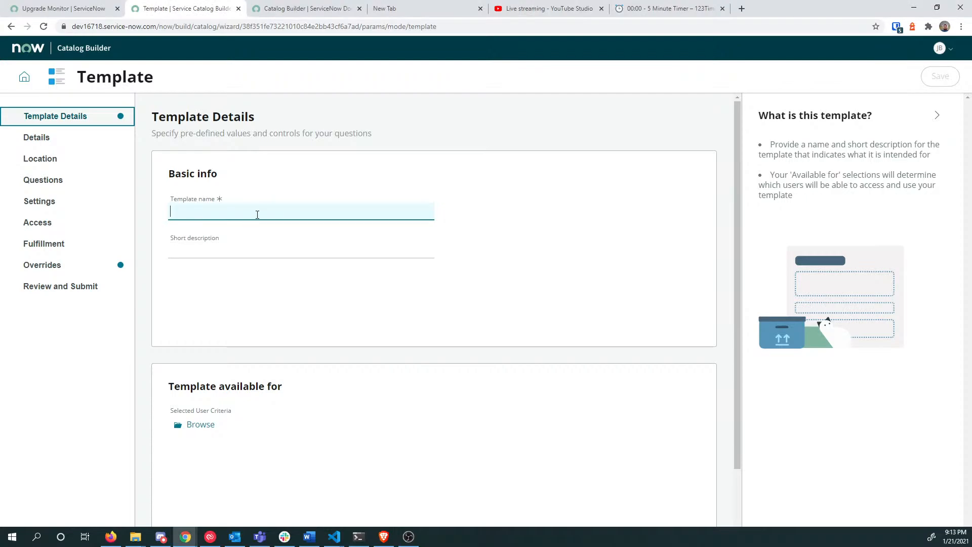
pyautogui.write('Ore')
pyautogui.write('er a ')
pyautogui.write('Lunch')
pyautogui.press('BackSpace')
pyautogui.press('BackSpace')
pyautogui.press('BackSpace')
pyautogui.press('BackSpace')
pyautogui.press('BackSpace')
pyautogui.press('BackSpace')
pyautogui.press('BackSpace')
pyautogui.press('BackSpace')
pyautogui.press('BackSpace')
pyautogui.press('BackSpace')
pyautogui.press('BackSpace')
pyautogui.write('Lunch Item')
# Step: Add the short description 'This will be for all food stuffs at lunch time' and go to Details
pyautogui.click(227, 247)
pyautogui.write('This wil')
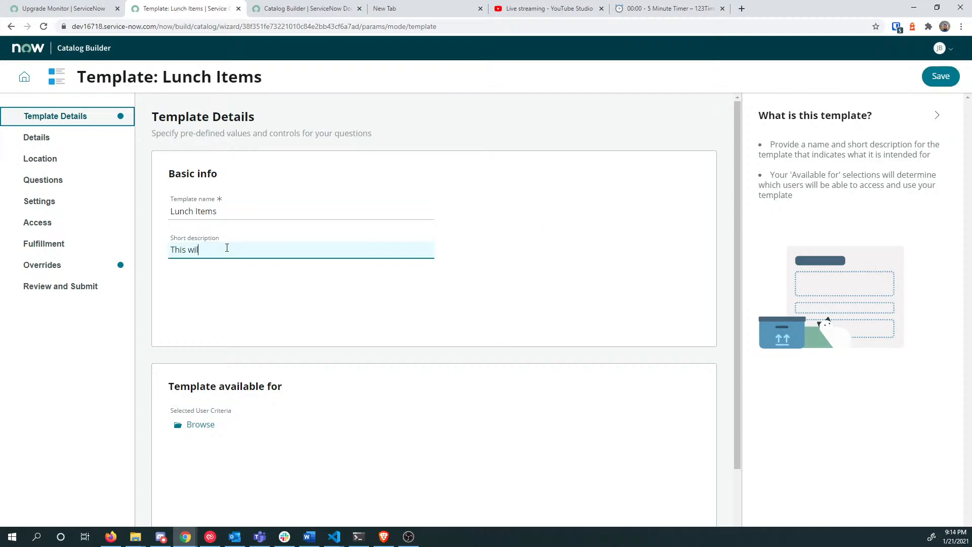
pyautogui.write('l be for all food stuffs at lunch time.')
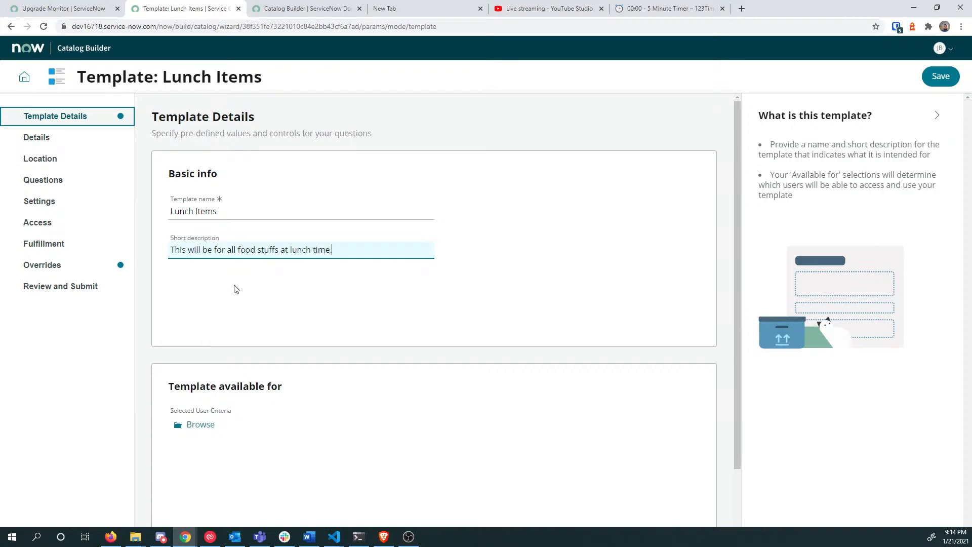
pyautogui.scroll(-2, 383, 253)
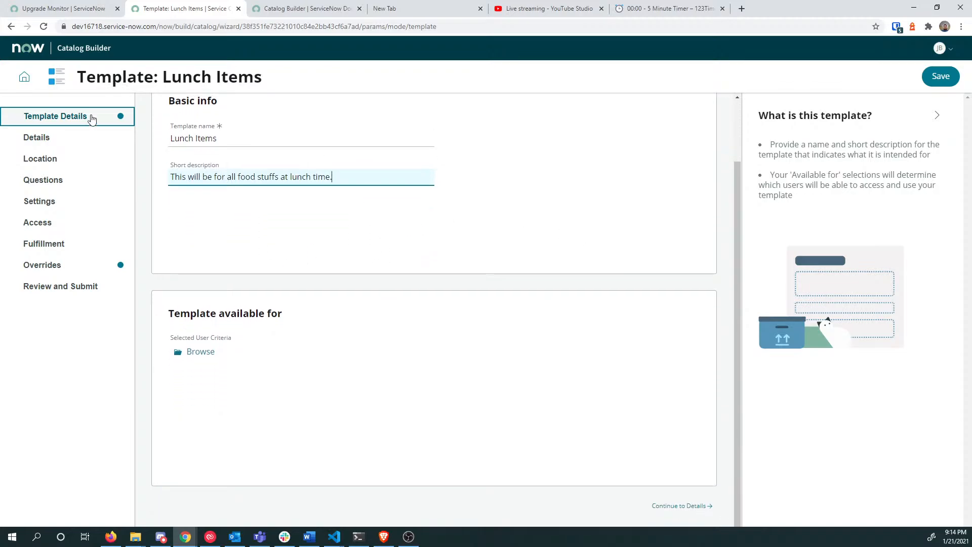
pyautogui.click(48, 137)
# Step: Start an item name, then return to Template Details and scroll to the availability section
pyautogui.click(217, 165)
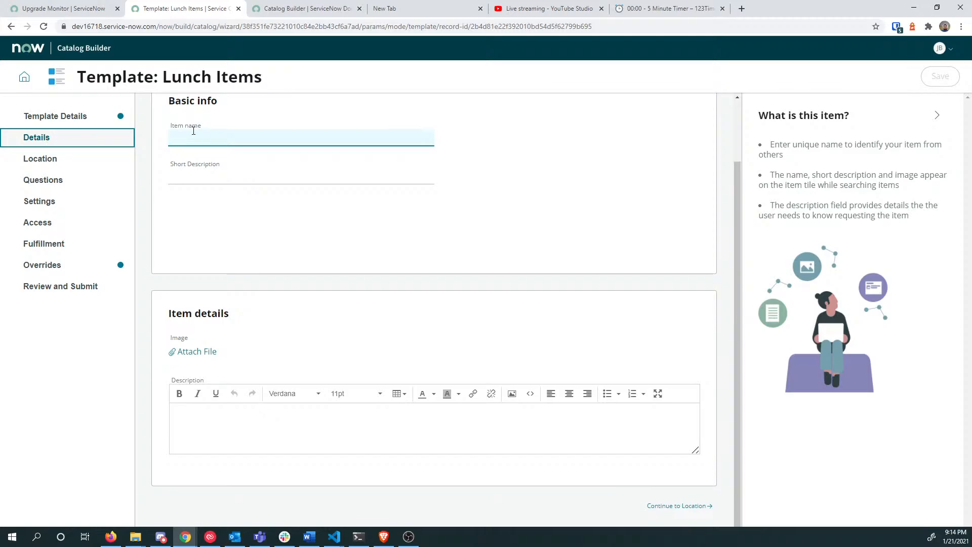
pyautogui.write('Tem')
pyautogui.press('BackSpace')
pyautogui.click(58, 120)
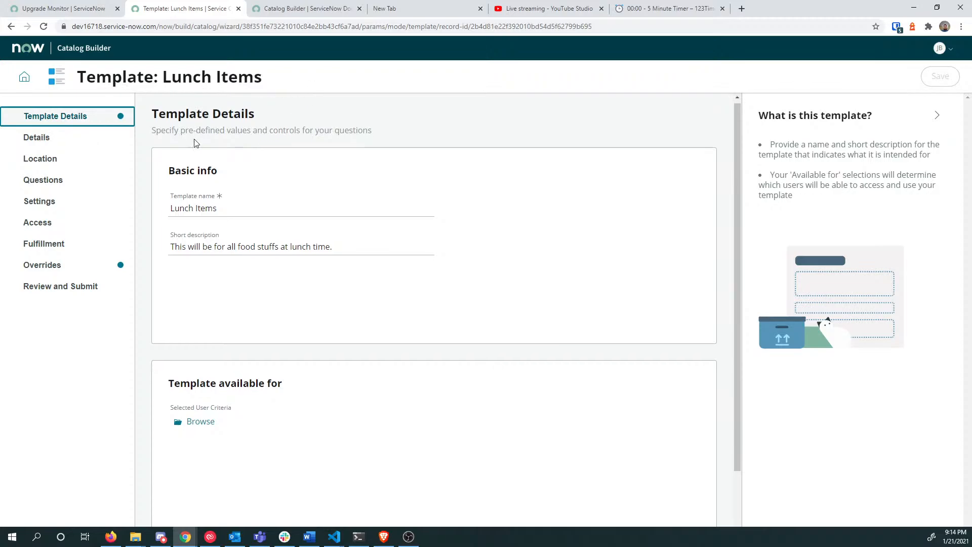
pyautogui.scroll(-2, 193, 202)
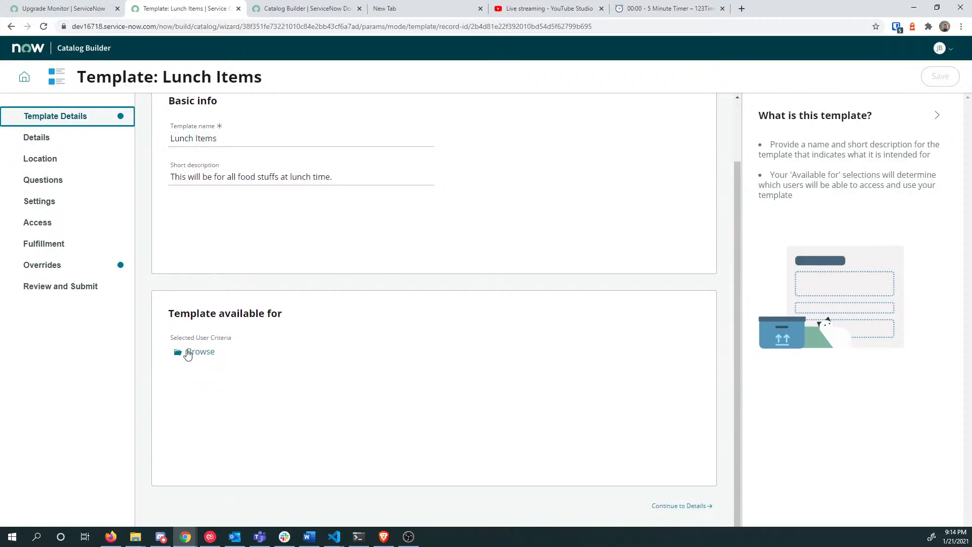
# Step: Save Any User as the template's availability user criteria, reviewing the other criteria before keeping it
pyautogui.click(206, 354)
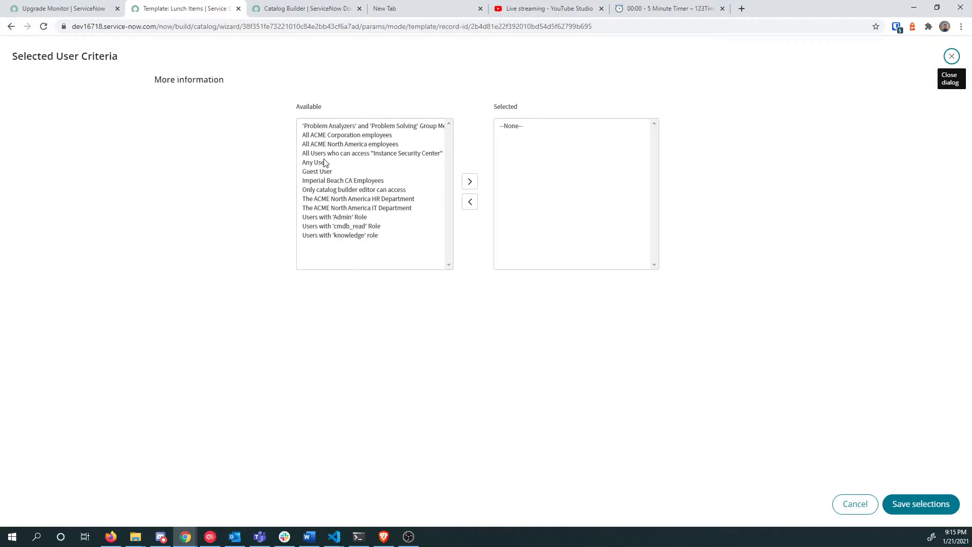
pyautogui.doubleClick(323, 162)
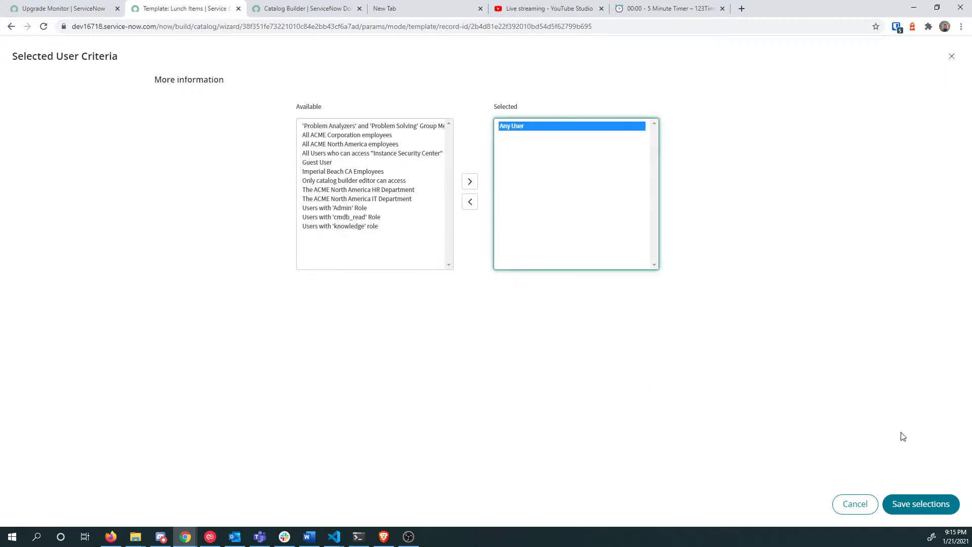
pyautogui.click(922, 503)
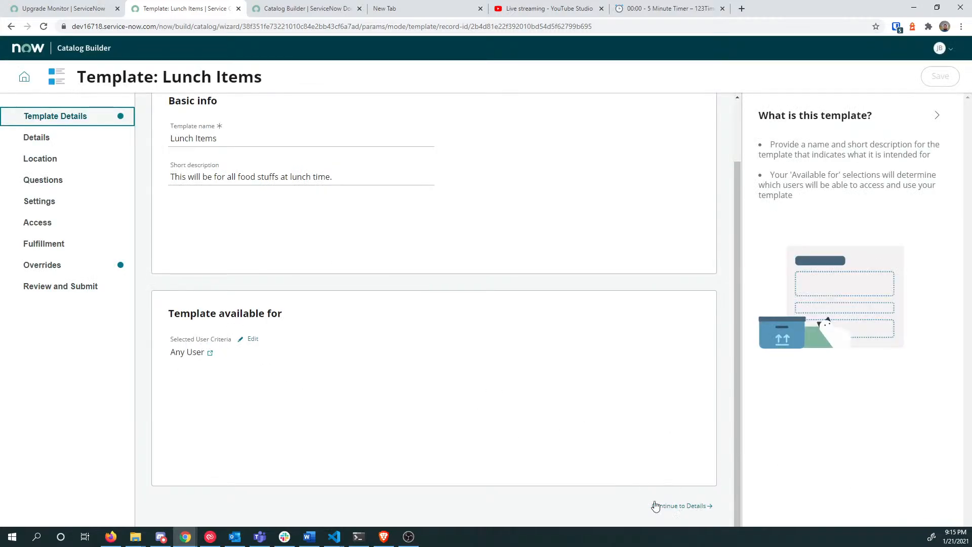
pyautogui.moveTo(173, 310); pyautogui.dragTo(276, 307)
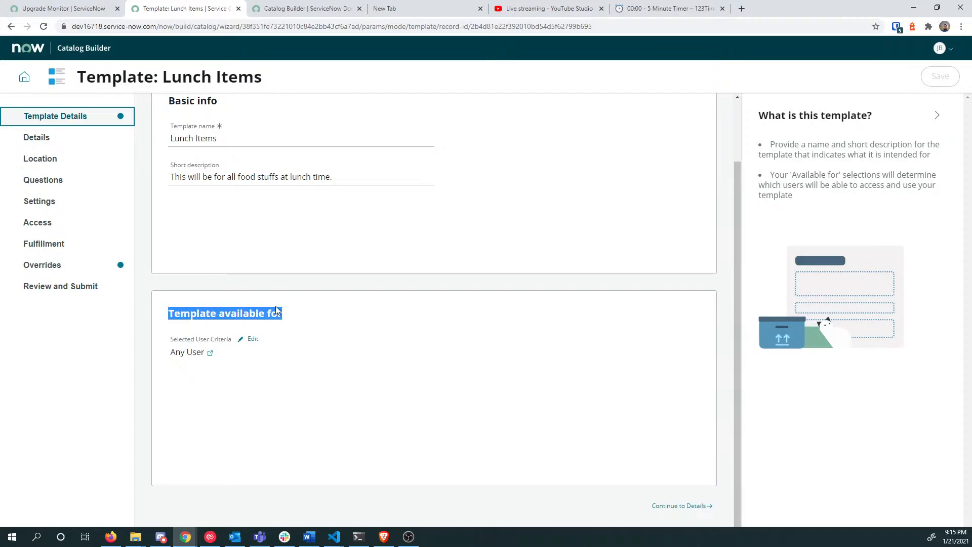
pyautogui.click(251, 339)
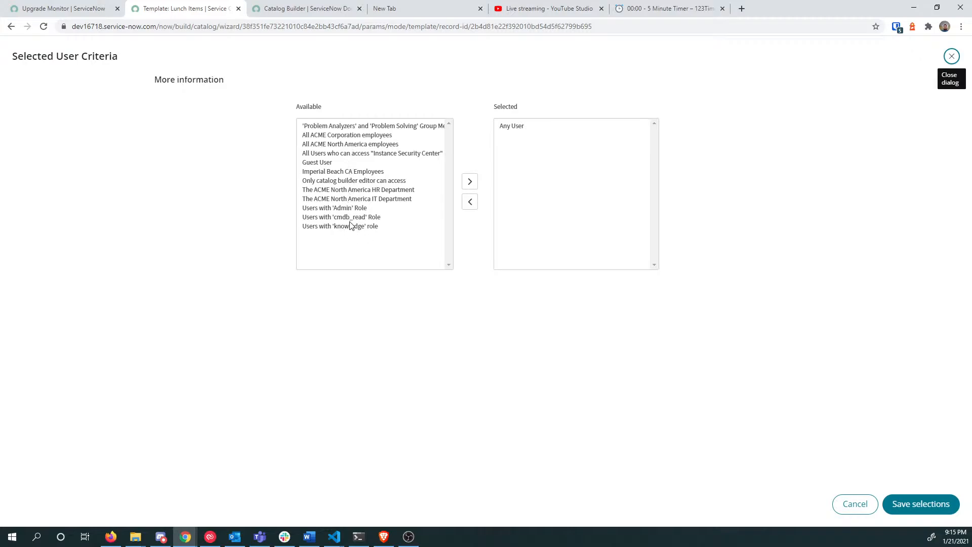
pyautogui.click(336, 212)
pyautogui.press('Down')
pyautogui.press('Down')
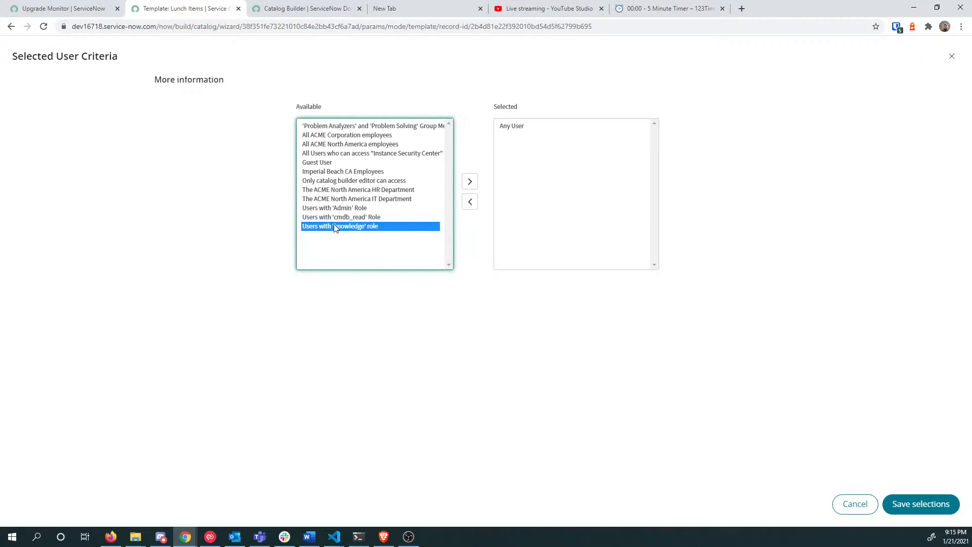
pyautogui.press('Up')
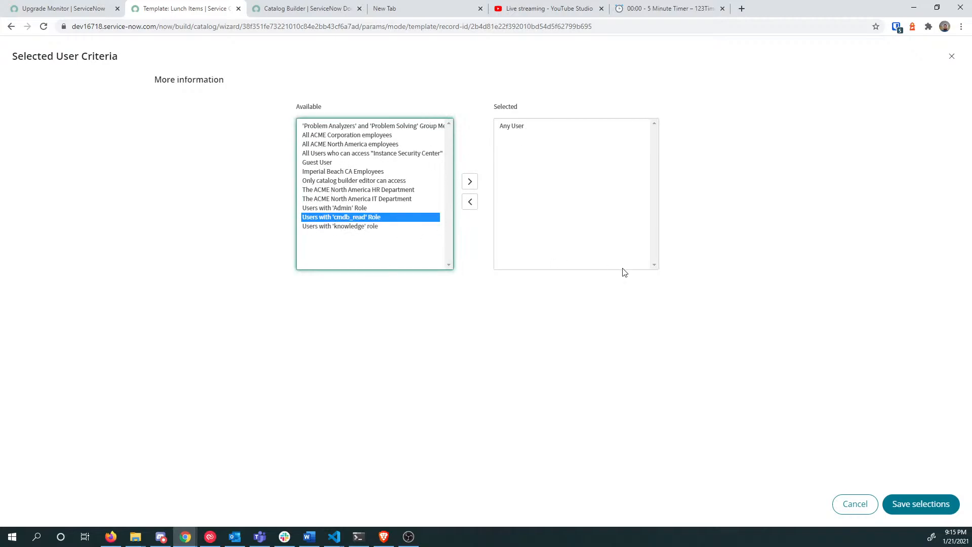
pyautogui.click(917, 503)
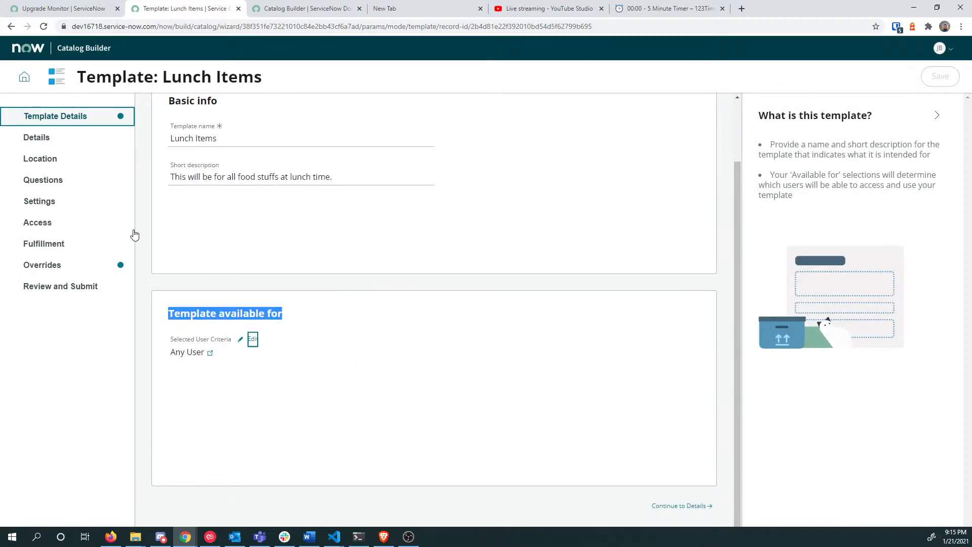
# Step: Enter item name 'Template Taco Lunch', short description 'Have a fiesta!', and begin the description
pyautogui.click(682, 505)
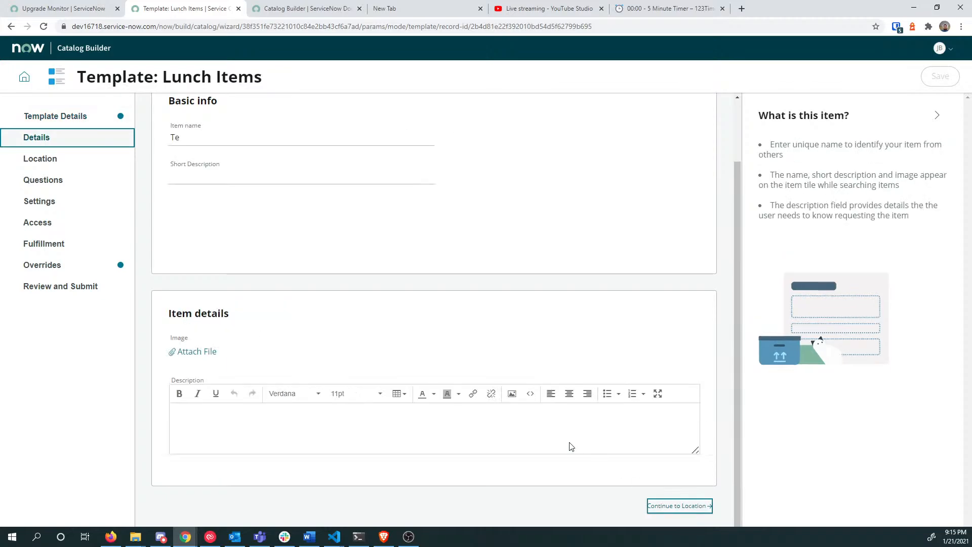
pyautogui.click(210, 135)
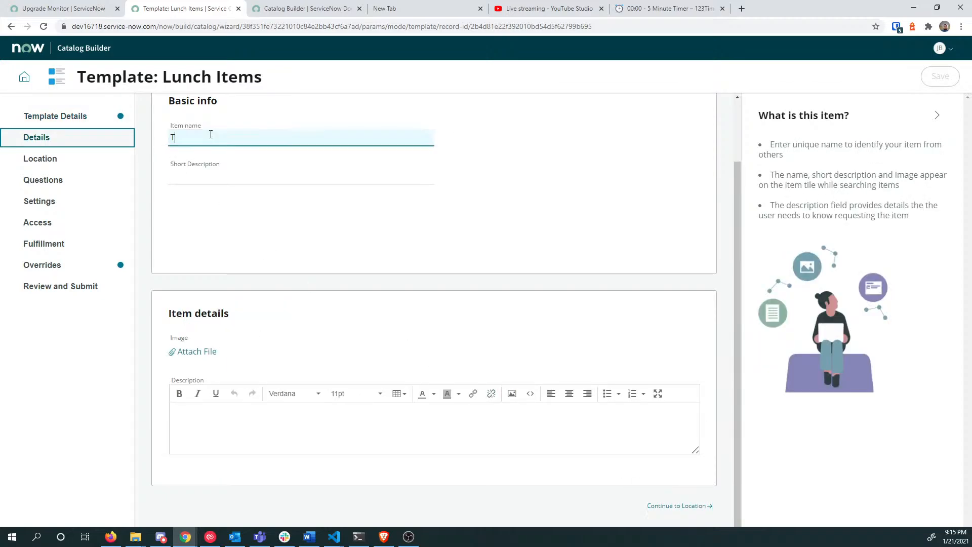
pyautogui.write('Template Taco Lunch')
pyautogui.press('Tab')
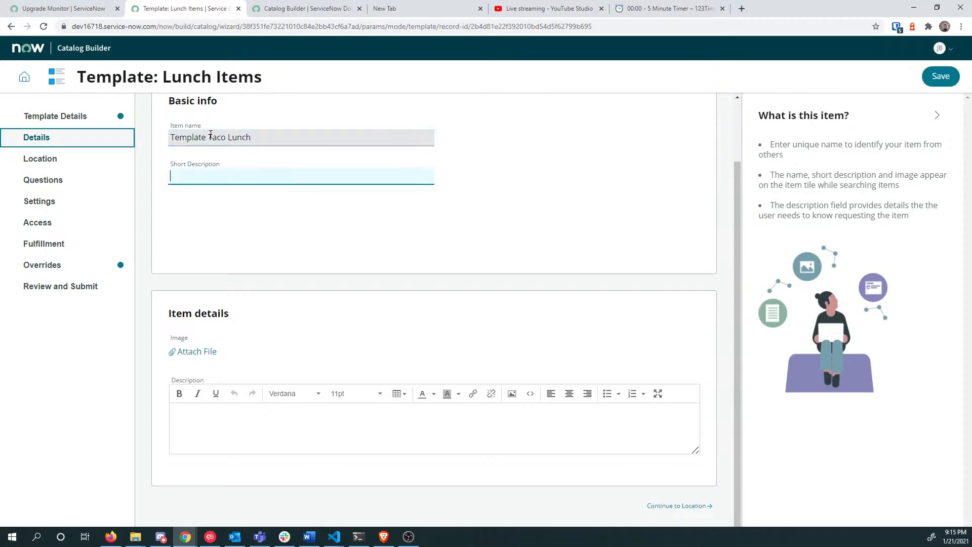
pyautogui.moveTo(122, 77); pyautogui.dragTo(192, 77)
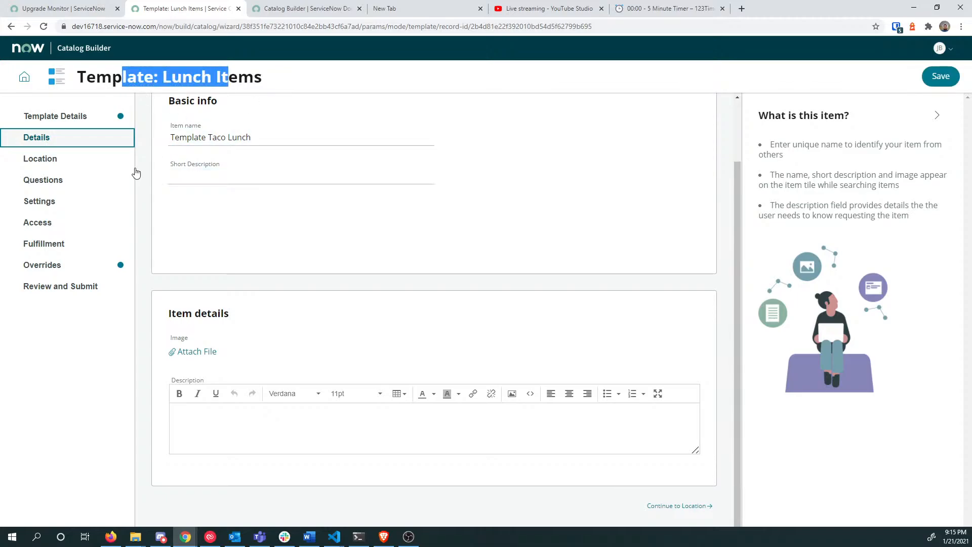
pyautogui.click(223, 176)
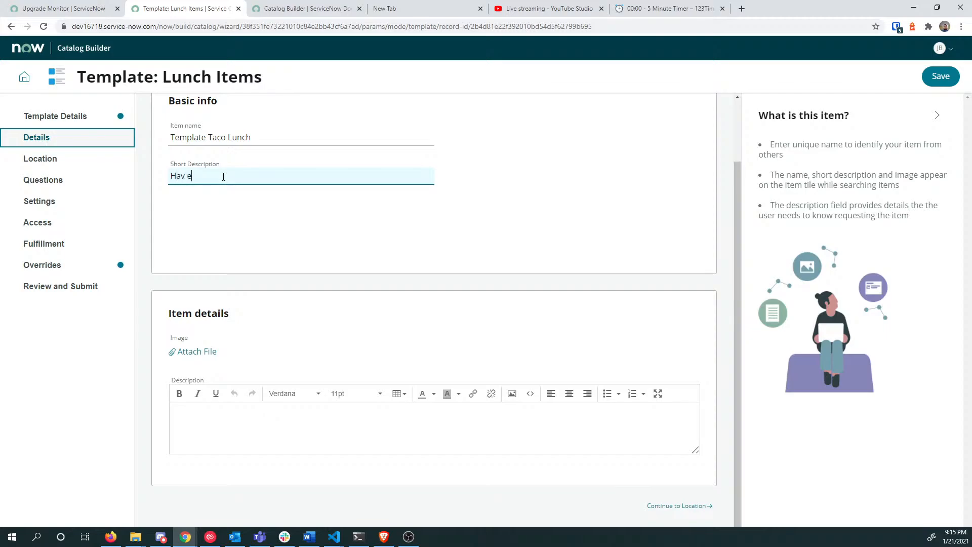
pyautogui.press('BackSpace')
pyautogui.press('BackSpace')
pyautogui.click(243, 427)
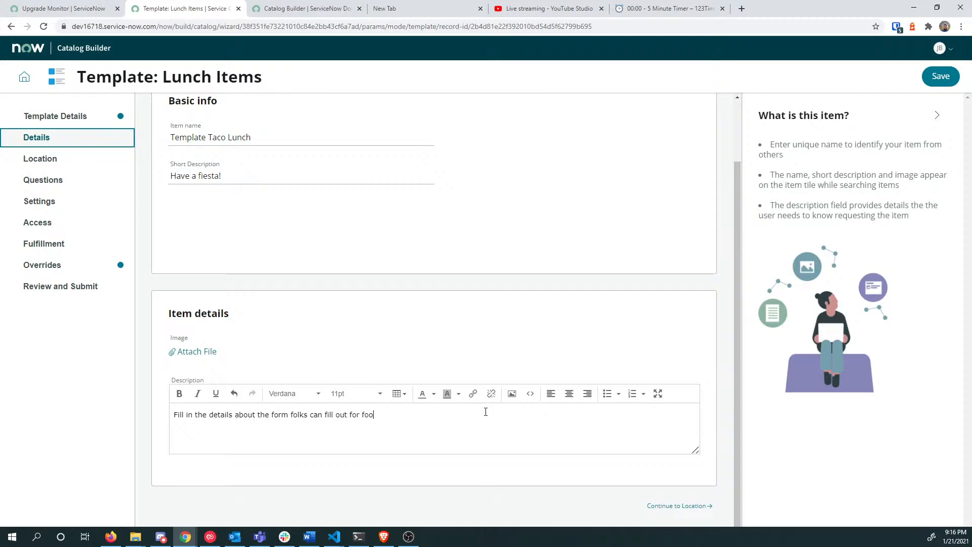
# Step: Review the template and item details steps again, ending on the catalog Location step
pyautogui.click(701, 507)
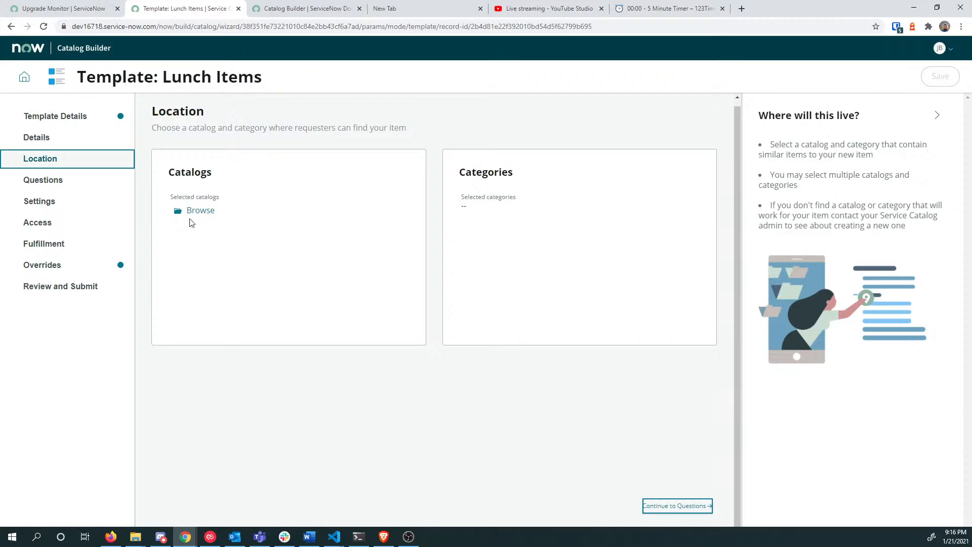
pyautogui.click(78, 144)
pyautogui.scroll(-2, 349, 321)
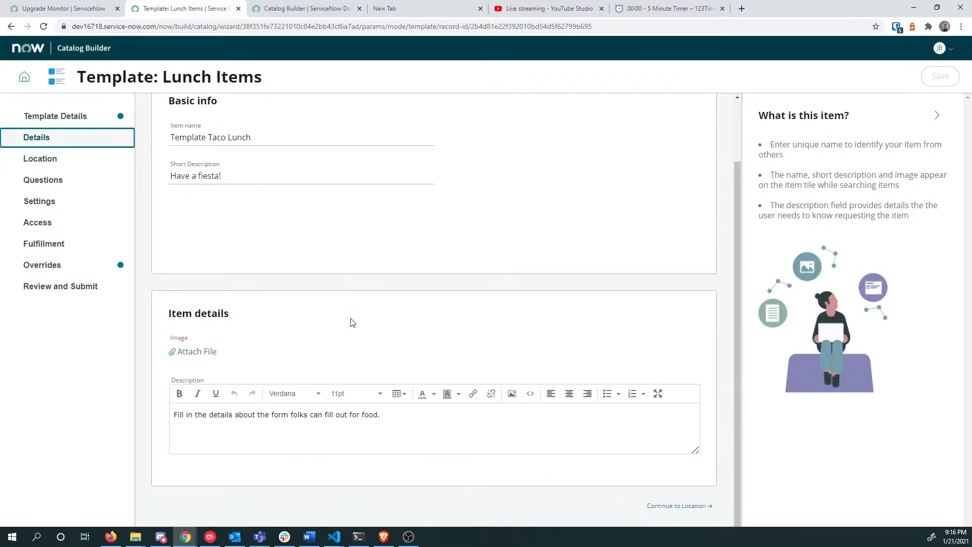
pyautogui.scroll(2, 584, 267)
pyautogui.click(52, 159)
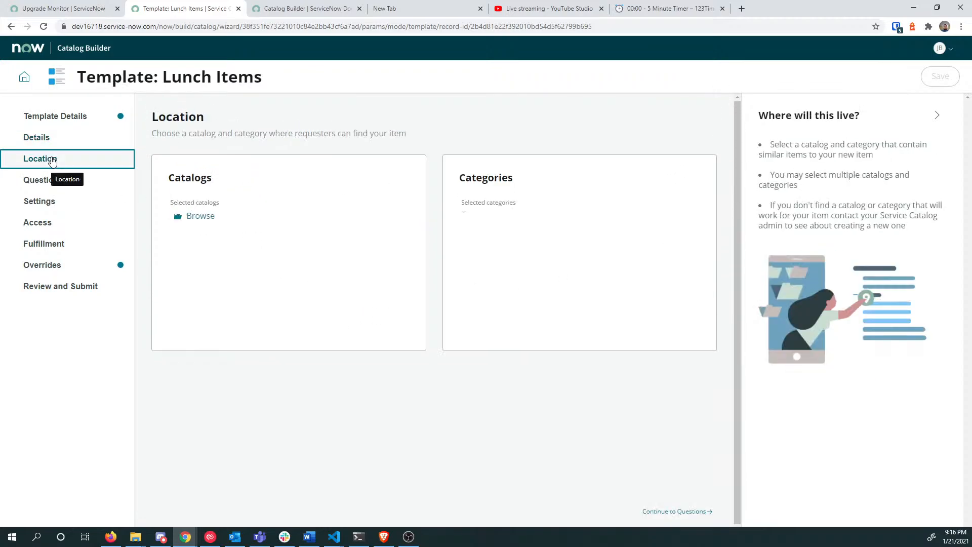
pyautogui.click(118, 119)
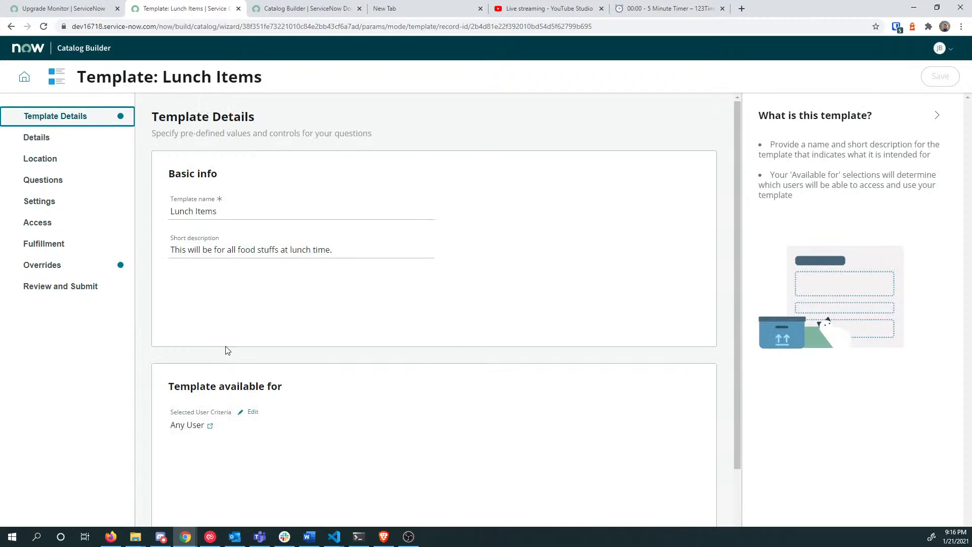
pyautogui.scroll(-2, 228, 341)
pyautogui.scroll(2, 228, 342)
pyautogui.click(103, 139)
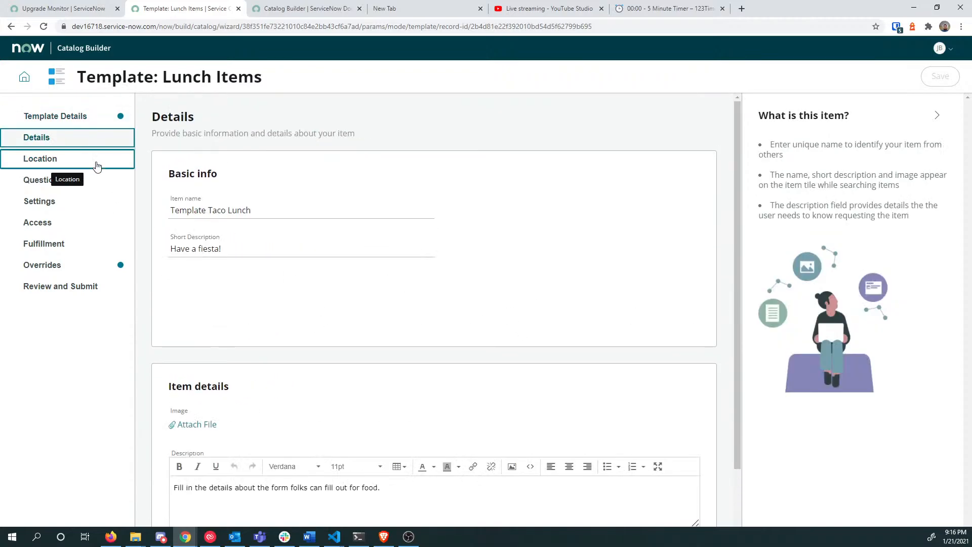
pyautogui.click(97, 166)
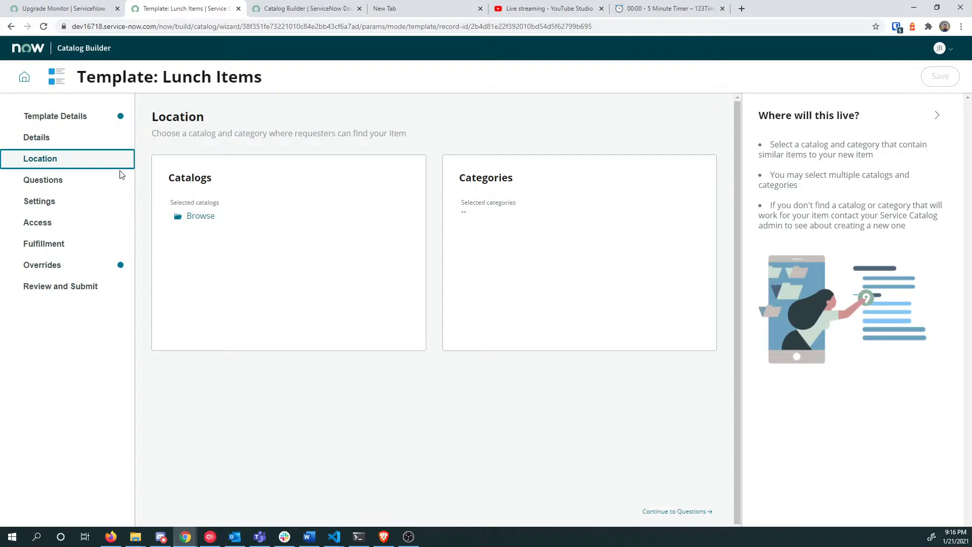
# Step: Select Service Catalog as the item's catalog and save the selection
pyautogui.click(201, 217)
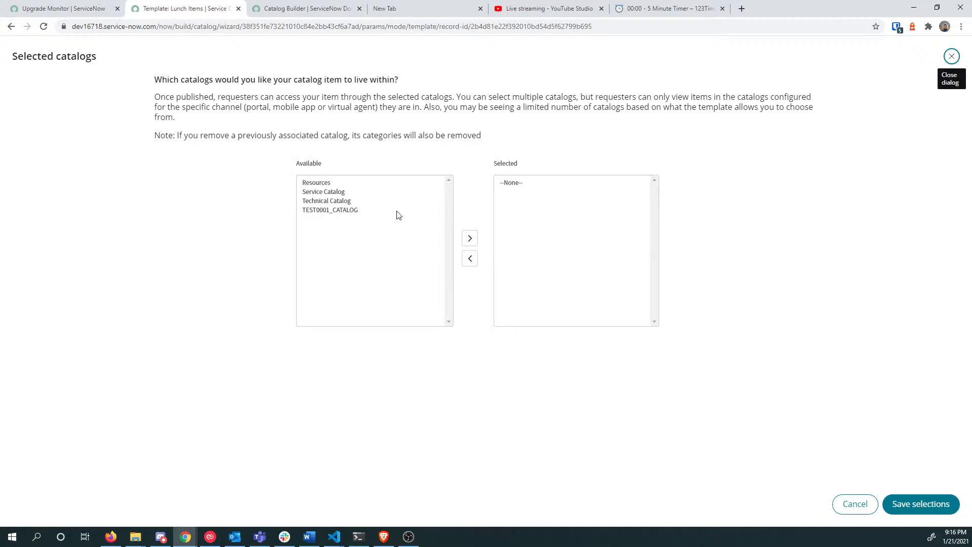
pyautogui.click(318, 194)
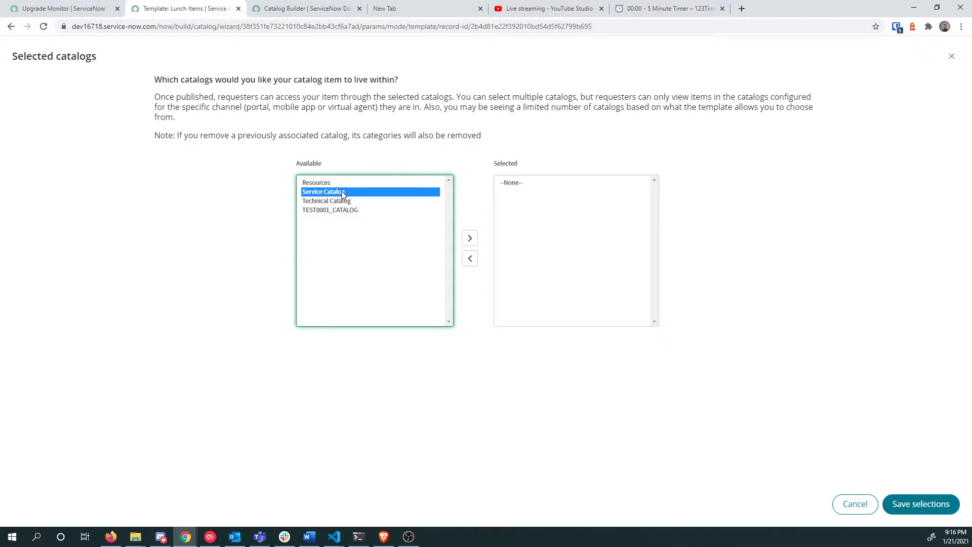
pyautogui.doubleClick(353, 197)
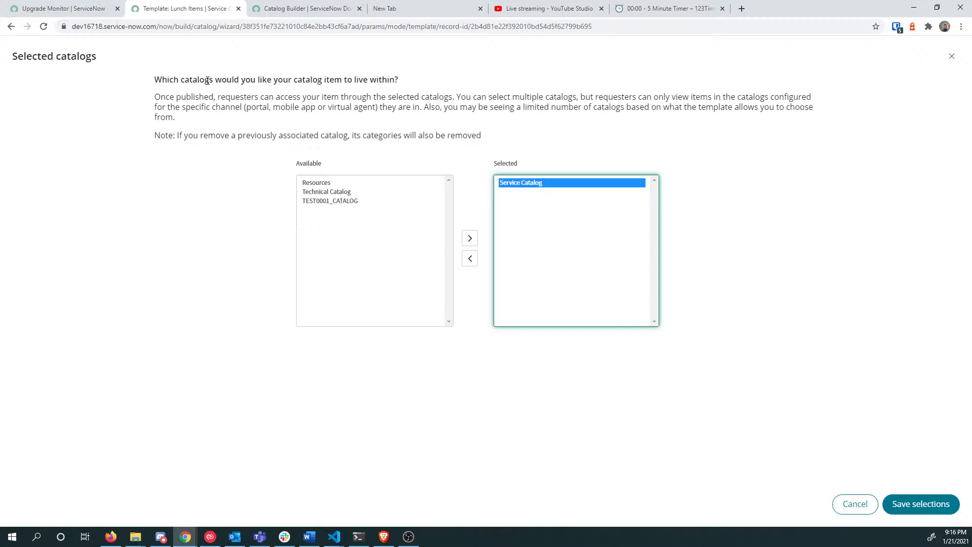
pyautogui.moveTo(275, 82); pyautogui.dragTo(337, 81)
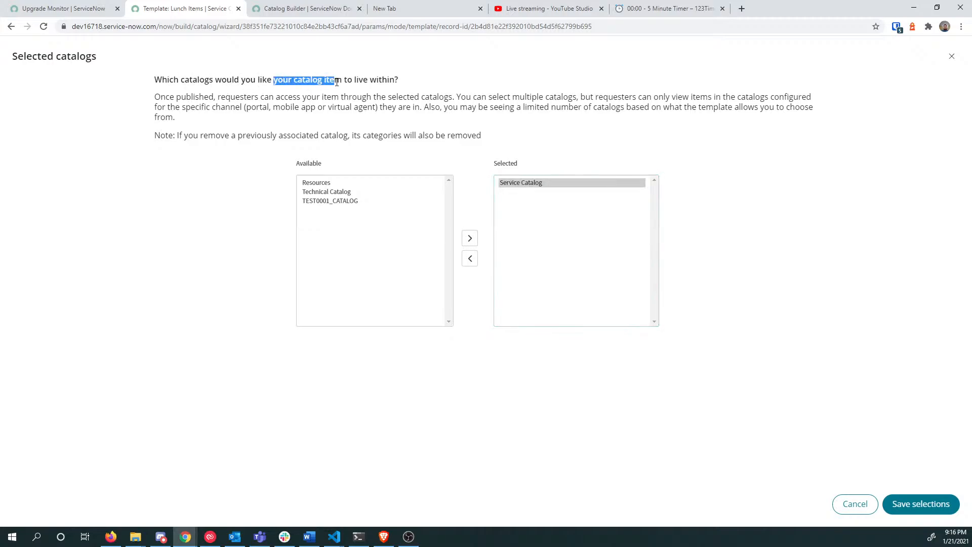
pyautogui.click(938, 506)
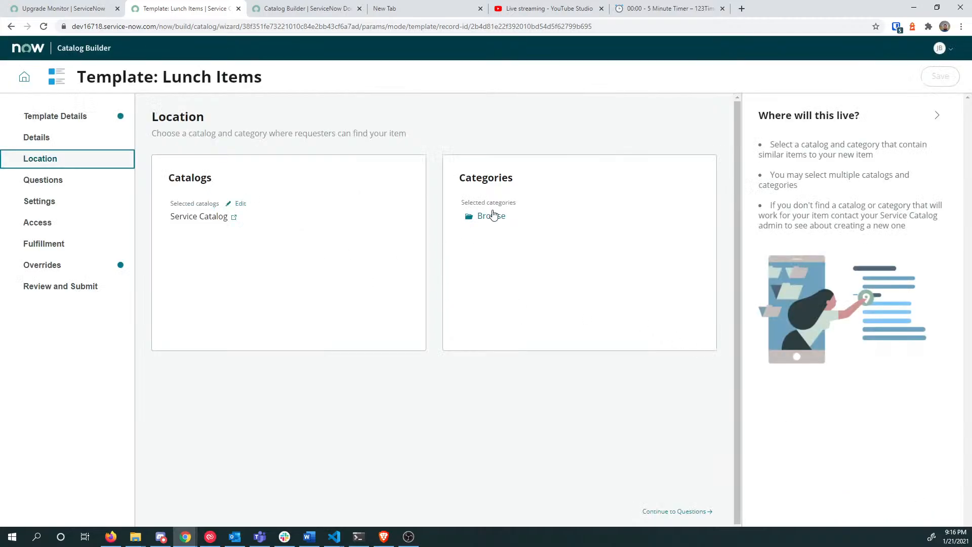
# Step: Choose Office from the available categories and save it as the item's category
pyautogui.click(485, 217)
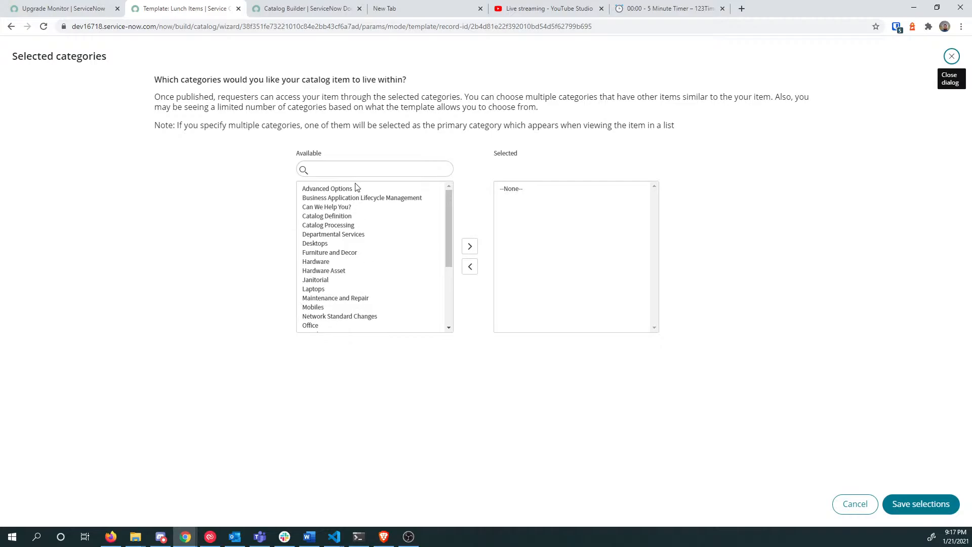
pyautogui.scroll(-2, 343, 296)
pyautogui.doubleClick(311, 275)
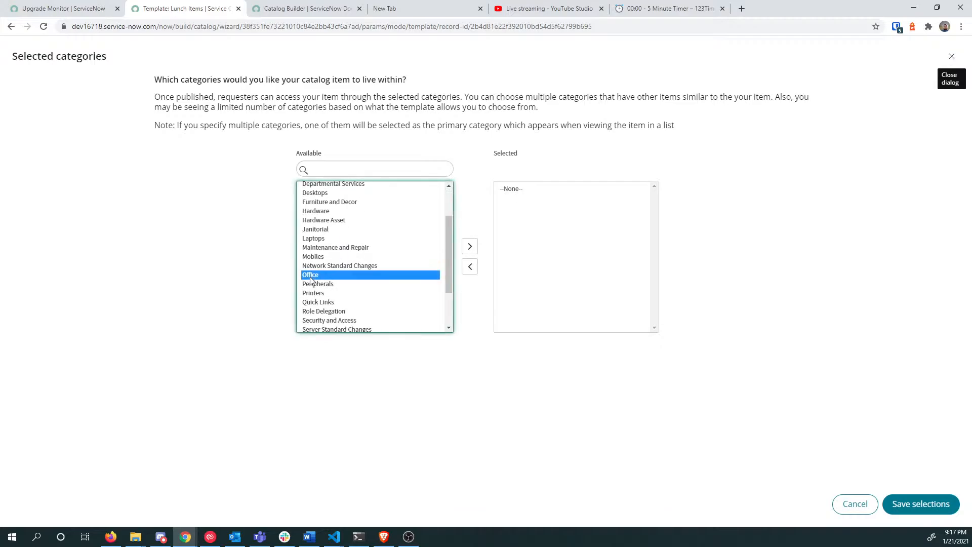
pyautogui.scroll(-2, 334, 288)
pyautogui.scroll(-1, 334, 288)
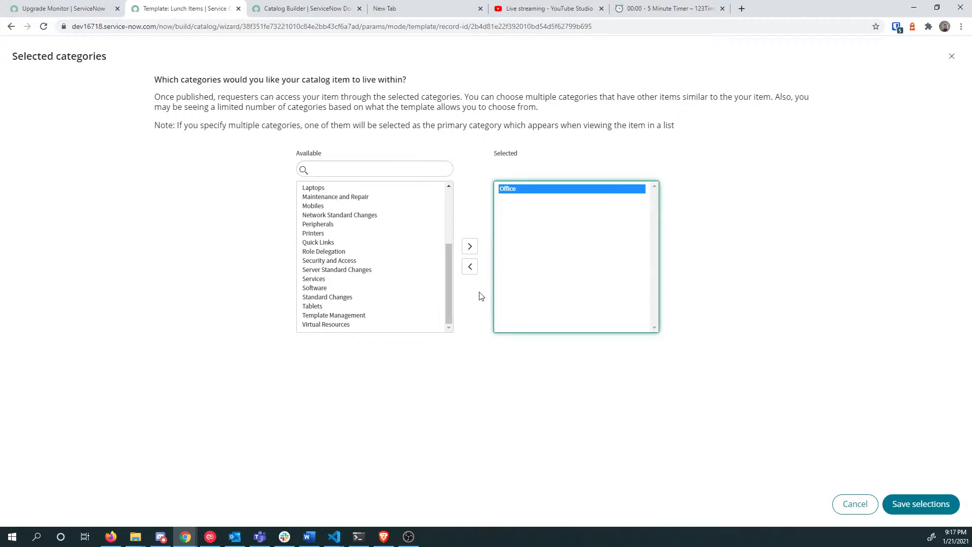
pyautogui.click(934, 513)
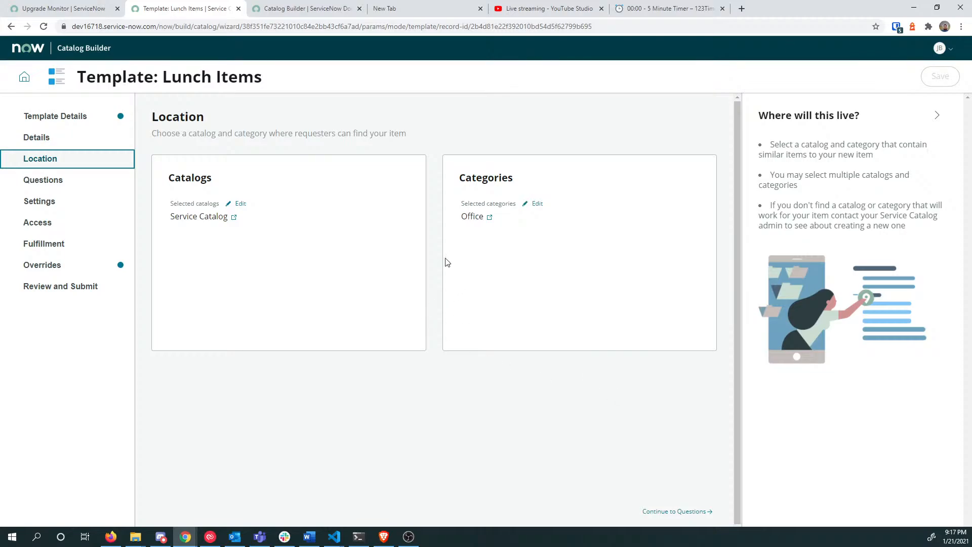
# Step: Open the template's Questions section and look at Standard Employee Questions without adding any question set
pyautogui.click(76, 184)
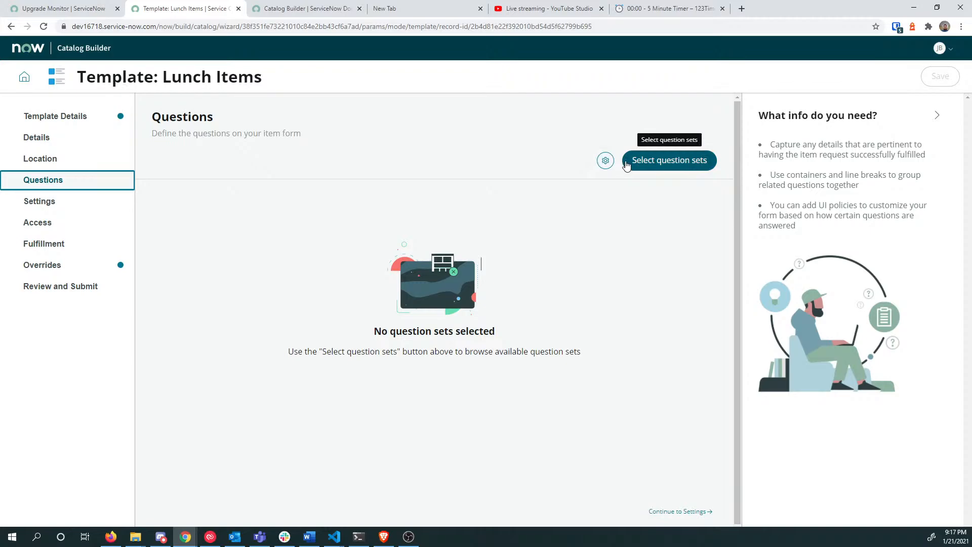
pyautogui.click(656, 162)
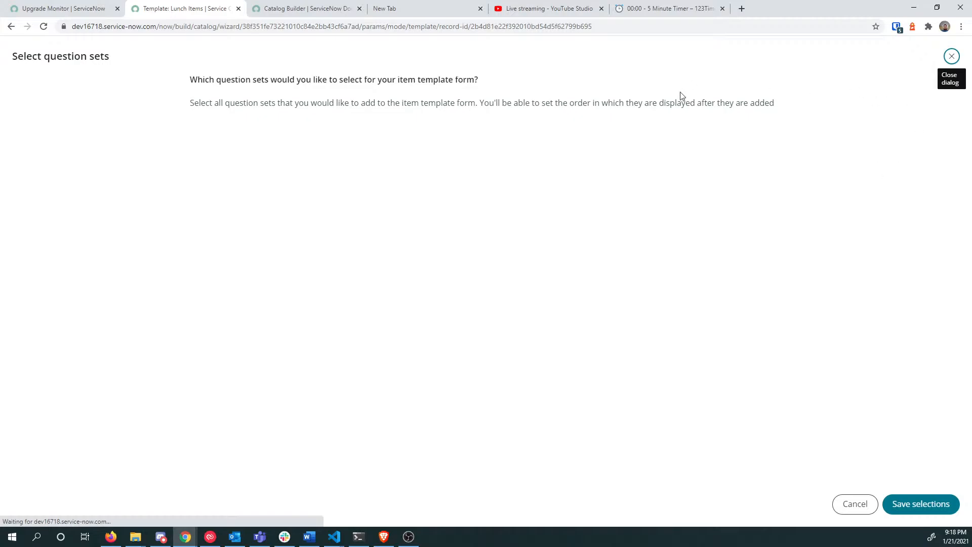
pyautogui.moveTo(234, 104); pyautogui.dragTo(393, 105)
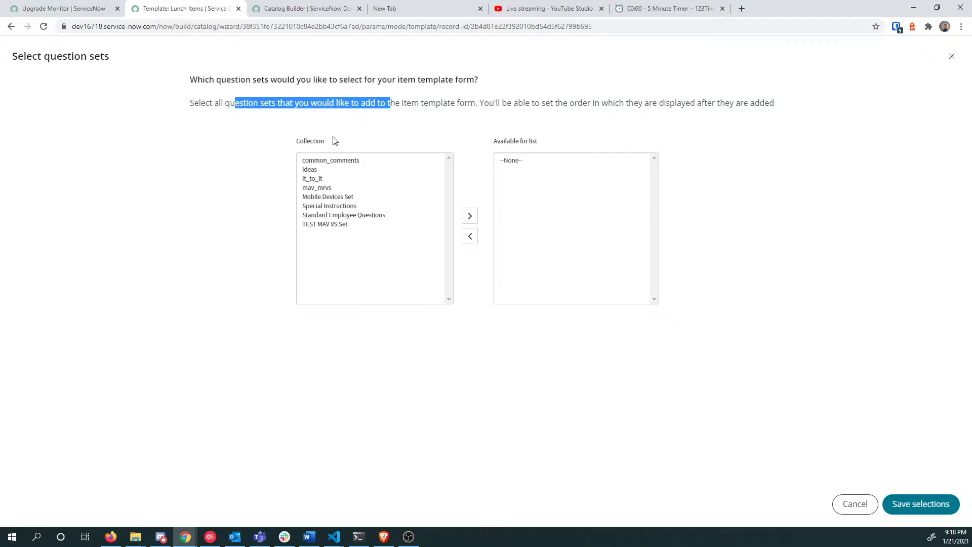
pyautogui.click(363, 217)
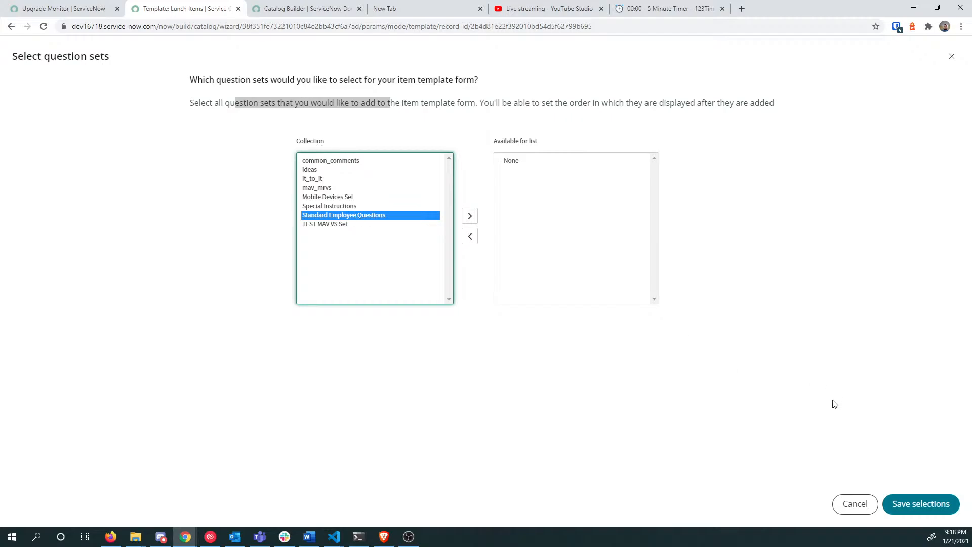
pyautogui.click(855, 508)
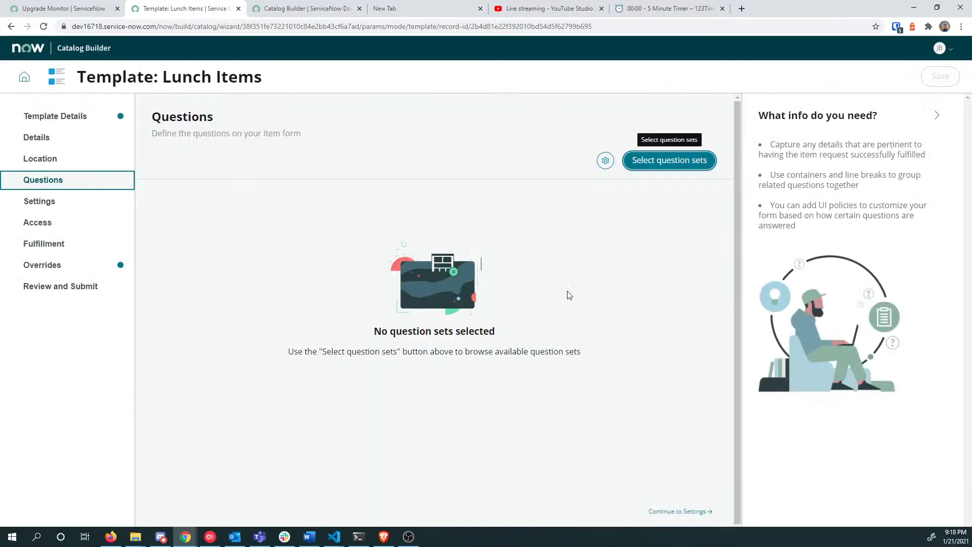
# Step: Restrict item owners from using List Collector questions and save the permission setting
pyautogui.click(604, 160)
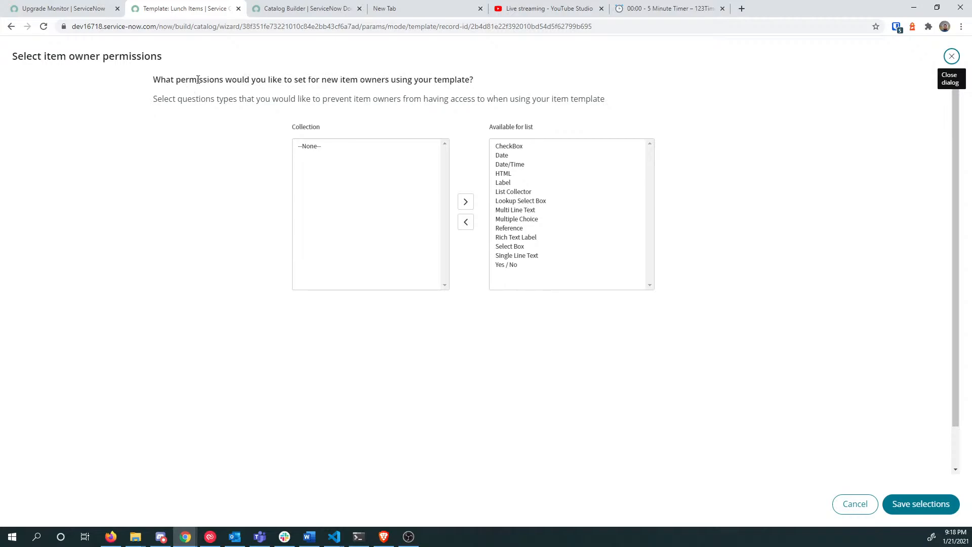
pyautogui.moveTo(197, 79); pyautogui.dragTo(466, 84)
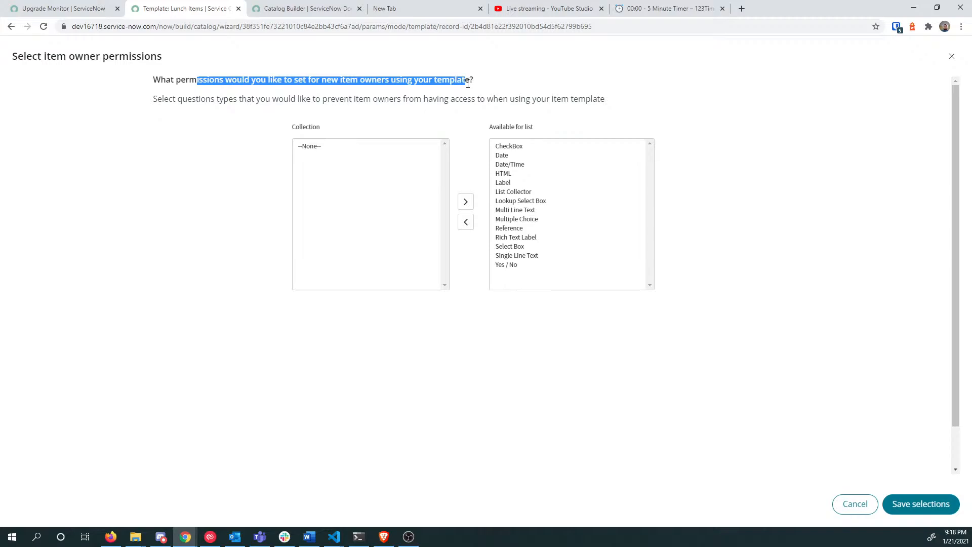
pyautogui.moveTo(197, 105); pyautogui.dragTo(271, 97)
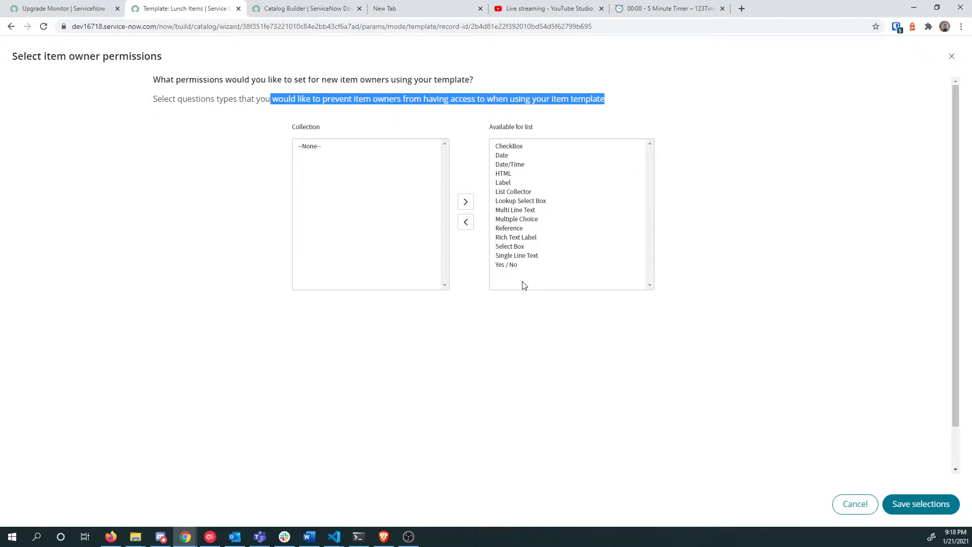
pyautogui.click(516, 194)
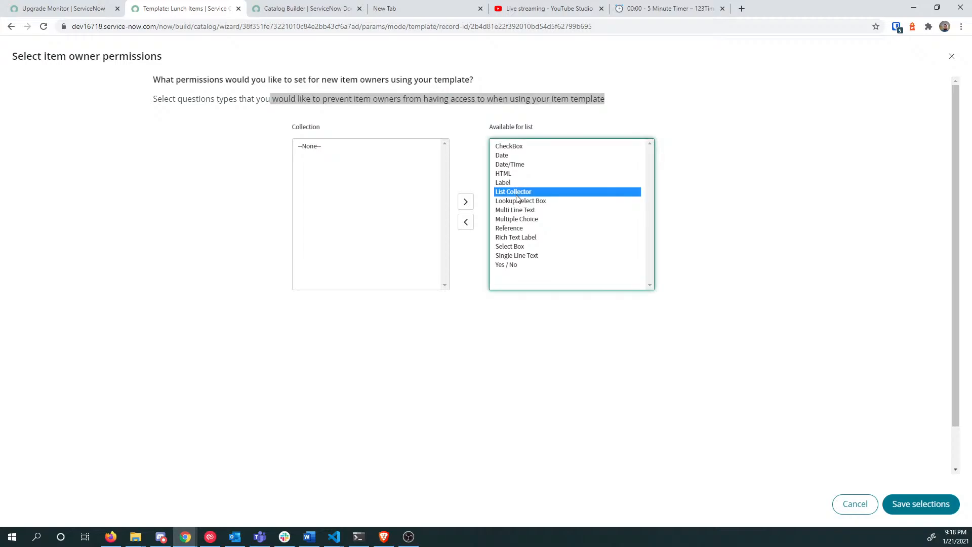
pyautogui.doubleClick(517, 195)
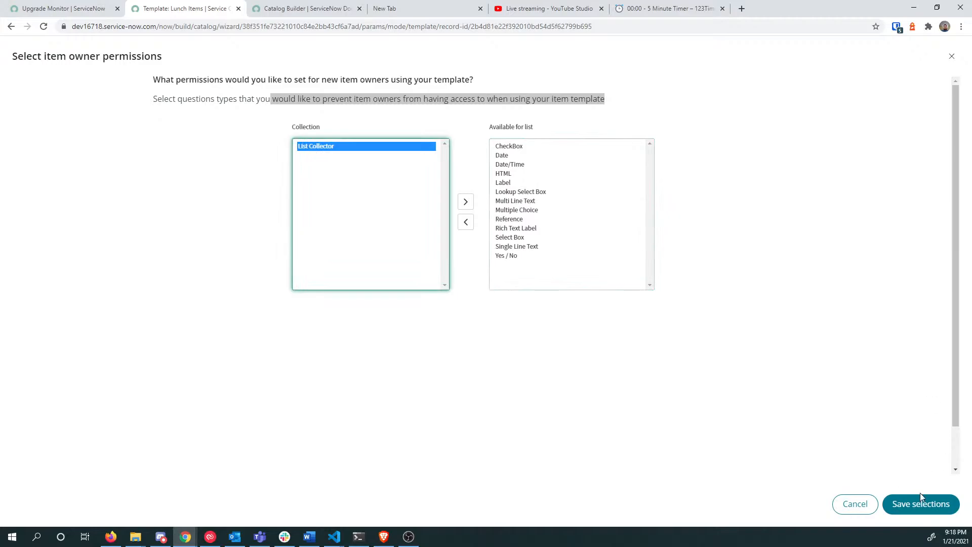
pyautogui.click(909, 510)
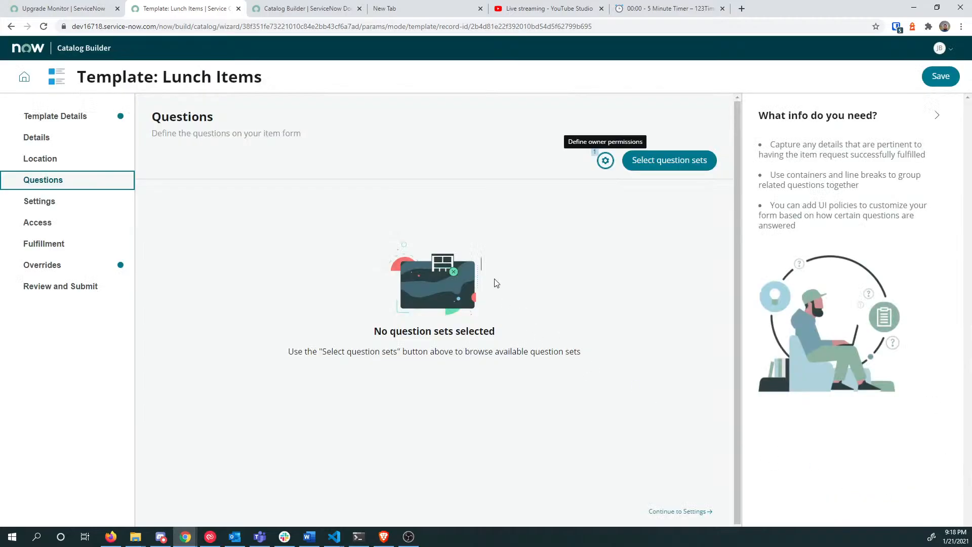
pyautogui.click(663, 167)
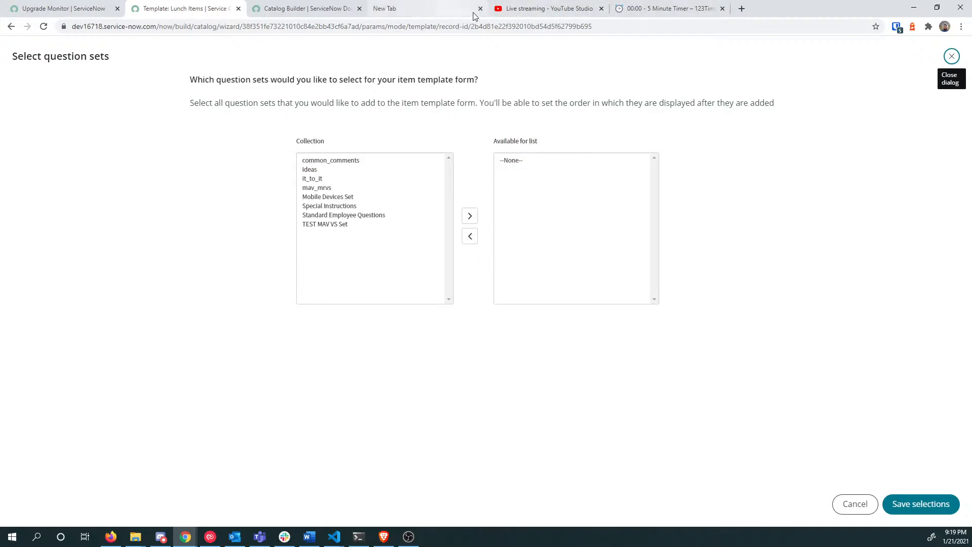
# Step: Move YouTube Studio into its own window, close the 5 minute timer tab, and return to Lunch Items
pyautogui.moveTo(535, 8); pyautogui.dragTo(536, 123)
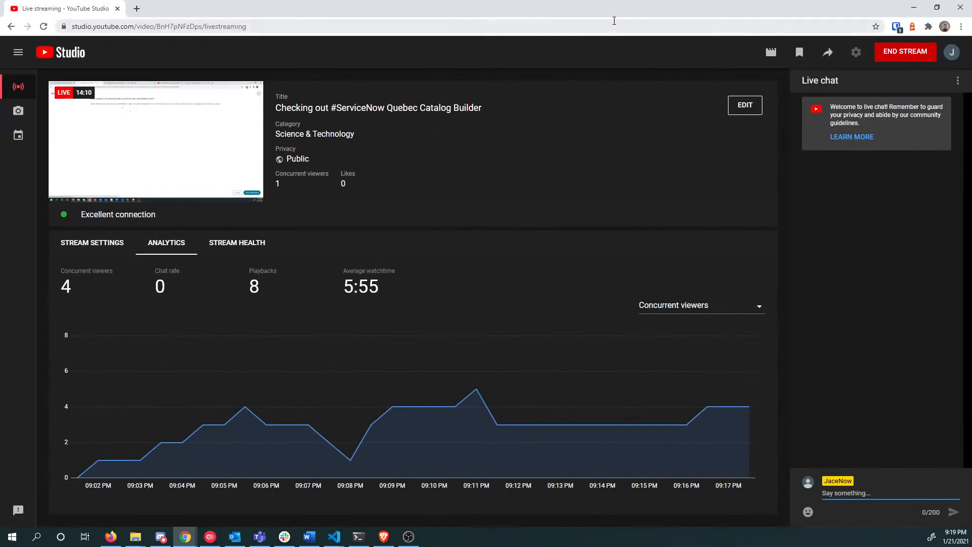
pyautogui.moveTo(616, 15); pyautogui.dragTo(0, 97)
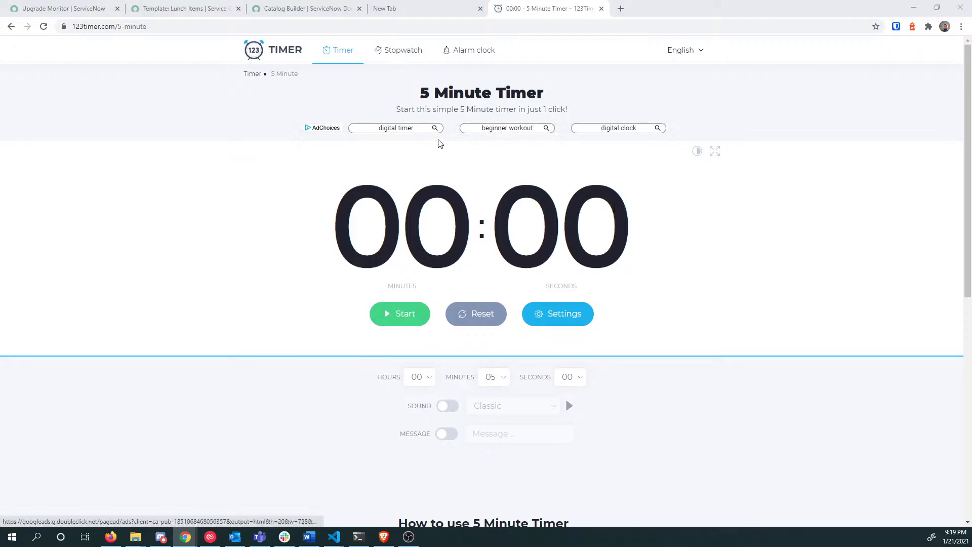
pyautogui.click(601, 9)
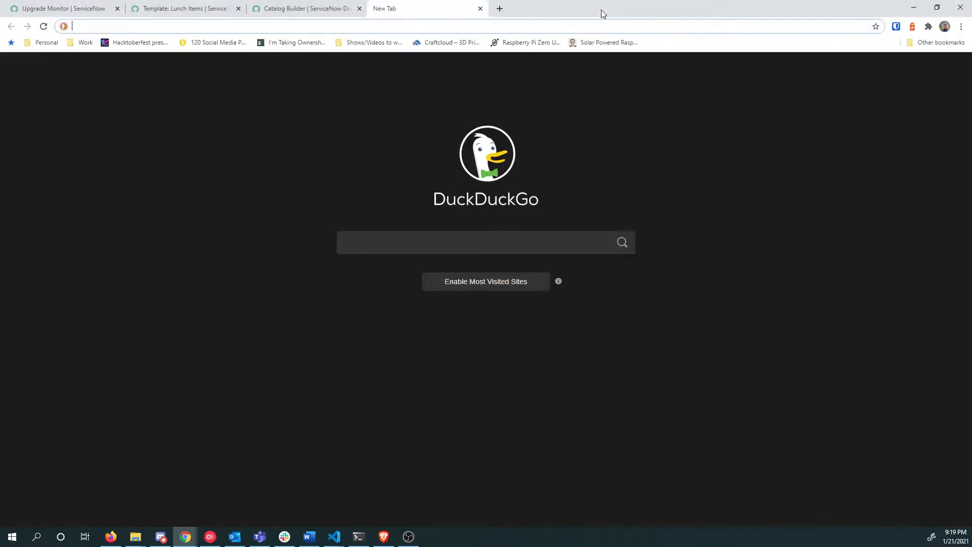
pyautogui.click(296, 8)
pyautogui.click(183, 9)
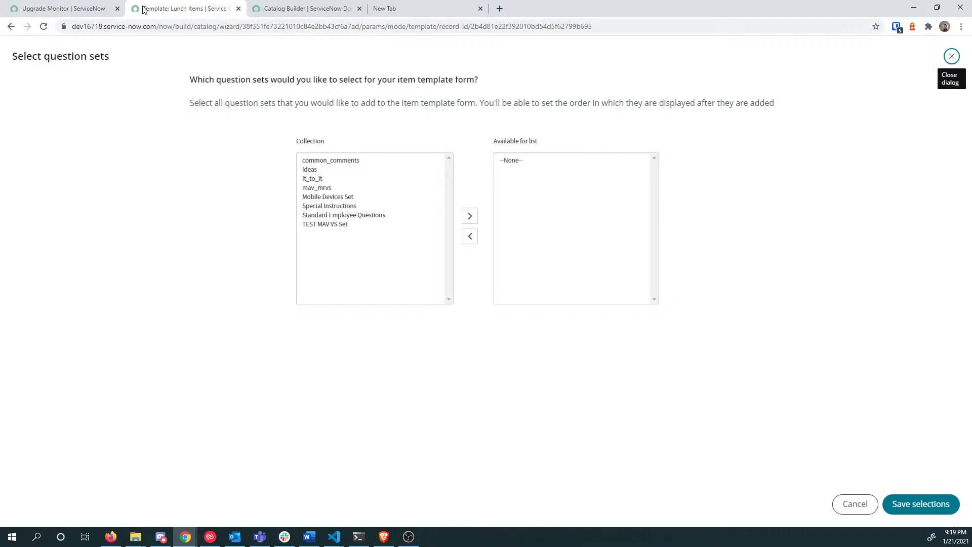
# Step: Filter the navigator for 'variable set' and open the Variable Sets list
pyautogui.click(66, 9)
pyautogui.click(61, 76)
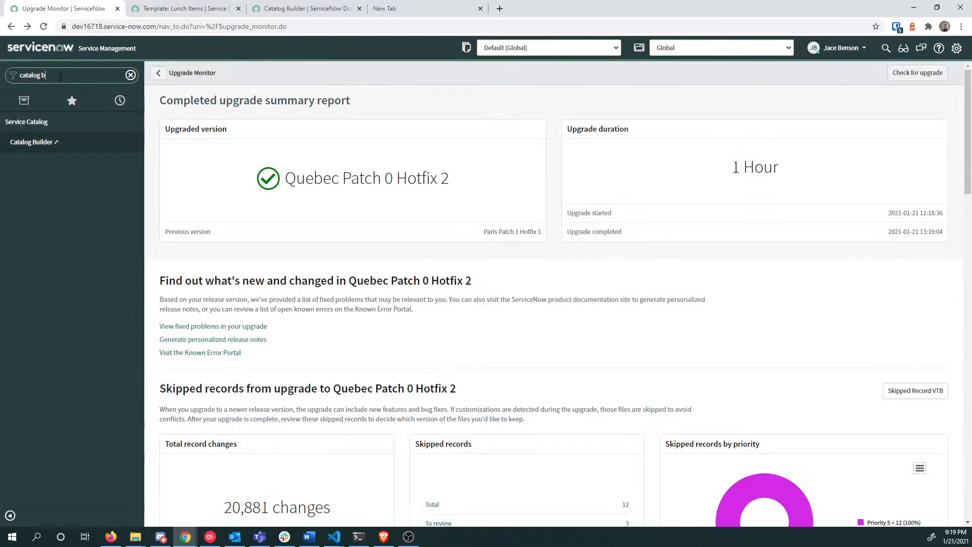
pyautogui.hotkey('ctrl', 'a')
pyautogui.write('variable set')
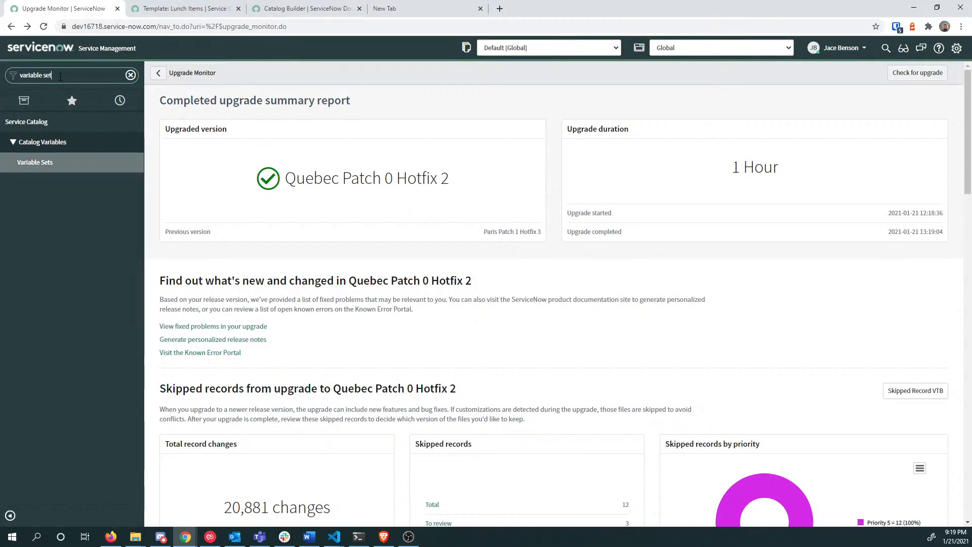
pyautogui.click(74, 160)
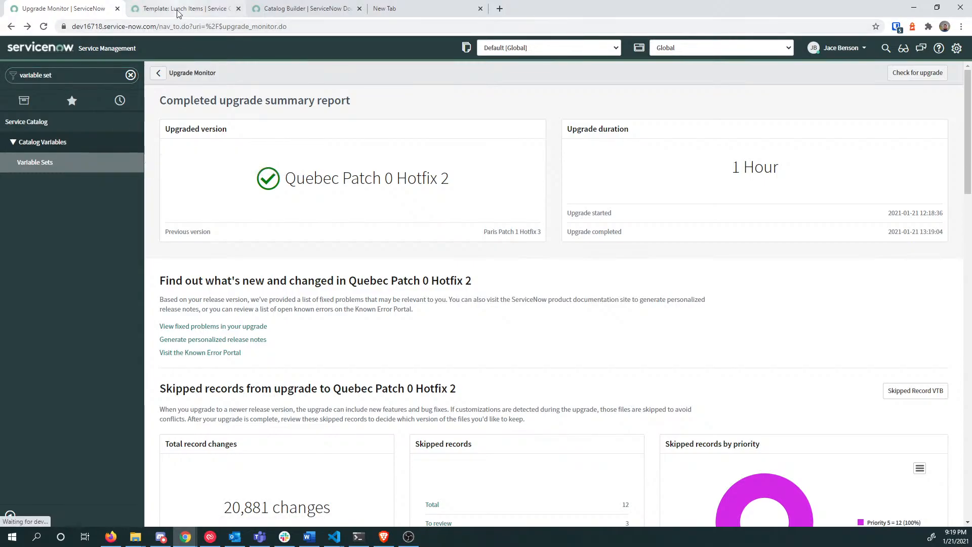
pyautogui.click(178, 13)
pyautogui.click(76, 9)
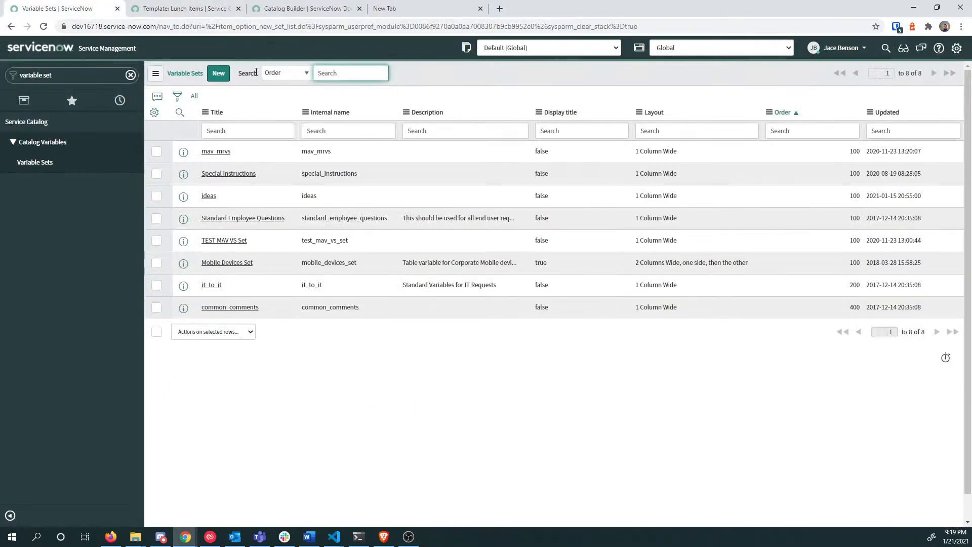
# Step: Create a single-row variable set titled 'Food Item Variable set' (food_item_variable_set) and submit it
pyautogui.click(218, 72)
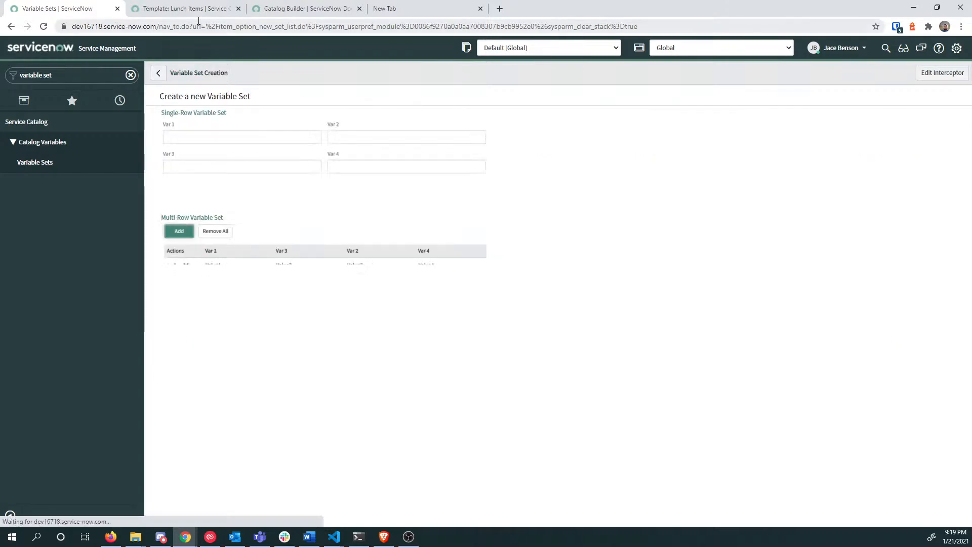
pyautogui.click(190, 10)
pyautogui.click(98, 12)
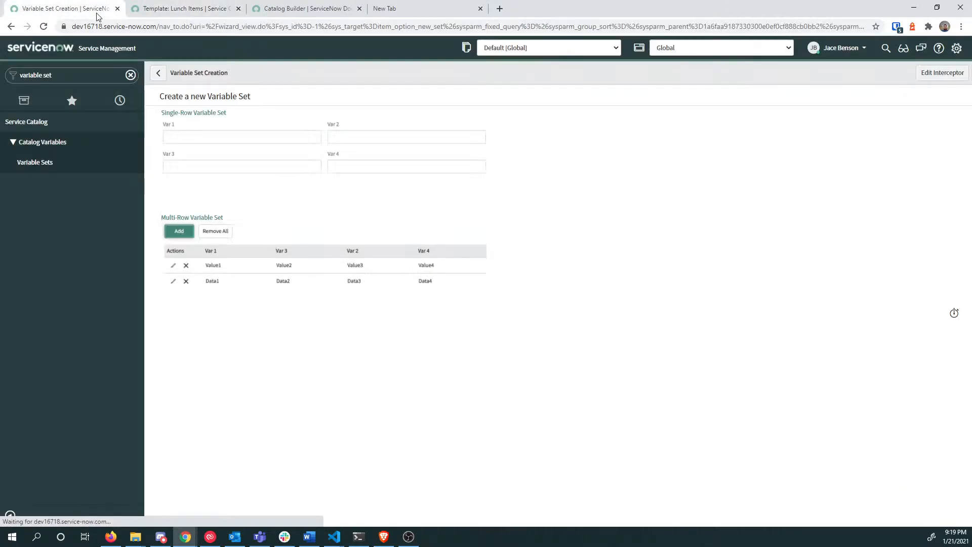
pyautogui.click(203, 114)
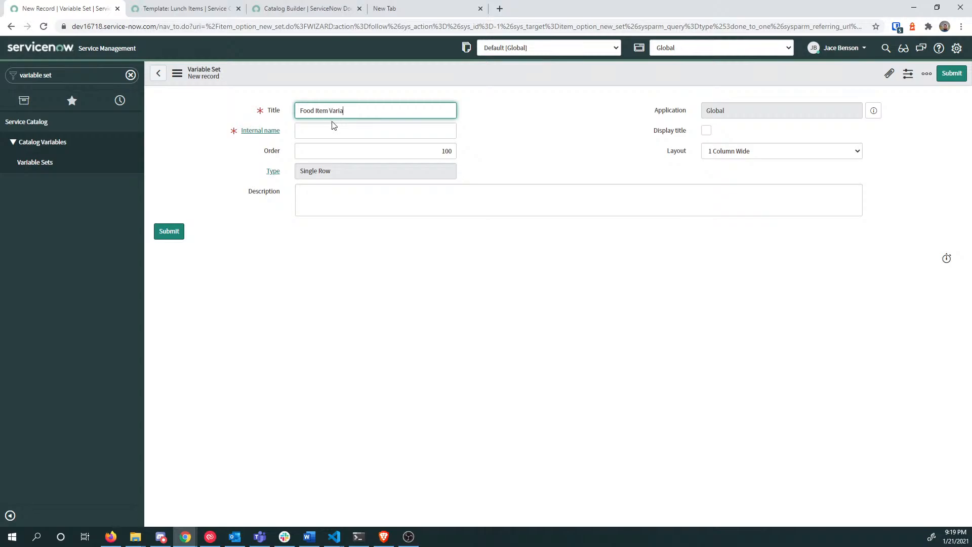
pyautogui.press('Tab')
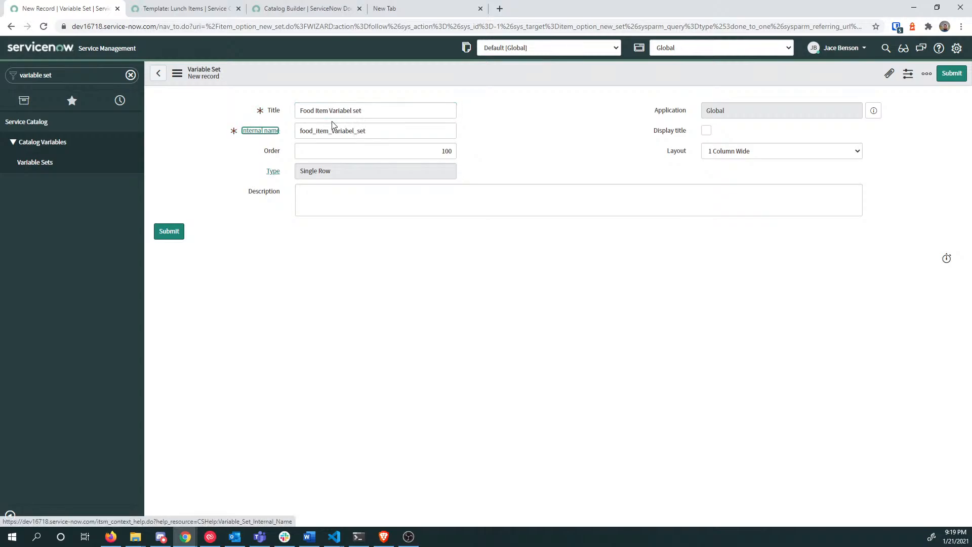
pyautogui.click(345, 110)
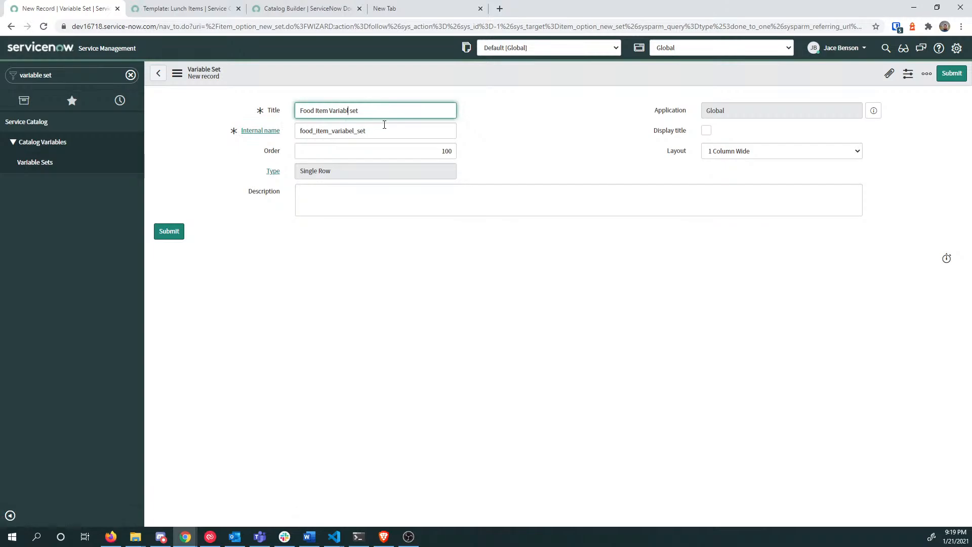
pyautogui.write('e')
pyautogui.press('Tab')
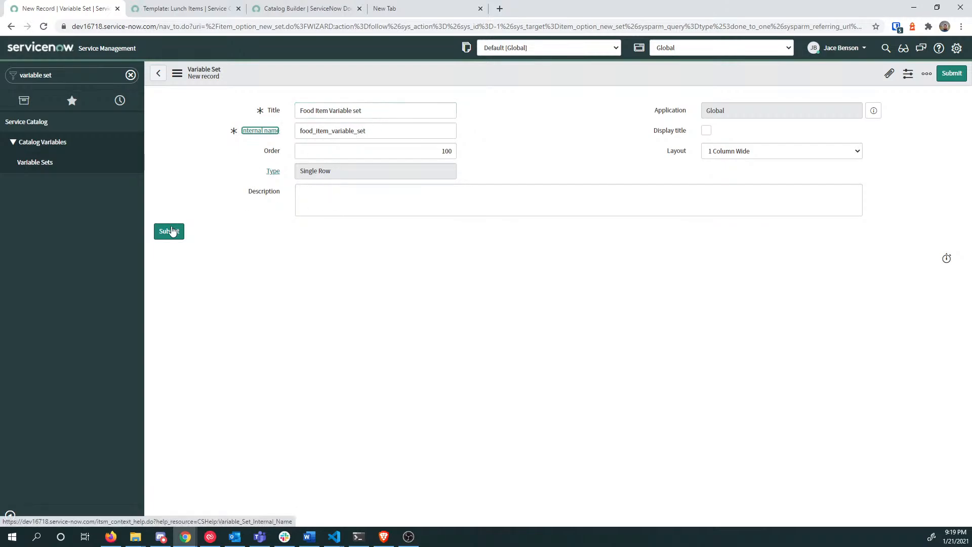
pyautogui.click(171, 231)
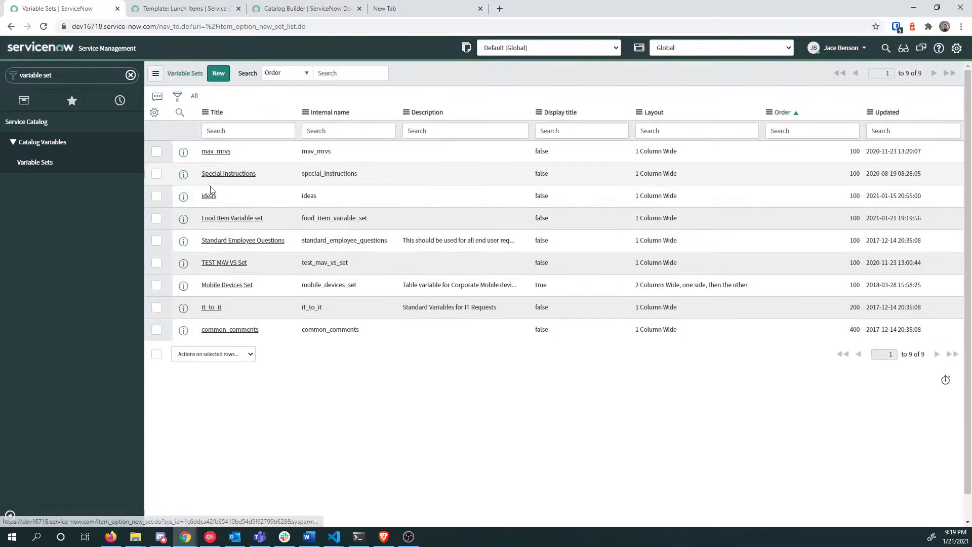
# Step: Add a Single Line Text variable with order 100 asking 'What do you want?' (what_do_you_want)
pyautogui.click(219, 219)
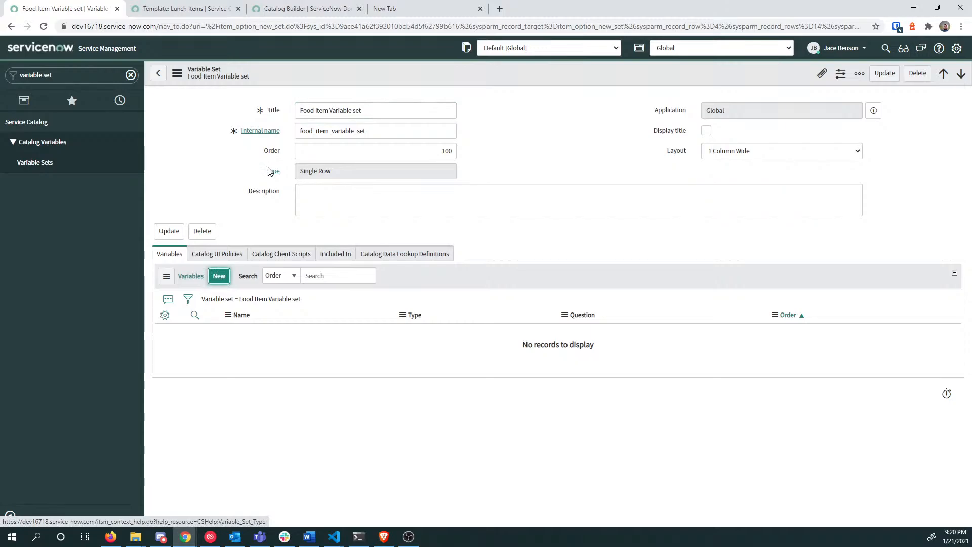
pyautogui.click(219, 276)
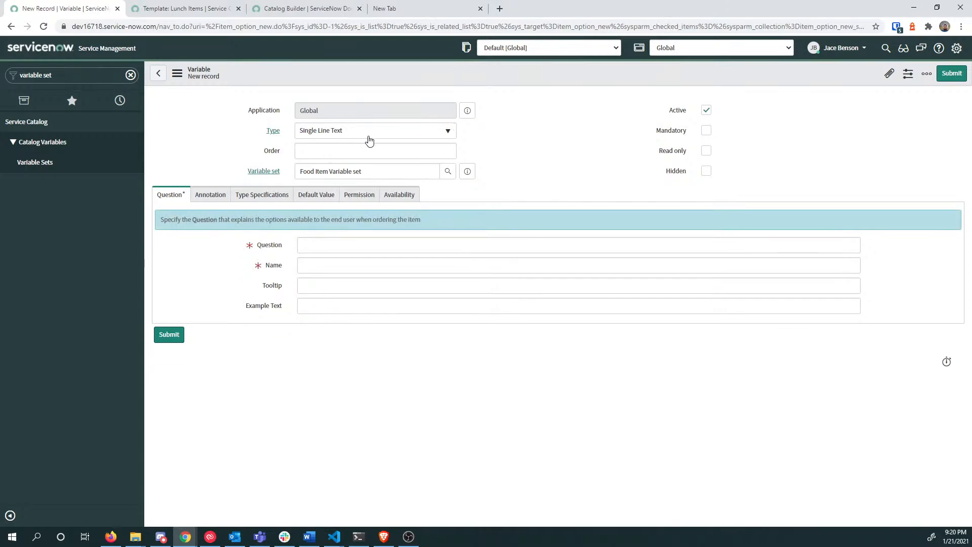
pyautogui.click(381, 156)
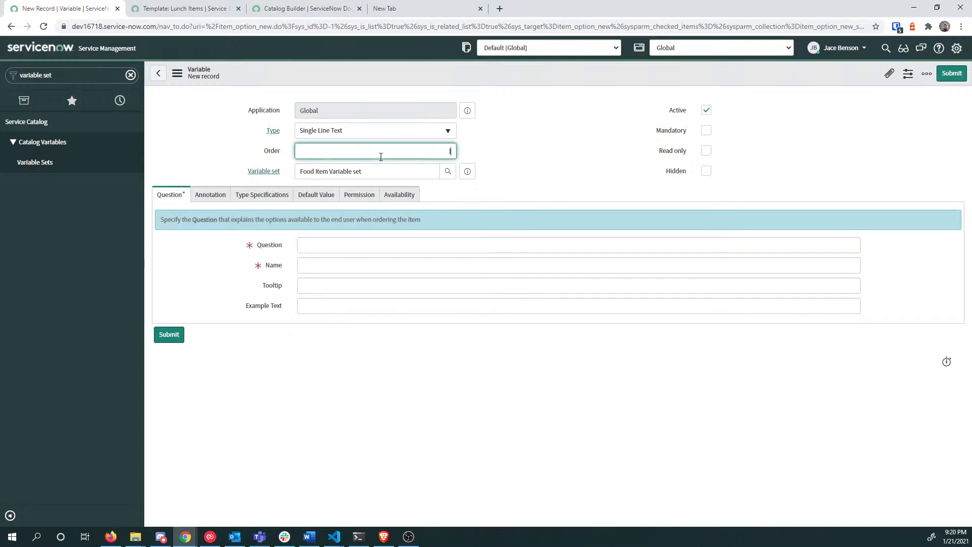
pyautogui.write('100')
pyautogui.press('Tab')
pyautogui.click(332, 246)
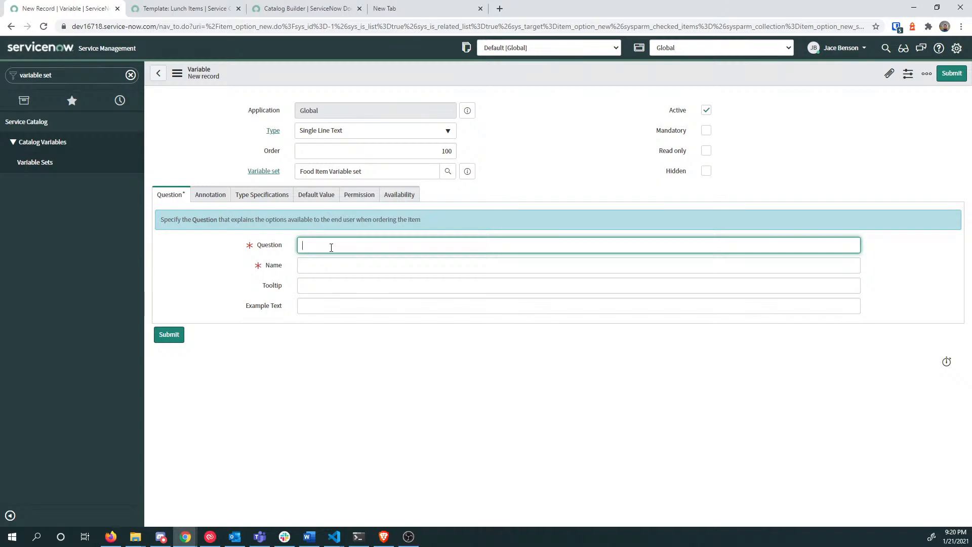
pyautogui.write('What  do you want?')
pyautogui.press('Tab')
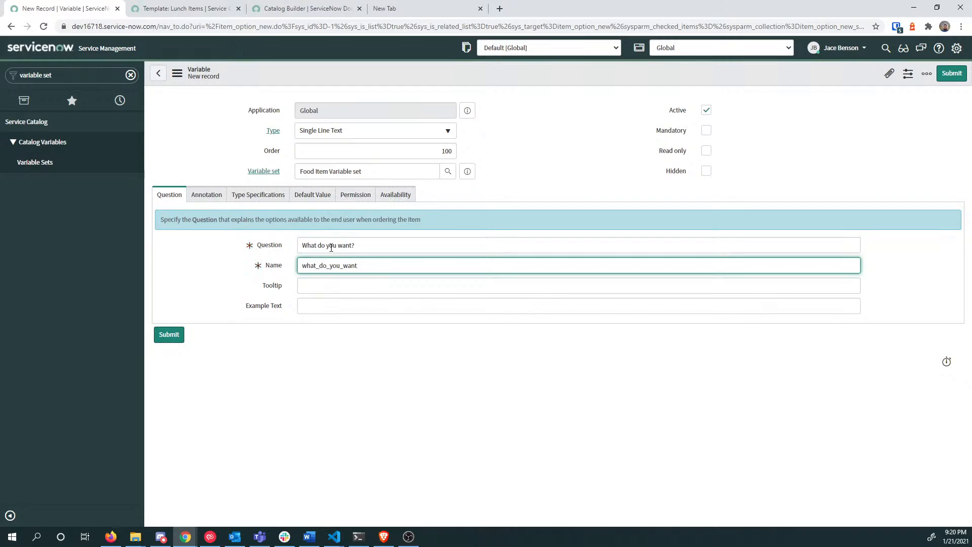
pyautogui.click(166, 337)
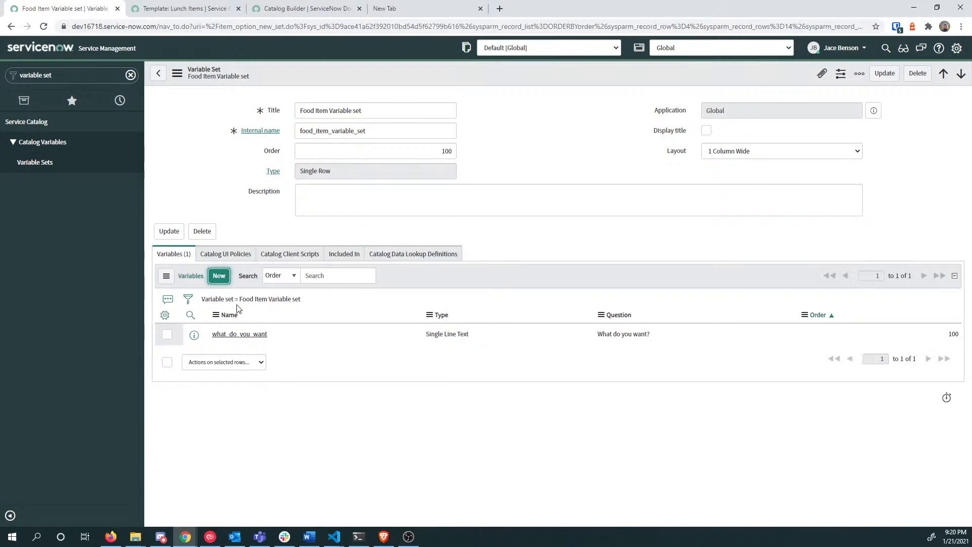
# Step: Add a Single Line Text variable with order 200 asking 'Where are you now?' (where_are_you_now)
pyautogui.click(218, 278)
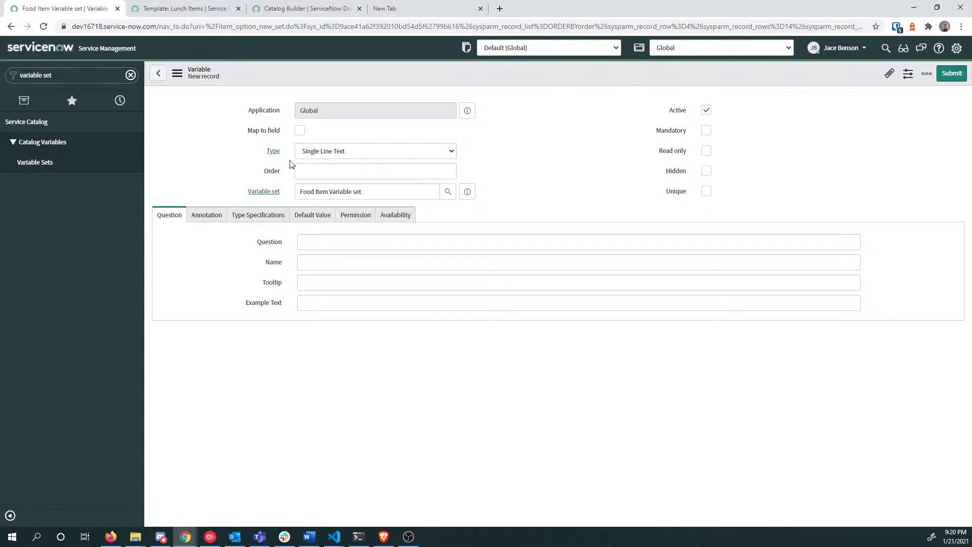
pyautogui.click(332, 176)
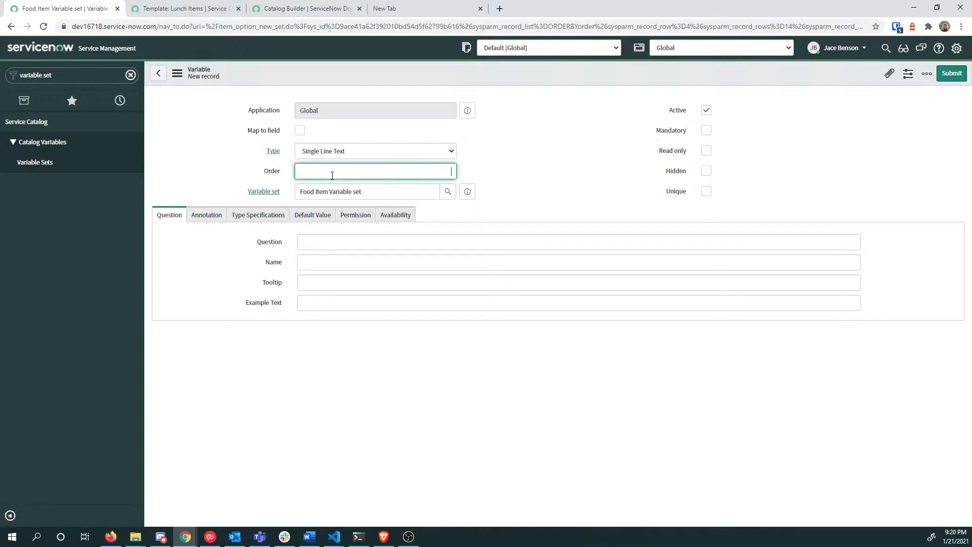
pyautogui.write('200')
pyautogui.press('Tab')
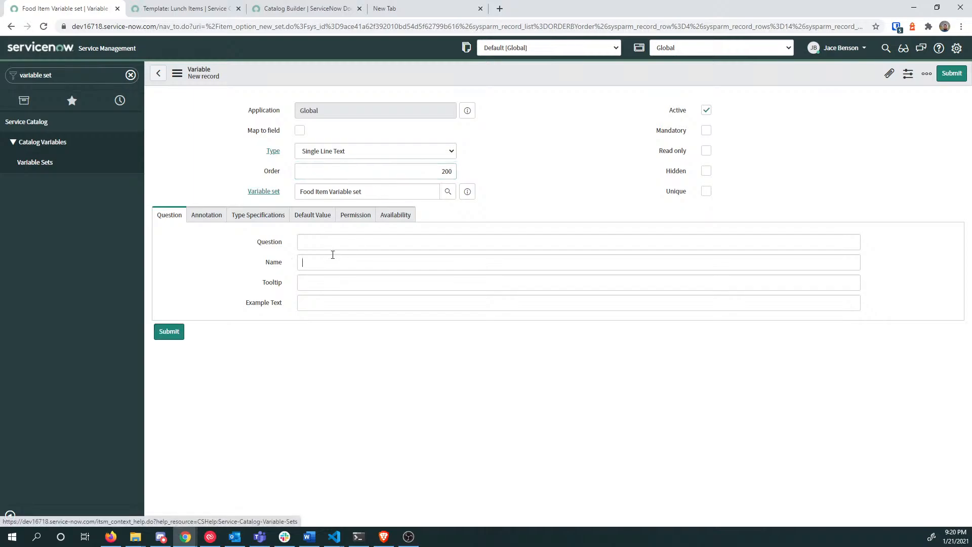
pyautogui.click(333, 243)
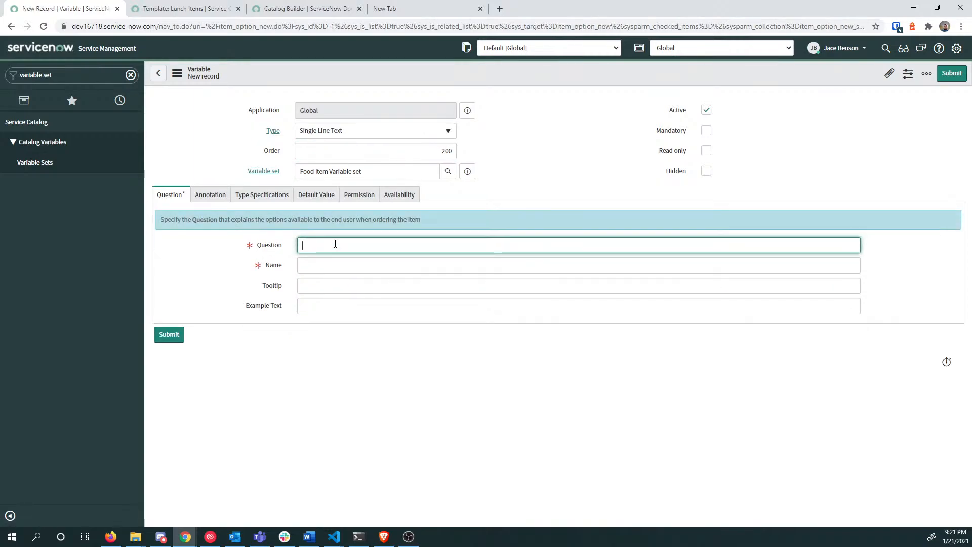
pyautogui.write('Whe')
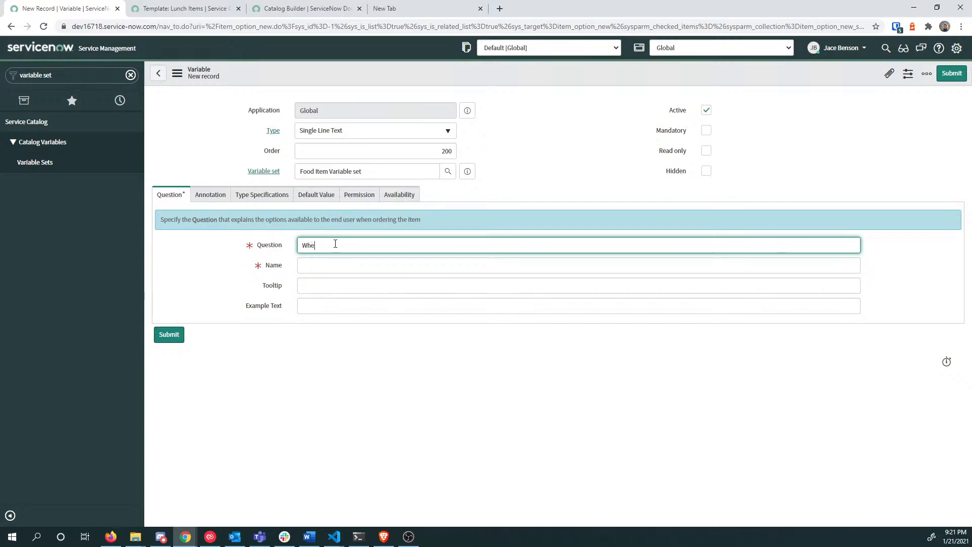
pyautogui.write('re are you now?')
pyautogui.press('Tab')
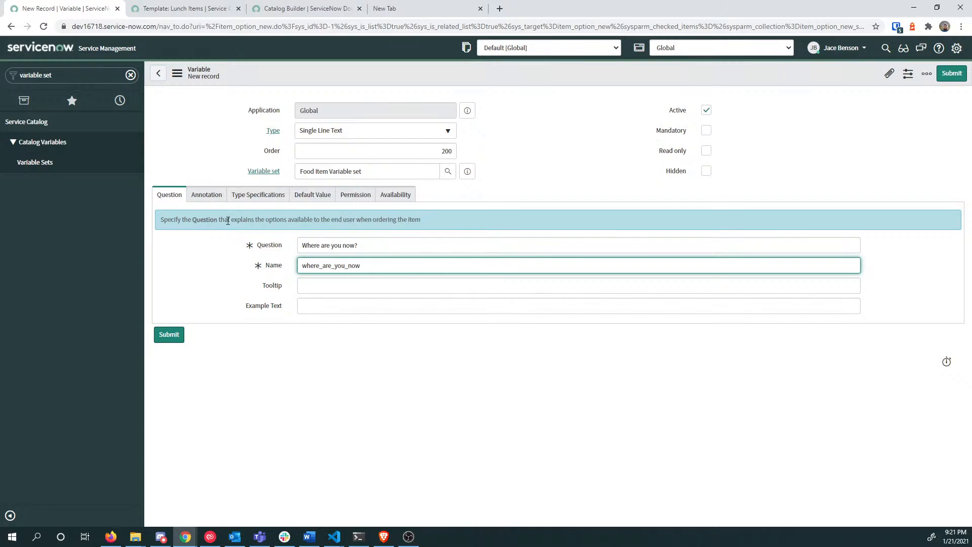
pyautogui.click(169, 335)
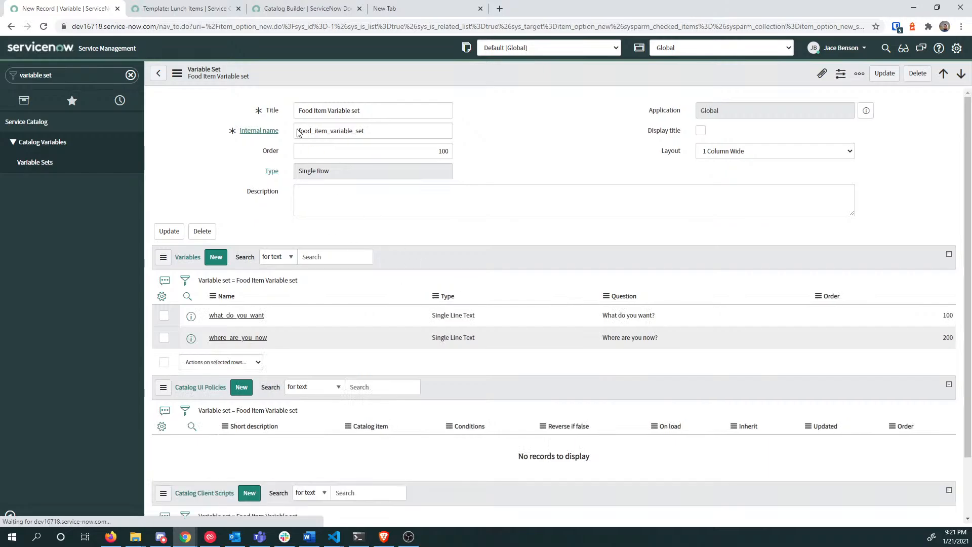
# Step: Pick Food Item Variable set in the Lunch Items template's question set chooser
pyautogui.click(187, 9)
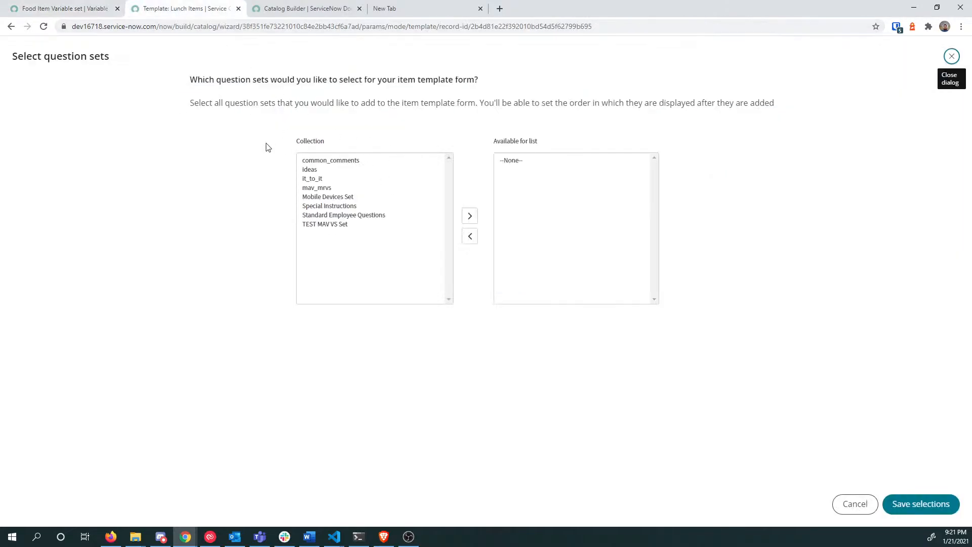
pyautogui.click(855, 504)
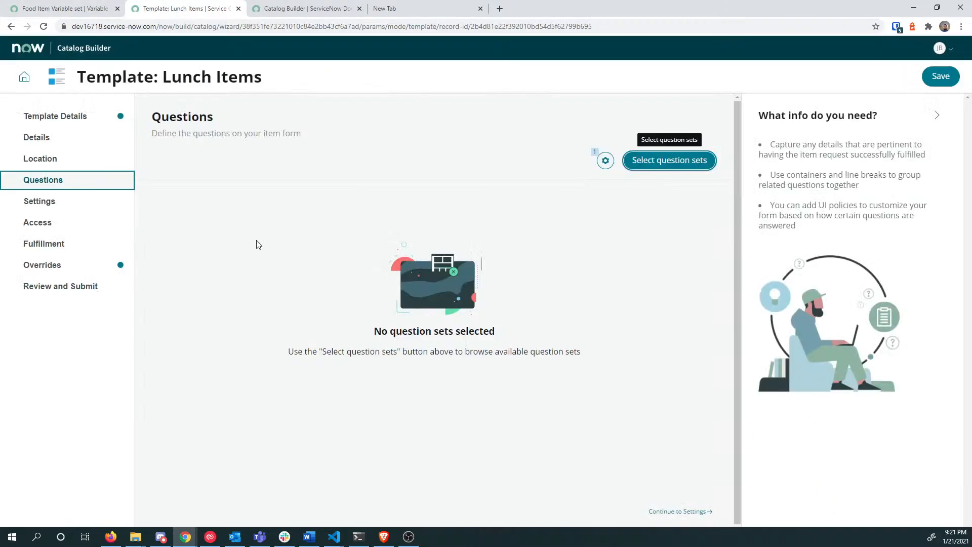
pyautogui.click(664, 165)
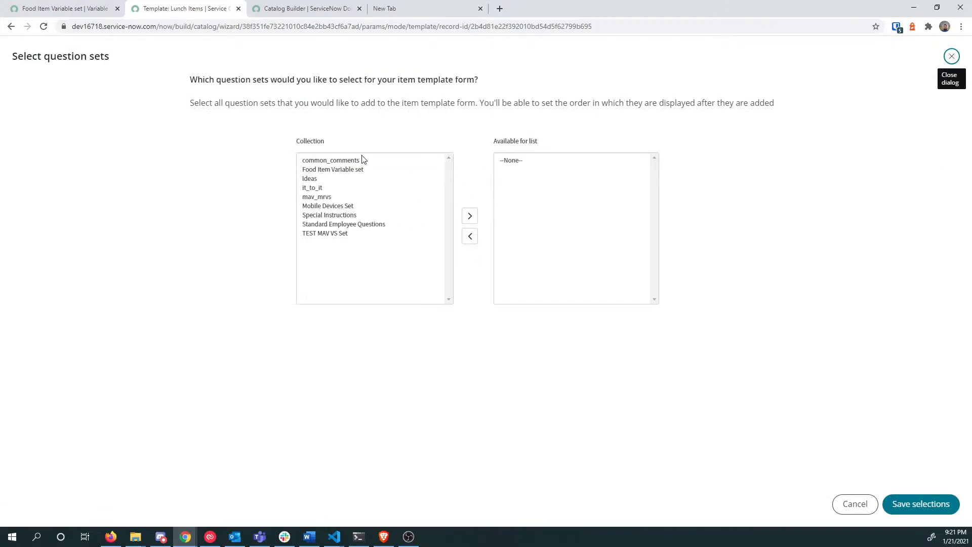
pyautogui.doubleClick(320, 169)
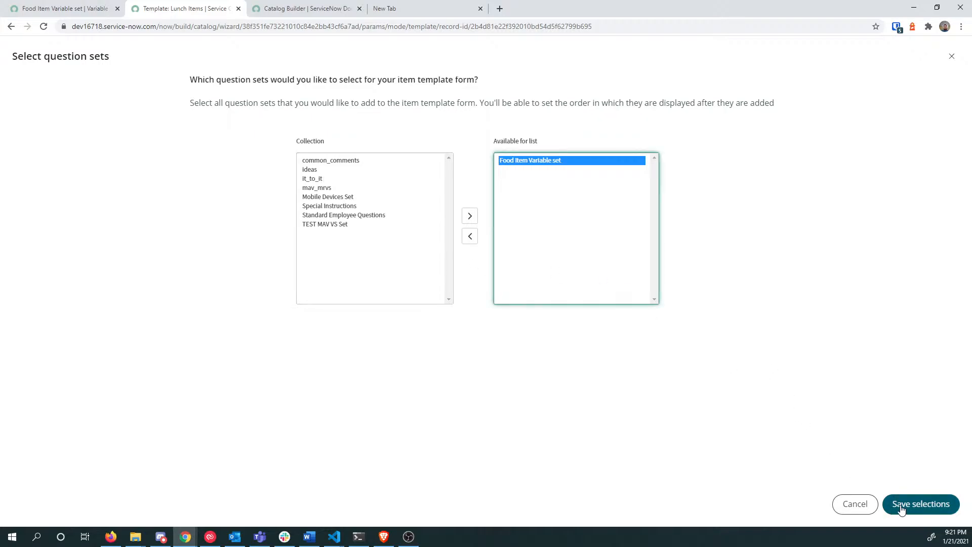
pyautogui.click(76, 8)
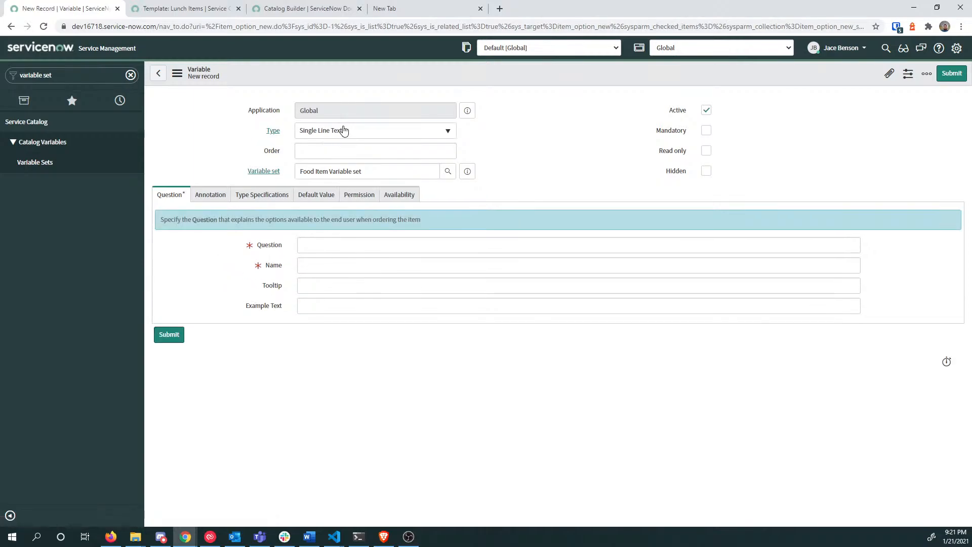
# Step: Make the new variable a List Collector, keeping the default variable width
pyautogui.click(343, 130)
pyautogui.write('list')
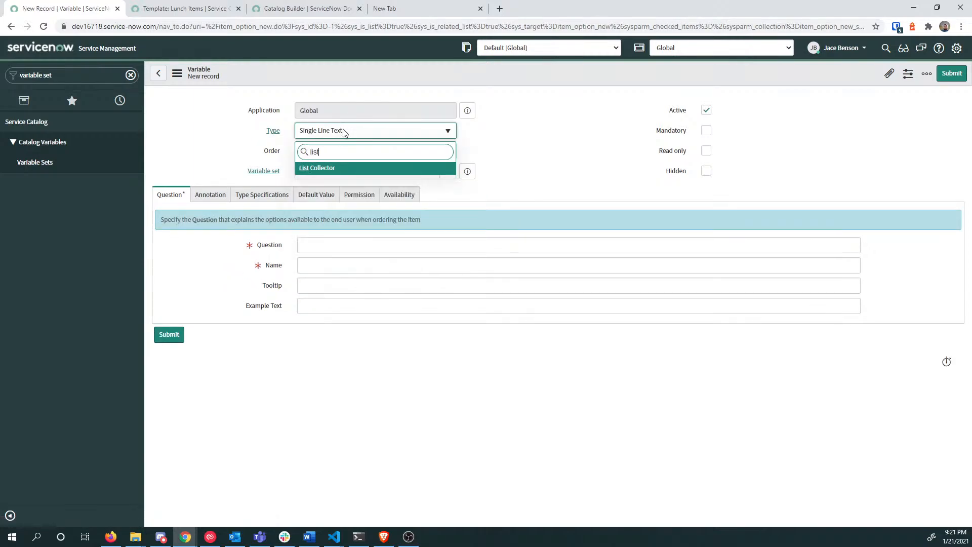
pyautogui.press('Return')
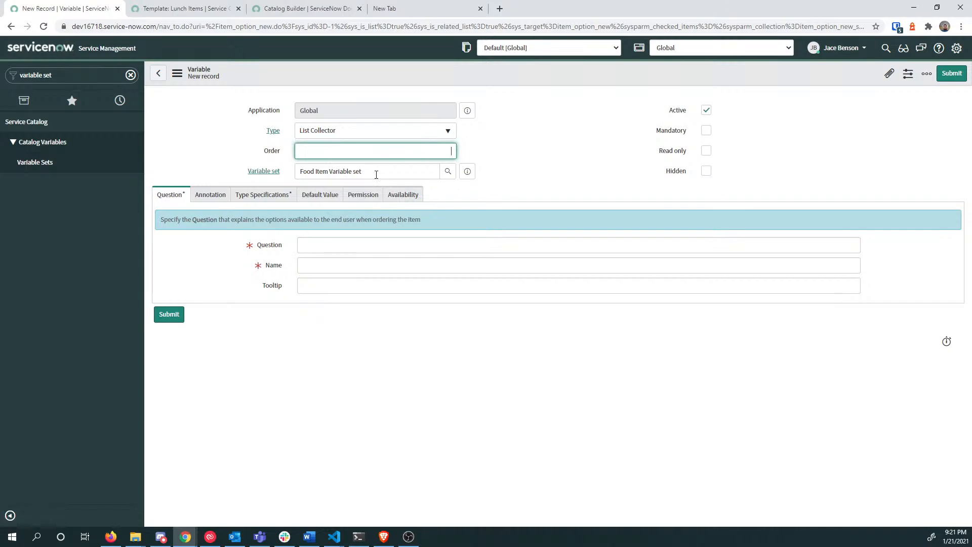
pyautogui.click(347, 243)
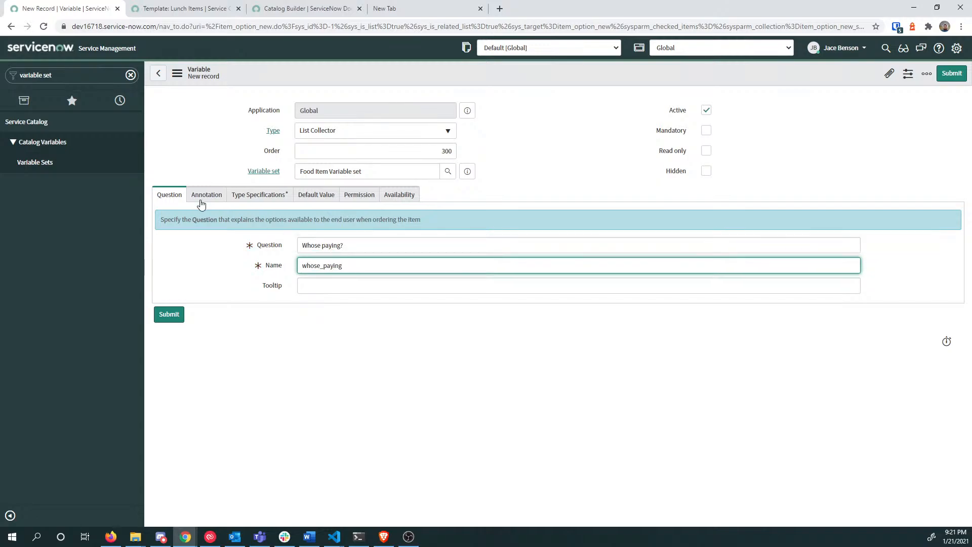
pyautogui.click(244, 195)
pyautogui.click(348, 245)
pyautogui.click(348, 246)
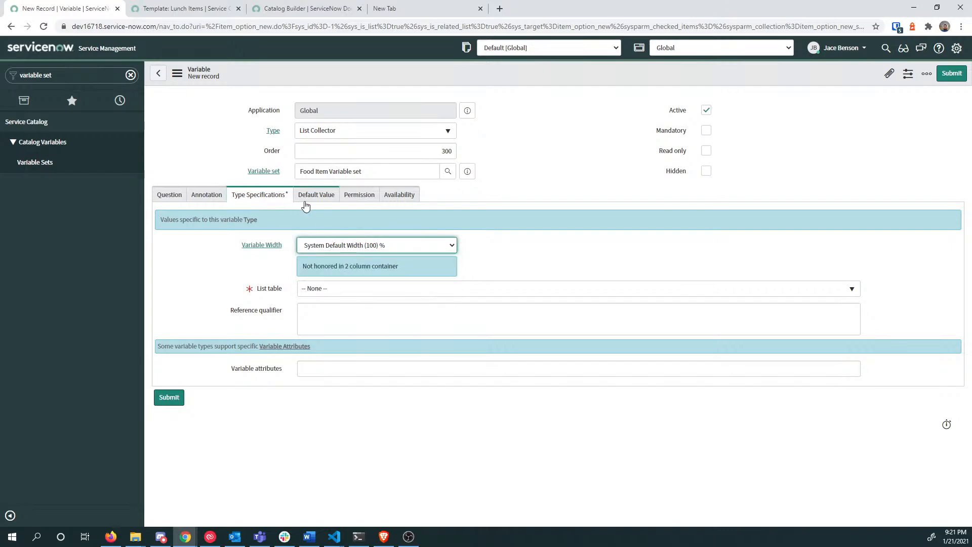
# Step: Set the List table to Group [sys_user_group] and submit the variable
pyautogui.click(338, 291)
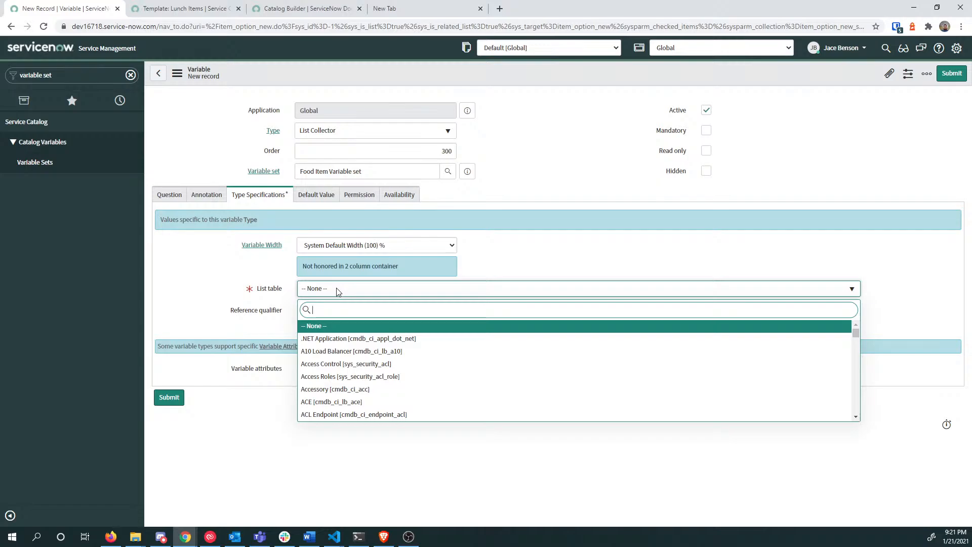
pyautogui.write('business s')
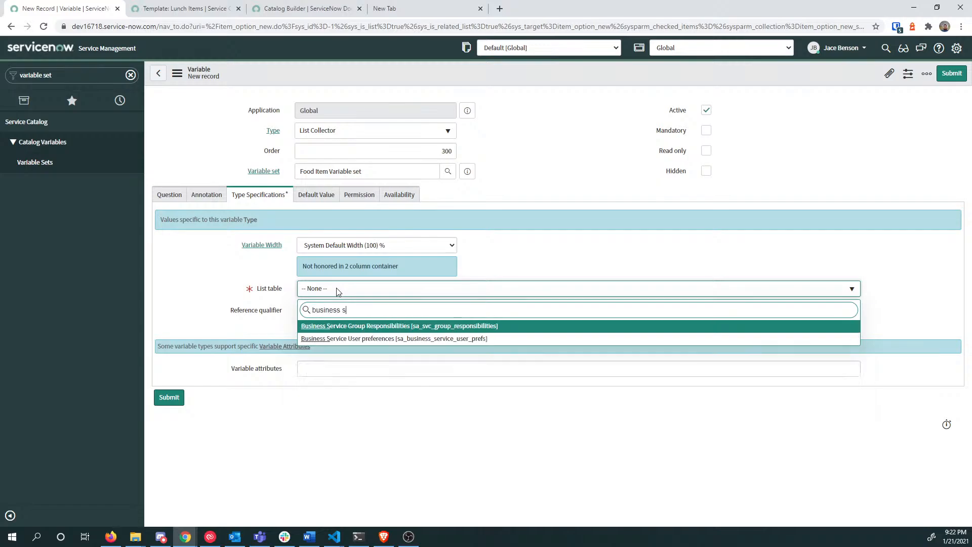
pyautogui.press('BackSpace')
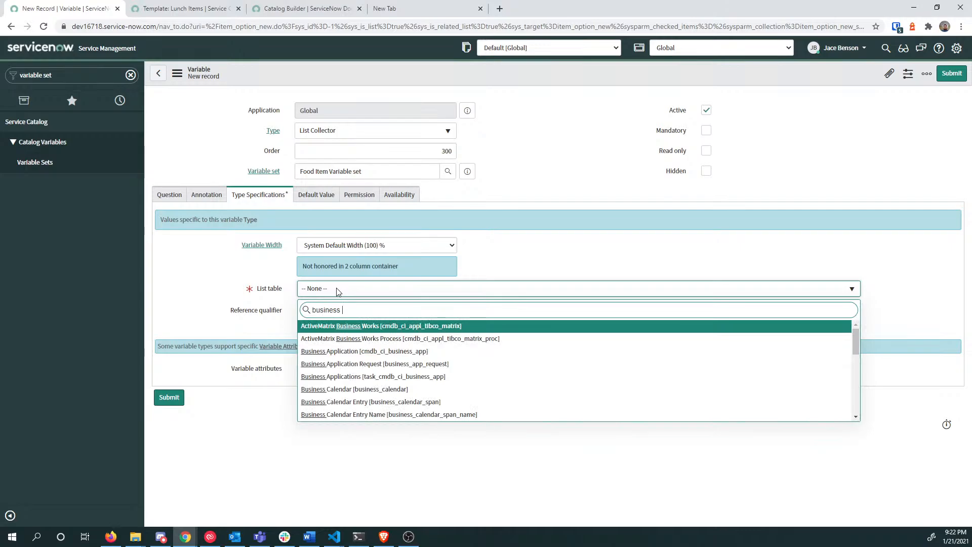
pyautogui.press('BackSpace')
pyautogui.press('BackSpace')
pyautogui.press('BackSpace')
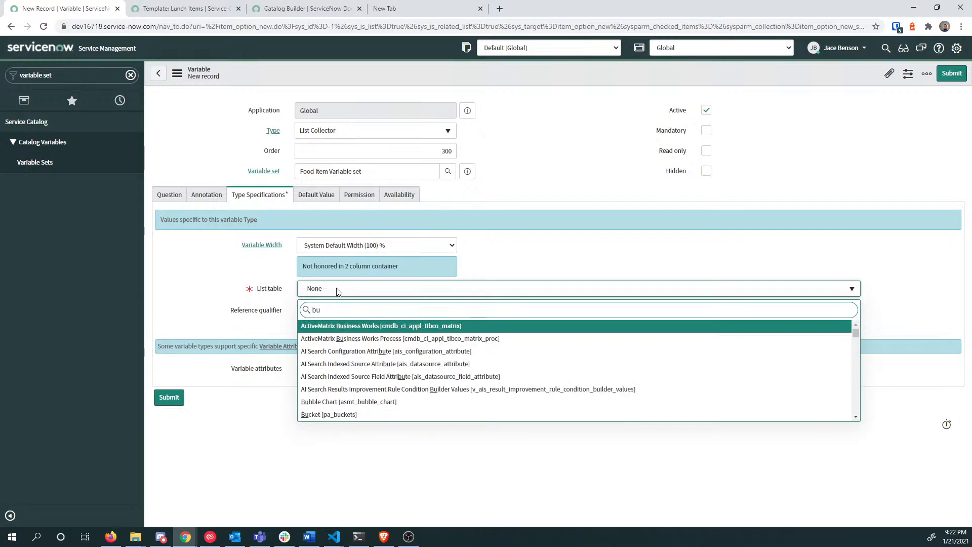
pyautogui.press('BackSpace')
pyautogui.press('BackSpace')
pyautogui.write('gr')
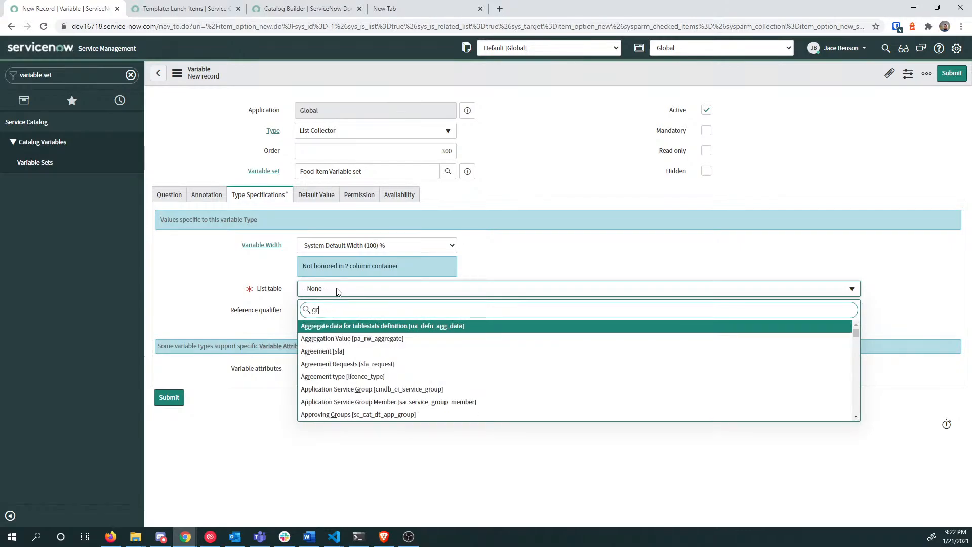
pyautogui.write('o')
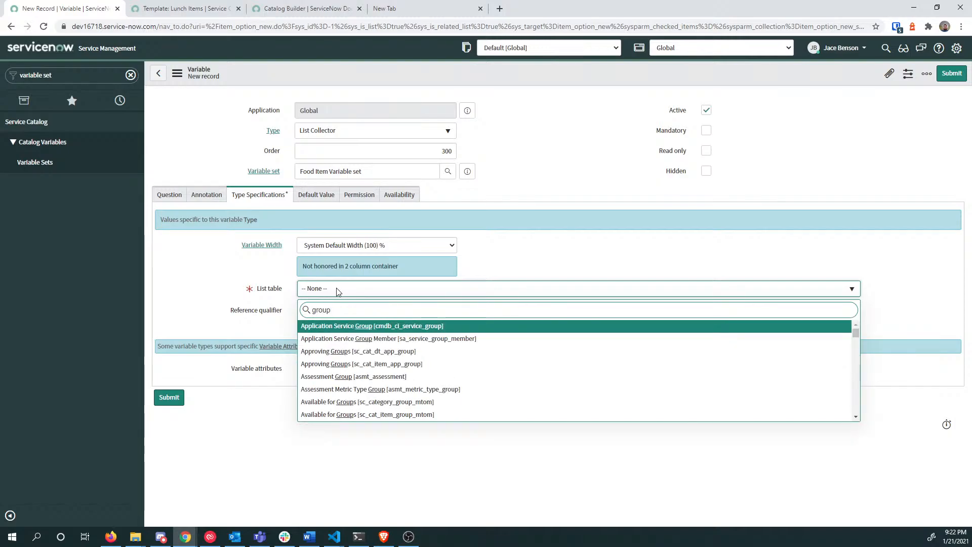
pyautogui.write('up')
pyautogui.hotkey('ctrl', 'a')
pyautogui.write('sys_')
pyautogui.write('us')
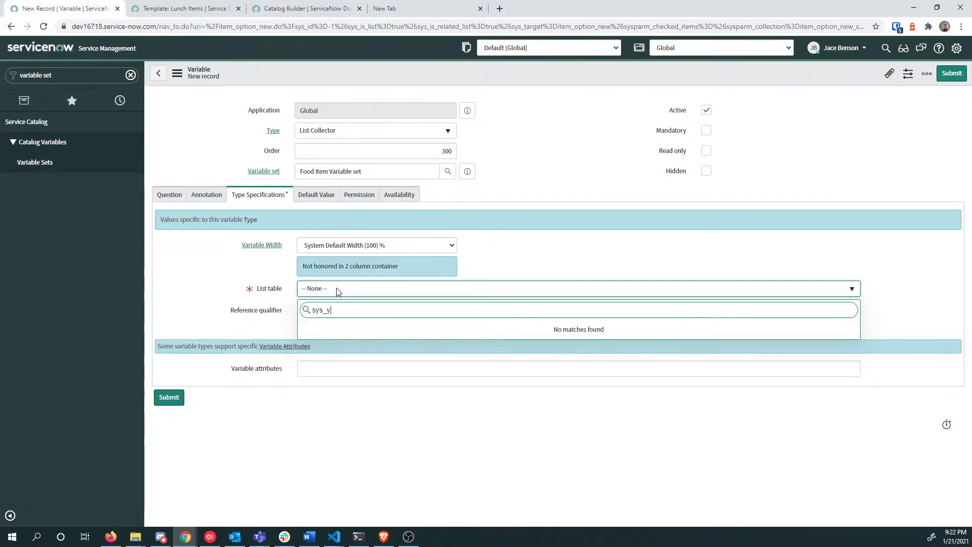
pyautogui.write('er_gro')
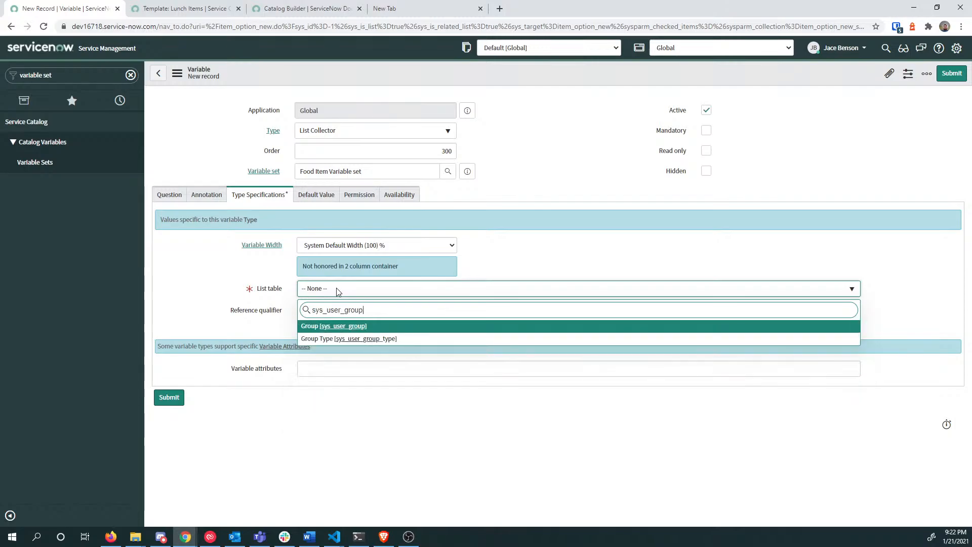
pyautogui.write('up')
pyautogui.press('Tab')
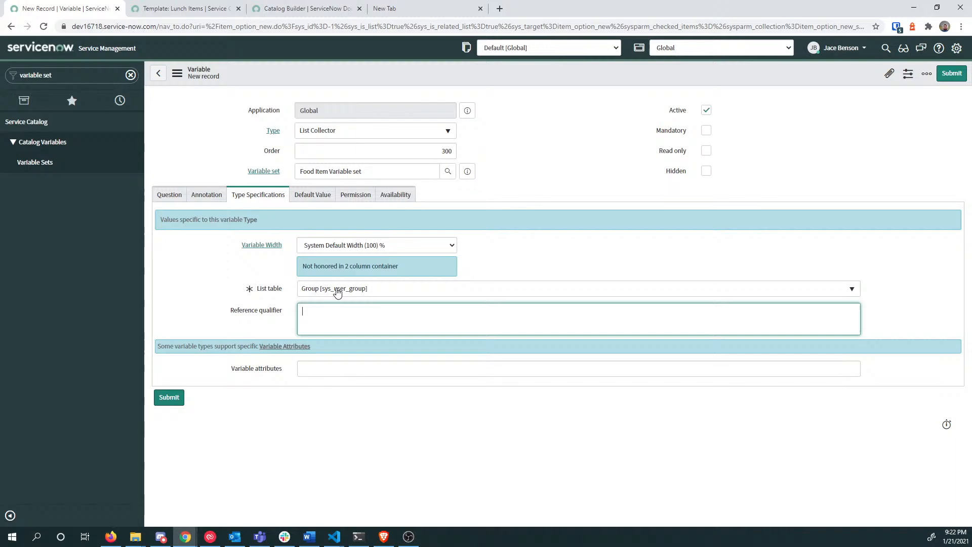
pyautogui.click(164, 400)
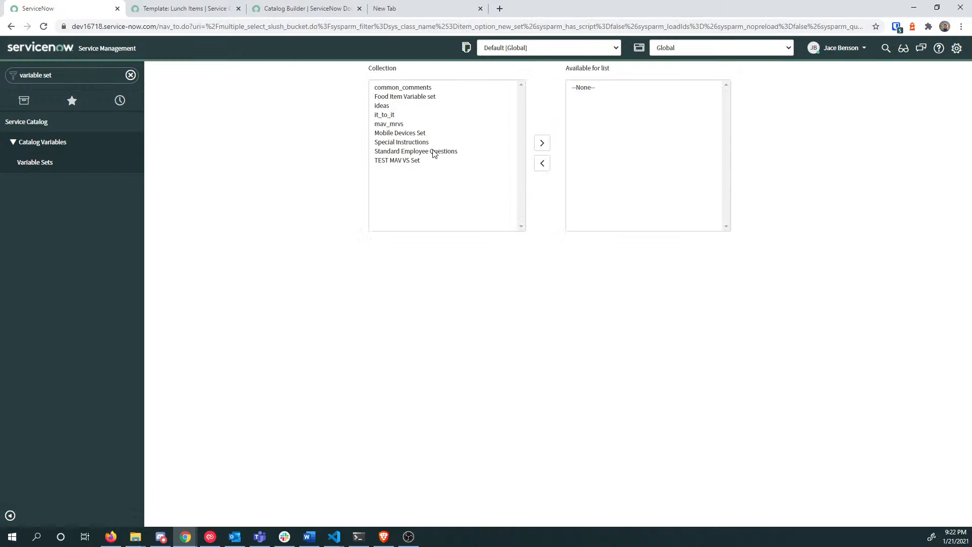
# Step: Move Food Item Variable set into the Lunch Items template's selected question sets and save
pyautogui.click(158, 10)
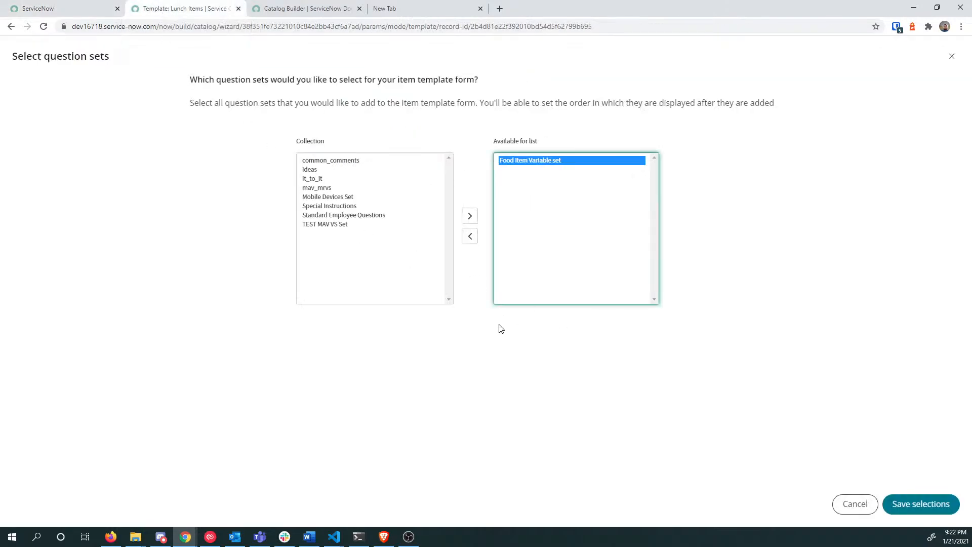
pyautogui.click(856, 502)
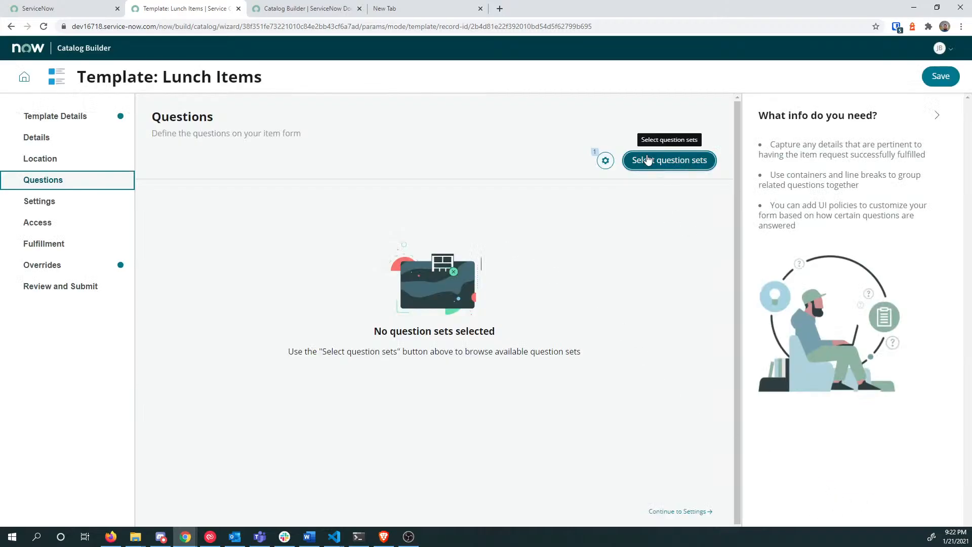
pyautogui.click(653, 160)
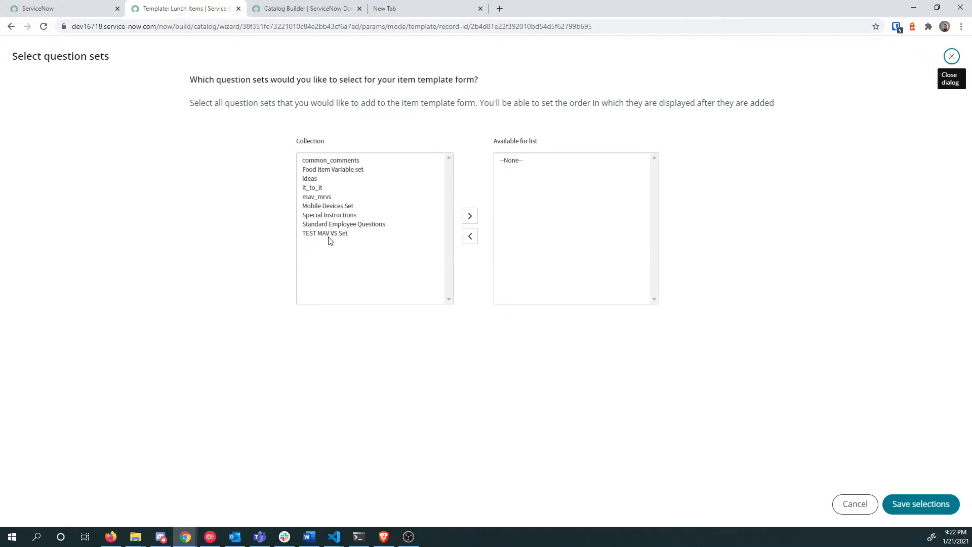
pyautogui.click(327, 175)
pyautogui.click(328, 172)
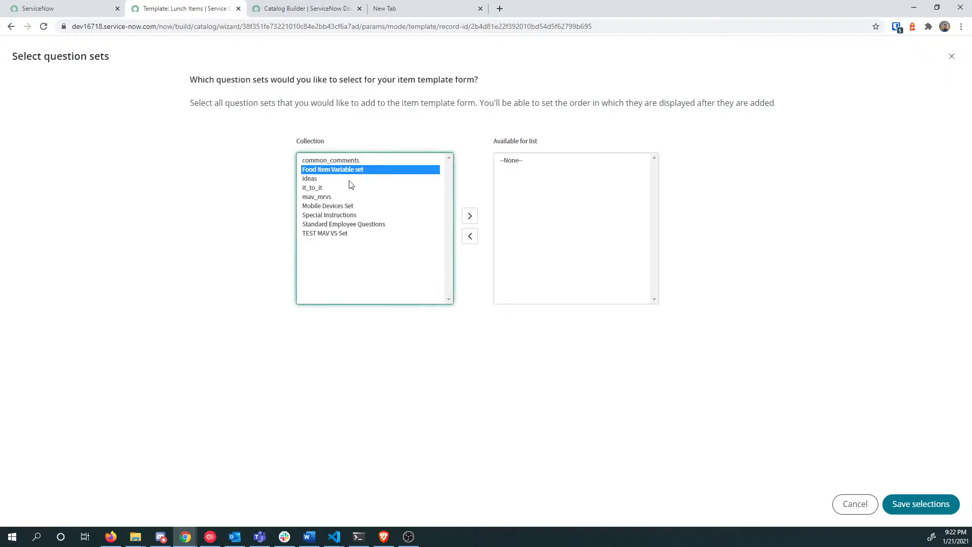
pyautogui.click(470, 216)
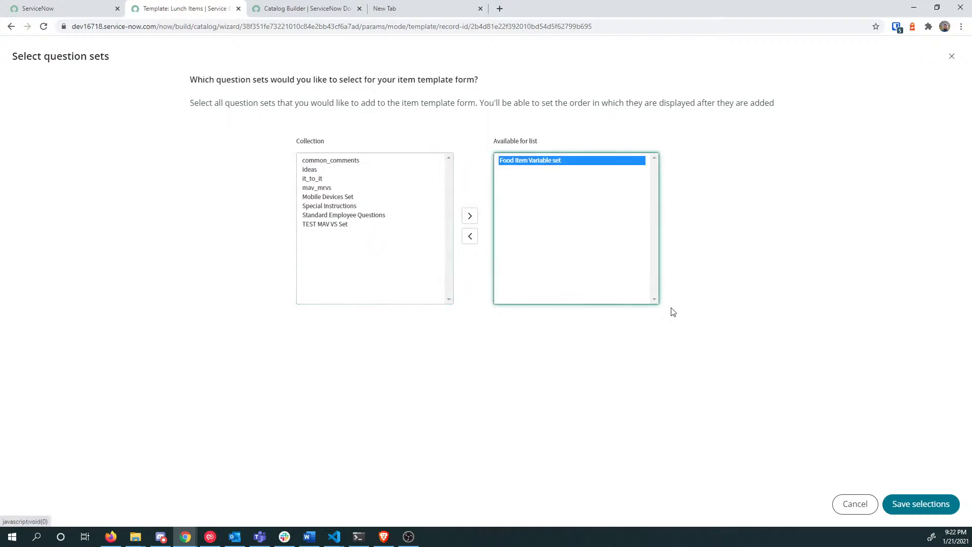
pyautogui.click(927, 509)
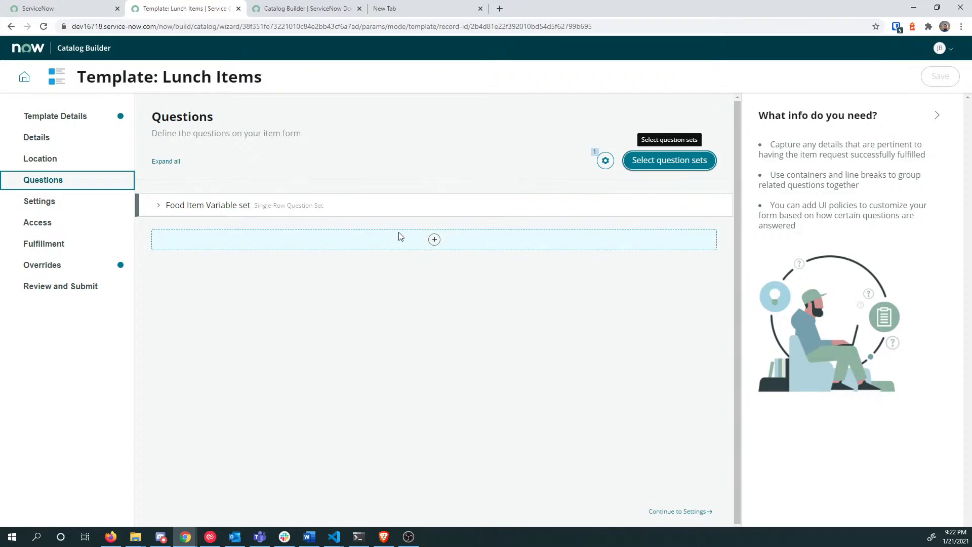
# Step: Browse the available question sets for another one, then cancel without adding any
pyautogui.click(436, 243)
pyautogui.click(425, 288)
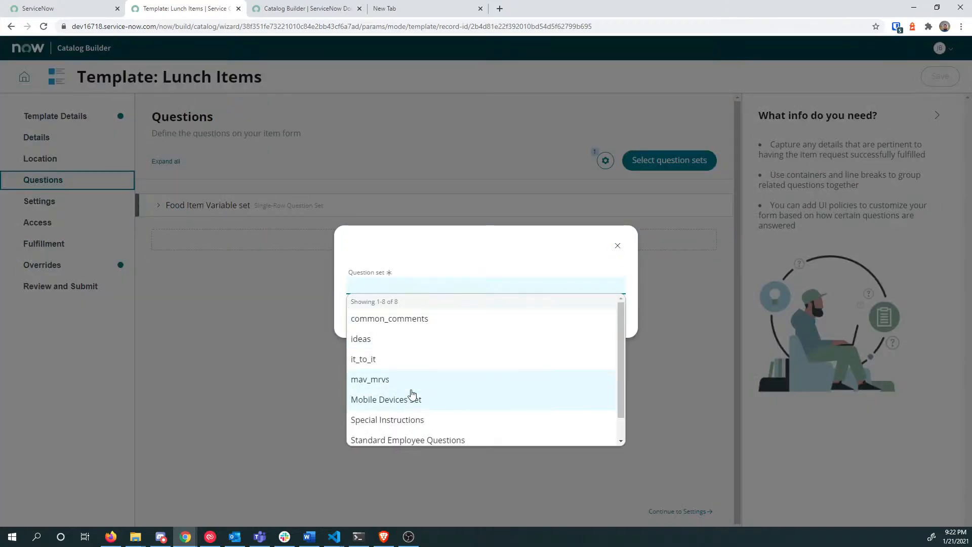
pyautogui.scroll(-1, 411, 394)
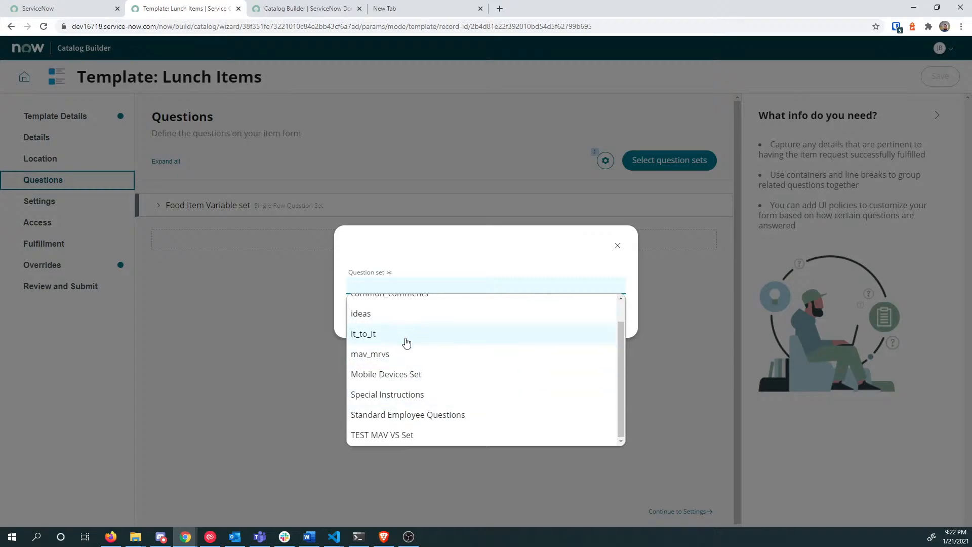
pyautogui.scroll(1, 417, 412)
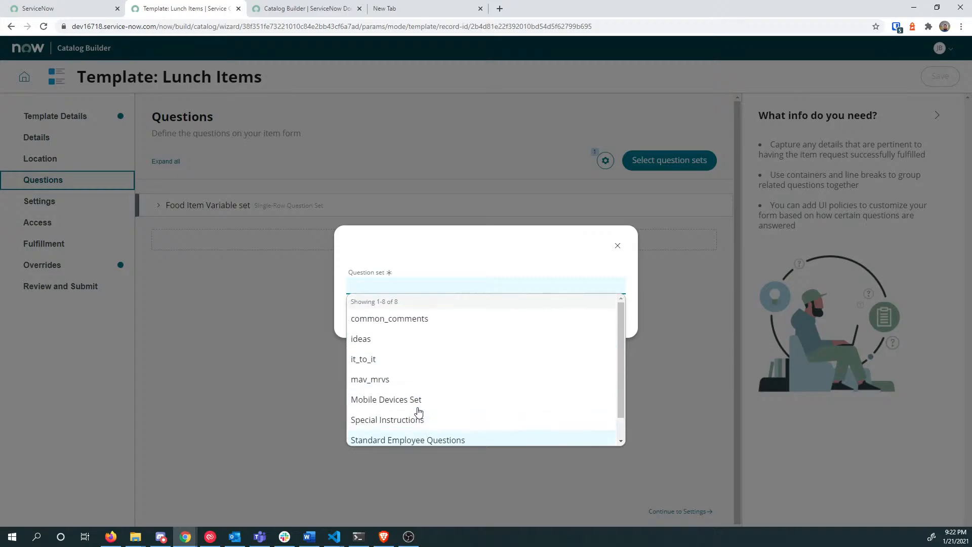
pyautogui.scroll(-1, 388, 407)
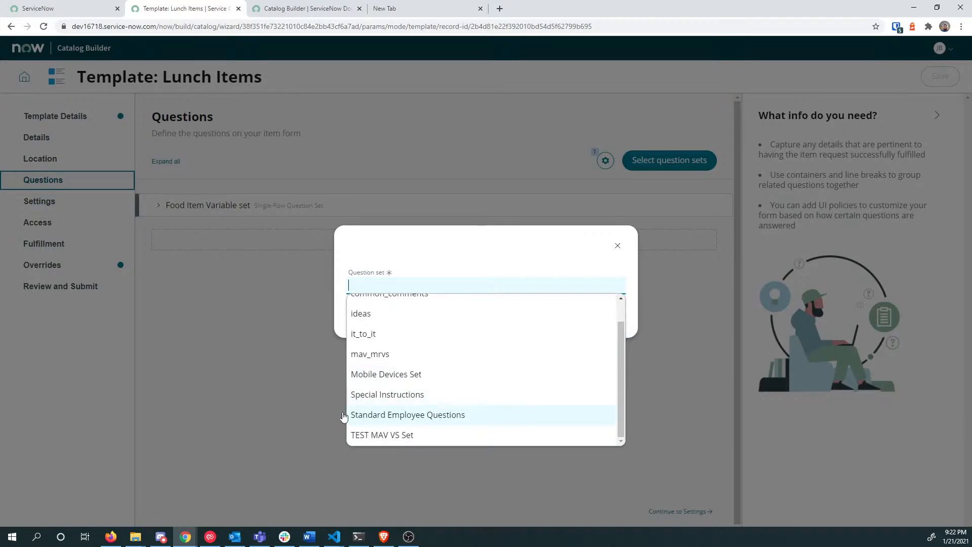
pyautogui.click(274, 349)
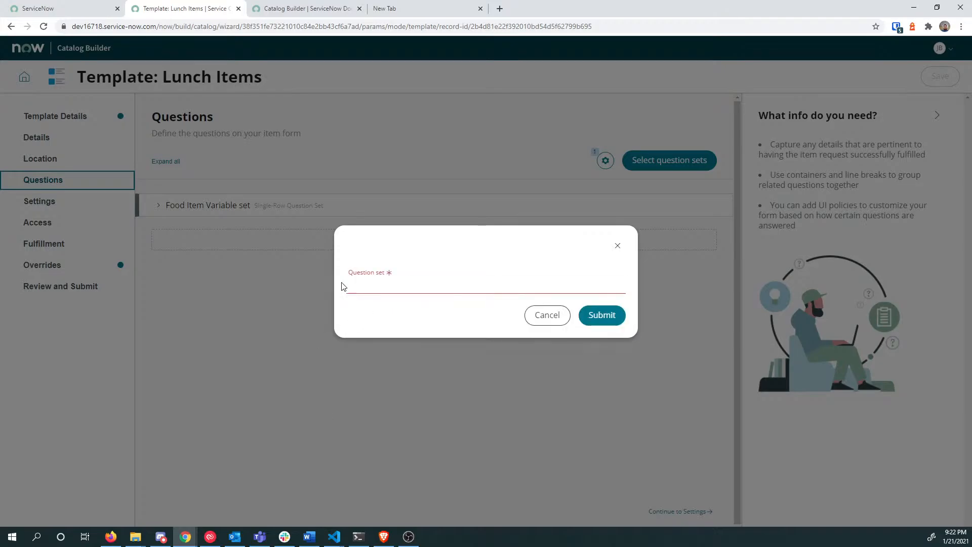
pyautogui.click(546, 315)
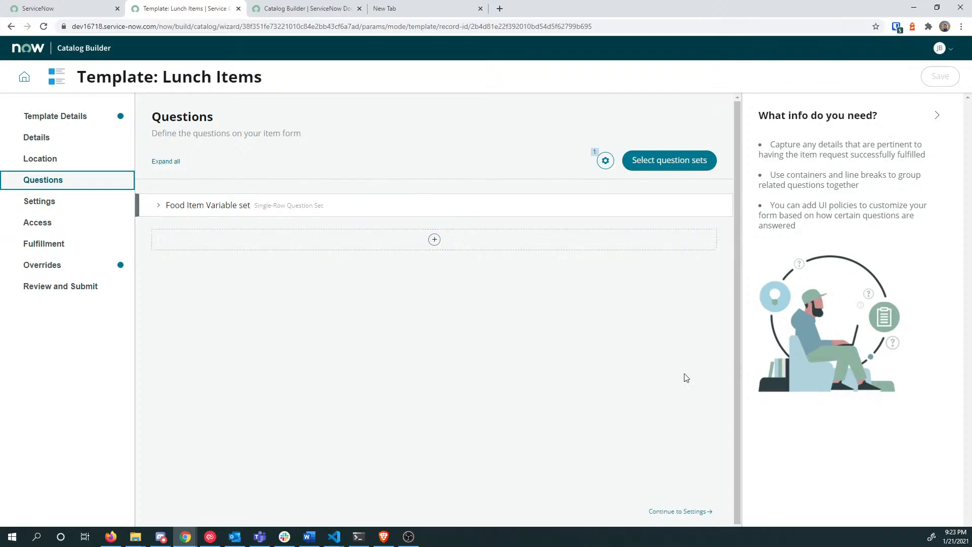
# Step: Add common_comments below Food Item Variable set and proceed to the Settings step
pyautogui.click(434, 240)
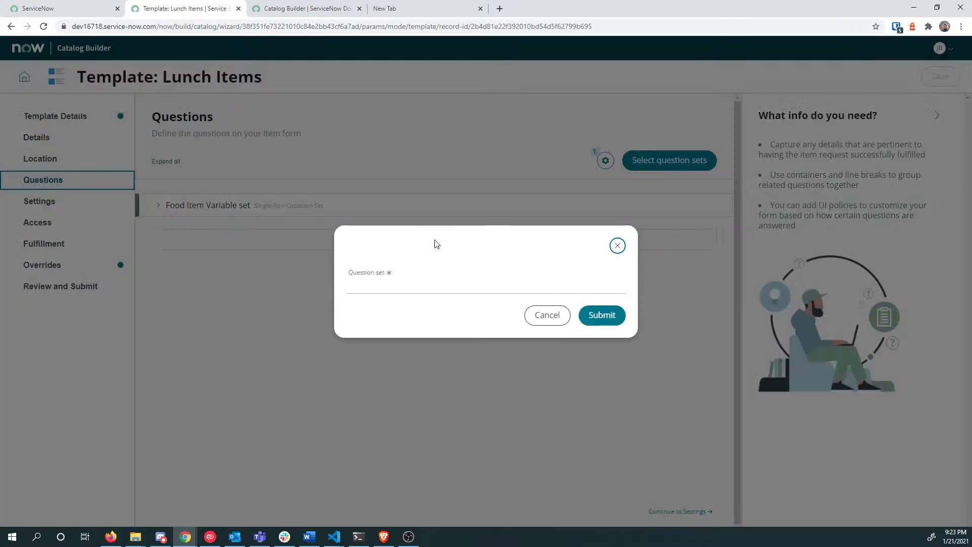
pyautogui.click(488, 285)
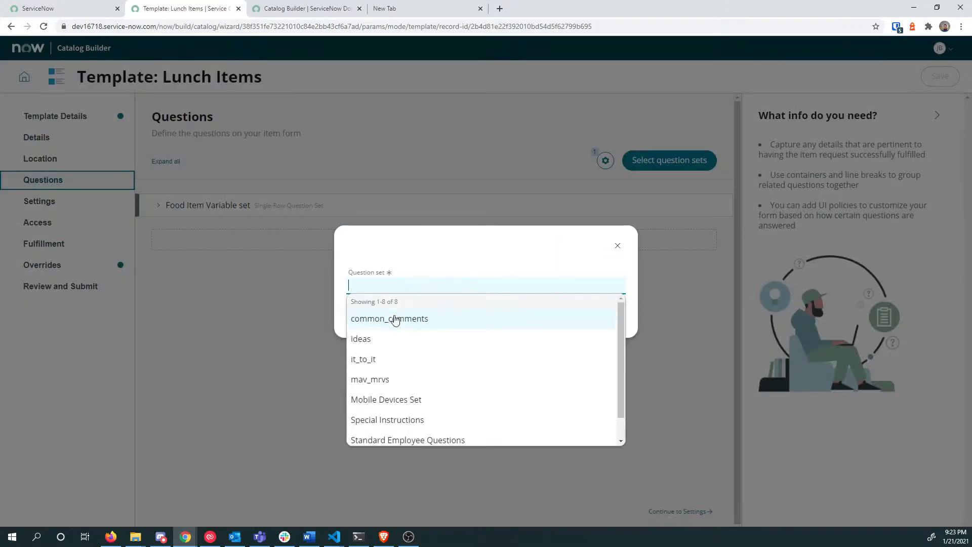
pyautogui.click(395, 321)
pyautogui.click(599, 317)
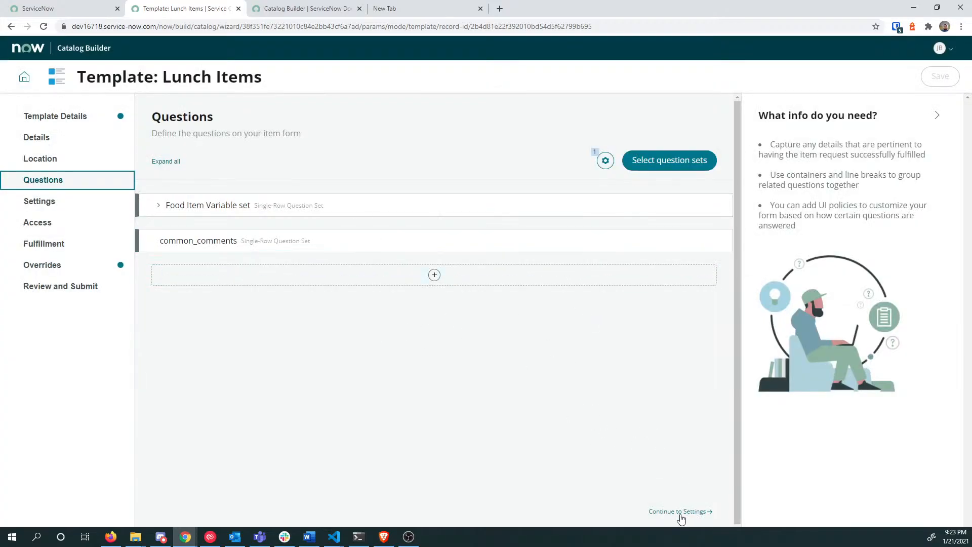
pyautogui.click(682, 512)
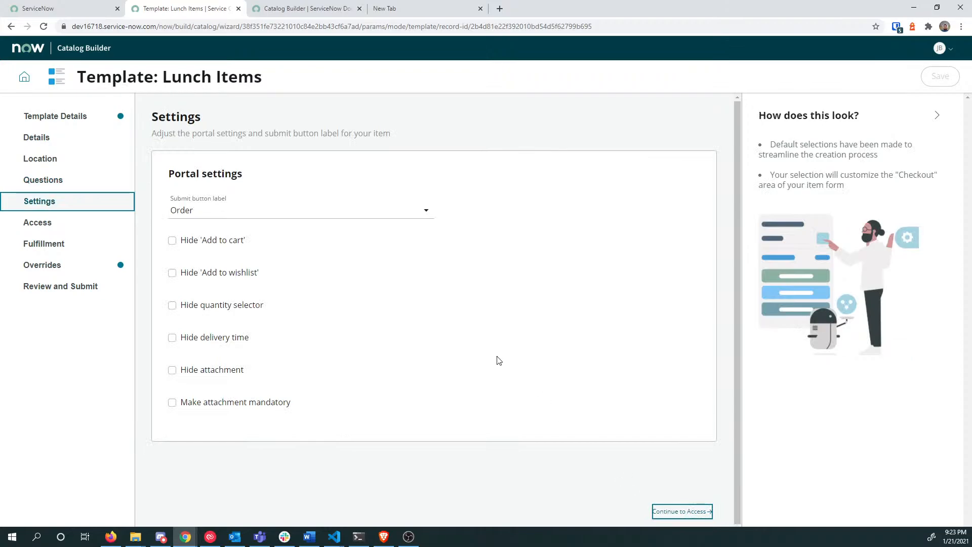
# Step: Keep 'Order' as the submit label, hide 'Add to wishlist' and attachments, then continue to Access
pyautogui.click(226, 215)
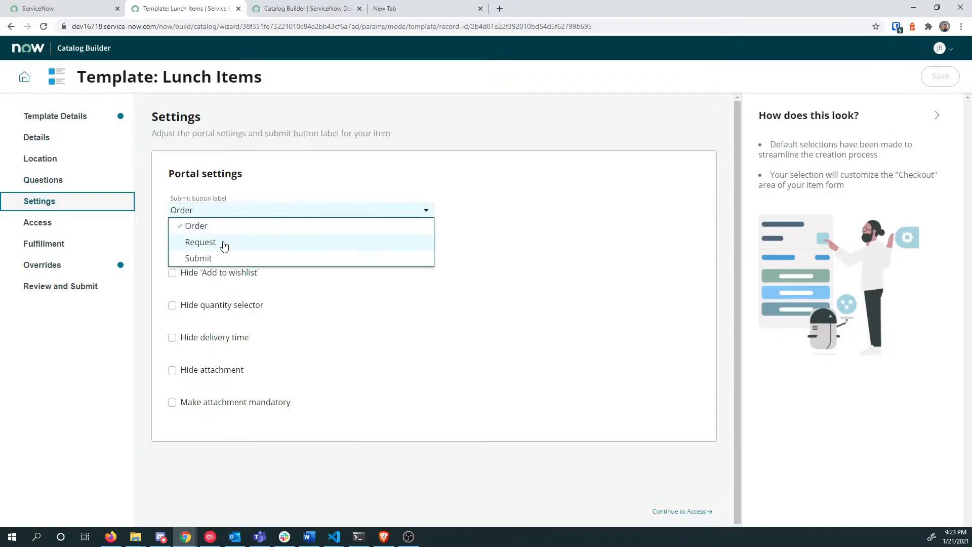
pyautogui.click(248, 226)
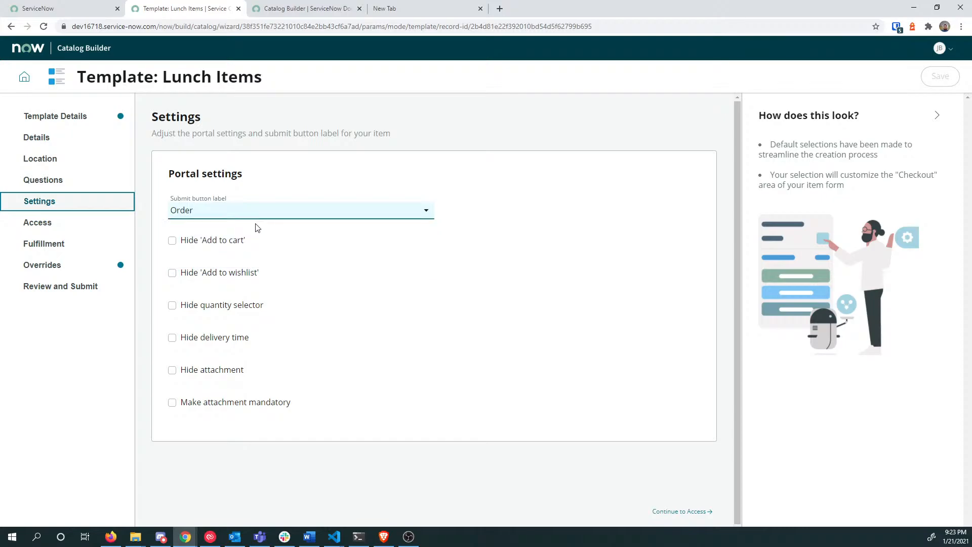
pyautogui.click(175, 243)
pyautogui.click(175, 244)
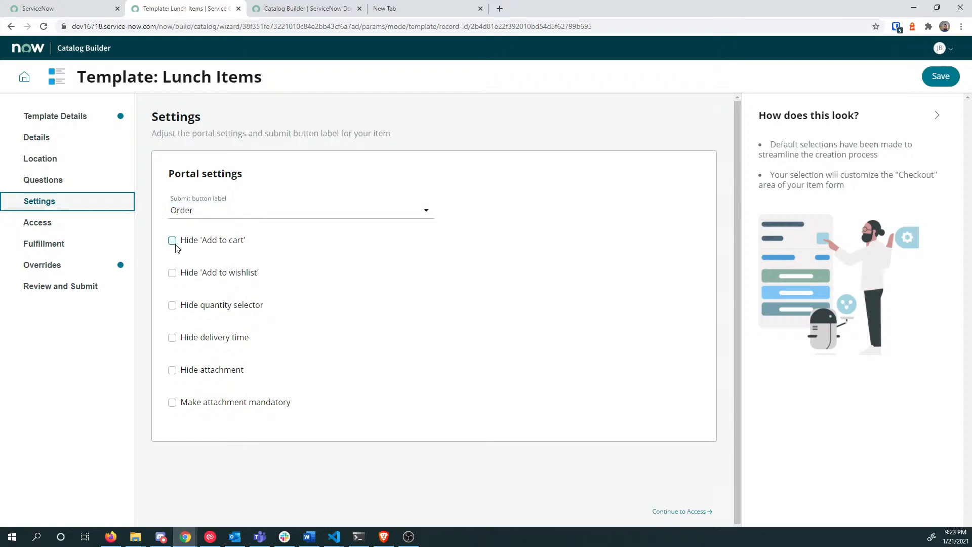
pyautogui.click(172, 273)
pyautogui.click(187, 374)
pyautogui.click(678, 512)
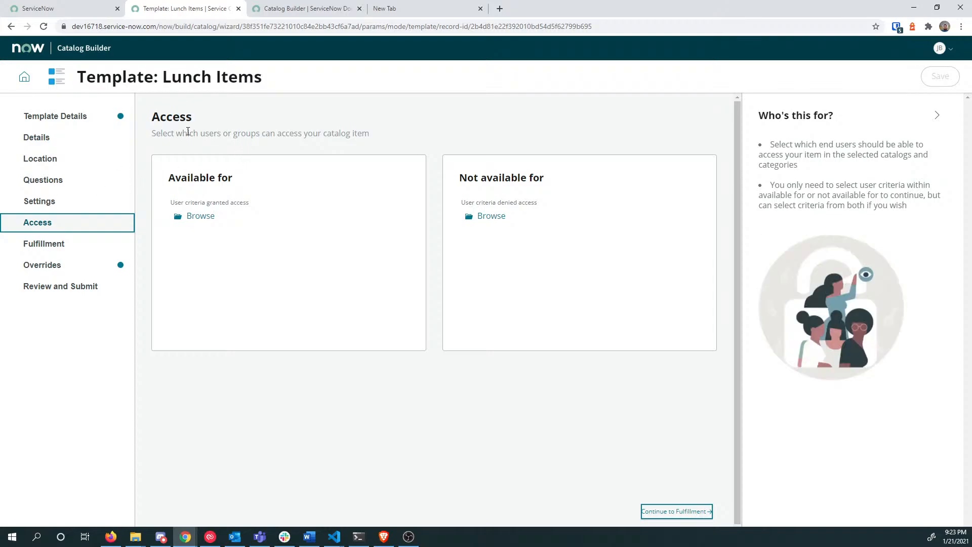
# Step: Set the granted-access user criteria to Any User only, removing IT Department, and save
pyautogui.moveTo(198, 134); pyautogui.dragTo(378, 139)
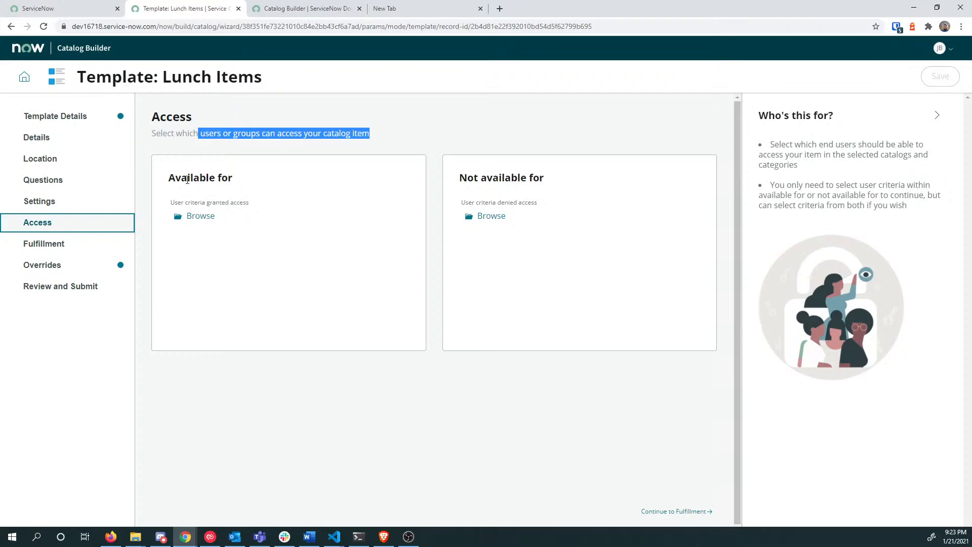
pyautogui.click(199, 218)
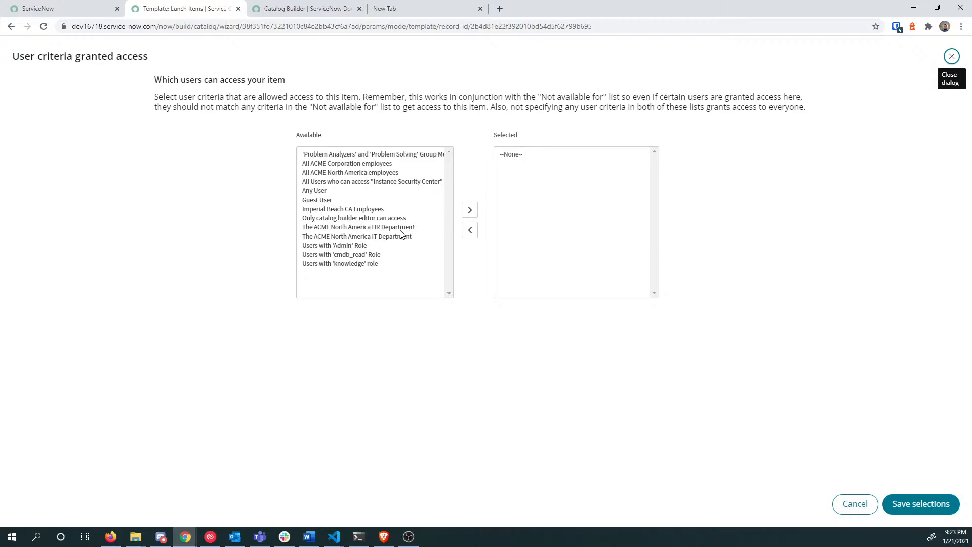
pyautogui.click(368, 228)
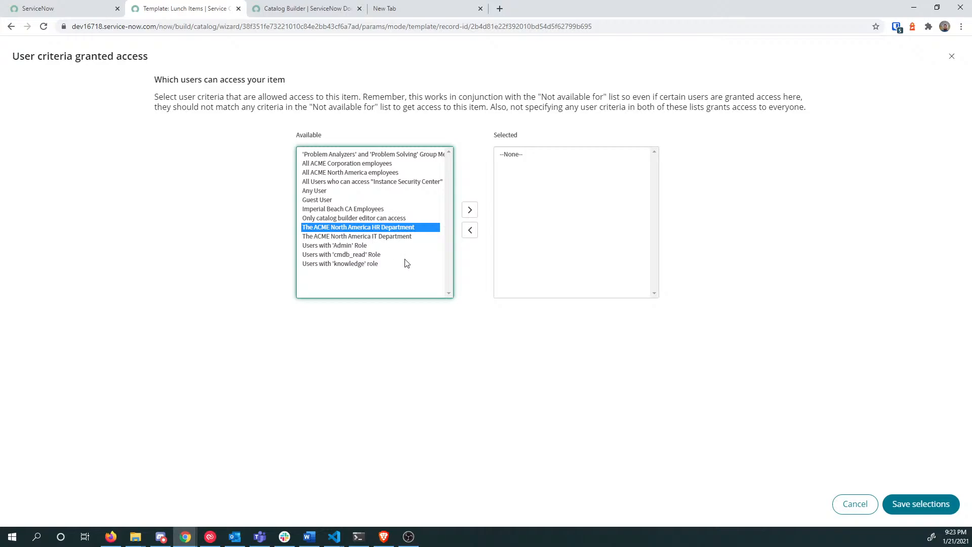
pyautogui.click(366, 237)
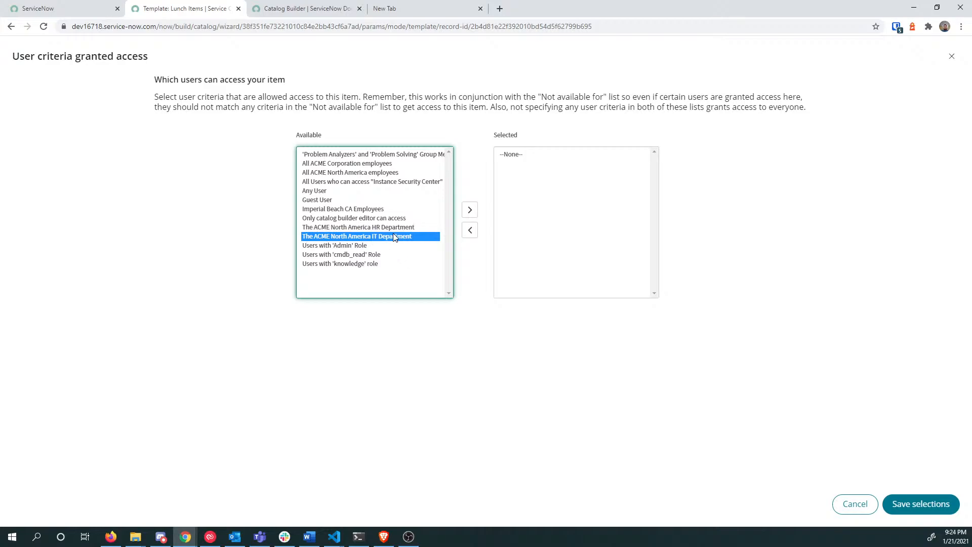
pyautogui.doubleClick(394, 239)
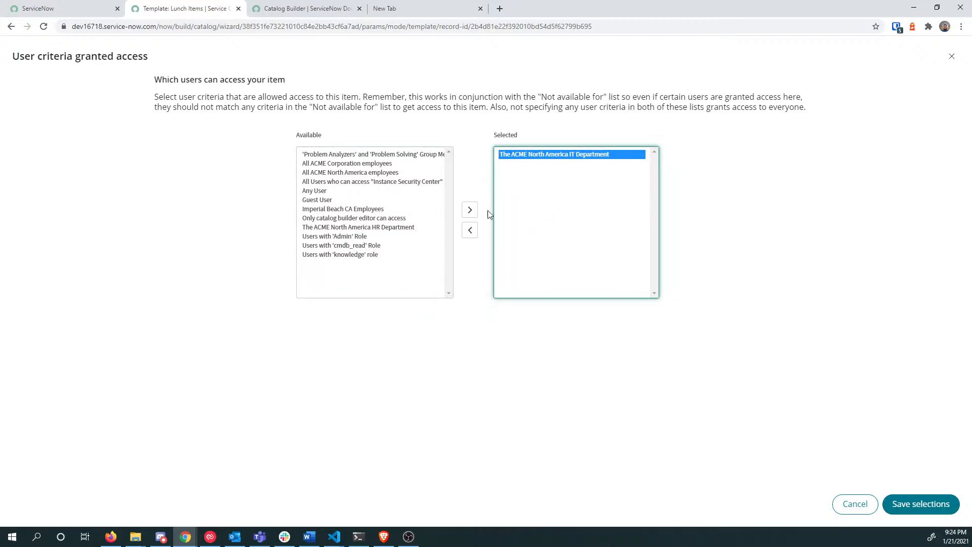
pyautogui.click(470, 229)
pyautogui.click(363, 195)
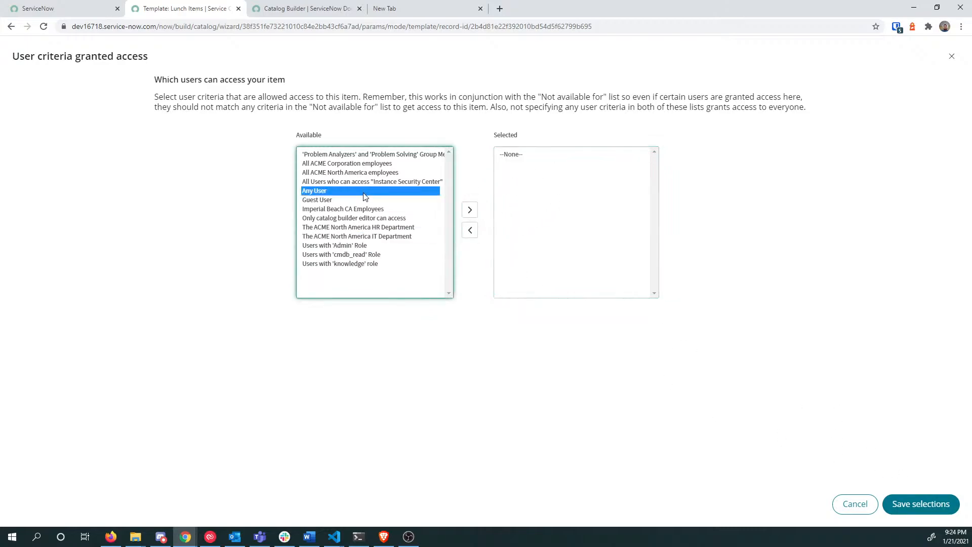
pyautogui.doubleClick(363, 193)
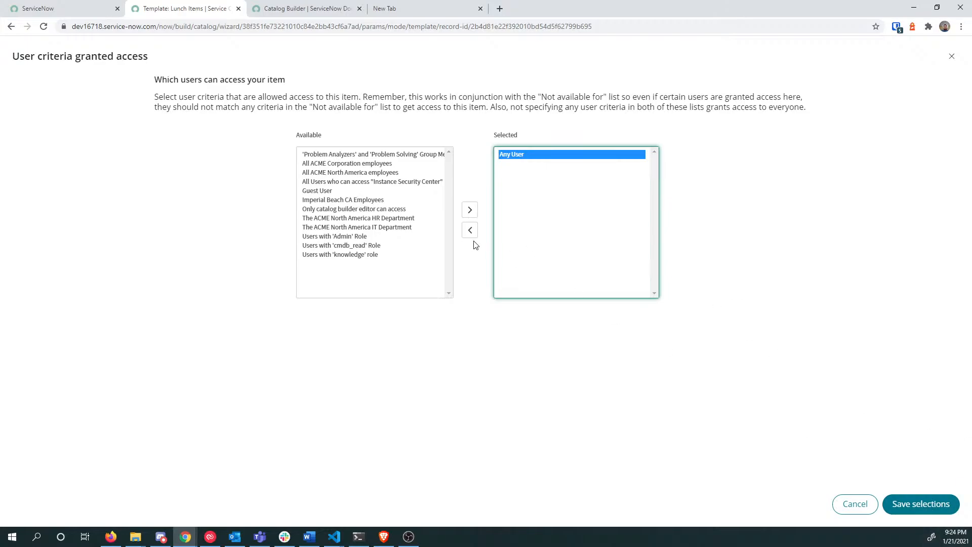
pyautogui.click(349, 191)
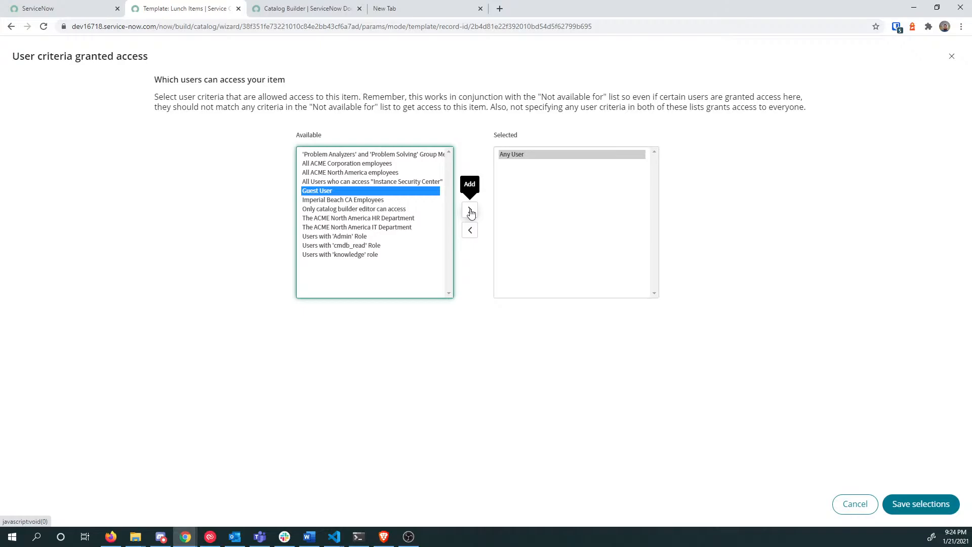
pyautogui.click(924, 504)
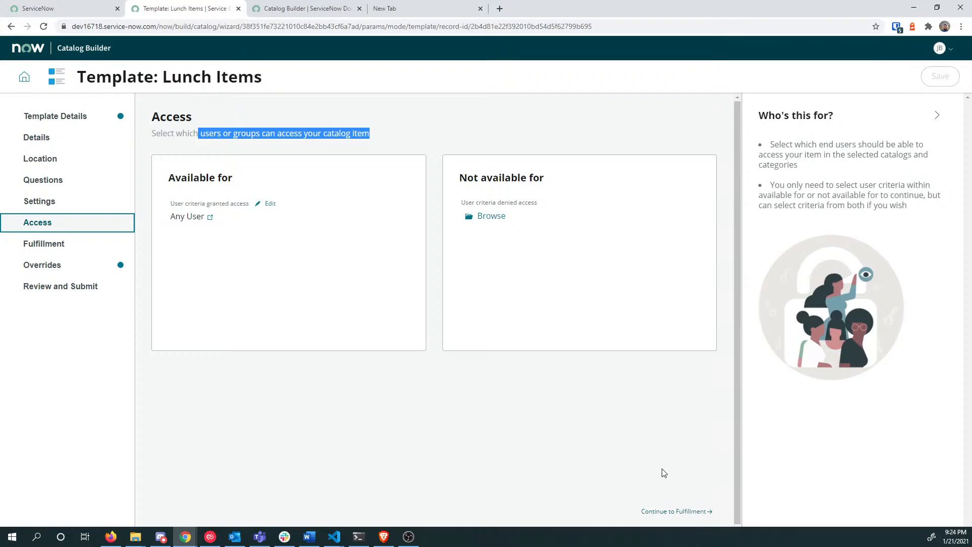
# Step: On Fulfillment, keep Flow Designer flow with the Service Catalog Item Request flow, then continue to Overrides
pyautogui.click(684, 511)
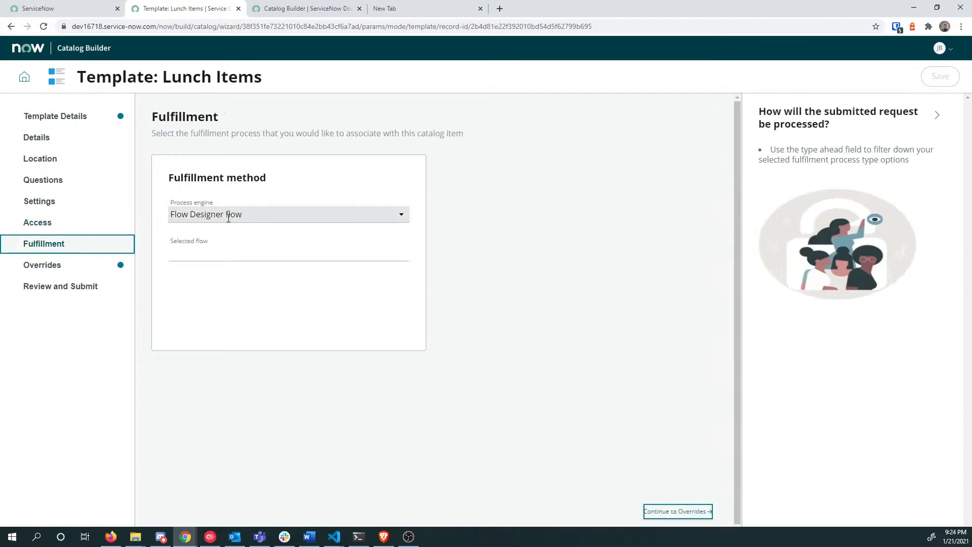
pyautogui.click(256, 215)
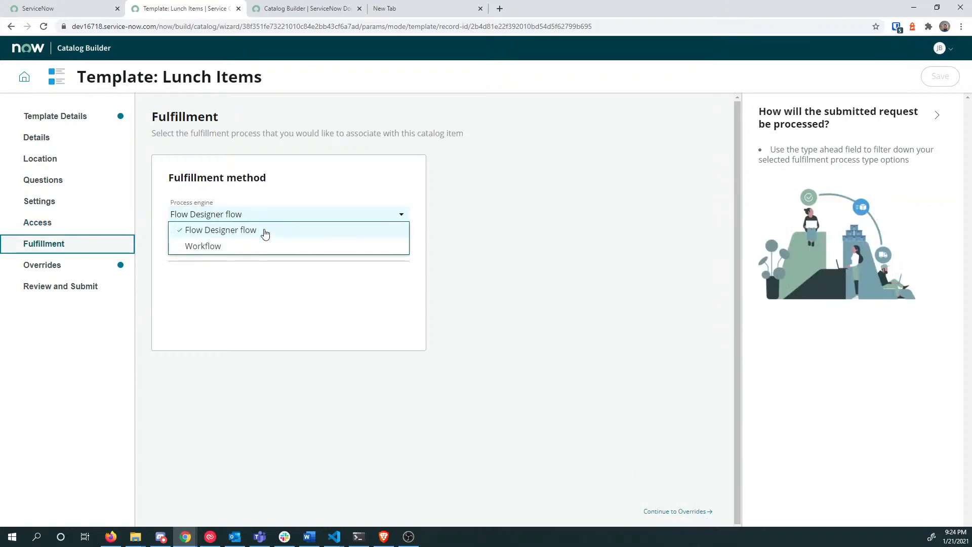
pyautogui.click(258, 220)
pyautogui.click(259, 220)
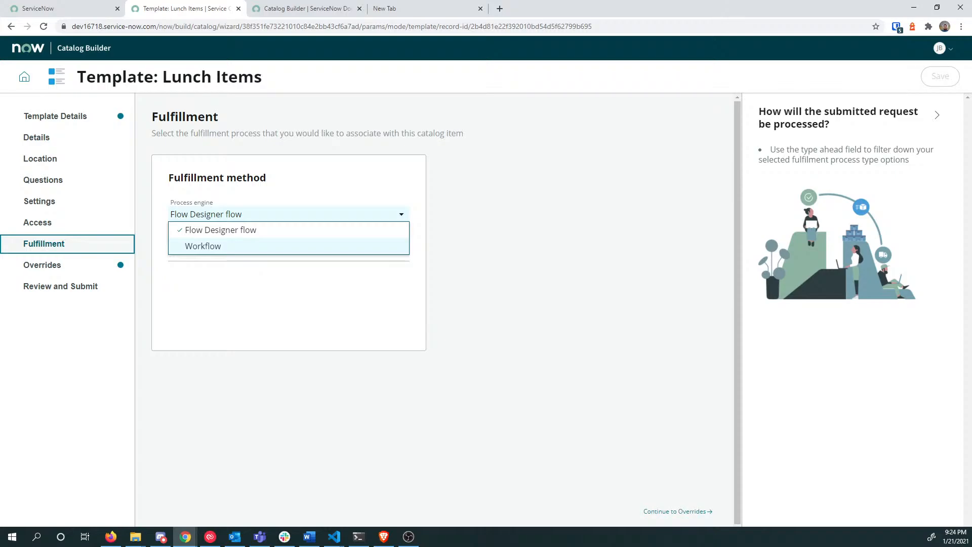
pyautogui.click(253, 232)
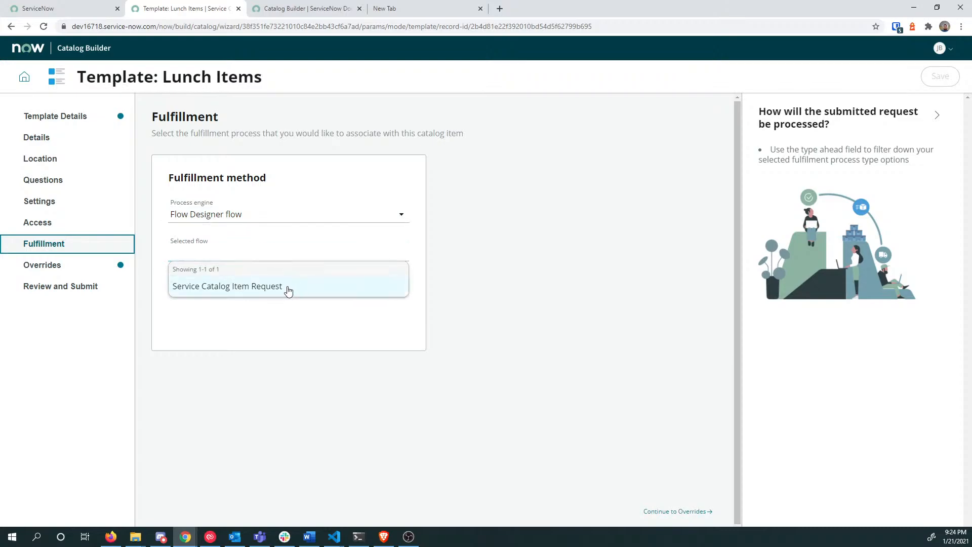
pyautogui.click(289, 286)
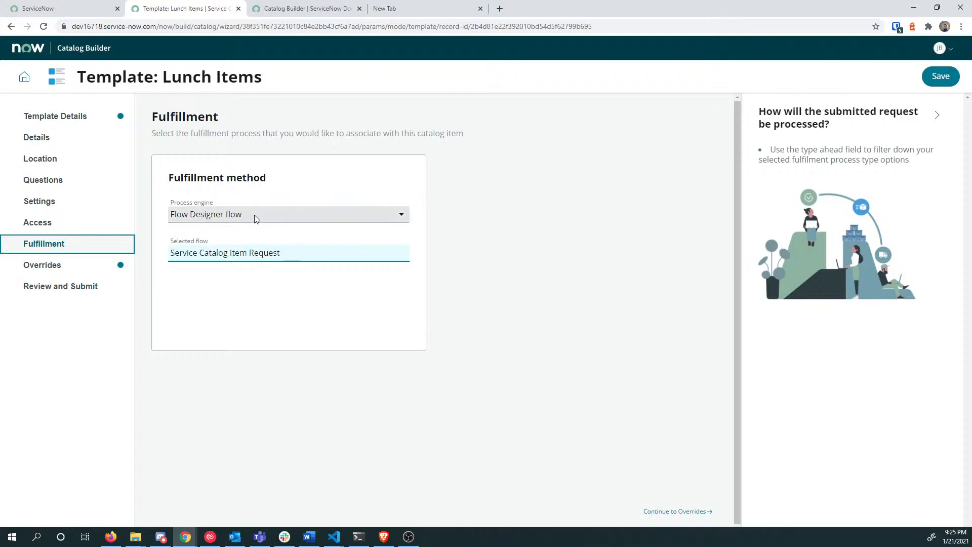
pyautogui.click(287, 215)
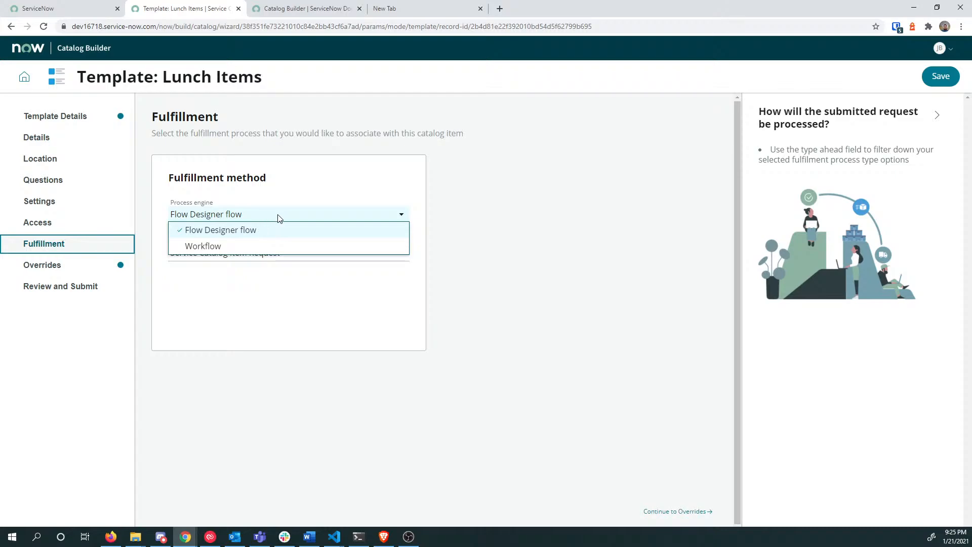
pyautogui.click(358, 212)
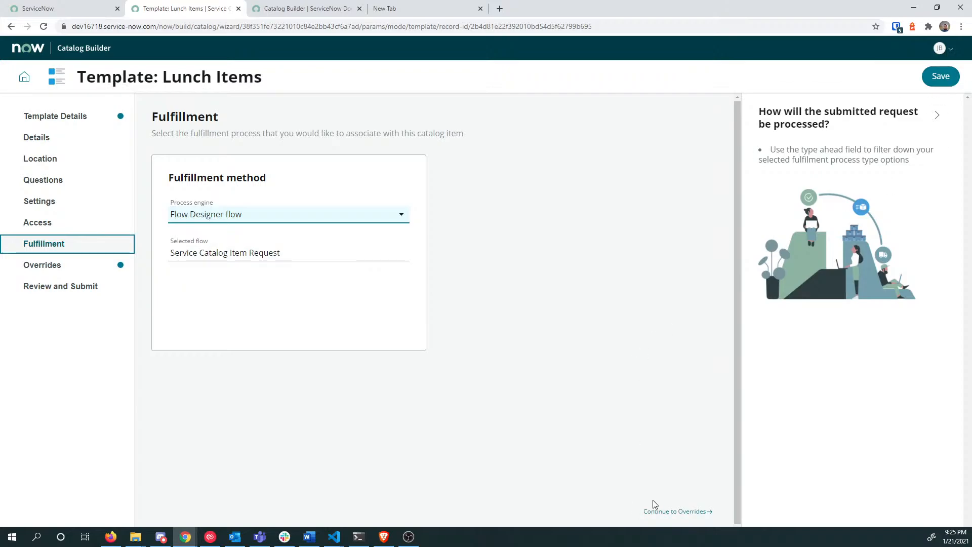
pyautogui.click(677, 511)
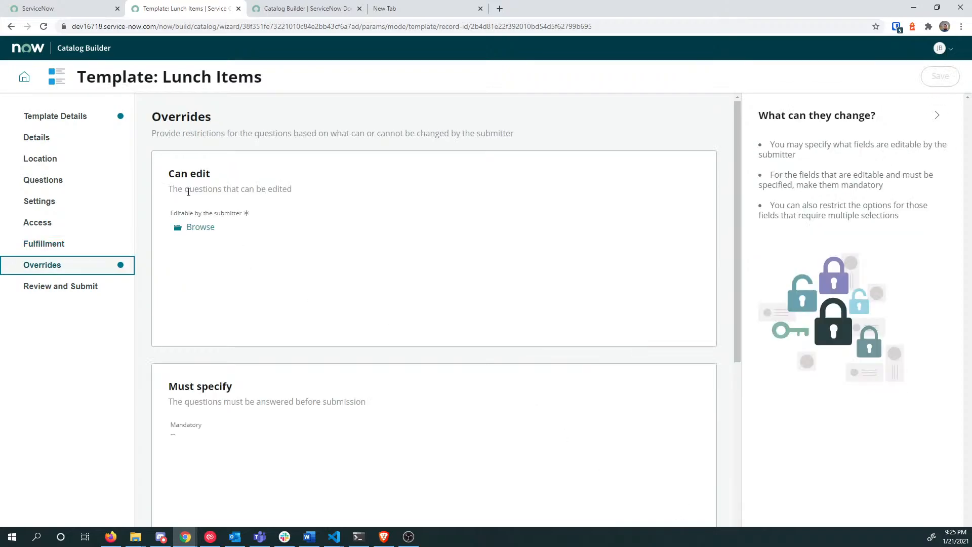
pyautogui.moveTo(158, 134); pyautogui.dragTo(293, 135)
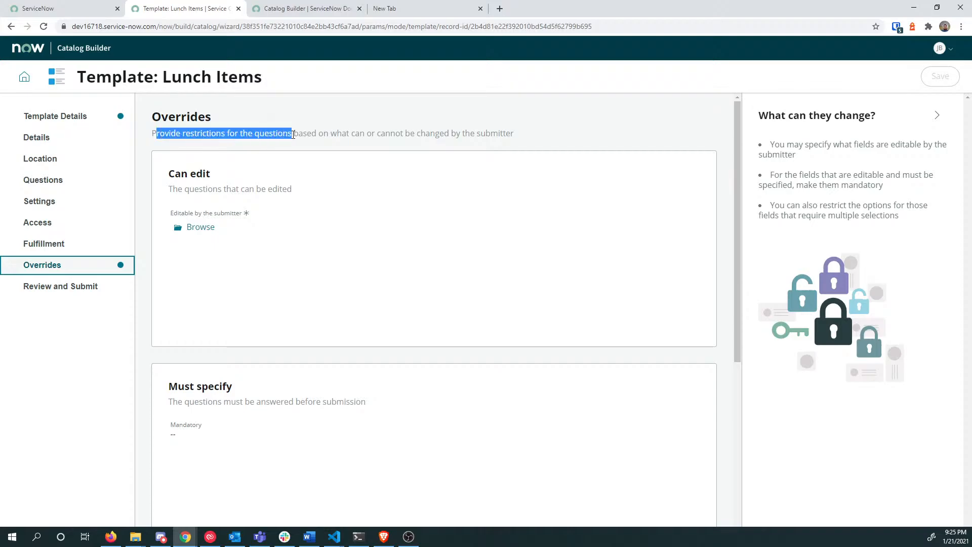
pyautogui.click(293, 135)
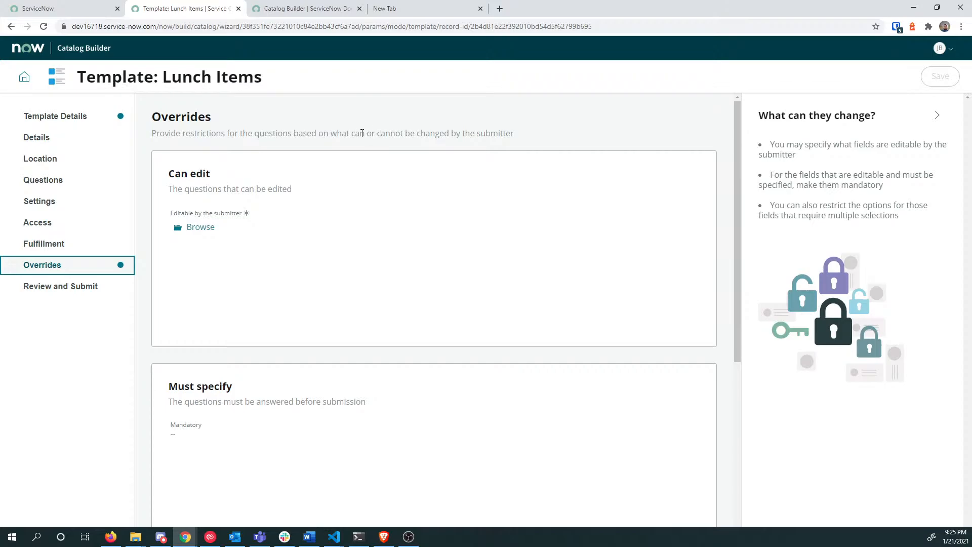
pyautogui.click(209, 230)
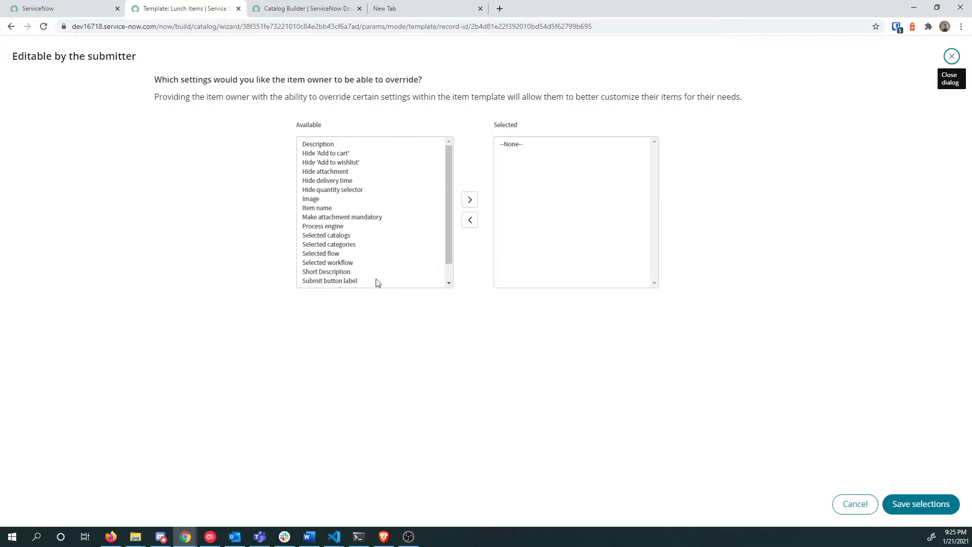
pyautogui.scroll(-1, 373, 226)
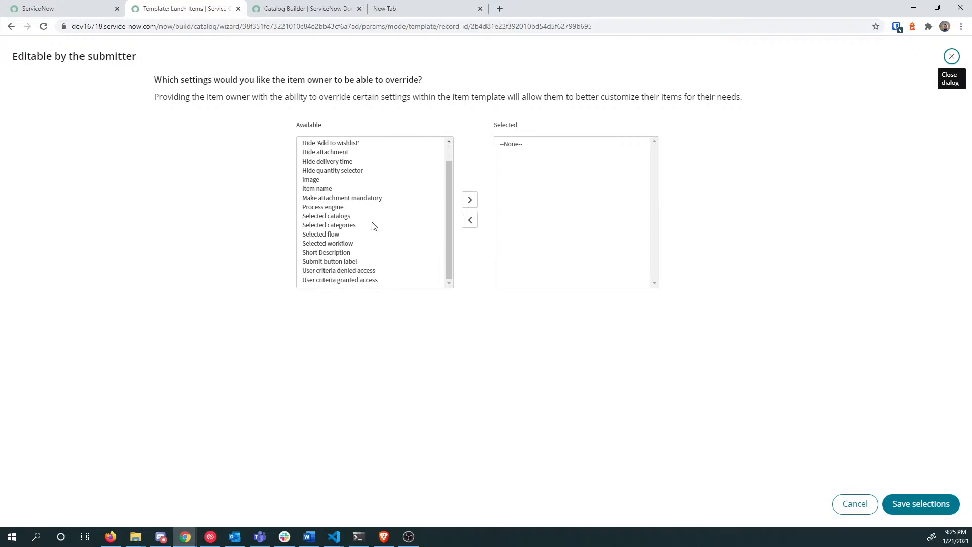
pyautogui.click(855, 505)
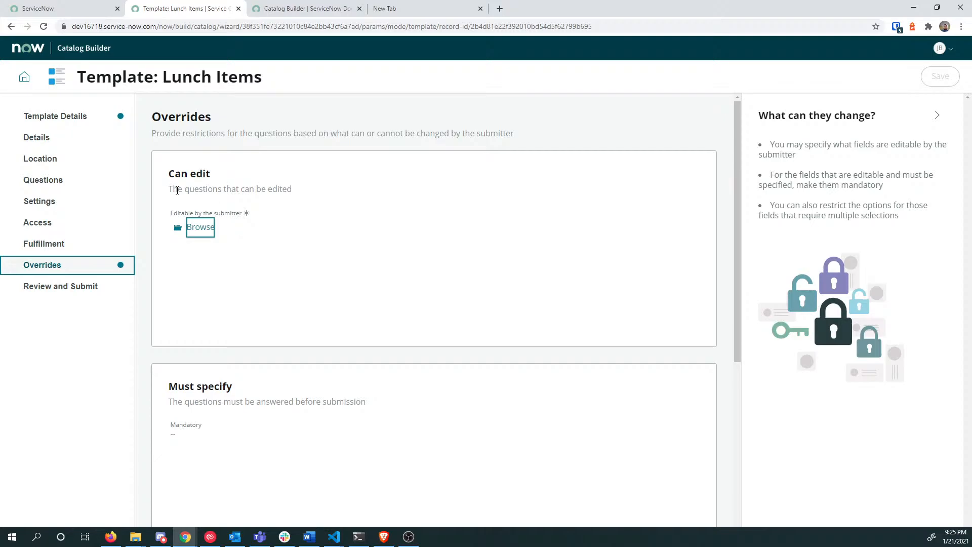
pyautogui.moveTo(177, 190); pyautogui.dragTo(290, 194)
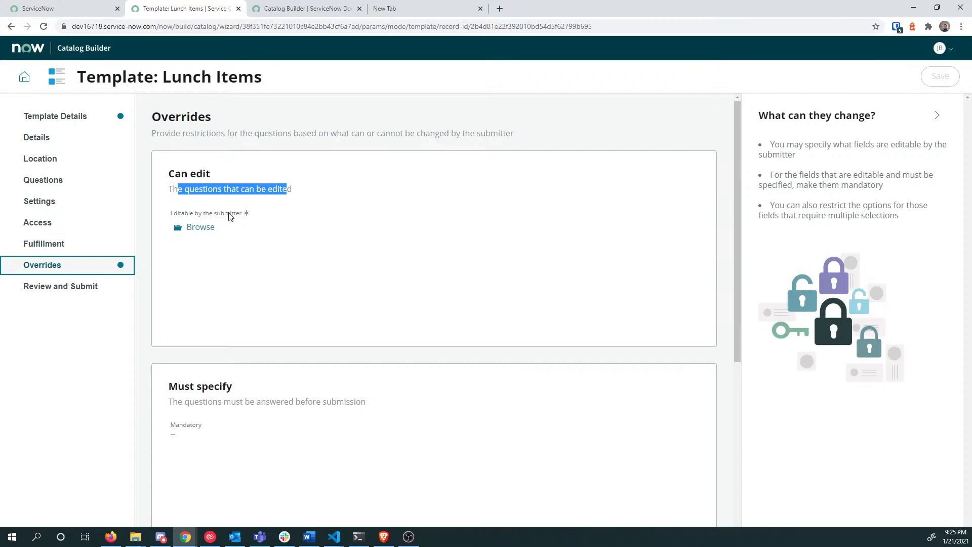
pyautogui.moveTo(830, 142); pyautogui.dragTo(931, 143)
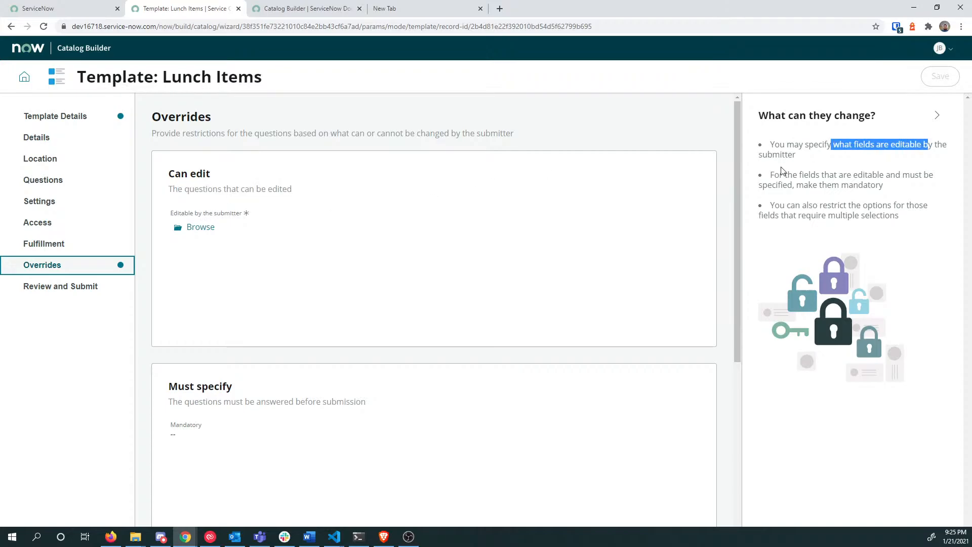
pyautogui.moveTo(779, 174); pyautogui.dragTo(931, 175)
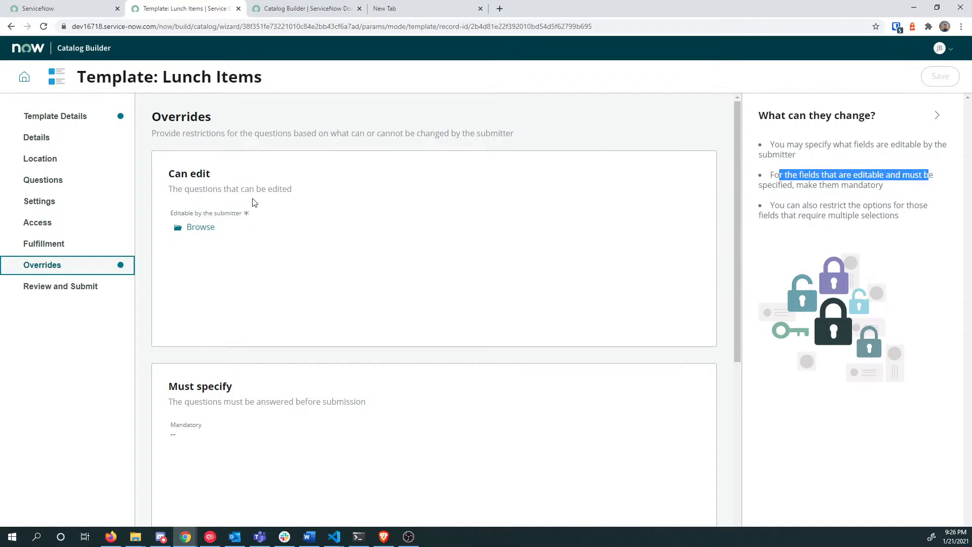
pyautogui.moveTo(200, 191); pyautogui.dragTo(206, 192)
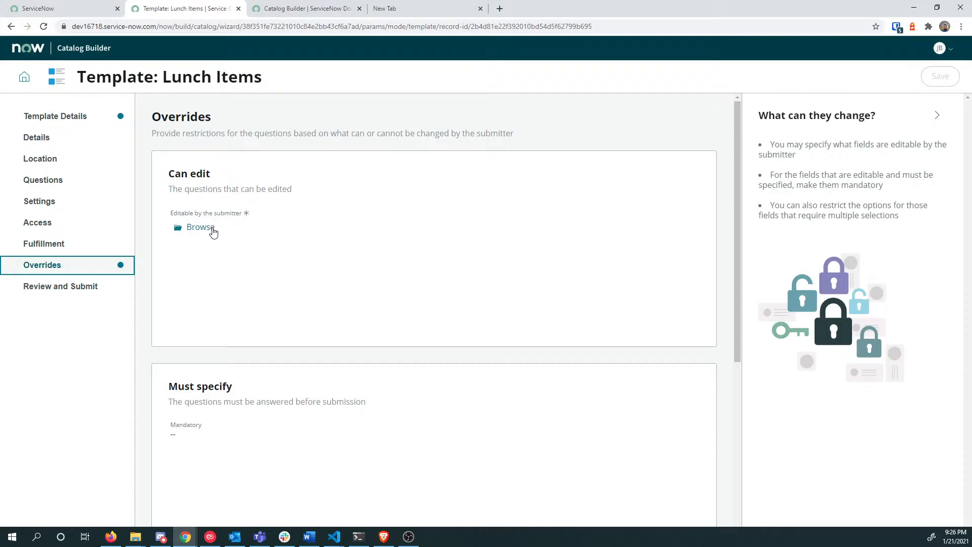
pyautogui.moveTo(79, 76); pyautogui.dragTo(152, 77)
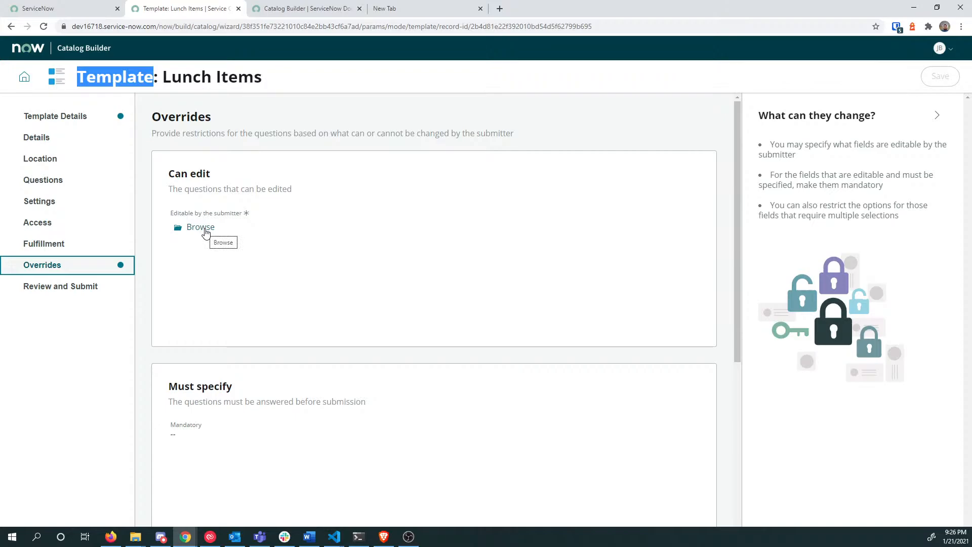
pyautogui.scroll(-2, 260, 224)
# Step: Make Item name, Image and Description editable by the submitter
pyautogui.scroll(2, 261, 223)
pyautogui.click(201, 231)
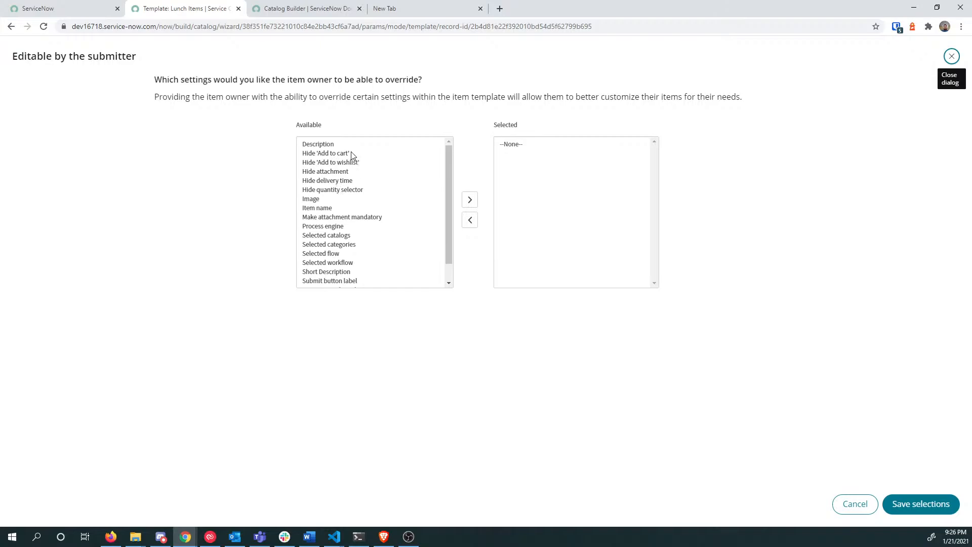
pyautogui.moveTo(448, 164)
pyautogui.mouseDown()
pyautogui.moveTo(448, 195)
pyautogui.moveTo(450, 163)
pyautogui.mouseUp()
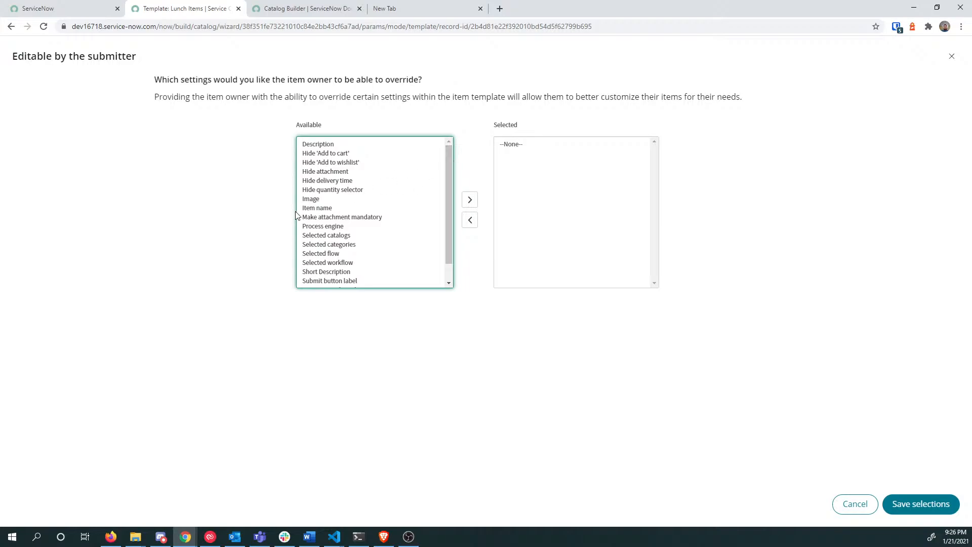
pyautogui.click(330, 208)
pyautogui.click(470, 201)
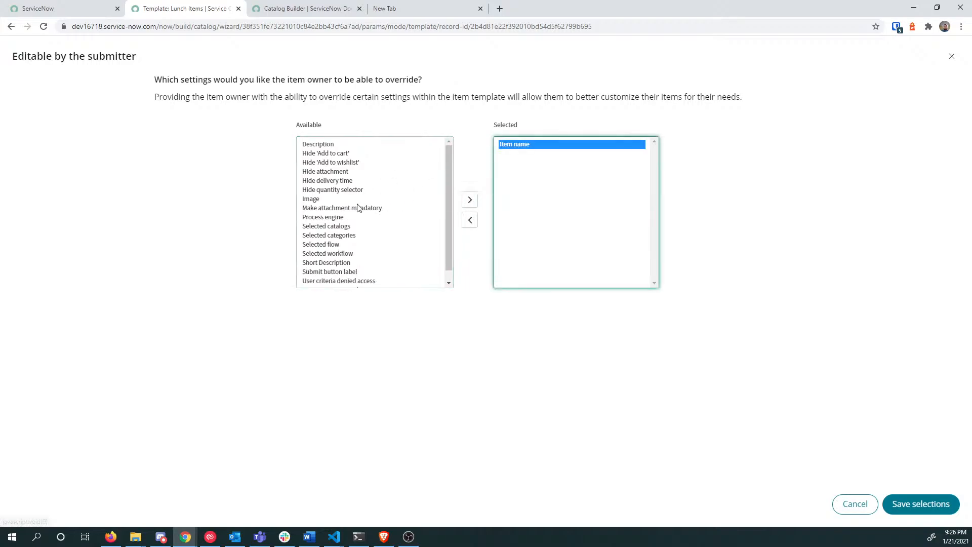
pyautogui.click(359, 200)
pyautogui.click(463, 203)
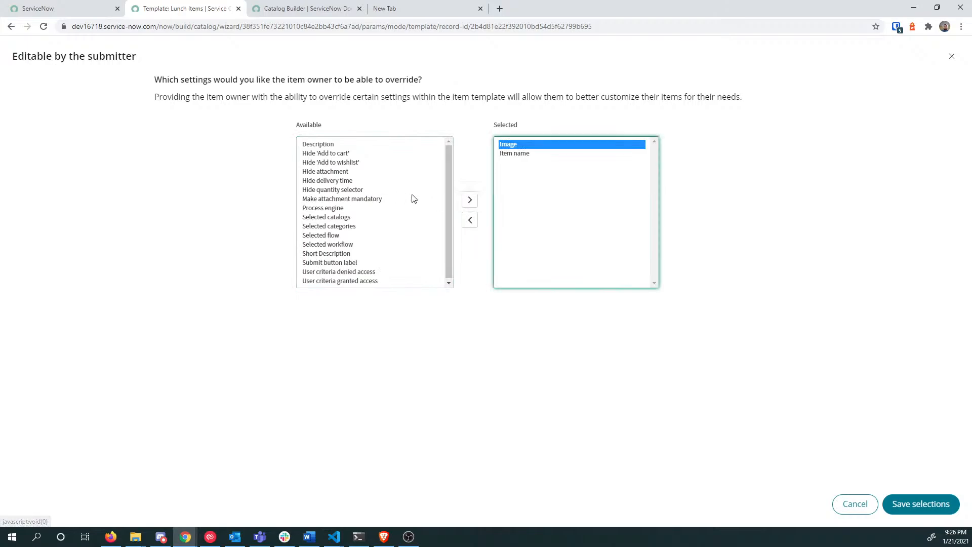
pyautogui.click(450, 191)
pyautogui.click(362, 144)
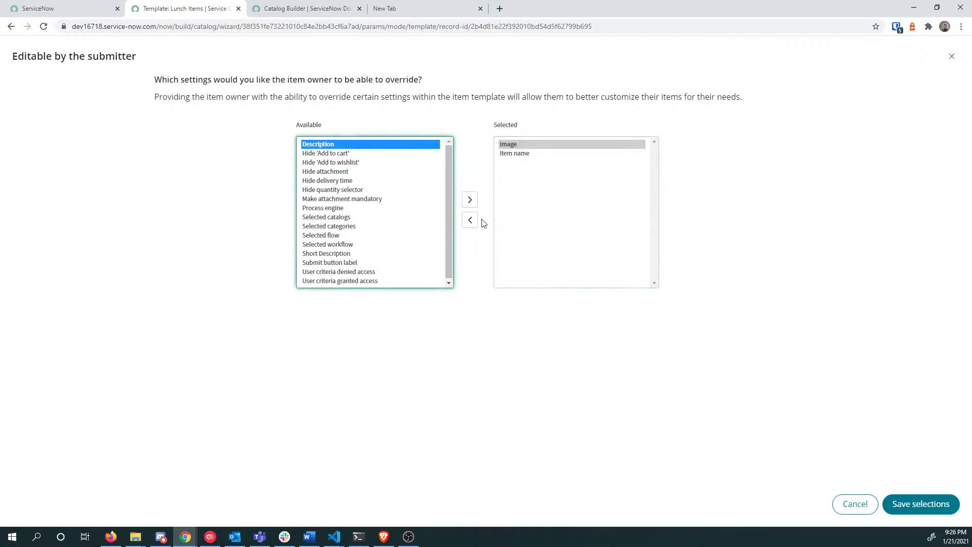
pyautogui.click(470, 200)
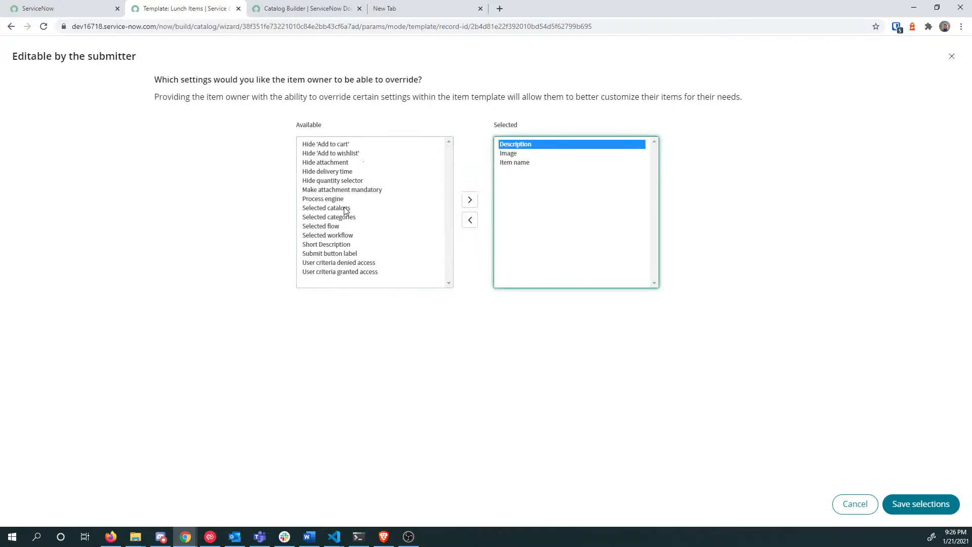
# Step: Add Short Description to the submitter-editable settings and save the selections
pyautogui.click(350, 227)
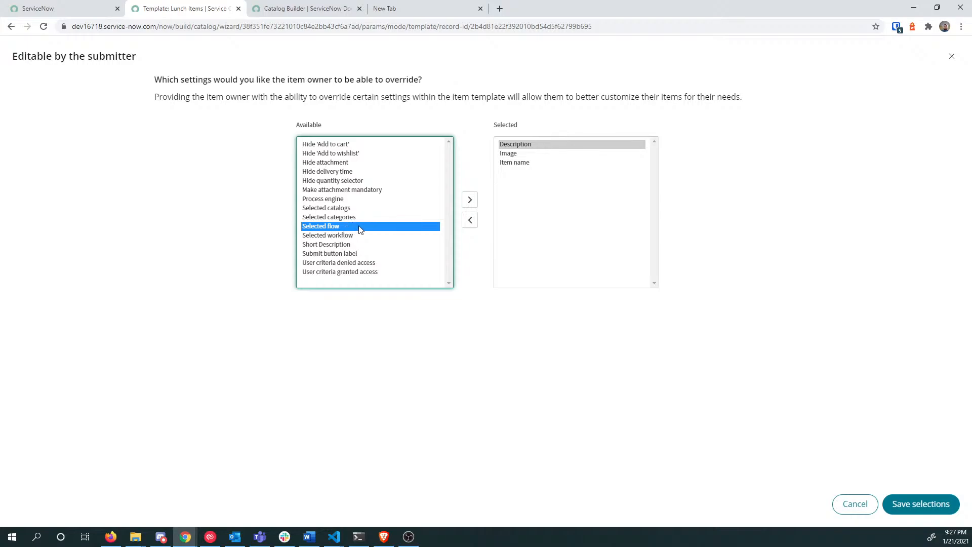
pyautogui.click(348, 183)
pyautogui.click(349, 172)
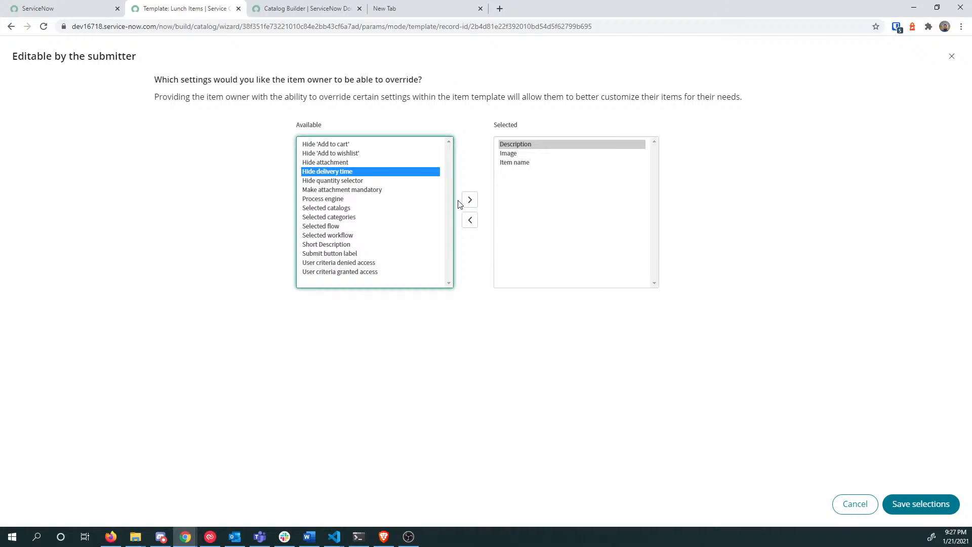
pyautogui.click(347, 245)
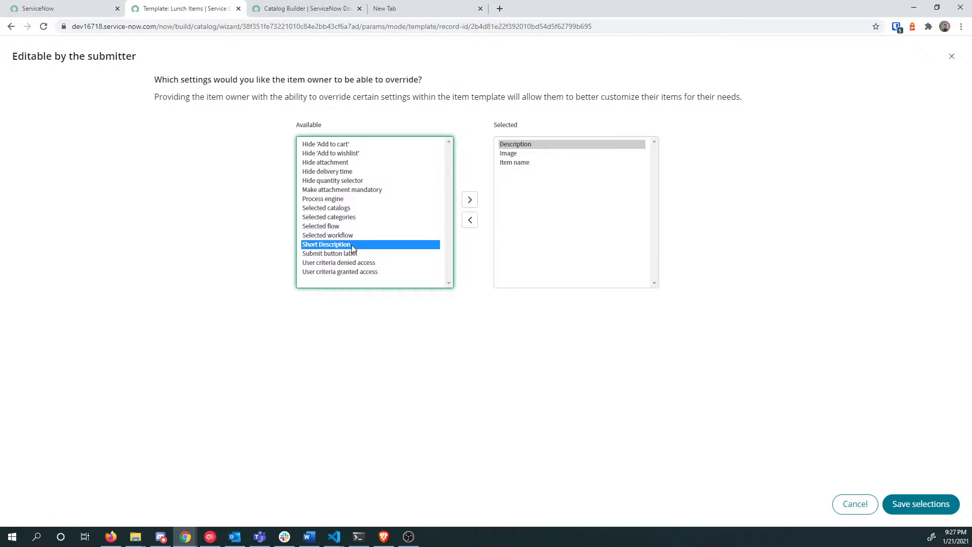
pyautogui.click(470, 200)
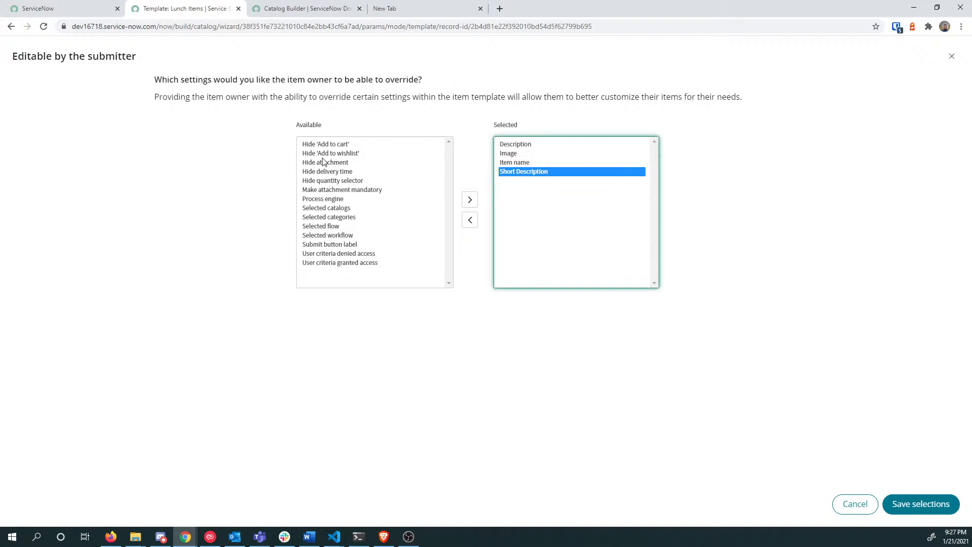
pyautogui.click(912, 504)
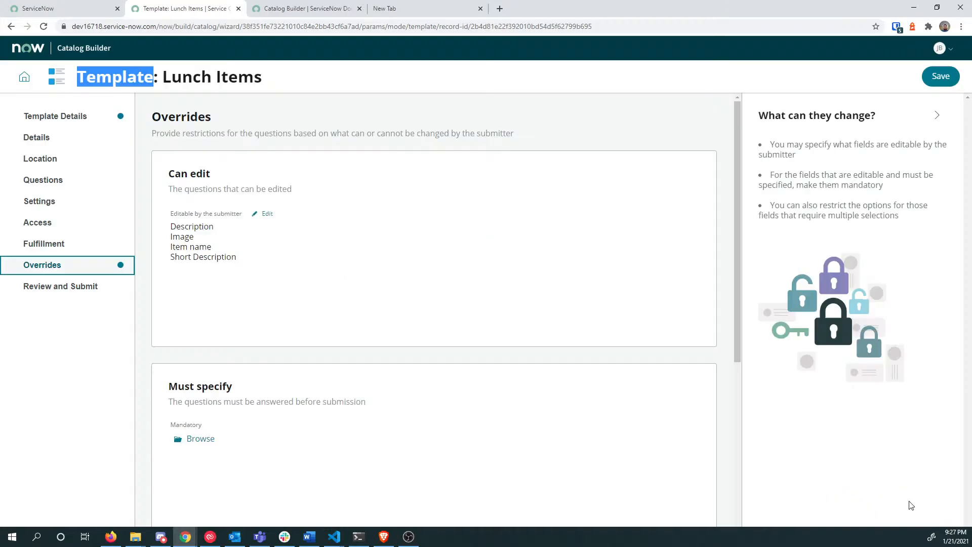
pyautogui.click(74, 246)
pyautogui.click(237, 214)
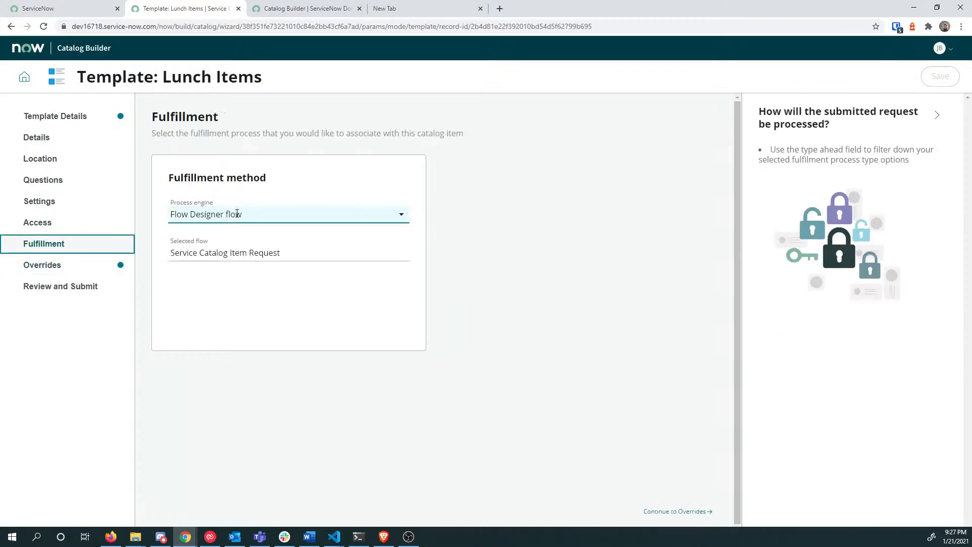
pyautogui.click(237, 213)
pyautogui.click(247, 253)
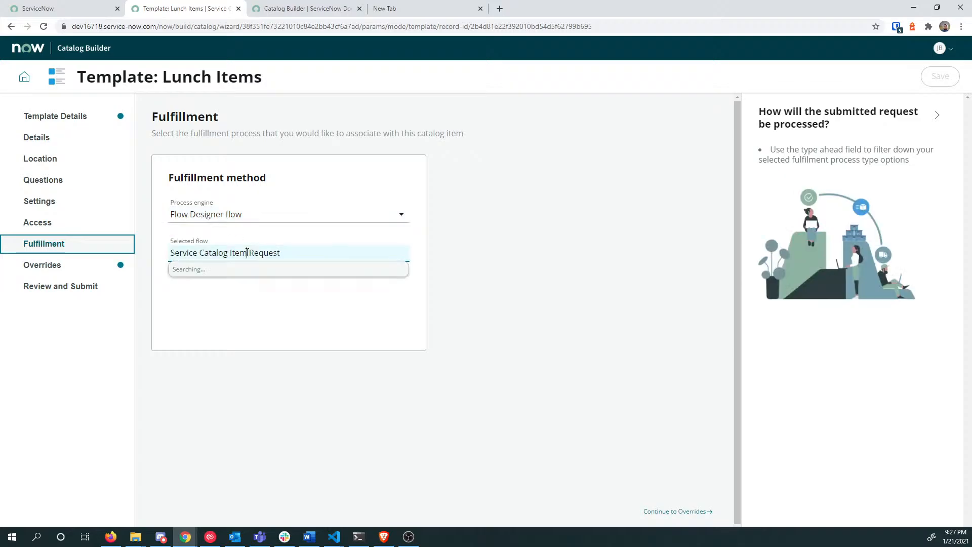
pyautogui.click(41, 267)
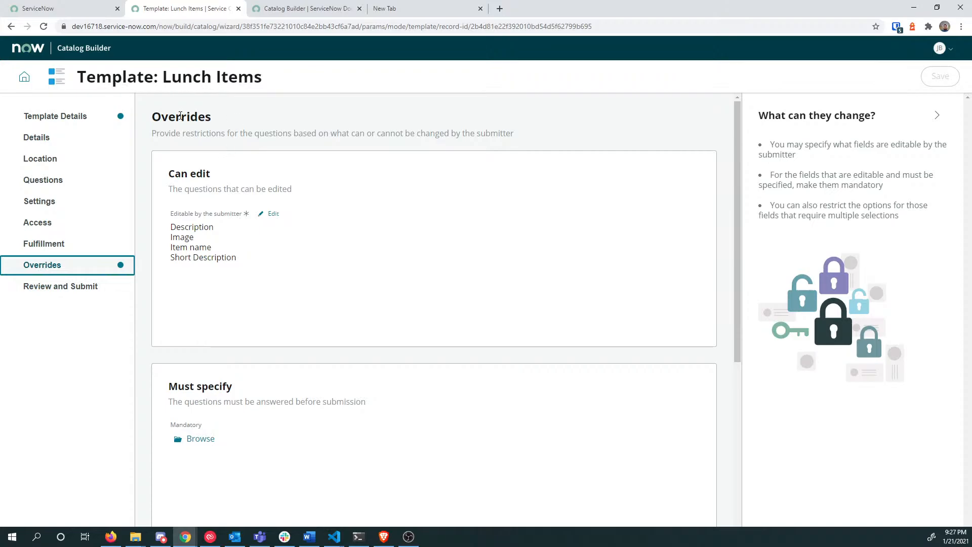
pyautogui.doubleClick(93, 81)
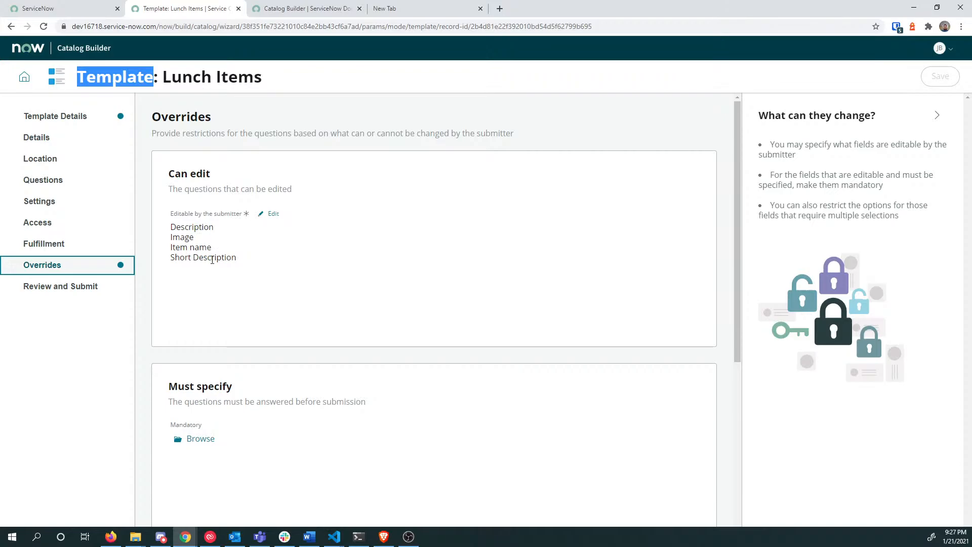
pyautogui.scroll(-4, 213, 259)
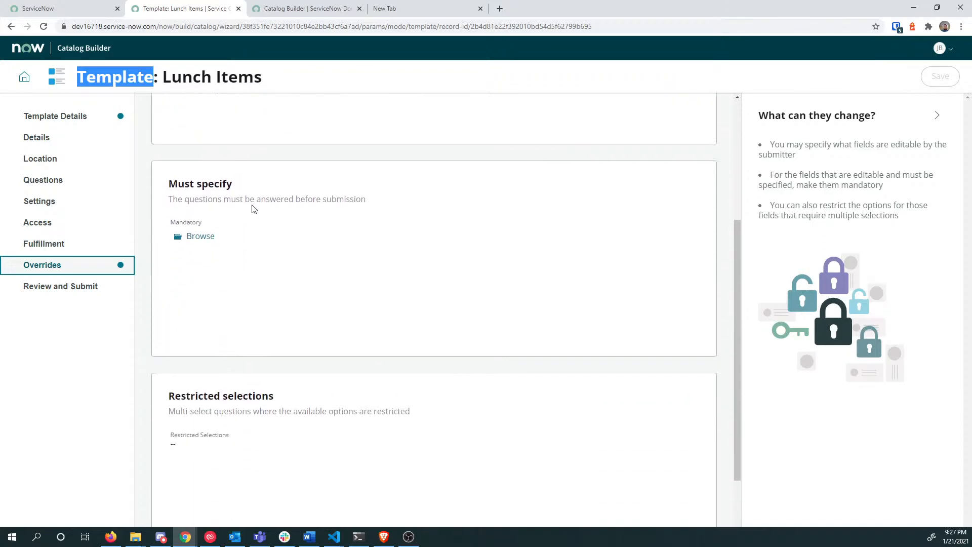
# Step: Mark Description, Item name and Short Description as mandatory overrides and save, leaving Image optional
pyautogui.click(201, 236)
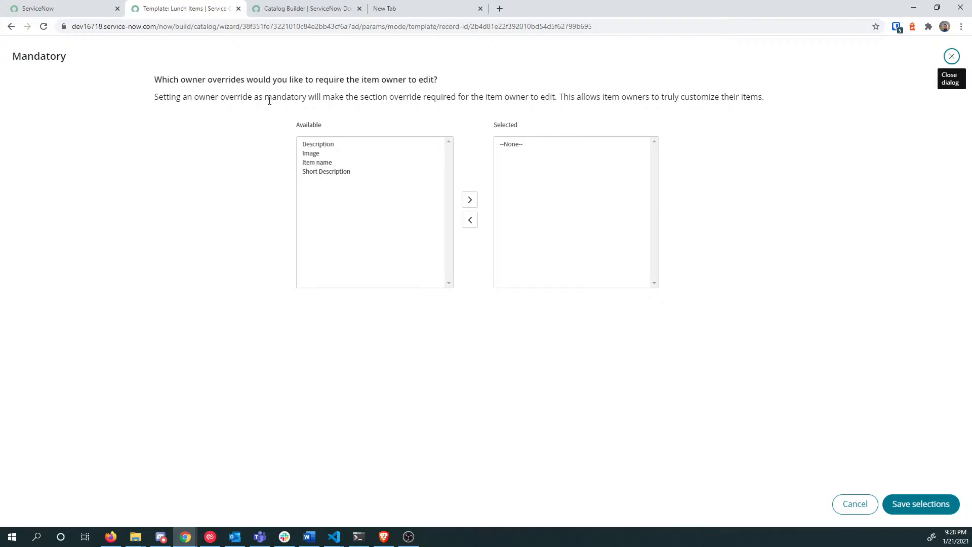
pyautogui.moveTo(306, 97); pyautogui.dragTo(435, 98)
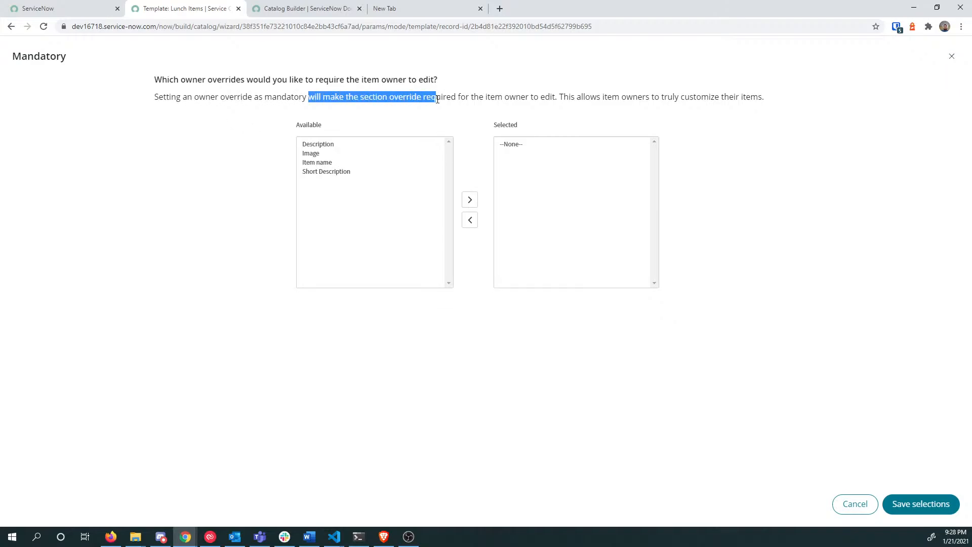
pyautogui.click(319, 146)
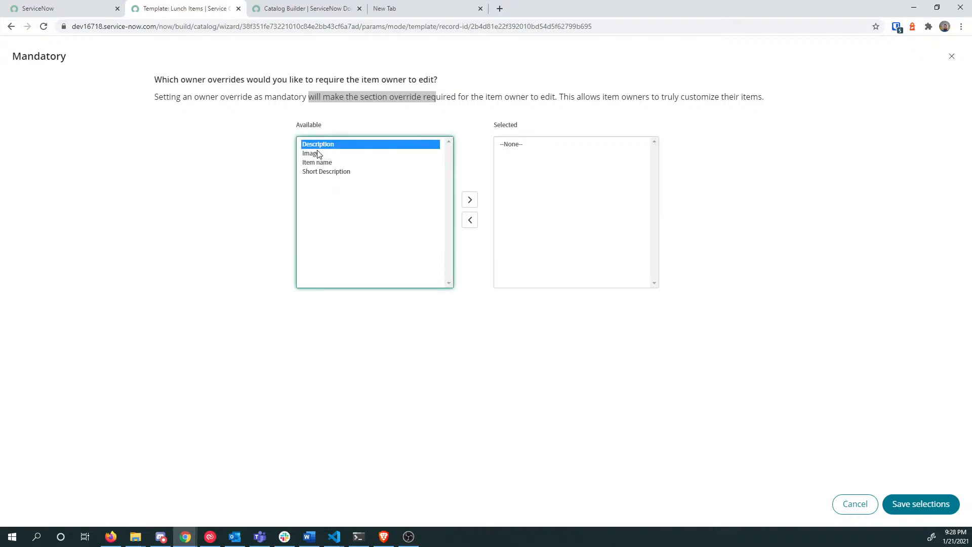
pyautogui.click(317, 153)
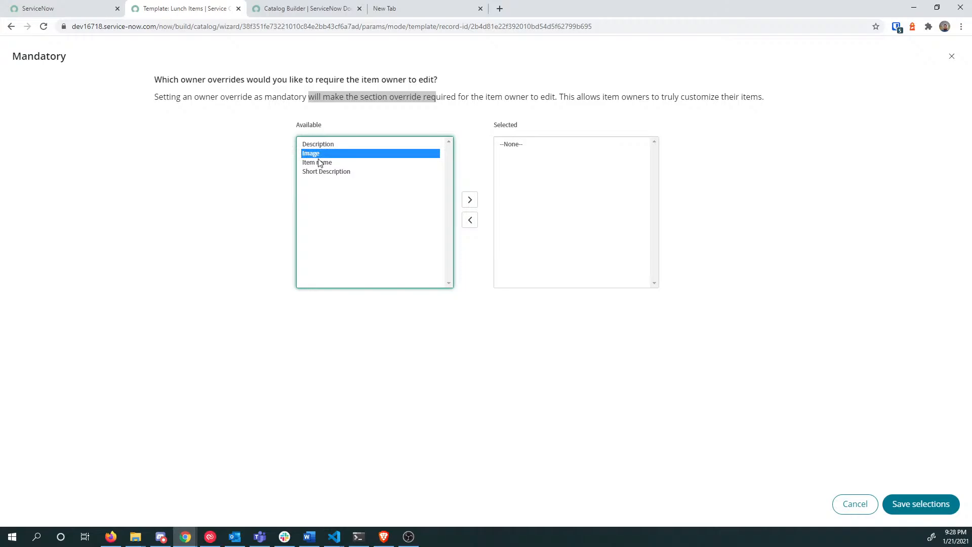
pyautogui.moveTo(319, 162); pyautogui.dragTo(320, 172)
pyautogui.keyDown('ctrl'); pyautogui.click(330, 146); pyautogui.keyUp('ctrl')
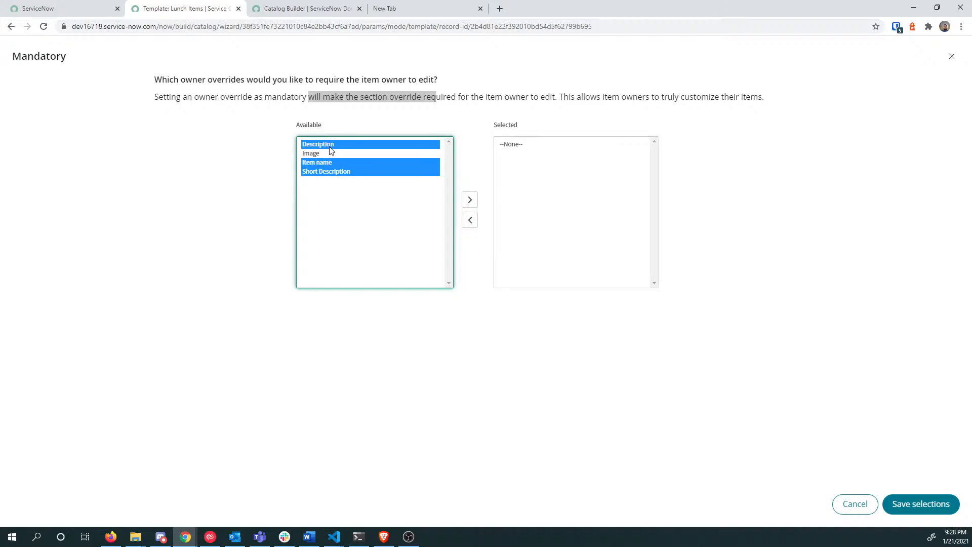
pyautogui.click(475, 202)
pyautogui.click(921, 504)
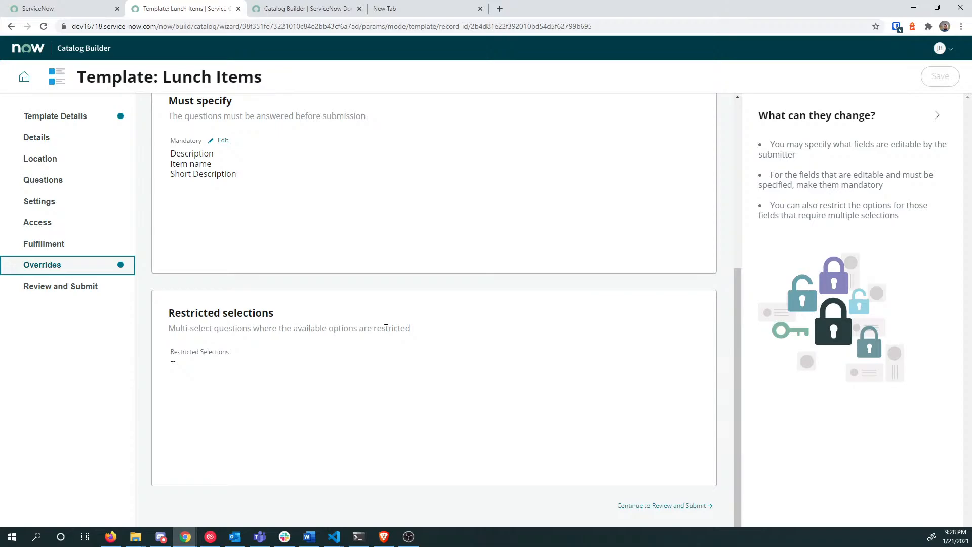
# Step: Review the Restricted selections description, then switch to the ServiceNow browser tab
pyautogui.moveTo(170, 359); pyautogui.dragTo(194, 358)
pyautogui.click(188, 354)
pyautogui.moveTo(185, 320); pyautogui.dragTo(230, 361)
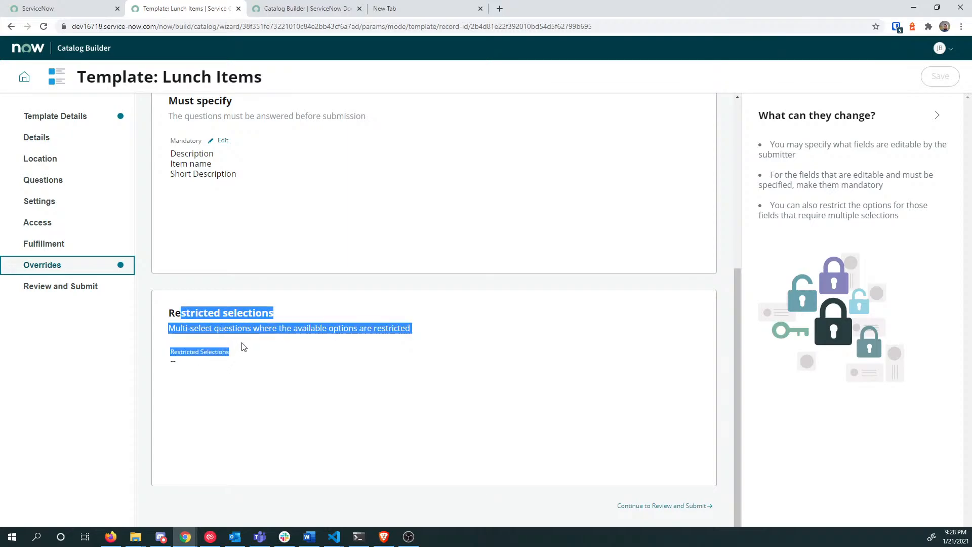
pyautogui.click(203, 334)
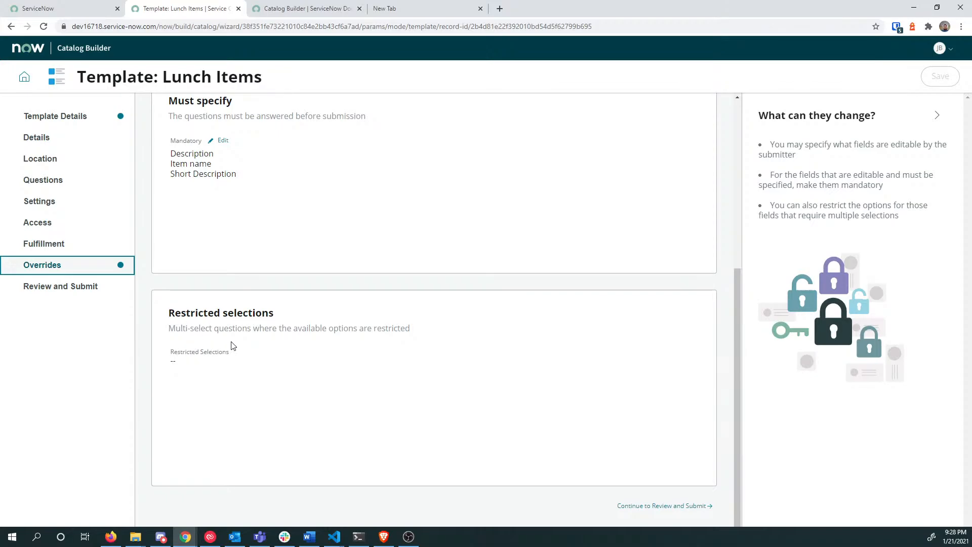
pyautogui.moveTo(193, 366)
pyautogui.mouseDown()
pyautogui.moveTo(178, 331)
pyautogui.moveTo(206, 351)
pyautogui.moveTo(198, 362)
pyautogui.mouseUp()
pyautogui.moveTo(187, 329); pyautogui.dragTo(191, 330)
pyautogui.click(63, 8)
# Step: Filter the navigator for 'variable' and start a new record from All Variables
pyautogui.click(69, 74)
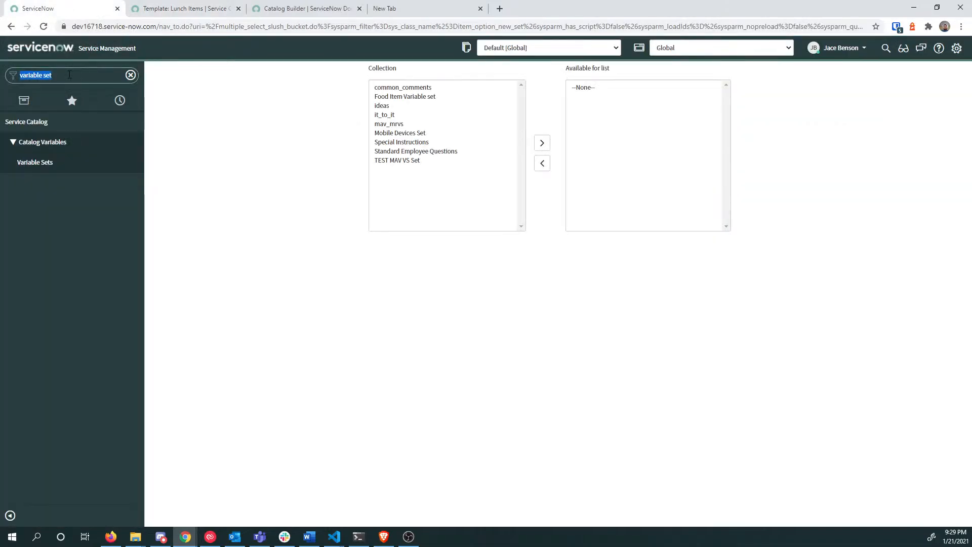
pyautogui.write('variab')
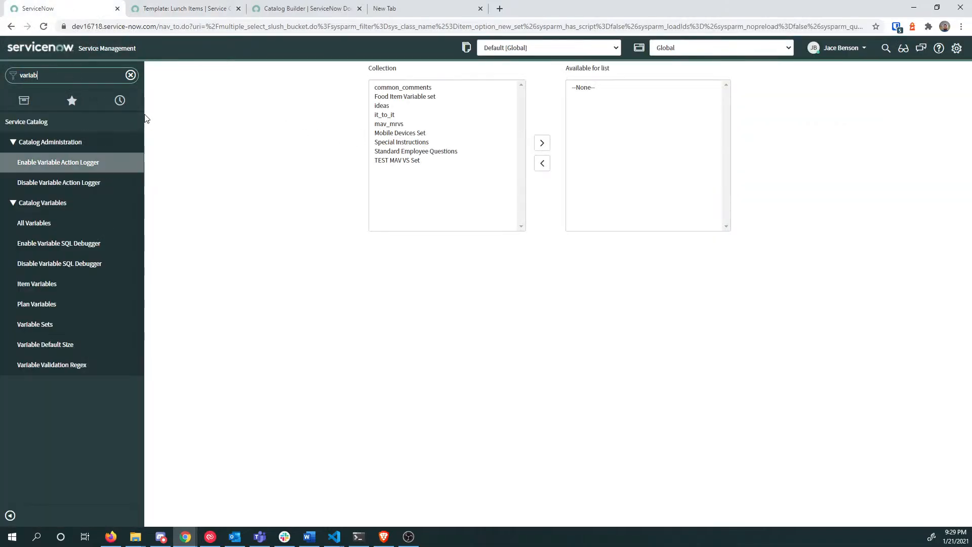
pyautogui.write('le')
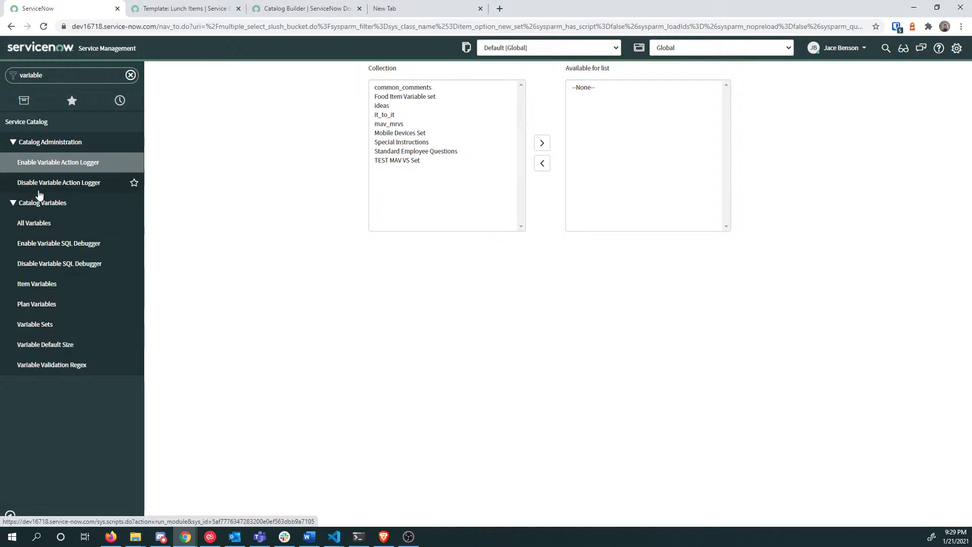
pyautogui.click(49, 226)
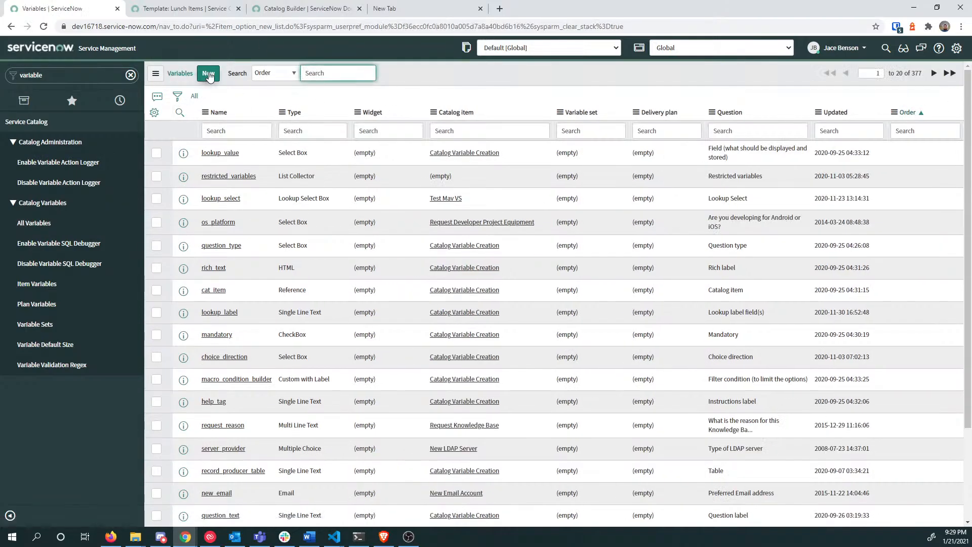
pyautogui.click(209, 75)
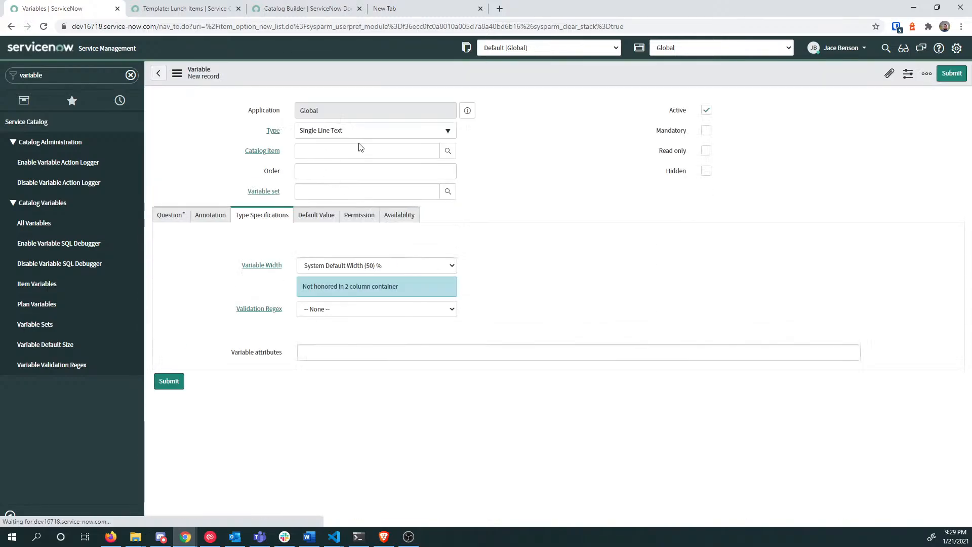
# Step: Search the variable Type list for 'mul' and 'down', then return to the Lunch Items template
pyautogui.click(358, 130)
pyautogui.write('se')
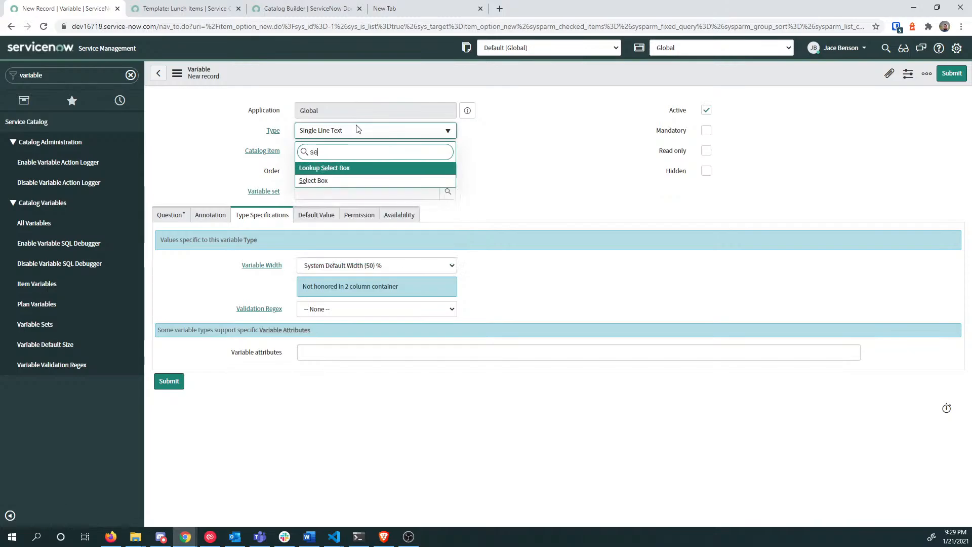
pyautogui.press('BackSpace')
pyautogui.press('BackSpace')
pyautogui.write('multi')
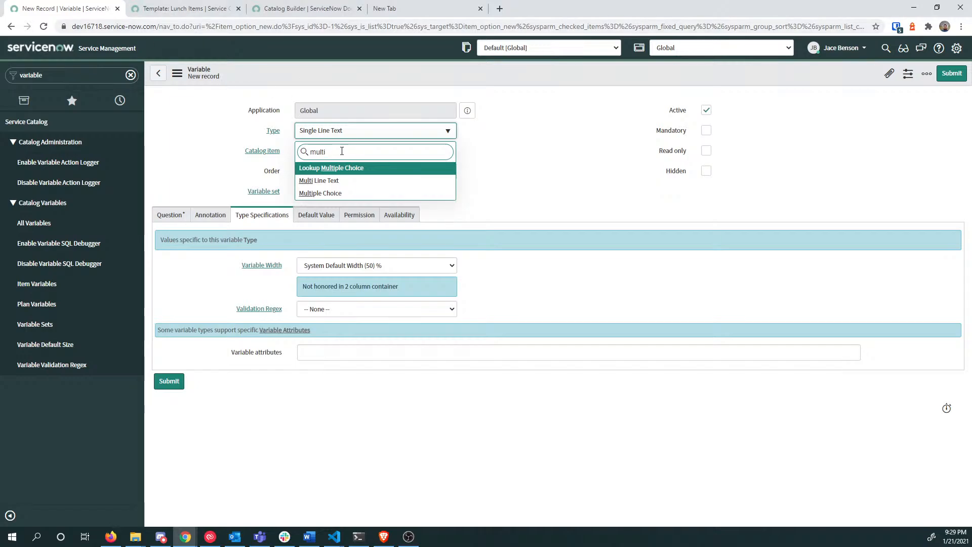
pyautogui.hotkey('ctrl', 'a')
pyautogui.write('dro')
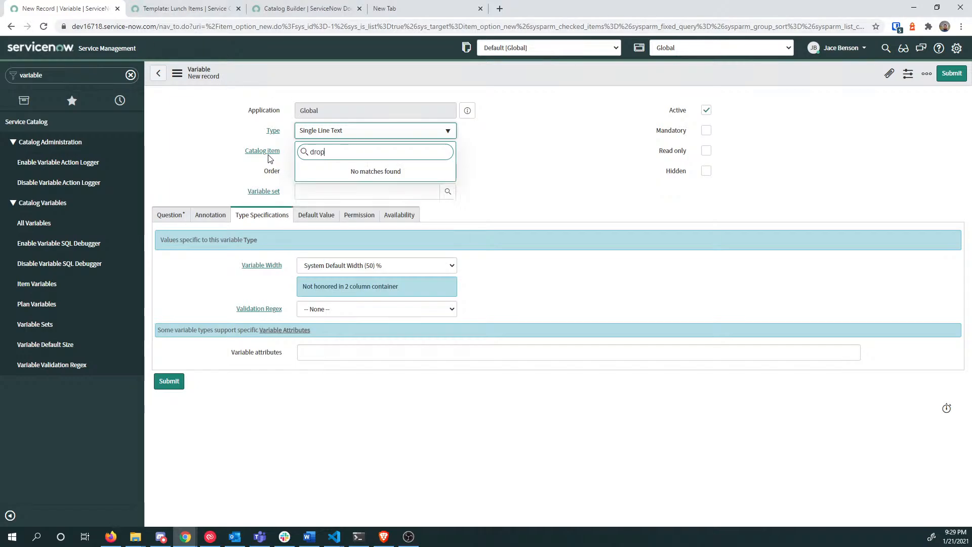
pyautogui.write('pwo')
pyautogui.press('BackSpace')
pyautogui.press('BackSpace')
pyautogui.write('down')
pyautogui.click(160, 7)
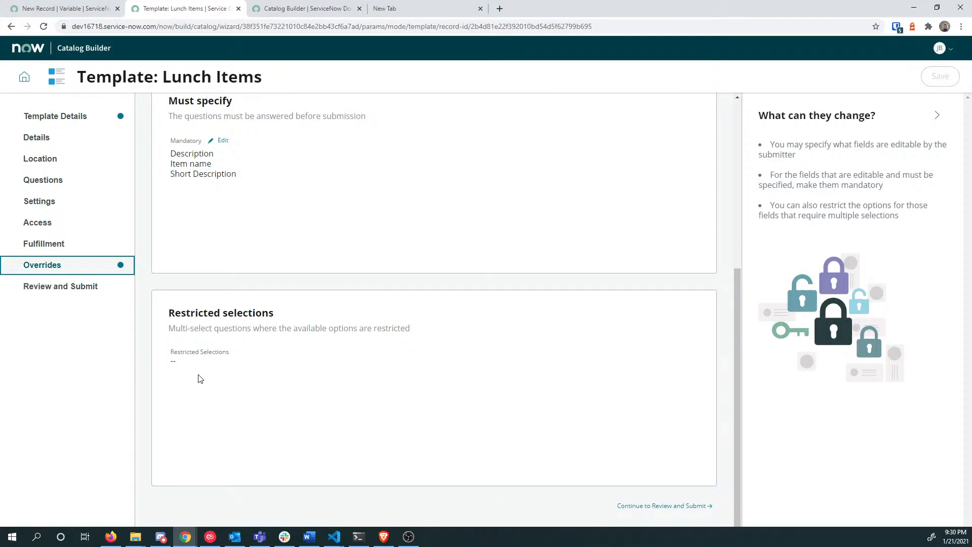
# Step: On Review and Submit, read the Lunch Items template name and short description
pyautogui.click(688, 506)
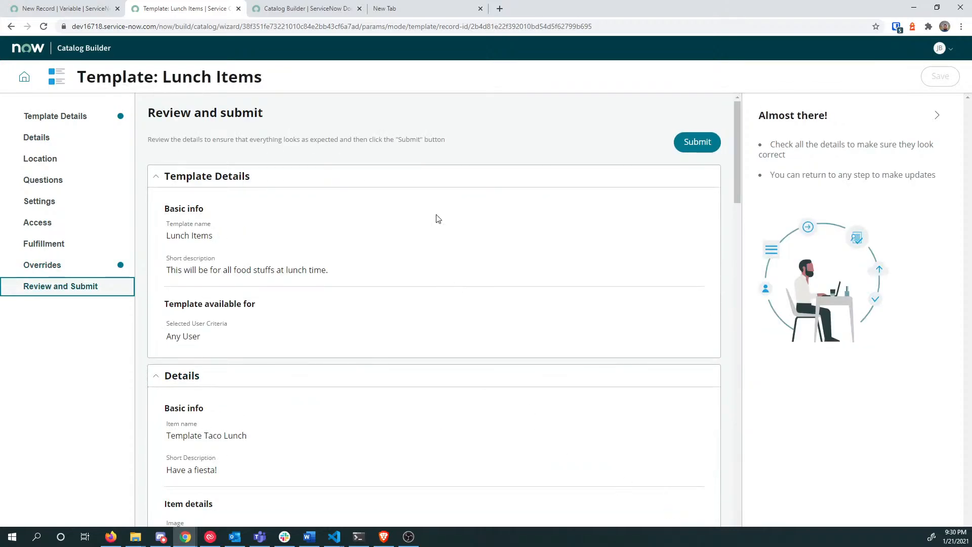
pyautogui.moveTo(153, 136); pyautogui.dragTo(401, 135)
pyautogui.click(411, 142)
pyautogui.scroll(-2, 320, 157)
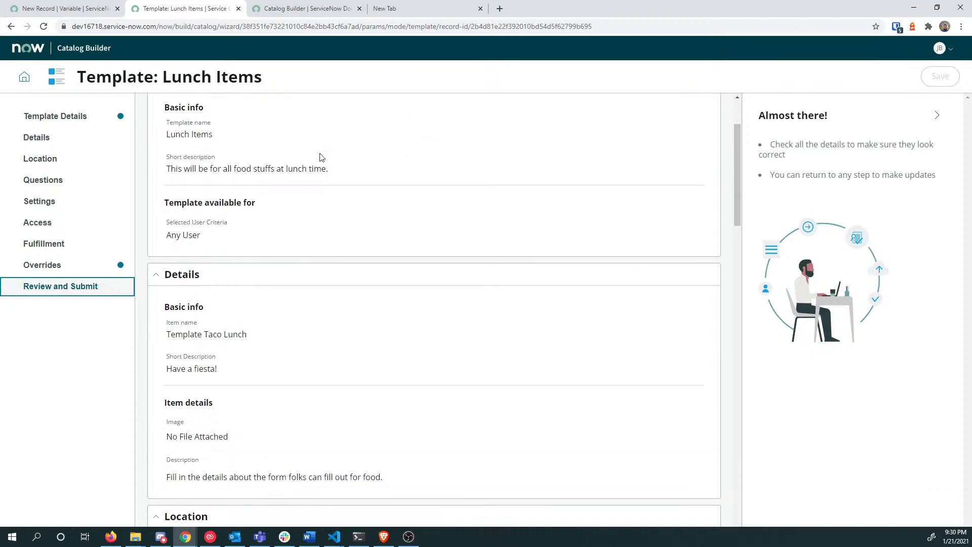
pyautogui.scroll(-1, 326, 162)
pyautogui.scroll(3, 325, 161)
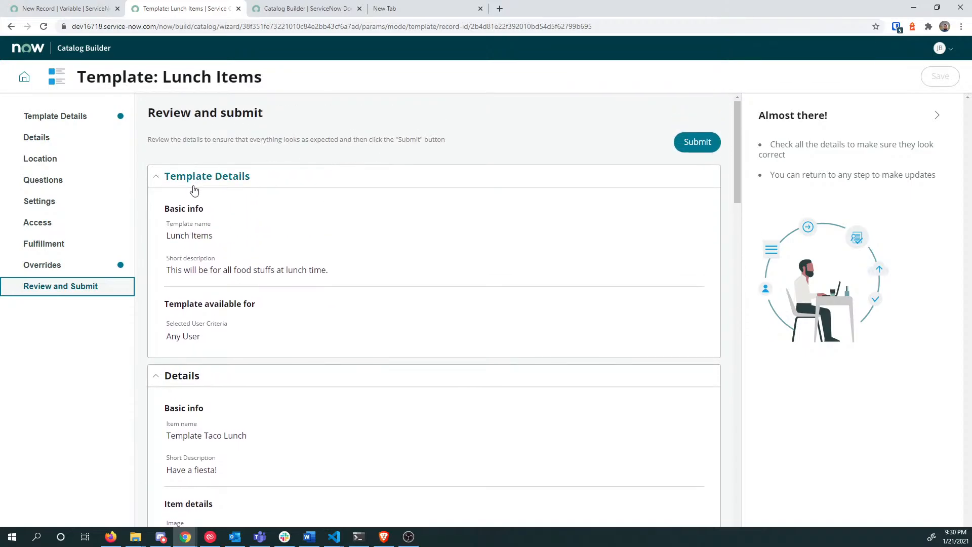
pyautogui.tripleClick(169, 236)
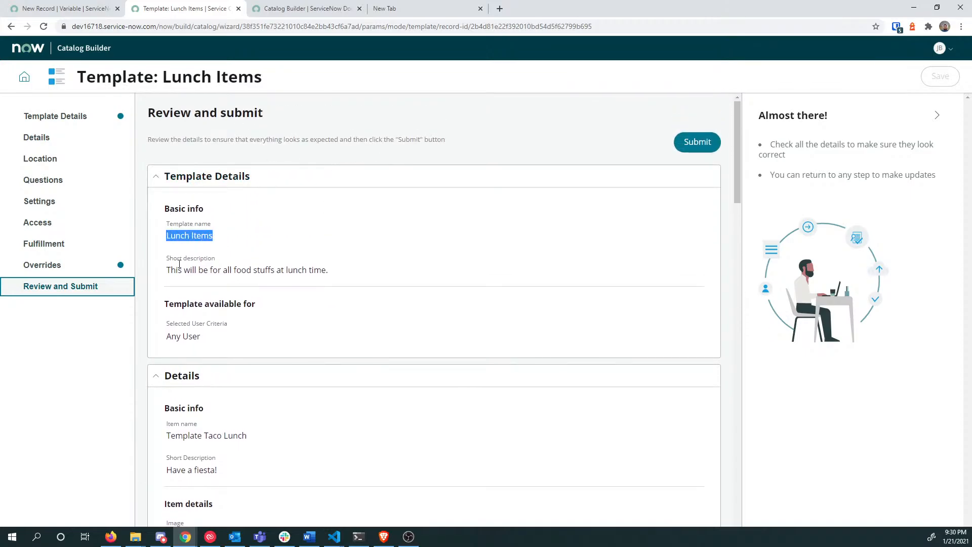
pyautogui.moveTo(181, 271); pyautogui.dragTo(361, 272)
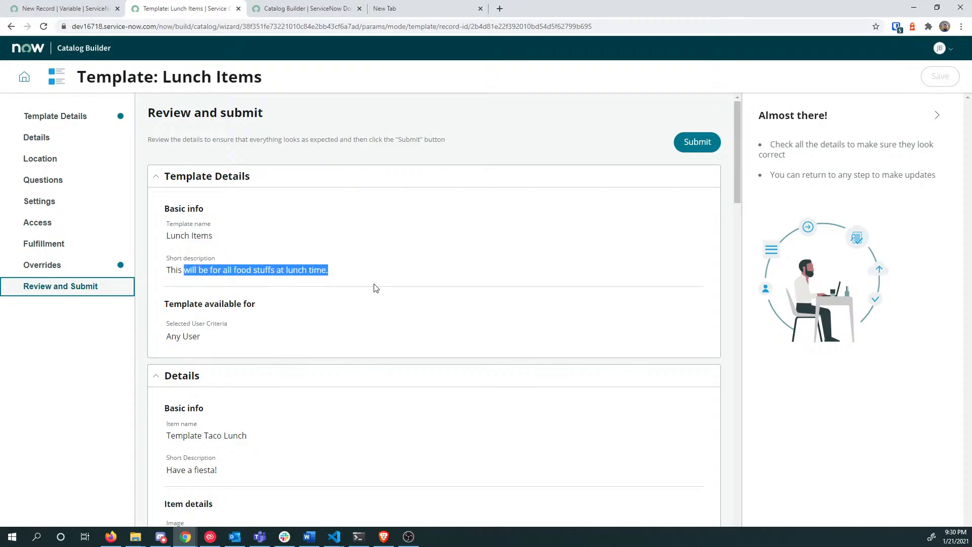
# Step: Check the Template available for section and item name Template Taco Lunch, then go back to Details
pyautogui.scroll(-1, 342, 304)
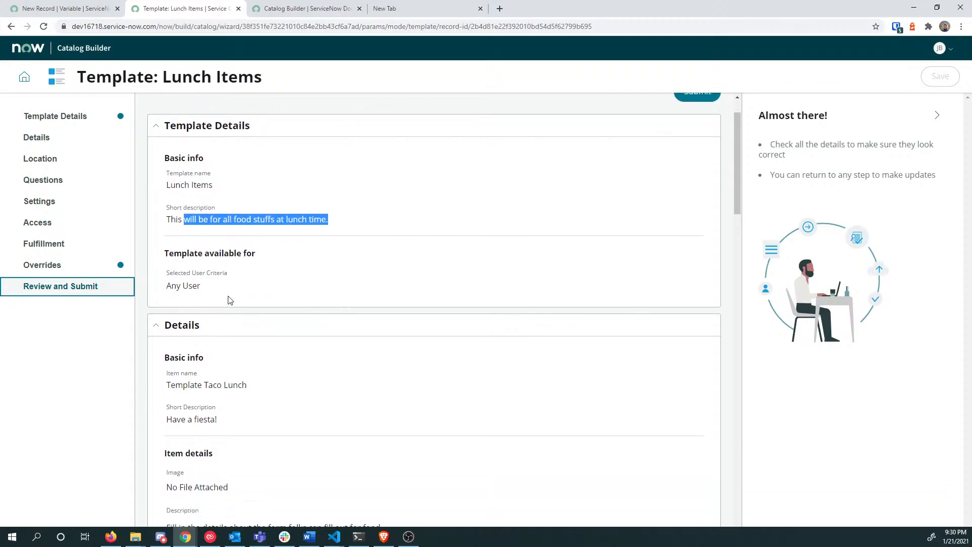
pyautogui.scroll(-1, 231, 299)
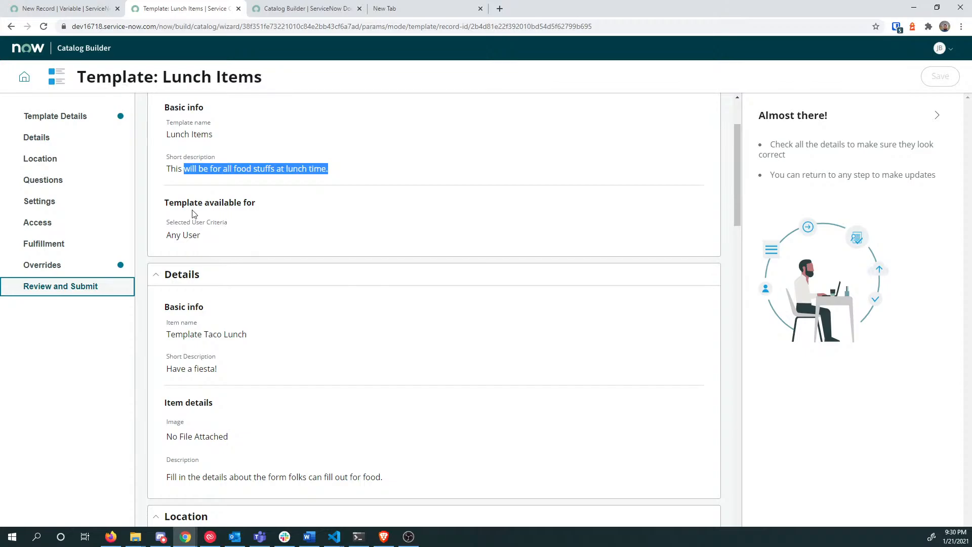
pyautogui.moveTo(174, 202); pyautogui.dragTo(259, 207)
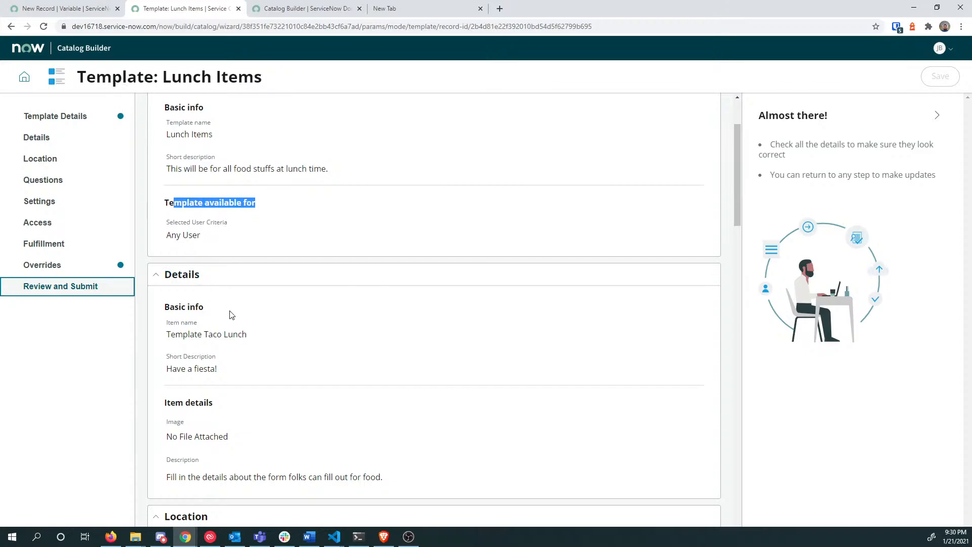
pyautogui.scroll(-2, 233, 304)
pyautogui.scroll(-1, 244, 252)
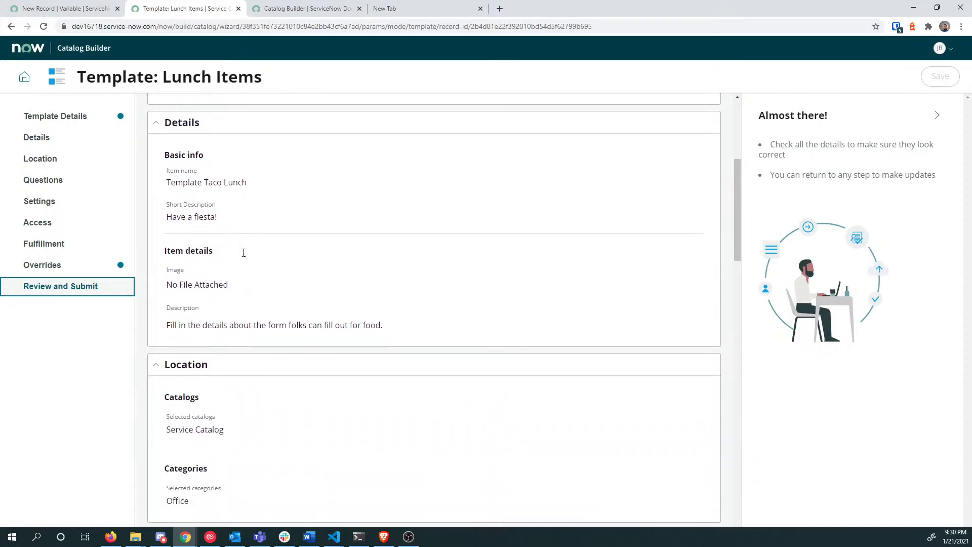
pyautogui.moveTo(171, 182); pyautogui.dragTo(242, 200)
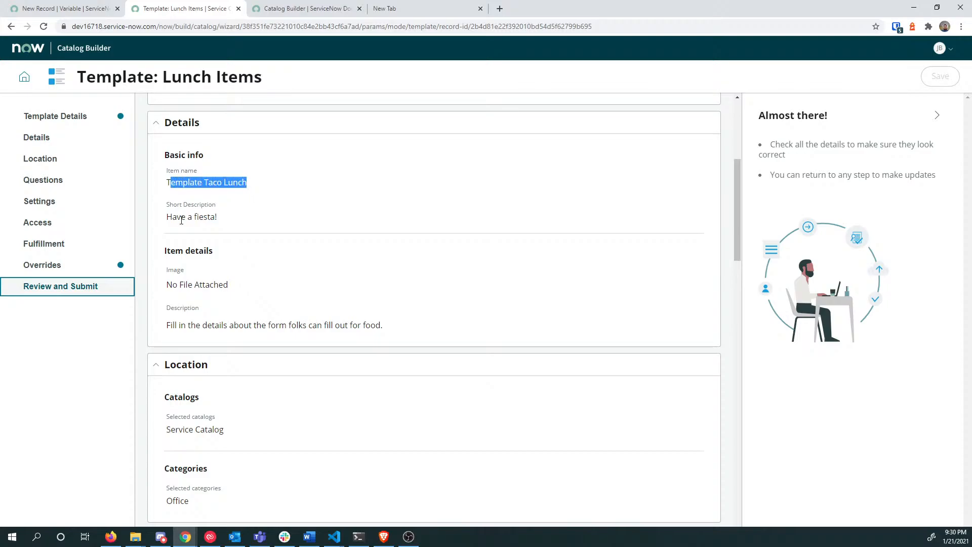
pyautogui.moveTo(177, 216); pyautogui.dragTo(234, 216)
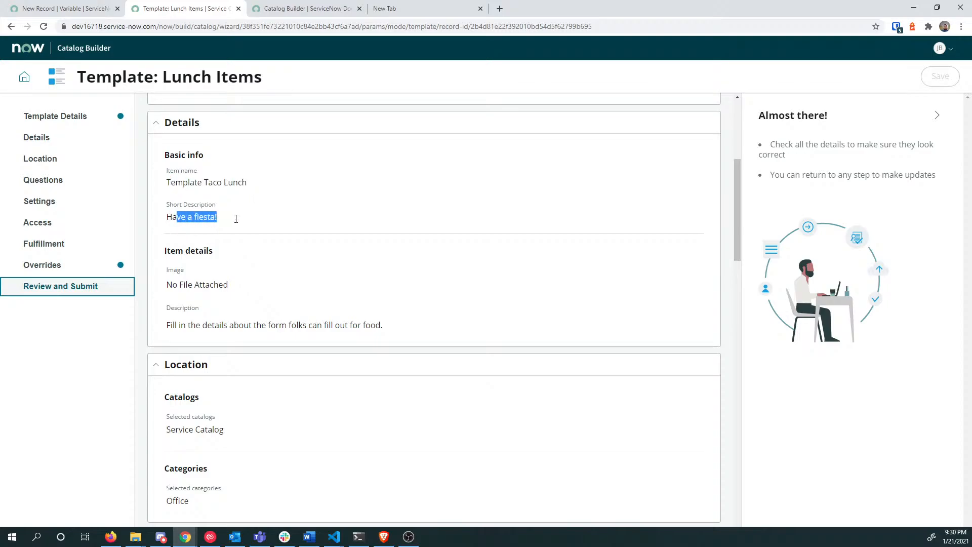
pyautogui.scroll(-1, 256, 264)
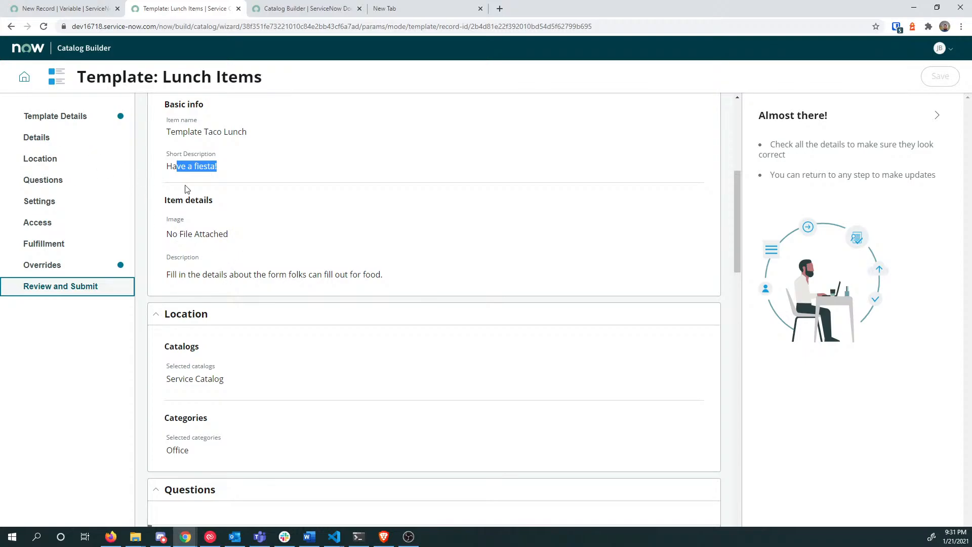
pyautogui.scroll(4, 189, 192)
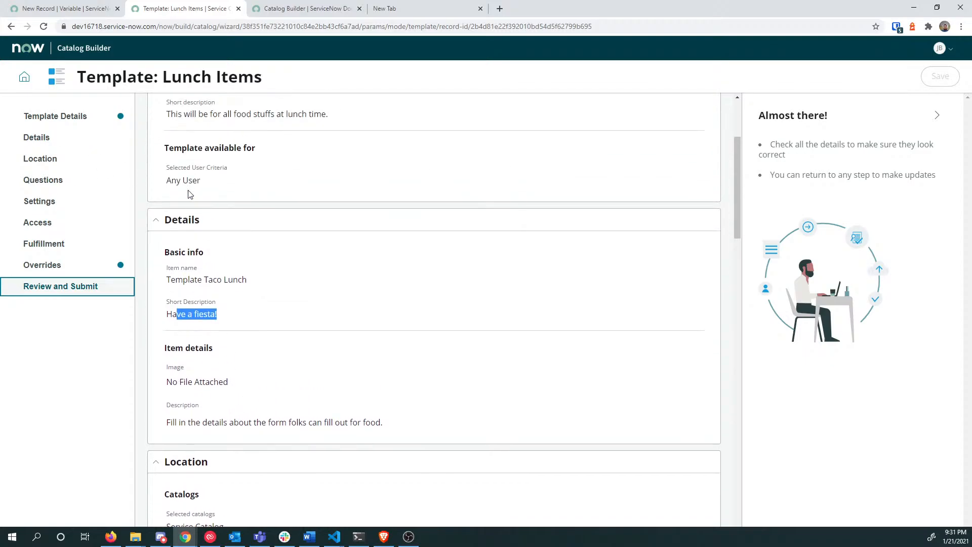
pyautogui.click(47, 136)
pyautogui.scroll(-2, 262, 270)
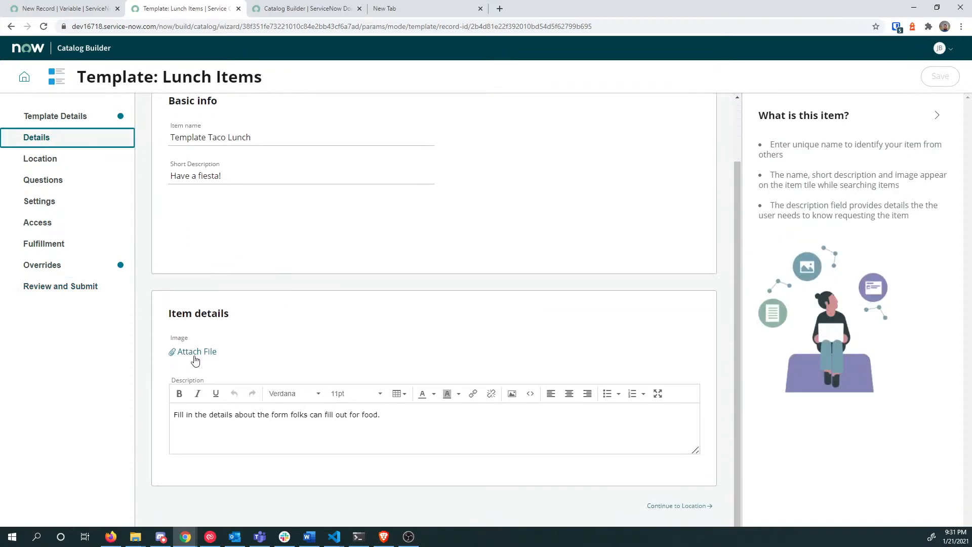
# Step: Go to pixabay.com in the new tab and search for tacos
pyautogui.click(440, 8)
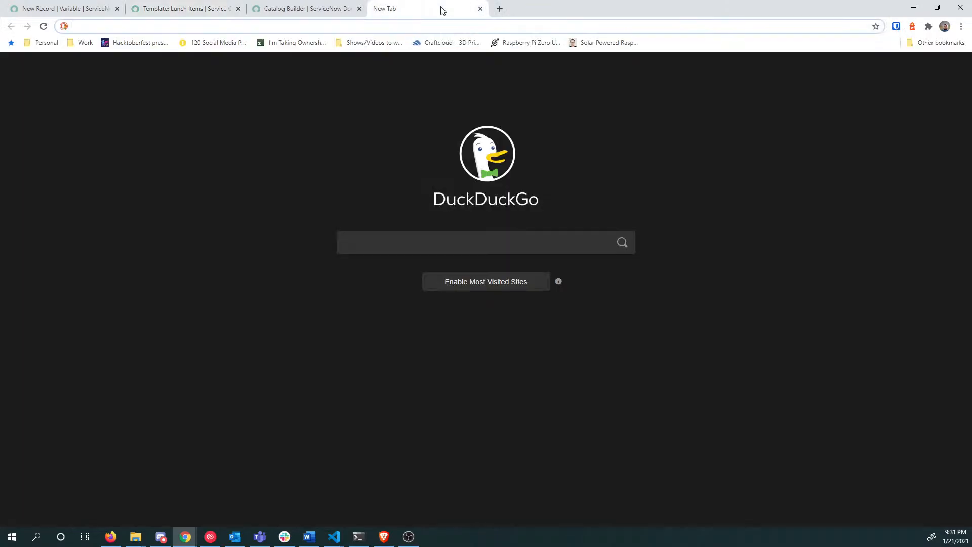
pyautogui.write('pixabay.')
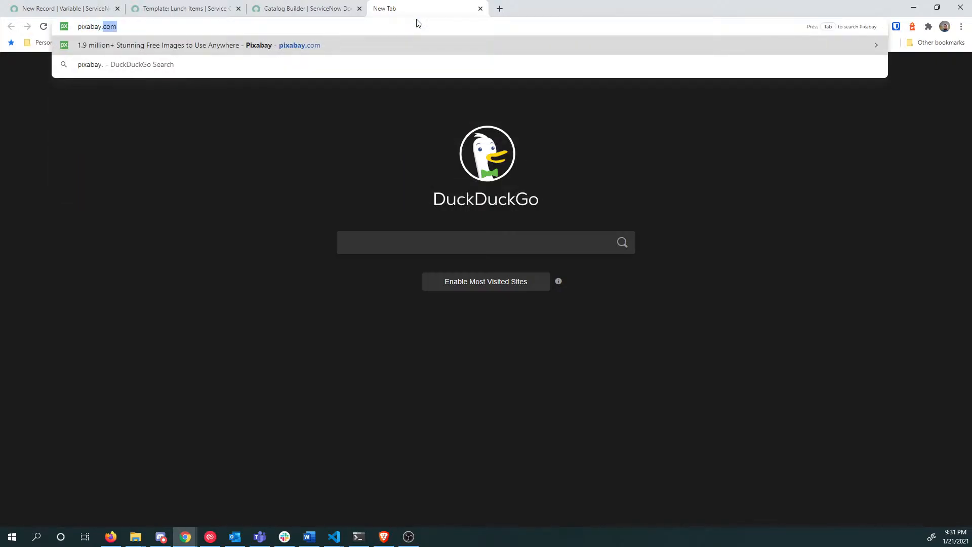
pyautogui.press('Return')
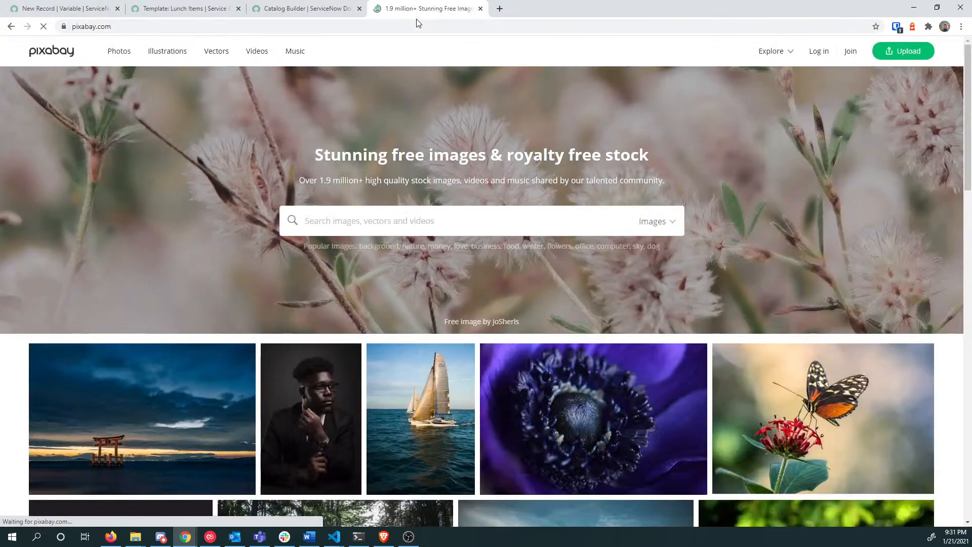
pyautogui.write('tacos')
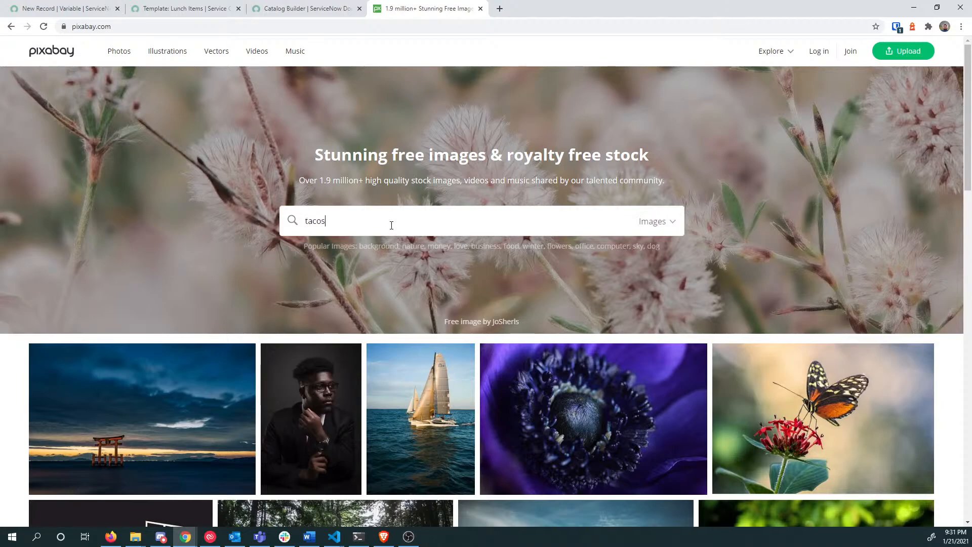
pyautogui.press('Return')
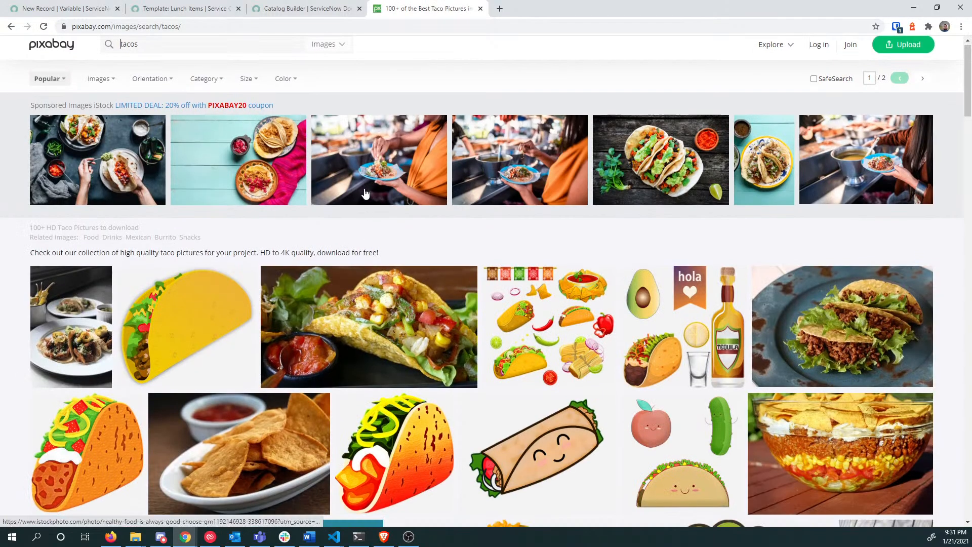
pyautogui.scroll(-4, 369, 243)
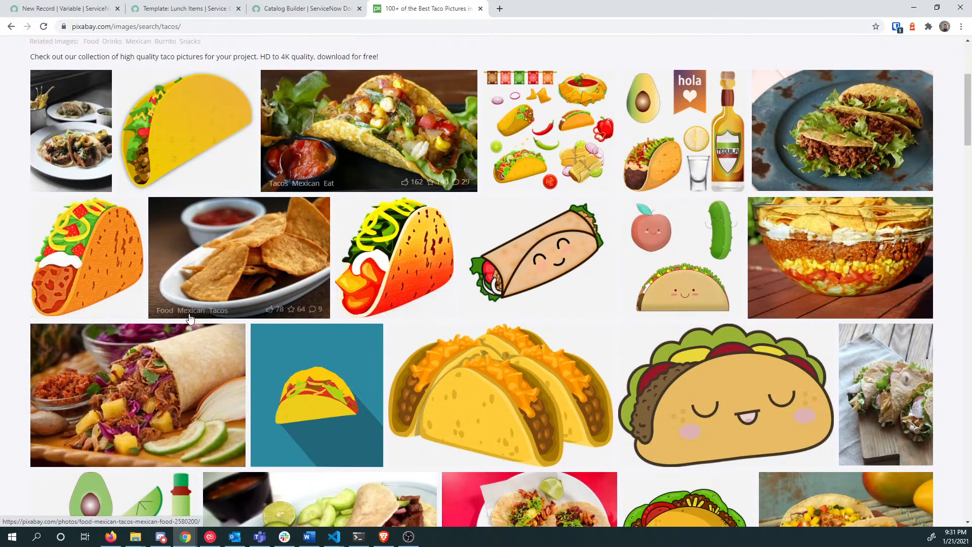
# Step: Download the grilled pineapple pork burrito photo at 1920×1280, then return to the template tab
pyautogui.click(78, 386)
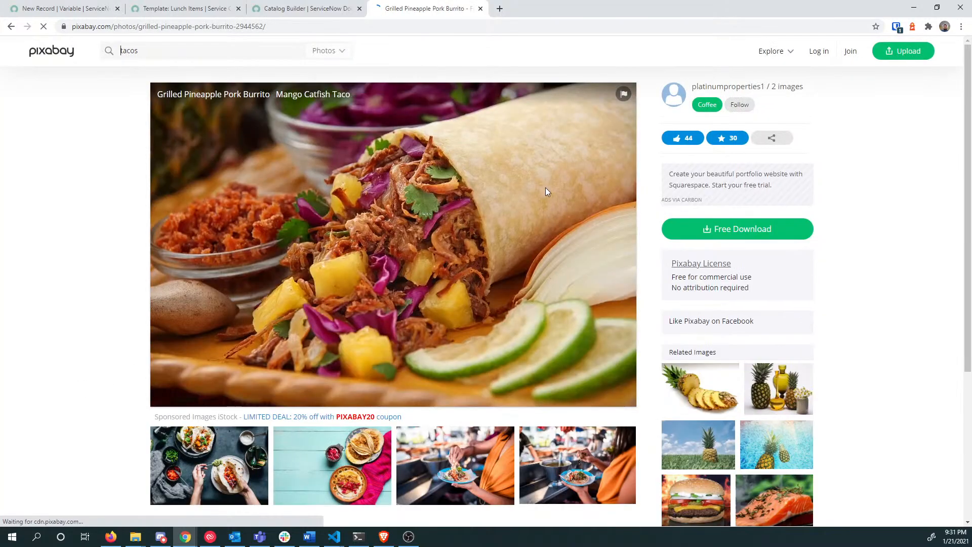
pyautogui.click(742, 255)
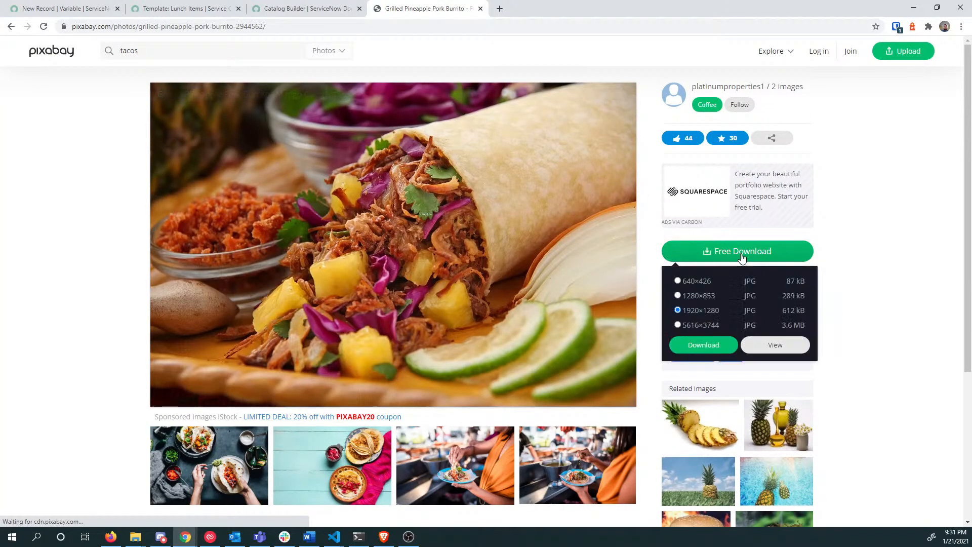
pyautogui.click(716, 348)
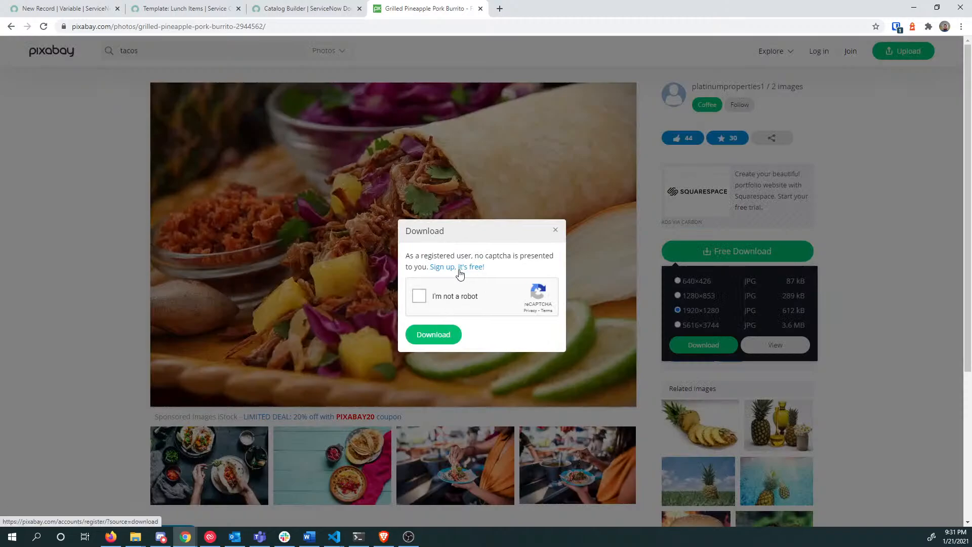
pyautogui.click(434, 337)
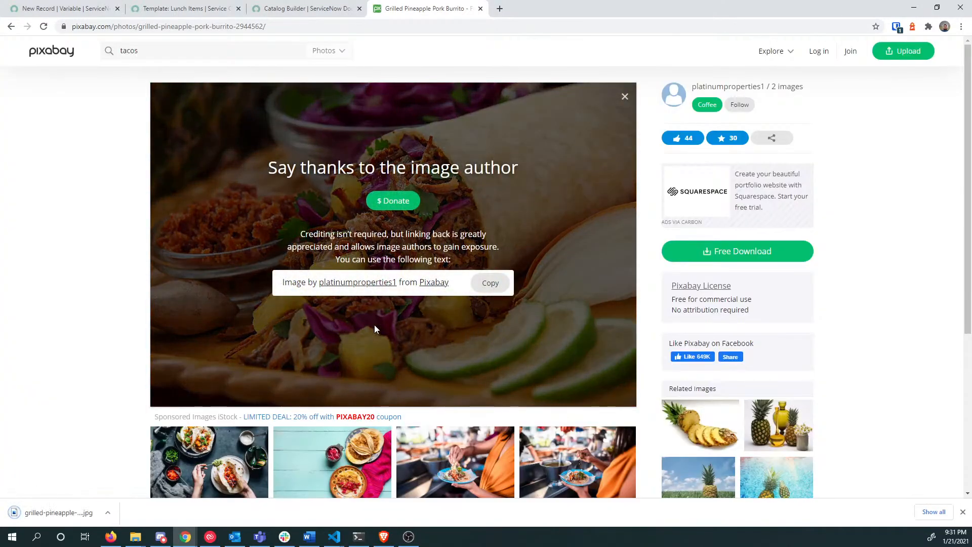
pyautogui.click(305, 8)
pyautogui.click(199, 5)
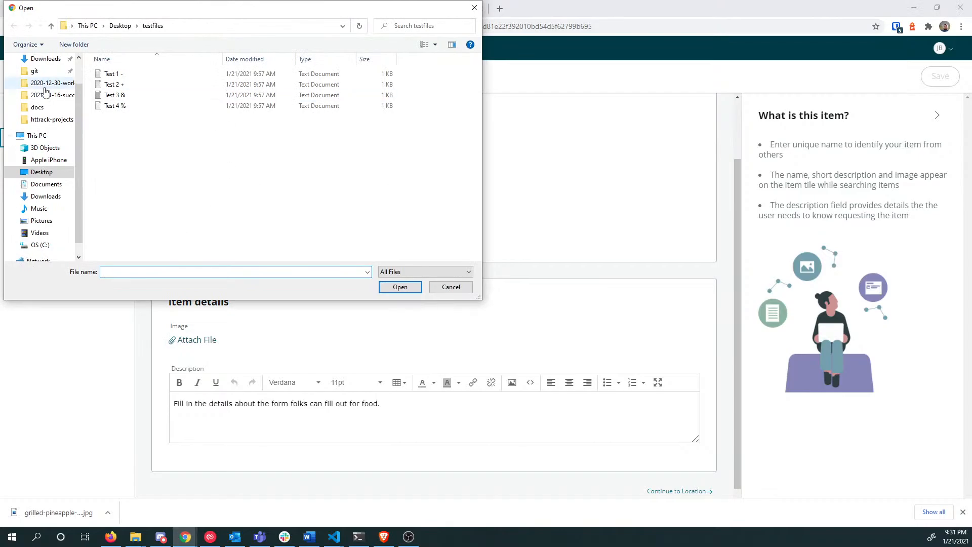
# Step: Attach the grilled pineapple burrito JPG from Downloads as the item image and continue to Location
pyautogui.click(46, 197)
pyautogui.doubleClick(124, 78)
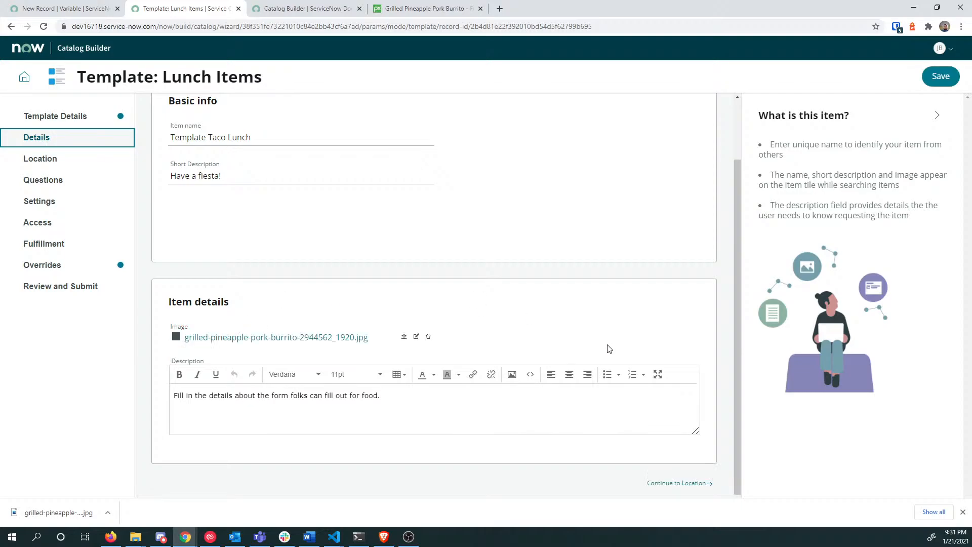
pyautogui.click(701, 481)
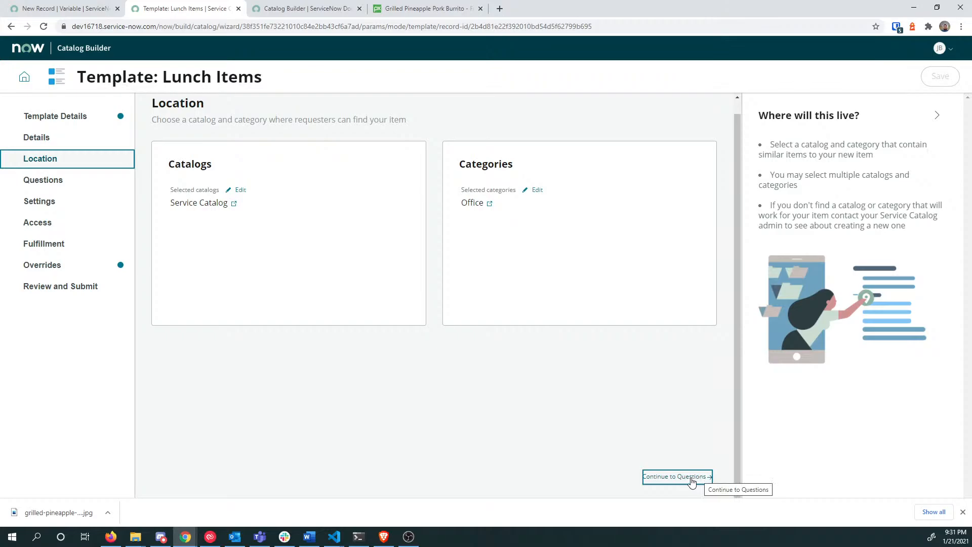
# Step: Review Location, Questions, Settings, Access, Fulfillment and Overrides, then submit the Lunch Items template
pyautogui.click(76, 287)
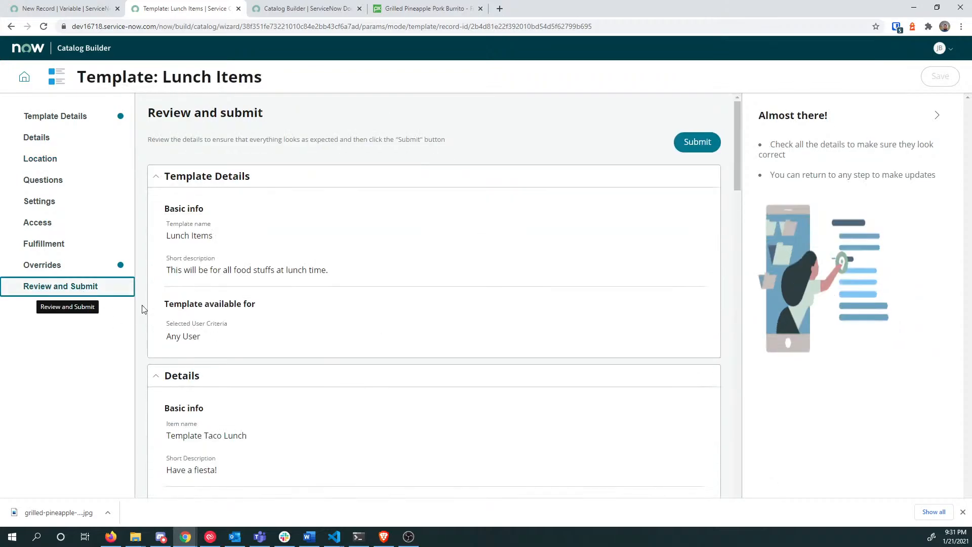
pyautogui.scroll(-3, 419, 264)
pyautogui.scroll(-2, 303, 271)
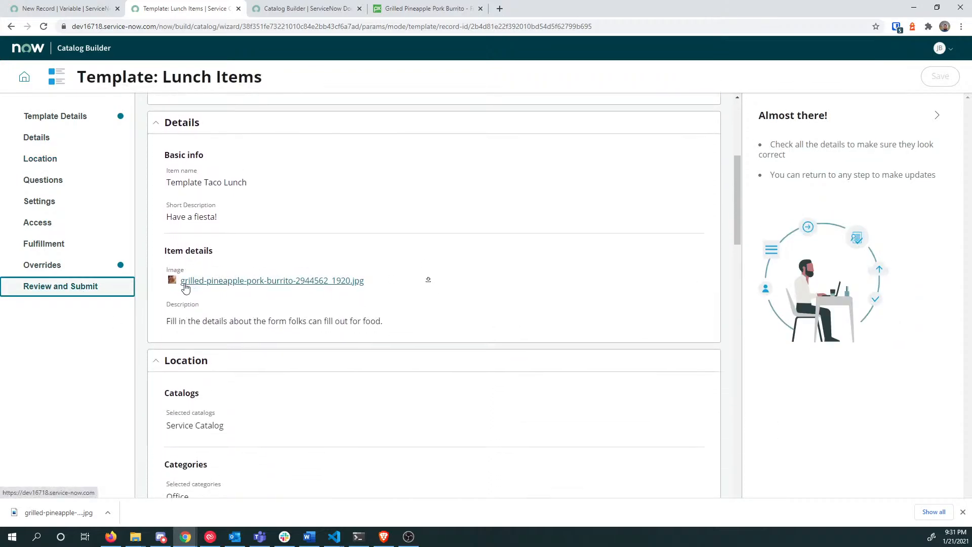
pyautogui.scroll(-2, 356, 242)
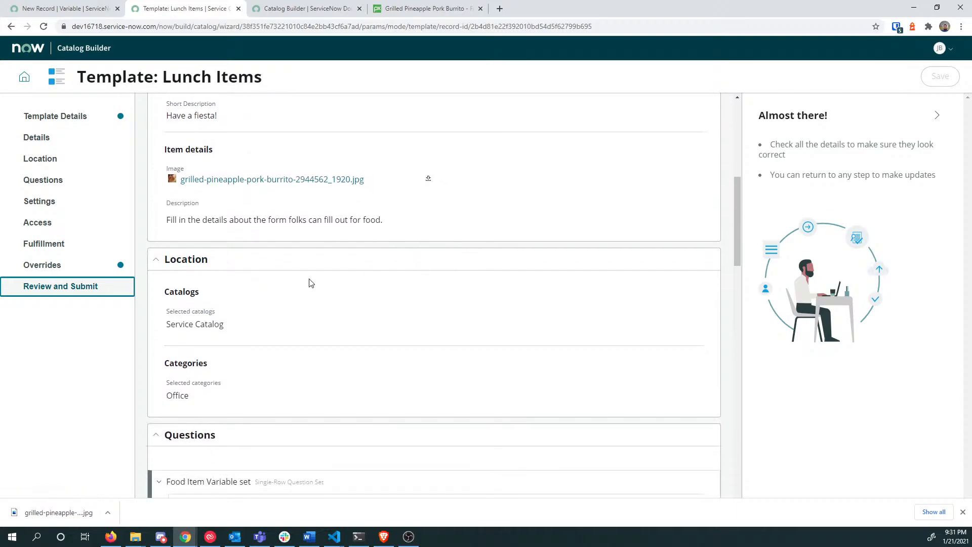
pyautogui.scroll(-4, 309, 271)
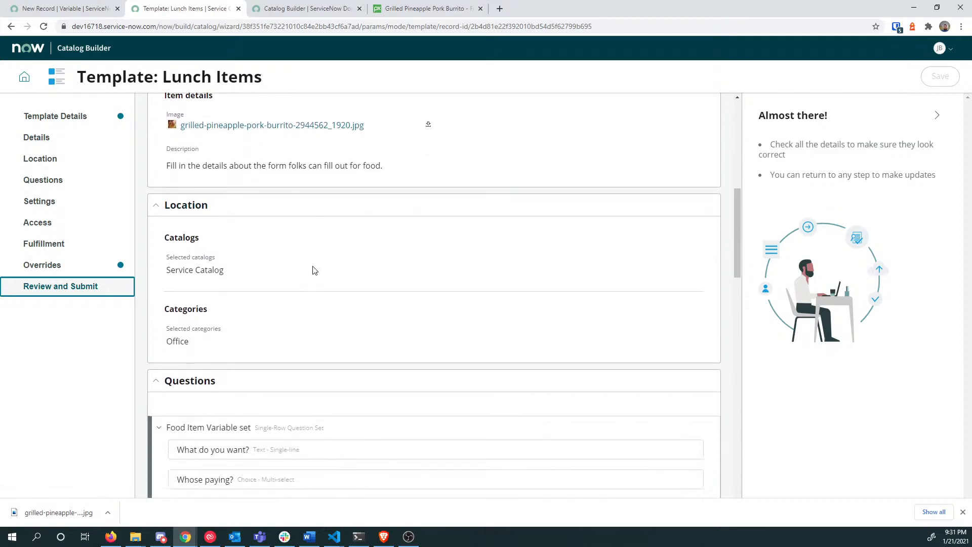
pyautogui.scroll(-1, 312, 273)
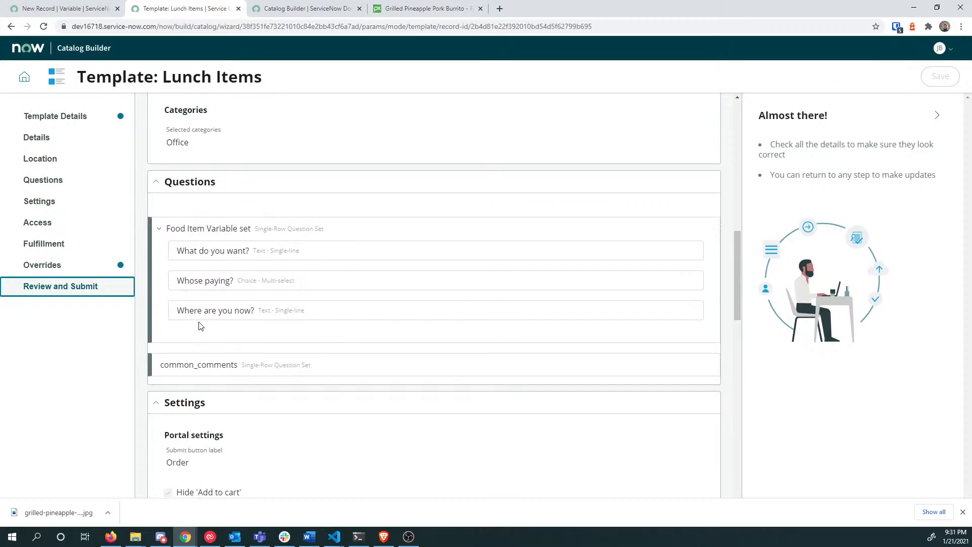
pyautogui.scroll(-1, 311, 331)
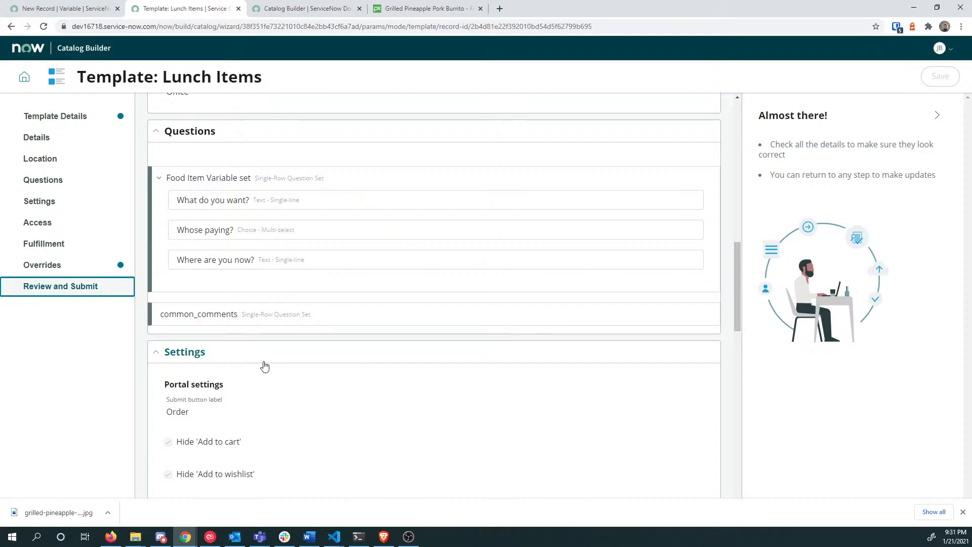
pyautogui.scroll(-2, 273, 337)
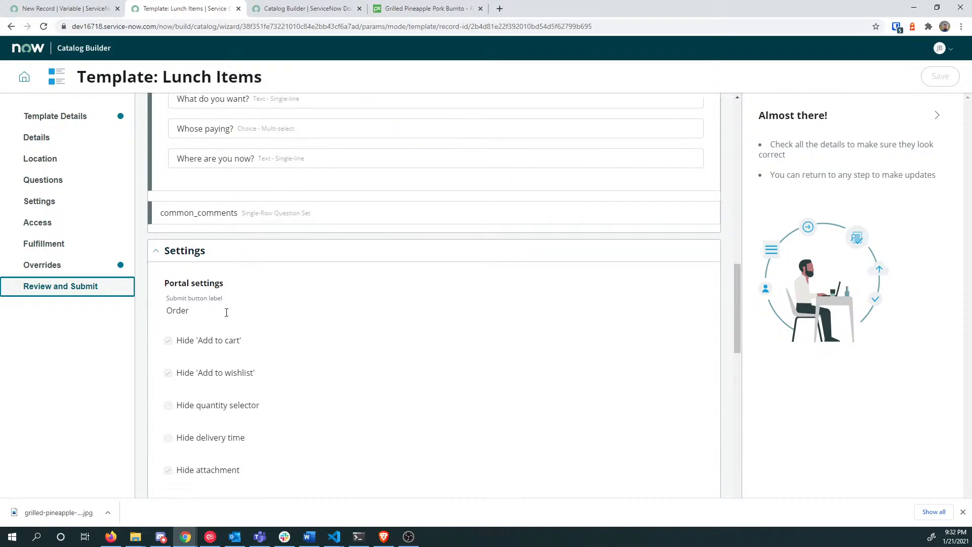
pyautogui.scroll(-2, 273, 311)
pyautogui.scroll(-3, 322, 254)
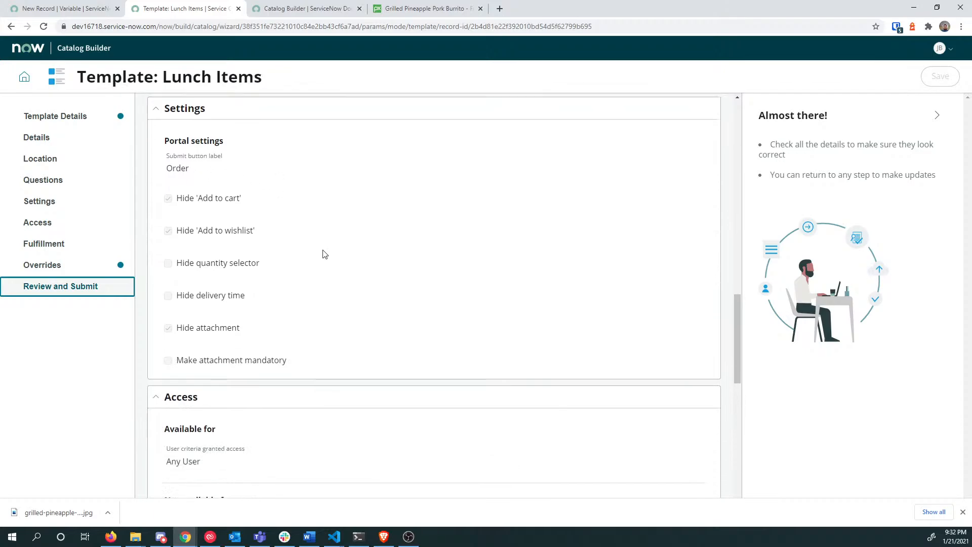
pyautogui.scroll(-8, 441, 374)
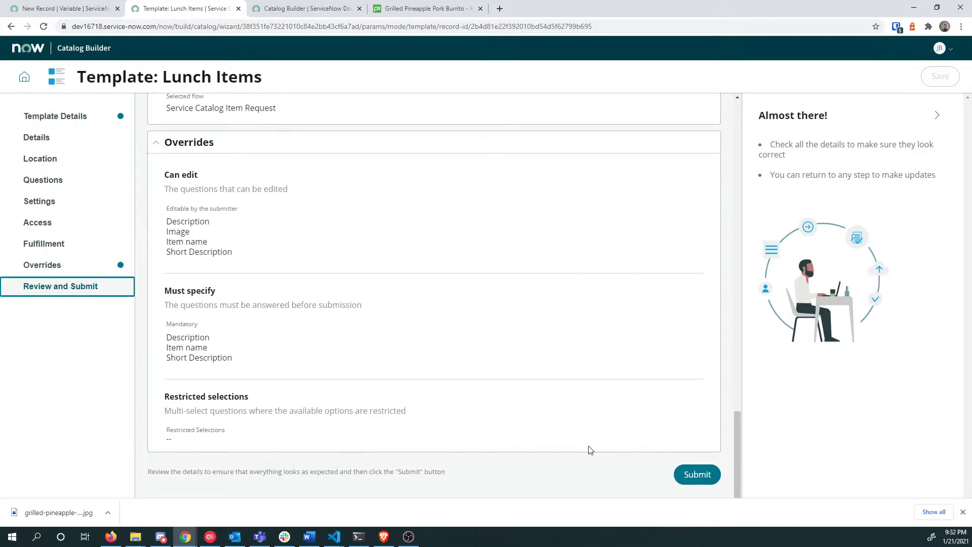
pyautogui.scroll(4, 556, 435)
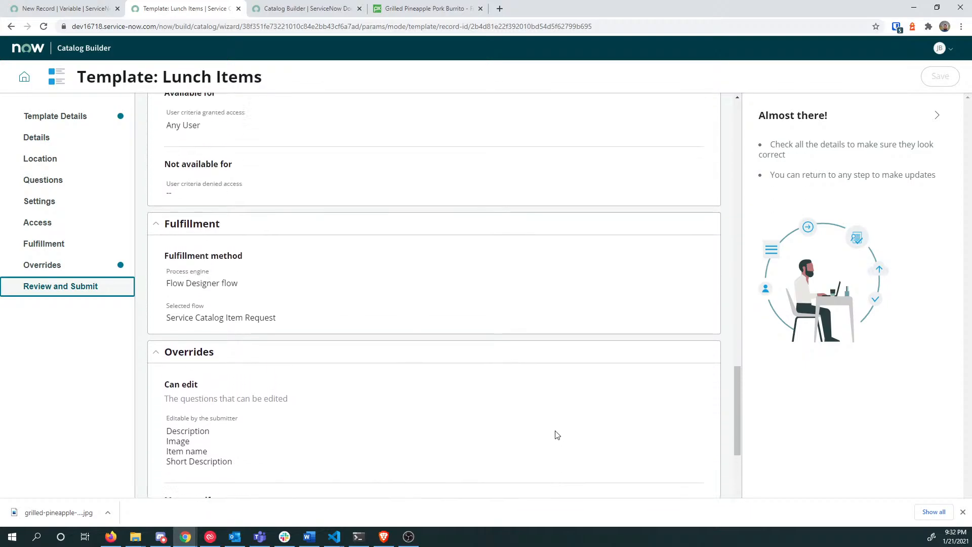
pyautogui.scroll(-4, 556, 436)
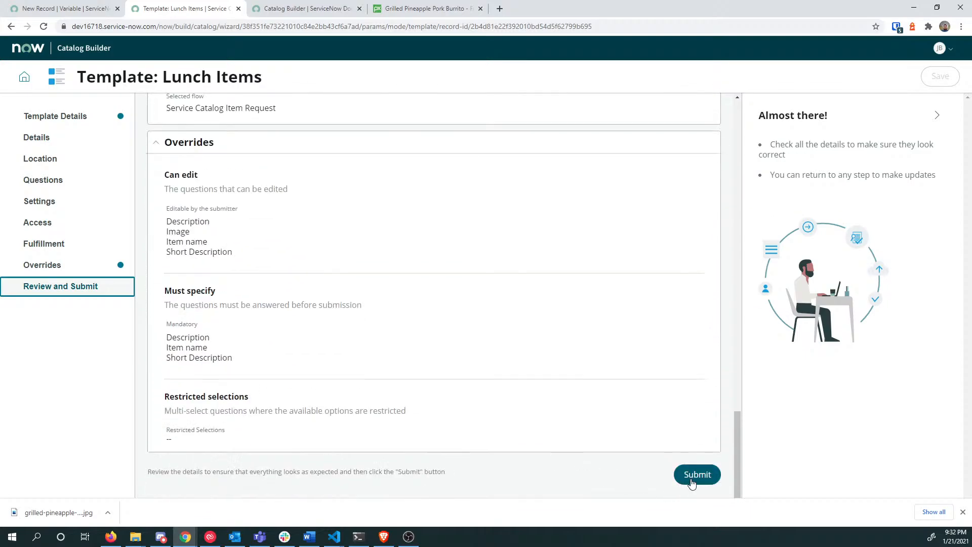
pyautogui.click(692, 484)
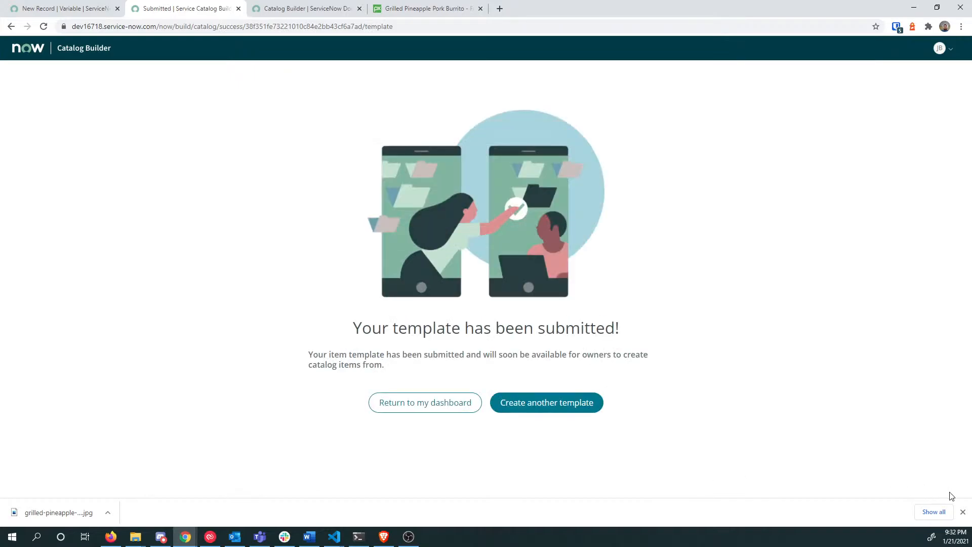
# Step: Confirm Lunch Items is listed under Catalog item templates, then start a new catalog item from the dashboard
pyautogui.click(443, 403)
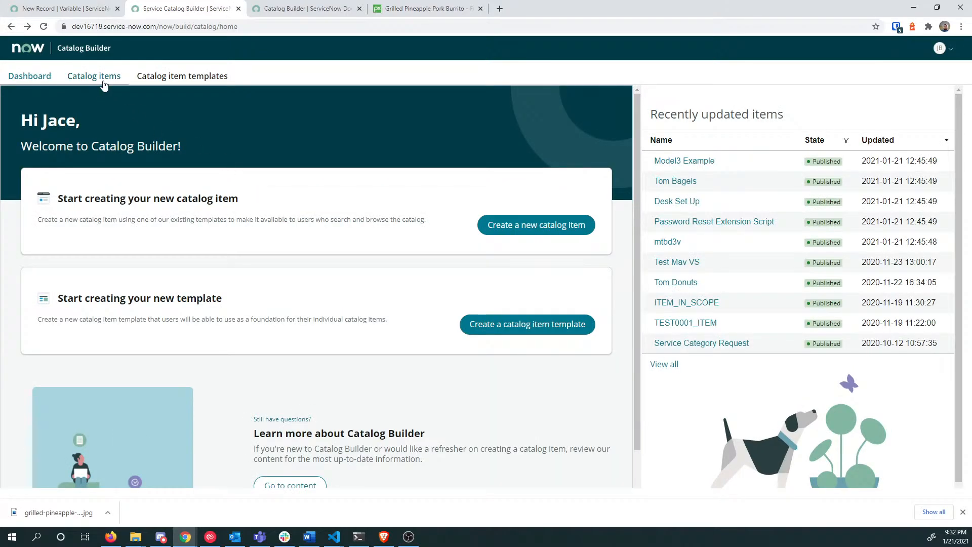
pyautogui.click(152, 81)
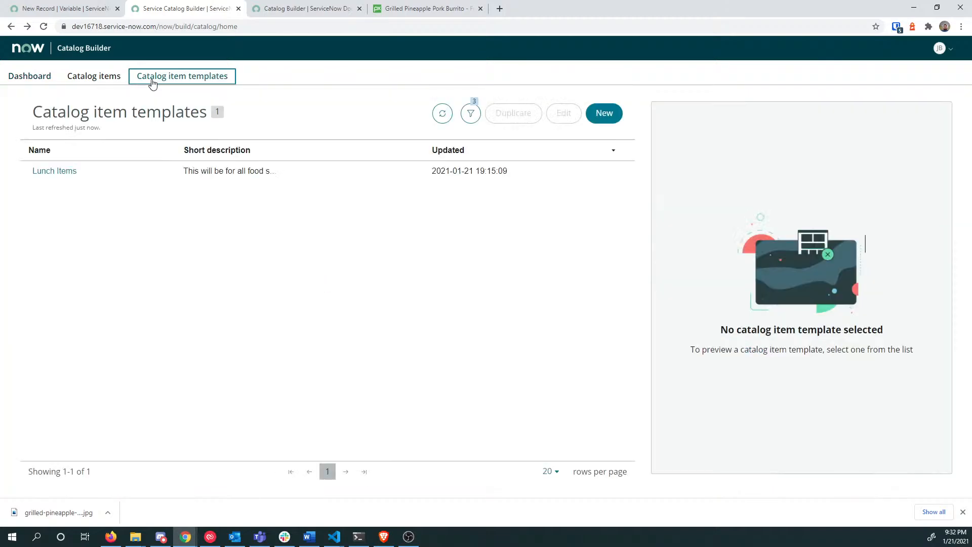
pyautogui.click(44, 77)
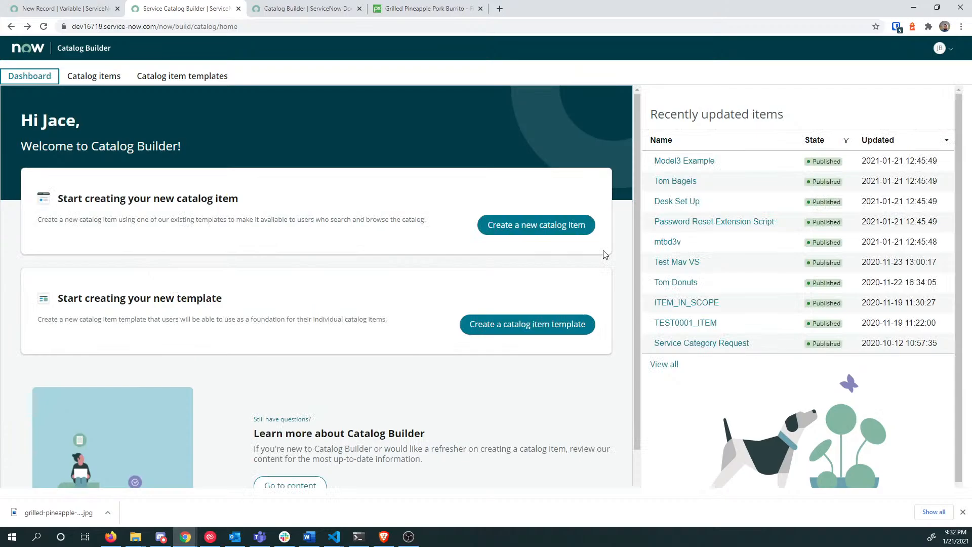
pyautogui.click(510, 227)
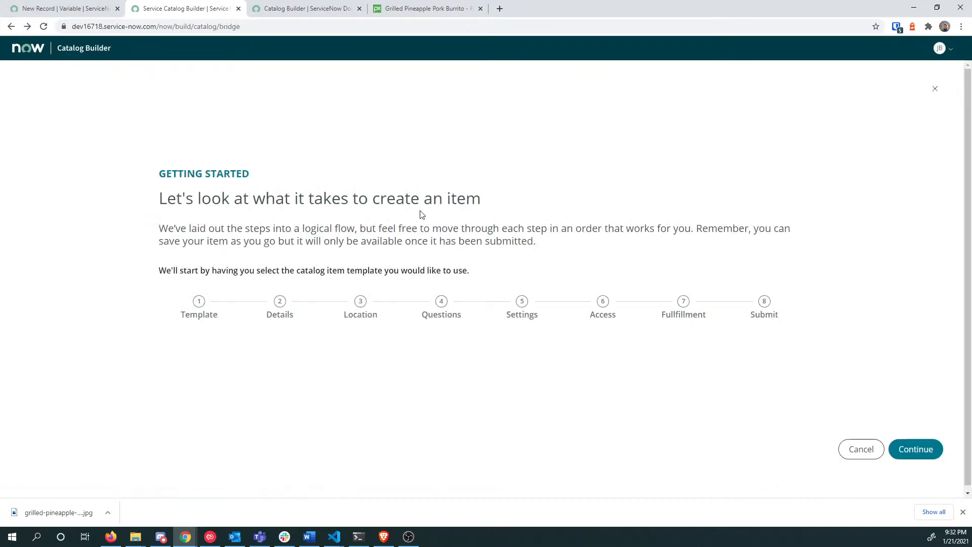
# Step: Select the Lunch Items template and scroll through its details, location and questions preview
pyautogui.click(916, 448)
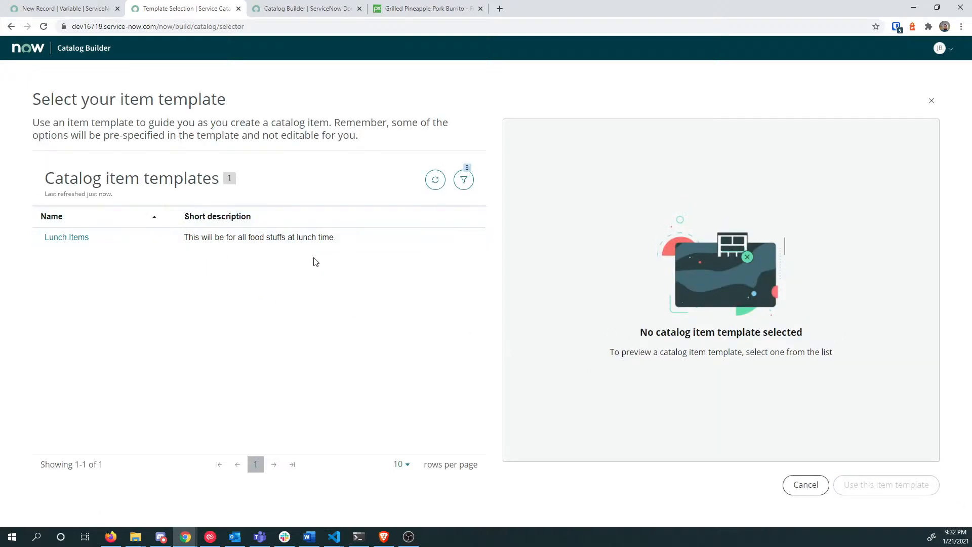
pyautogui.click(84, 241)
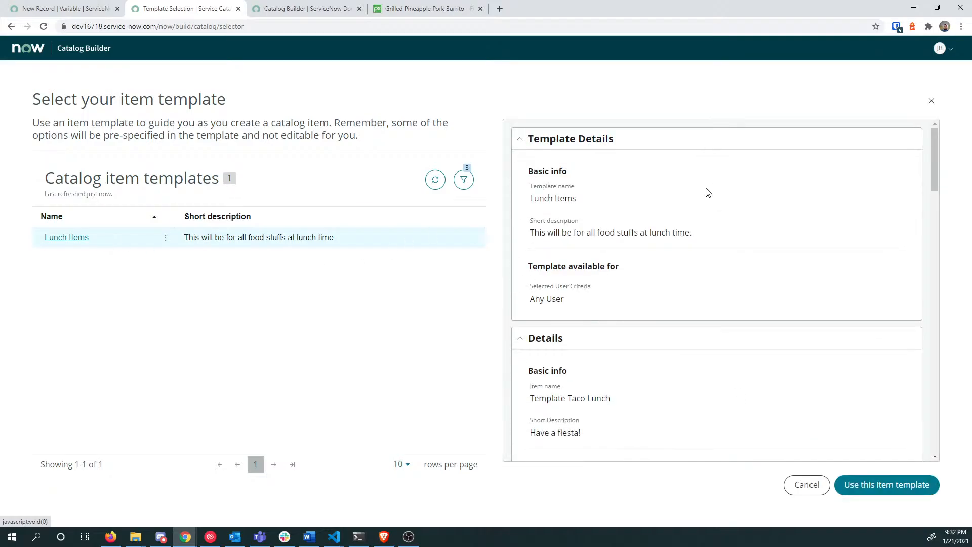
pyautogui.scroll(-1, 697, 165)
pyautogui.scroll(1, 687, 143)
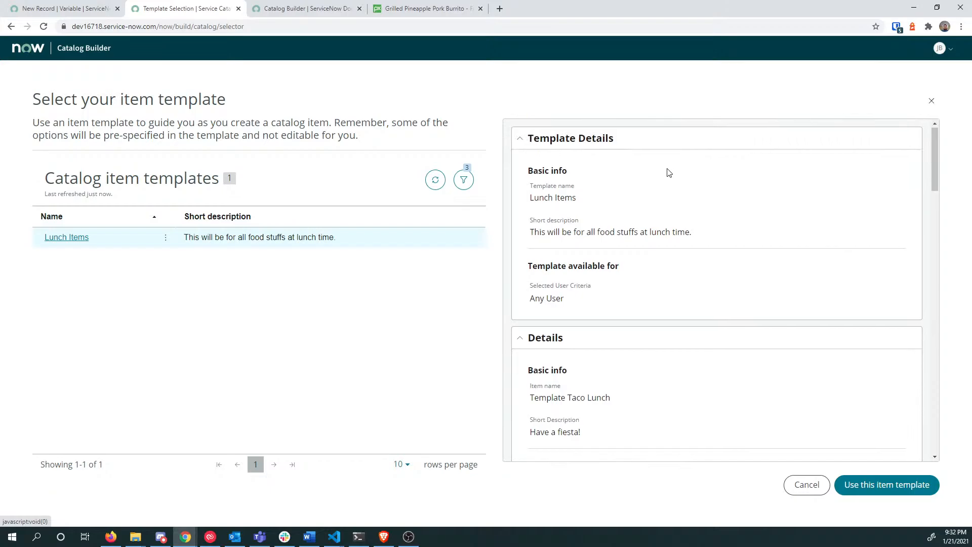
pyautogui.scroll(-6, 668, 174)
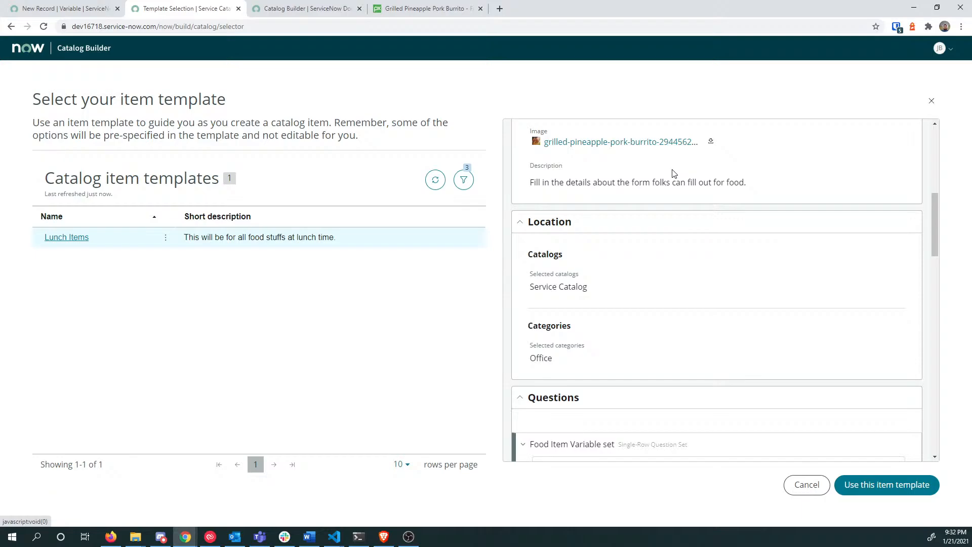
pyautogui.scroll(-4, 674, 174)
pyautogui.scroll(-3, 674, 174)
pyautogui.scroll(11, 674, 173)
pyautogui.scroll(1, 673, 174)
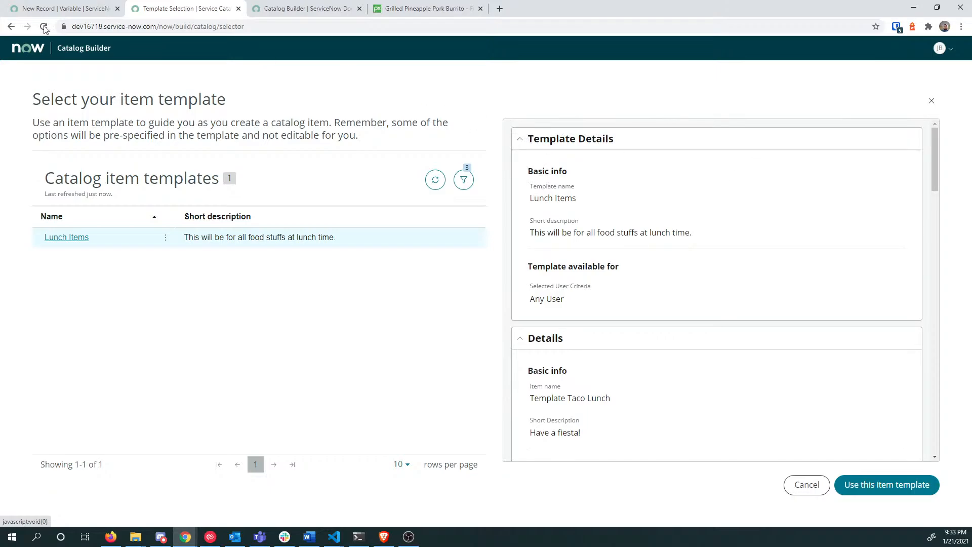
# Step: Open the Users list by entering sys_user.list in the ServiceNow navigator
pyautogui.click(61, 9)
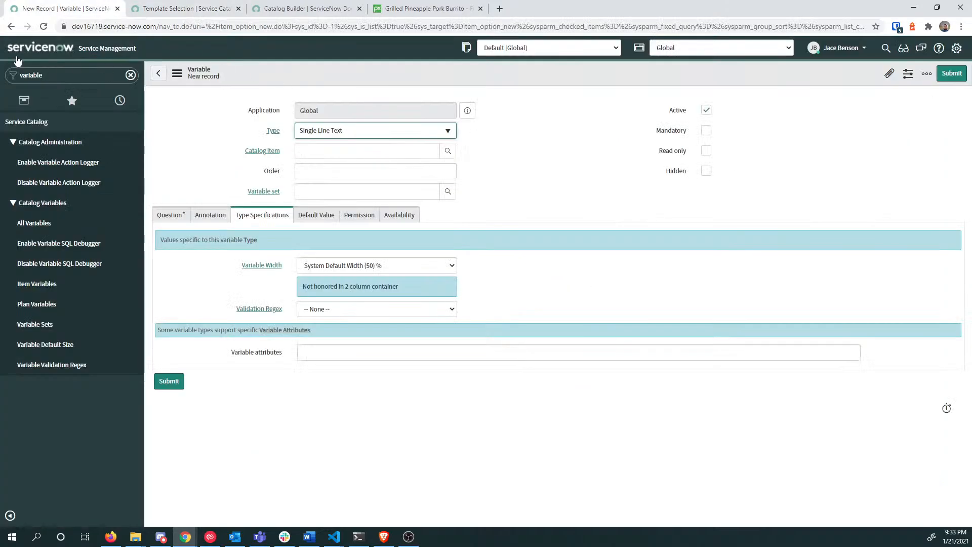
pyautogui.click(55, 74)
pyautogui.write('sys_us')
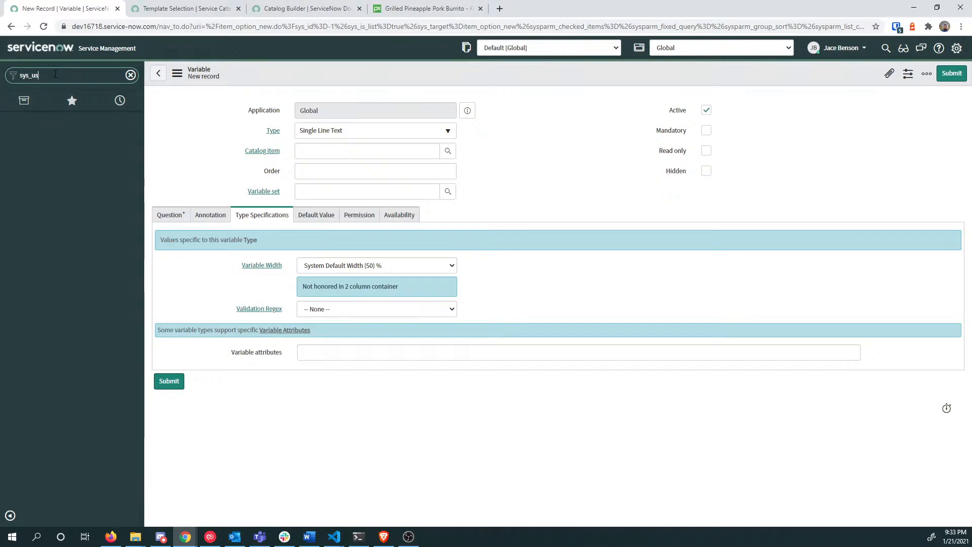
pyautogui.write('er.list')
pyautogui.press('Return')
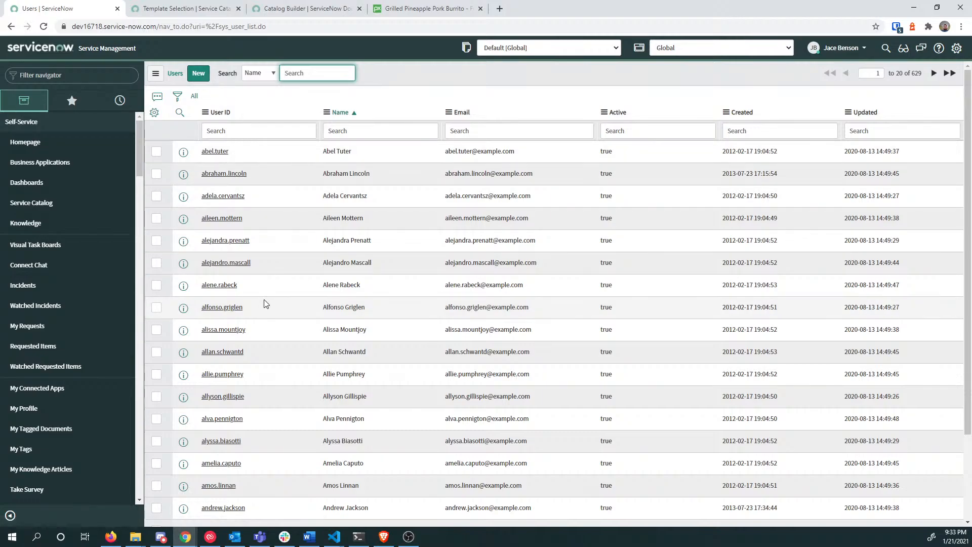
pyautogui.scroll(-2, 248, 296)
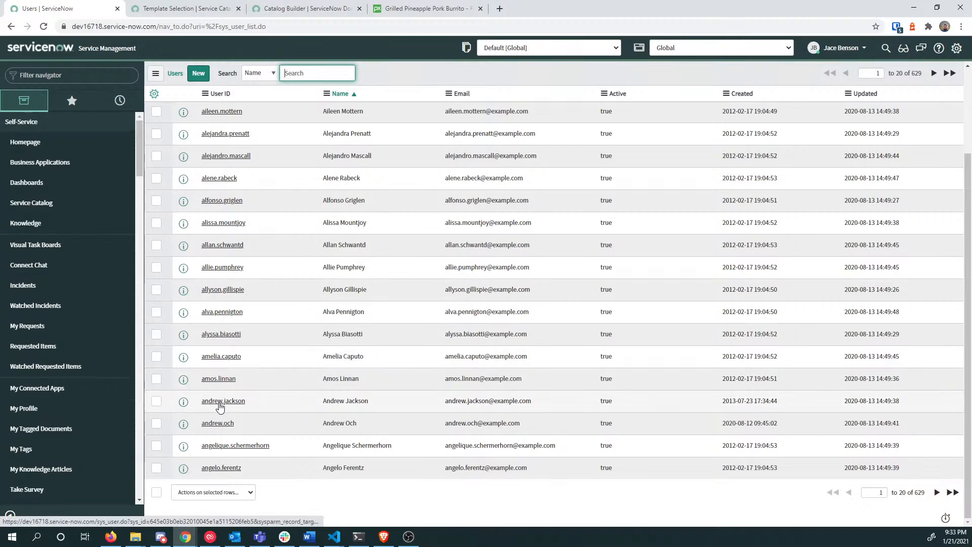
# Step: Open the developer's user record, copy the user ID, and review its 30 roles, including itil and template_editor
pyautogui.click(219, 424)
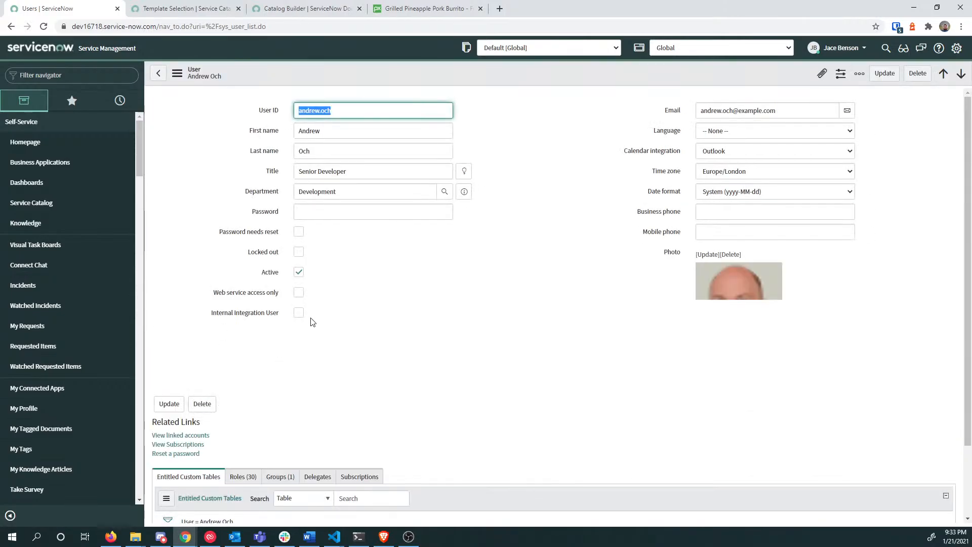
pyautogui.moveTo(362, 110); pyautogui.dragTo(284, 110)
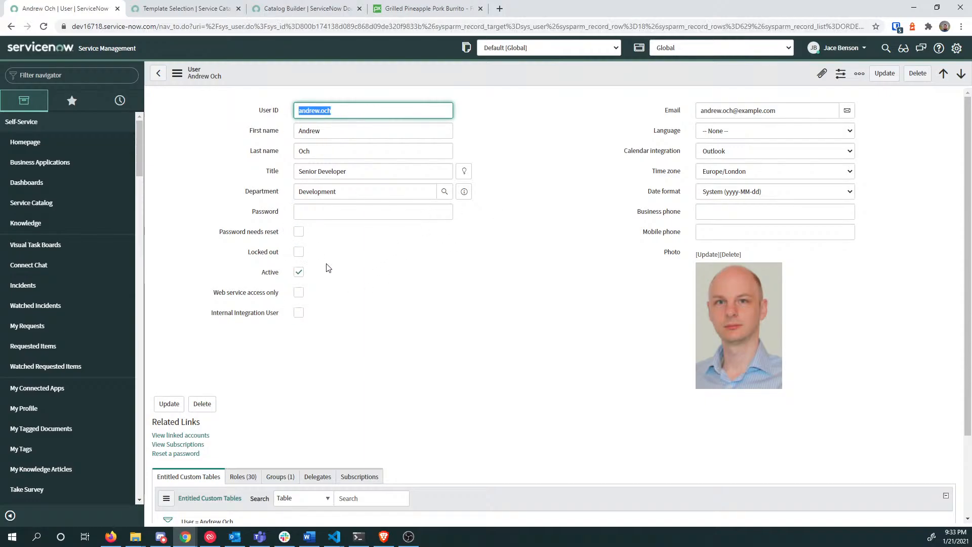
pyautogui.scroll(-2, 354, 273)
pyautogui.click(243, 375)
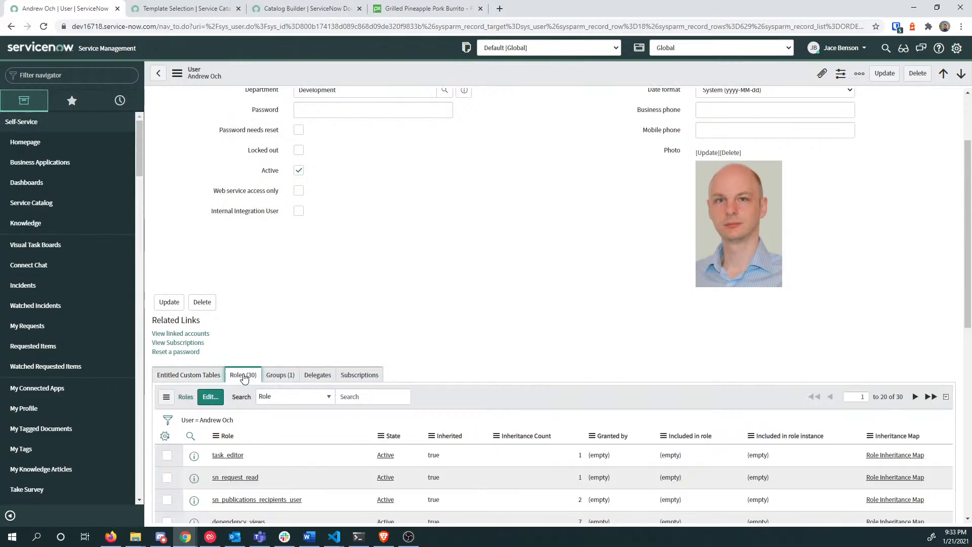
pyautogui.scroll(-8, 306, 409)
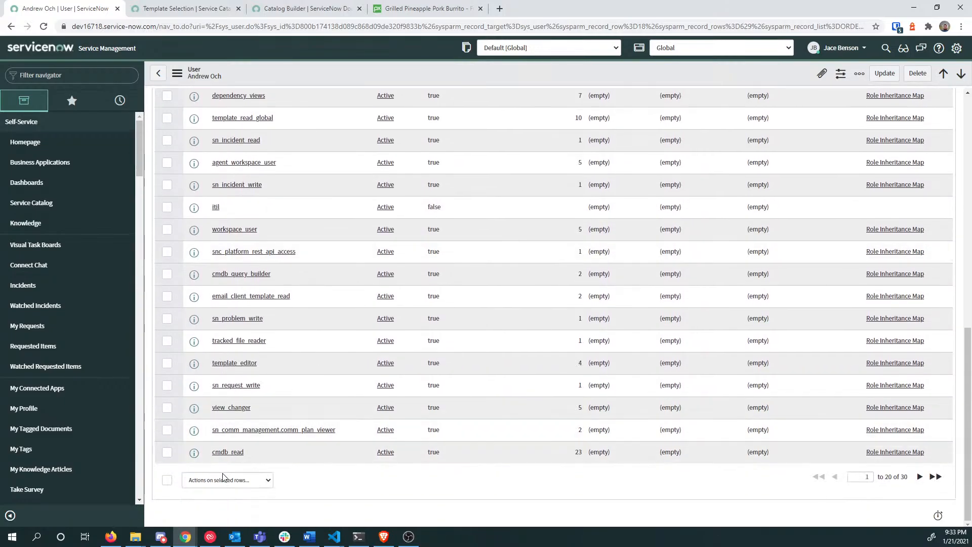
pyautogui.scroll(5, 283, 435)
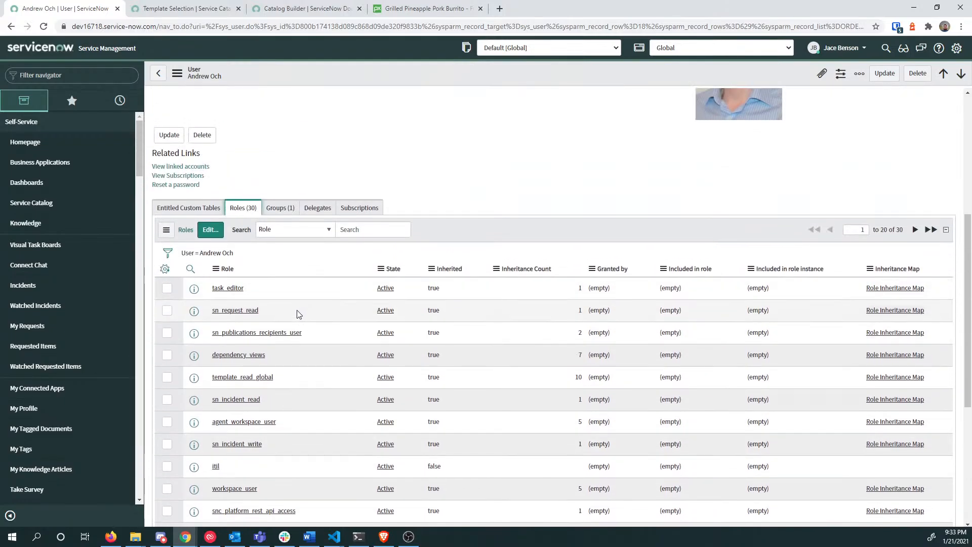
pyautogui.scroll(5, 298, 315)
pyautogui.moveTo(343, 110); pyautogui.dragTo(226, 110)
pyautogui.hotkey('ctrl', 'c')
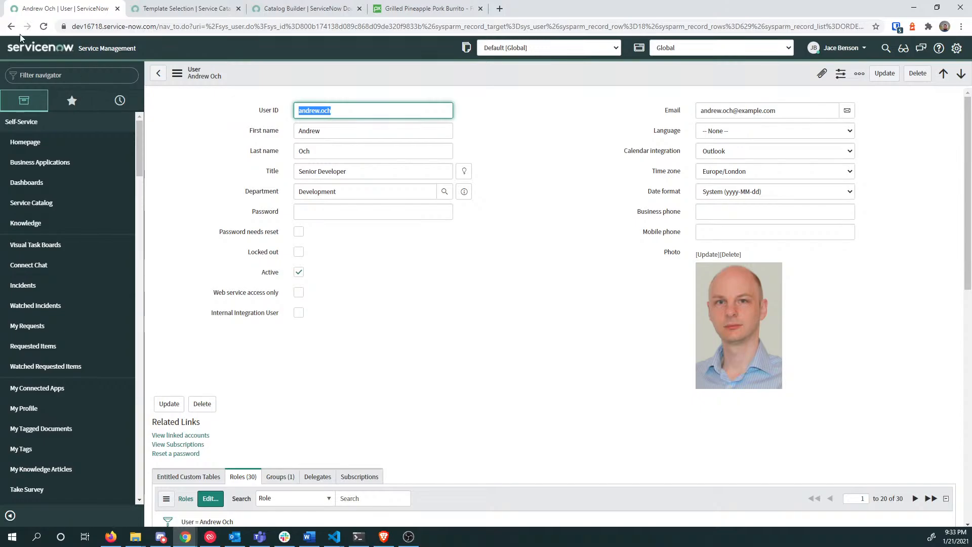
# Step: Impersonate the developer by pasting their user ID into the impersonation list
pyautogui.click(838, 47)
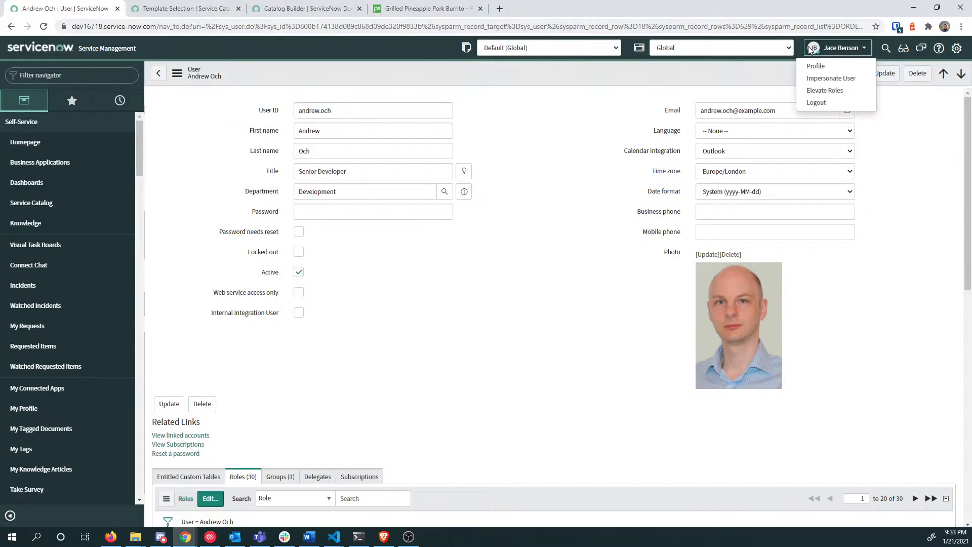
pyautogui.click(827, 75)
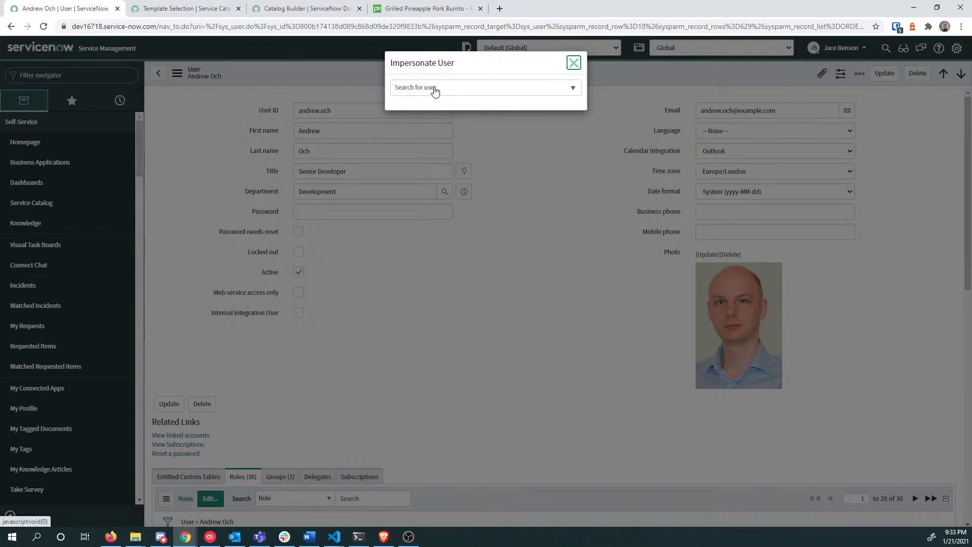
pyautogui.click(506, 87)
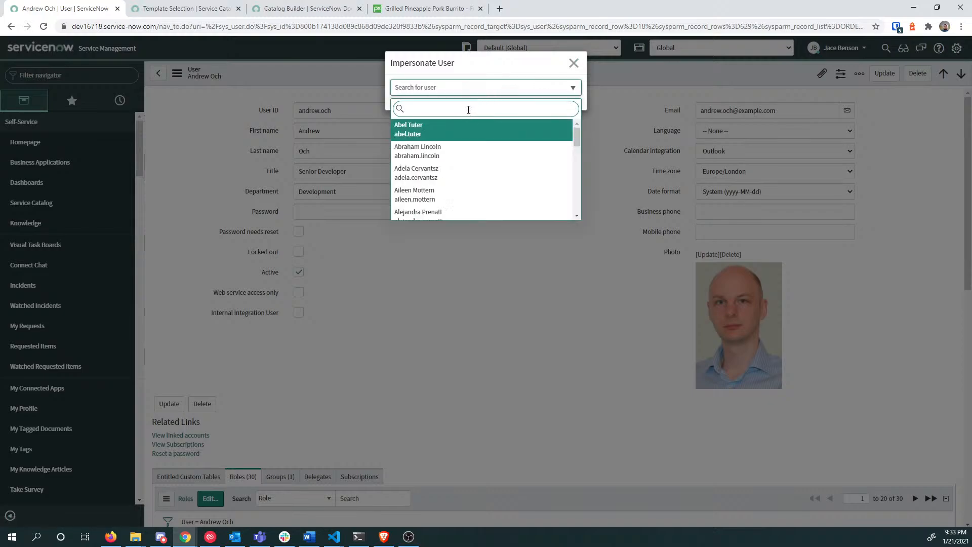
pyautogui.hotkey('ctrl', 'v')
pyautogui.press('Return')
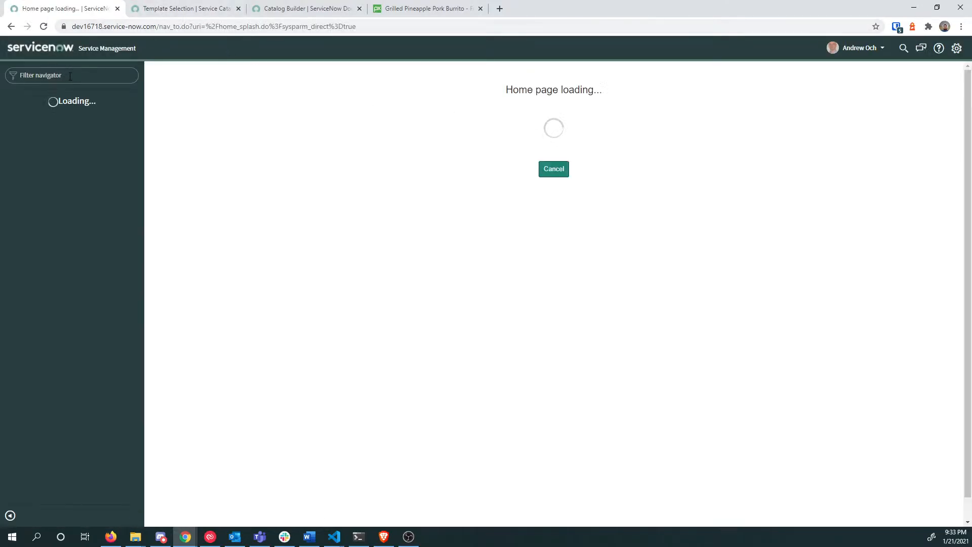
# Step: Search the navigator for 'catalog bu', clear it, and end the impersonation as administrator
pyautogui.click(71, 76)
pyautogui.write('c')
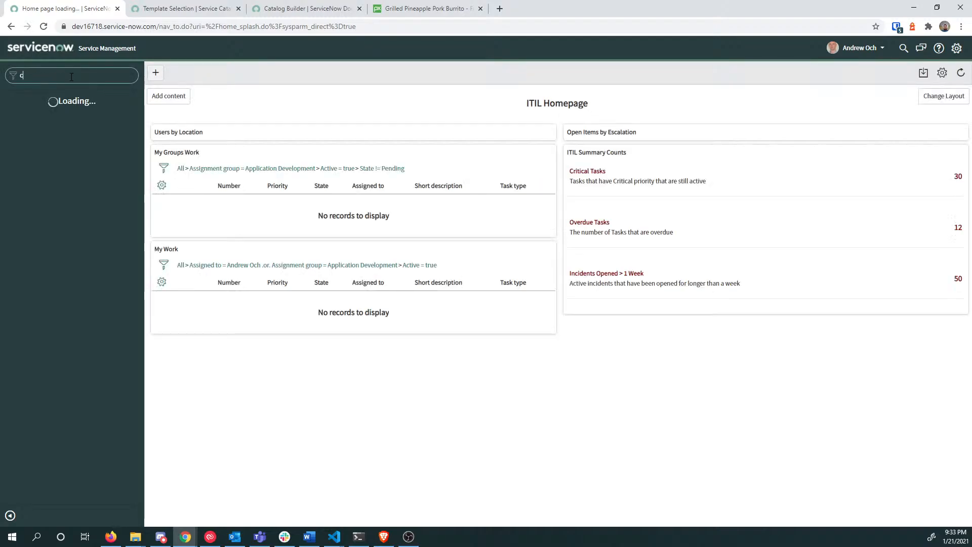
pyautogui.write('atalog bu')
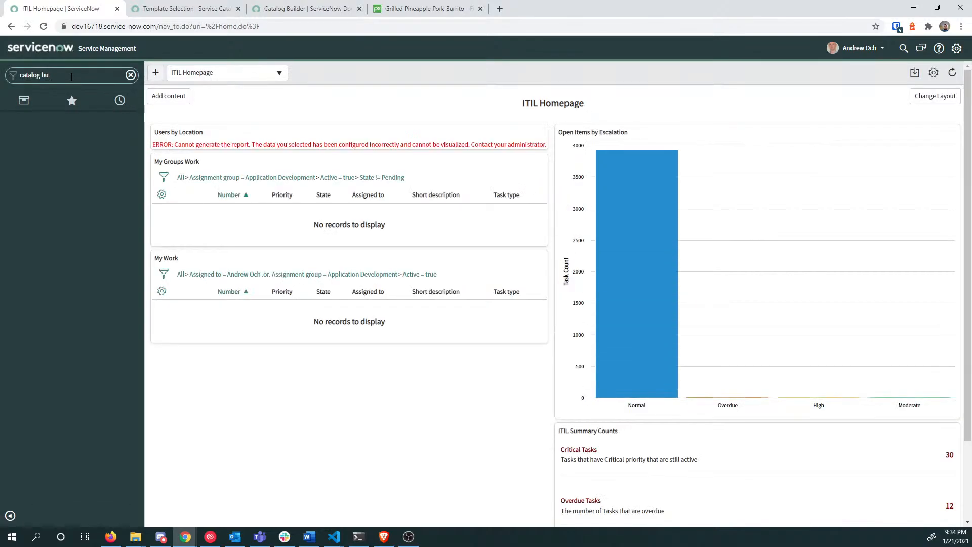
pyautogui.hotkey('ctrl', 'a')
pyautogui.press('BackSpace')
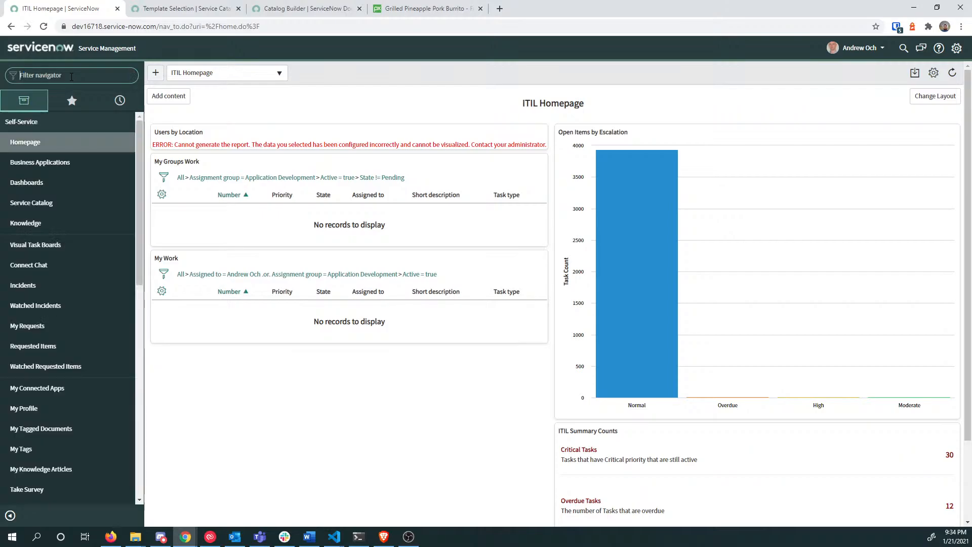
pyautogui.click(860, 49)
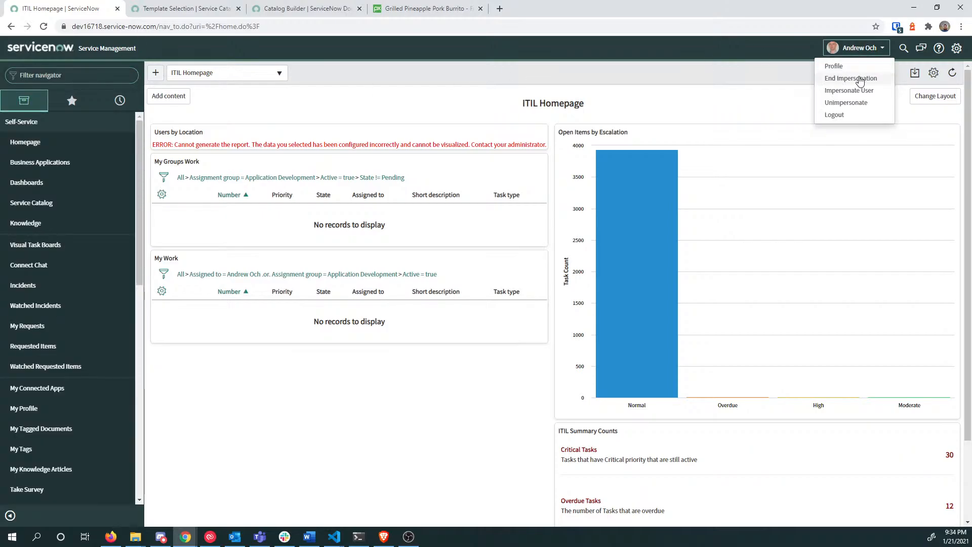
pyautogui.click(859, 79)
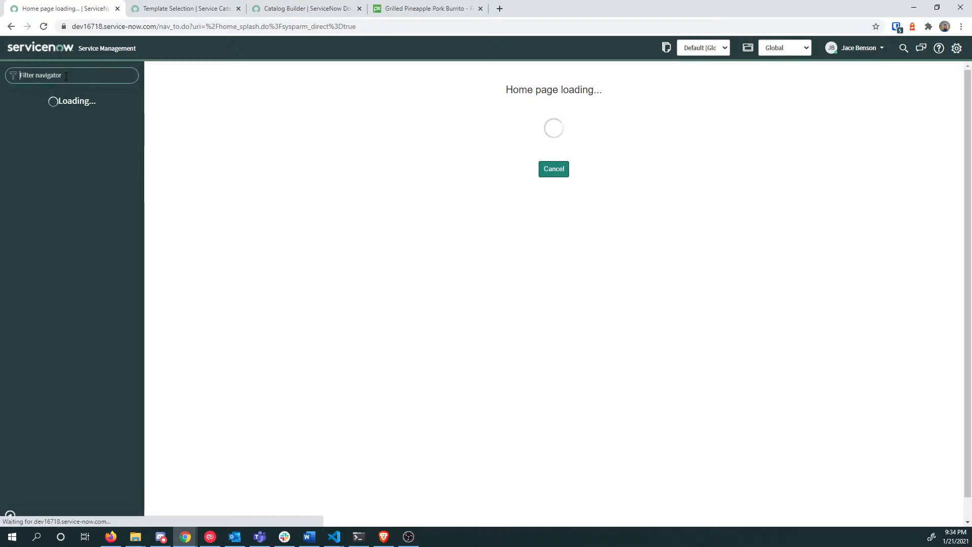
# Step: Edit the Service Catalog menu record and copy the Catalog Builder module's catalog_builder_editor role
pyautogui.click(66, 76)
pyautogui.write('ca')
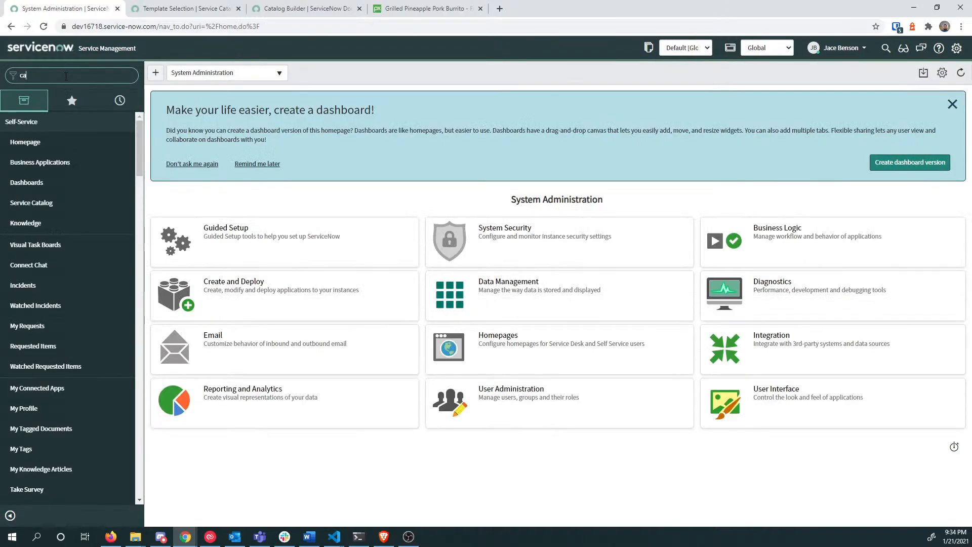
pyautogui.write('talog b')
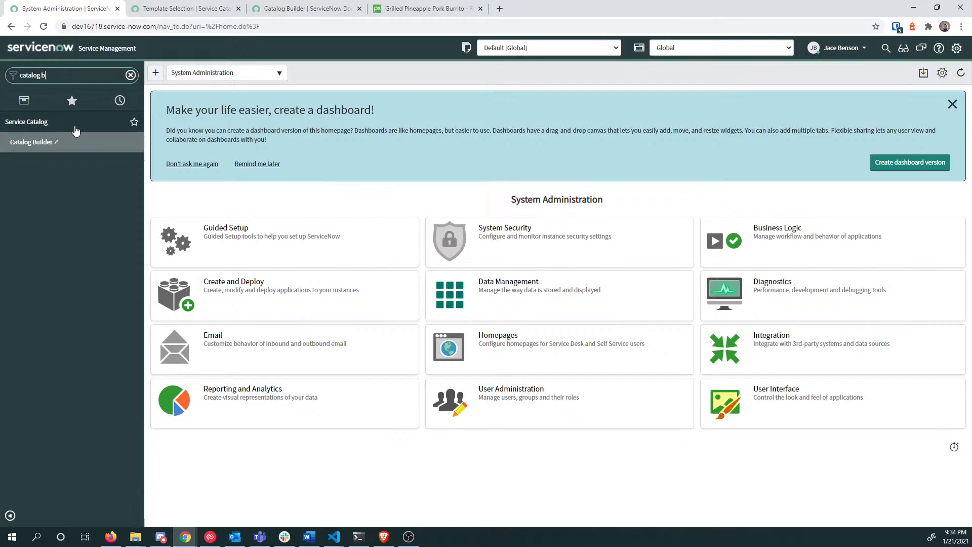
pyautogui.rightClick(78, 124)
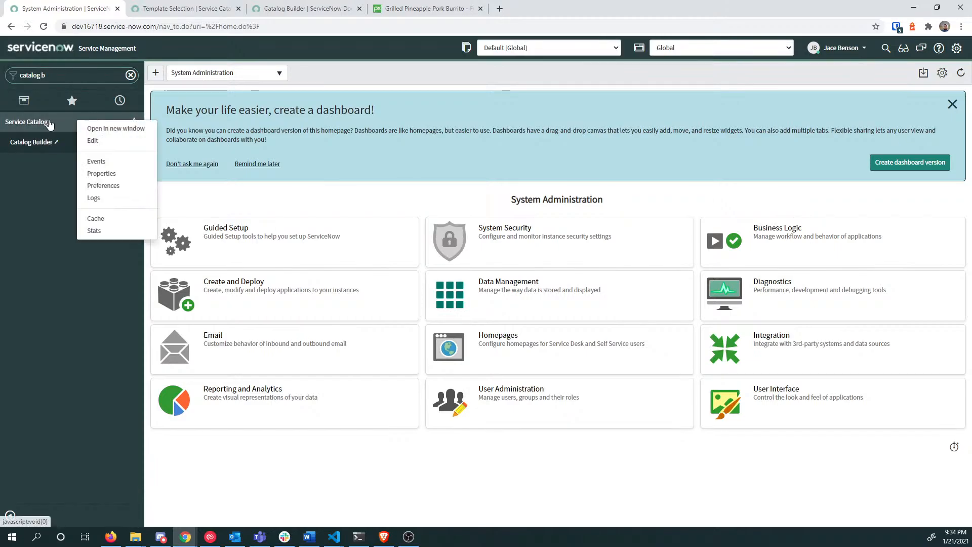
pyautogui.click(96, 142)
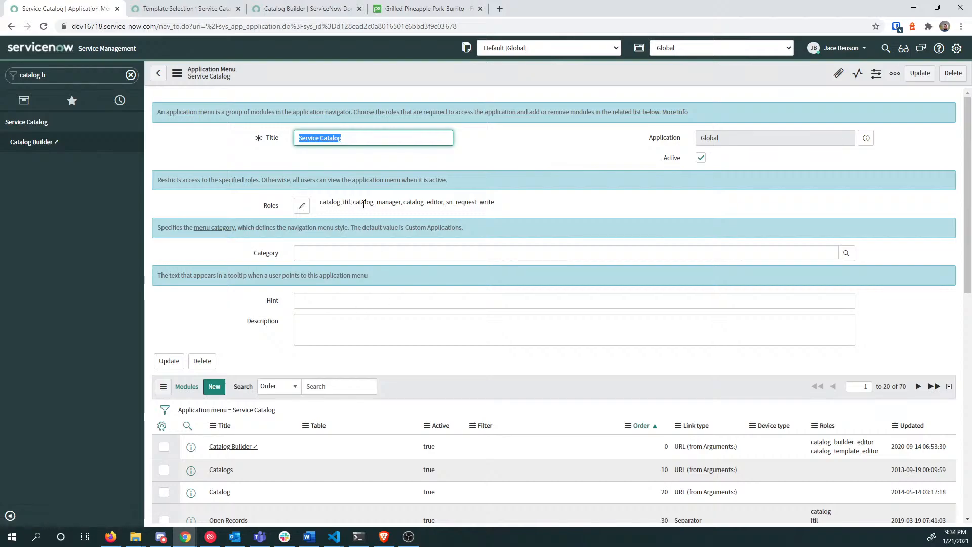
pyautogui.scroll(-2, 341, 355)
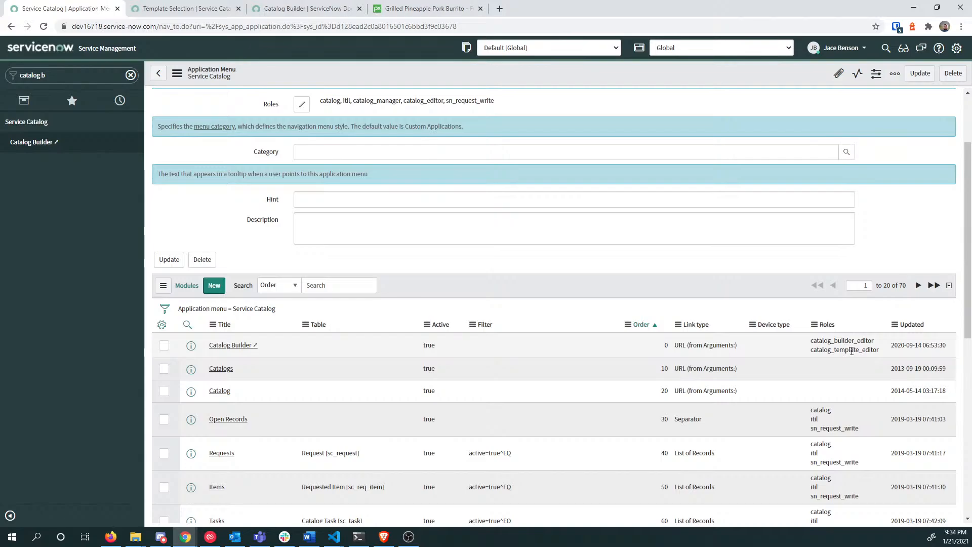
pyautogui.moveTo(810, 352); pyautogui.dragTo(878, 347)
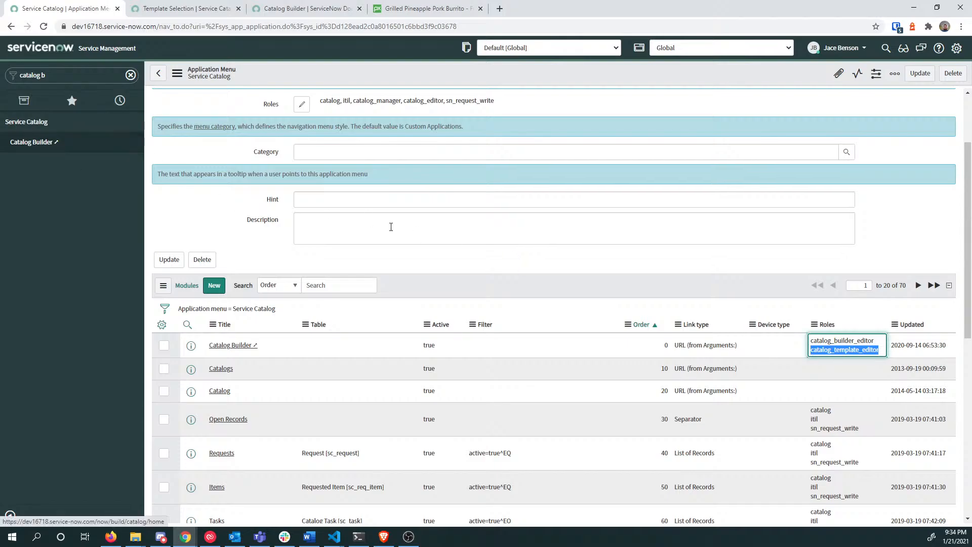
pyautogui.moveTo(875, 341); pyautogui.dragTo(810, 341)
pyautogui.hotkey('ctrl', 'c')
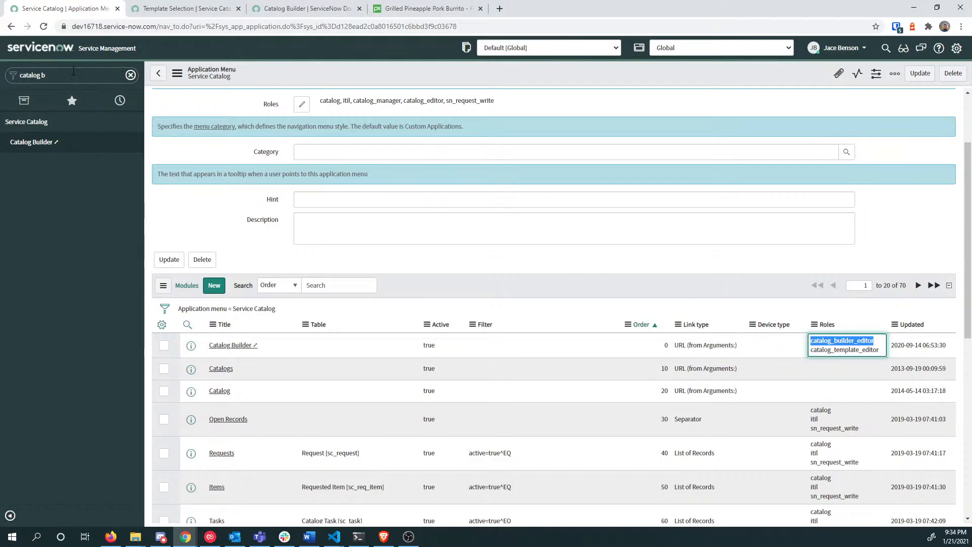
# Step: Replace the navigator search text with sys_user
pyautogui.click(74, 75)
pyautogui.hotkey('ctrl', 'a')
pyautogui.write('sys_user')
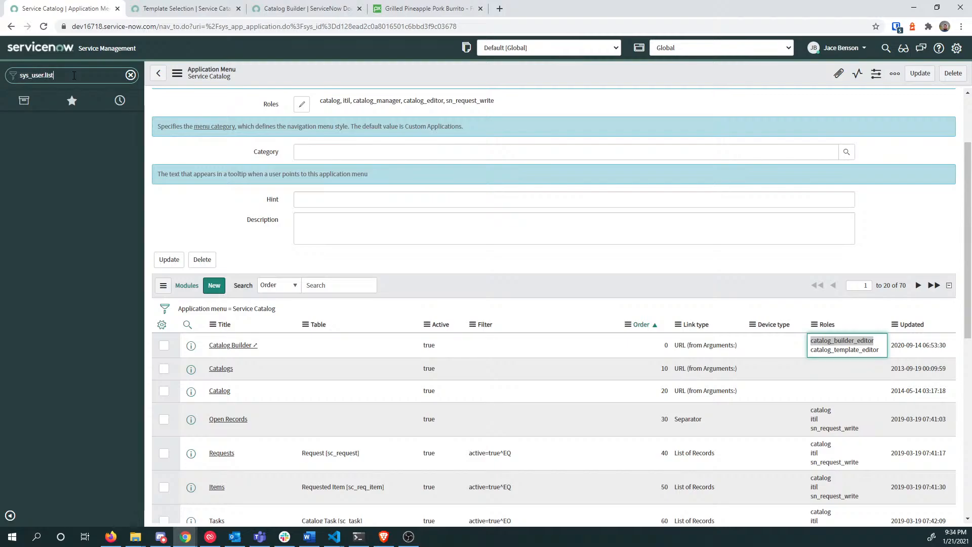
# Step: Open the Users list and filter User ID by *.och to find the developer
pyautogui.press('Return')
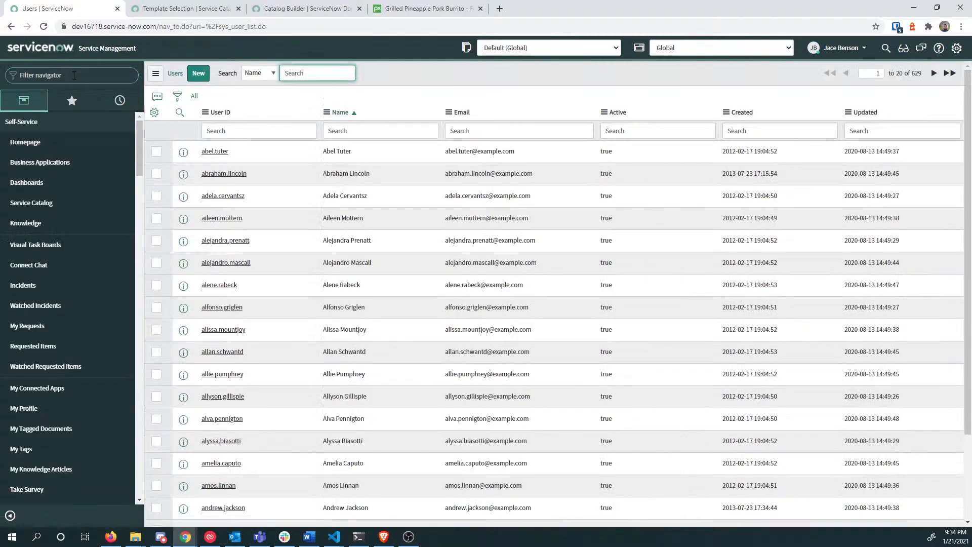
pyautogui.click(263, 130)
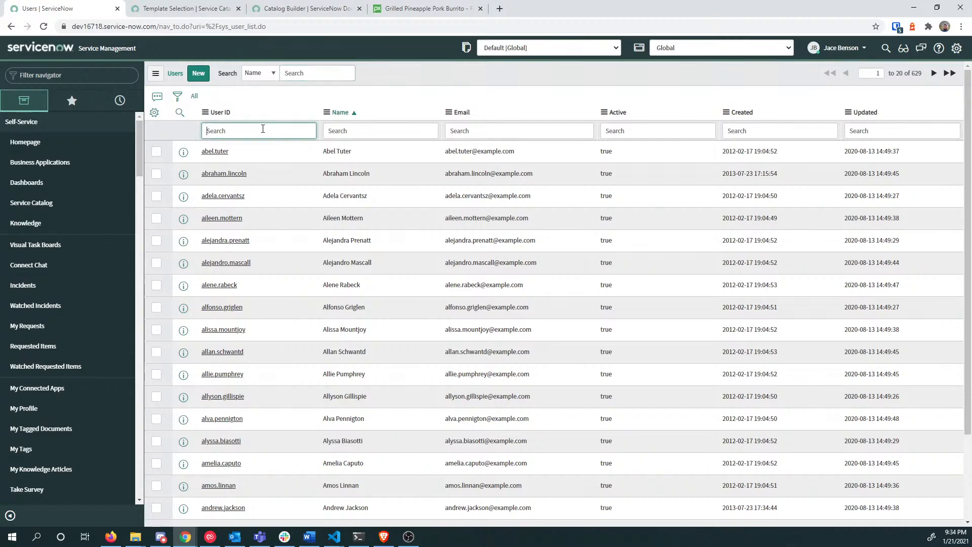
pyautogui.hotkey('ctrl', 'v')
pyautogui.hotkey('ctrl', 'a')
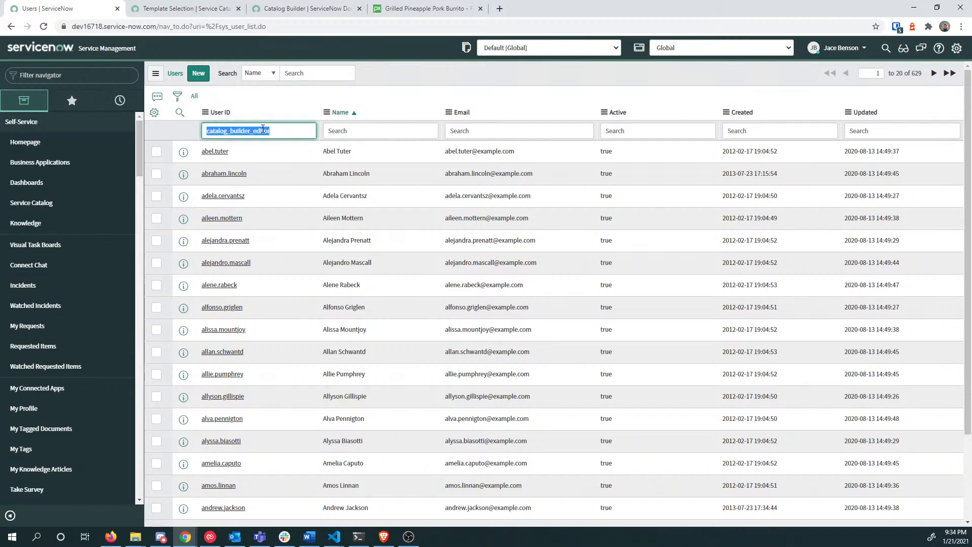
pyautogui.write('ad')
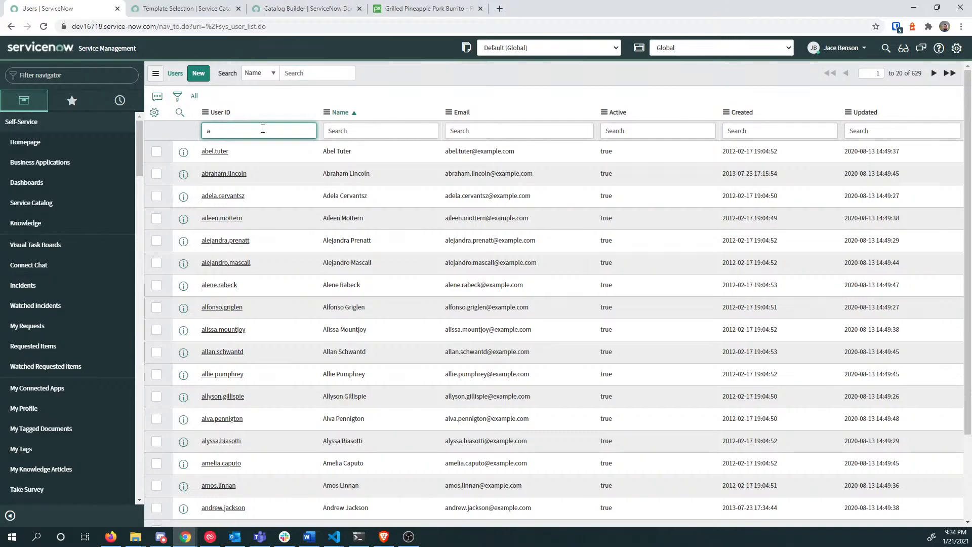
pyautogui.press('BackSpace')
pyautogui.write('*.och')
pyautogui.press('Return')
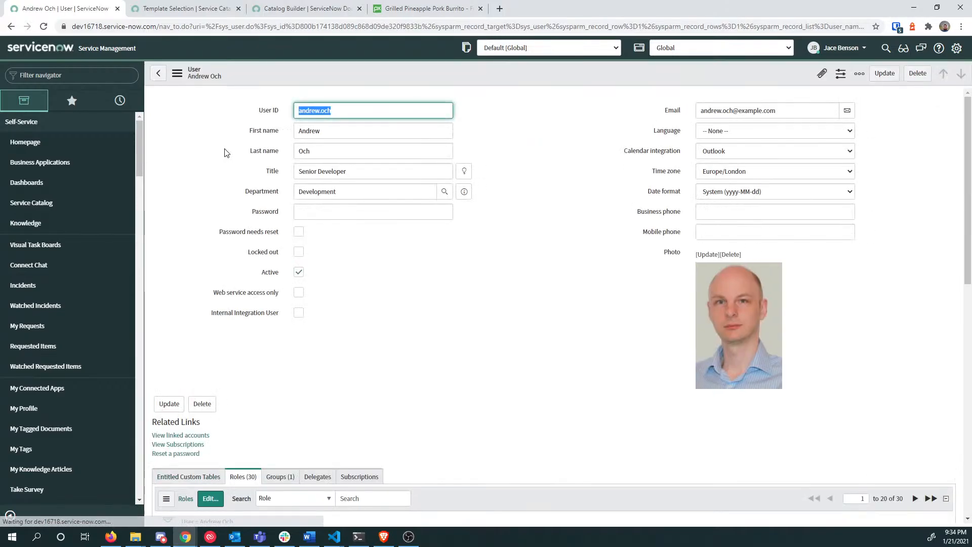
pyautogui.scroll(-4, 482, 254)
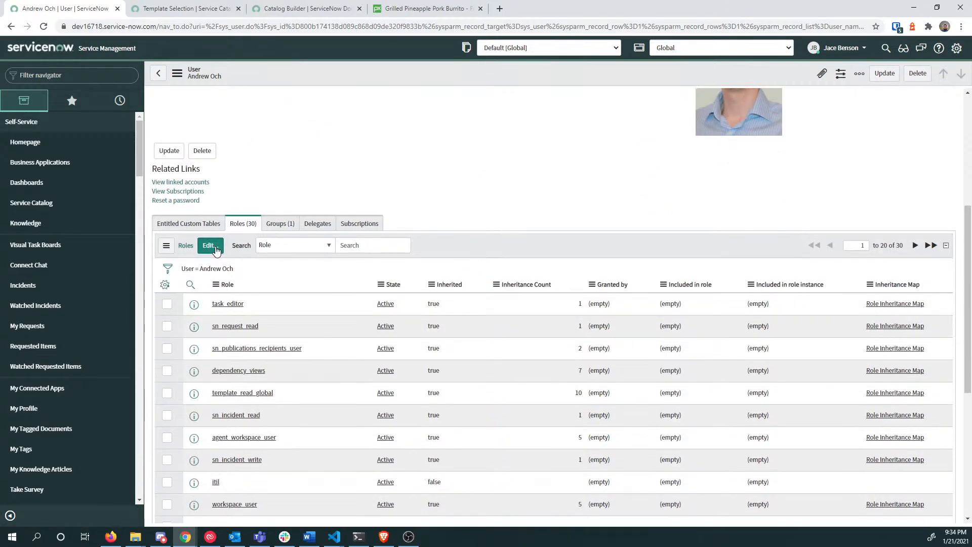
# Step: Add catalog_builder_editor to the developer's Roles List and save
pyautogui.click(211, 246)
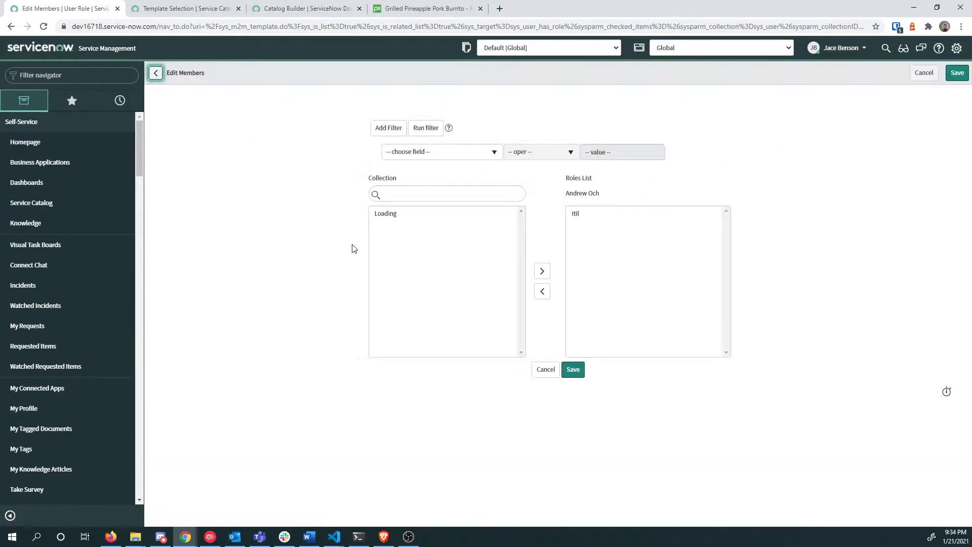
pyautogui.click(414, 195)
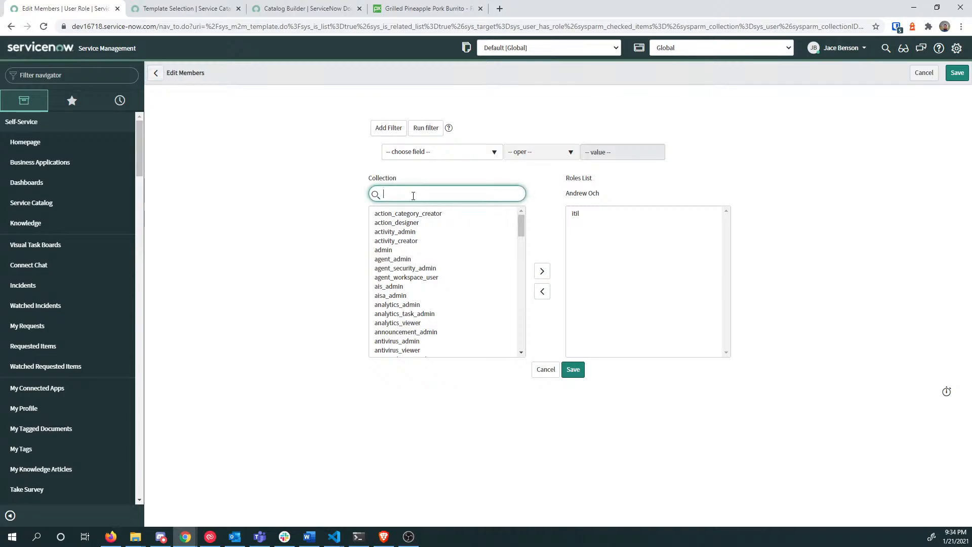
pyautogui.hotkey('ctrl', 'v')
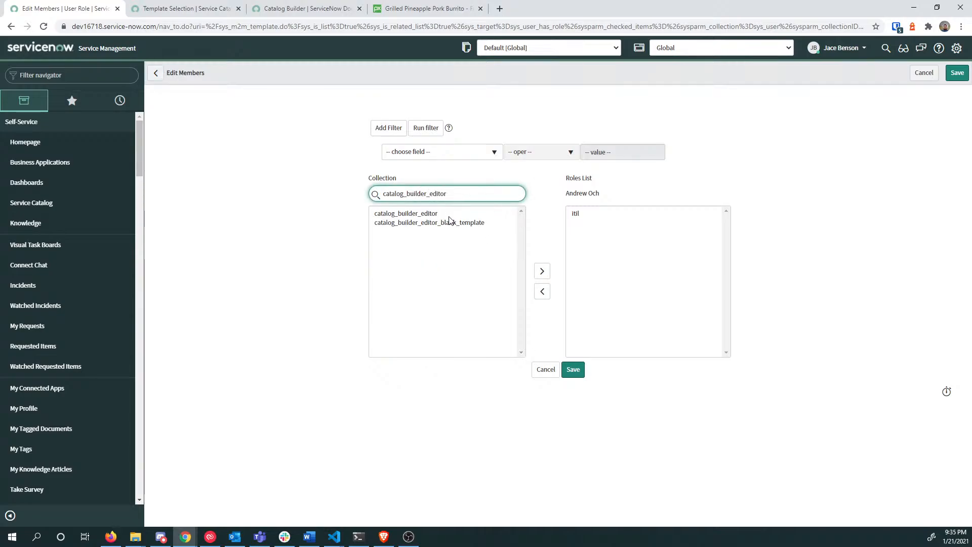
pyautogui.click(450, 215)
pyautogui.doubleClick(449, 215)
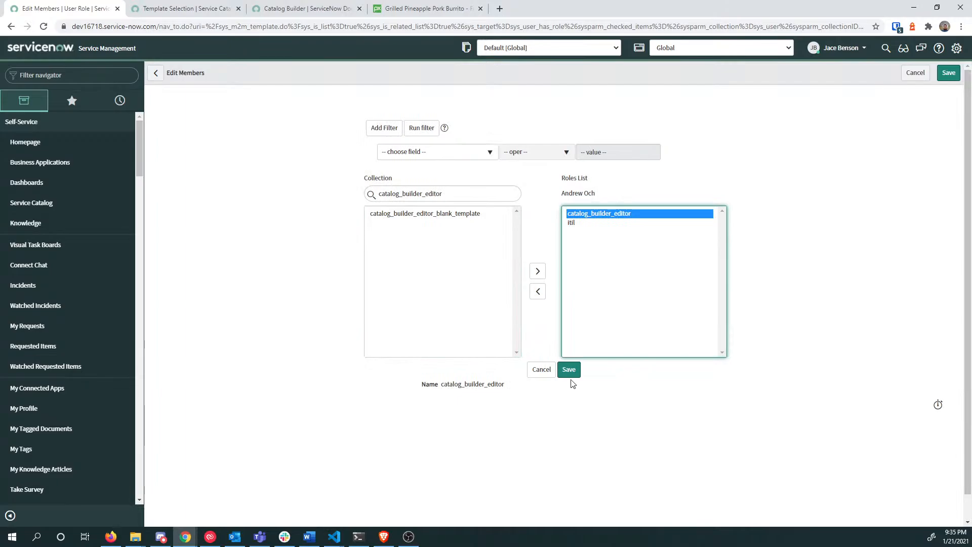
pyautogui.click(568, 369)
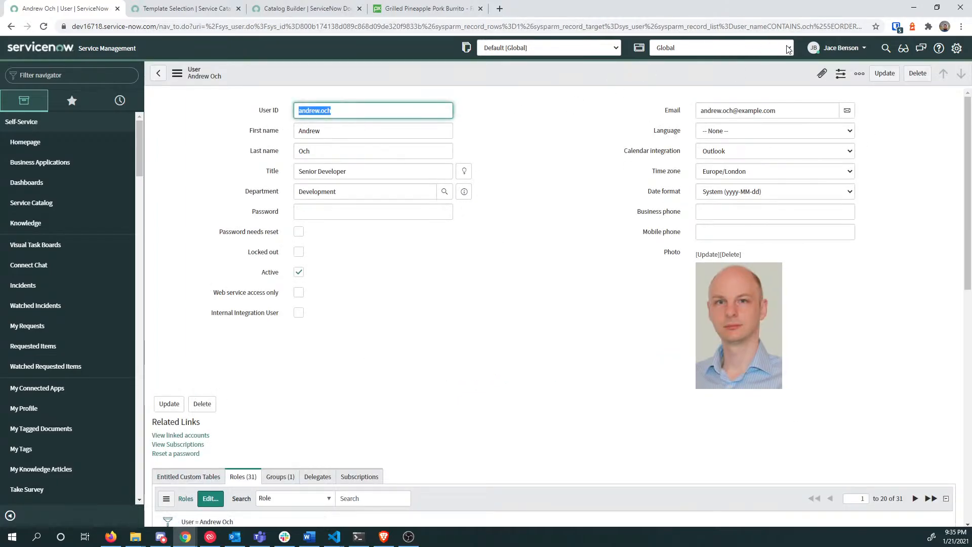
# Step: Impersonate the developer user from the account menu
pyautogui.click(816, 50)
pyautogui.click(818, 79)
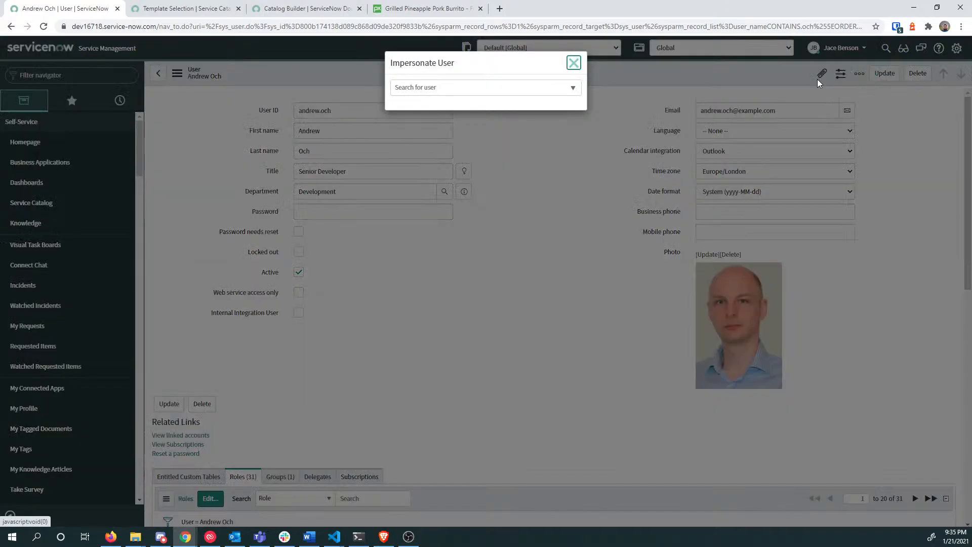
pyautogui.click(414, 90)
pyautogui.click(431, 152)
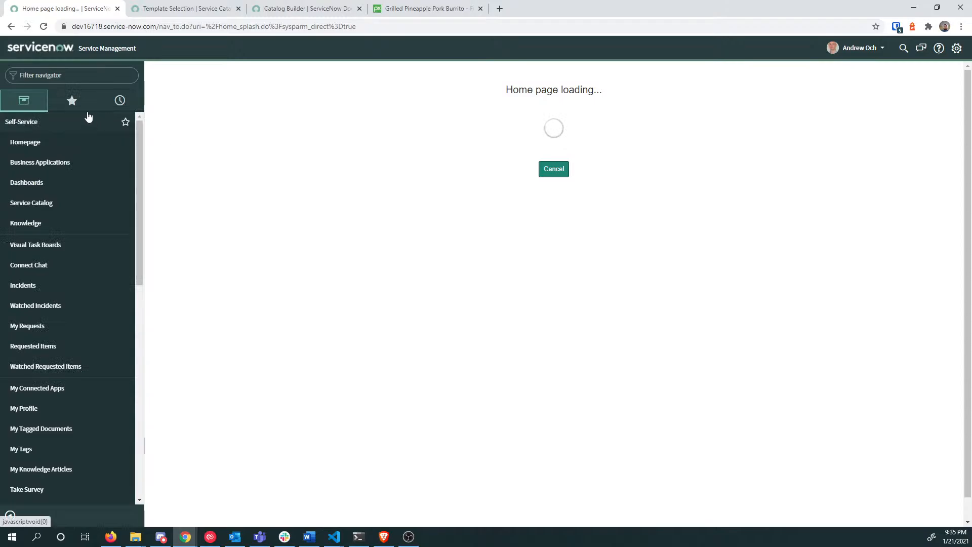
# Step: Filter the navigator for 'builder' and launch Catalog Builder
pyautogui.click(54, 75)
pyautogui.write('build')
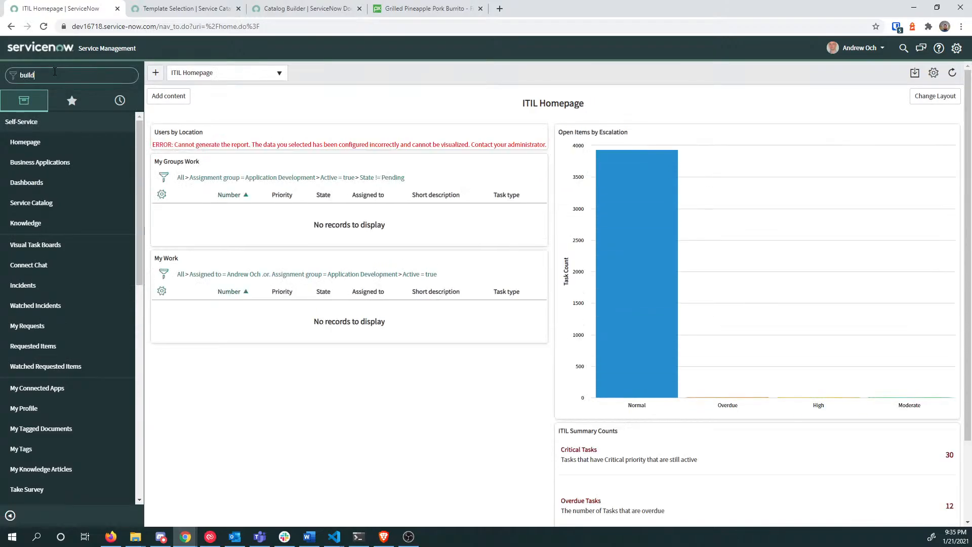
pyautogui.write('er')
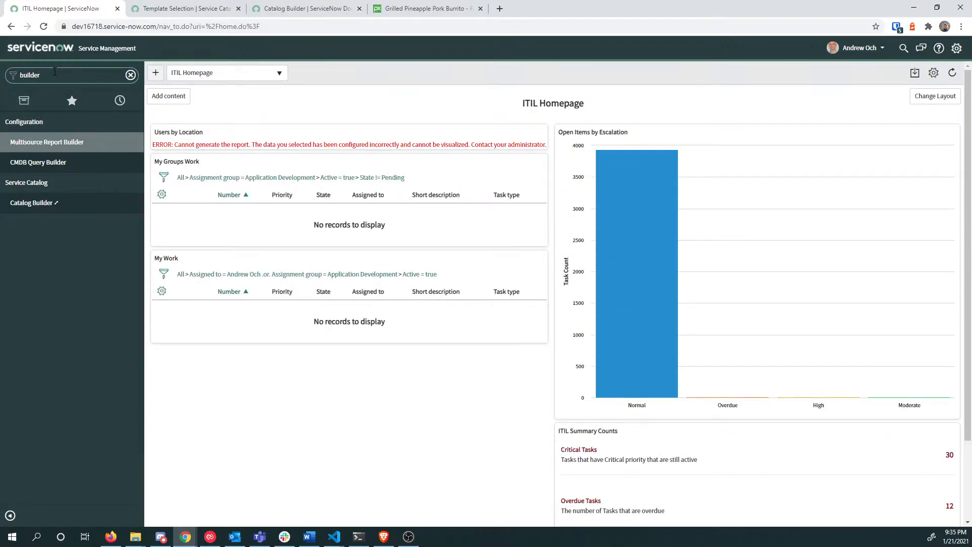
pyautogui.click(43, 204)
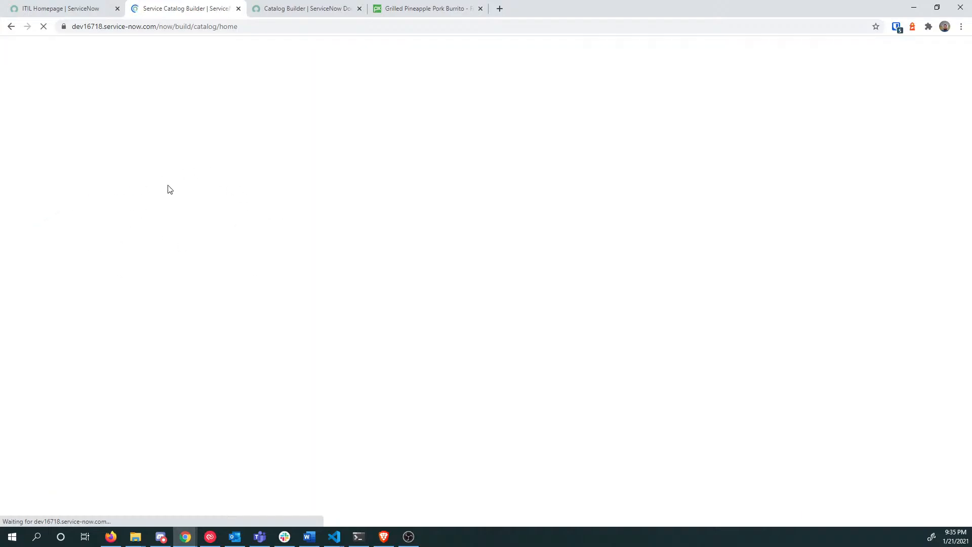
# Step: Close the burrito page and try opening the Model3 Example and Desk Set Up catalog items
pyautogui.click(480, 8)
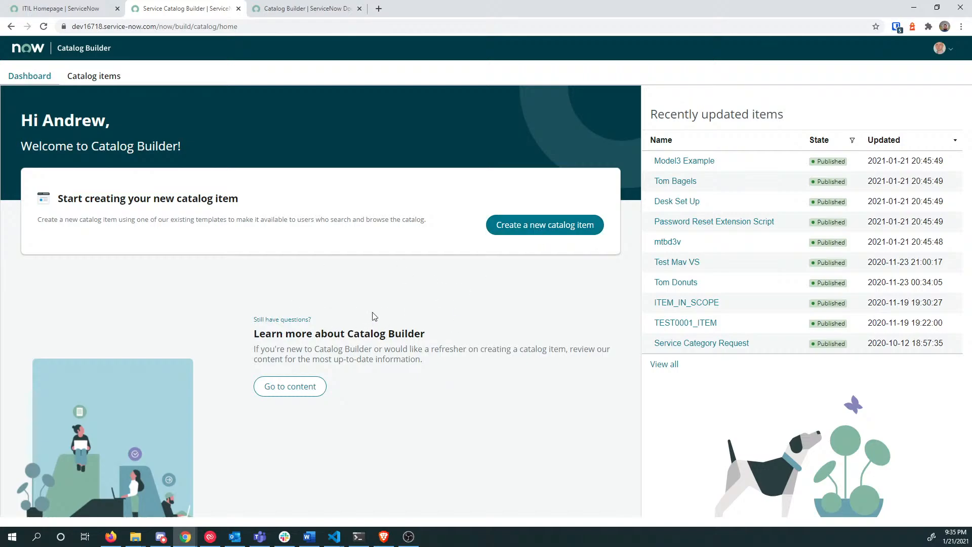
pyautogui.click(81, 76)
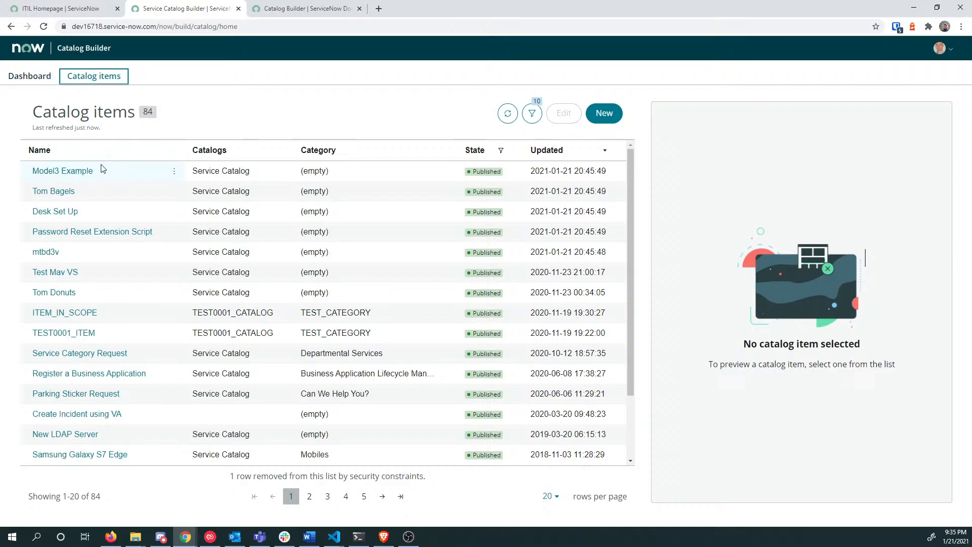
pyautogui.click(102, 171)
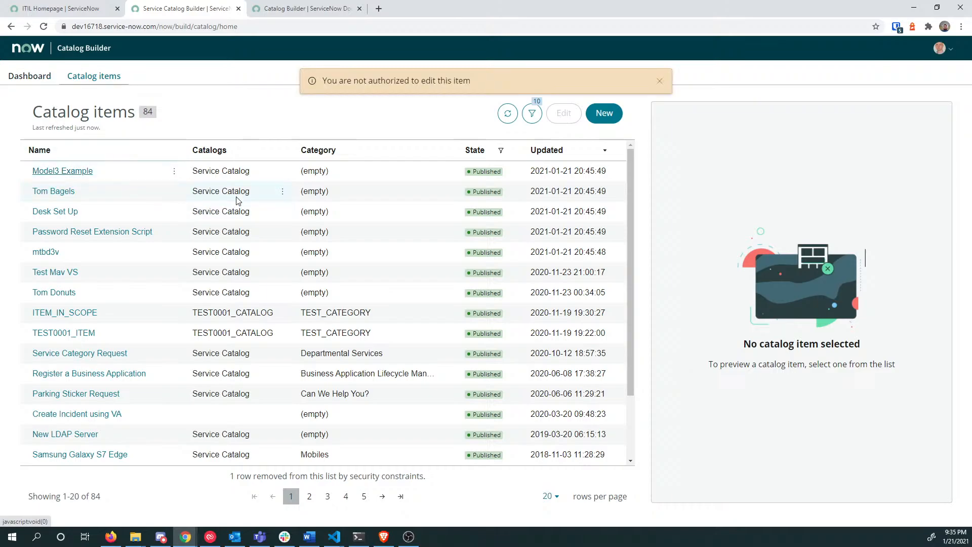
pyautogui.click(102, 210)
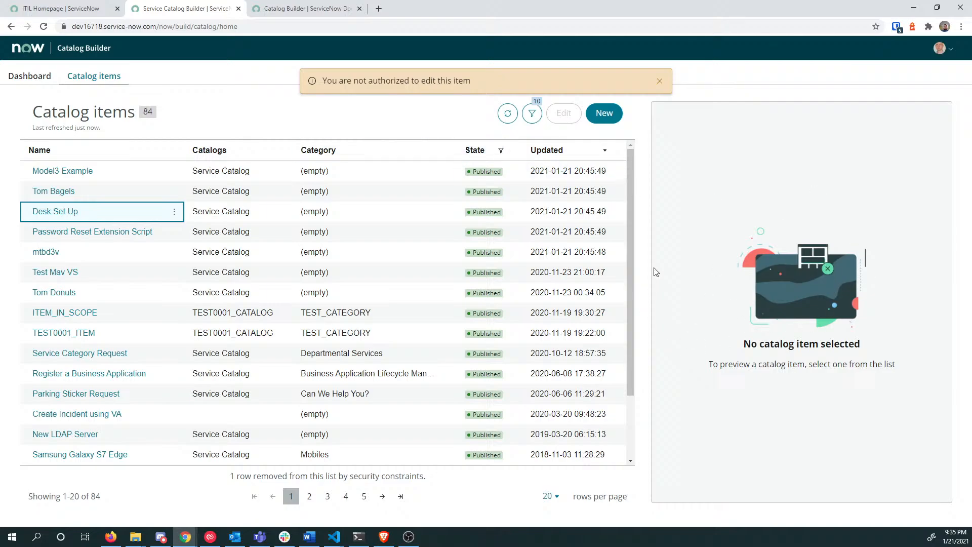
pyautogui.click(174, 213)
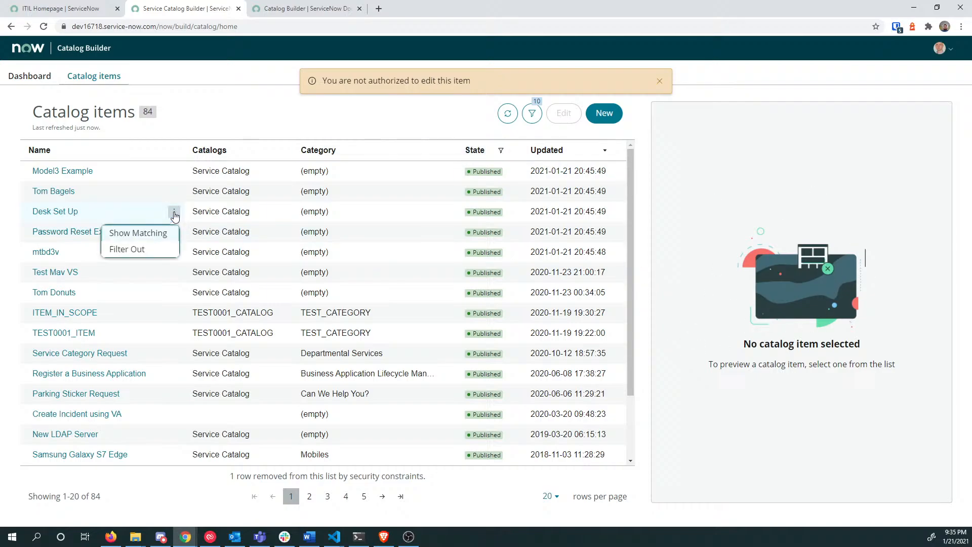
pyautogui.click(15, 77)
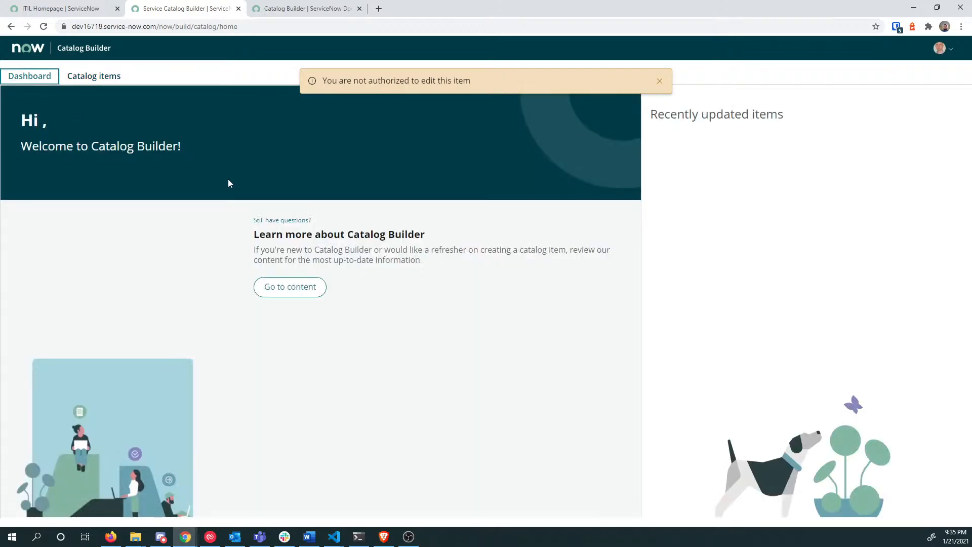
pyautogui.click(104, 76)
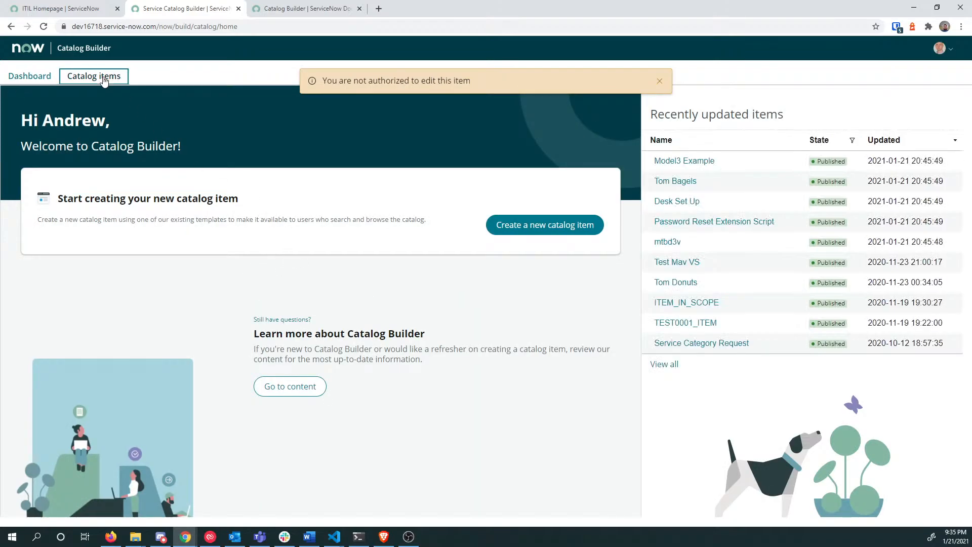
# Step: Inspect the filter menus for Model3 Example's name and catalog values, then return to the dashboard
pyautogui.click(175, 171)
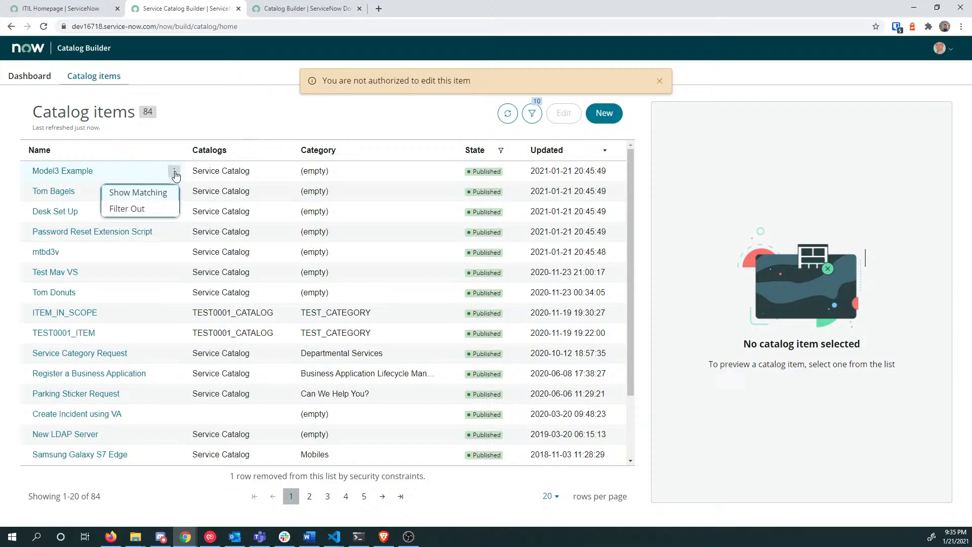
pyautogui.click(277, 173)
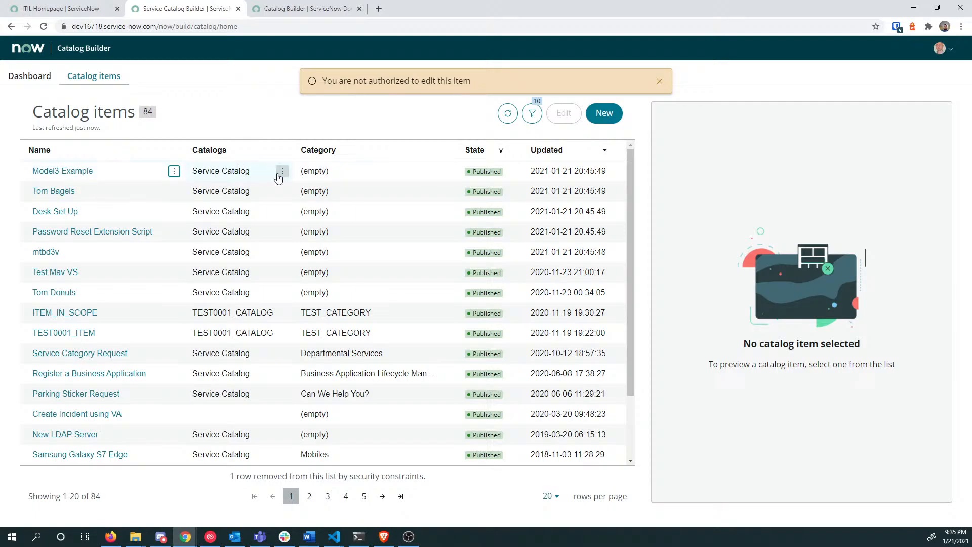
pyautogui.rightClick(261, 172)
pyautogui.click(271, 171)
pyautogui.rightClick(342, 170)
pyautogui.click(344, 169)
pyautogui.rightClick(274, 174)
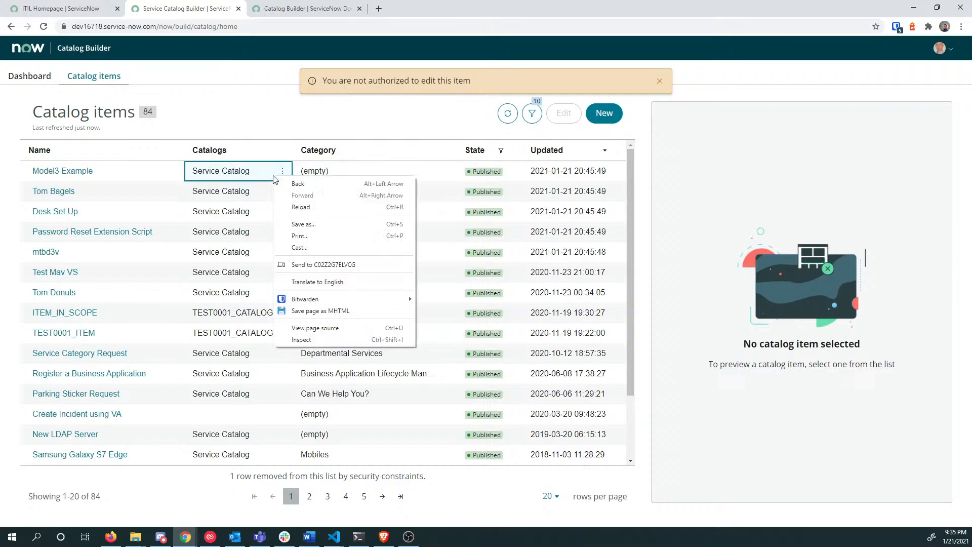
pyautogui.click(270, 129)
pyautogui.click(282, 171)
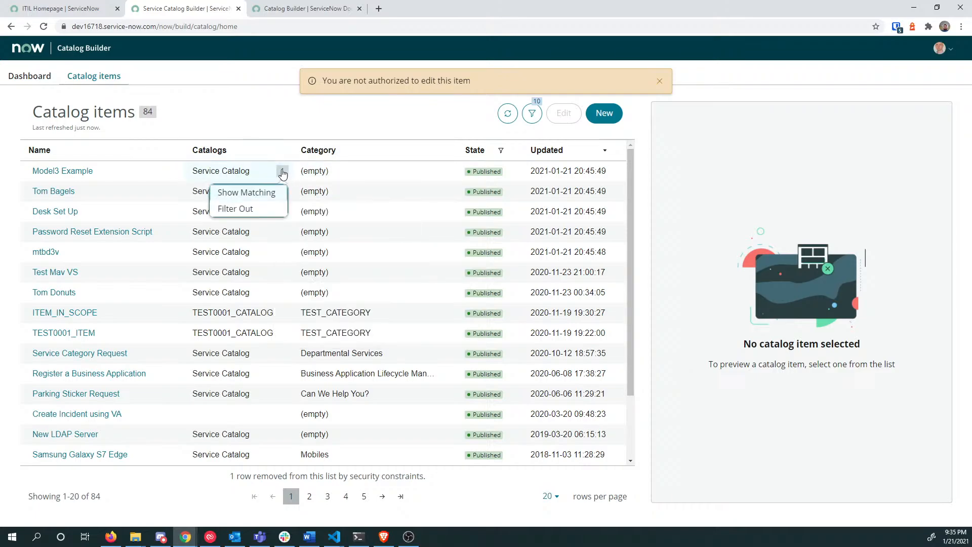
pyautogui.click(199, 117)
pyautogui.click(47, 77)
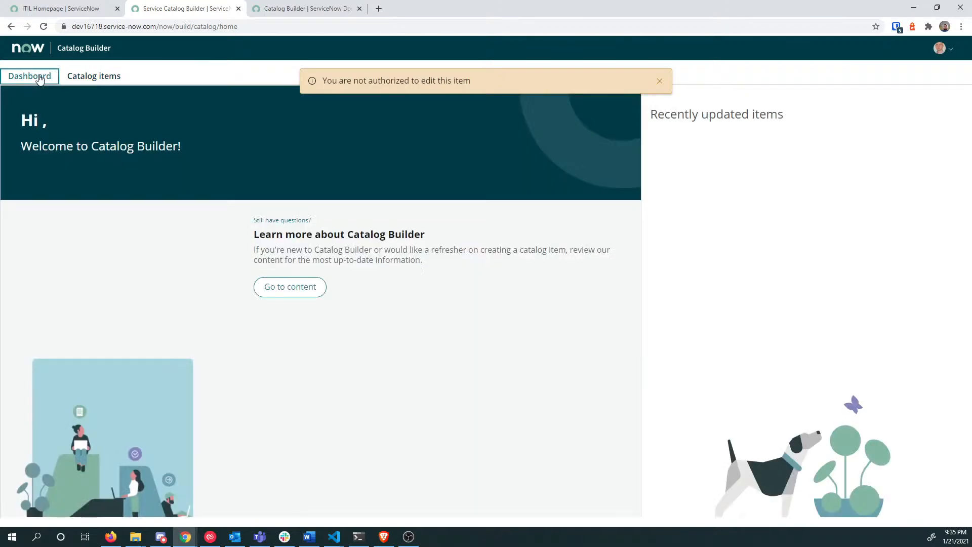
# Step: Start a new catalog item from the Lunch Items template, prefilled as Template Taco Lunch
pyautogui.click(537, 222)
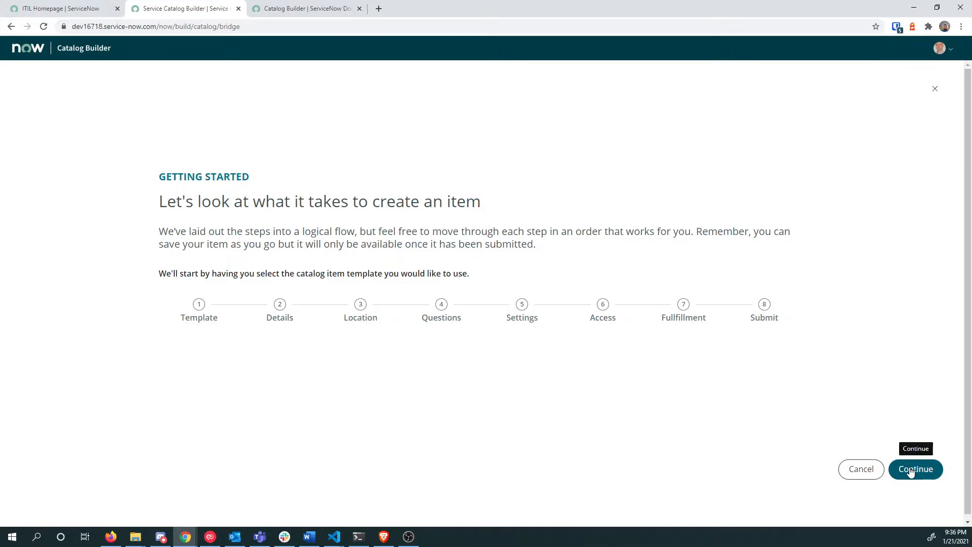
pyautogui.click(911, 472)
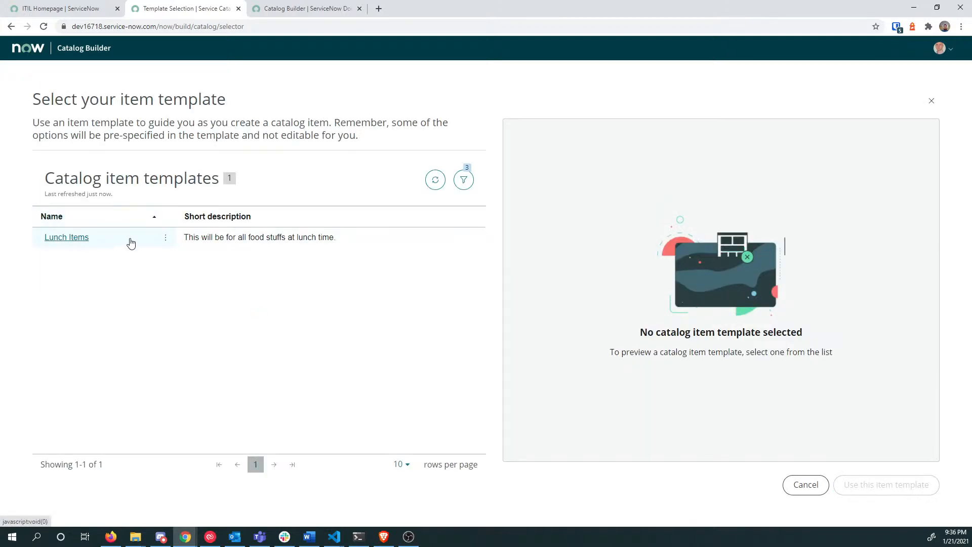
pyautogui.click(141, 246)
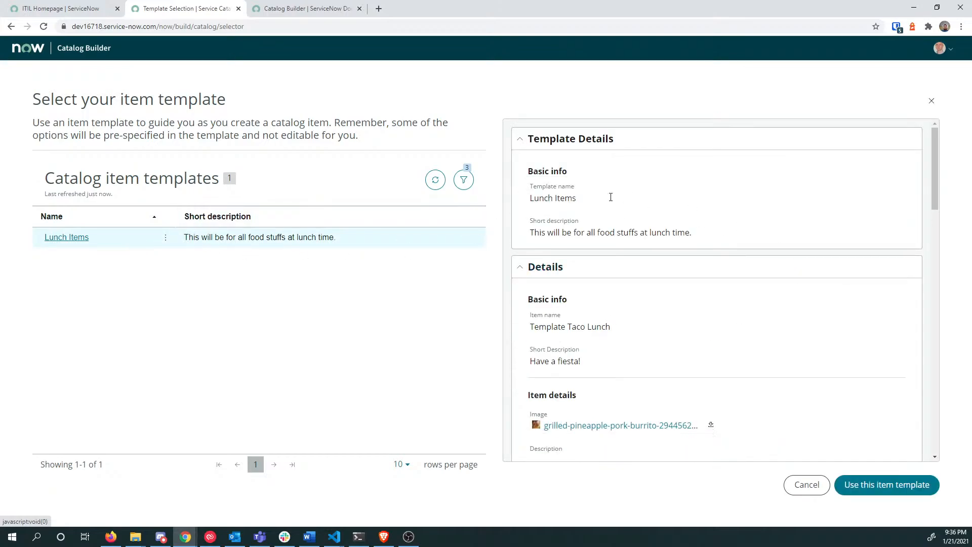
pyautogui.doubleClick(572, 198)
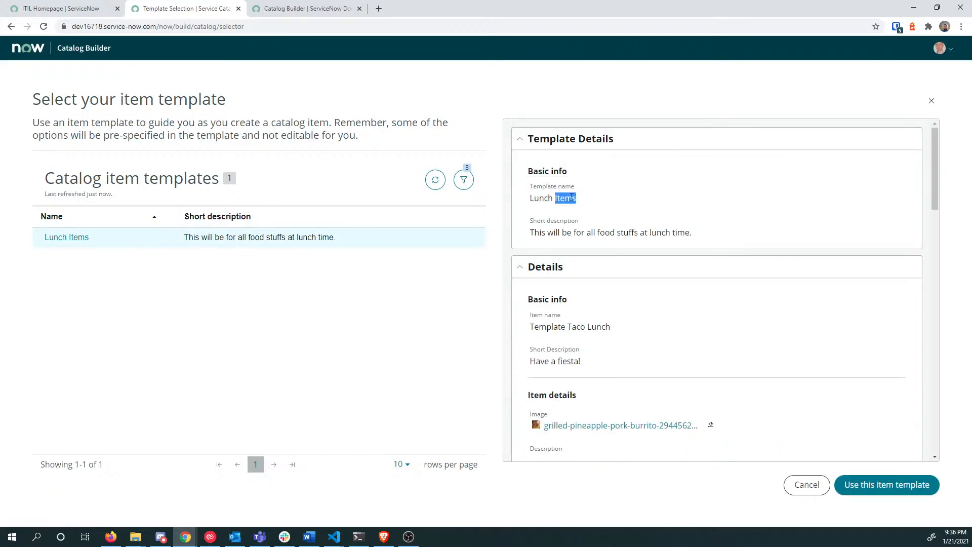
pyautogui.tripleClick(572, 198)
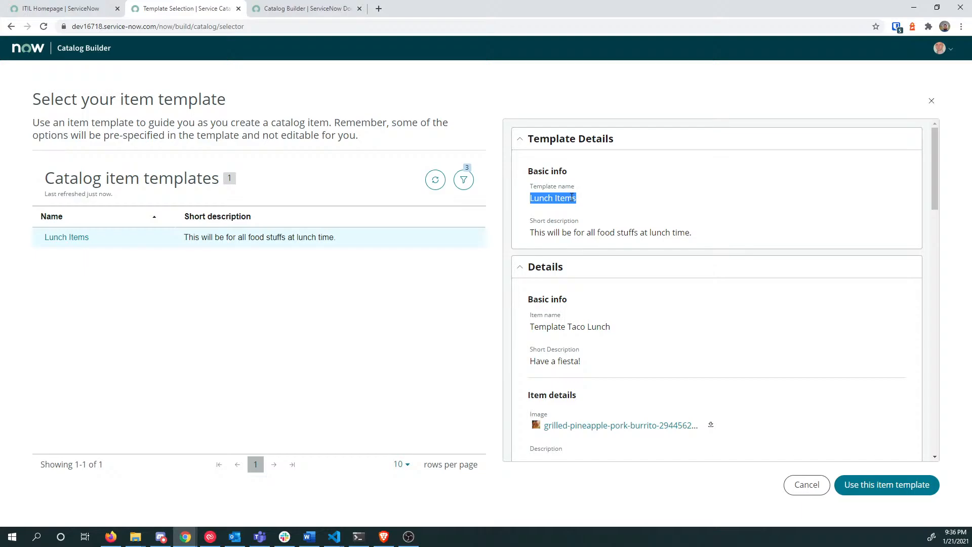
pyautogui.click(869, 485)
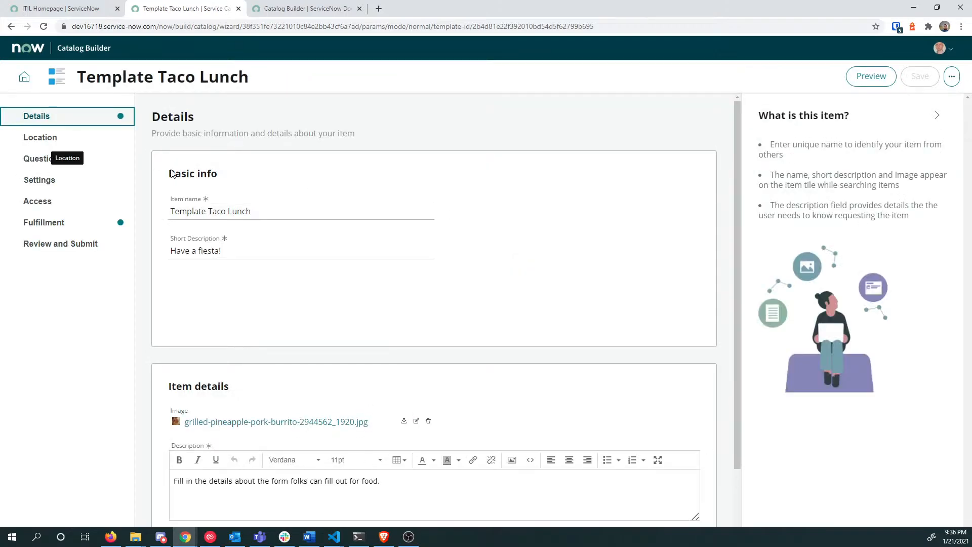
# Step: Draft a new item name and short description, changing the name to Fruit Basket
pyautogui.click(297, 210)
pyautogui.hotkey('ctrl', 'a')
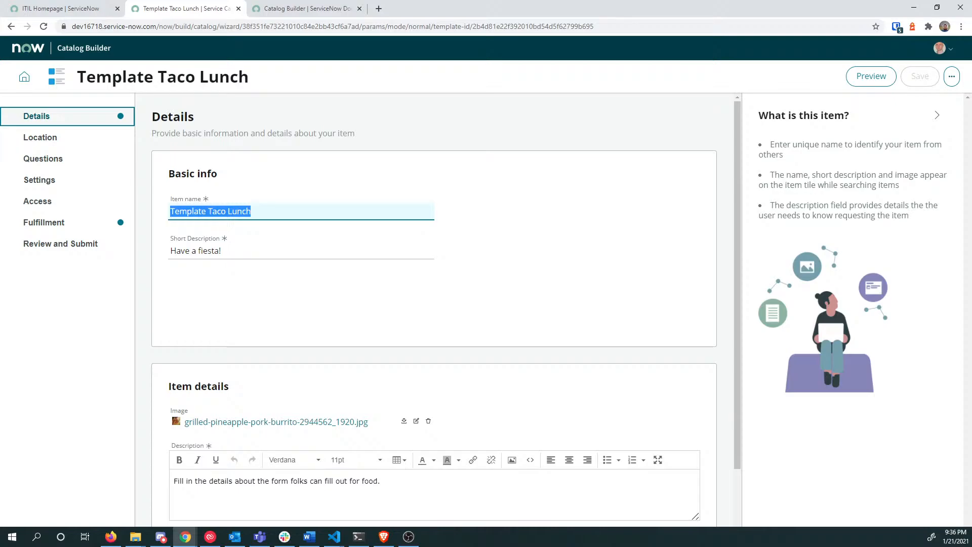
pyautogui.write('Egg')
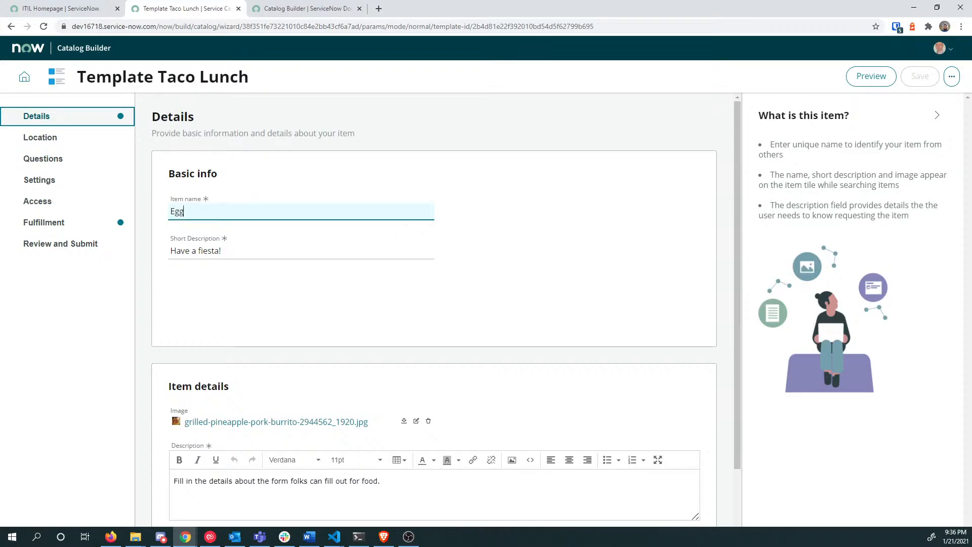
pyautogui.hotkey('ctrl', 'z')
pyautogui.hotkey('ctrl', 'z')
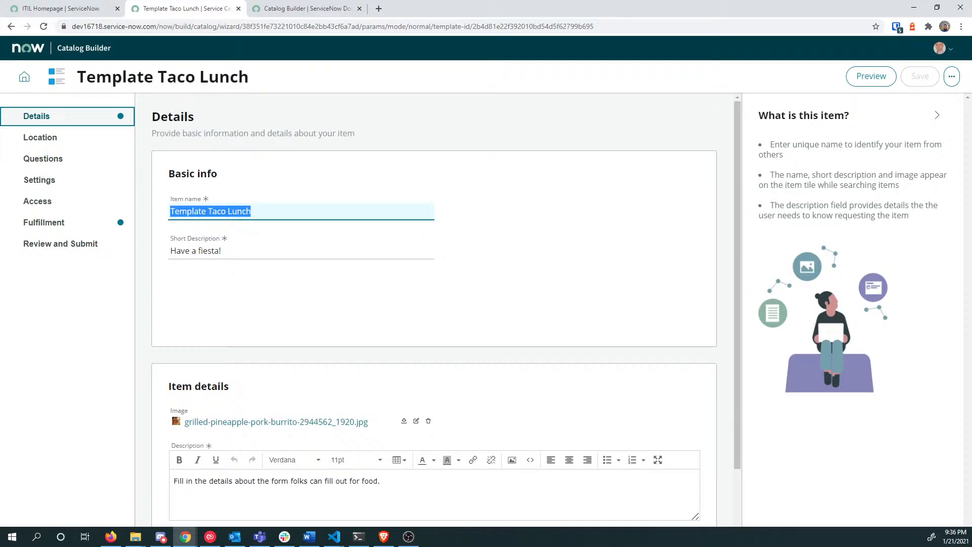
pyautogui.write('Fruit Basket')
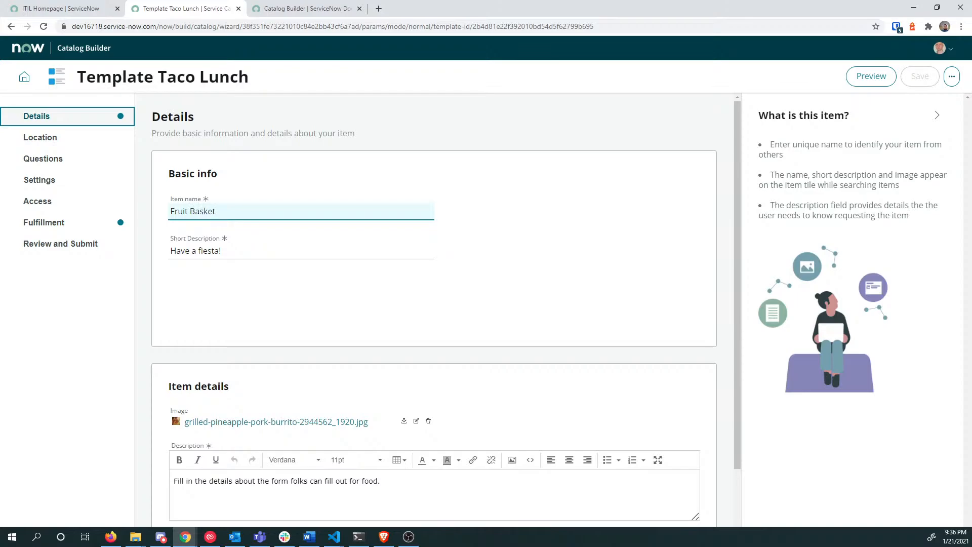
pyautogui.press('Tab')
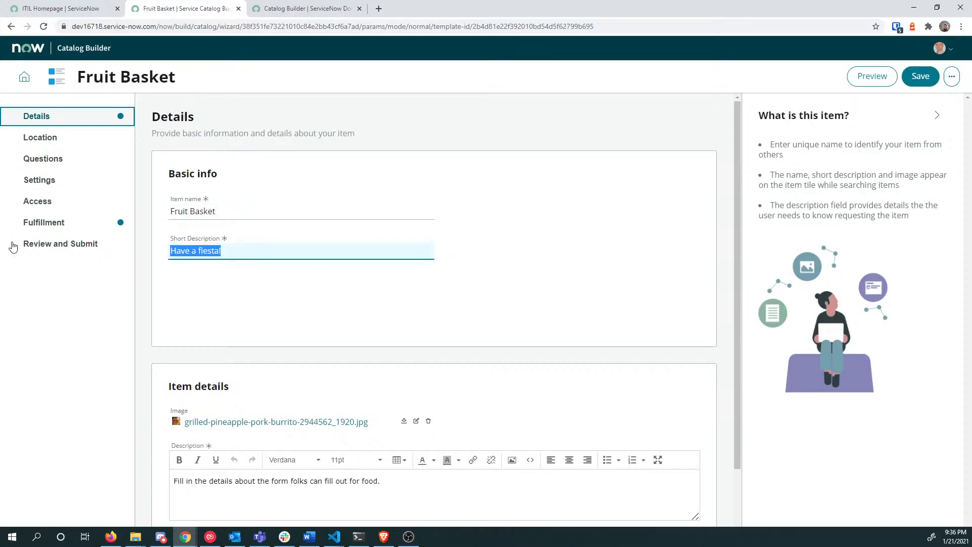
pyautogui.write('Send')
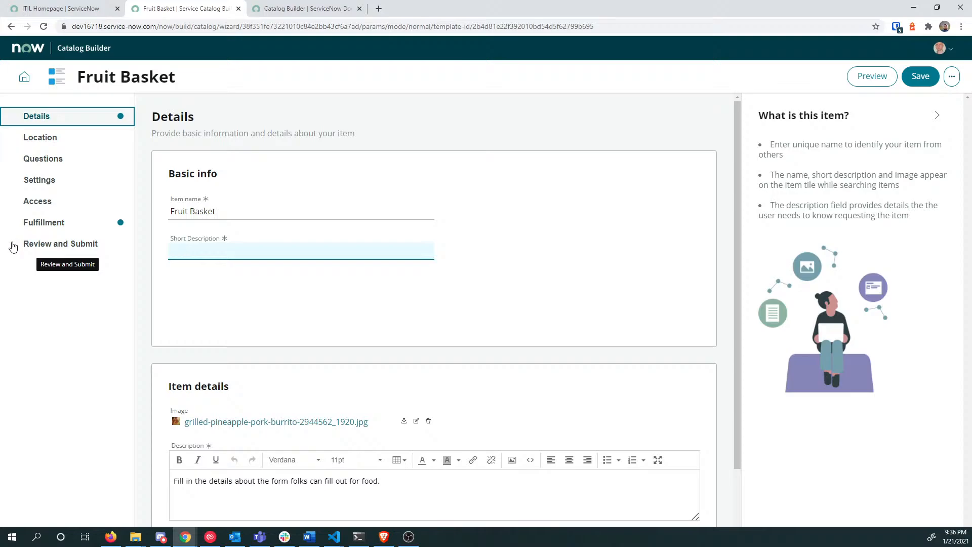
pyautogui.press('Tab')
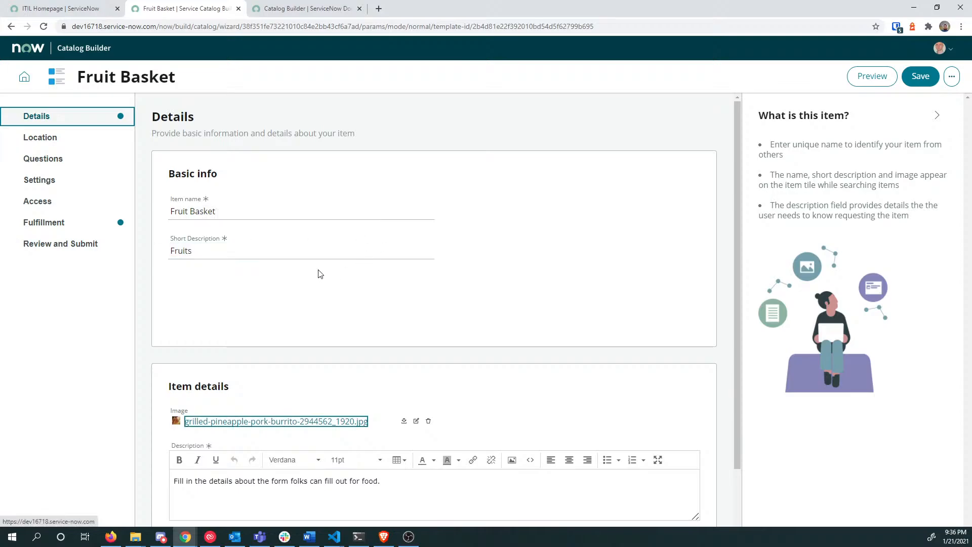
# Step: Rename the item to Drinks, set short description 'Drinks for everyone', then empty the item name
pyautogui.scroll(-1, 261, 252)
pyautogui.scroll(-1, 262, 252)
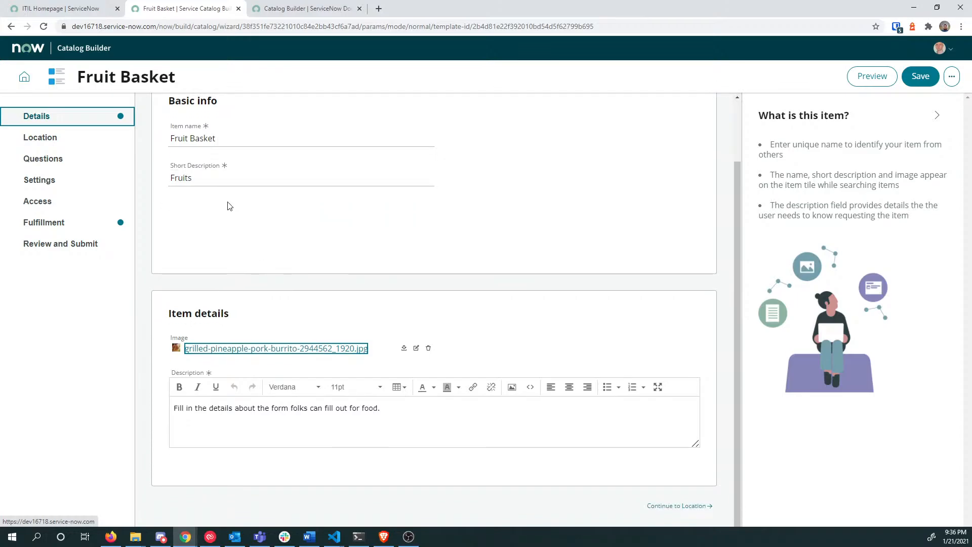
pyautogui.moveTo(229, 140)
pyautogui.mouseDown()
pyautogui.moveTo(145, 138)
pyautogui.moveTo(224, 141)
pyautogui.mouseUp()
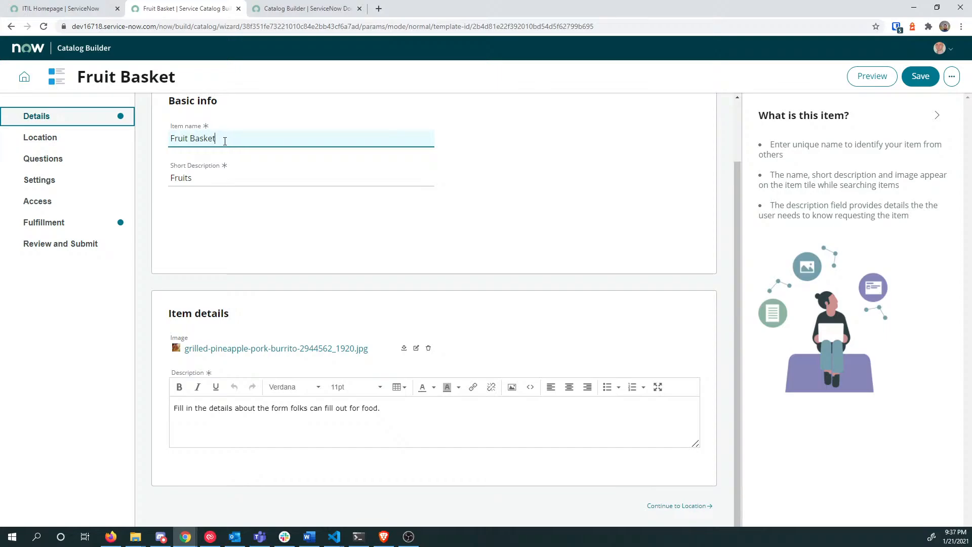
pyautogui.moveTo(225, 139); pyautogui.dragTo(161, 143)
pyautogui.write('Brd')
pyautogui.write('nks')
pyautogui.press('Tab')
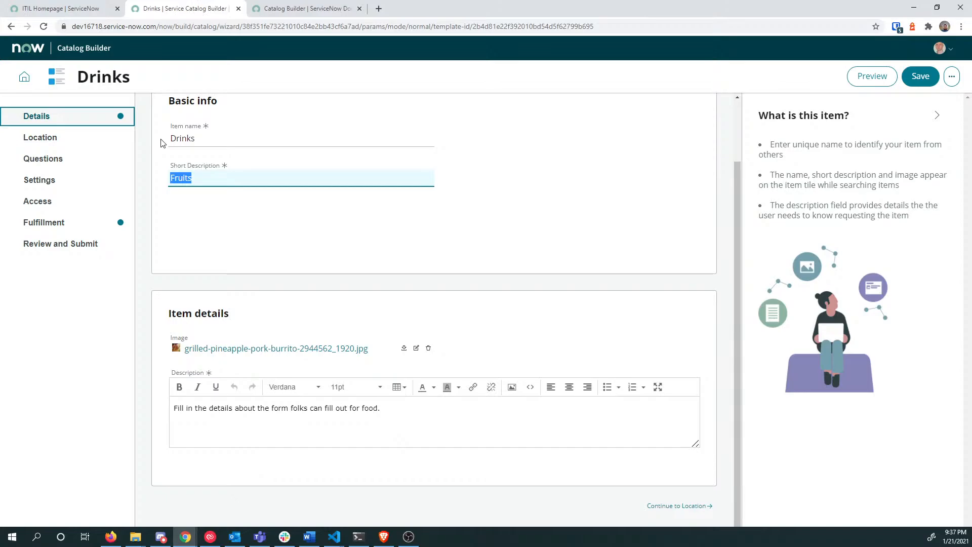
pyautogui.write('Drinks for everyone')
pyautogui.click(415, 410)
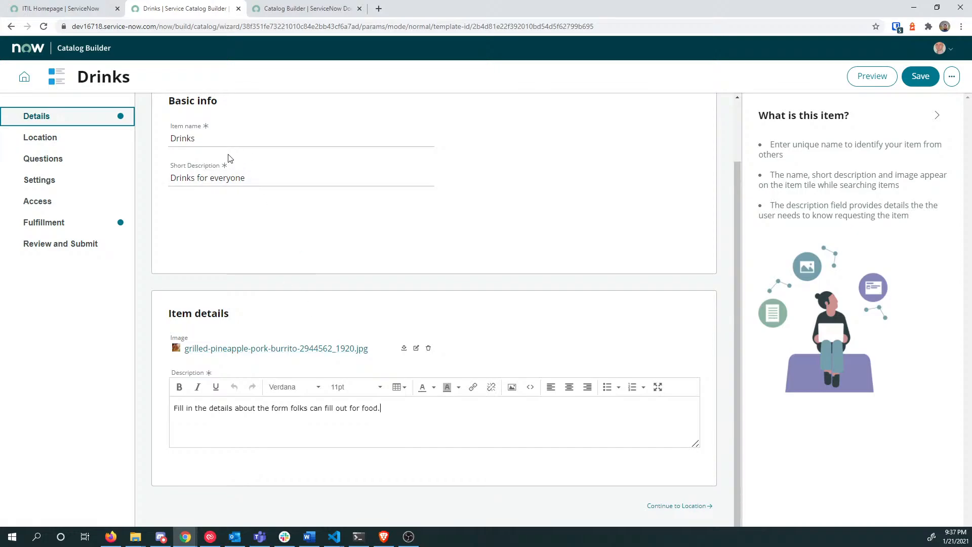
pyautogui.moveTo(230, 139); pyautogui.dragTo(127, 148)
pyautogui.press('BackSpace')
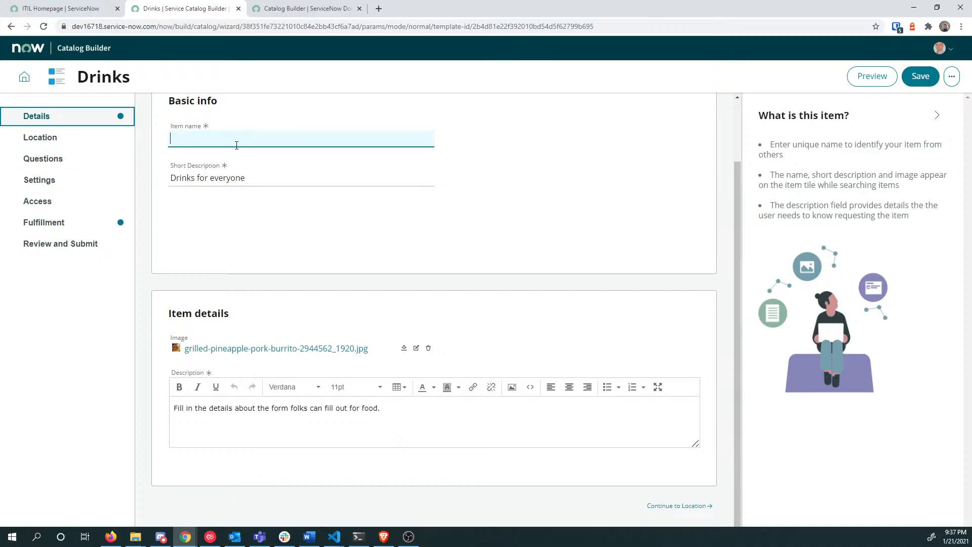
pyautogui.press('Tab')
# Step: Delete the template's attached burrito image
pyautogui.click(231, 144)
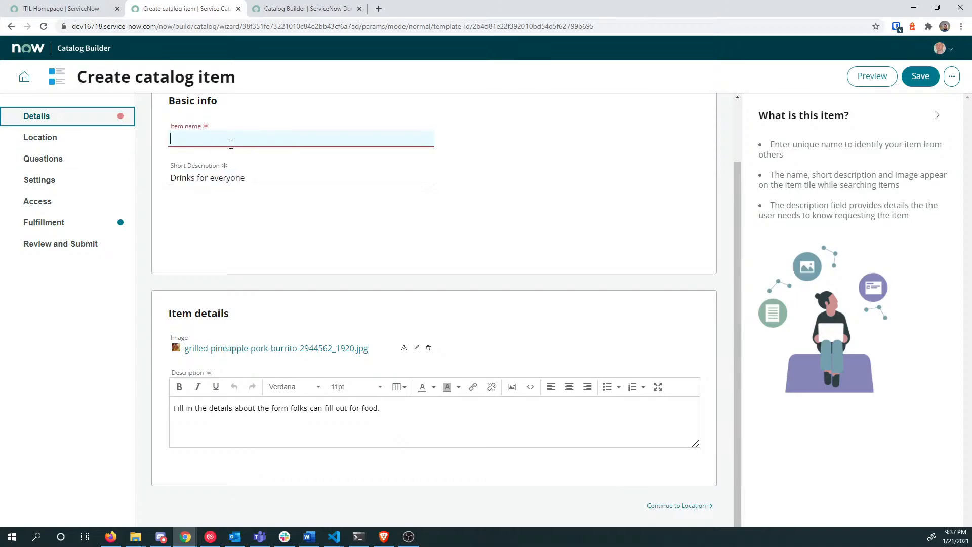
pyautogui.click(428, 348)
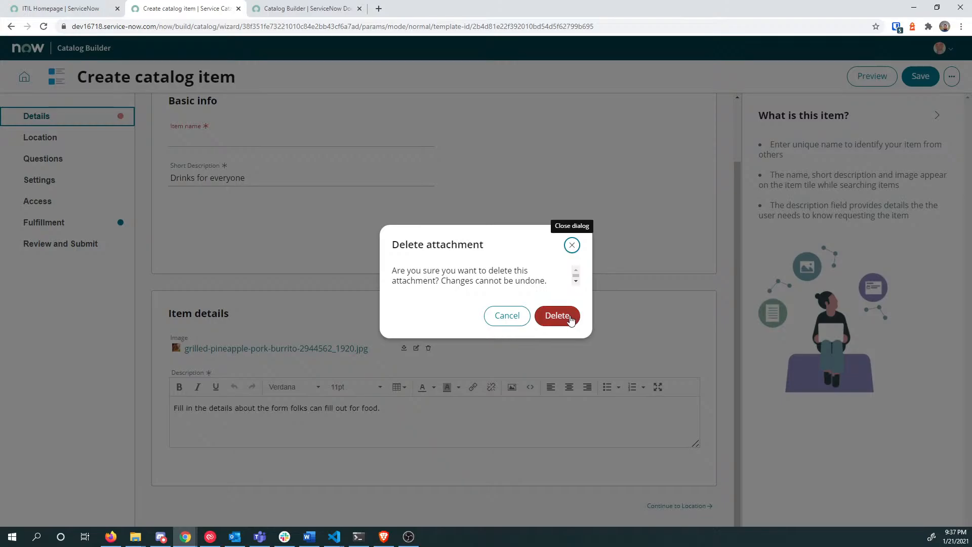
pyautogui.click(505, 317)
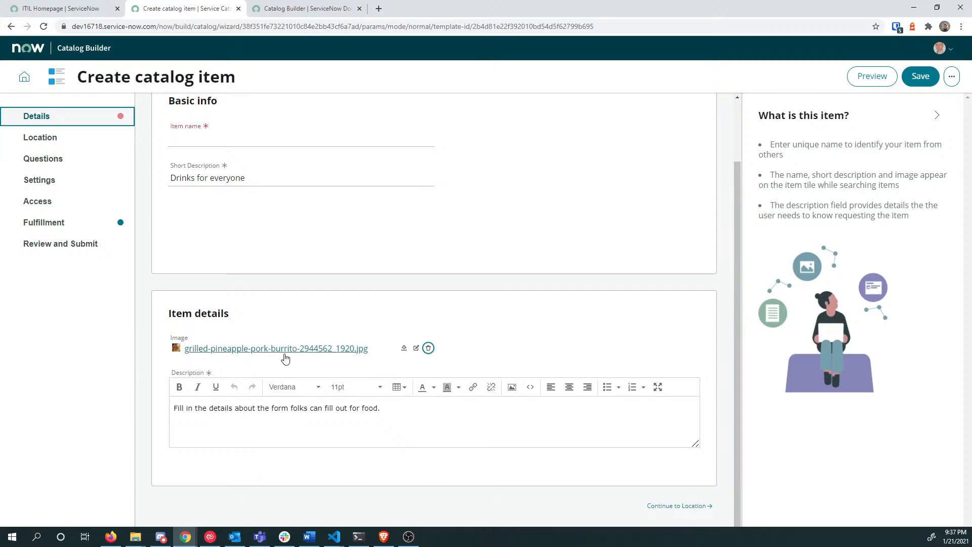
pyautogui.click(427, 348)
pyautogui.click(538, 315)
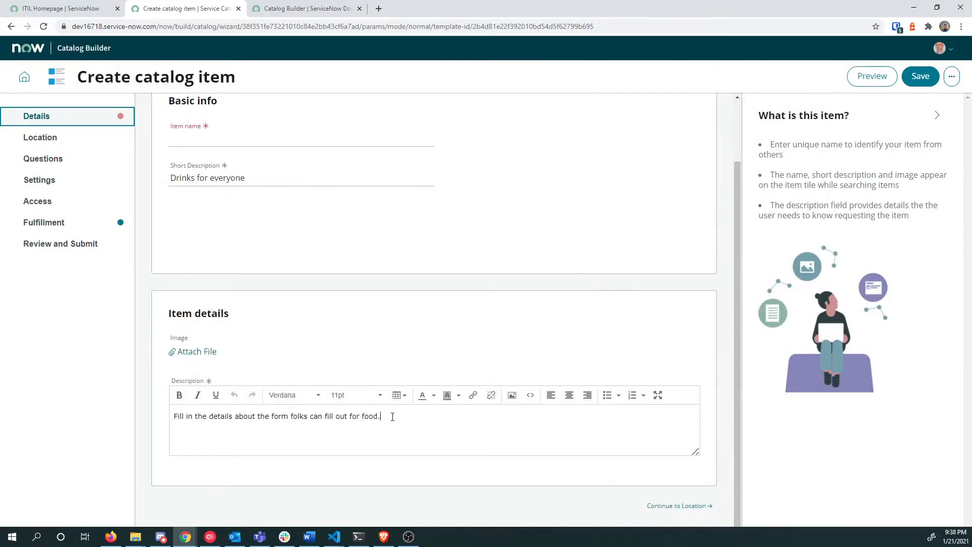
# Step: Replace the item description with 'What do you want to drink?'
pyautogui.moveTo(408, 416); pyautogui.dragTo(7, 409)
pyautogui.write('What do you want to drink?')
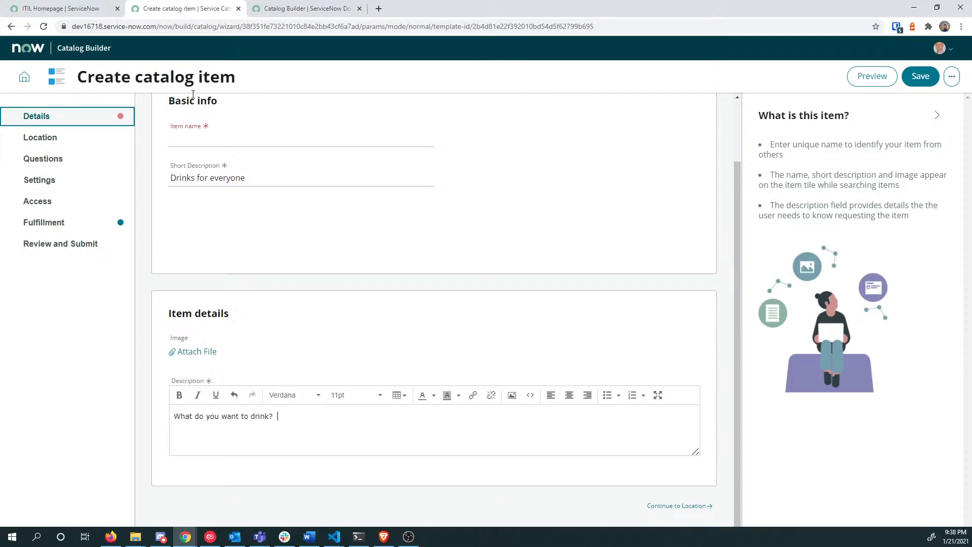
pyautogui.click(215, 138)
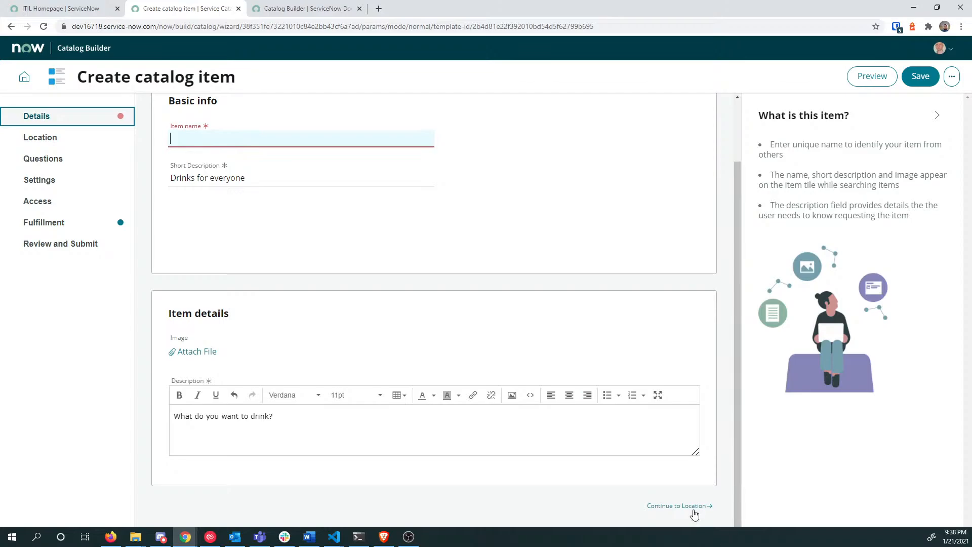
pyautogui.click(678, 506)
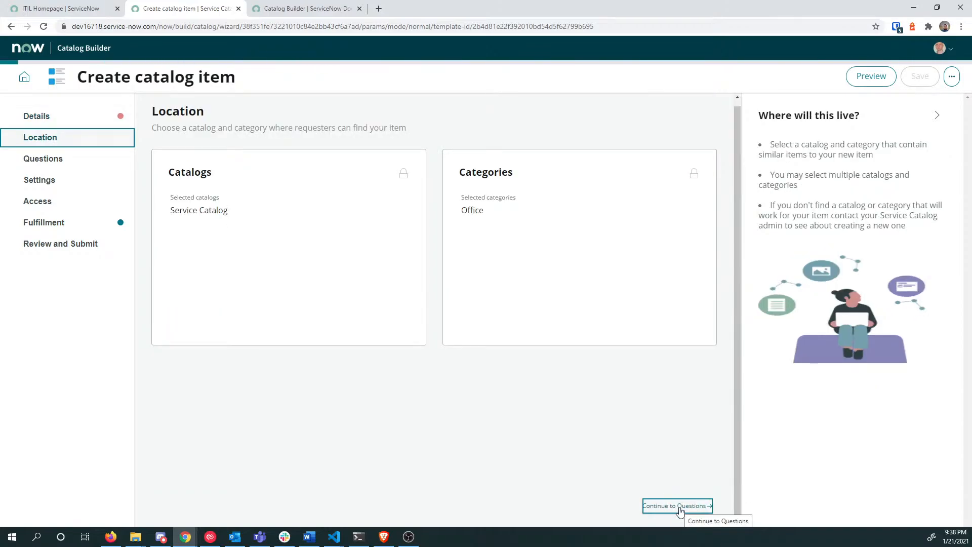
pyautogui.click(67, 123)
pyautogui.scroll(-2, 307, 284)
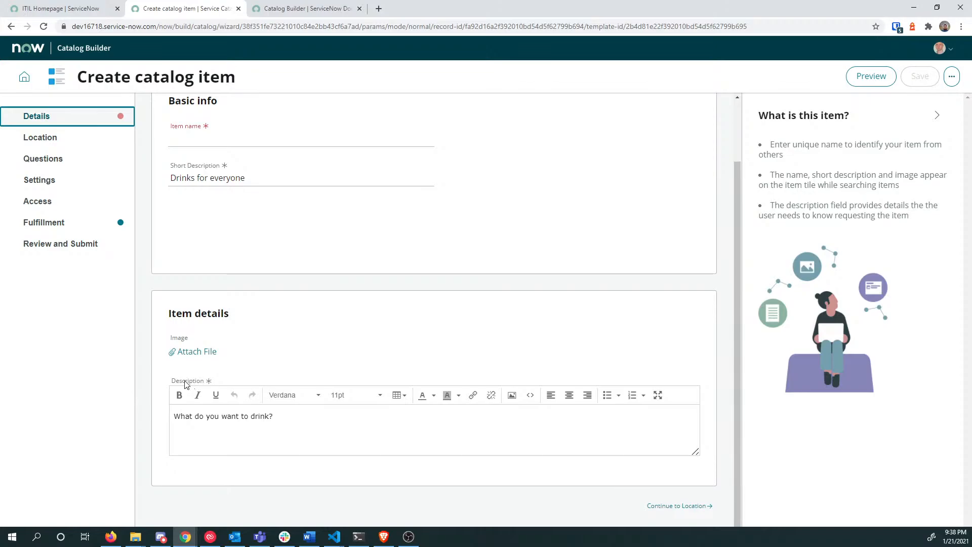
pyautogui.moveTo(175, 381); pyautogui.dragTo(201, 383)
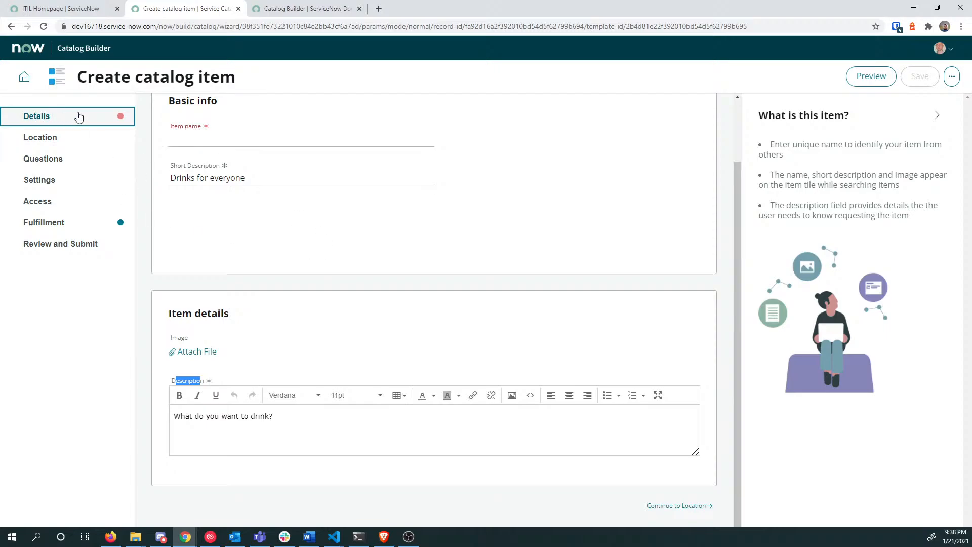
# Step: Review the Location step's locked Service Catalog catalog and Office category cards
pyautogui.click(82, 143)
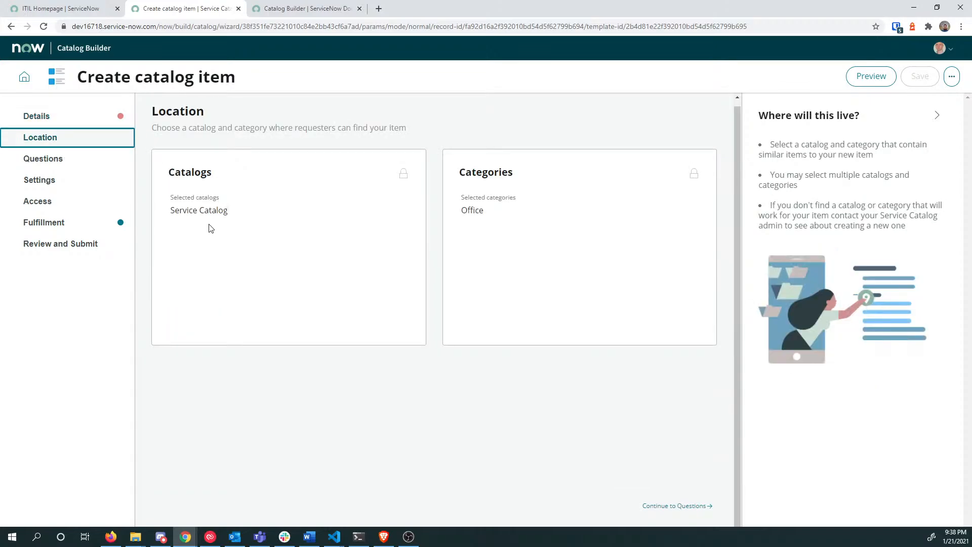
pyautogui.click(86, 114)
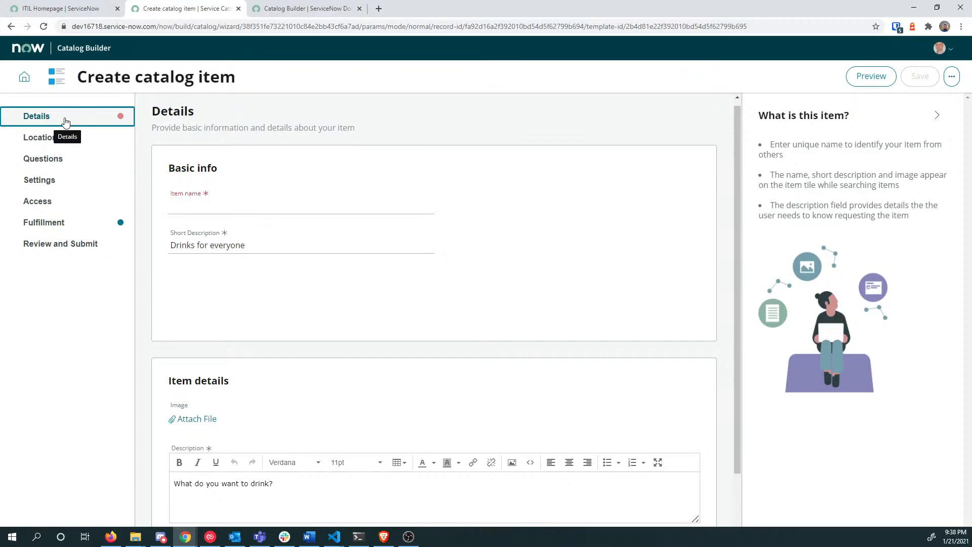
pyautogui.click(88, 140)
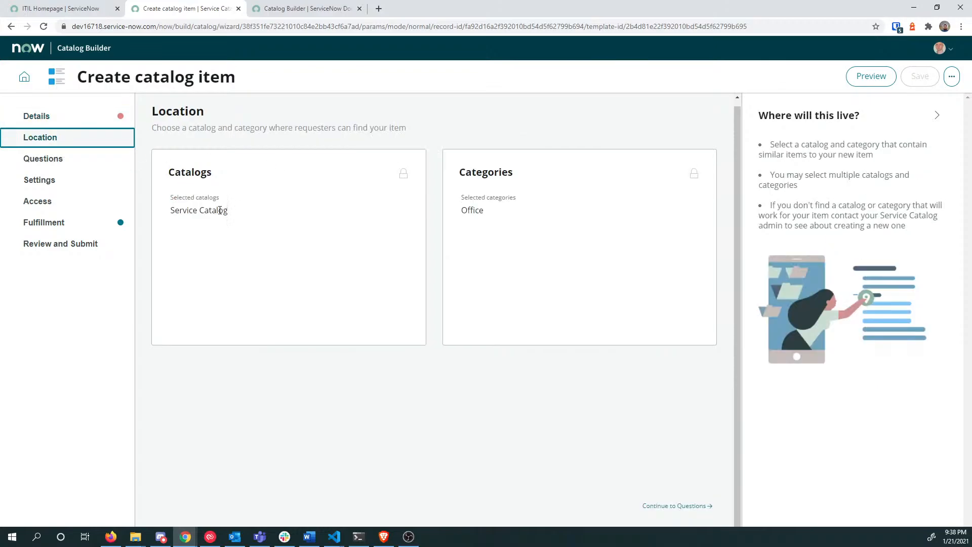
pyautogui.moveTo(166, 128); pyautogui.dragTo(341, 124)
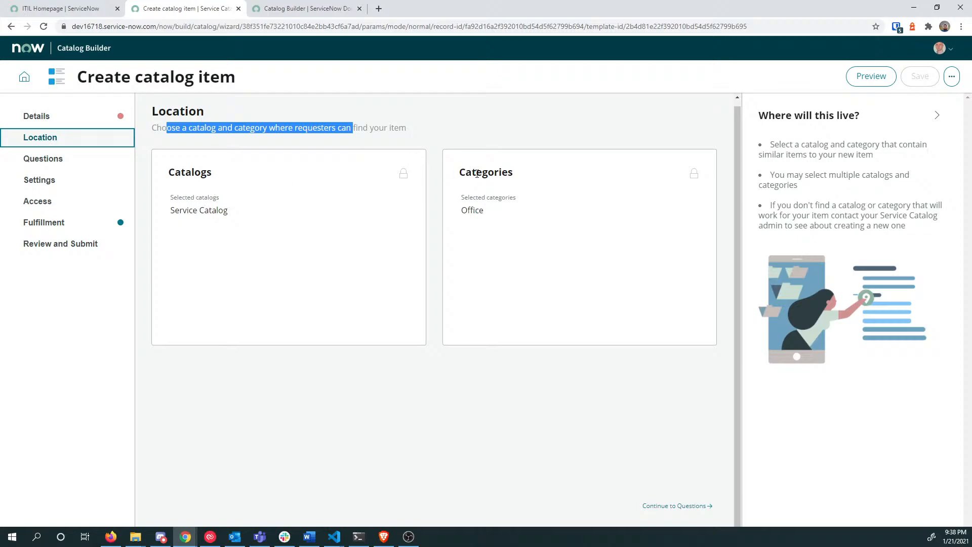
pyautogui.moveTo(465, 173); pyautogui.dragTo(510, 174)
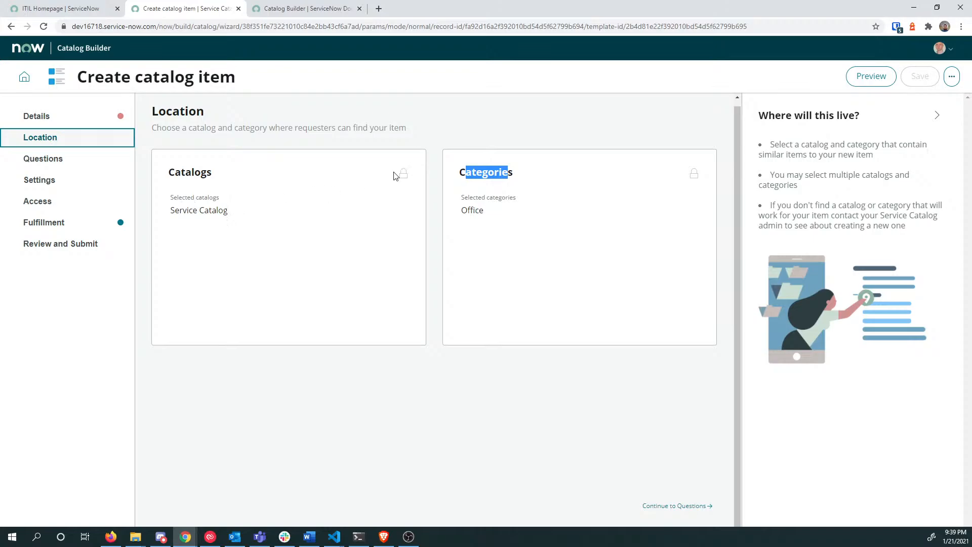
pyautogui.moveTo(403, 177)
pyautogui.moveTo(694, 176)
# Step: Preview the item in Portal view, check the Whose paying? group list, then reopen the preview
pyautogui.click(872, 77)
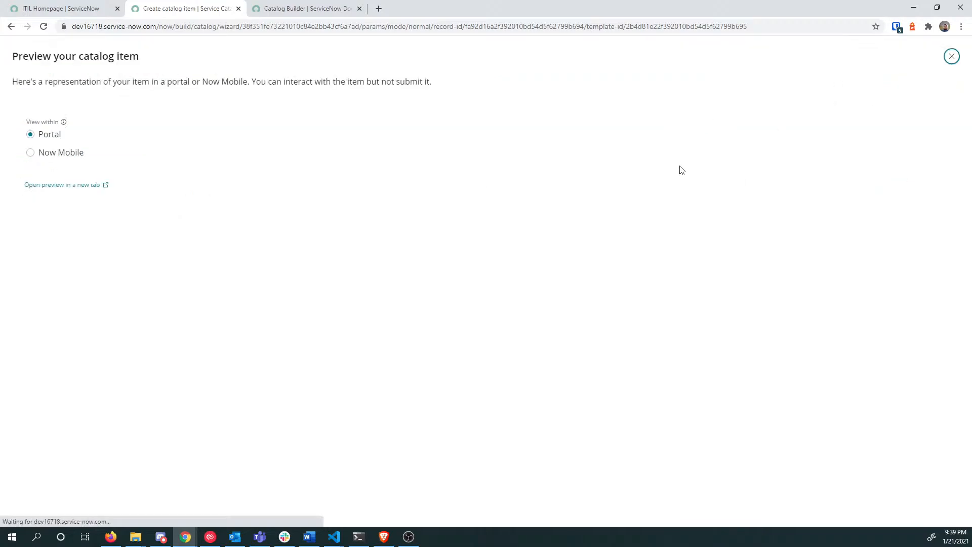
pyautogui.click(82, 10)
pyautogui.click(177, 9)
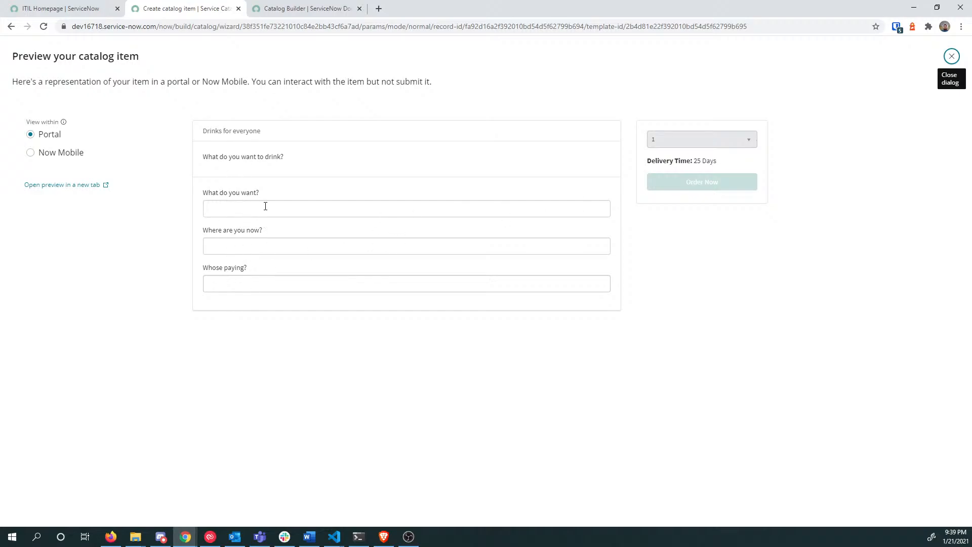
pyautogui.click(307, 288)
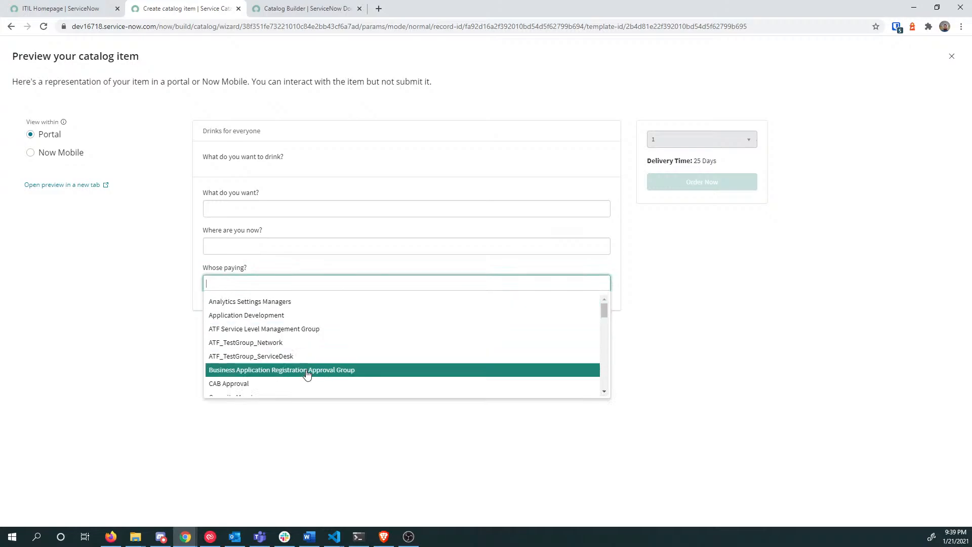
pyautogui.click(152, 248)
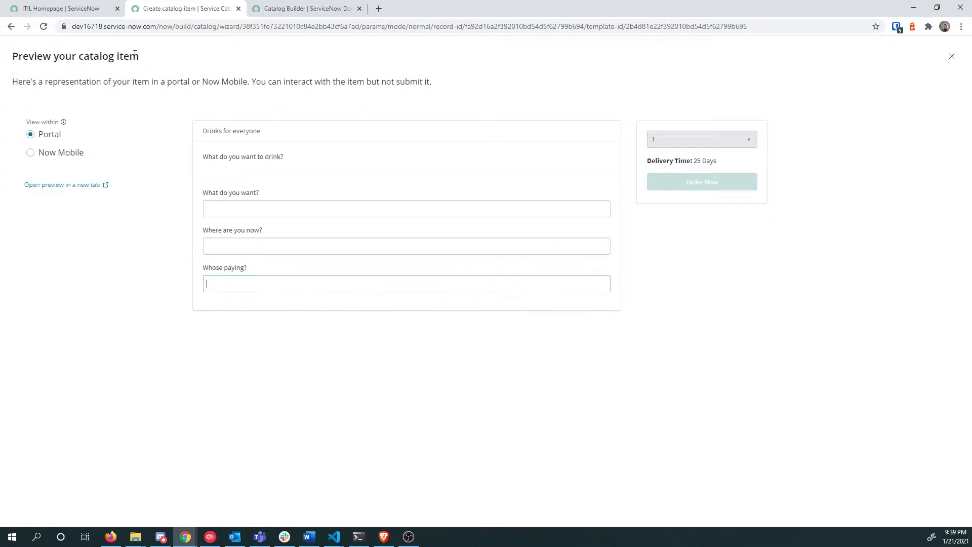
pyautogui.click(67, 9)
pyautogui.click(198, 8)
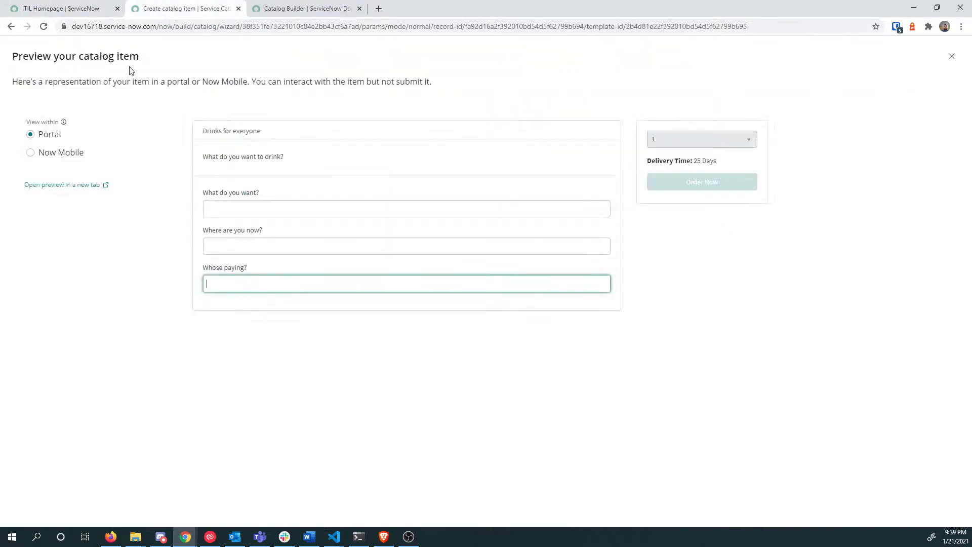
pyautogui.click(952, 56)
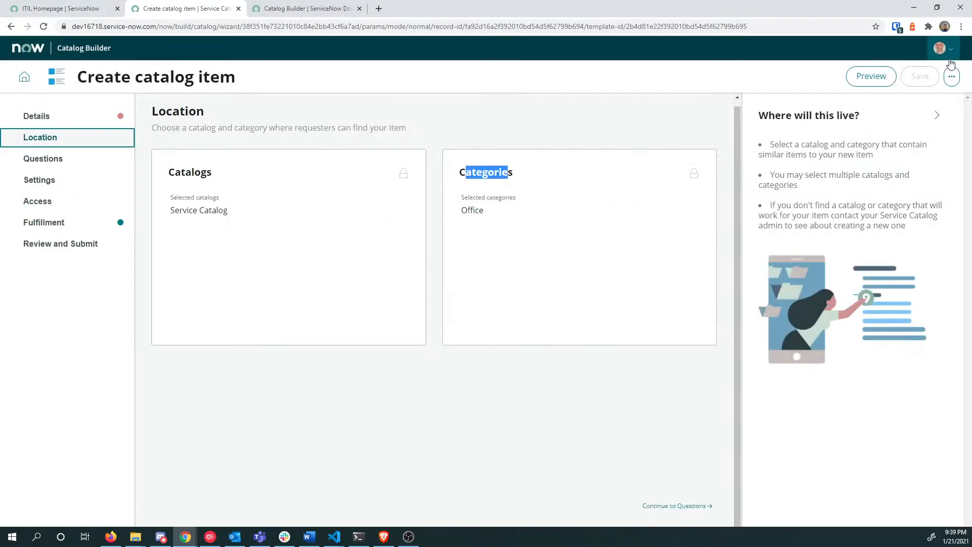
pyautogui.click(864, 80)
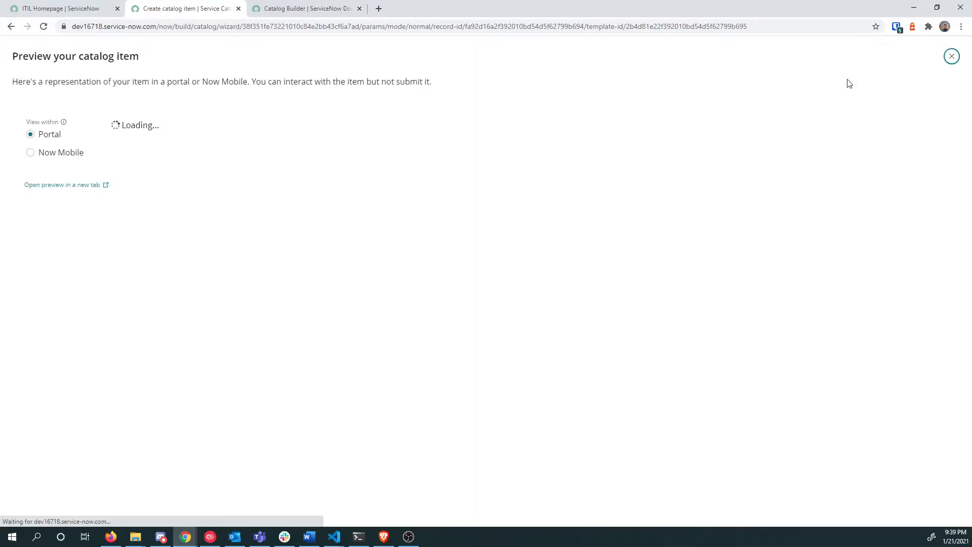
# Step: Preview in Now Mobile, choose ATF_TestGroup_Network as payer, and open the mobile preview in a new tab
pyautogui.click(31, 153)
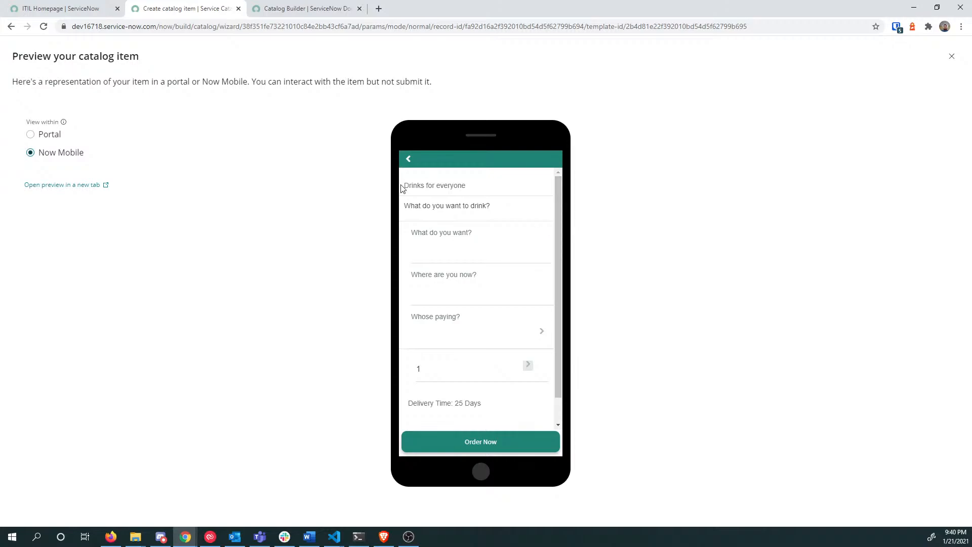
pyautogui.click(449, 314)
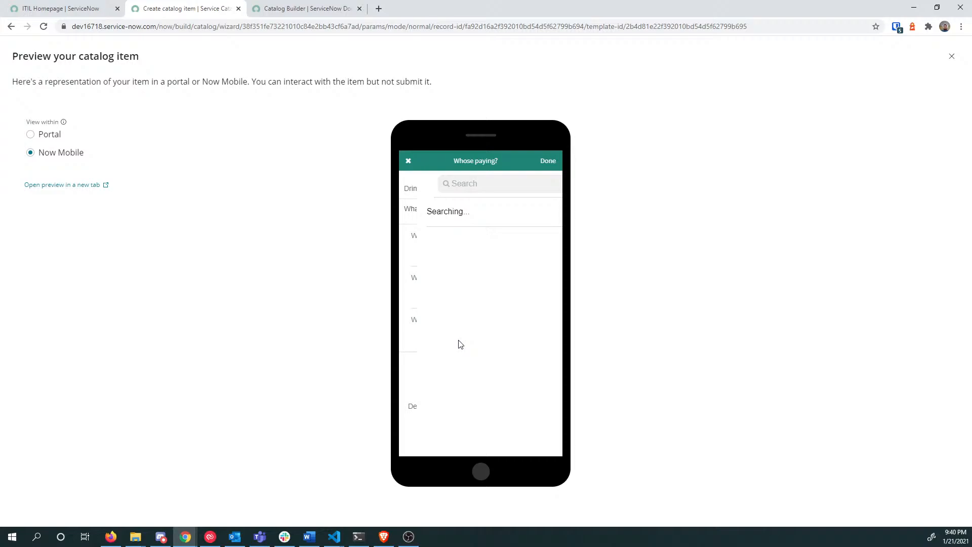
pyautogui.click(409, 161)
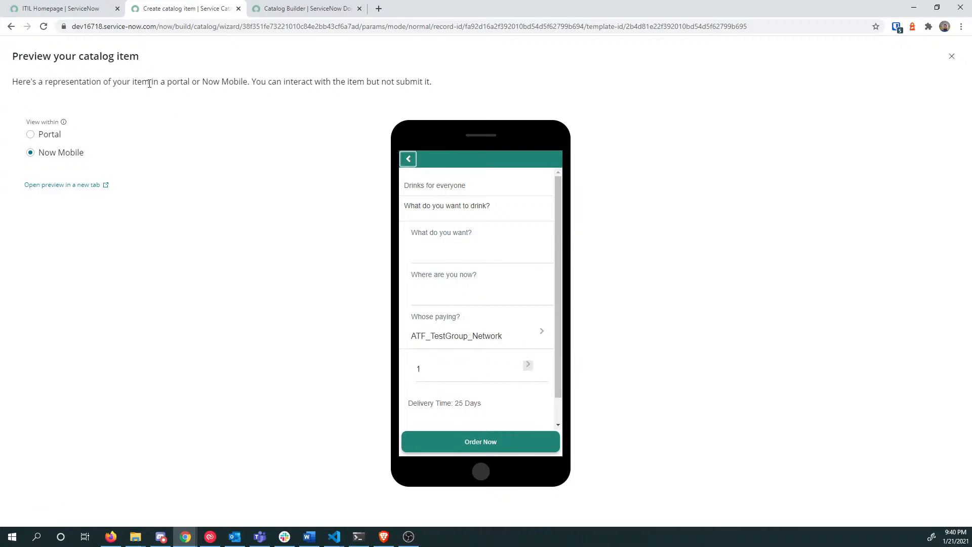
pyautogui.click(84, 186)
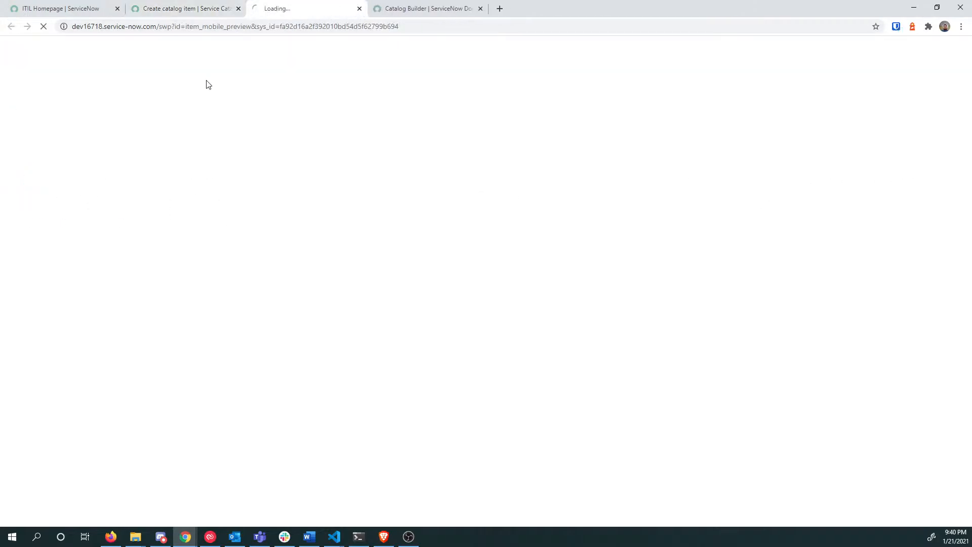
pyautogui.click(194, 10)
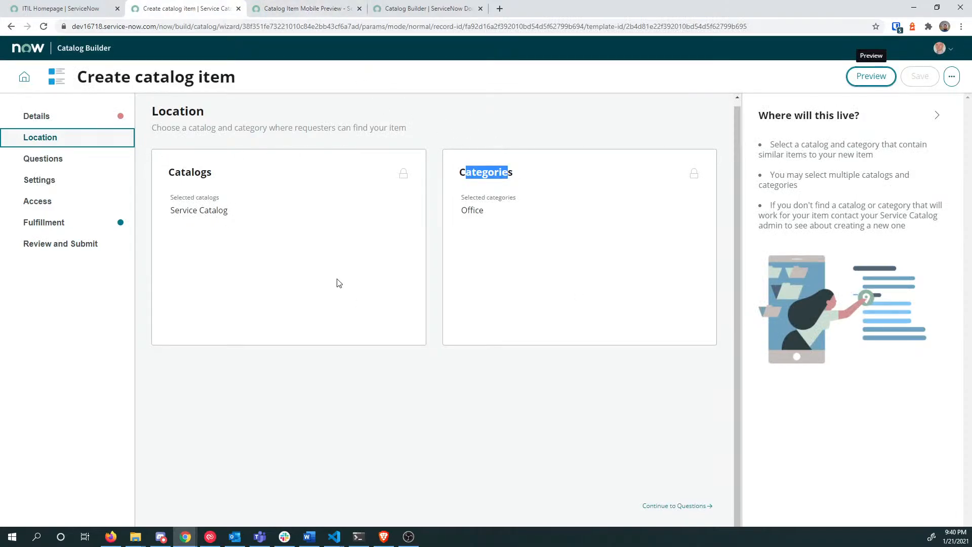
# Step: On the Questions step, expand the Food Item Variable set and list insertable question types
pyautogui.click(76, 161)
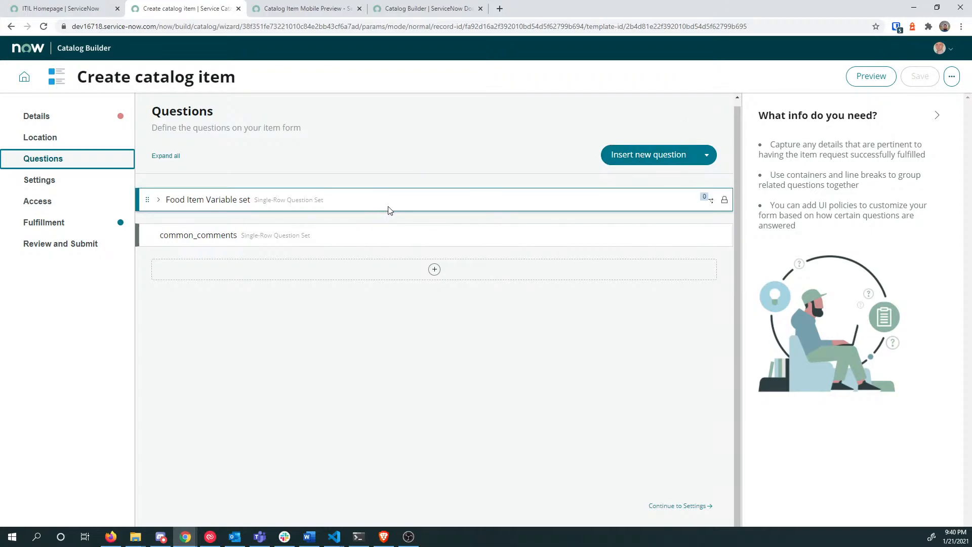
pyautogui.click(158, 200)
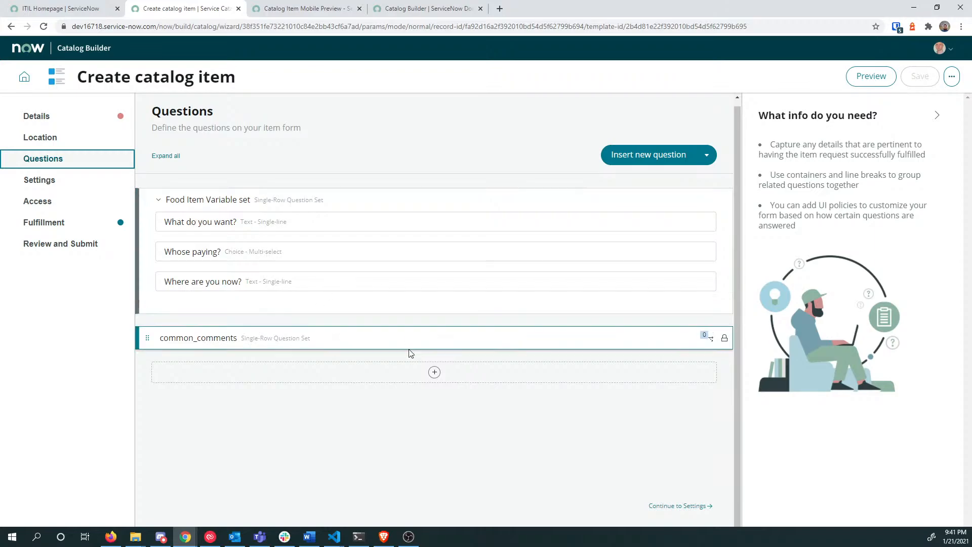
pyautogui.click(706, 155)
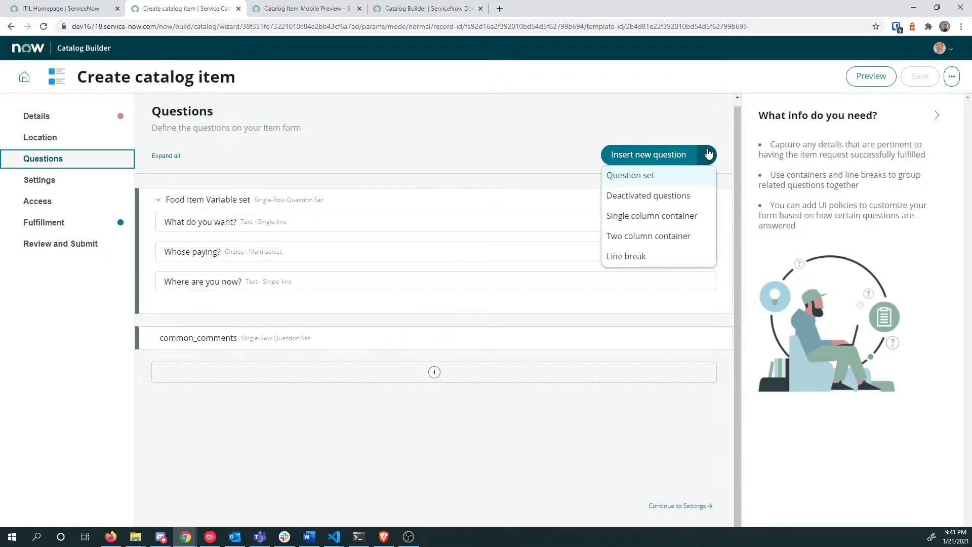
# Step: Browse the available question sets without adding one, then reopen the Insert new question list
pyautogui.click(646, 177)
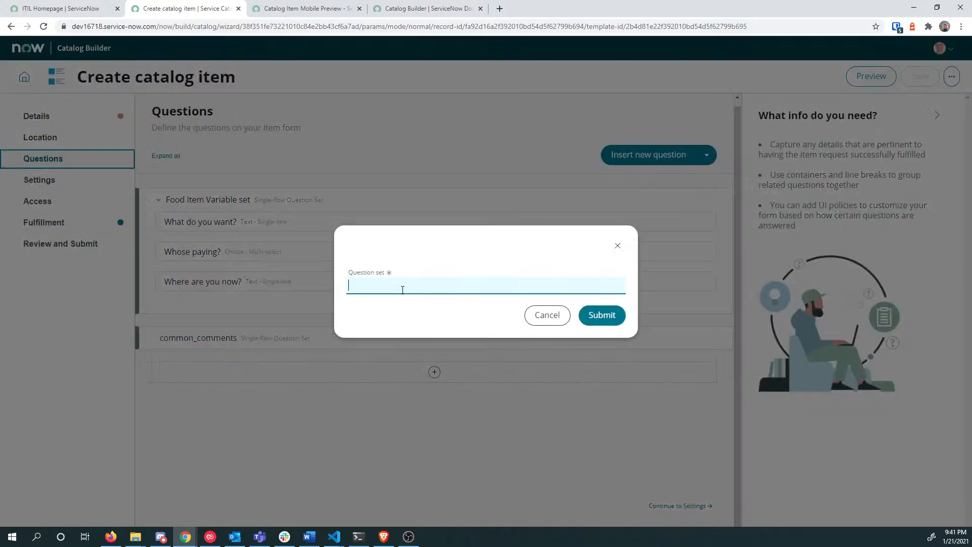
pyautogui.click(402, 290)
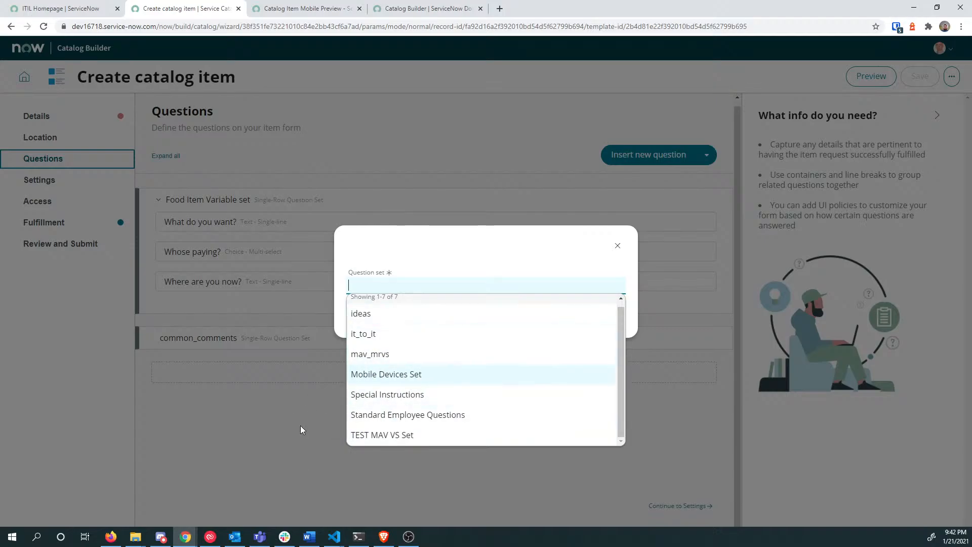
pyautogui.click(329, 409)
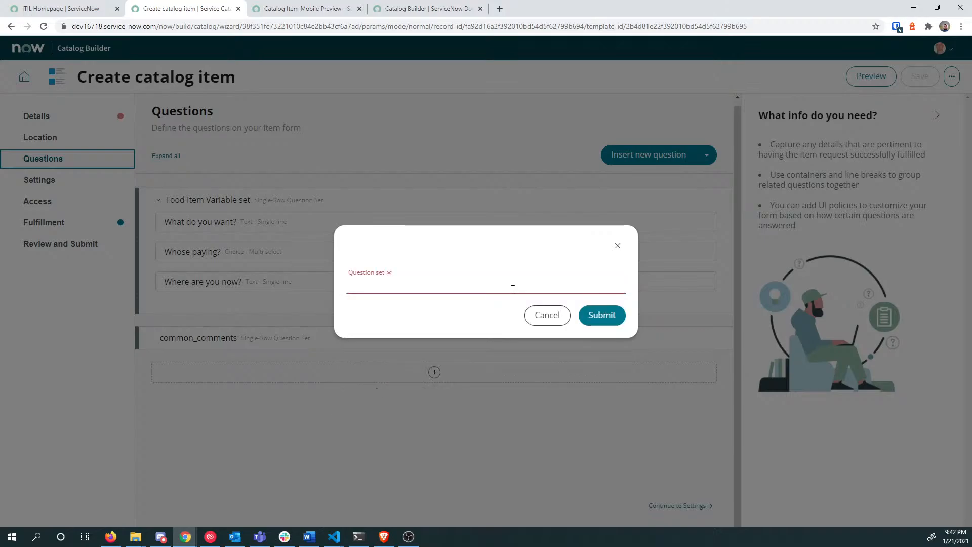
pyautogui.click(546, 318)
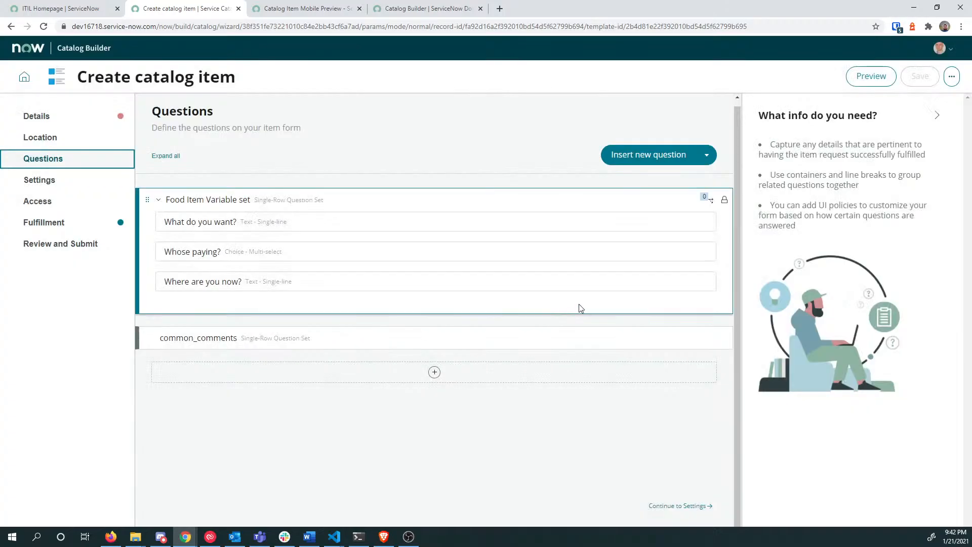
pyautogui.click(707, 156)
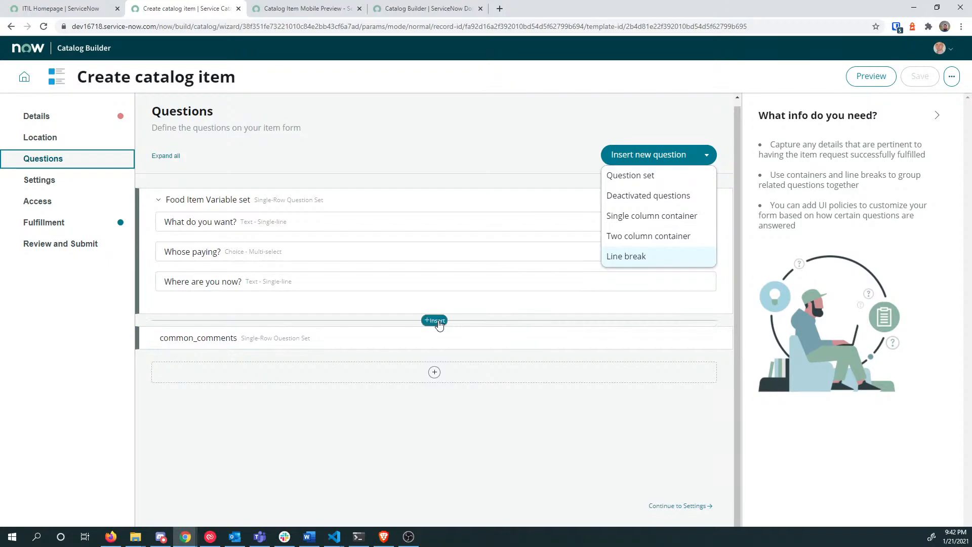
# Step: Open the Insert component choices between the Food Item Variable set and common_comments
pyautogui.click(438, 322)
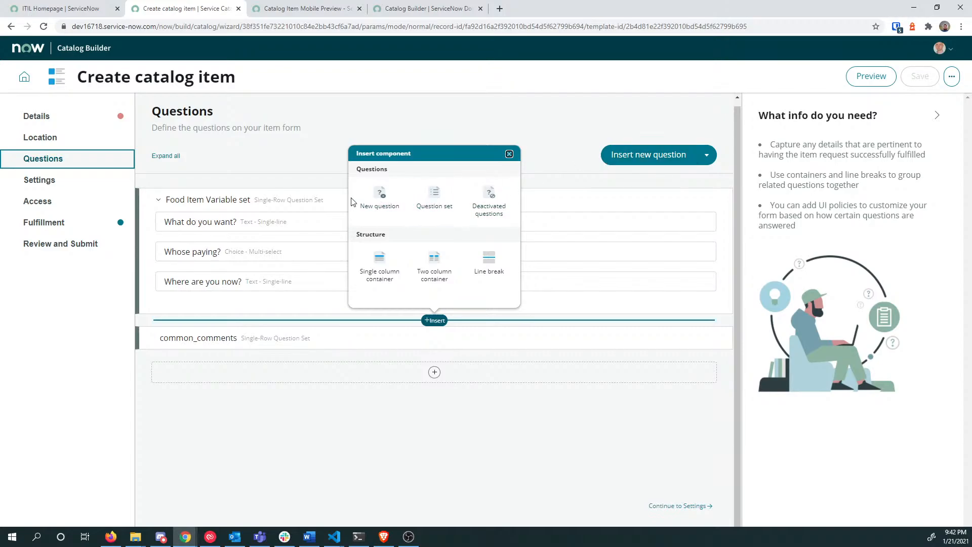
# Step: Start a new question and try the Option, Text and Choice question types, ending on Choice
pyautogui.click(381, 196)
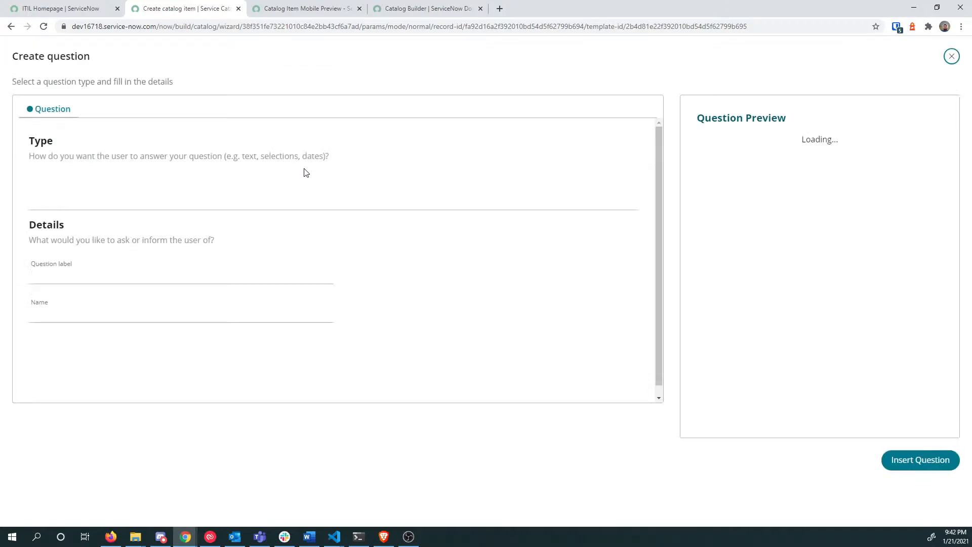
pyautogui.click(87, 193)
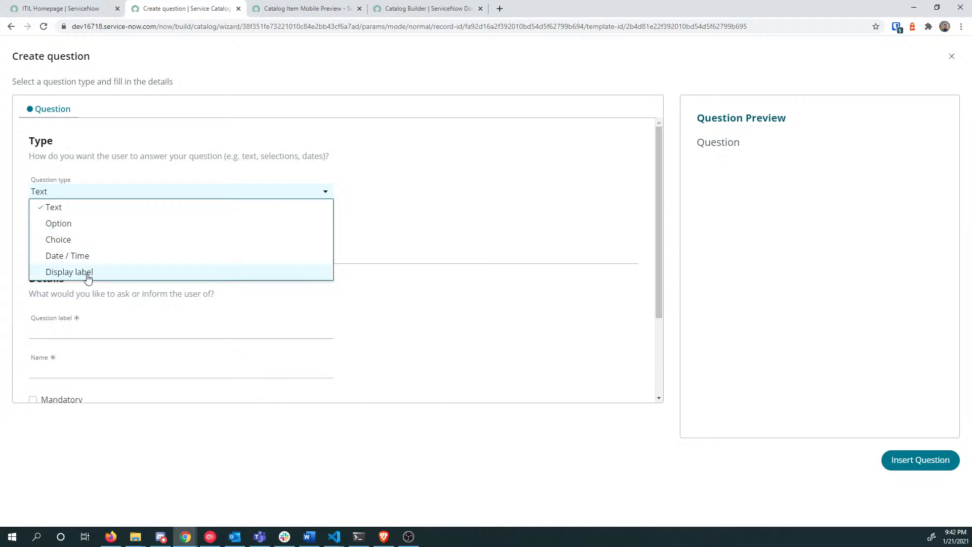
pyautogui.click(88, 226)
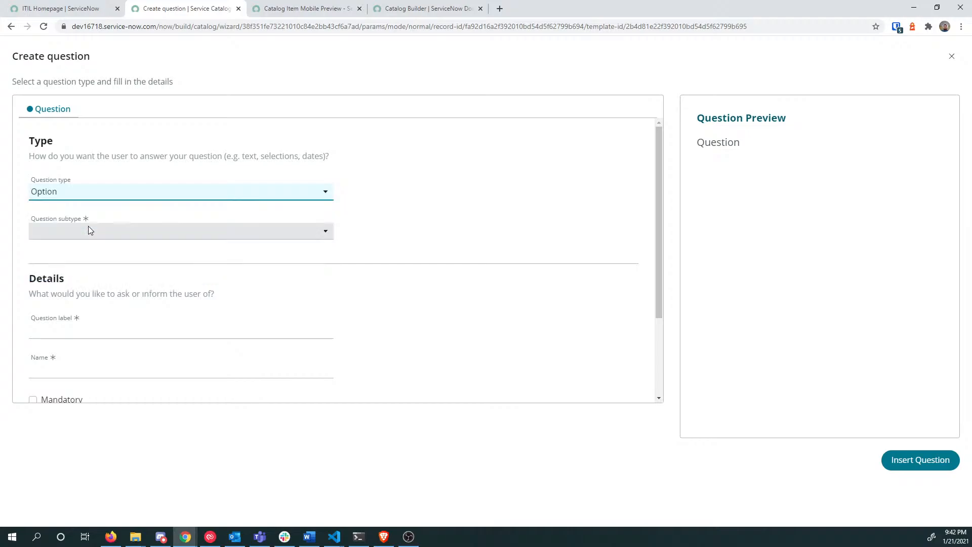
pyautogui.click(127, 196)
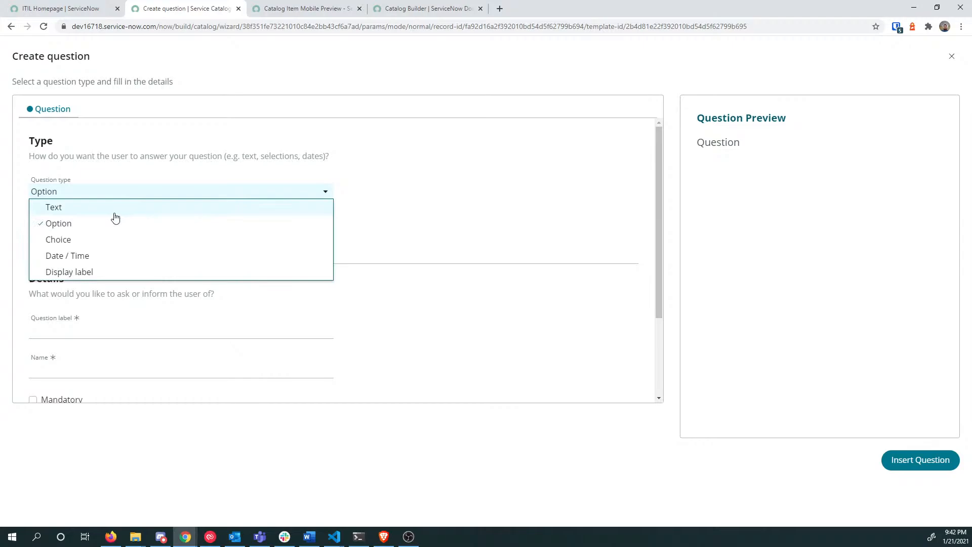
pyautogui.click(115, 213)
pyautogui.click(122, 197)
pyautogui.click(114, 245)
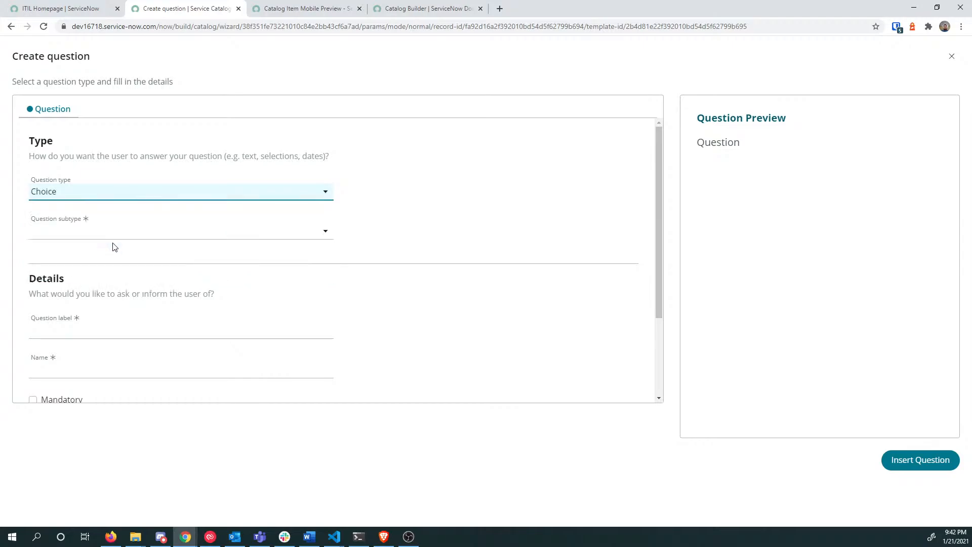
pyautogui.click(122, 192)
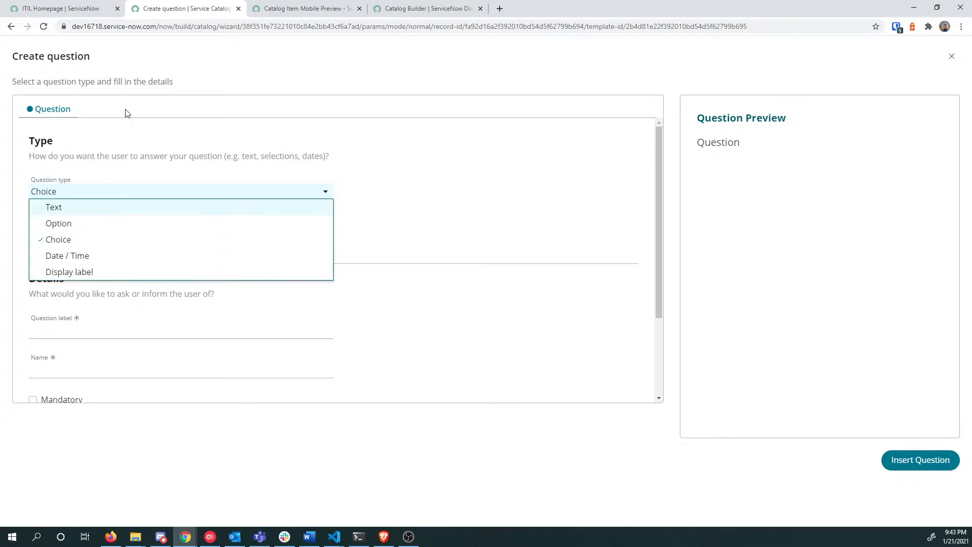
# Step: Check the builder search in the ITIL Homepage navigator, then return to the Create question form
pyautogui.click(57, 10)
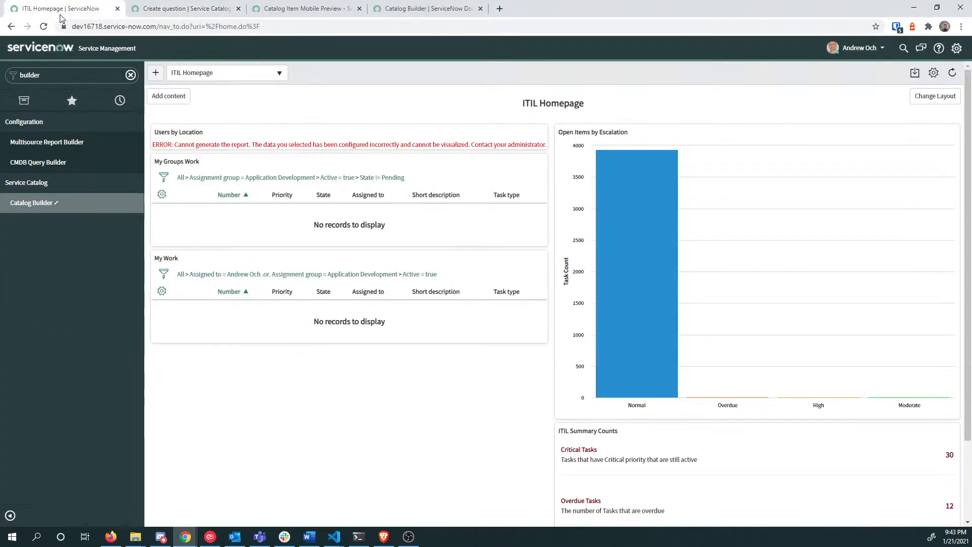
pyautogui.click(54, 76)
pyautogui.click(144, 9)
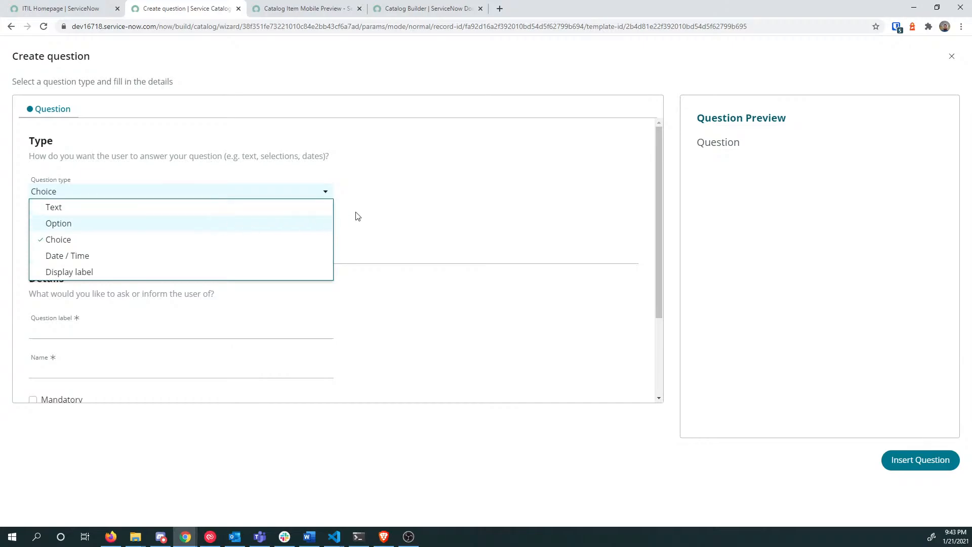
# Step: Compare the subtypes offered for the Text, Option and Choice question types
pyautogui.click(234, 208)
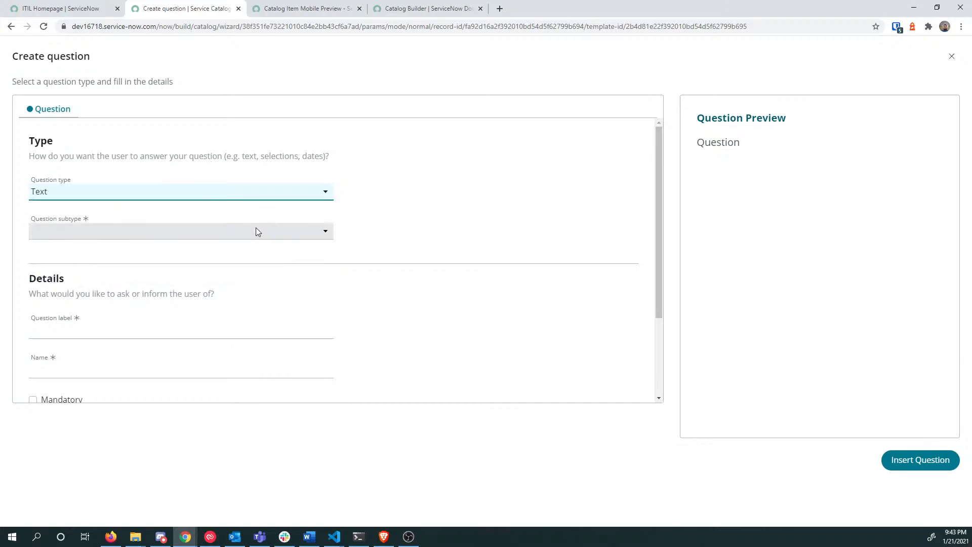
pyautogui.click(257, 231)
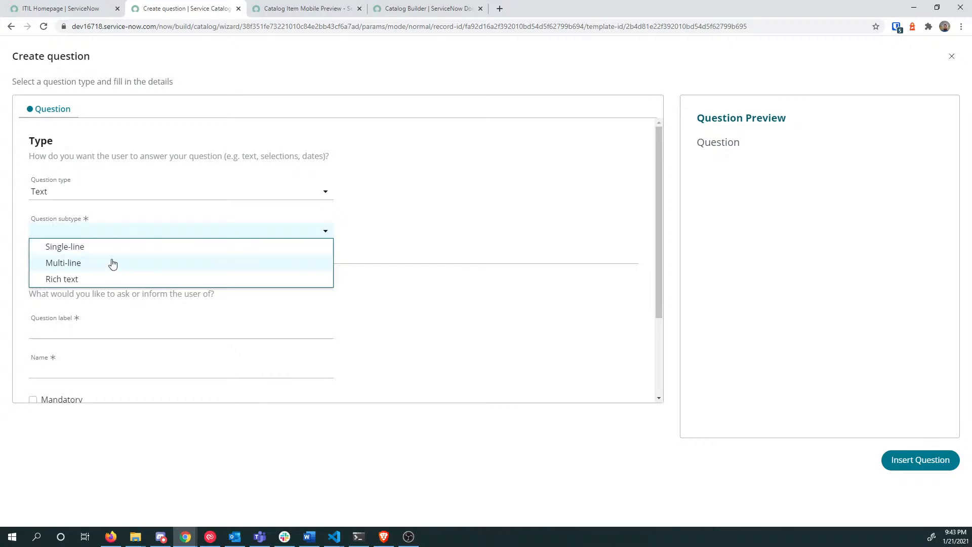
pyautogui.click(115, 192)
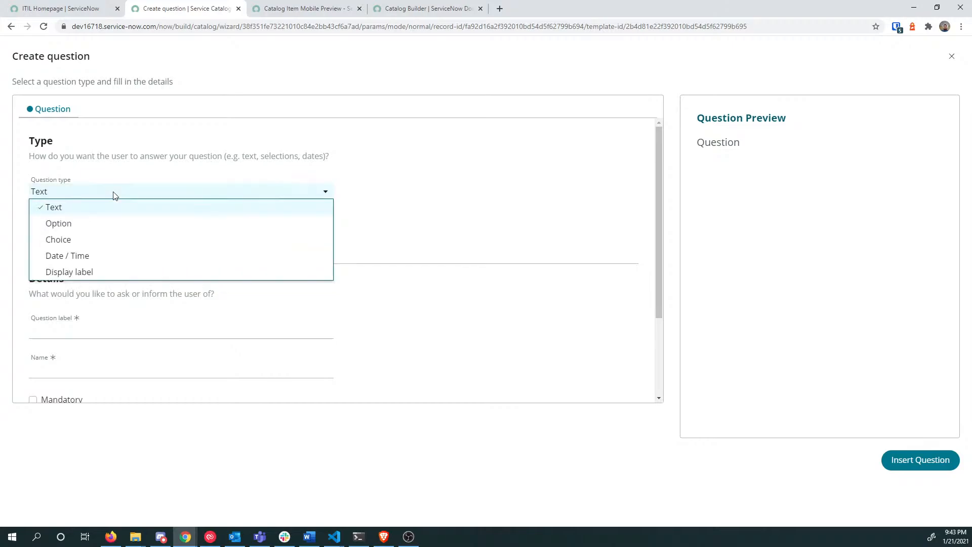
pyautogui.click(113, 224)
pyautogui.click(107, 229)
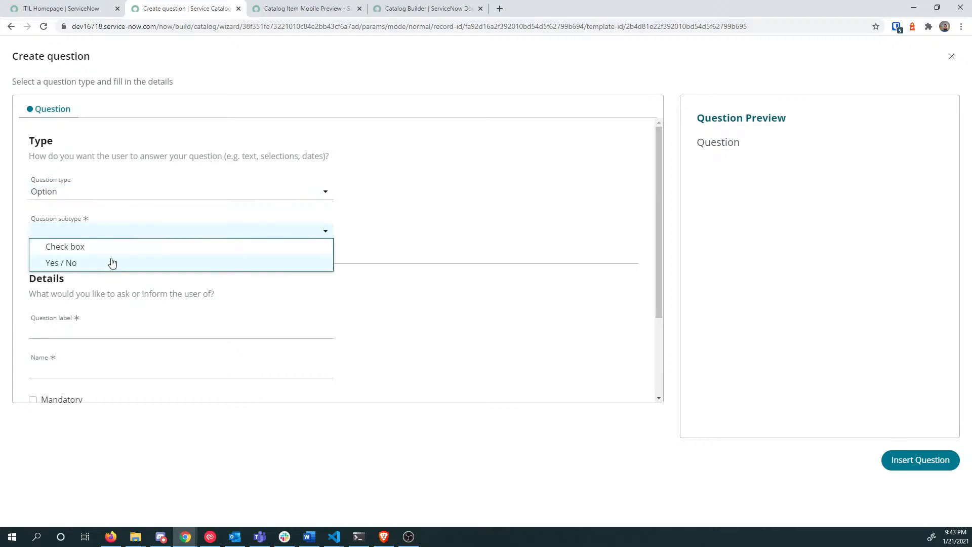
pyautogui.click(117, 195)
pyautogui.click(117, 243)
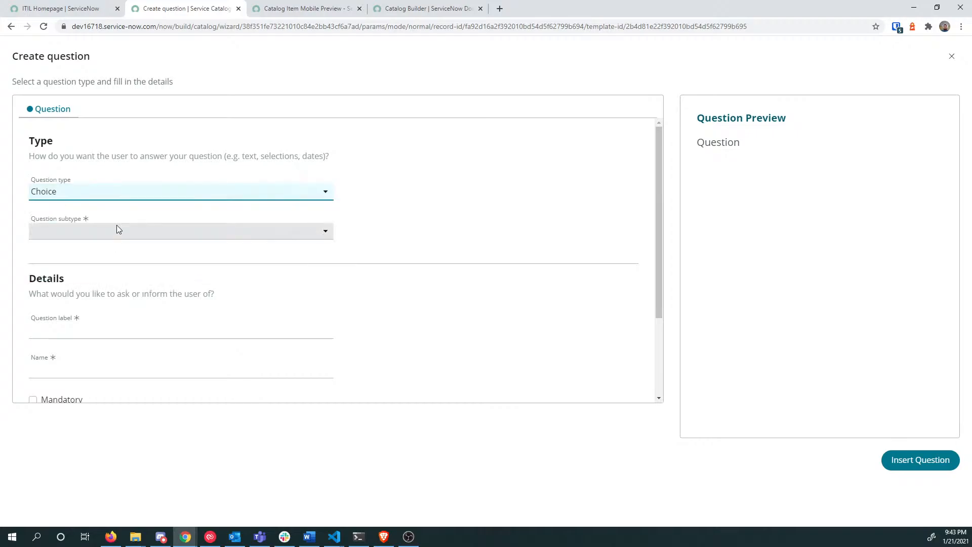
pyautogui.click(117, 229)
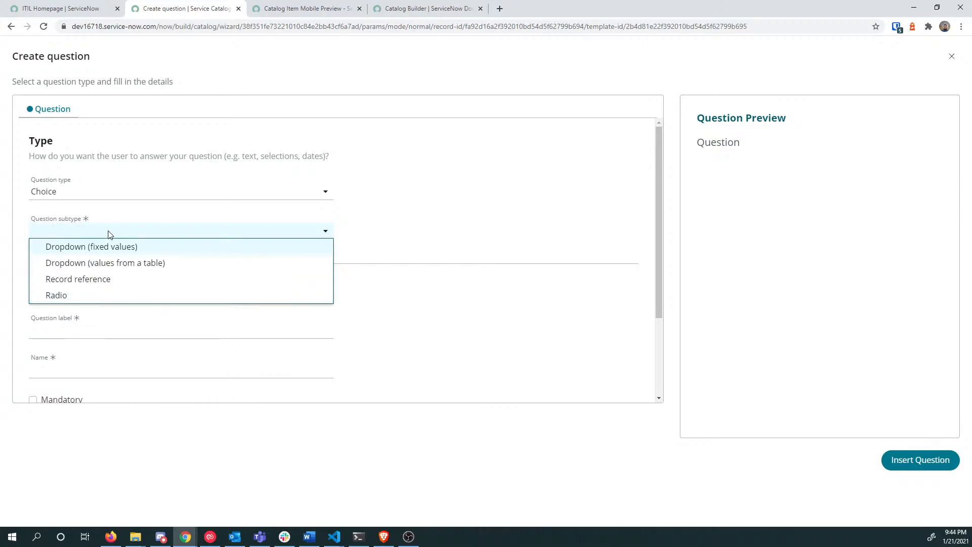
# Step: Check the Date / Time subtypes, then set the type to Display label and list its subtypes
pyautogui.click(109, 195)
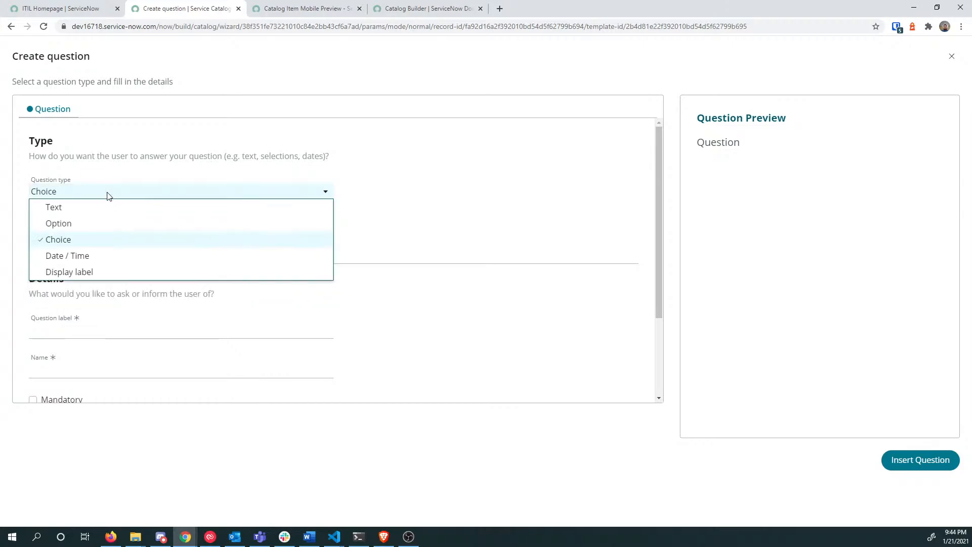
pyautogui.click(97, 257)
pyautogui.click(104, 232)
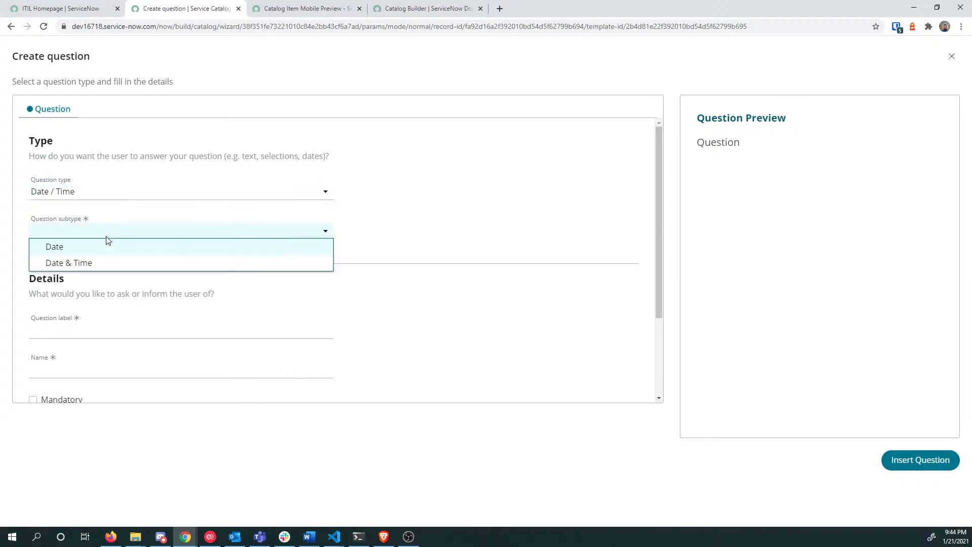
pyautogui.click(130, 192)
pyautogui.click(132, 193)
pyautogui.click(99, 273)
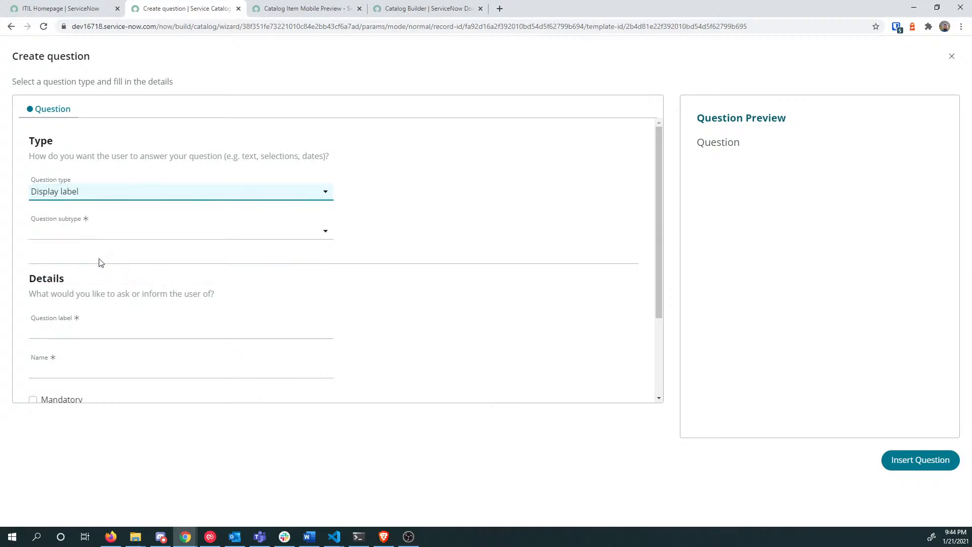
pyautogui.click(102, 234)
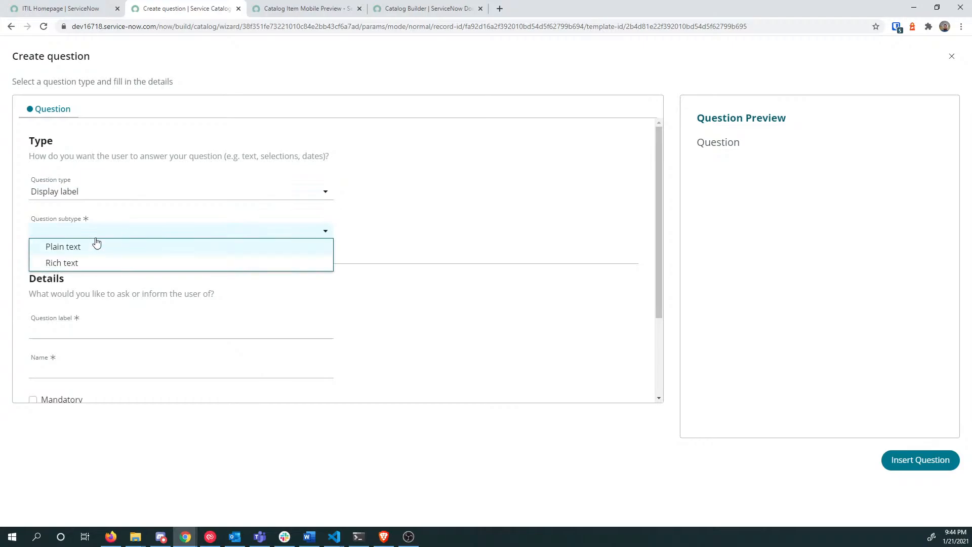
pyautogui.click(98, 234)
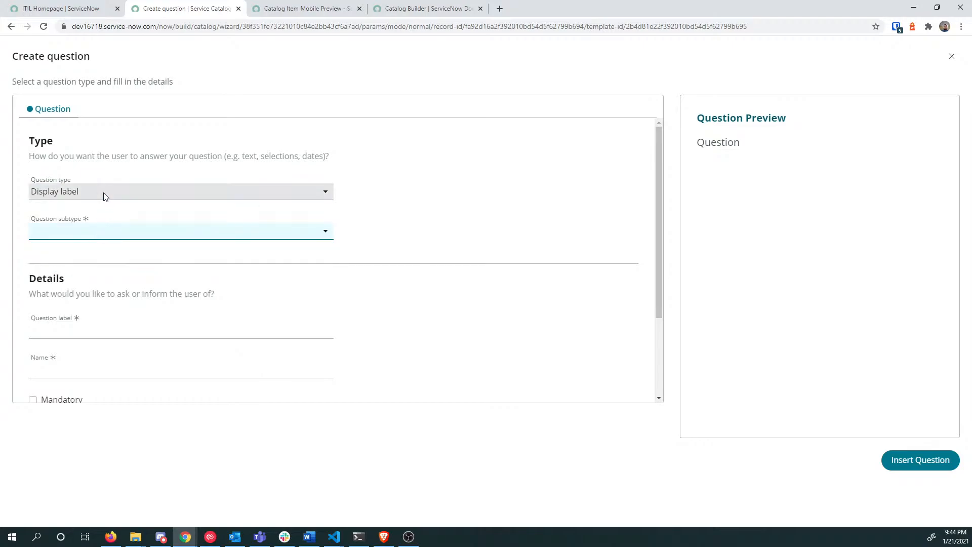
pyautogui.click(97, 235)
# Step: Make the display label Rich text and insert a 3 x 3 table into its content
pyautogui.click(93, 263)
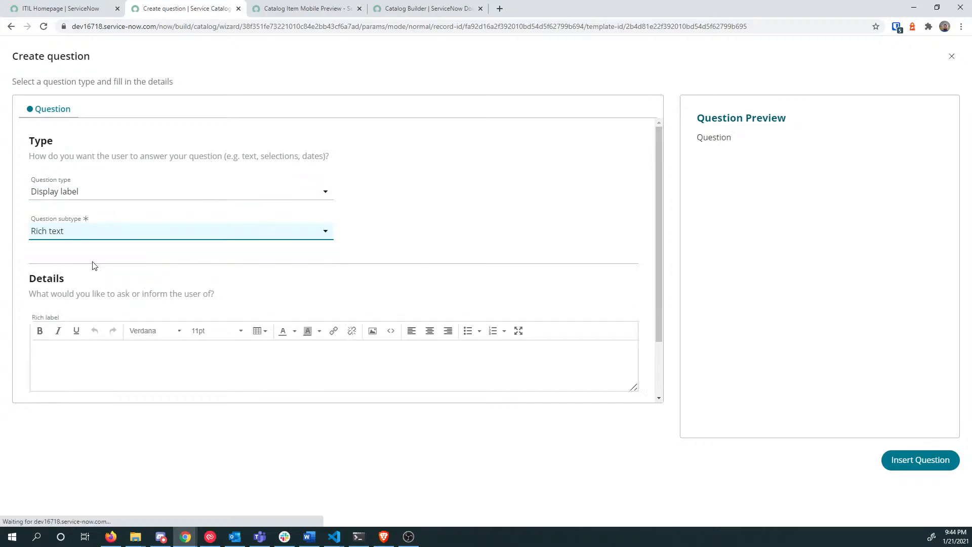
pyautogui.click(87, 361)
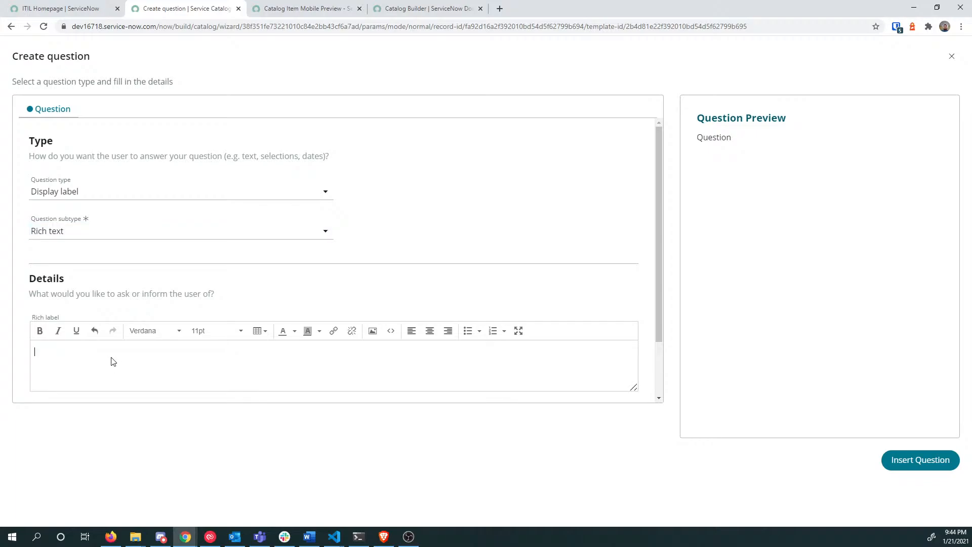
pyautogui.click(258, 332)
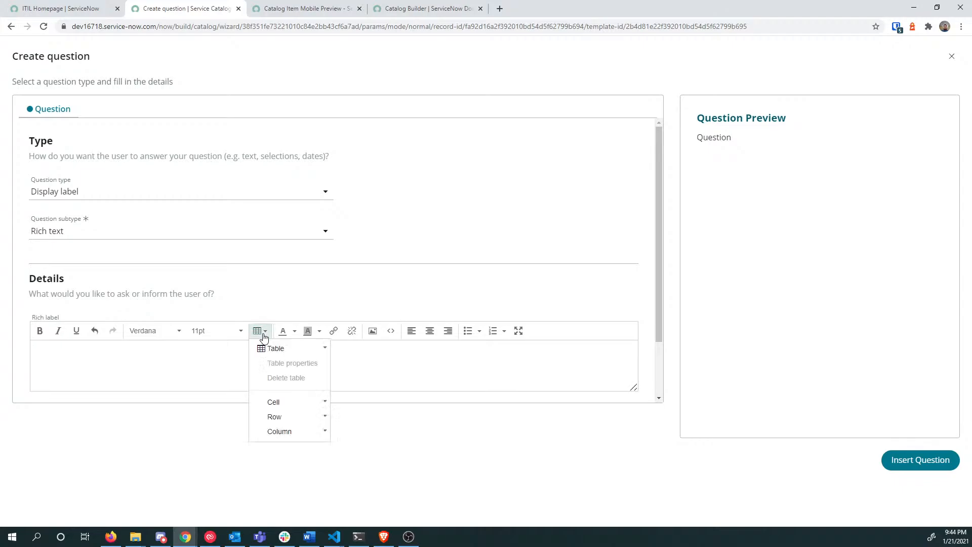
pyautogui.moveTo(326, 349)
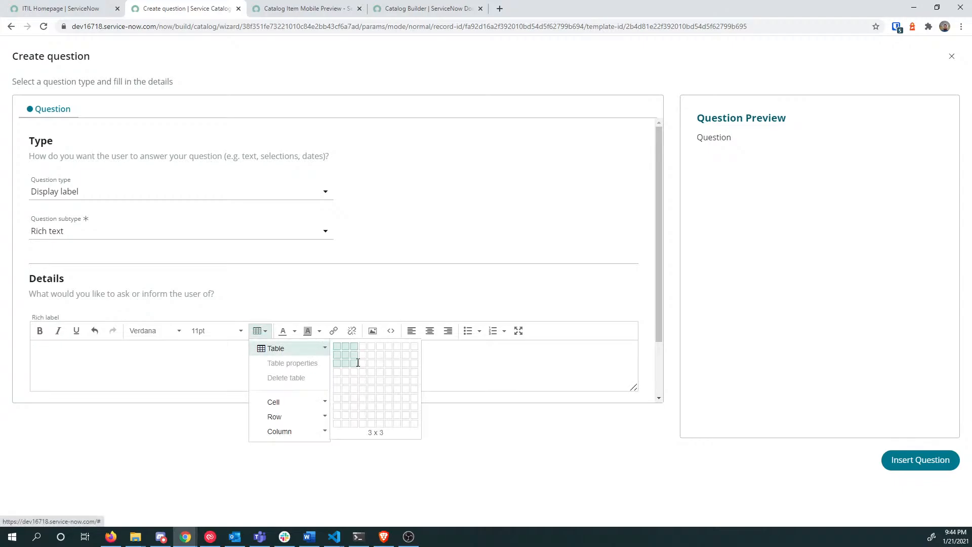
pyautogui.click(354, 364)
# Step: Fill the table cells with 'This', 'is', 'tabl3' and 'a'
pyautogui.write('This')
pyautogui.press('Tab')
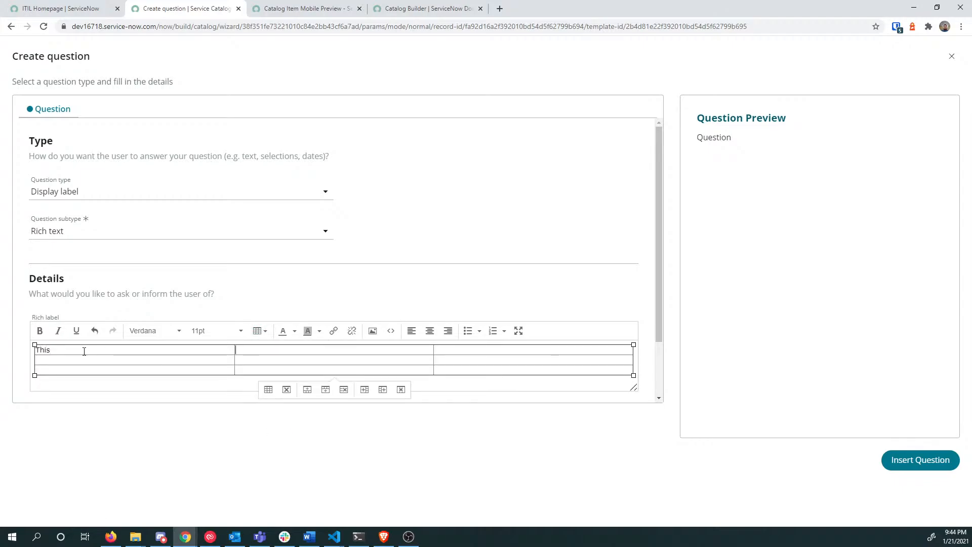
pyautogui.write('is')
pyautogui.press('Tab')
pyautogui.write('tabl')
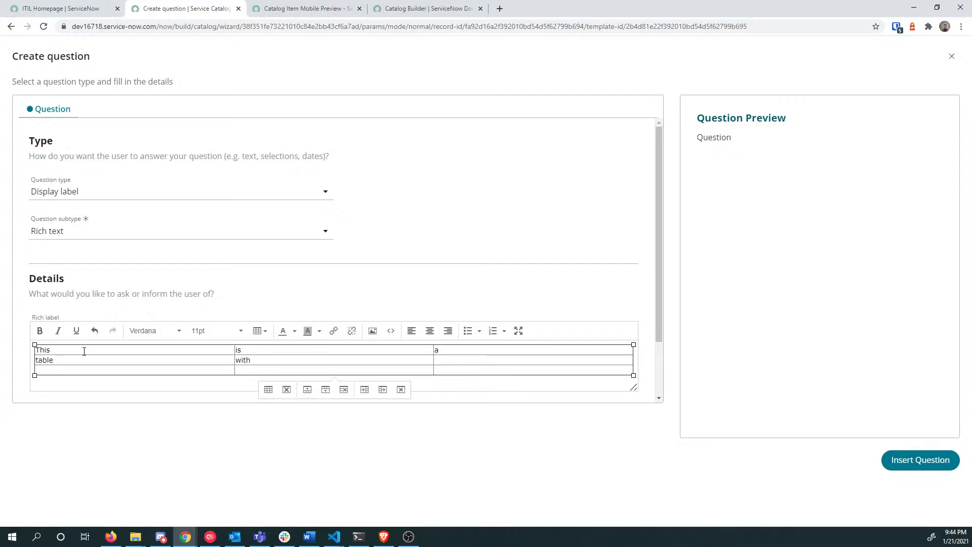
pyautogui.write('3')
pyautogui.press('Tab')
pyautogui.write('a')
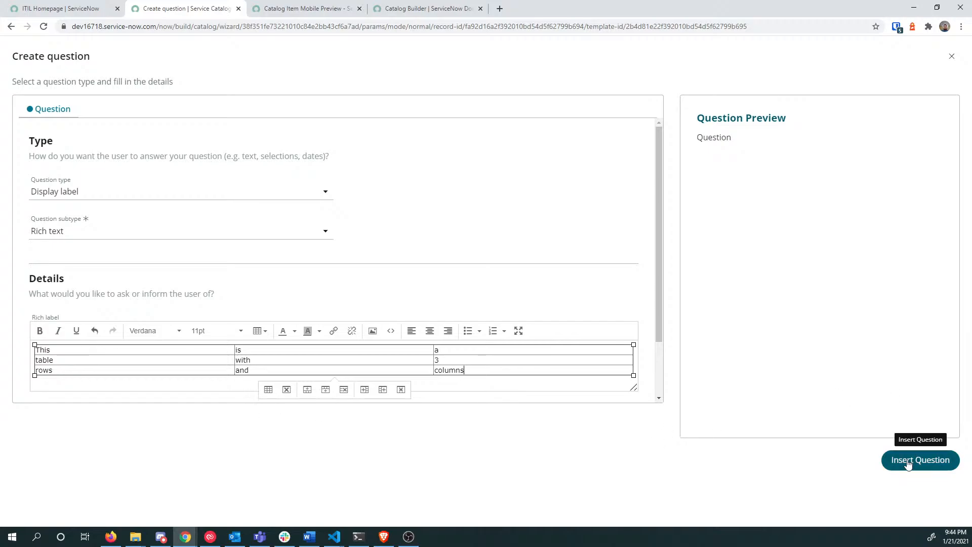
pyautogui.scroll(-2, 139, 170)
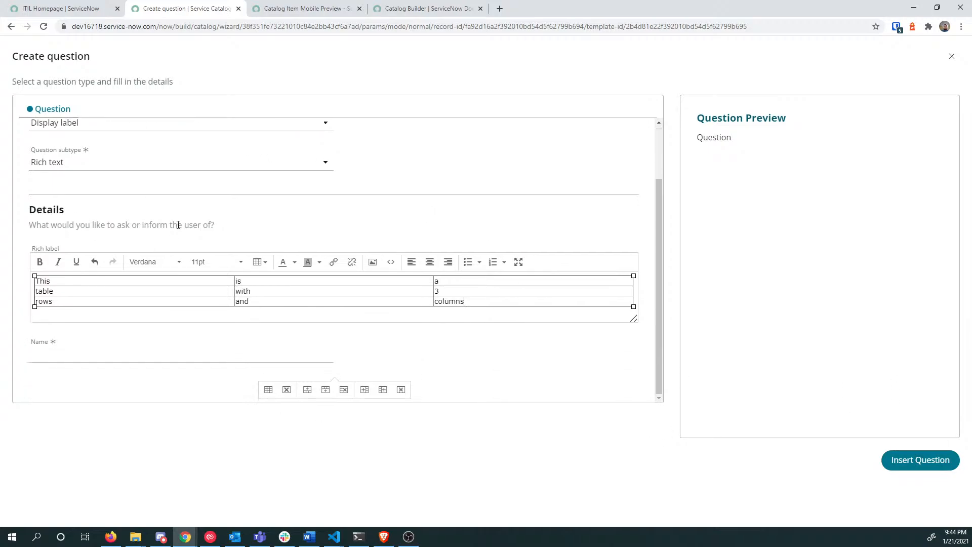
# Step: Name the question 'Unneeeded', correct the rejected name, and insert the question
pyautogui.click(90, 358)
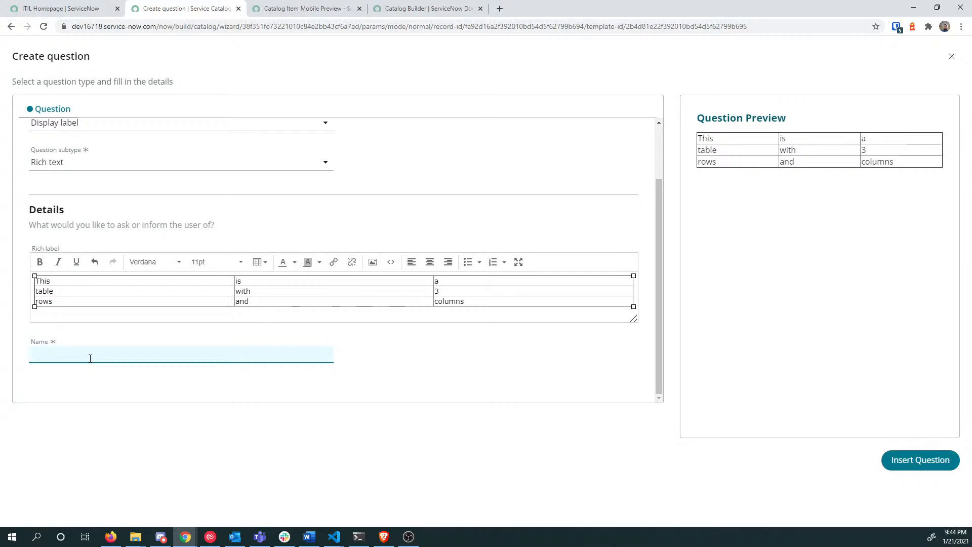
pyautogui.write('Unneeeded!')
pyautogui.click(914, 460)
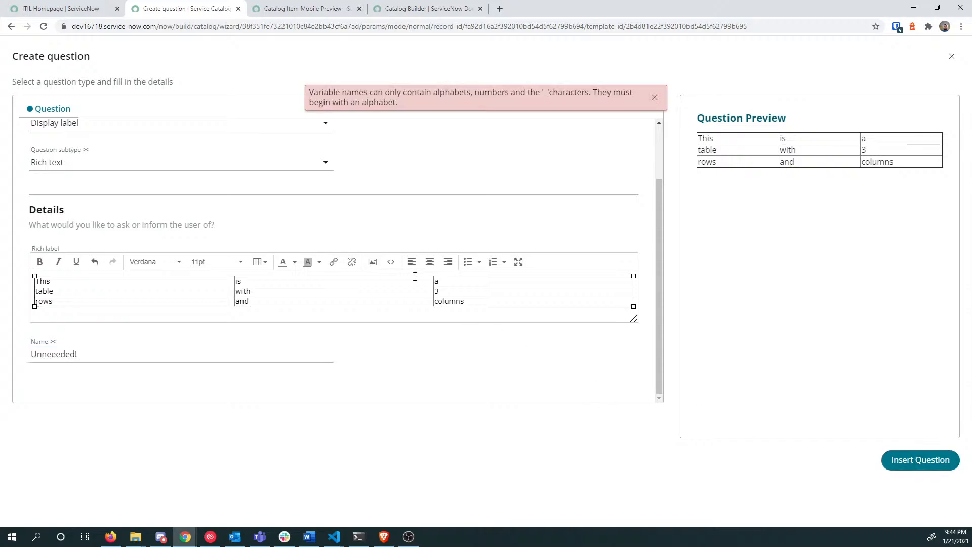
pyautogui.click(97, 354)
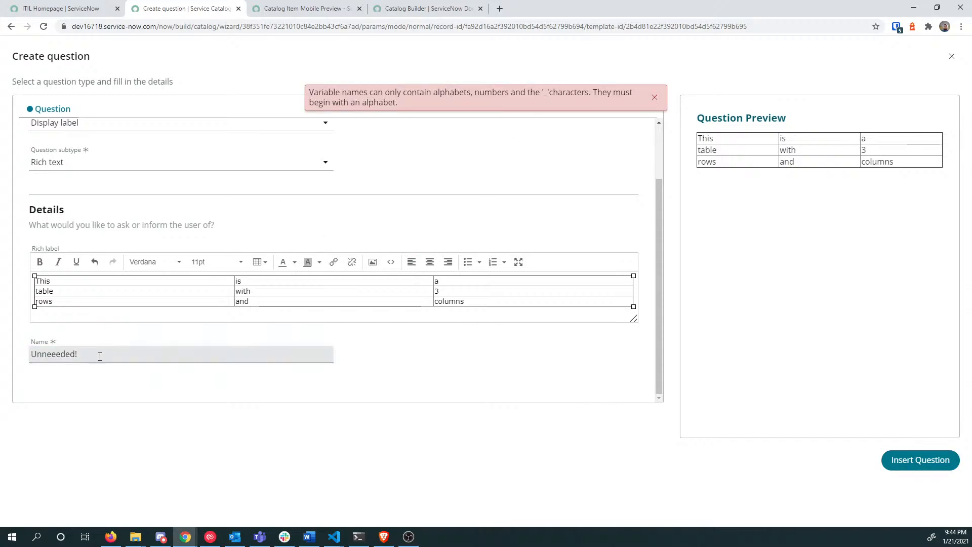
pyautogui.scroll(-2, 171, 297)
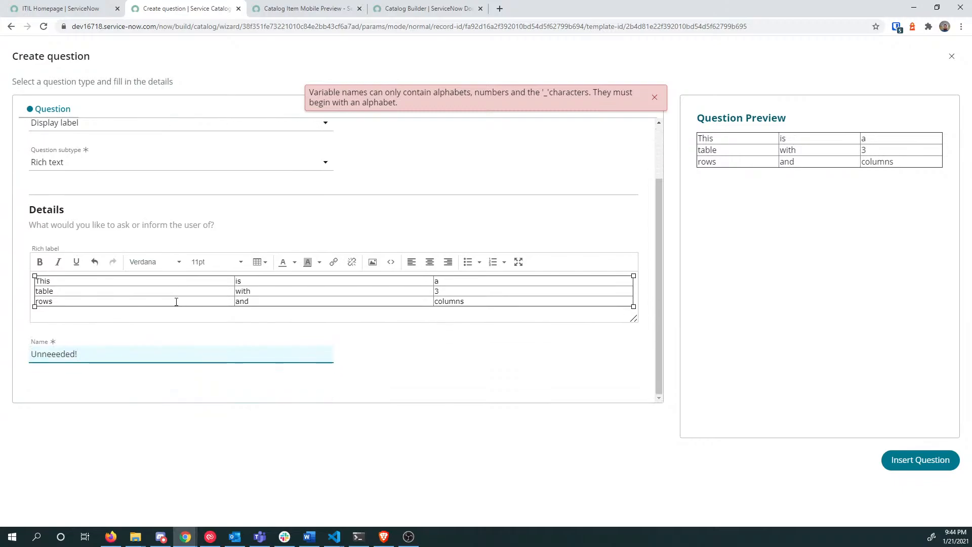
pyautogui.click(948, 459)
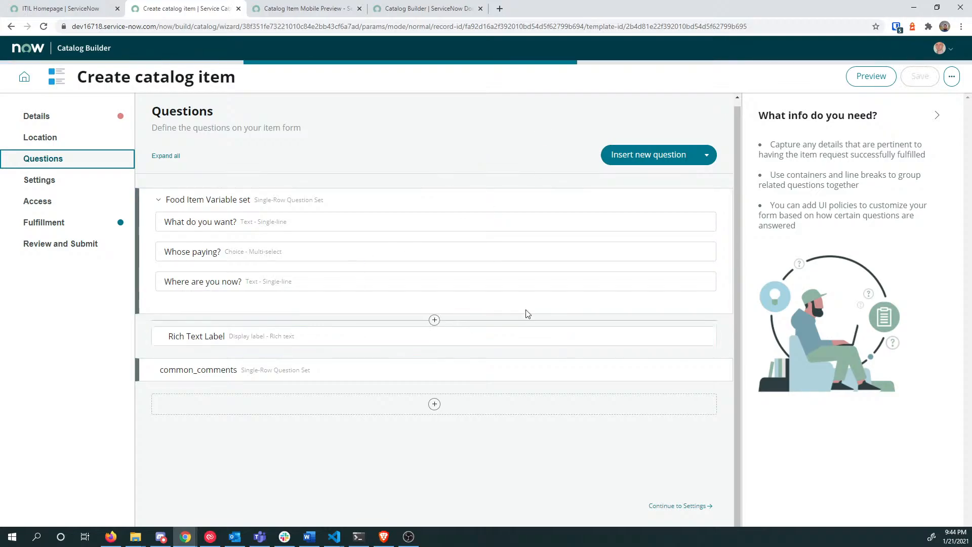
# Step: Refresh the Catalog Item Mobile Preview to check the new table label, then return to the item
pyautogui.click(275, 6)
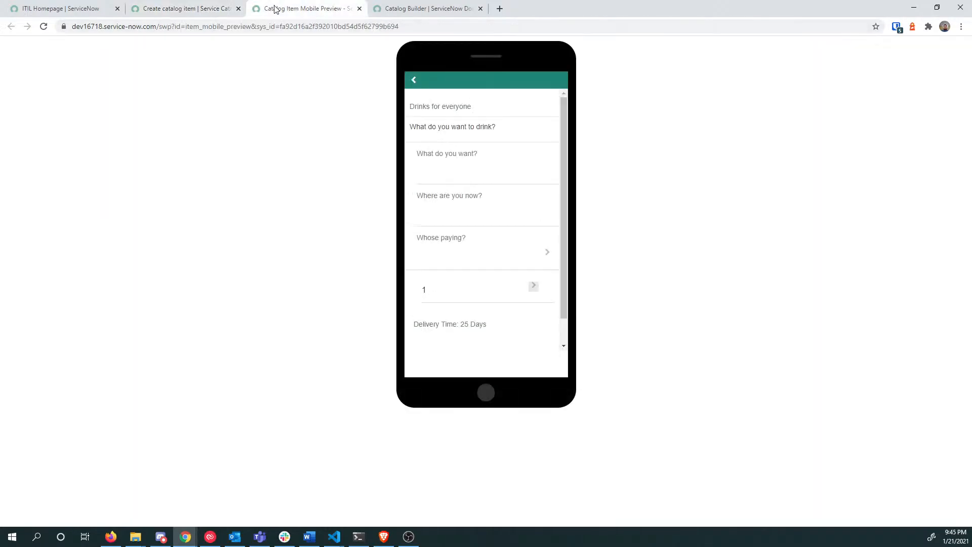
pyautogui.click(413, 82)
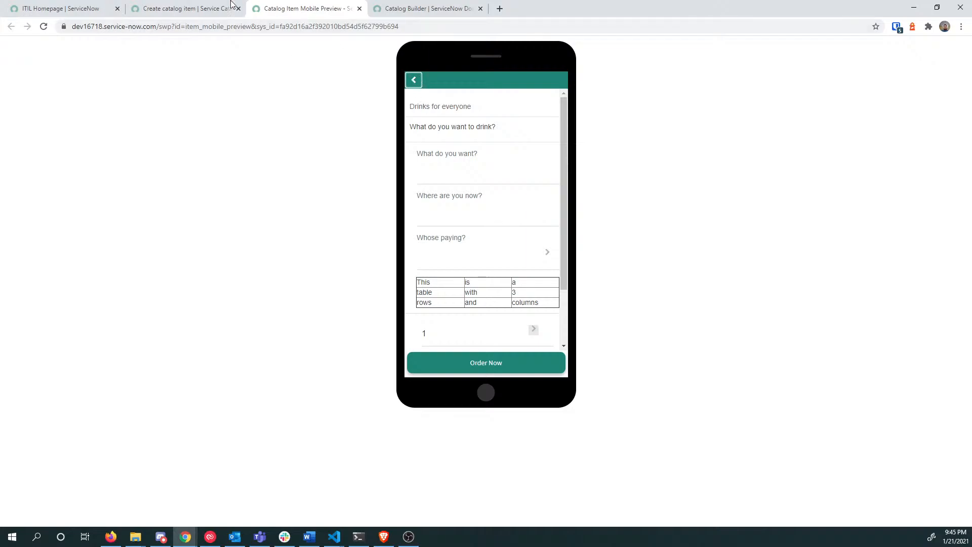
pyautogui.click(185, 9)
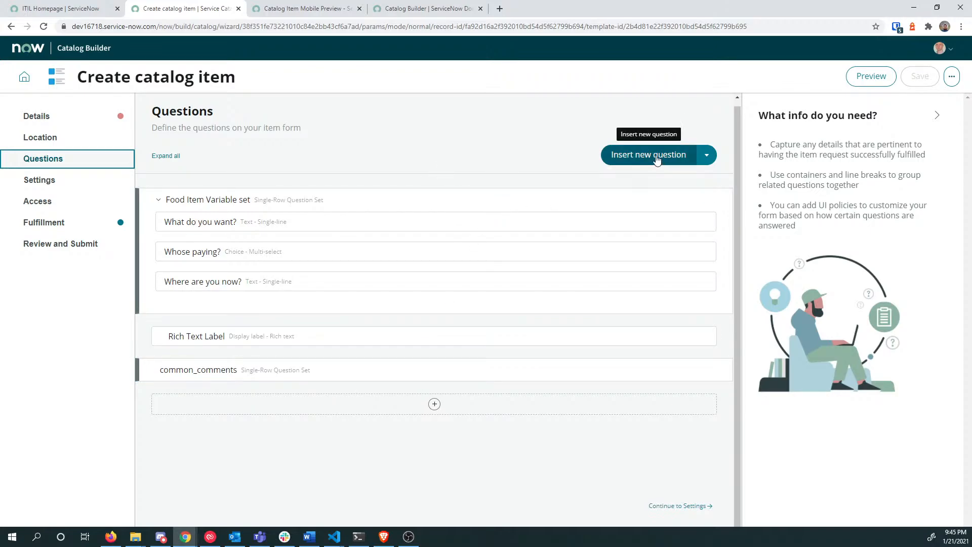
# Step: Continue through Settings to Access and review its Any User availability criteria
pyautogui.click(681, 505)
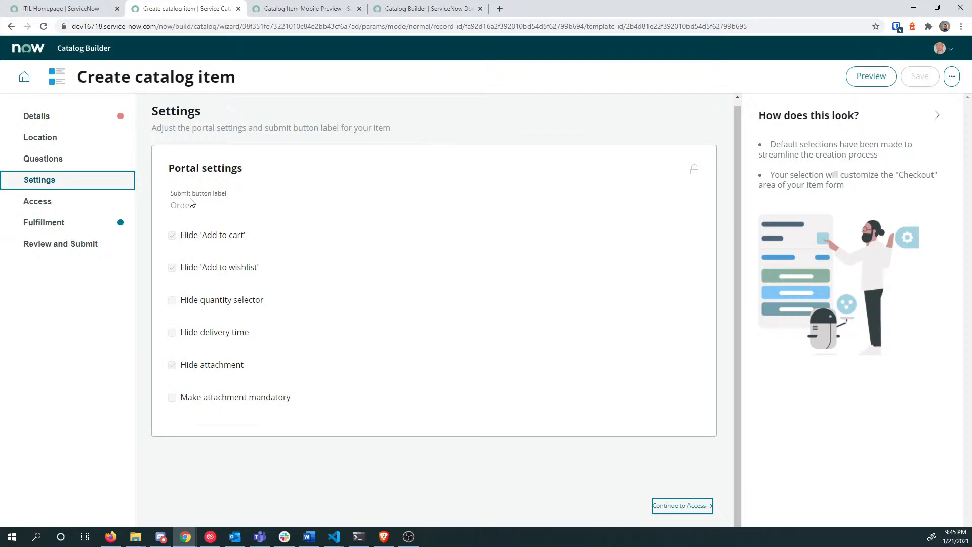
pyautogui.click(684, 505)
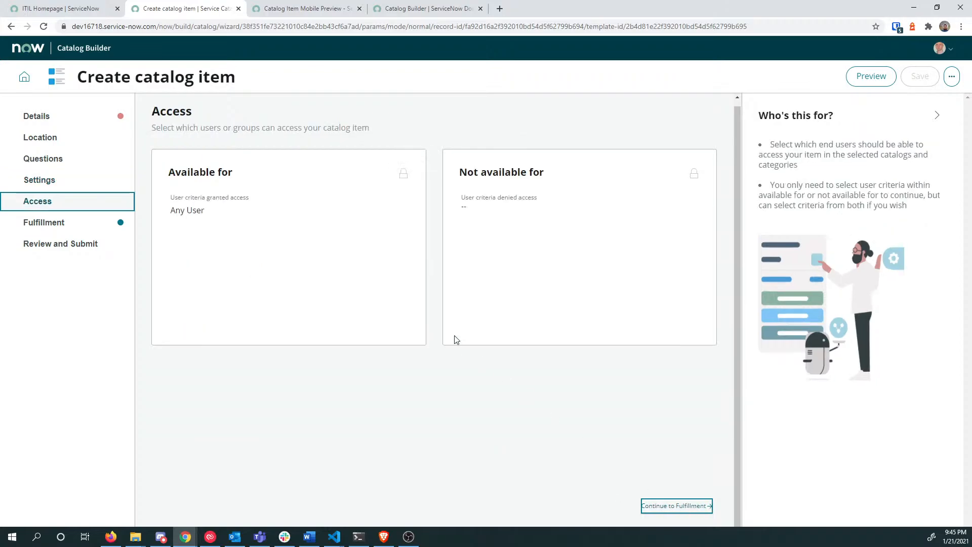
pyautogui.moveTo(192, 211); pyautogui.dragTo(196, 211)
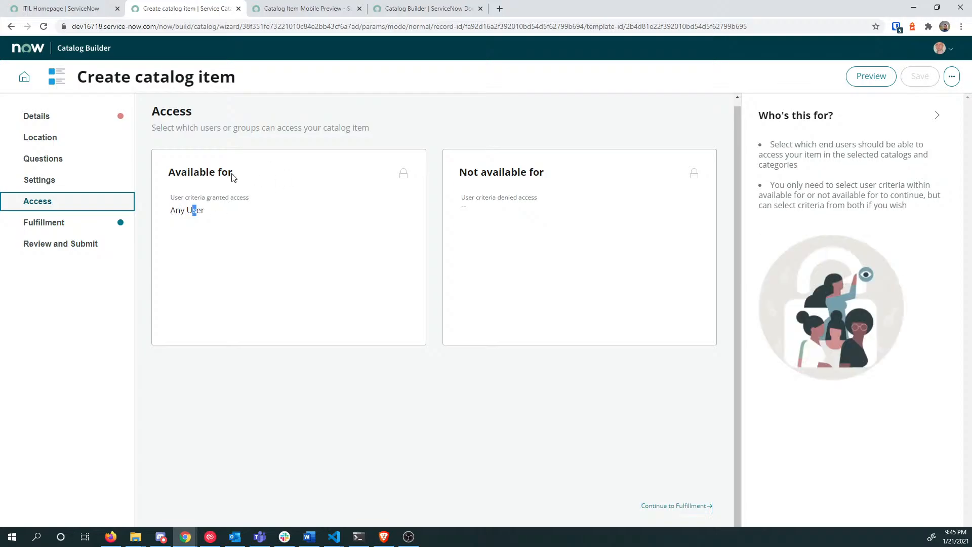
pyautogui.moveTo(186, 174); pyautogui.dragTo(229, 173)
pyautogui.click(230, 178)
pyautogui.moveTo(466, 174); pyautogui.dragTo(541, 173)
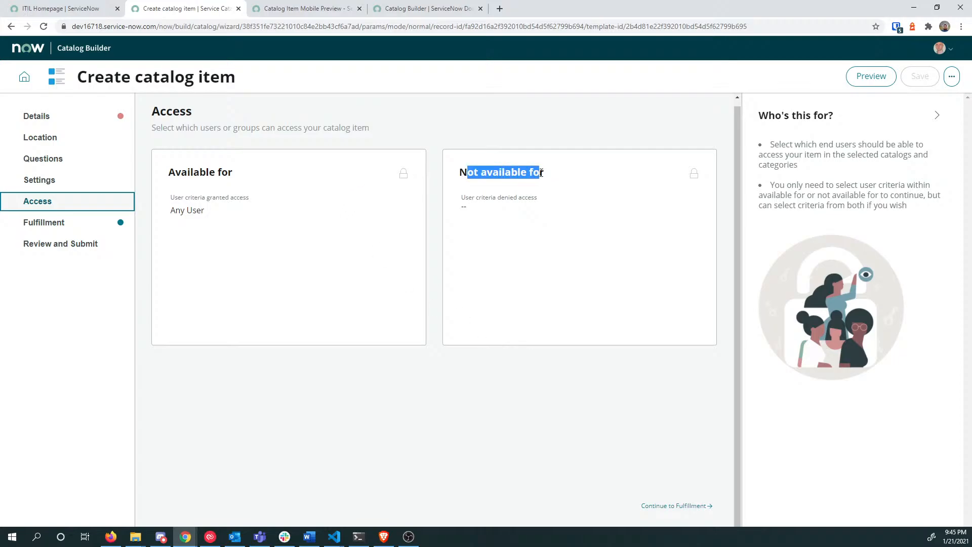
# Step: Open the Fulfillment step showing the Service Catalog Item Request flow, briefly revisiting Access
pyautogui.click(56, 221)
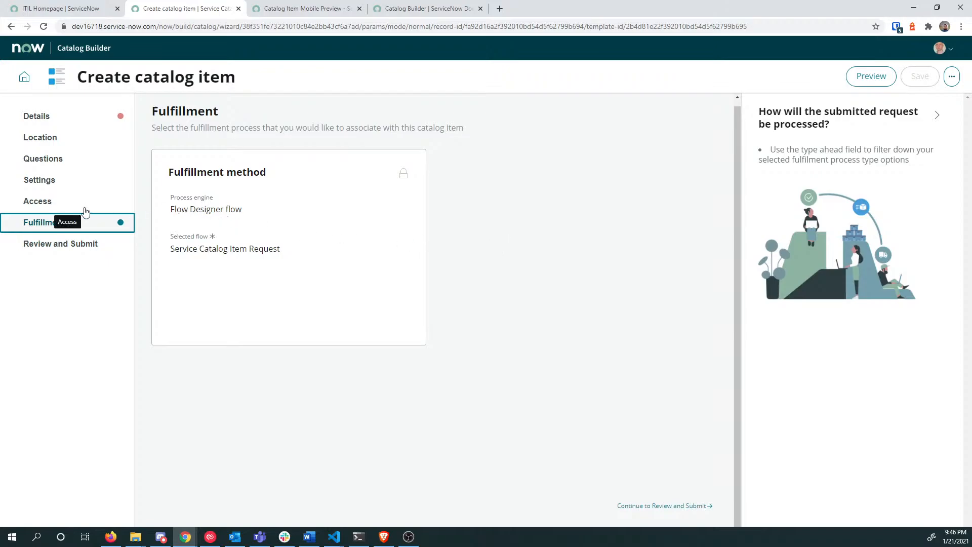
pyautogui.click(64, 206)
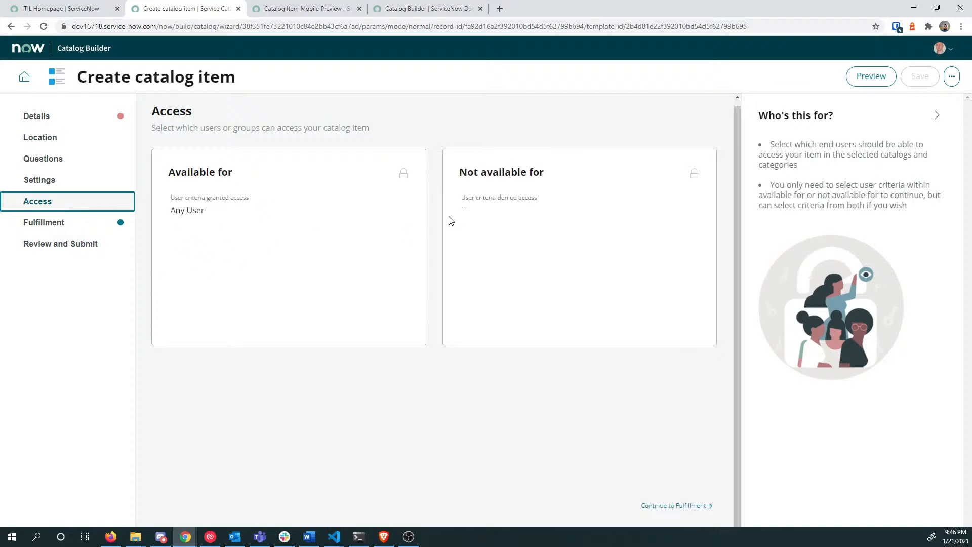
pyautogui.click(64, 221)
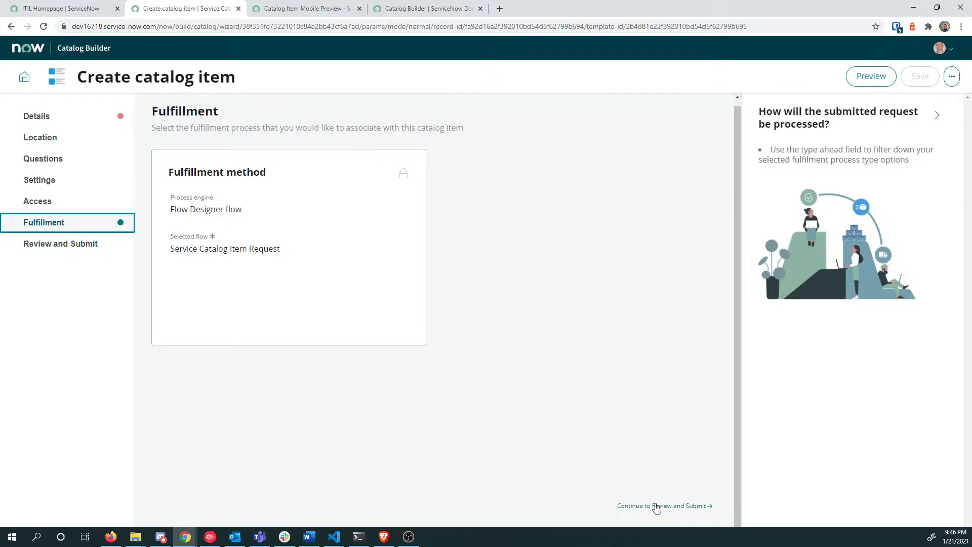
# Step: Advance to Review and Submit and read its instructions
pyautogui.click(656, 506)
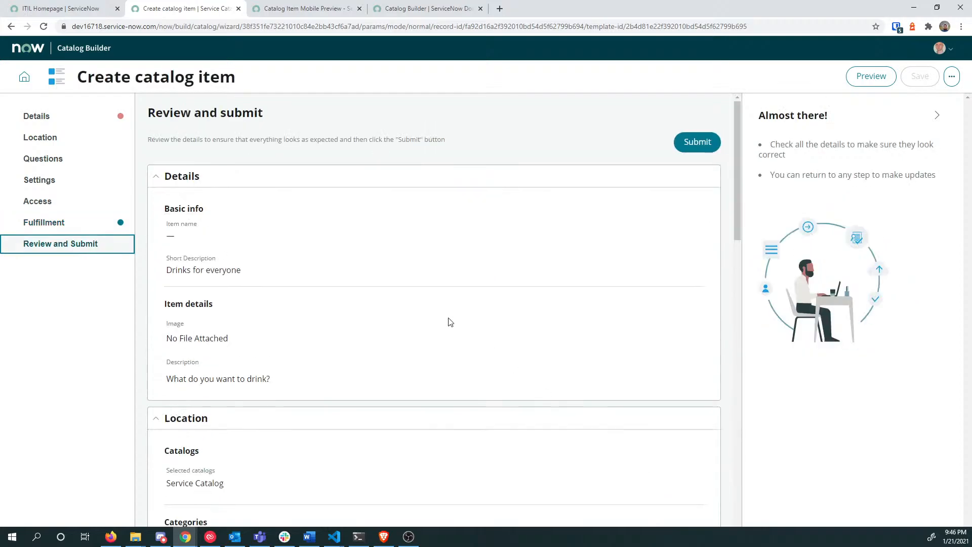
pyautogui.moveTo(151, 141); pyautogui.dragTo(449, 150)
pyautogui.scroll(-2, 370, 180)
pyautogui.scroll(2, 377, 223)
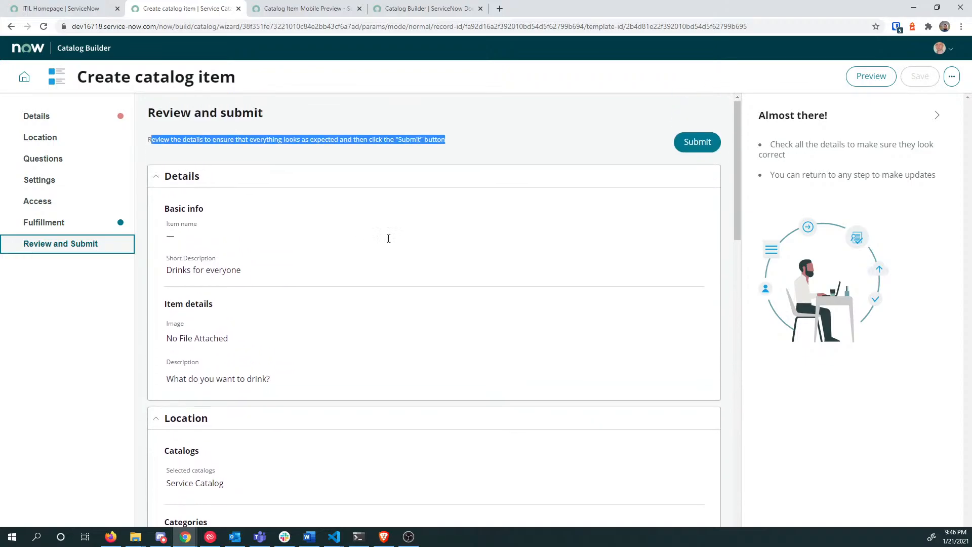
# Step: Open the Catalog Builder documentation from the avatar menu and skim it
pyautogui.click(946, 51)
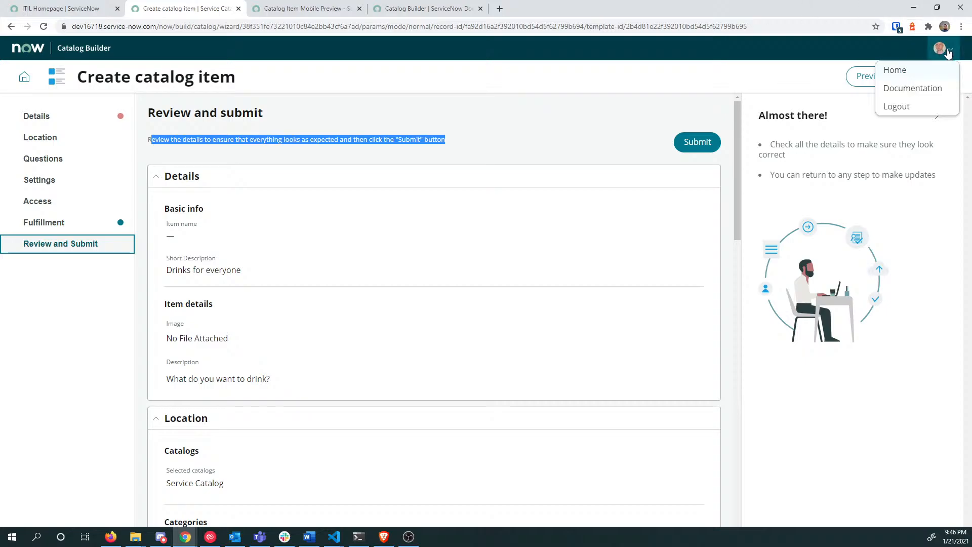
pyautogui.click(940, 49)
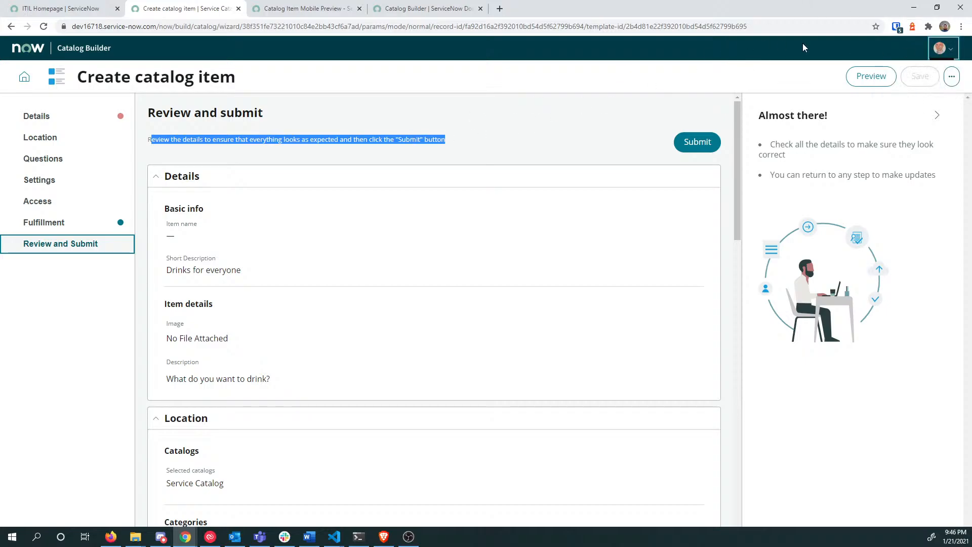
pyautogui.click(941, 48)
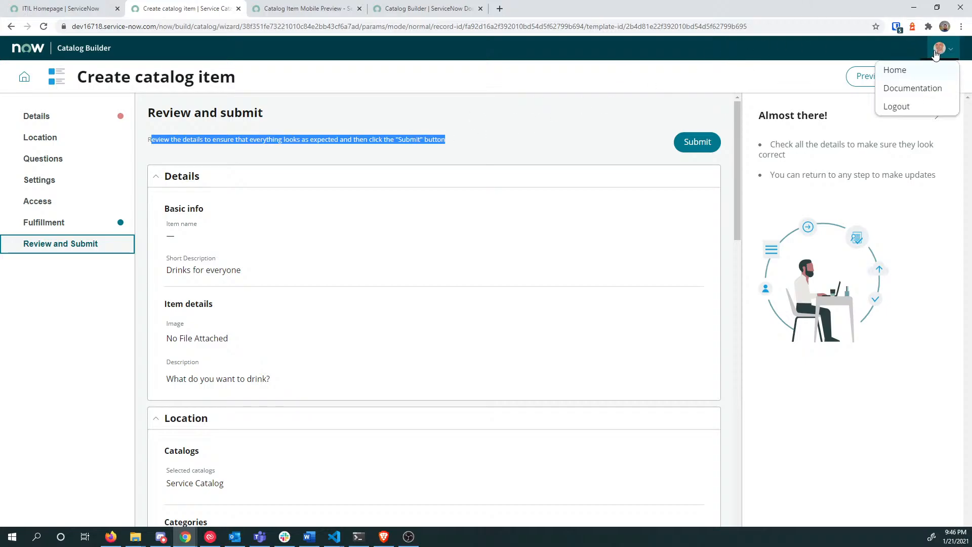
pyautogui.click(913, 88)
pyautogui.click(410, 12)
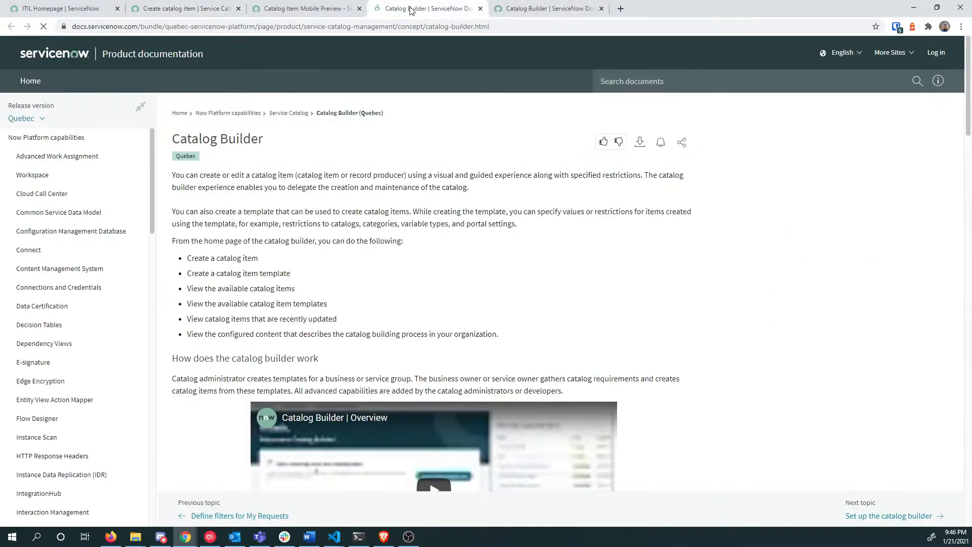
pyautogui.scroll(-10, 429, 227)
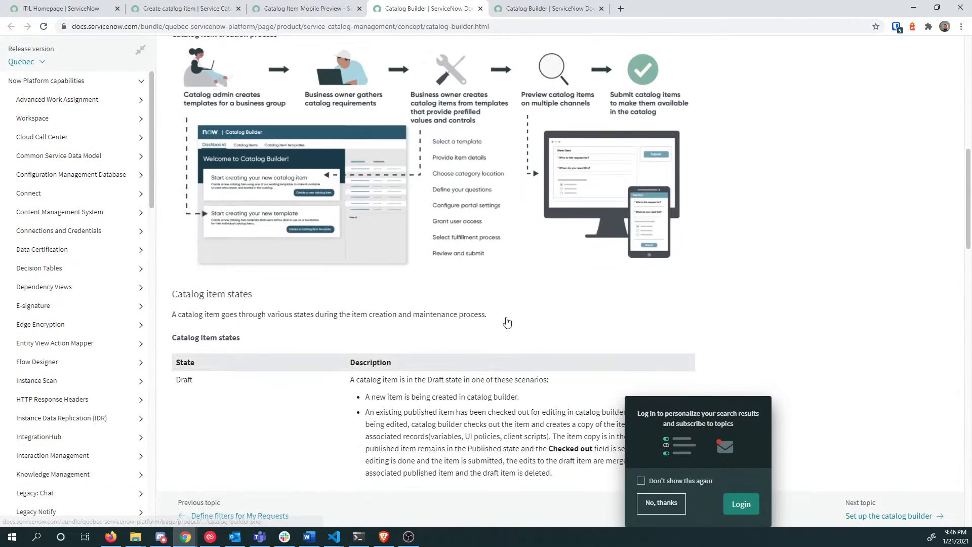
pyautogui.scroll(10, 513, 354)
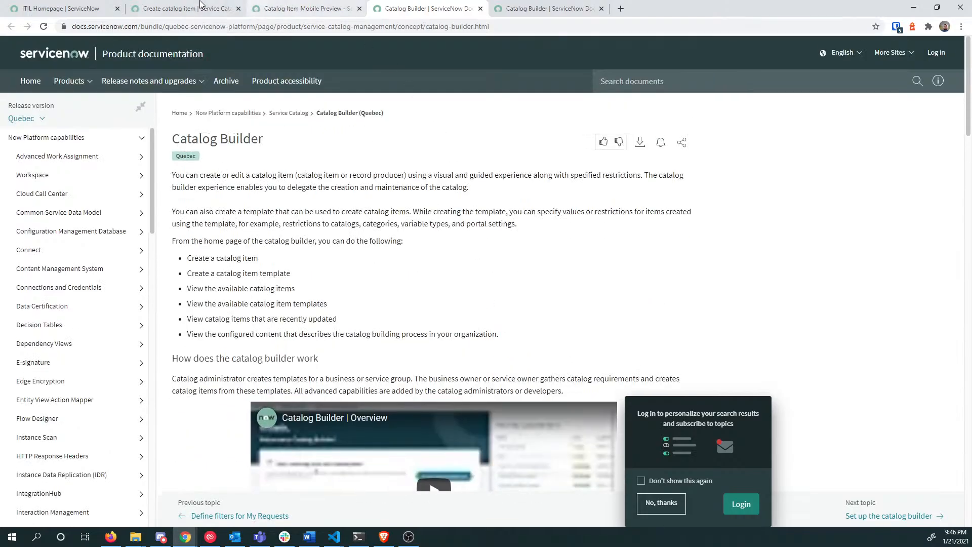
# Step: Return to the Create catalog item tab and scroll through the item summary
pyautogui.click(178, 10)
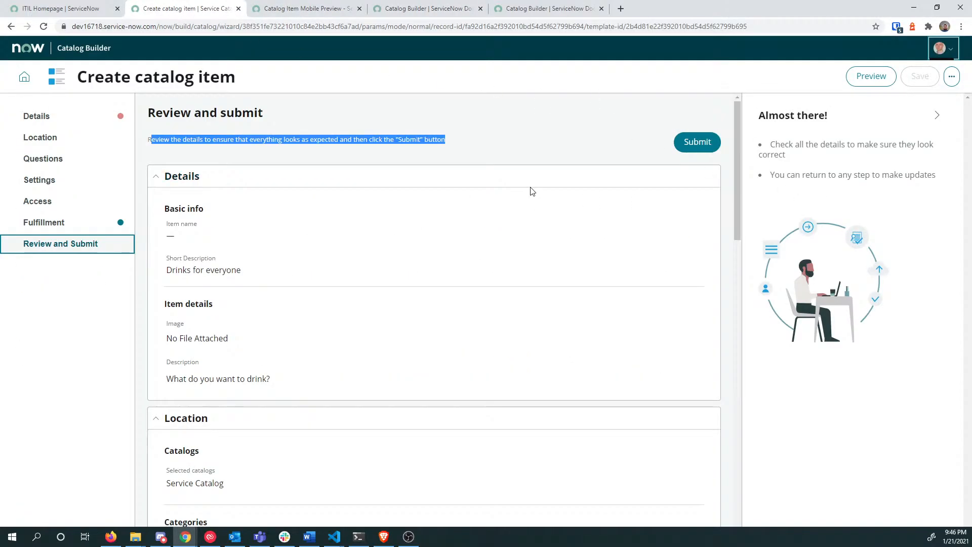
pyautogui.click(942, 48)
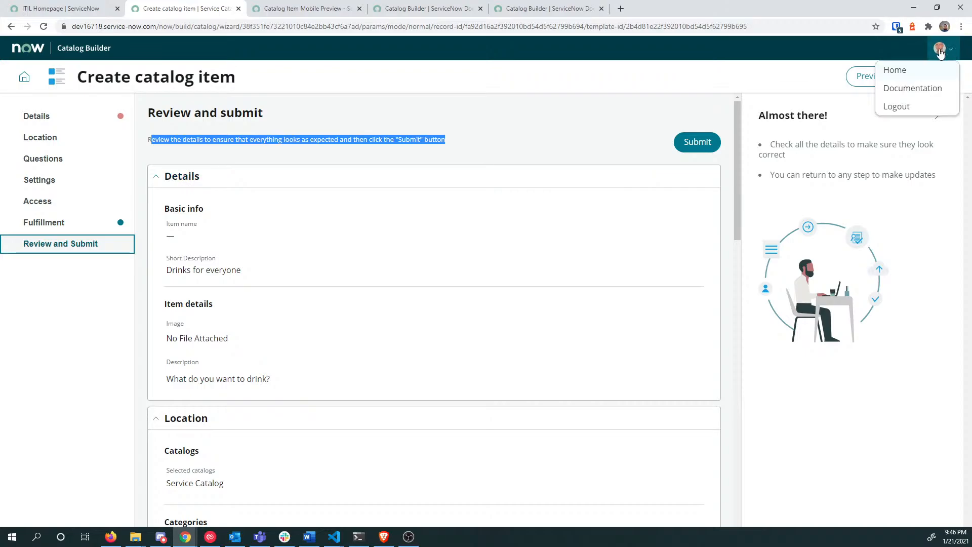
pyautogui.click(698, 70)
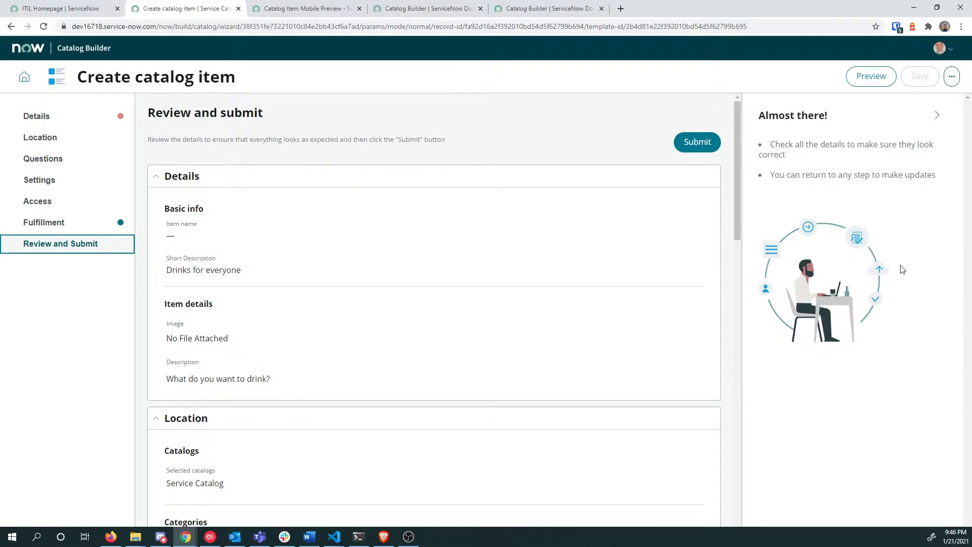
pyautogui.scroll(-15, 408, 373)
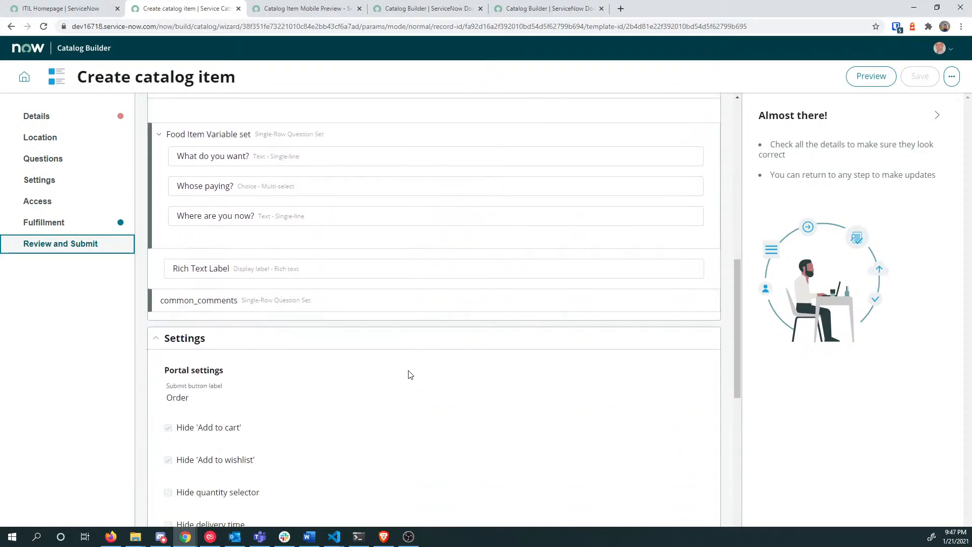
pyautogui.scroll(-3, 410, 375)
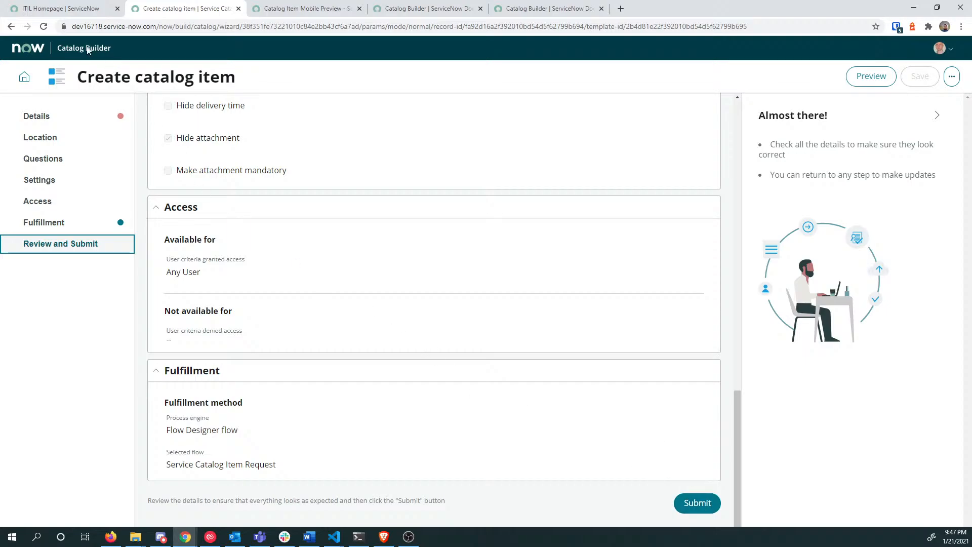
# Step: Attempt to submit and expand the error to see which mandatory fields are missing
pyautogui.click(703, 509)
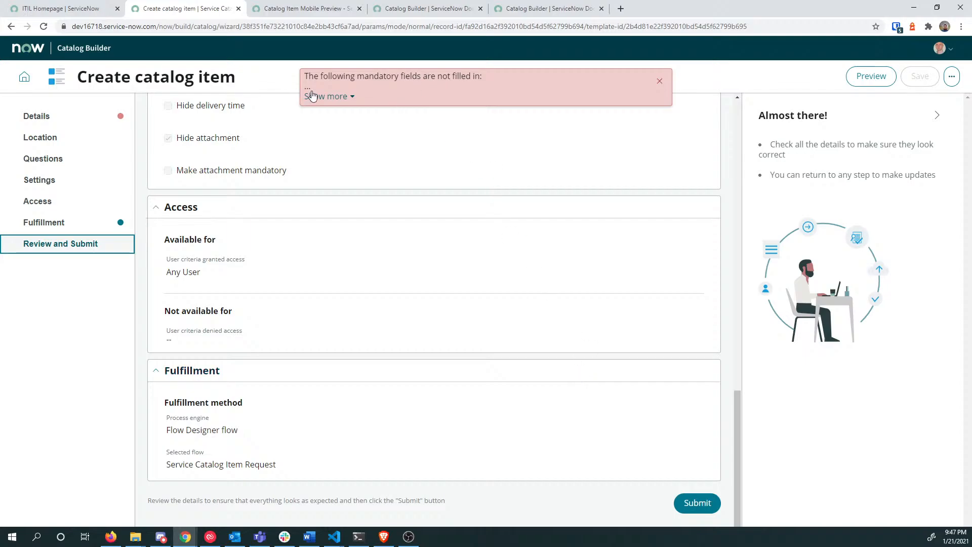
pyautogui.moveTo(333, 80); pyautogui.dragTo(484, 83)
pyautogui.click(410, 89)
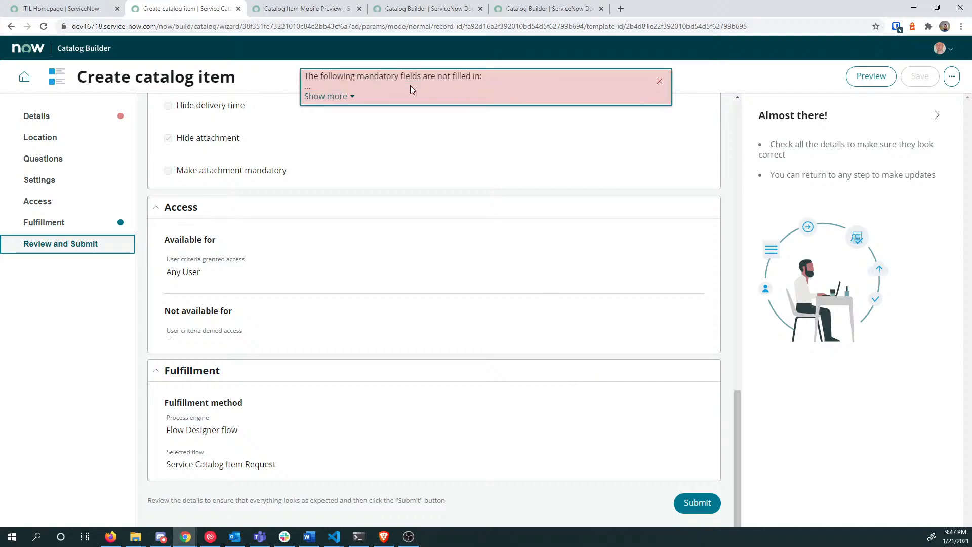
pyautogui.click(349, 103)
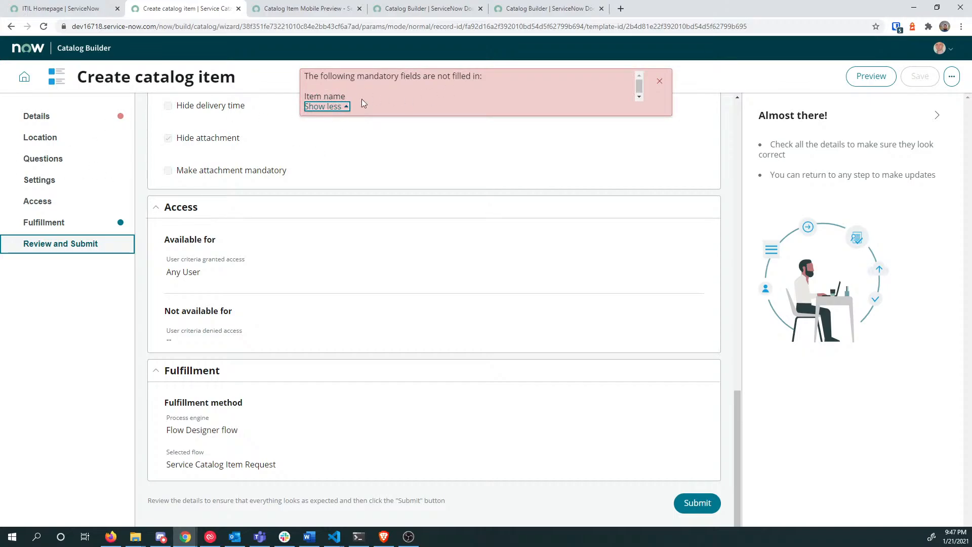
# Step: Enter 'Get a drink' as the Item name on the Details step
pyautogui.click(101, 122)
pyautogui.click(246, 217)
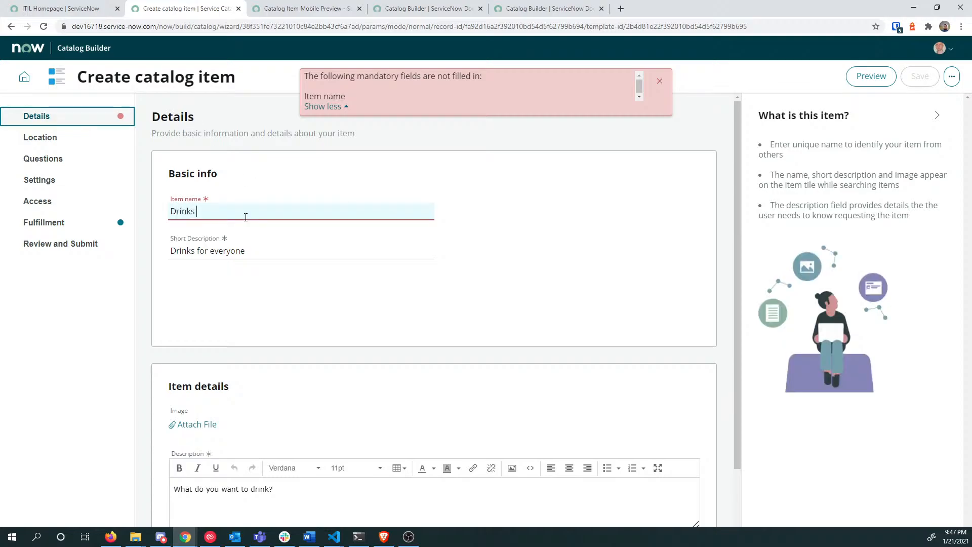
pyautogui.press('BackSpace')
pyautogui.press('BackSpace')
pyautogui.press('BackSpace')
pyautogui.press('BackSpace')
pyautogui.scroll(-1, 558, 198)
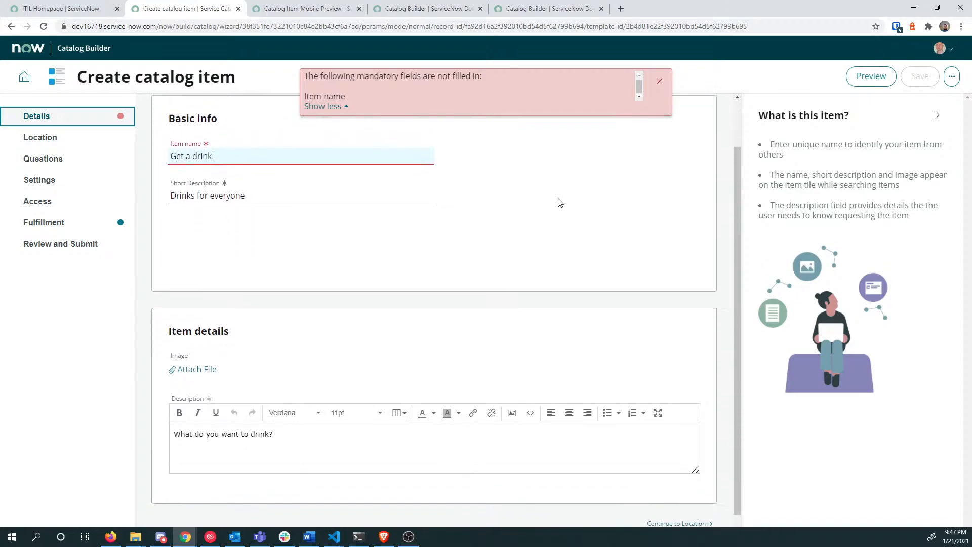
pyautogui.scroll(1, 559, 202)
pyautogui.moveTo(354, 96); pyautogui.dragTo(307, 93)
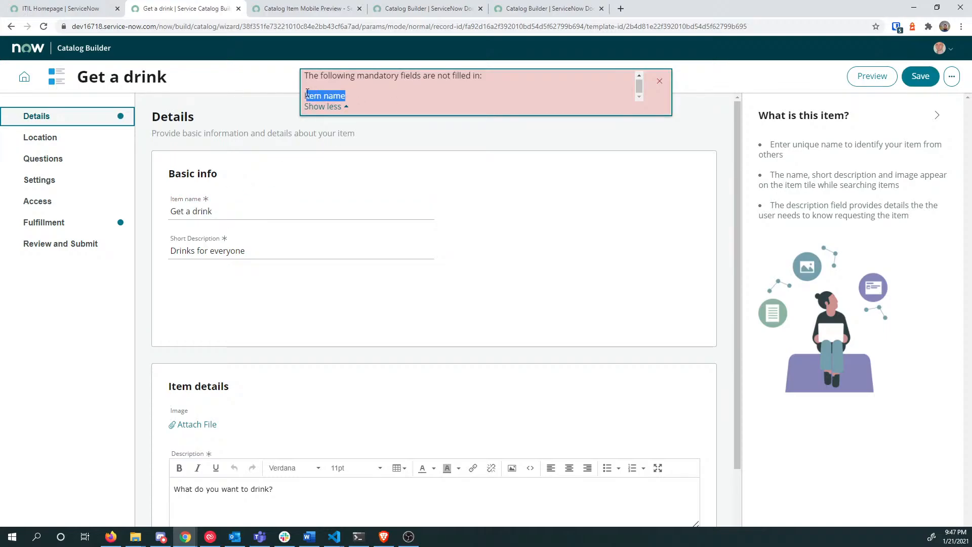
pyautogui.click(349, 97)
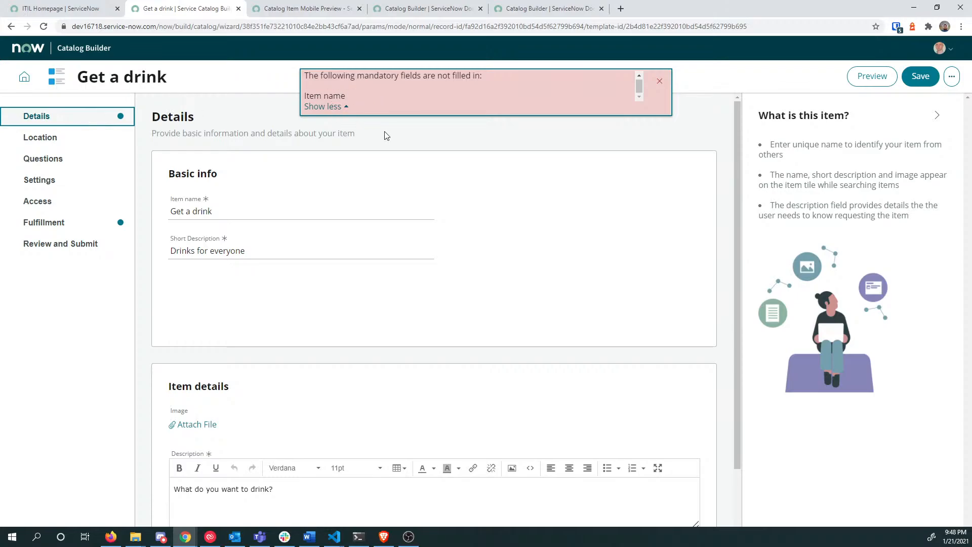
# Step: Return to Review and Submit and scroll through the item summary
pyautogui.scroll(-2, 727, 263)
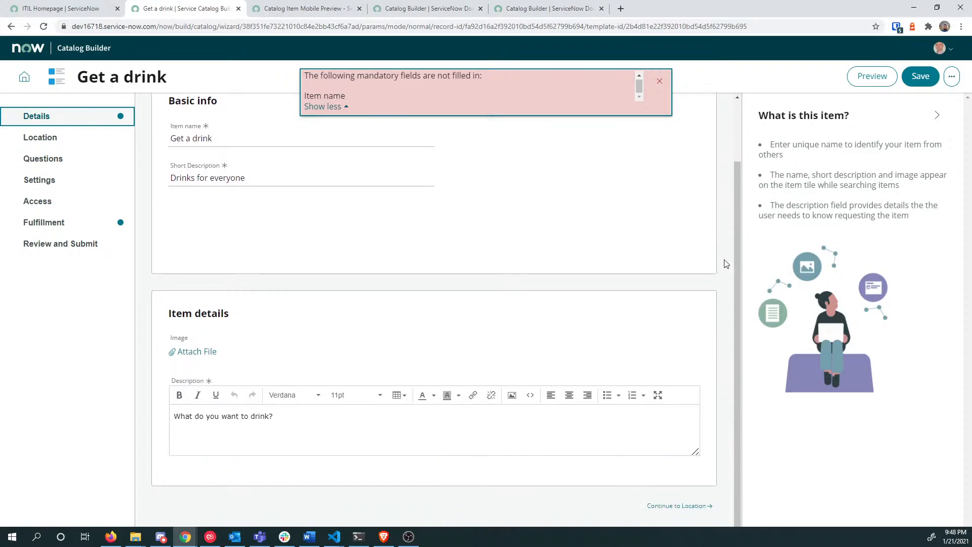
pyautogui.click(92, 245)
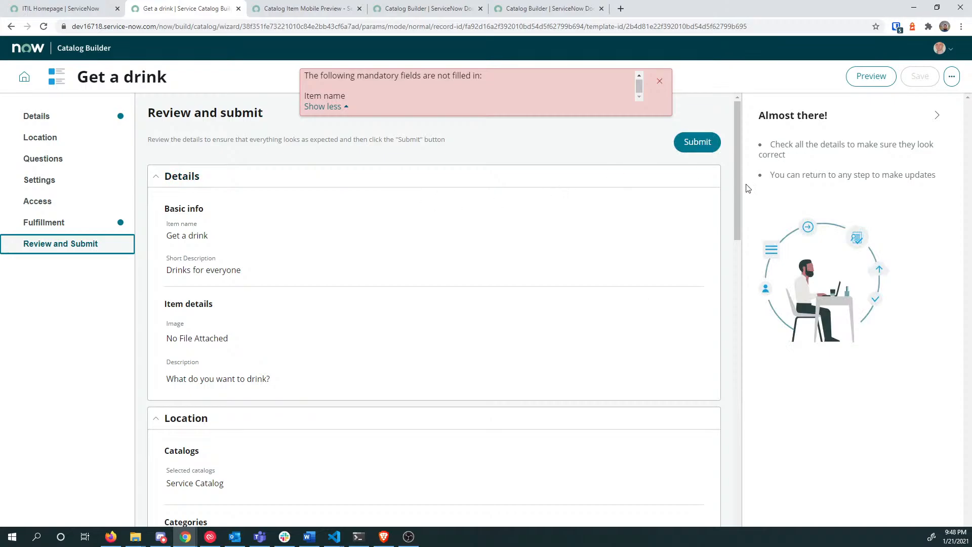
pyautogui.scroll(-12, 690, 213)
pyautogui.scroll(-5, 690, 216)
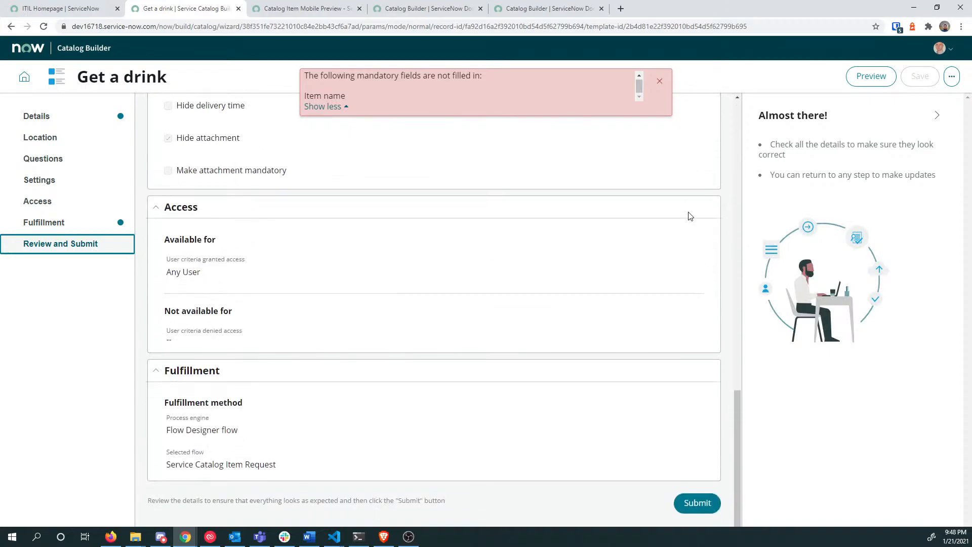
# Step: Submit 'Get a drink', read the confirmation, and return to the Catalog Builder dashboard
pyautogui.click(707, 503)
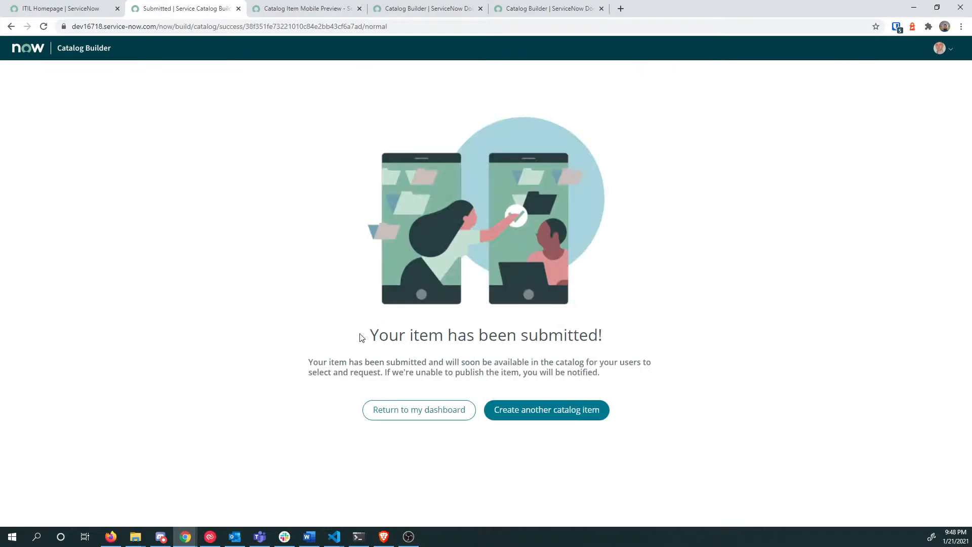
pyautogui.moveTo(429, 362); pyautogui.dragTo(597, 373)
pyautogui.click(445, 374)
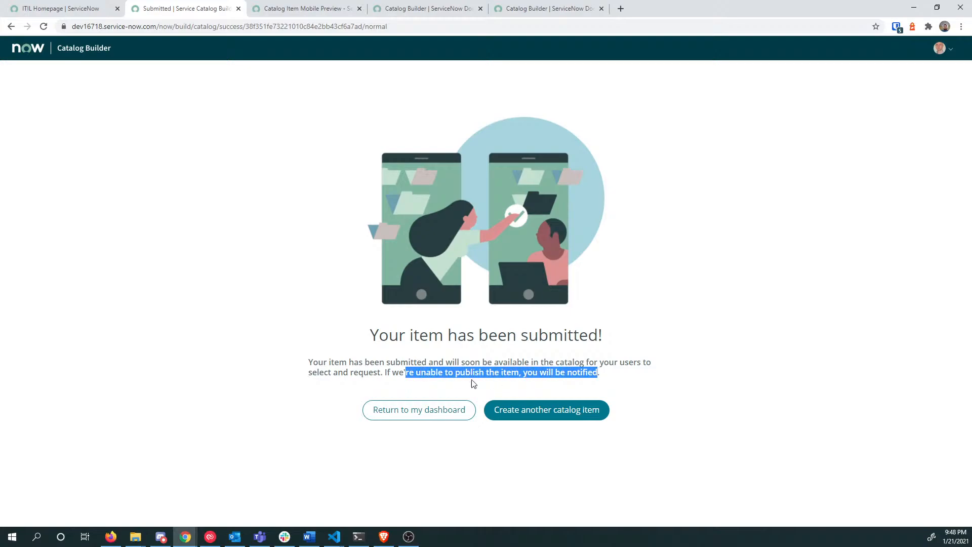
pyautogui.click(373, 411)
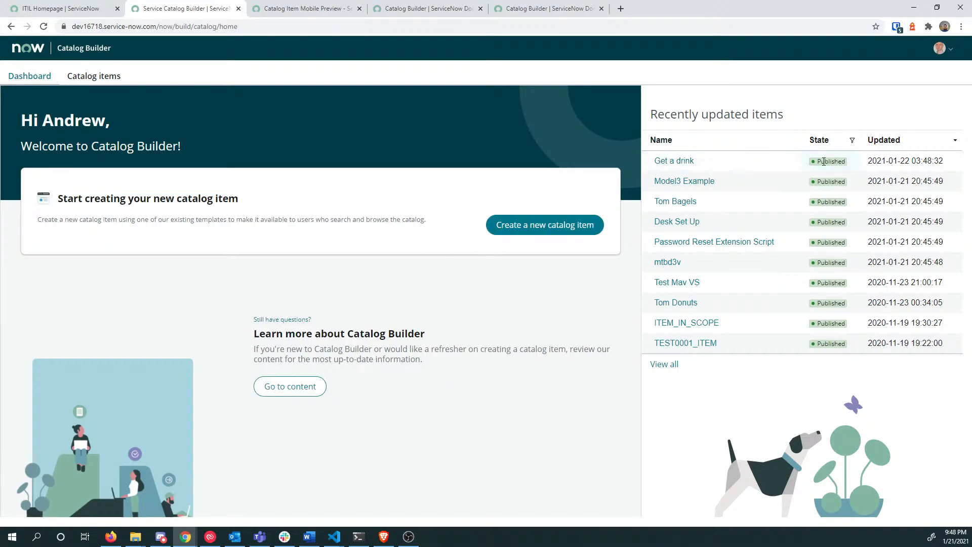
# Step: Open Get a drink's summary and read the truncated info note's full text in DevTools
pyautogui.click(674, 161)
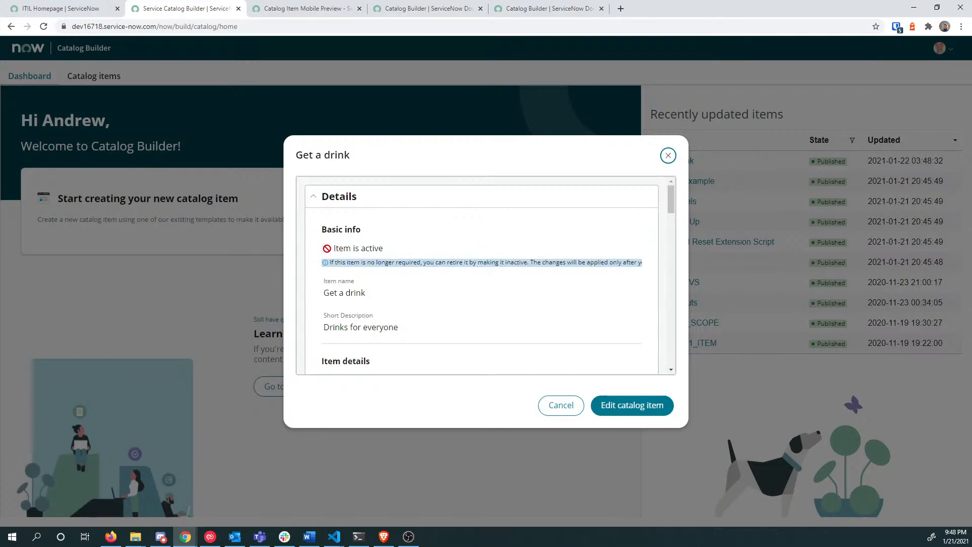
pyautogui.moveTo(505, 262); pyautogui.dragTo(633, 263)
pyautogui.moveTo(624, 262); pyautogui.dragTo(330, 263)
pyautogui.click(531, 262)
pyautogui.rightClick(555, 261)
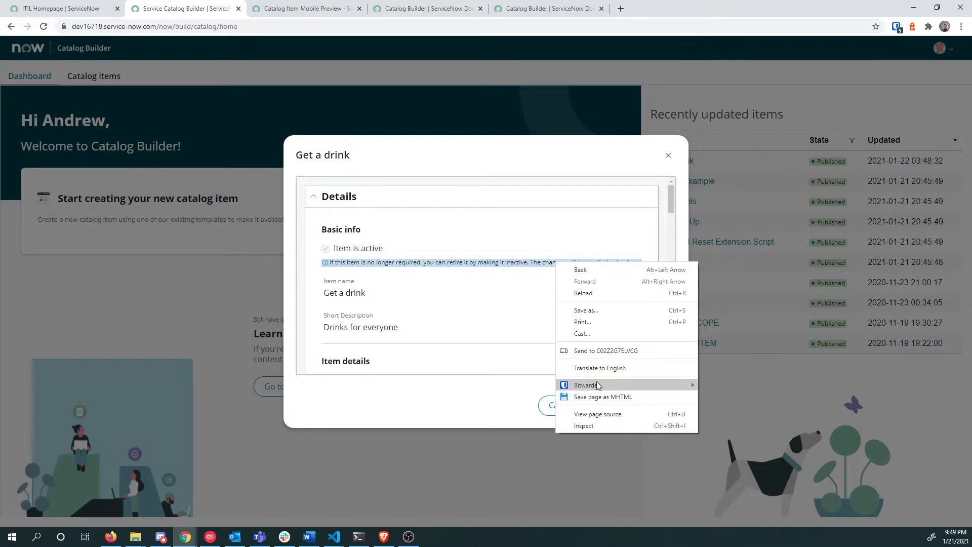
pyautogui.click(594, 424)
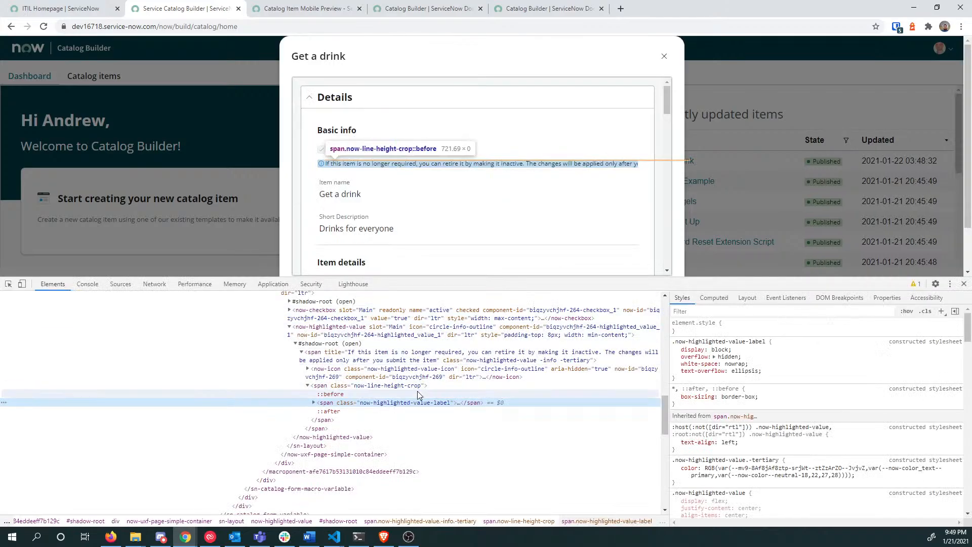
pyautogui.click(314, 403)
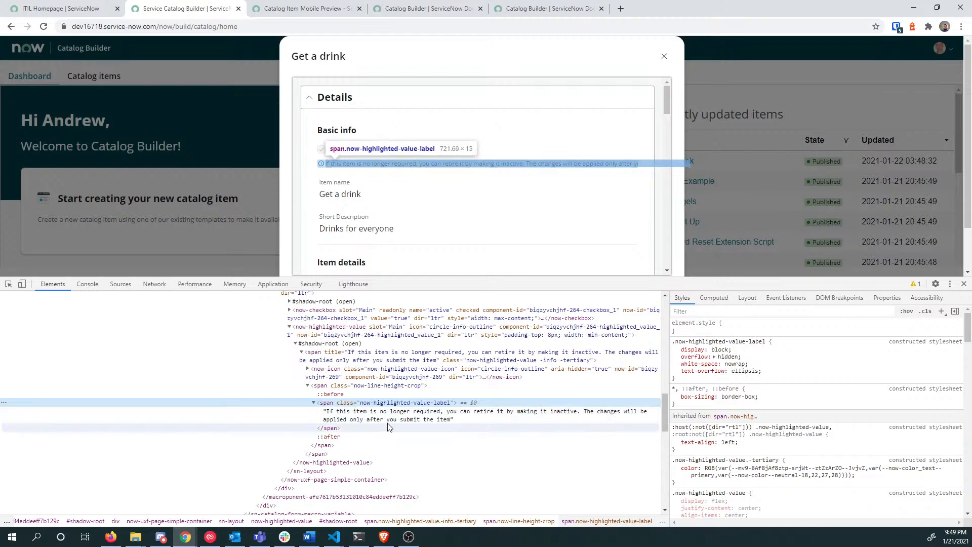
pyautogui.click(964, 285)
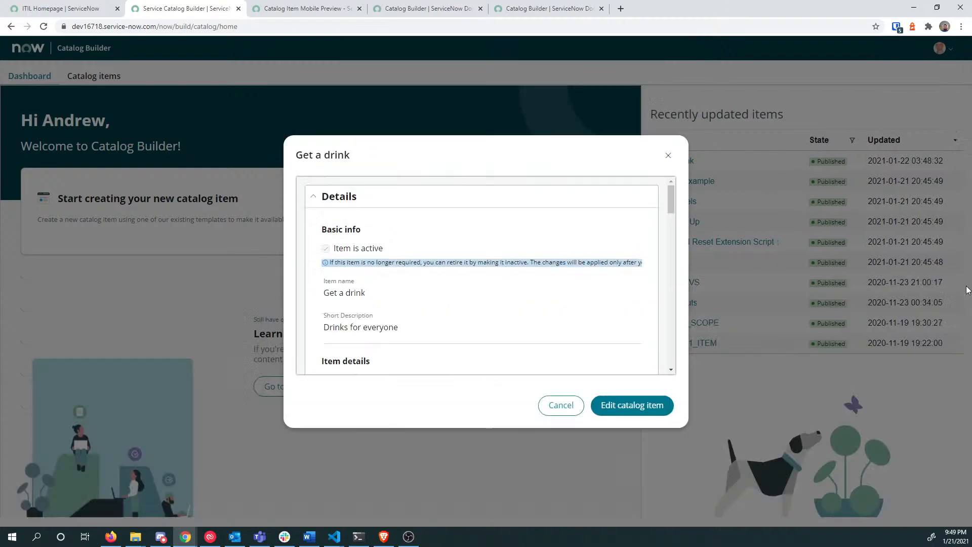
# Step: Scroll through the Get a drink summary and choose Edit catalog item
pyautogui.scroll(-4, 451, 289)
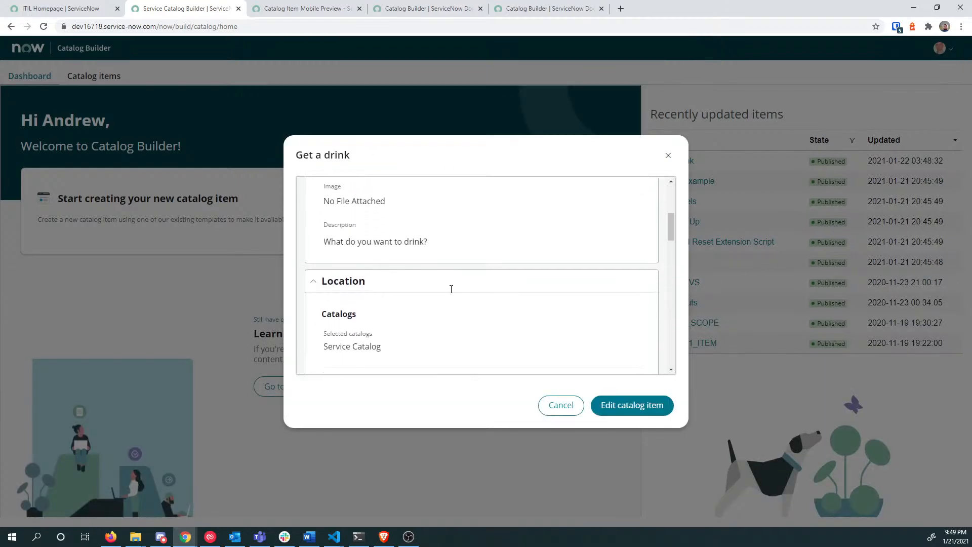
pyautogui.scroll(1, 355, 241)
pyautogui.moveTo(340, 244); pyautogui.dragTo(419, 251)
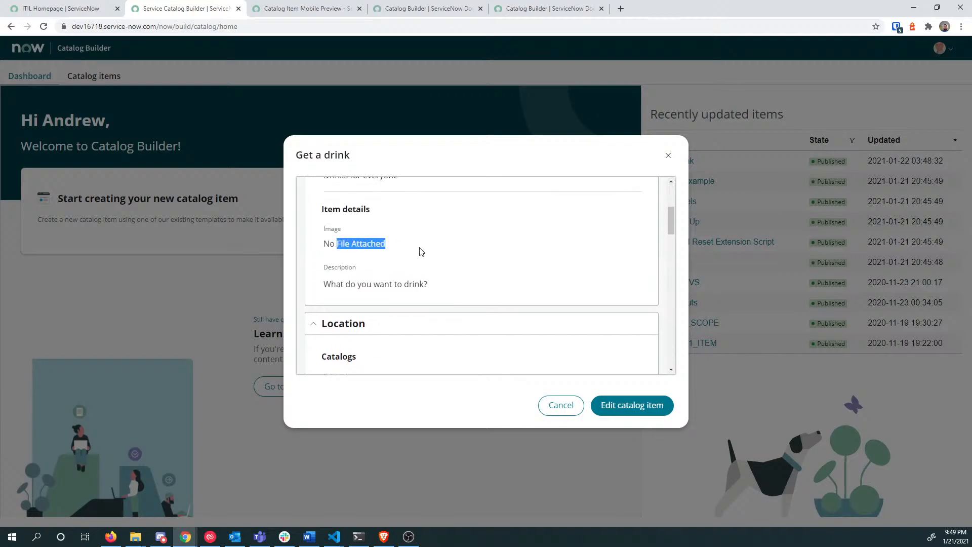
pyautogui.click(419, 252)
pyautogui.scroll(-1, 365, 297)
pyautogui.scroll(-2, 372, 297)
pyautogui.scroll(1, 336, 224)
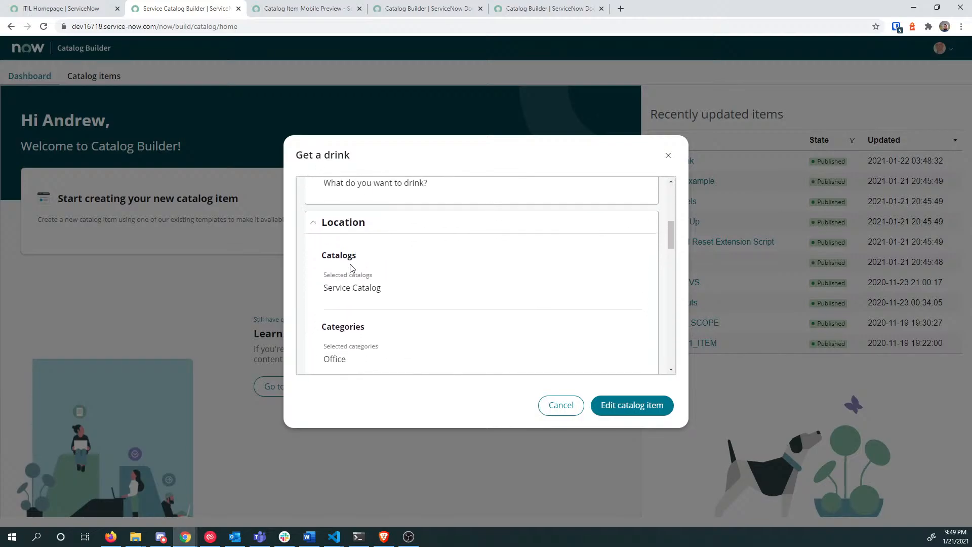
pyautogui.scroll(-7, 354, 283)
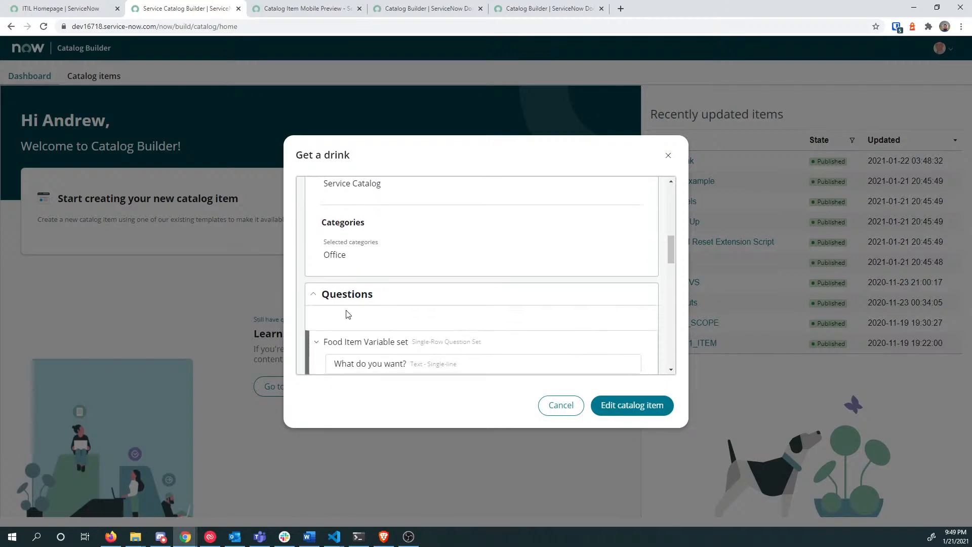
pyautogui.scroll(-8, 354, 309)
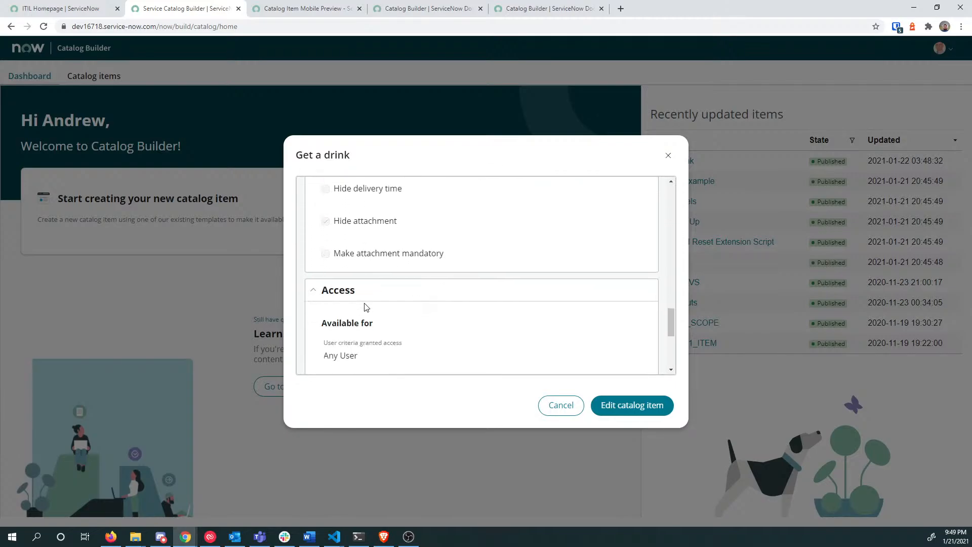
pyautogui.click(632, 405)
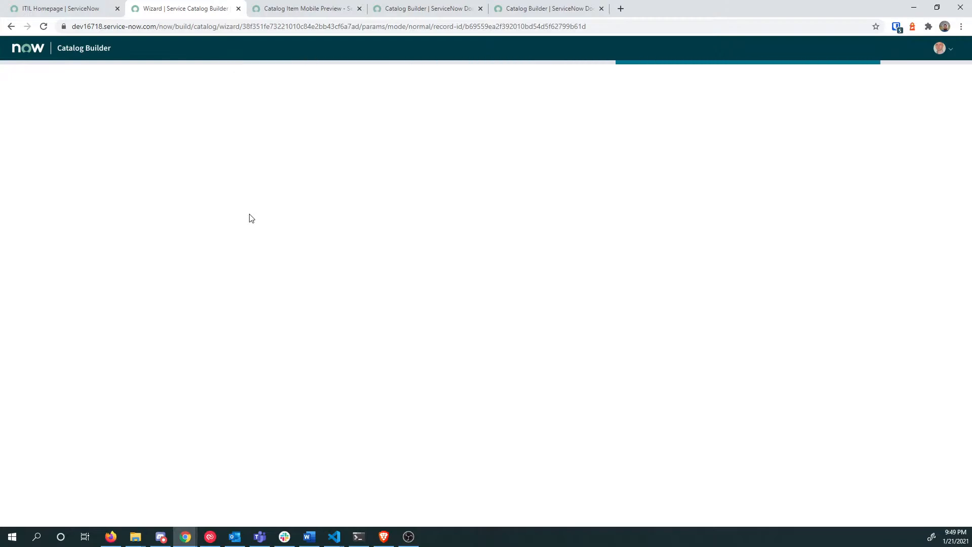
# Step: Toggle Item is active off and back on
pyautogui.tripleClick(250, 213)
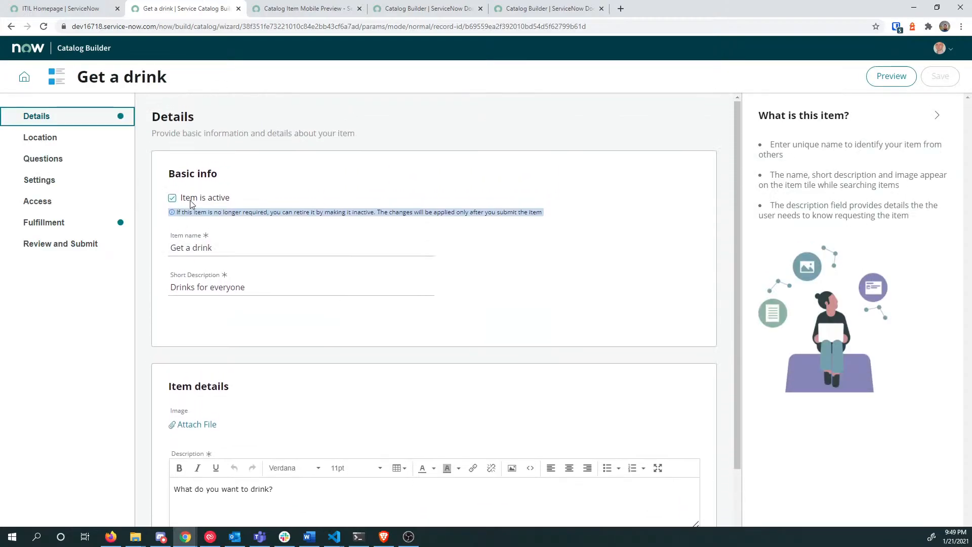
pyautogui.click(172, 198)
pyautogui.click(172, 198)
pyautogui.scroll(-1, 281, 223)
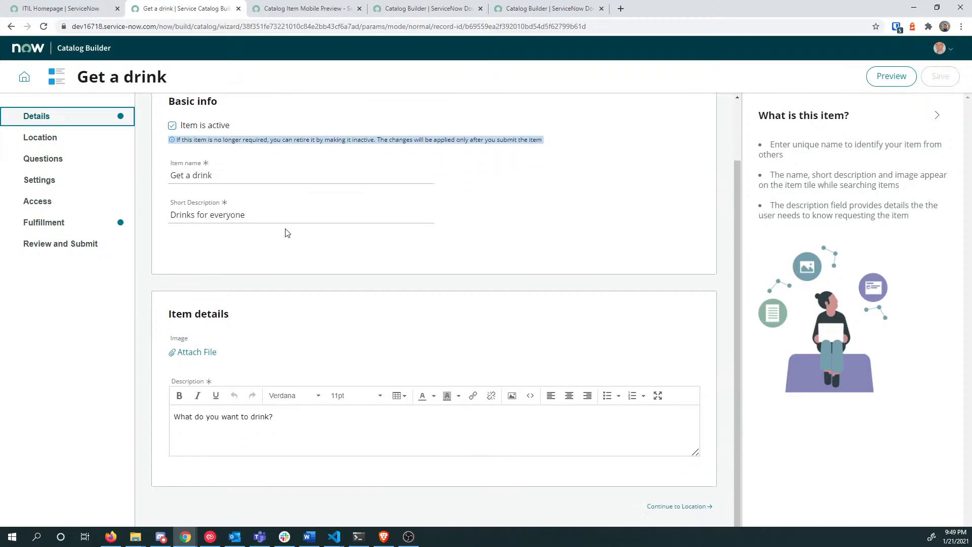
pyautogui.scroll(1, 284, 232)
# Step: Visit the Fulfillment and Details steps, then go back to the dashboard
pyautogui.click(92, 224)
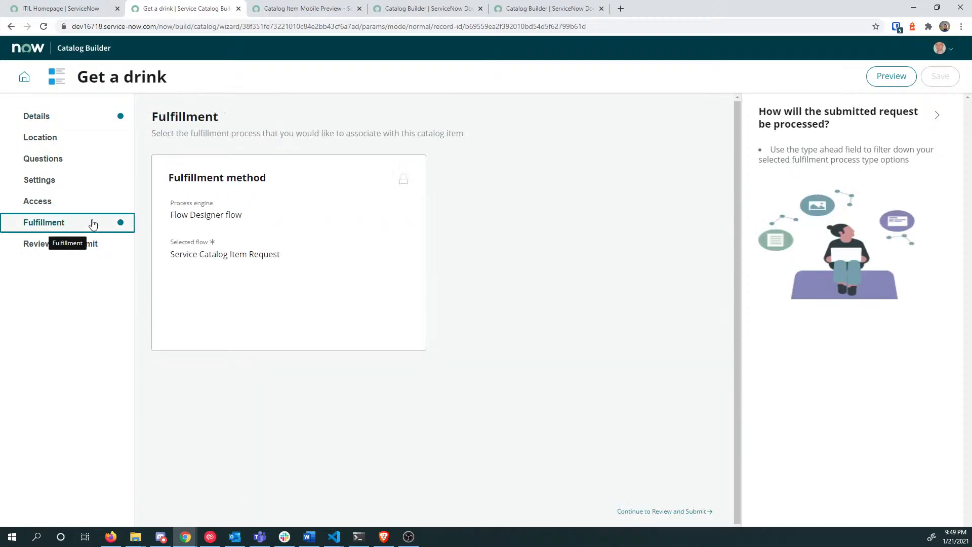
pyautogui.click(80, 116)
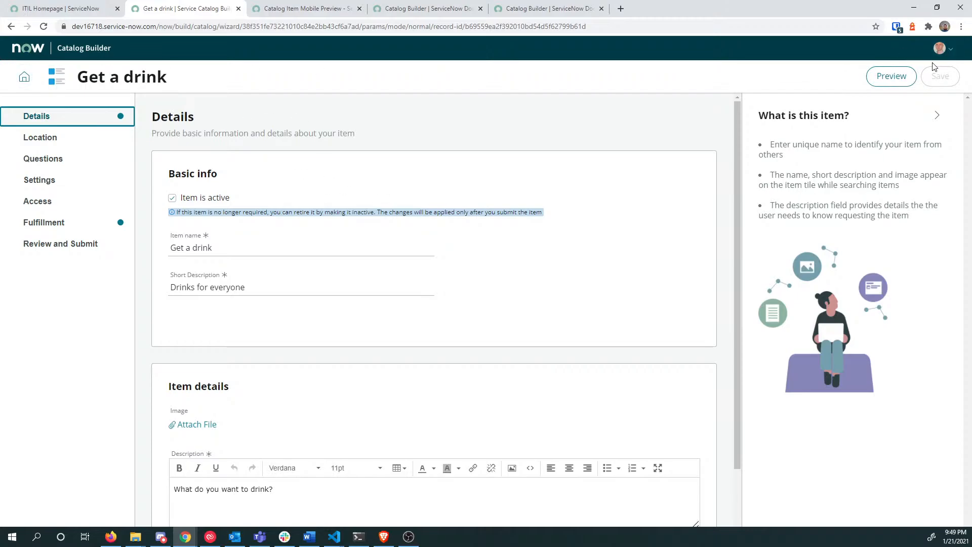
pyautogui.click(24, 77)
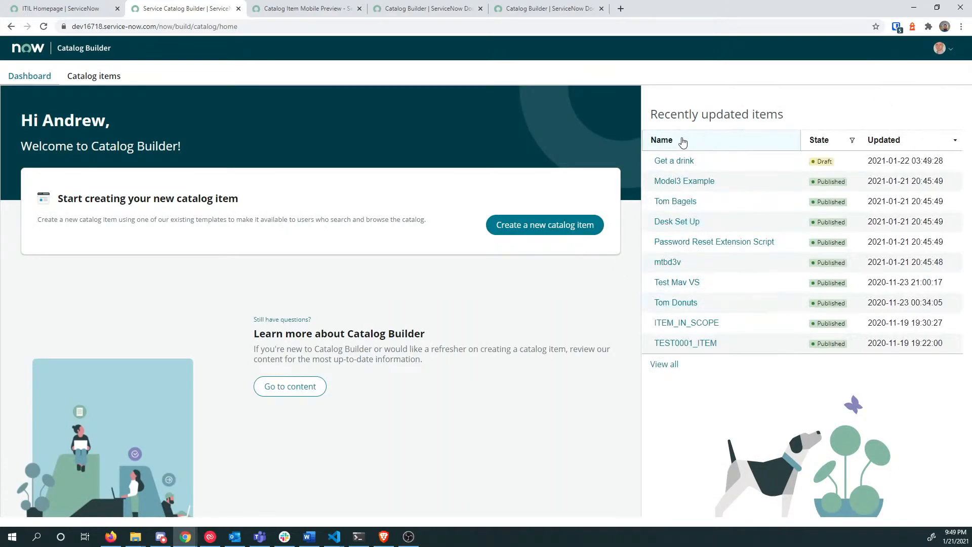
# Step: Reload the ITIL Homepage and search modules for 'catalog', then 'maintain'
pyautogui.click(69, 8)
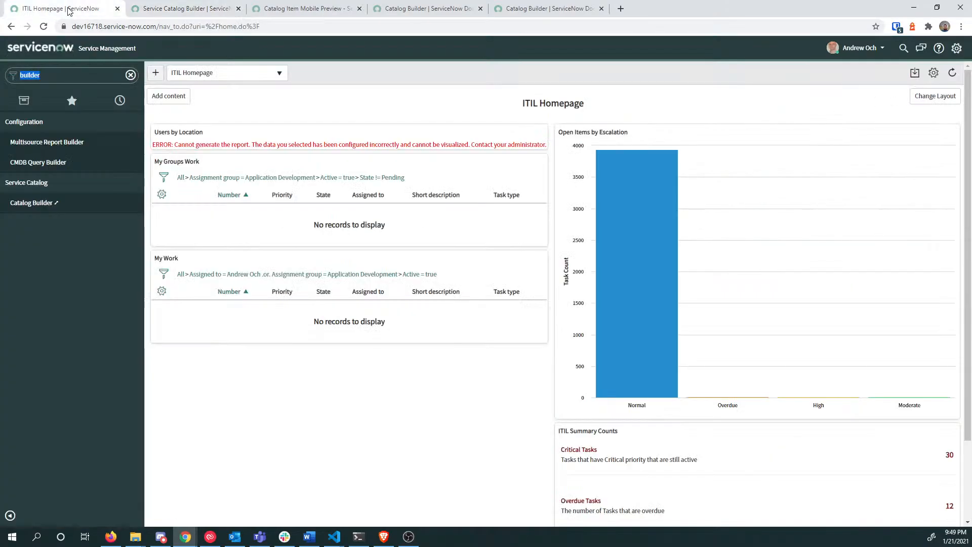
pyautogui.click(37, 52)
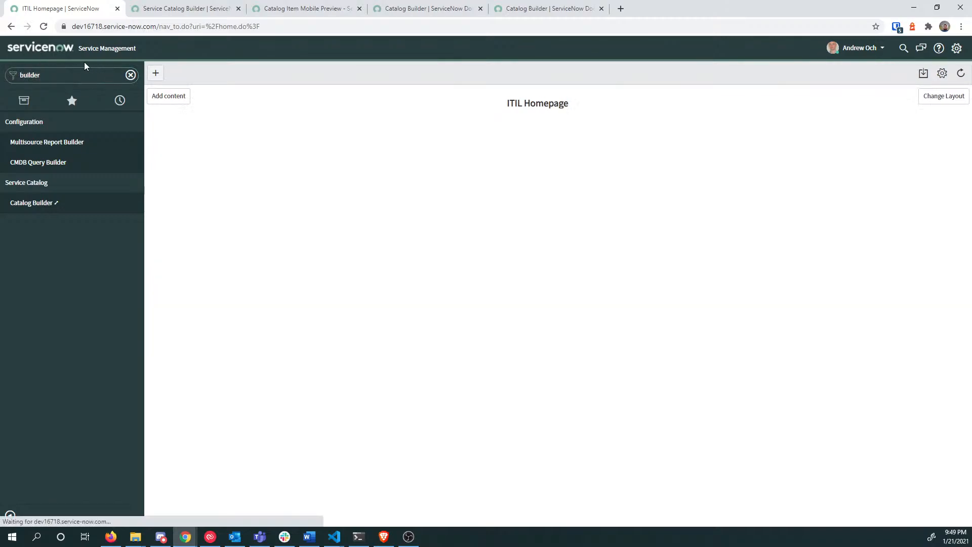
pyautogui.click(72, 71)
pyautogui.hotkey('ctrl', 'a')
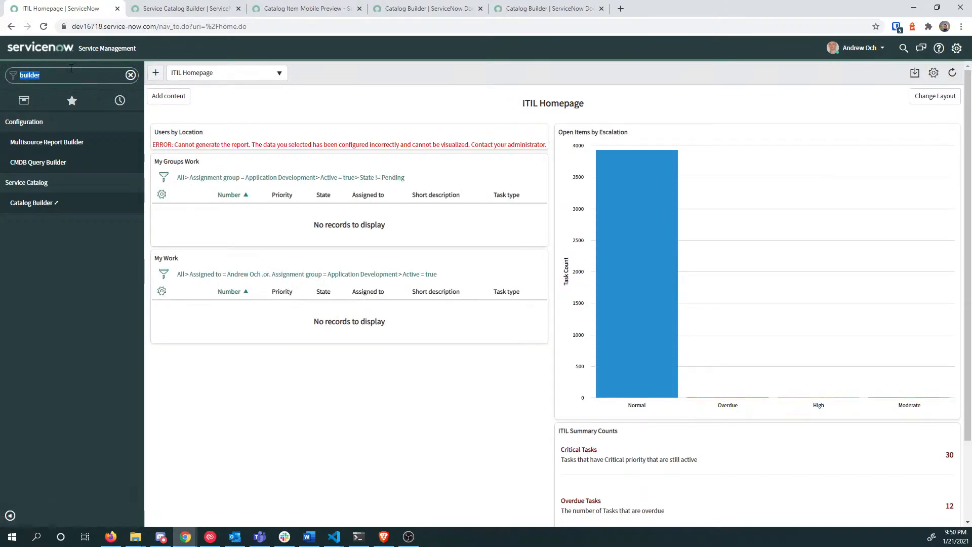
pyautogui.write('catalog')
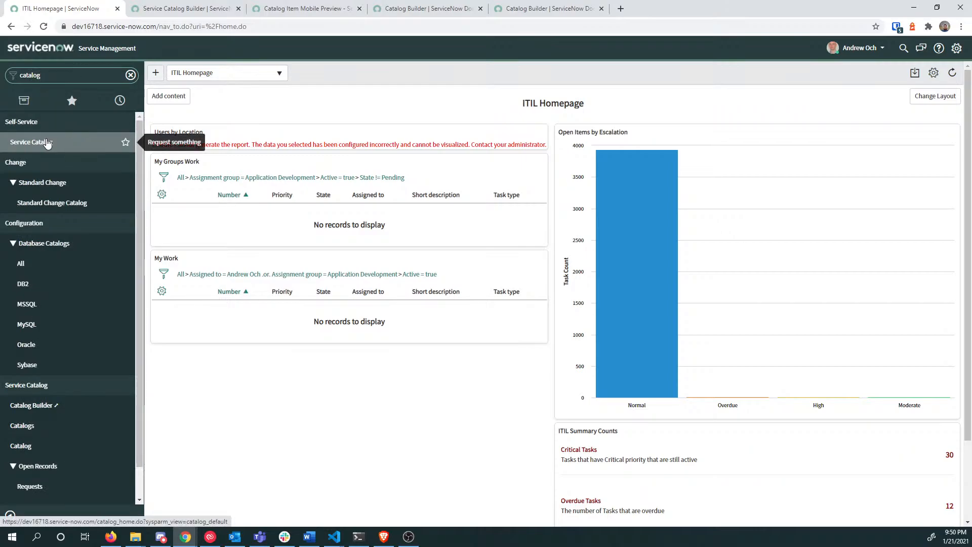
pyautogui.doubleClick(42, 71)
pyautogui.write('maintain')
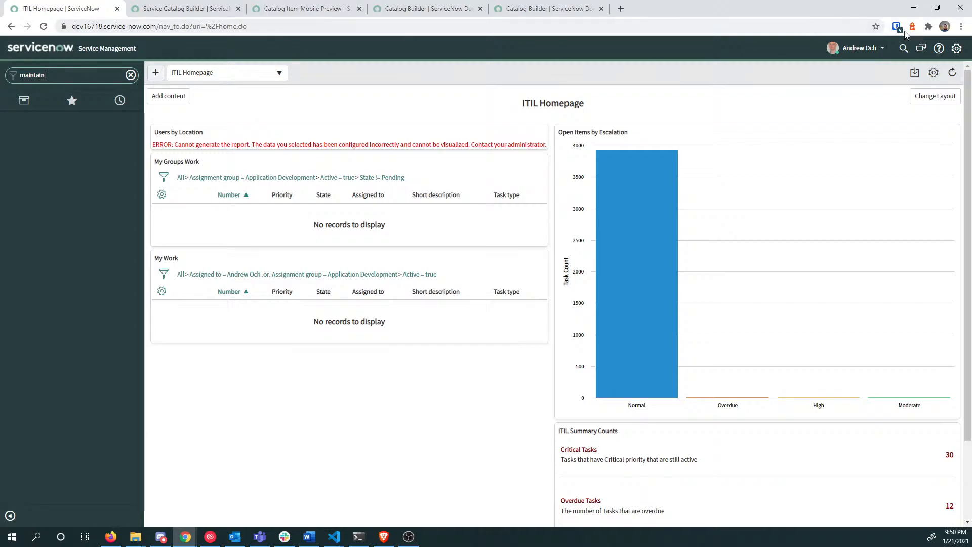
# Step: Impersonate the admin user and filter the navigator by 'maintain items'
pyautogui.click(873, 49)
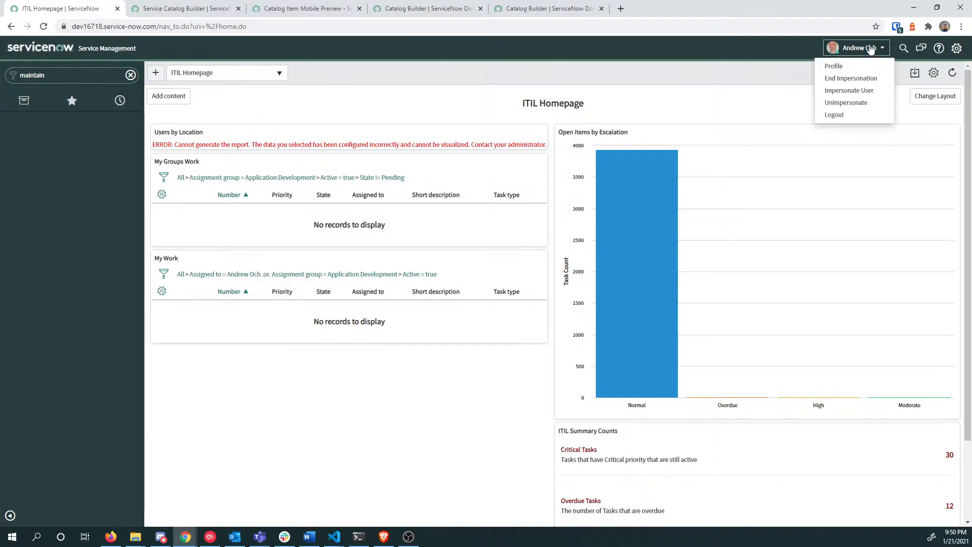
pyautogui.click(869, 94)
pyautogui.click(443, 146)
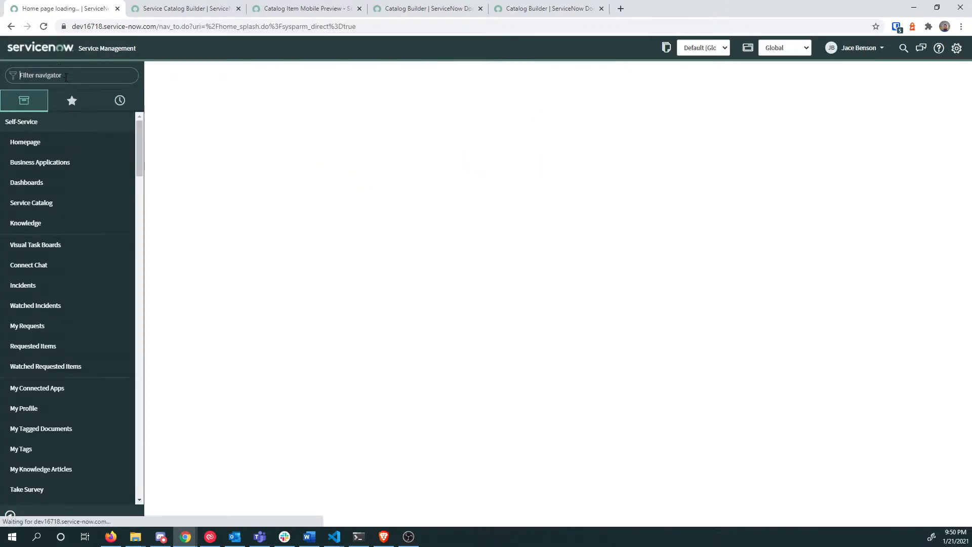
pyautogui.write('maintai')
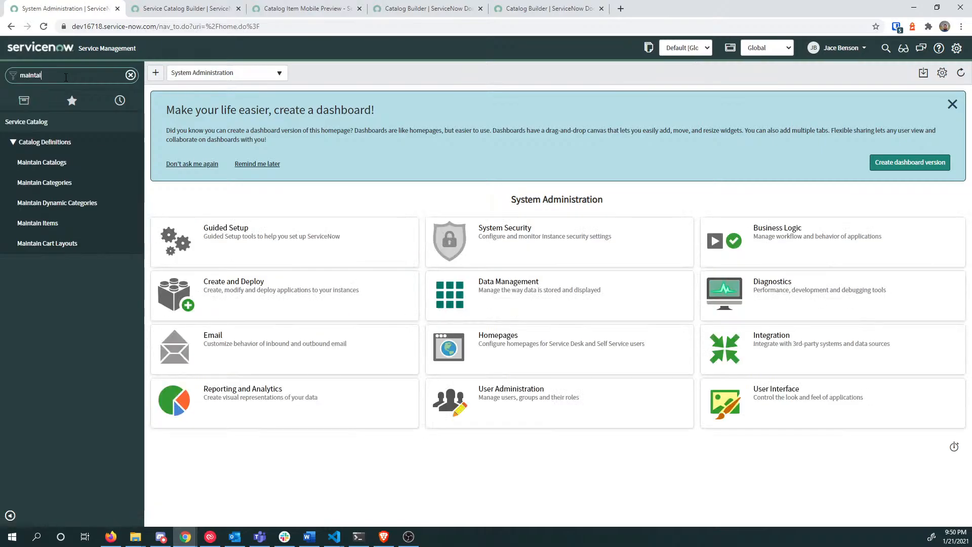
pyautogui.write('n items')
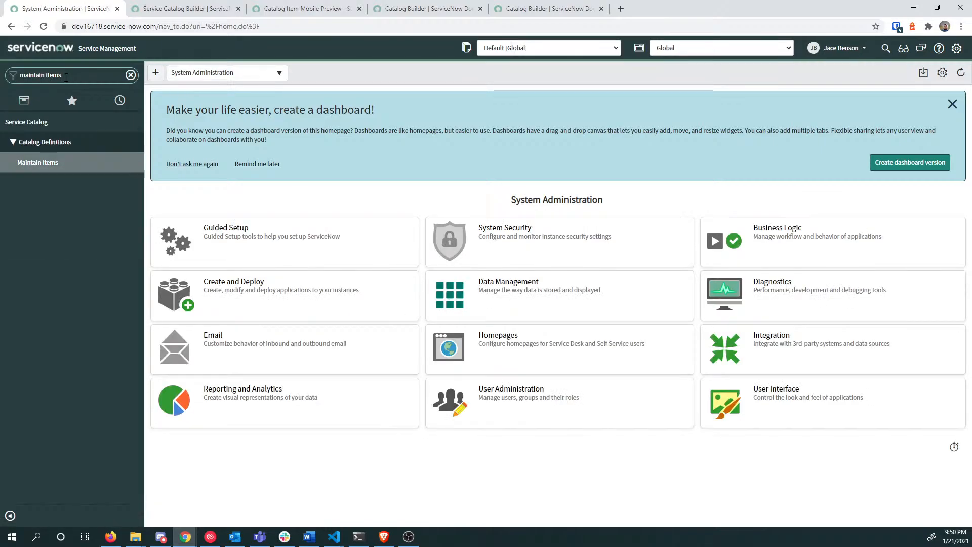
# Step: Open Maintain Items sorted by Updated descending, open Get a drink, and read its checkout warning
pyautogui.click(42, 163)
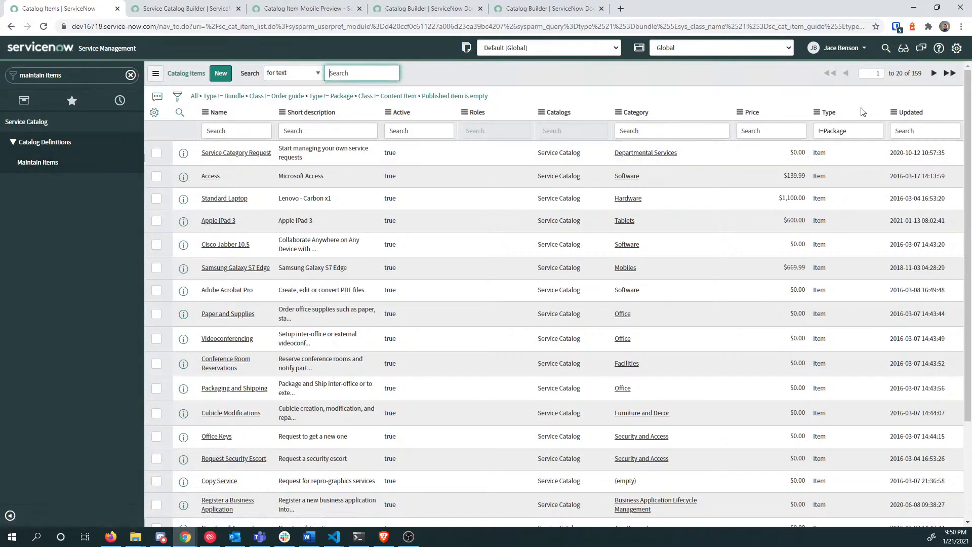
pyautogui.click(912, 113)
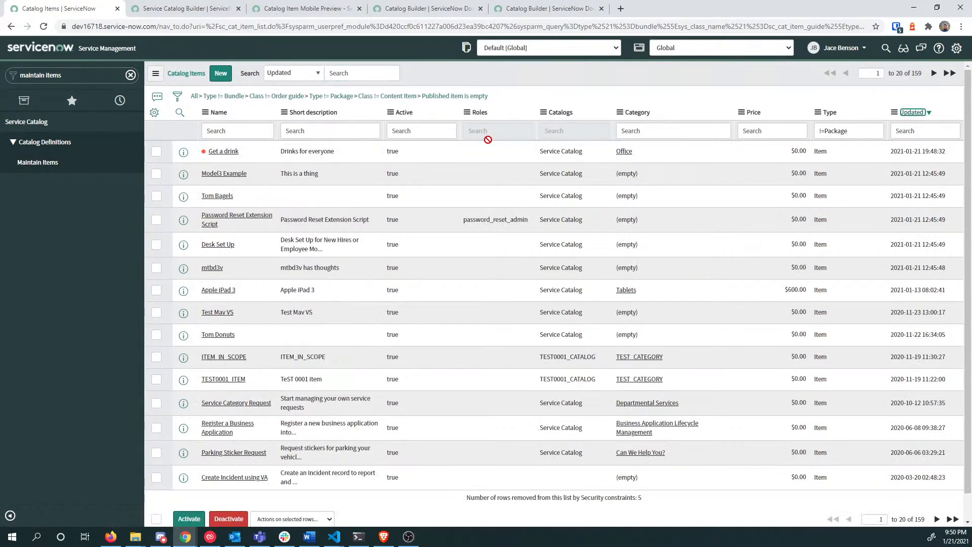
pyautogui.click(218, 151)
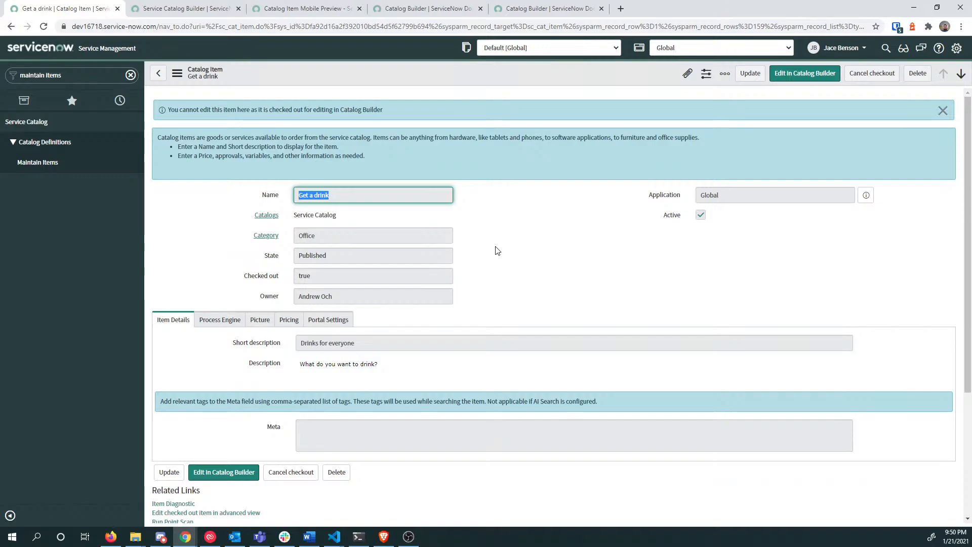
pyautogui.moveTo(218, 110); pyautogui.dragTo(373, 110)
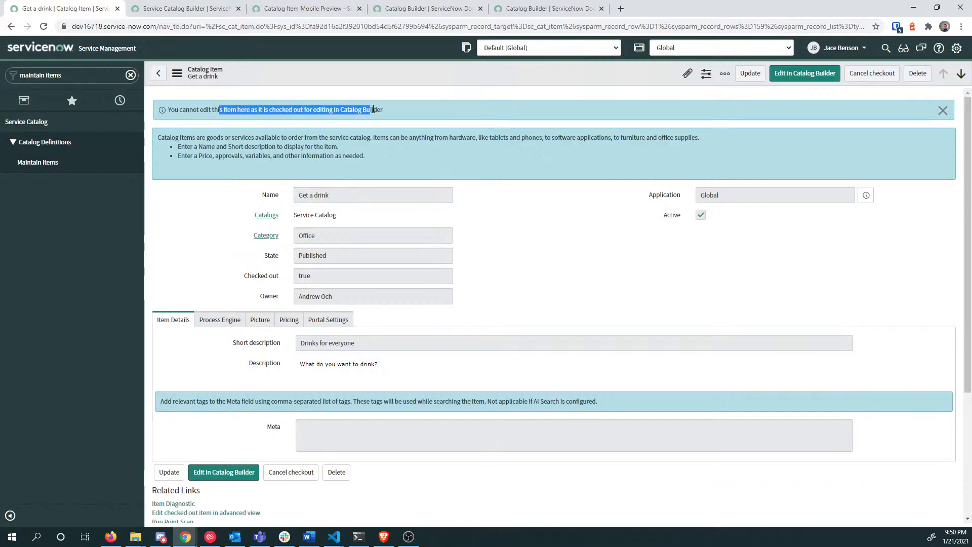
pyautogui.click(399, 108)
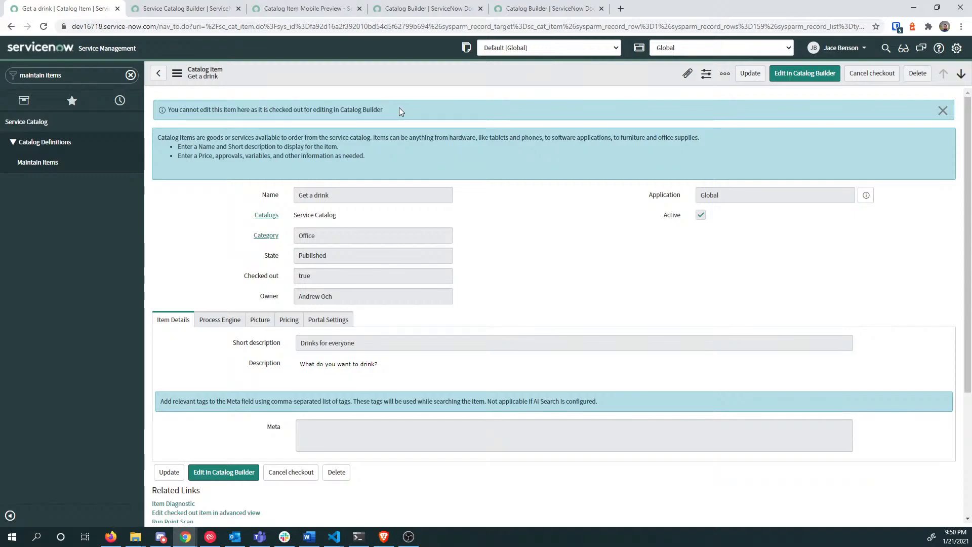
pyautogui.moveTo(399, 112)
pyautogui.mouseDown()
pyautogui.moveTo(210, 110)
pyautogui.moveTo(390, 110)
pyautogui.mouseUp()
pyautogui.click(180, 9)
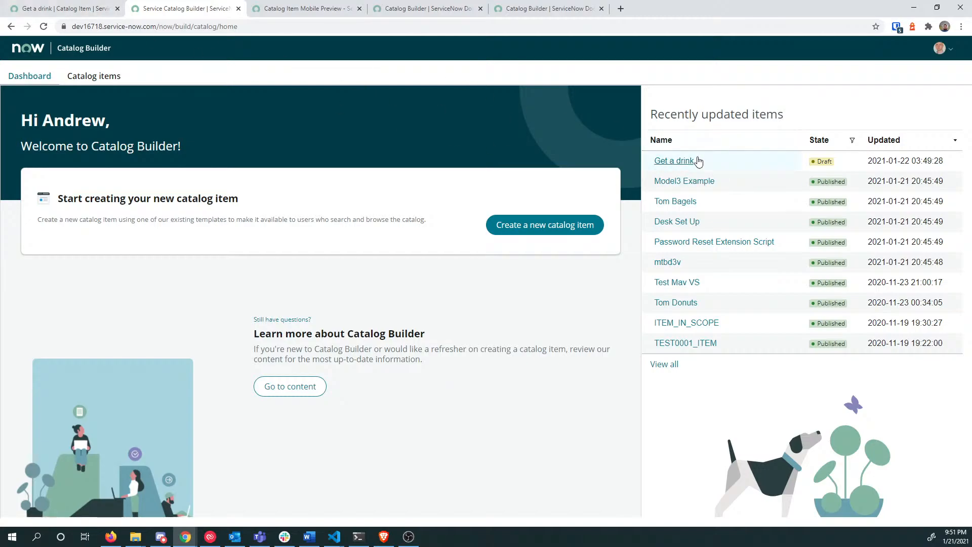
pyautogui.click(694, 163)
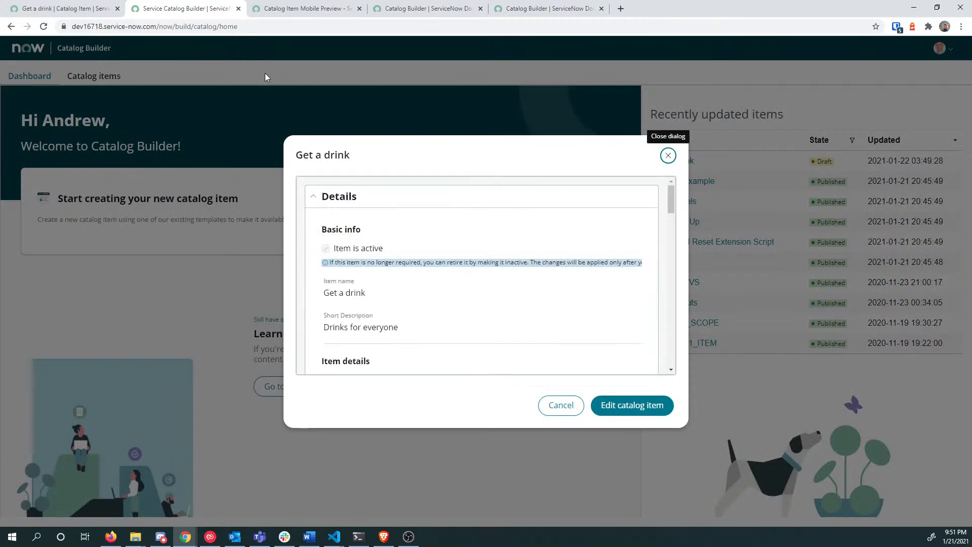
pyautogui.click(87, 7)
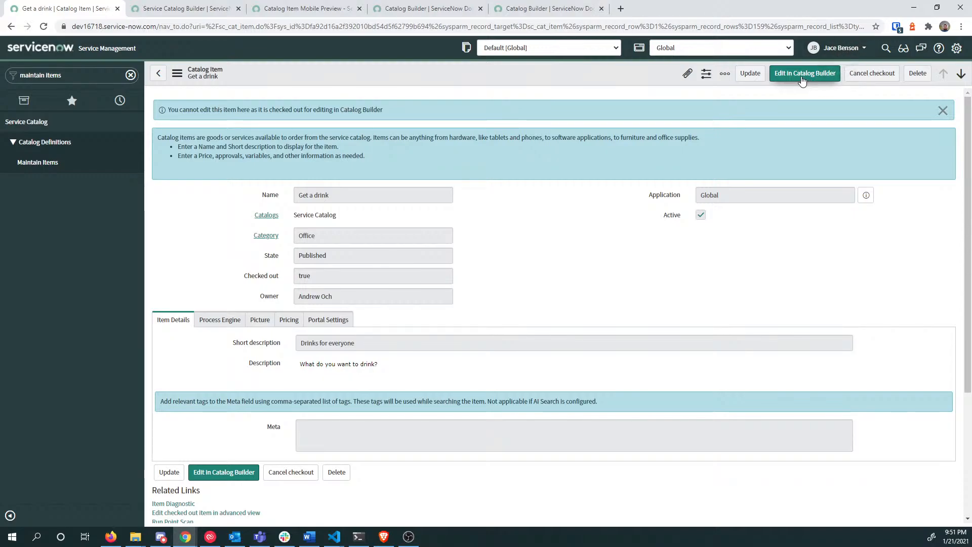
# Step: Cancel the Get a drink checkout and confirm it in the Confirmation dialog
pyautogui.click(867, 76)
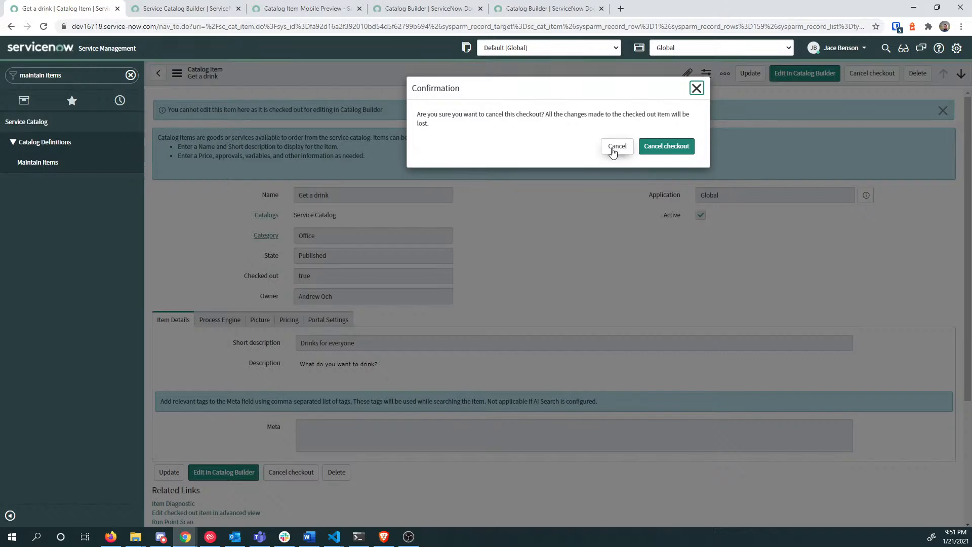
pyautogui.click(666, 146)
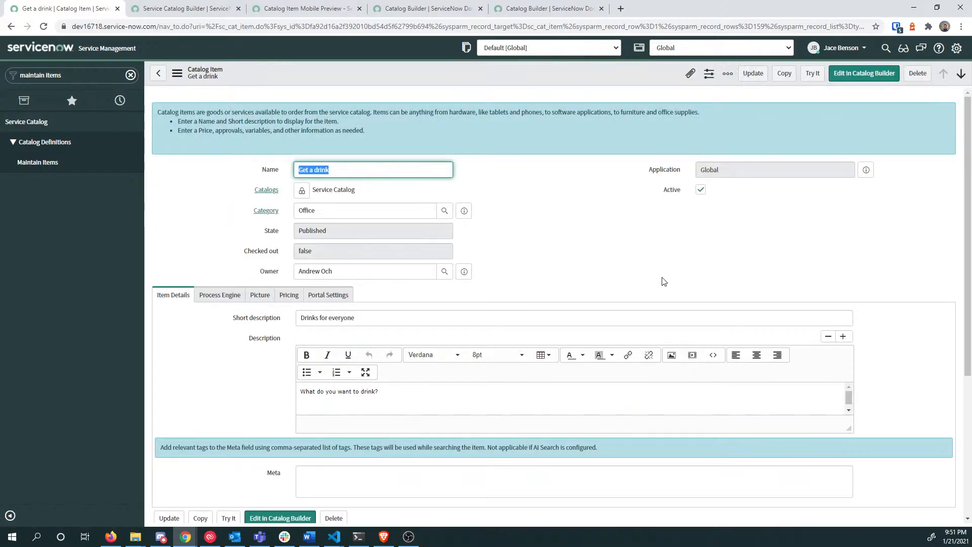
pyautogui.scroll(-2, 592, 256)
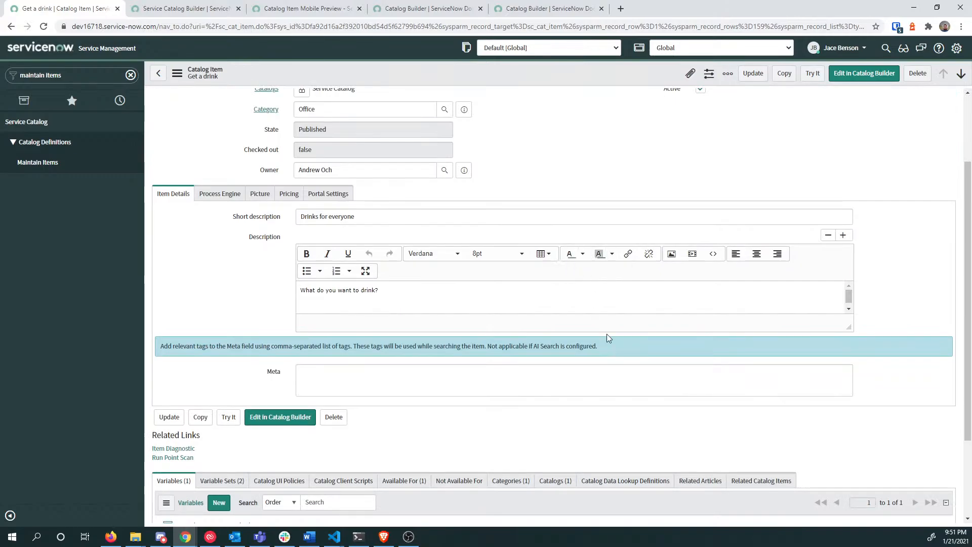
pyautogui.scroll(3, 607, 334)
pyautogui.scroll(-5, 606, 334)
pyautogui.click(418, 379)
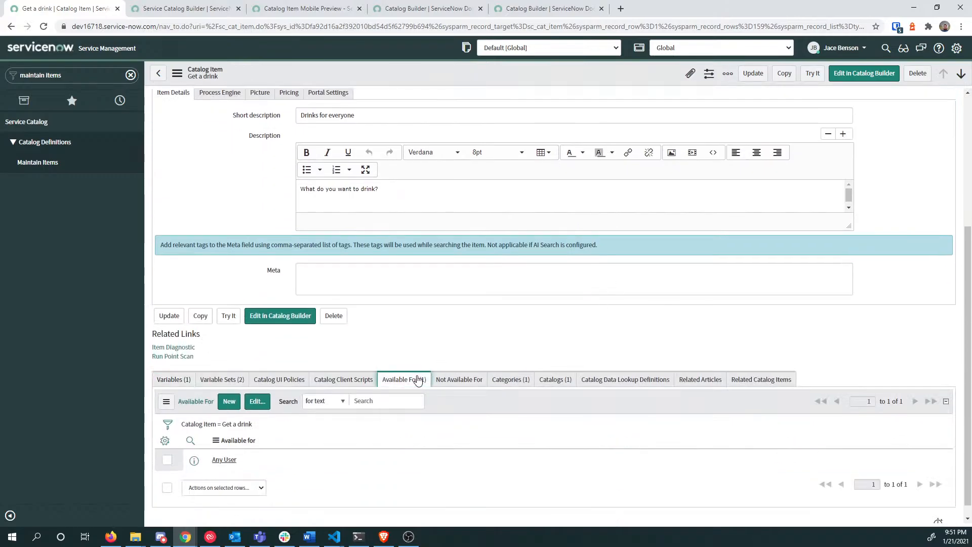
pyautogui.click(559, 381)
pyautogui.click(507, 384)
pyautogui.scroll(4, 506, 386)
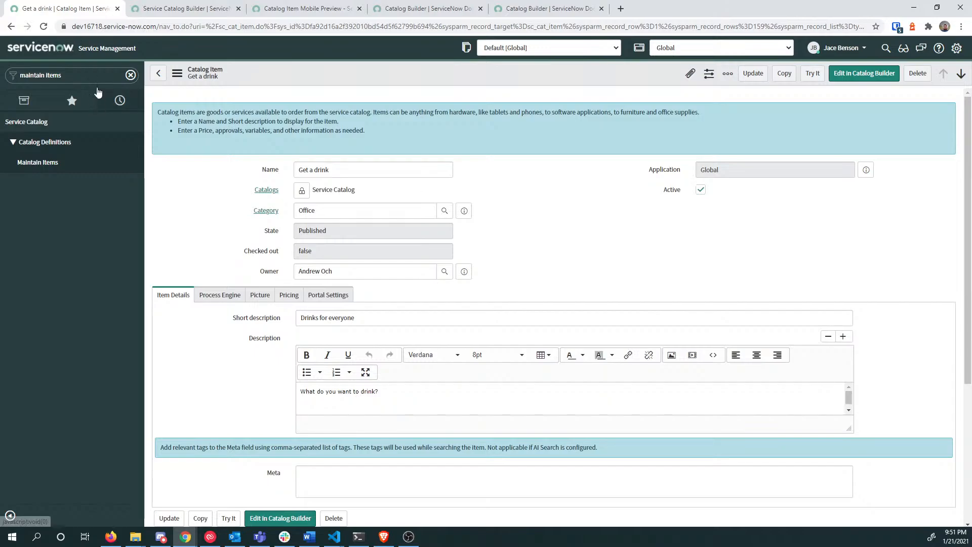
pyautogui.moveTo(71, 75); pyautogui.dragTo(10, 75)
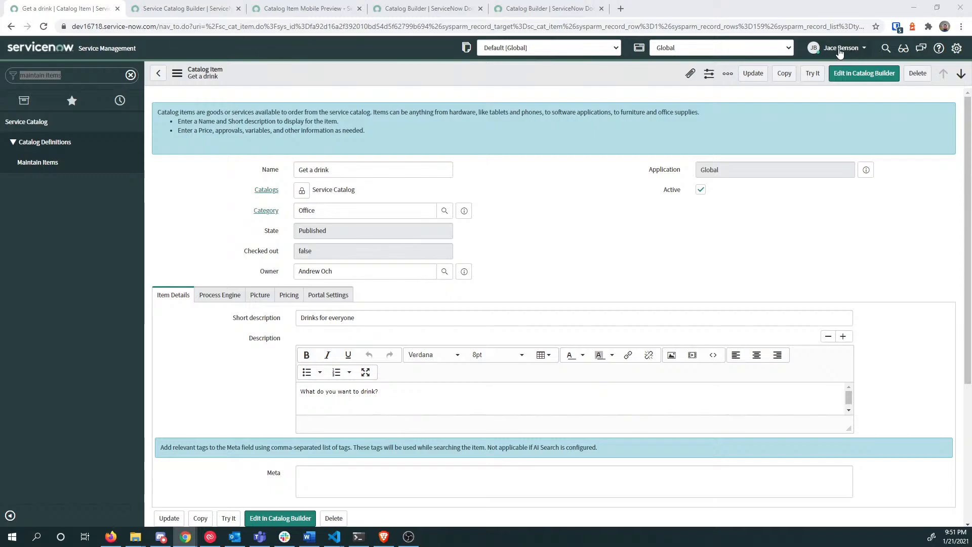
# Step: Open the sys_user list, open a Sales user's record, and select their user ID
pyautogui.doubleClick(87, 71)
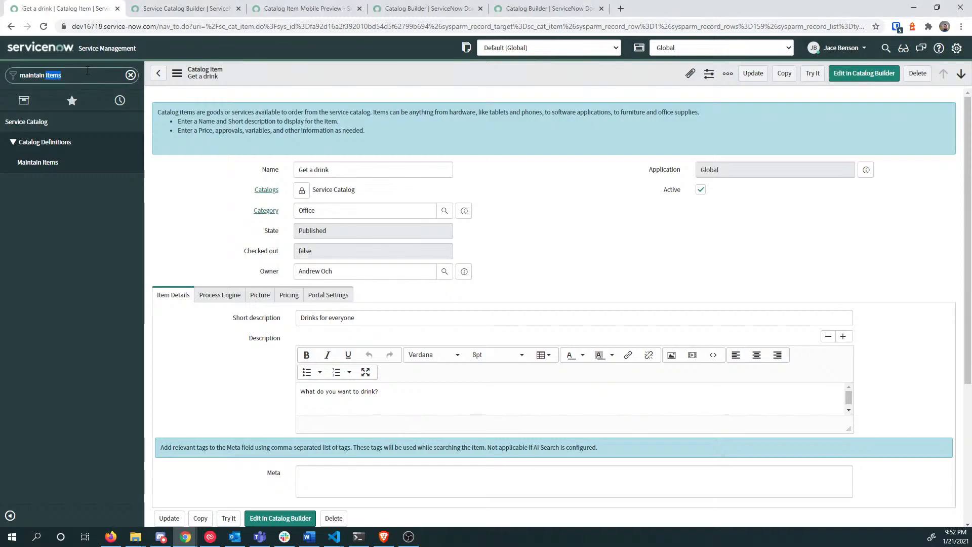
pyautogui.hotkey('ctrl', 'a')
pyautogui.write('sys_user')
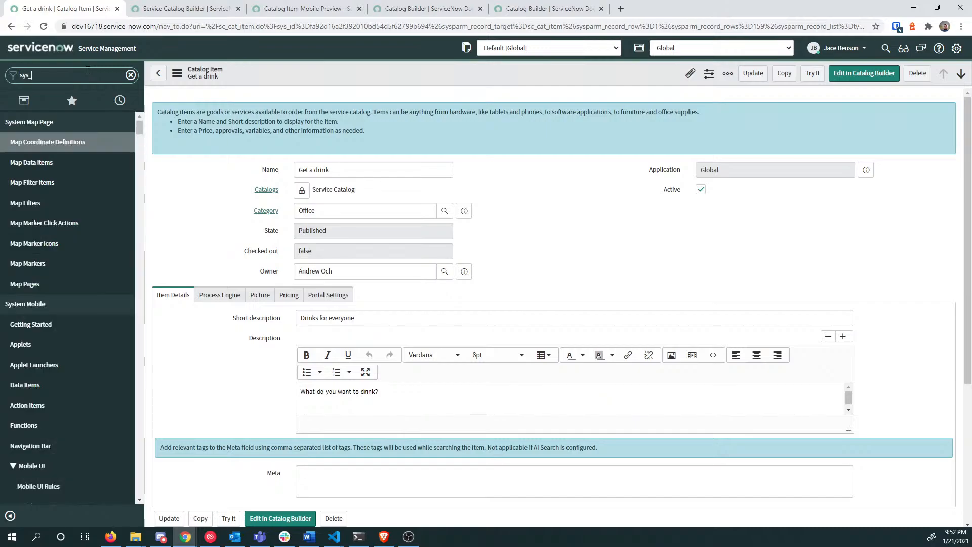
pyautogui.press('Return')
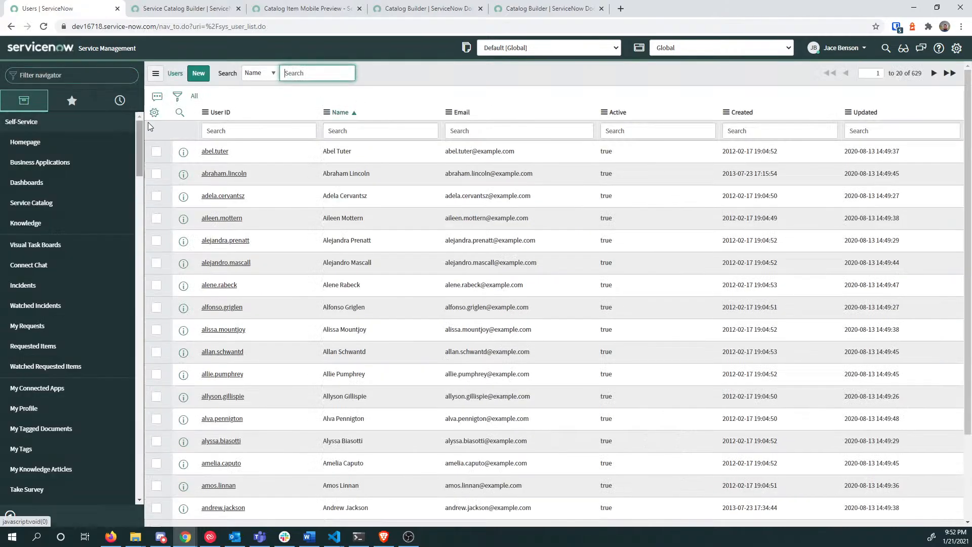
pyautogui.click(223, 286)
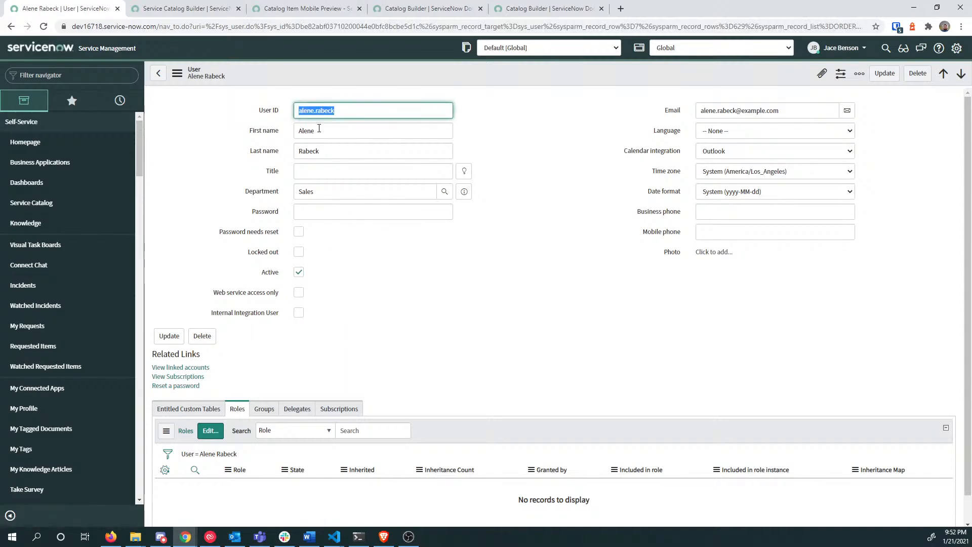
pyautogui.moveTo(350, 109); pyautogui.dragTo(191, 103)
pyautogui.hotkey('ctrl', 'c')
# Step: Impersonate the Sales user by pasting their user ID into the Impersonate User search
pyautogui.click(840, 51)
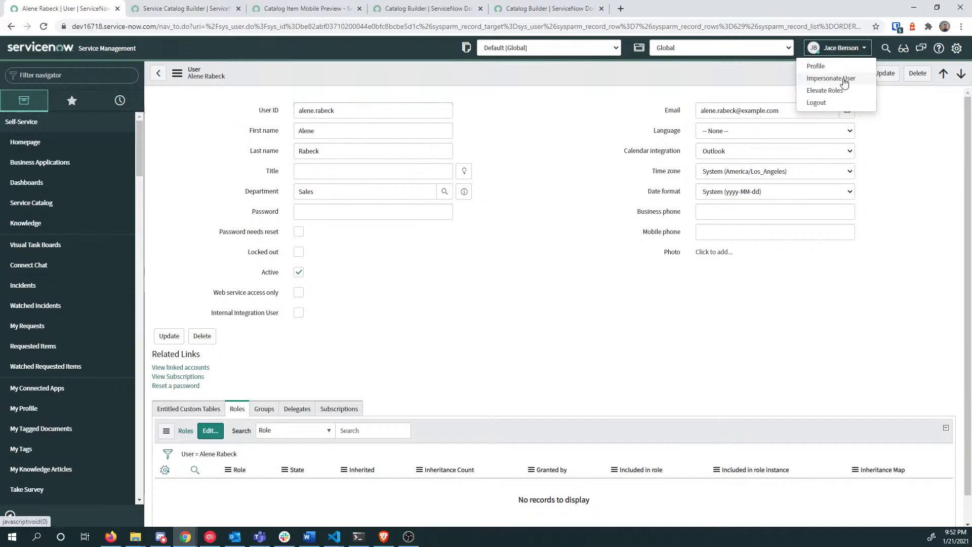
pyautogui.click(843, 78)
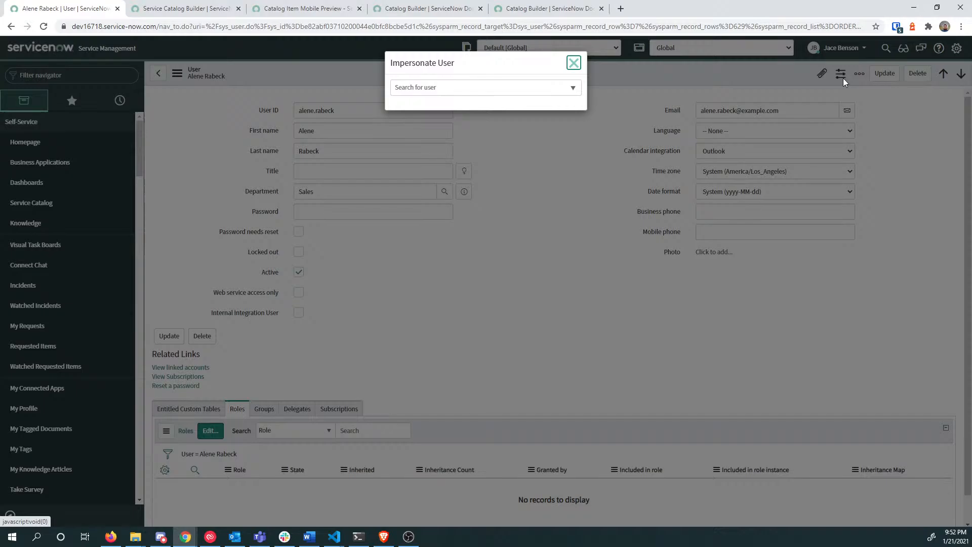
pyautogui.click(433, 87)
pyautogui.hotkey('ctrl', 'v')
pyautogui.press('Return')
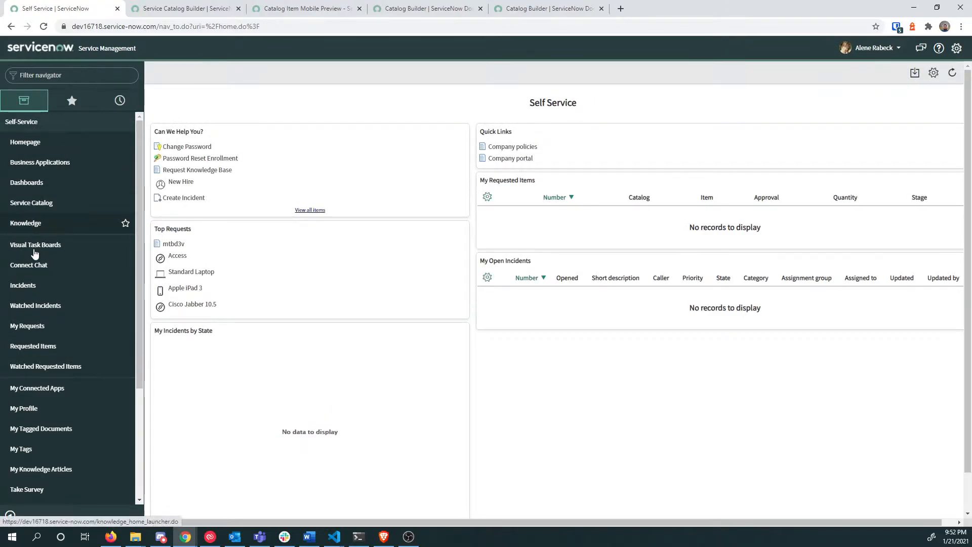
# Step: Go to the Service Portal by changing the address path to /sp
pyautogui.click(57, 75)
pyautogui.write('self')
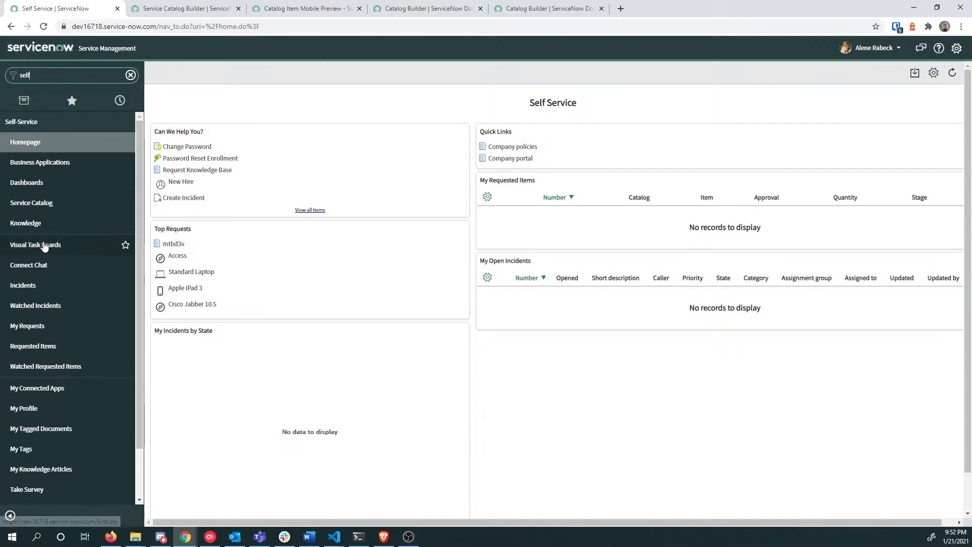
pyautogui.press('BackSpace')
pyautogui.press('BackSpace')
pyautogui.press('BackSpace')
pyautogui.write('erive')
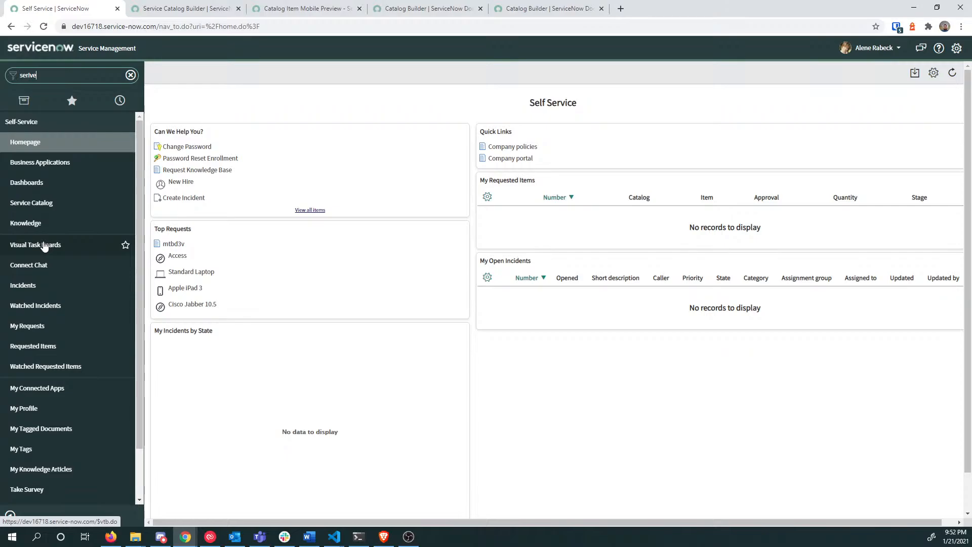
pyautogui.press('BackSpace')
pyautogui.press('BackSpace')
pyautogui.press('BackSpace')
pyautogui.write('vice por')
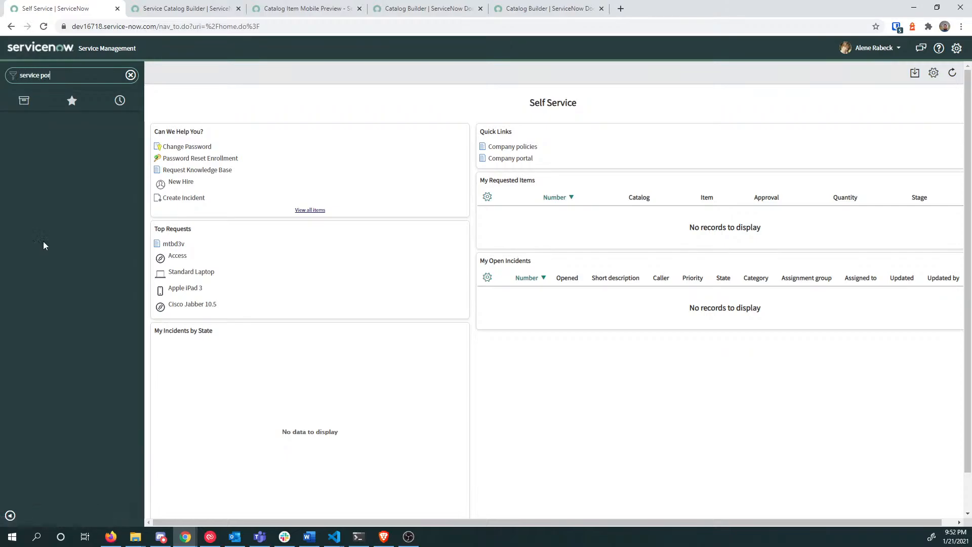
pyautogui.hotkey('ctrl', 'a')
pyautogui.moveTo(159, 27); pyautogui.dragTo(341, 27)
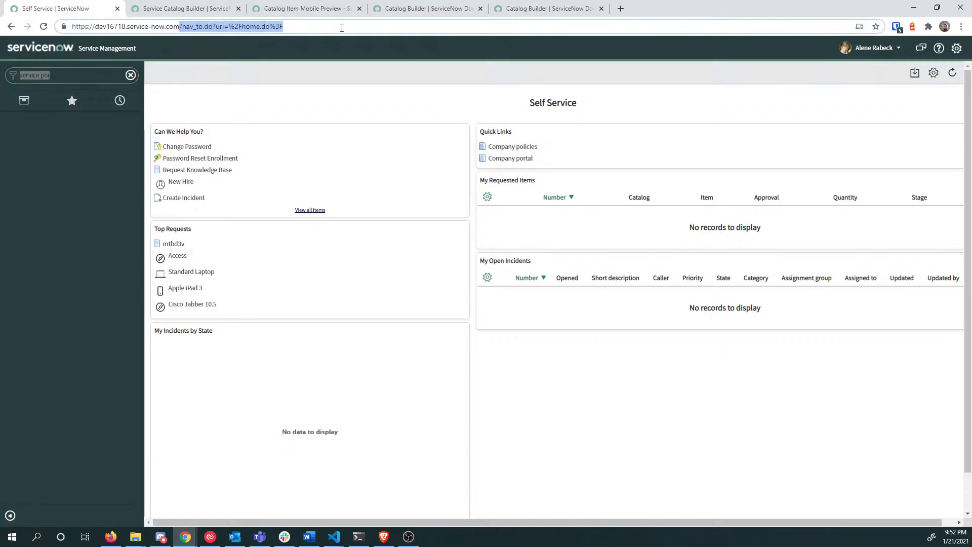
pyautogui.press('BackSpace')
pyautogui.write('sp')
pyautogui.press('Return')
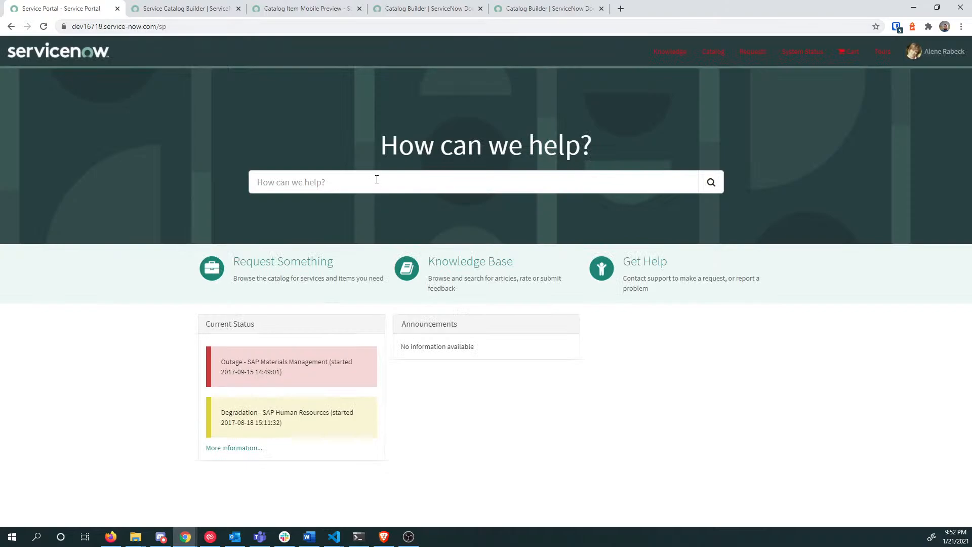
# Step: Search the portal's How can we help? box for 'drink'
pyautogui.click(375, 176)
pyautogui.write('drink')
pyautogui.press('Return')
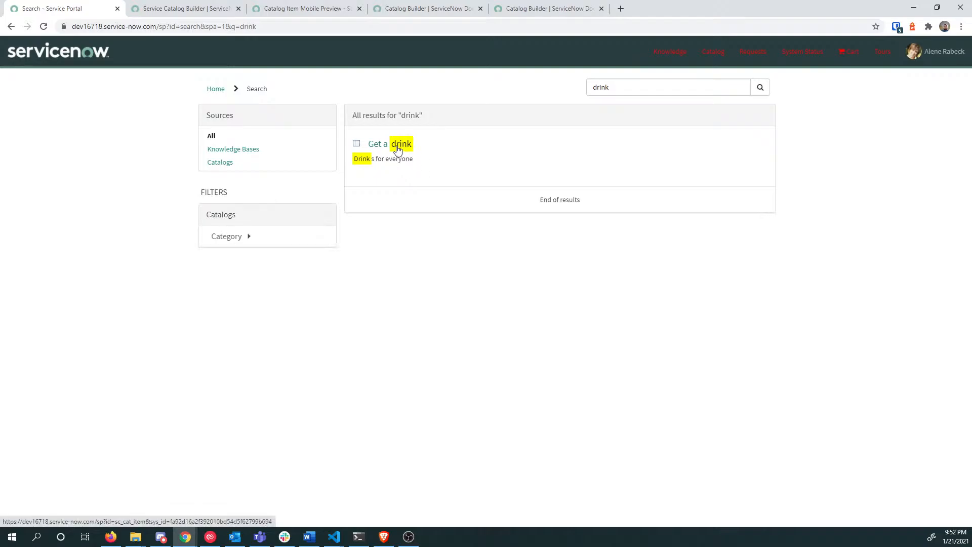
# Step: Open Get a drink and retry the Whose paying? lookup, which keeps showing No matches found
pyautogui.click(397, 146)
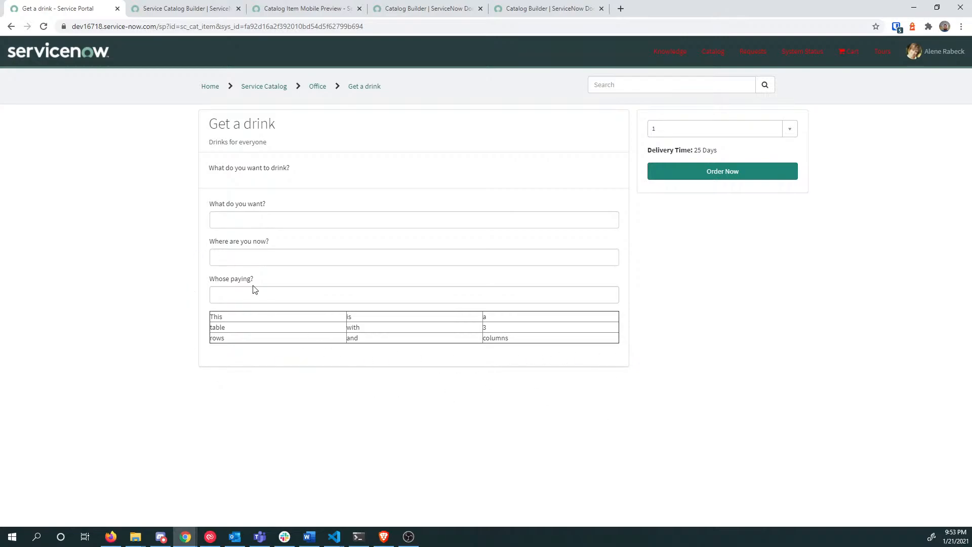
pyautogui.click(225, 296)
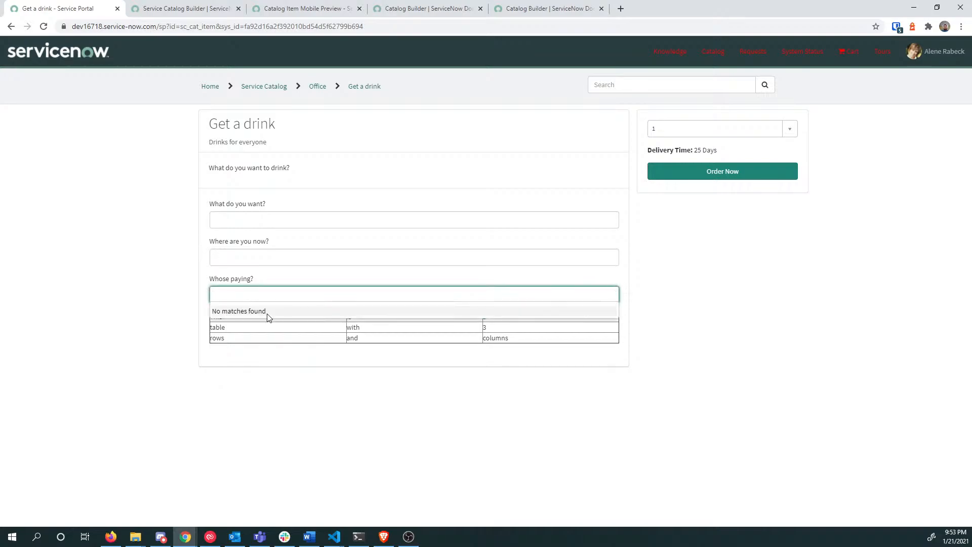
pyautogui.click(300, 298)
pyautogui.click(302, 296)
pyautogui.click(328, 296)
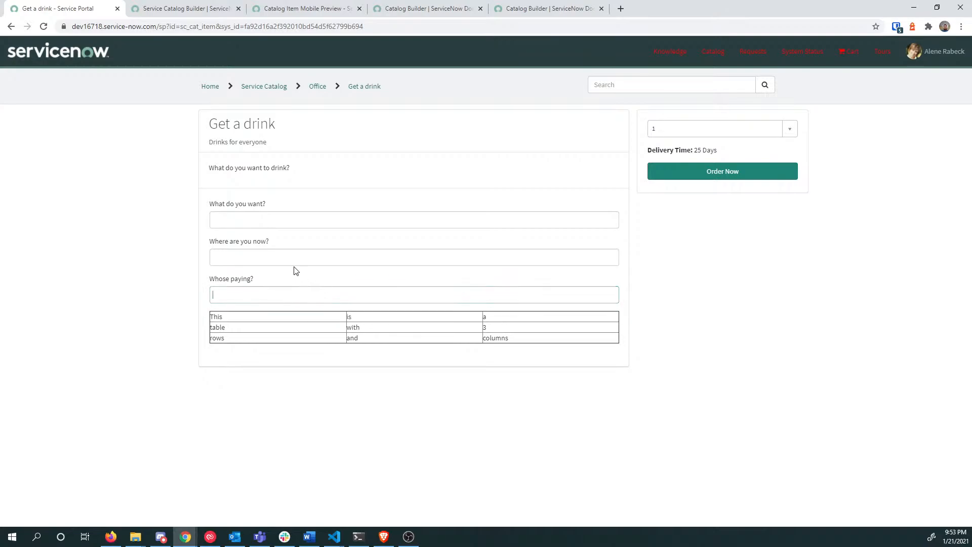
pyautogui.click(293, 292)
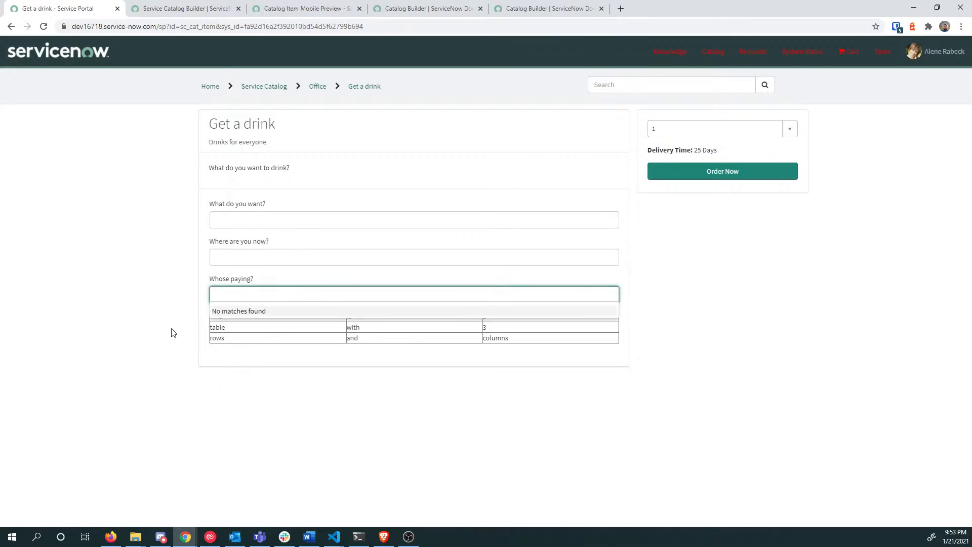
pyautogui.click(282, 297)
pyautogui.click(283, 300)
pyautogui.click(294, 293)
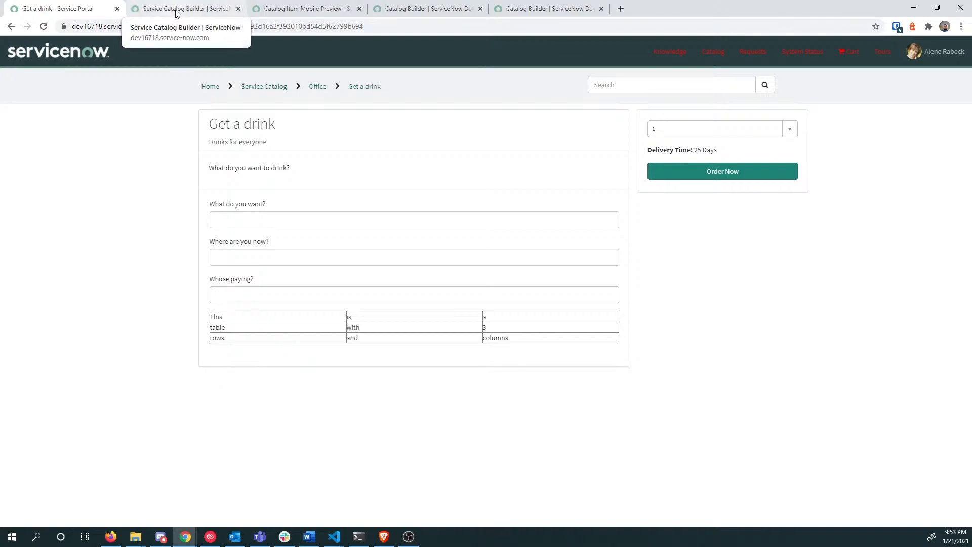
# Step: Enter Water and Home, start an Order Now, then cancel the order confirmation
pyautogui.click(257, 221)
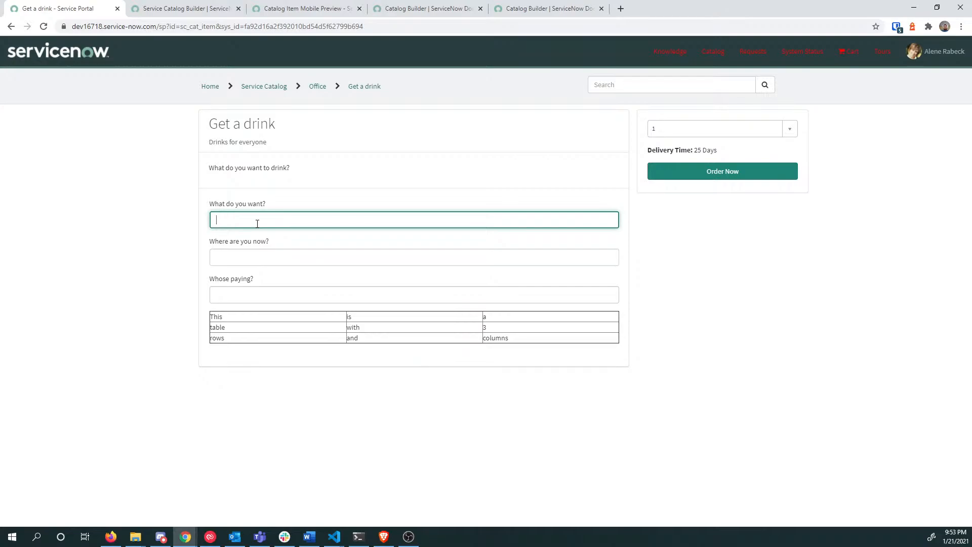
pyautogui.press('Tab')
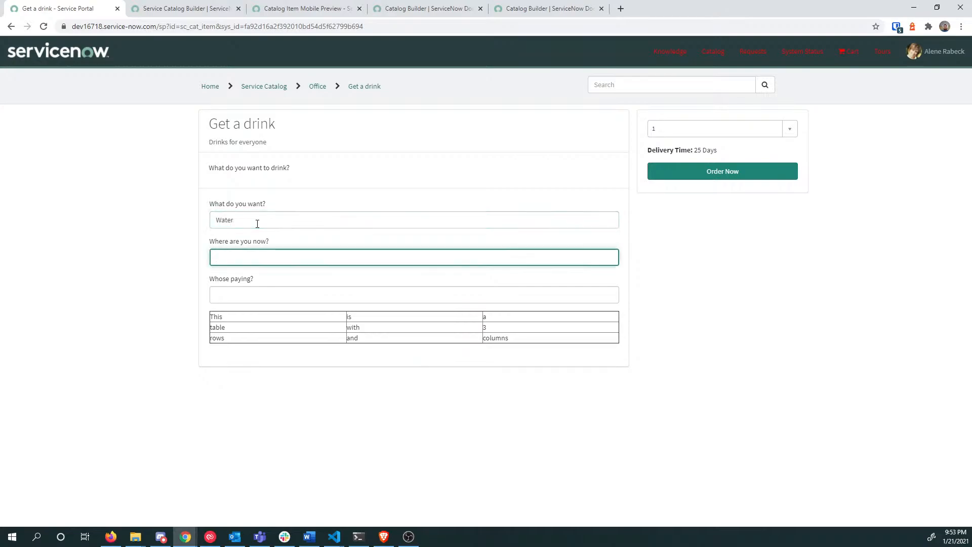
pyautogui.press('Tab')
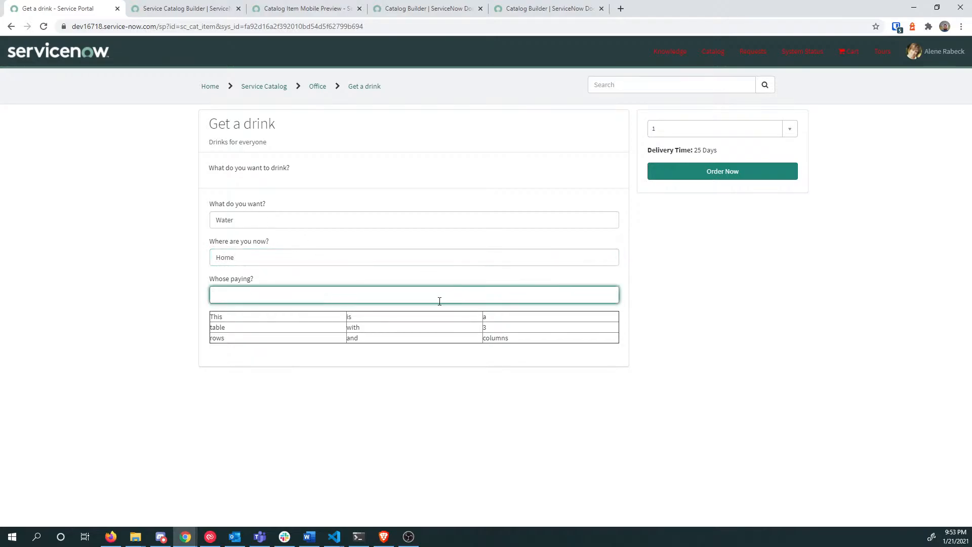
pyautogui.click(723, 172)
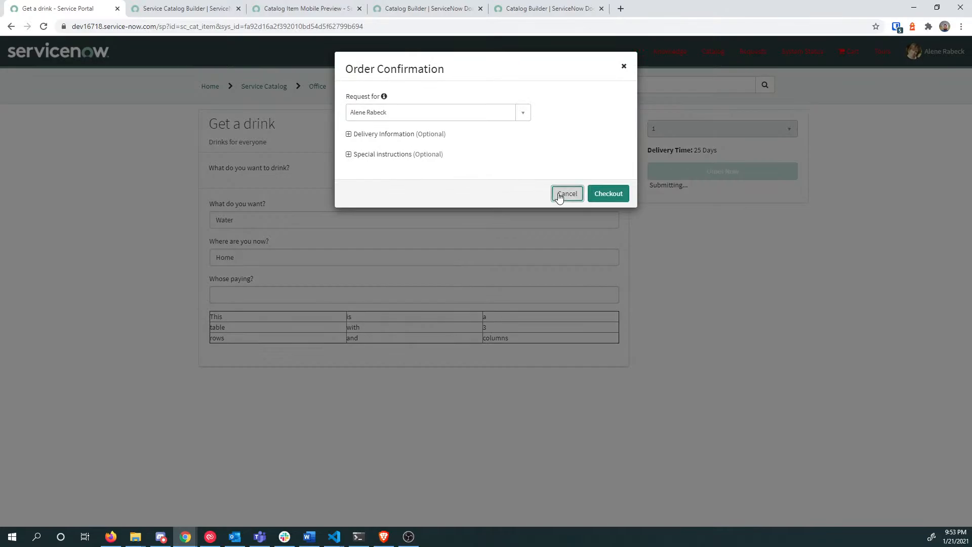
pyautogui.click(562, 194)
pyautogui.click(457, 294)
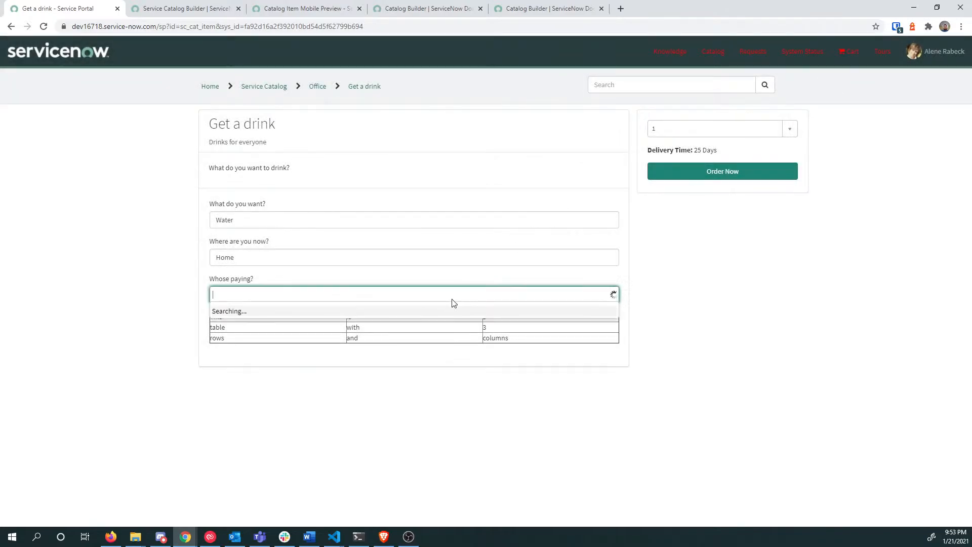
pyautogui.click(543, 295)
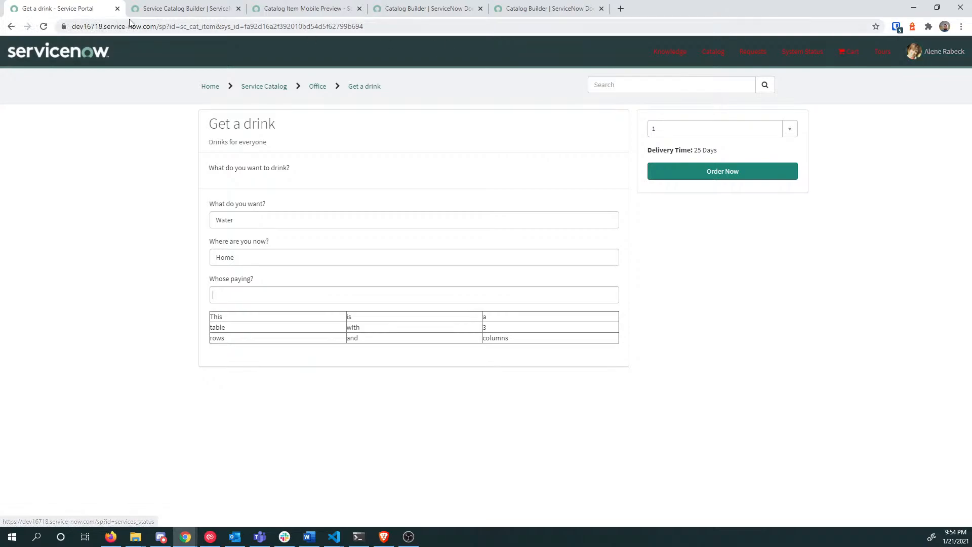
# Step: Duplicate the Get a drink tab, go back to the home page, and unimpersonate the Sales user
pyautogui.rightClick(97, 7)
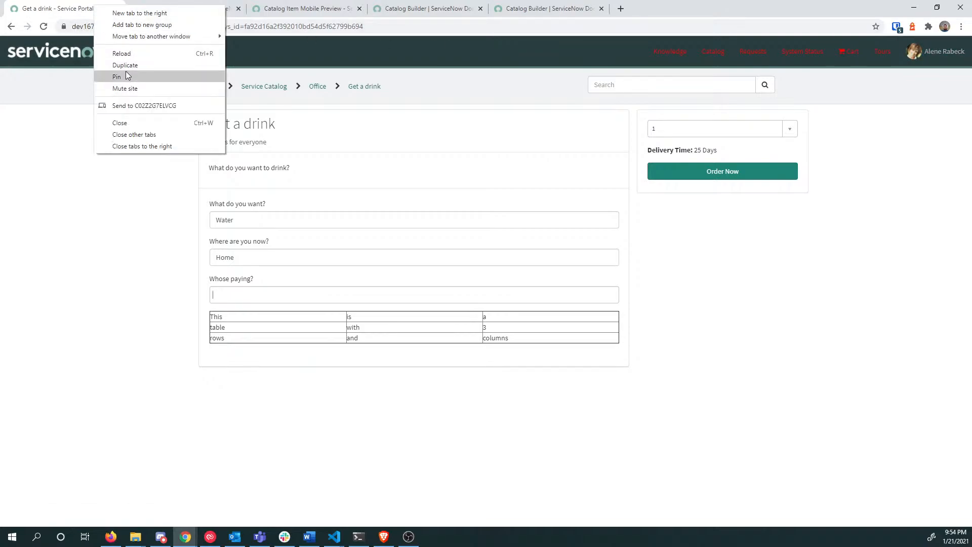
pyautogui.click(126, 65)
pyautogui.rightClick(11, 26)
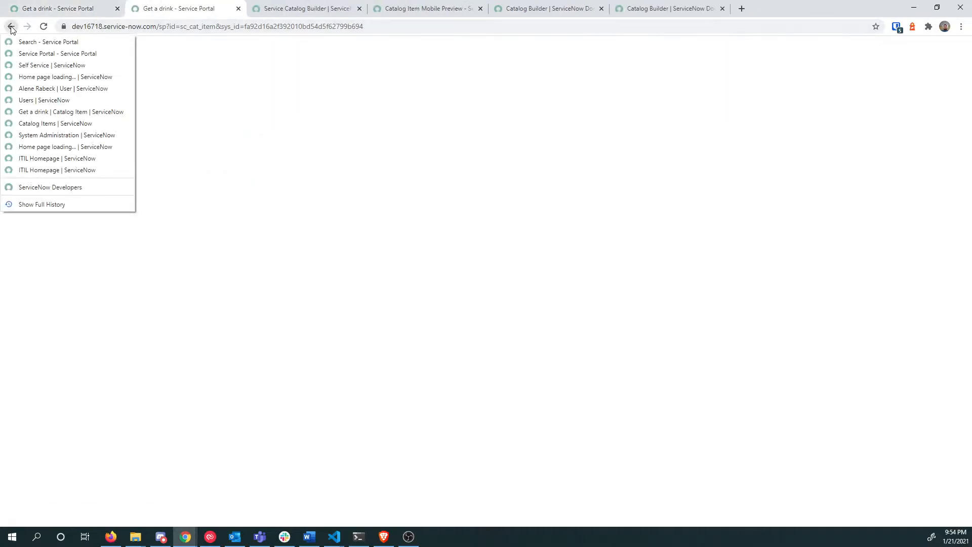
pyautogui.click(28, 78)
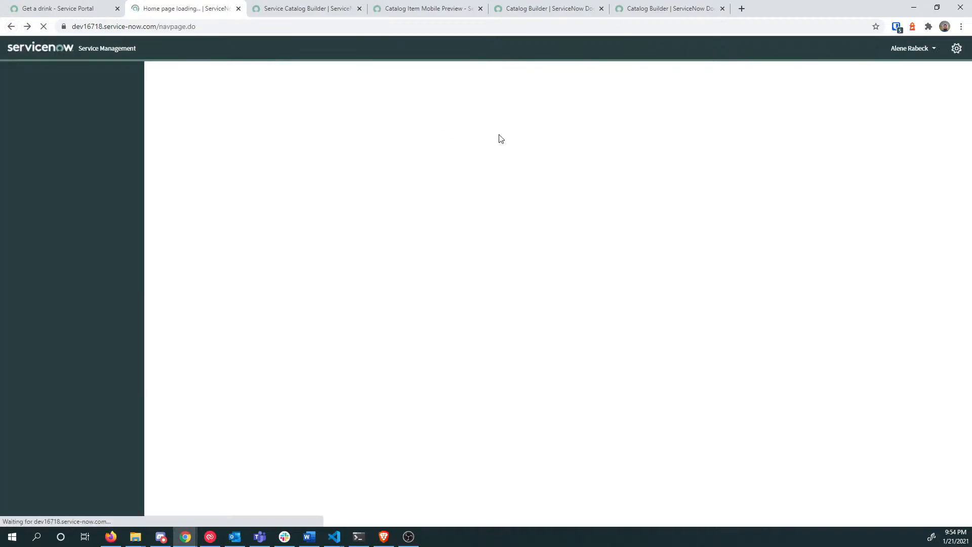
pyautogui.click(876, 48)
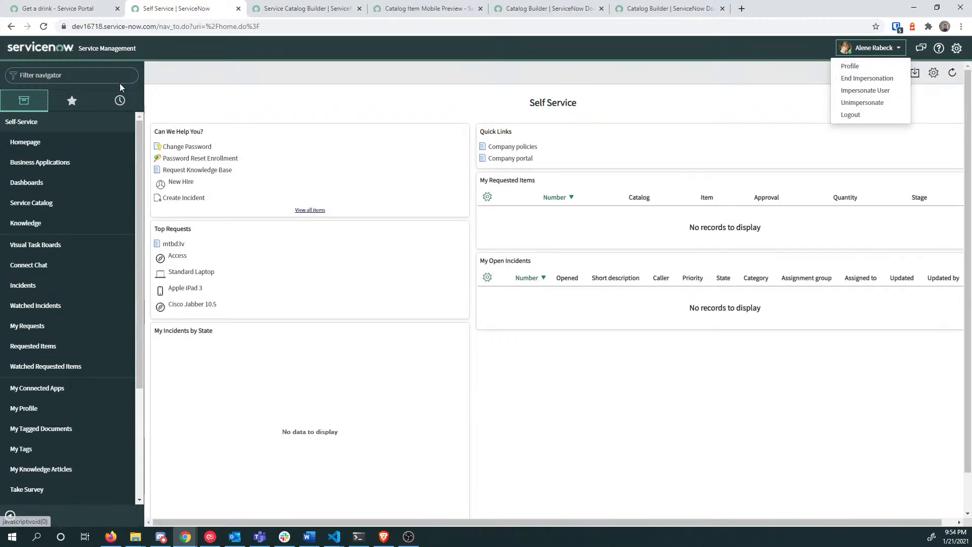
pyautogui.click(867, 102)
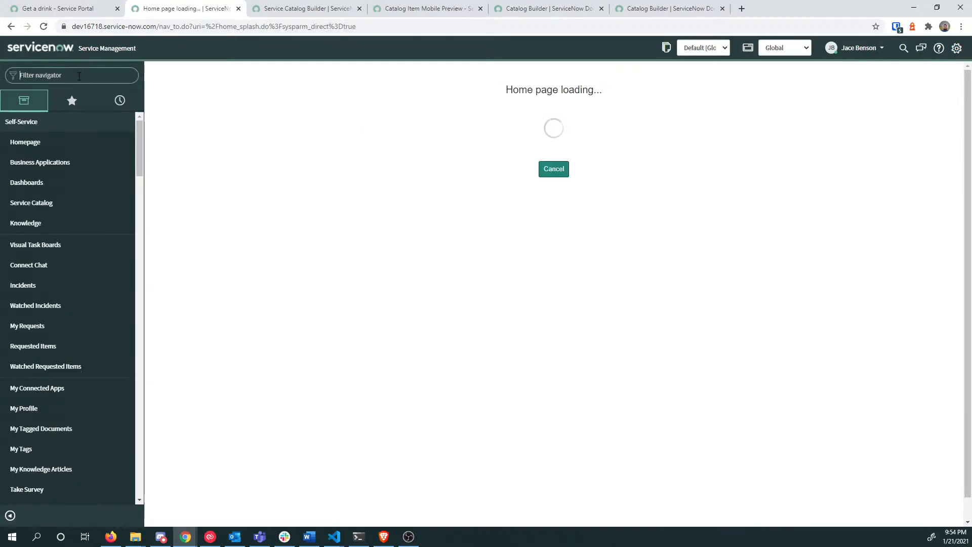
# Step: Open the sys_user.list user list and review the first user's record and roles
pyautogui.write('sys_user.list')
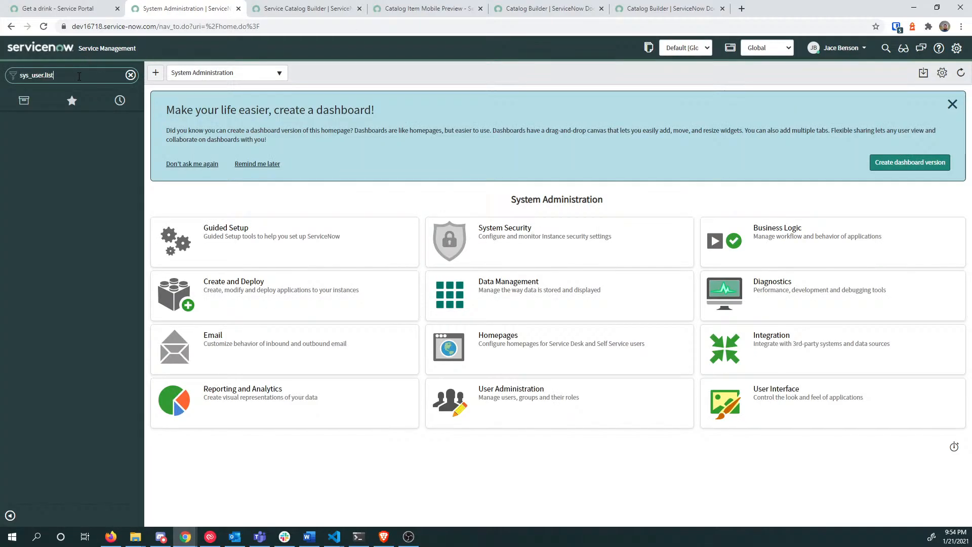
pyautogui.press('Return')
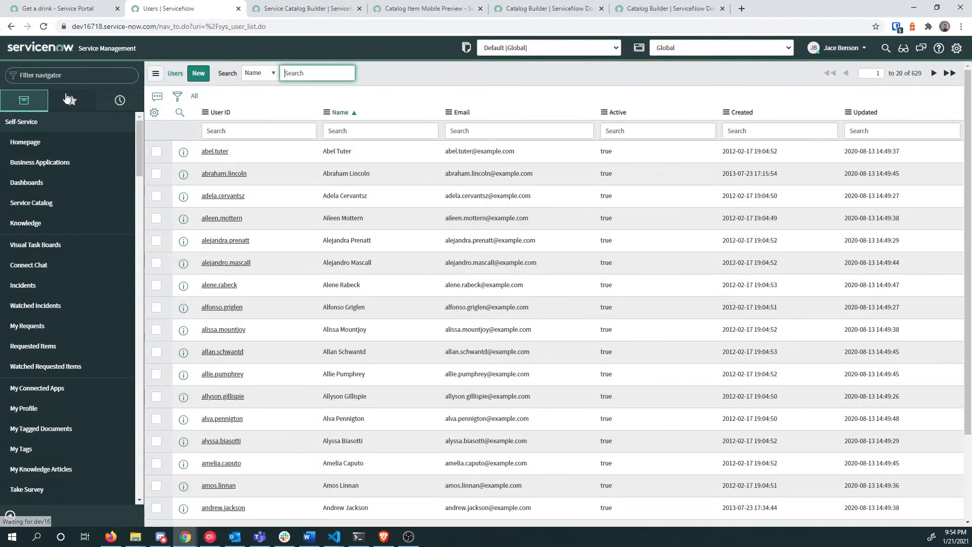
pyautogui.click(229, 157)
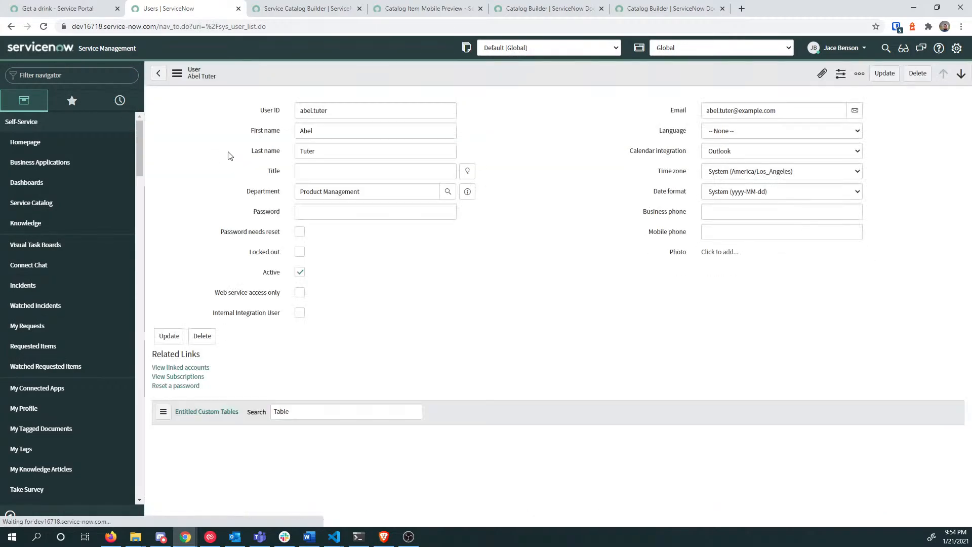
pyautogui.scroll(-5, 345, 304)
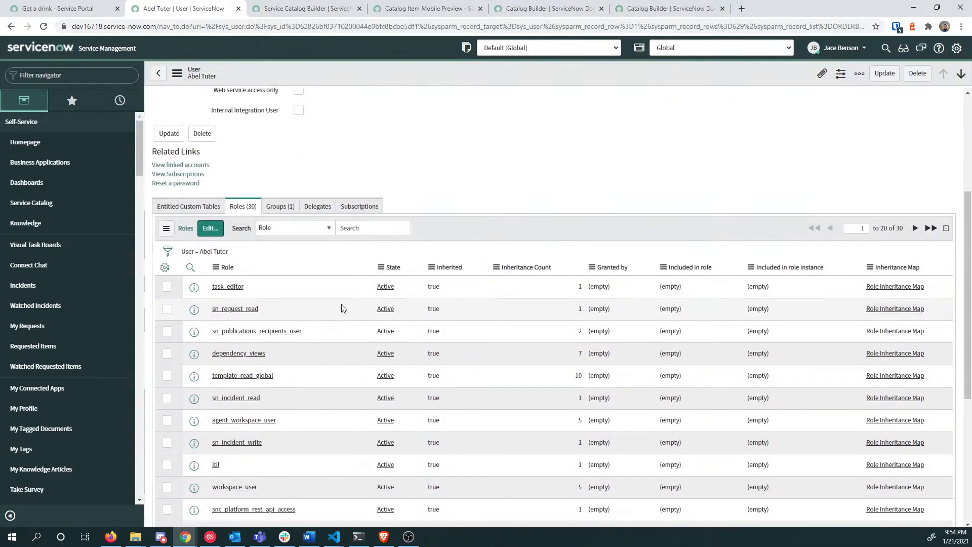
pyautogui.scroll(-5, 349, 304)
pyautogui.scroll(9, 362, 309)
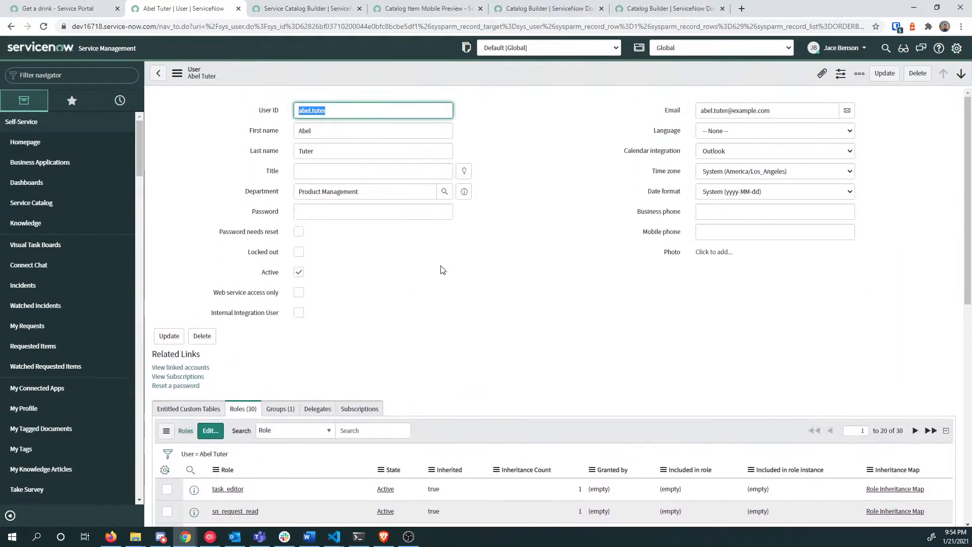
# Step: Impersonate that user by searching their username in Impersonate User
pyautogui.click(854, 50)
pyautogui.click(846, 81)
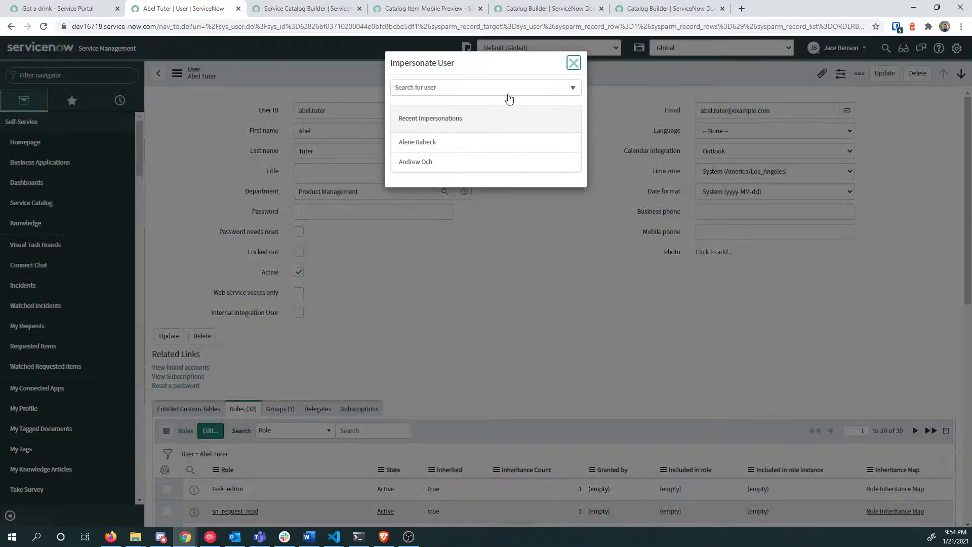
pyautogui.click(489, 89)
pyautogui.write('abel.t')
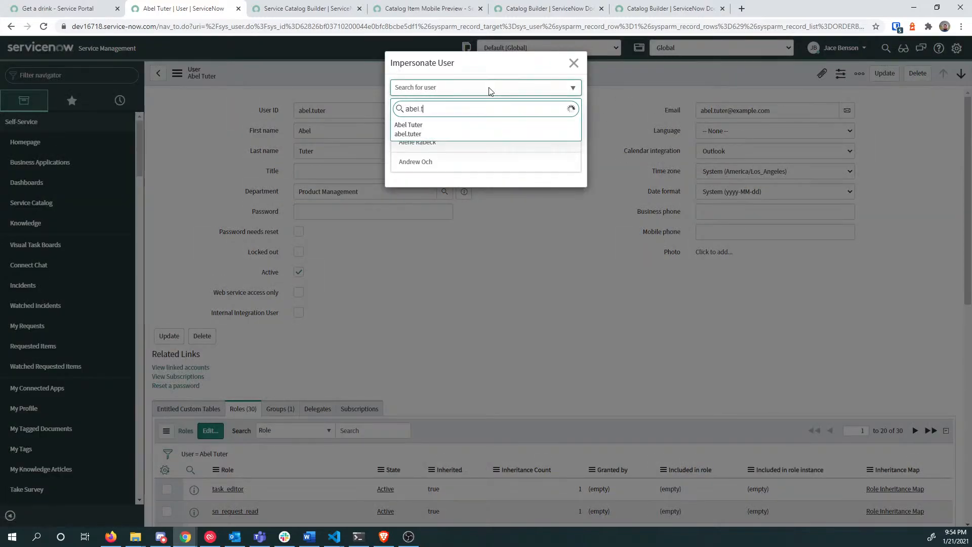
pyautogui.press('Return')
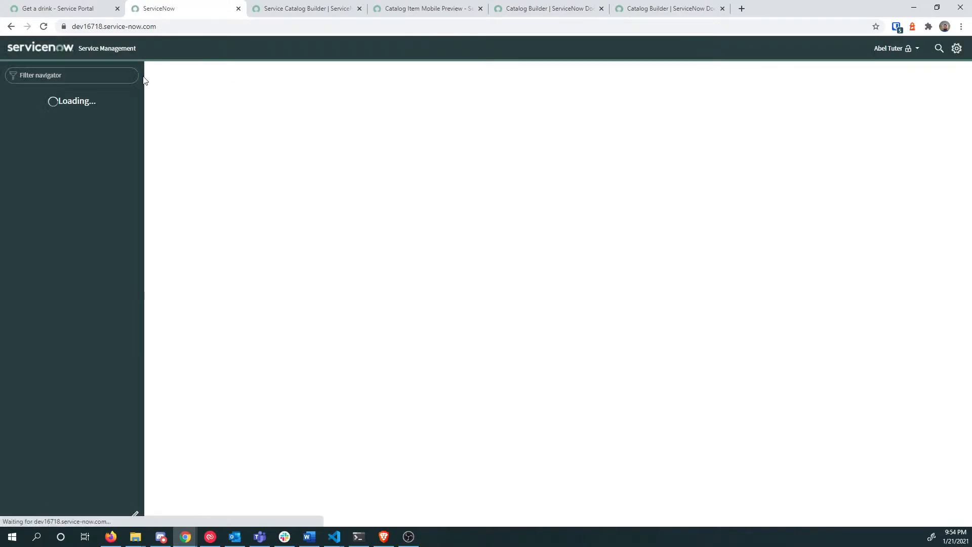
# Step: Reload the Get a drink portal and add ATF_TestGroup_ServiceDesk and Capacity Mgmt as payers
pyautogui.click(67, 10)
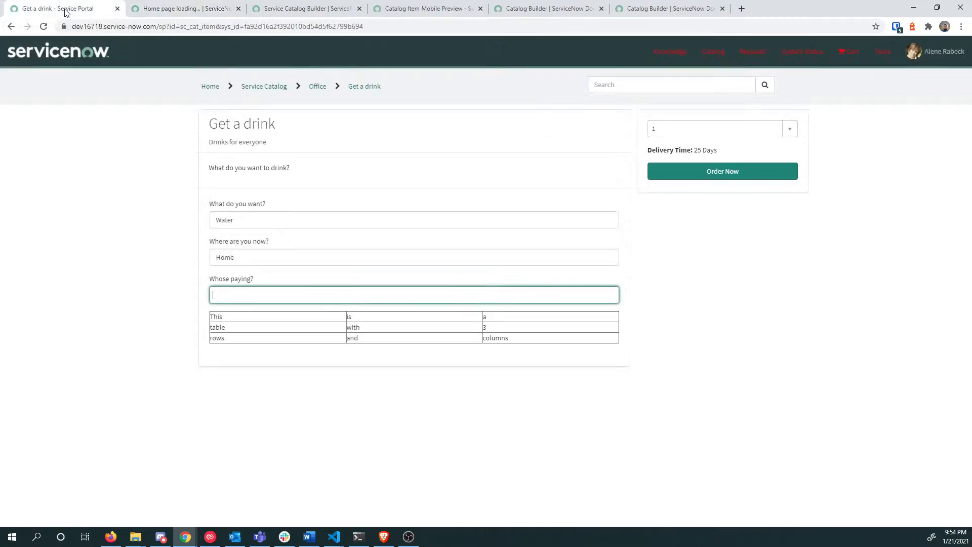
pyautogui.press('F5')
pyautogui.press('Return')
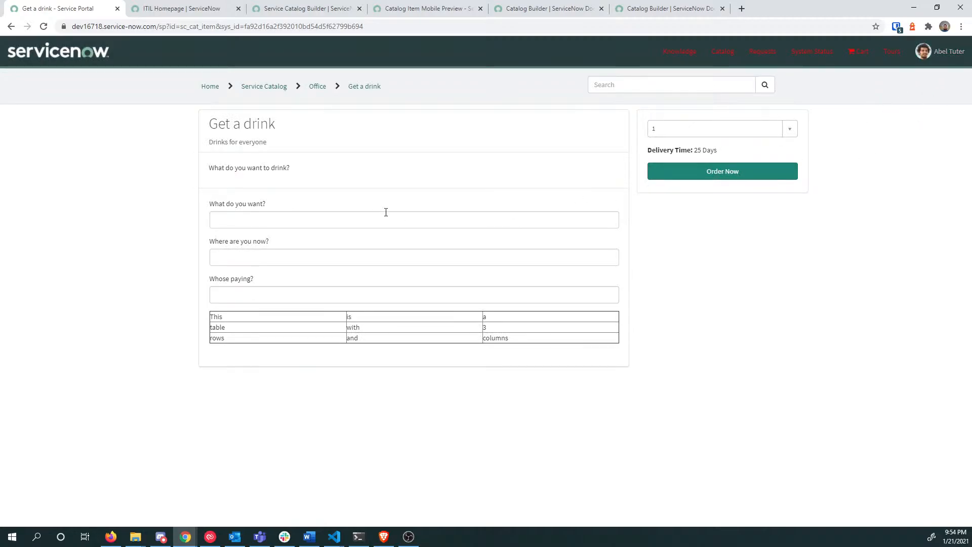
pyautogui.click(253, 225)
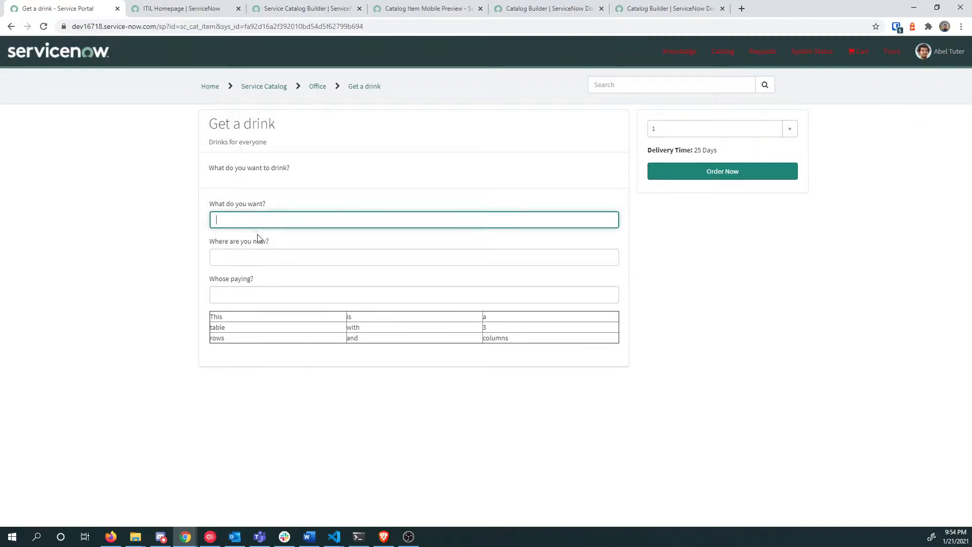
pyautogui.click(263, 293)
pyautogui.click(286, 369)
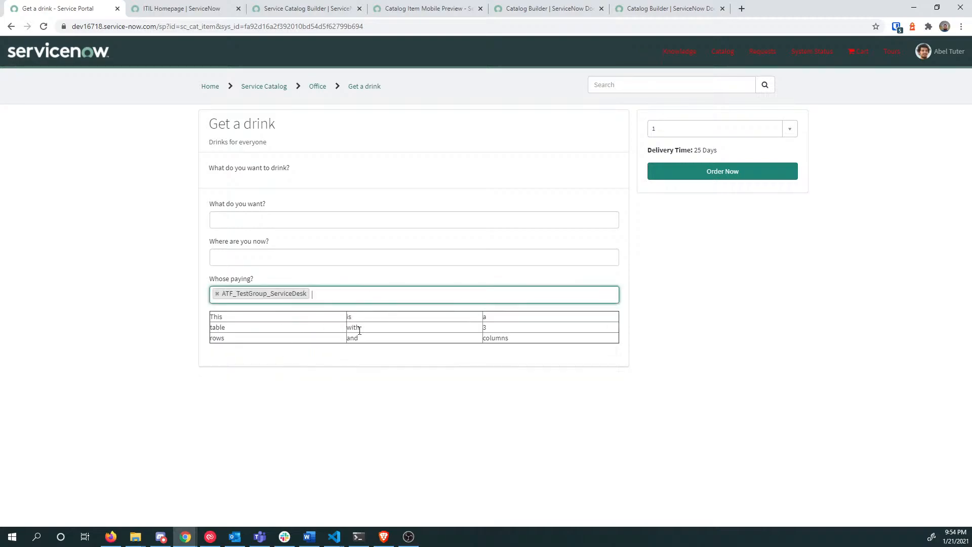
pyautogui.click(366, 293)
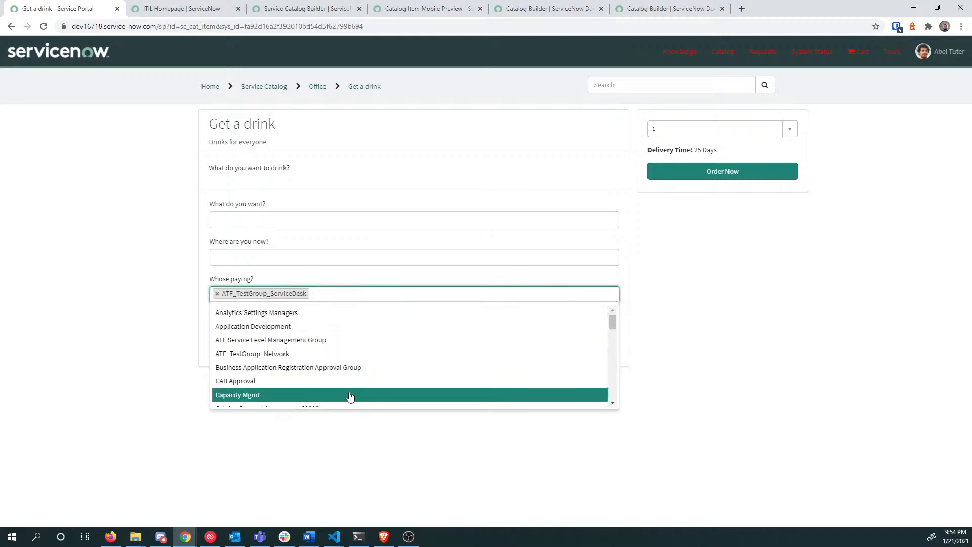
pyautogui.click(354, 392)
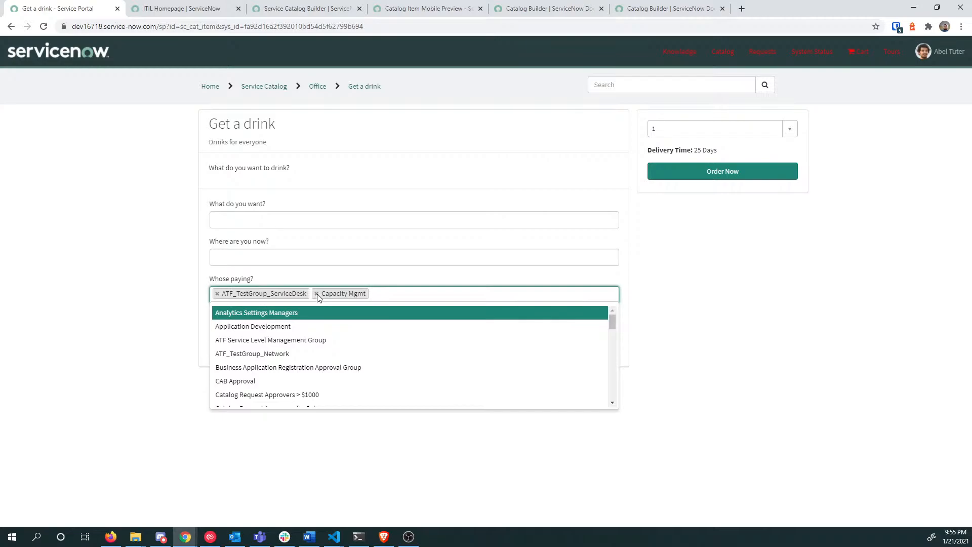
pyautogui.click(335, 277)
# Step: Answer Water and Home, then place the order with Order Now
pyautogui.click(280, 219)
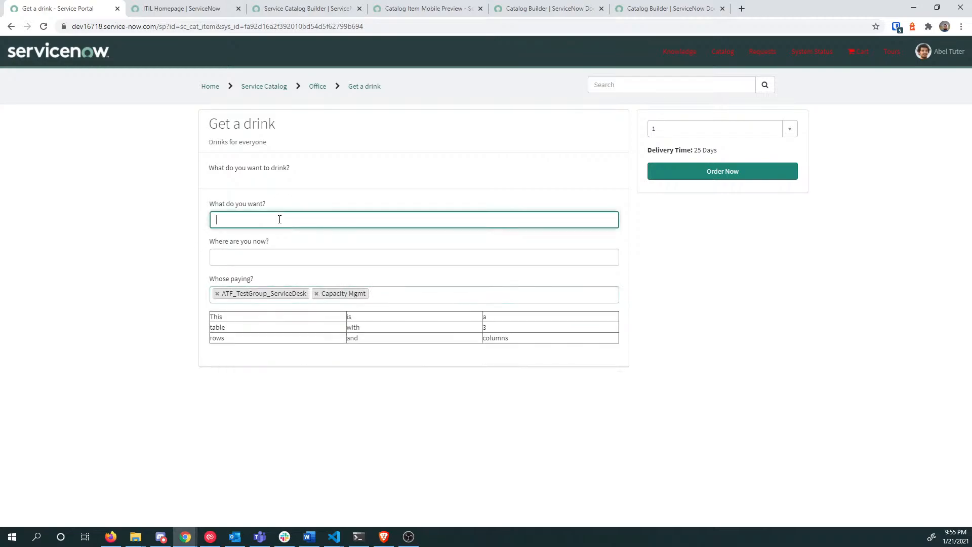
pyautogui.write('Water')
pyautogui.press('Tab')
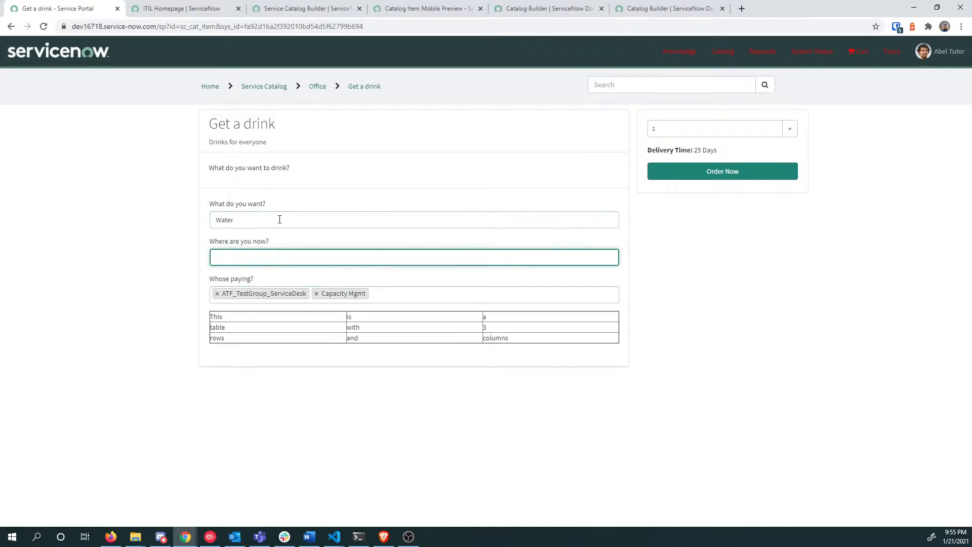
pyautogui.write('Home')
pyautogui.press('Tab')
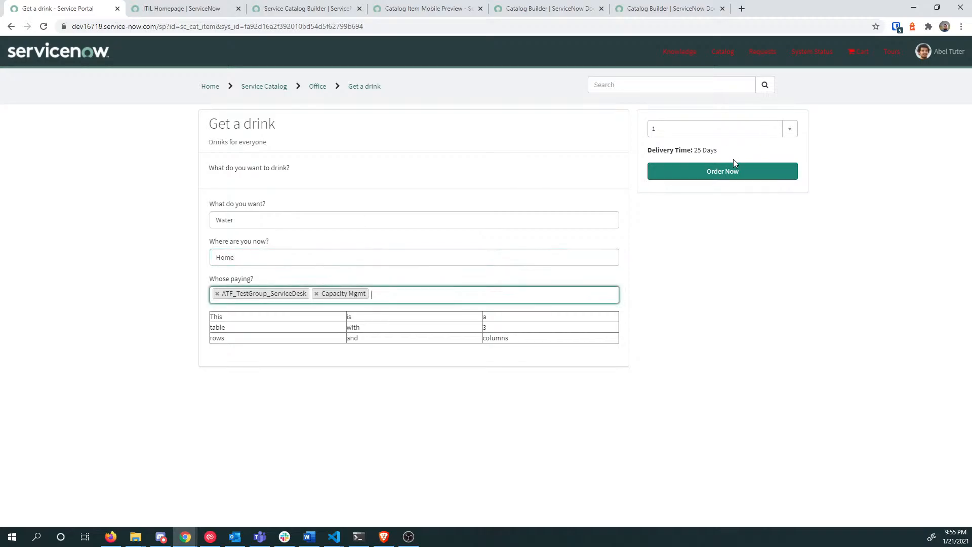
pyautogui.click(729, 171)
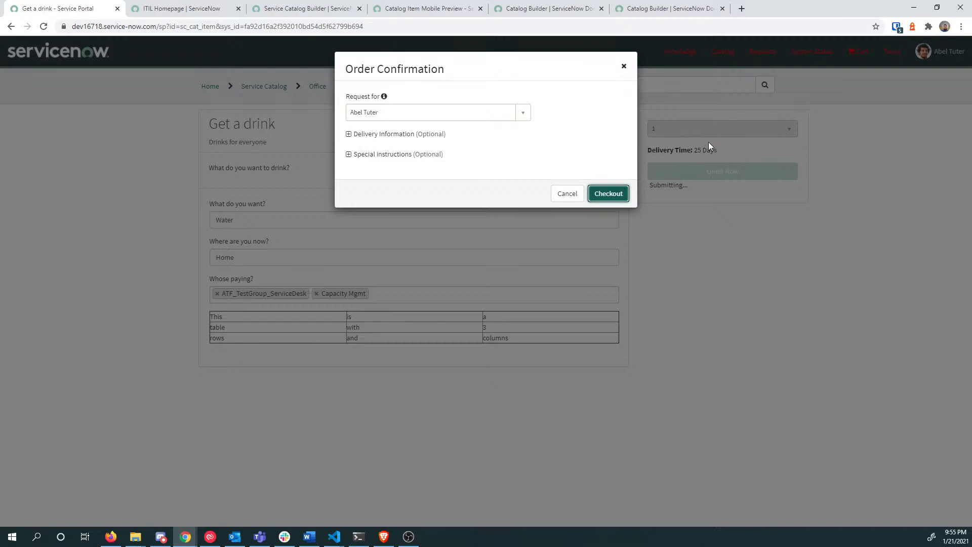
# Step: Check out the Get a drink order, review the requested item's details, and return to the main tab
pyautogui.click(611, 197)
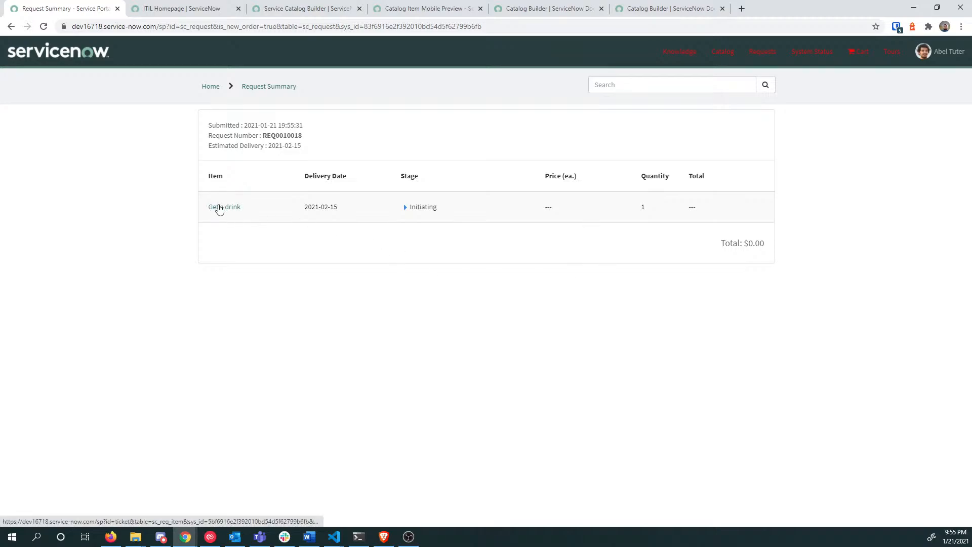
pyautogui.click(218, 210)
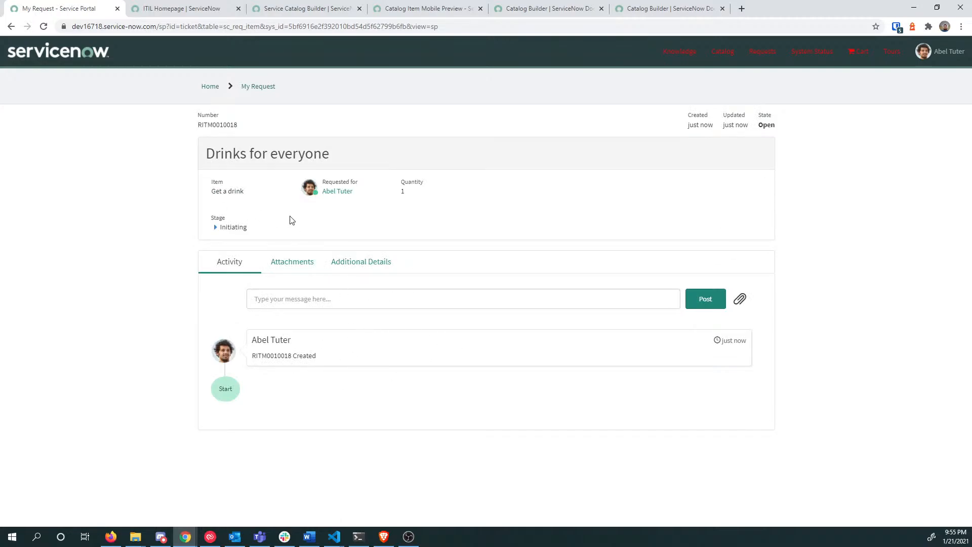
pyautogui.doubleClick(216, 126)
pyautogui.click(937, 54)
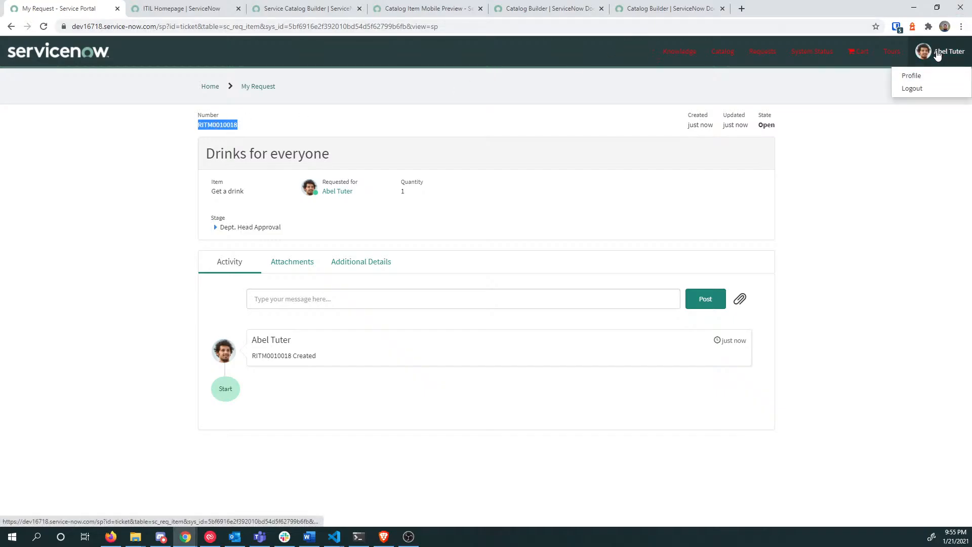
pyautogui.click(937, 54)
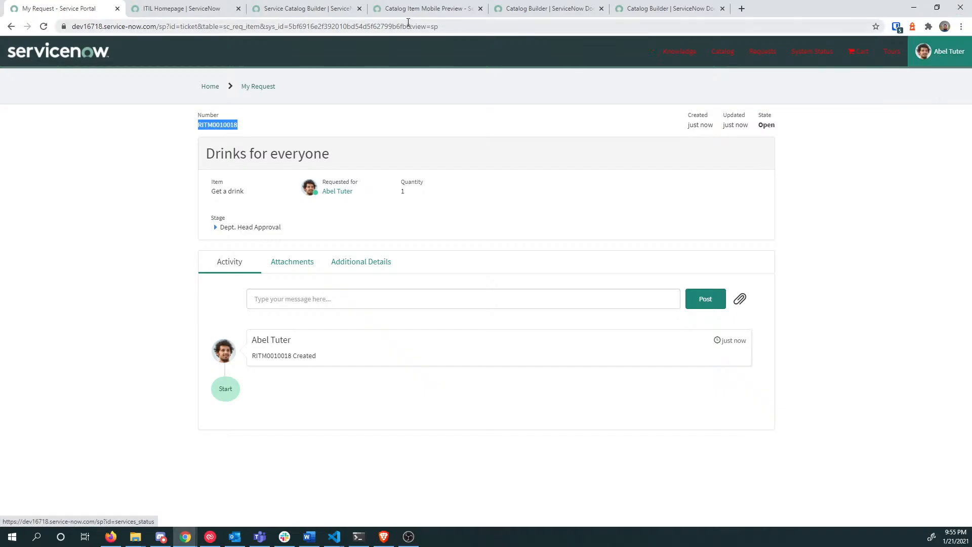
pyautogui.click(182, 9)
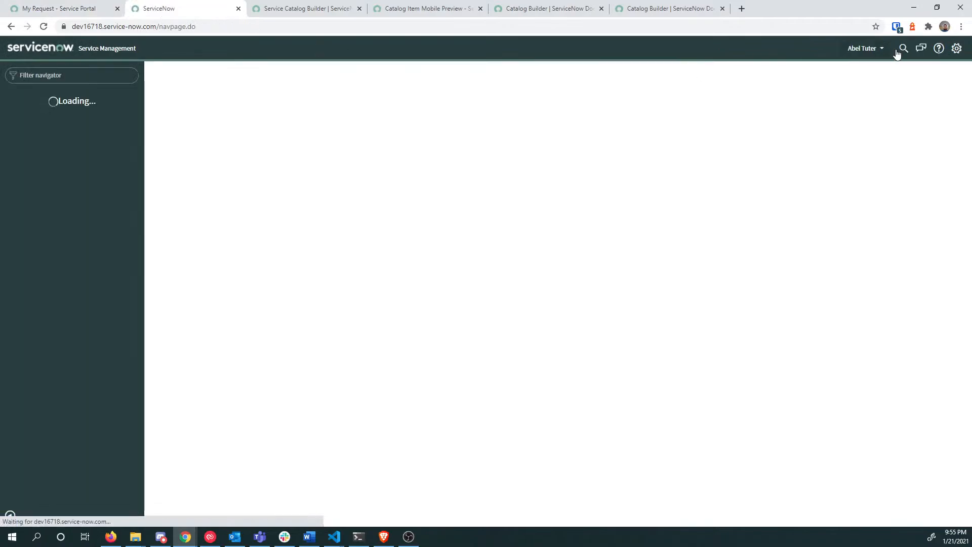
# Step: End impersonation and enter the new RITM number into global search
pyautogui.click(876, 48)
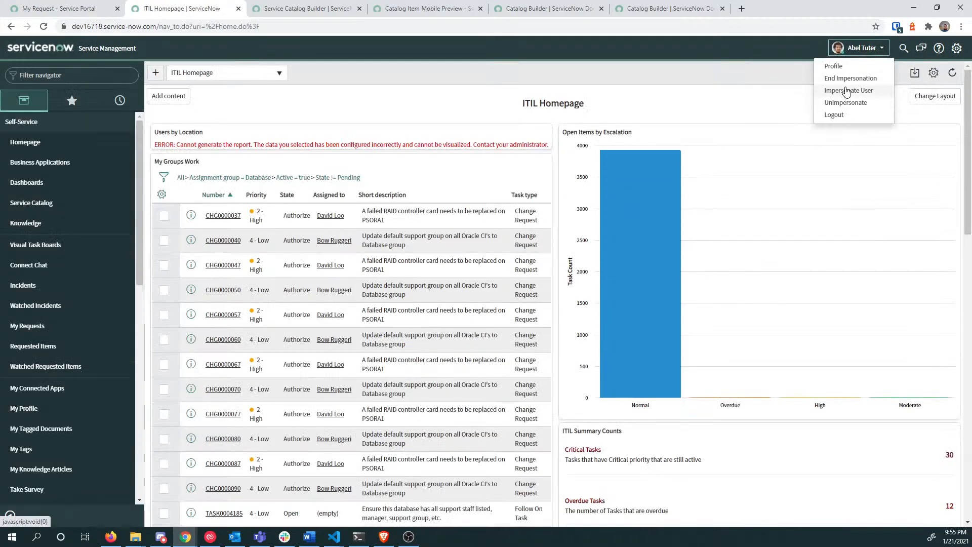
pyautogui.click(846, 102)
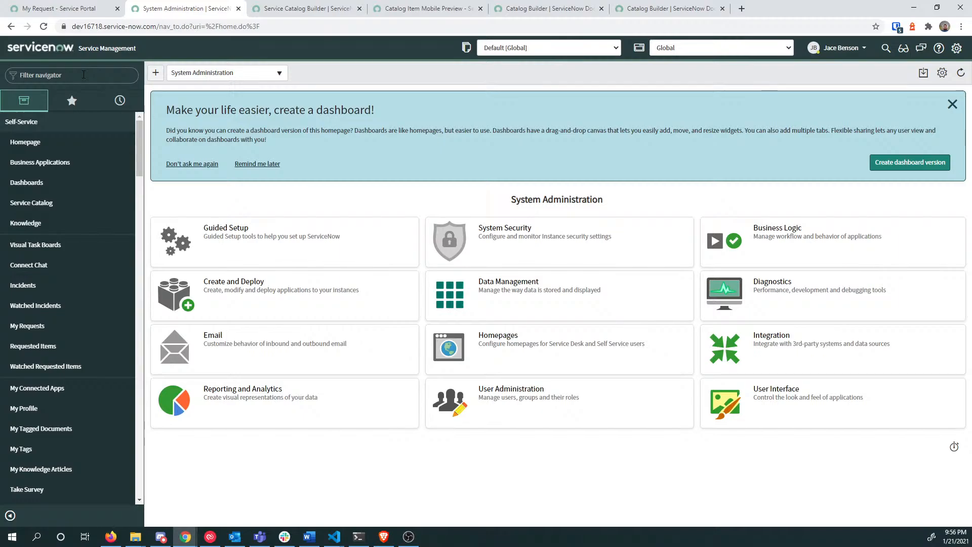
pyautogui.click(84, 74)
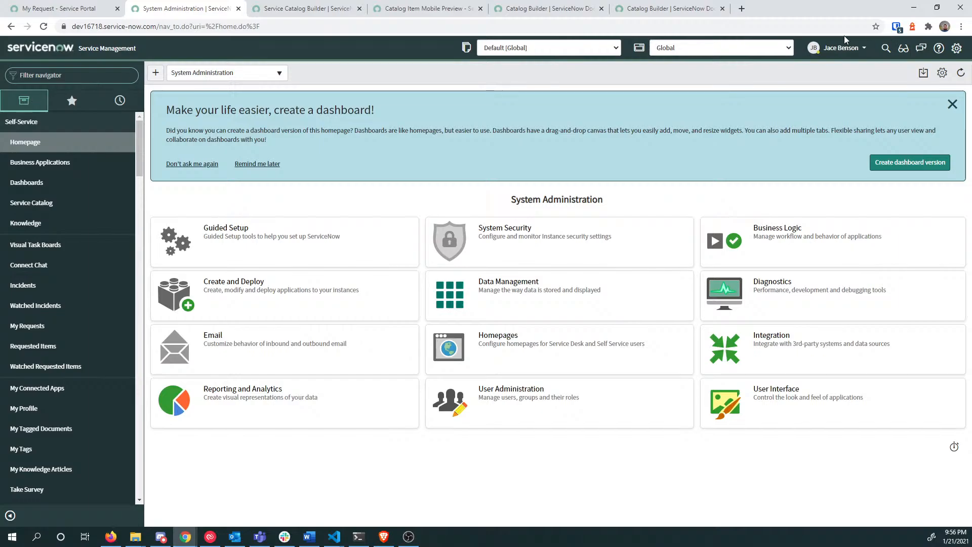
pyautogui.click(886, 48)
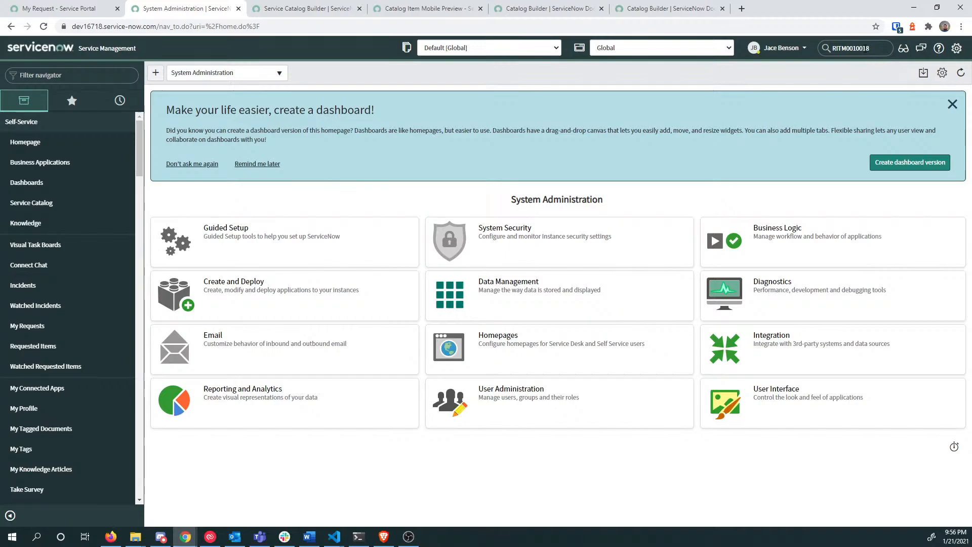
# Step: Find the RITM, confirm its Water and Home answers, and open the Get a drink catalog item
pyautogui.press('Return')
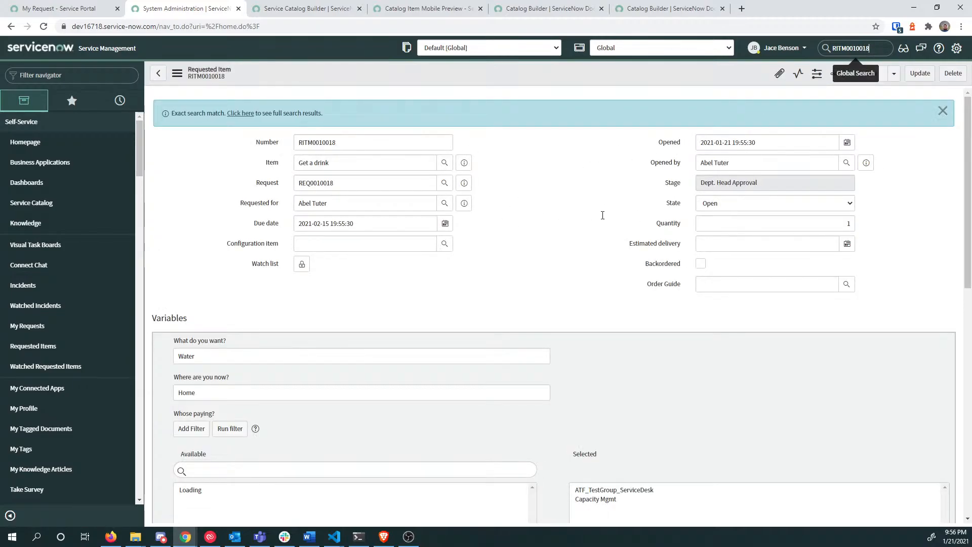
pyautogui.scroll(-2, 602, 215)
pyautogui.scroll(-3, 606, 260)
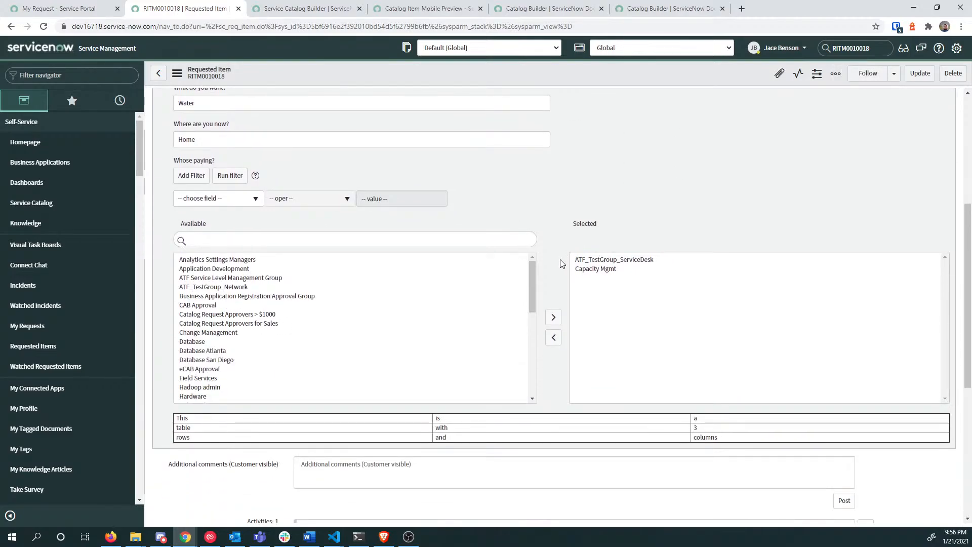
pyautogui.scroll(3, 572, 260)
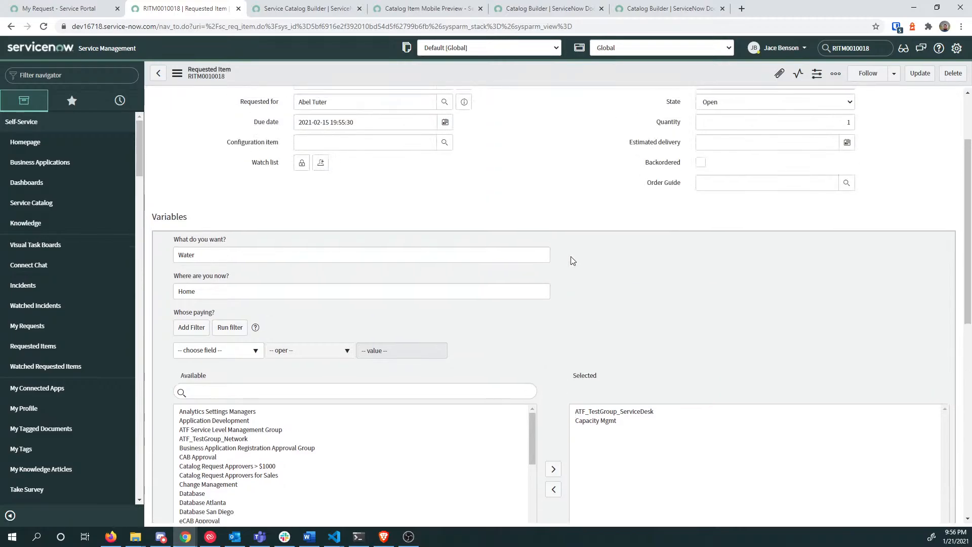
pyautogui.scroll(2, 572, 260)
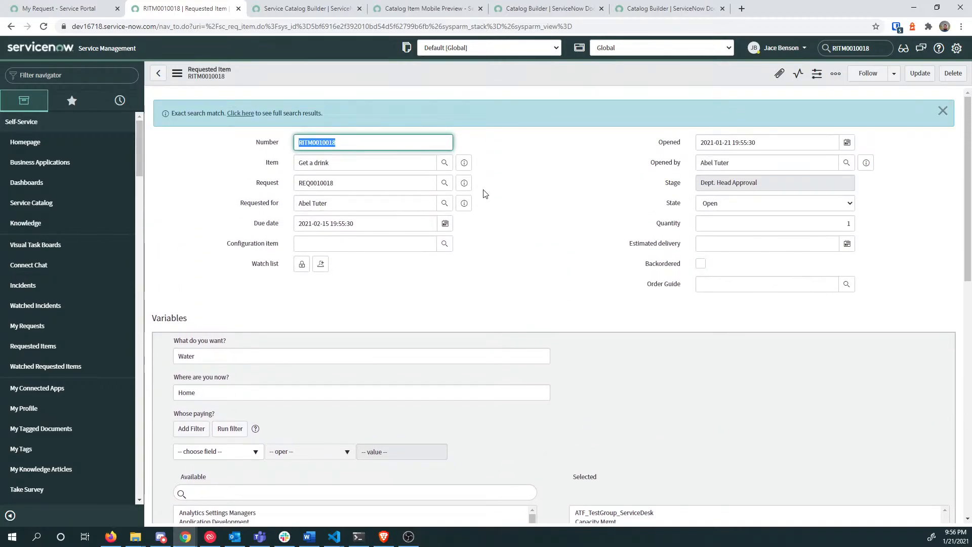
pyautogui.click(464, 162)
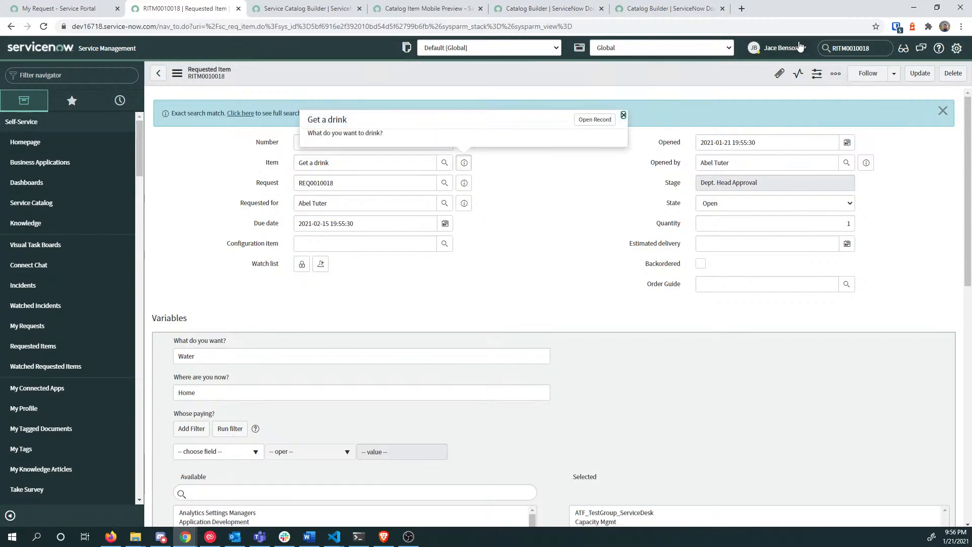
pyautogui.click(602, 120)
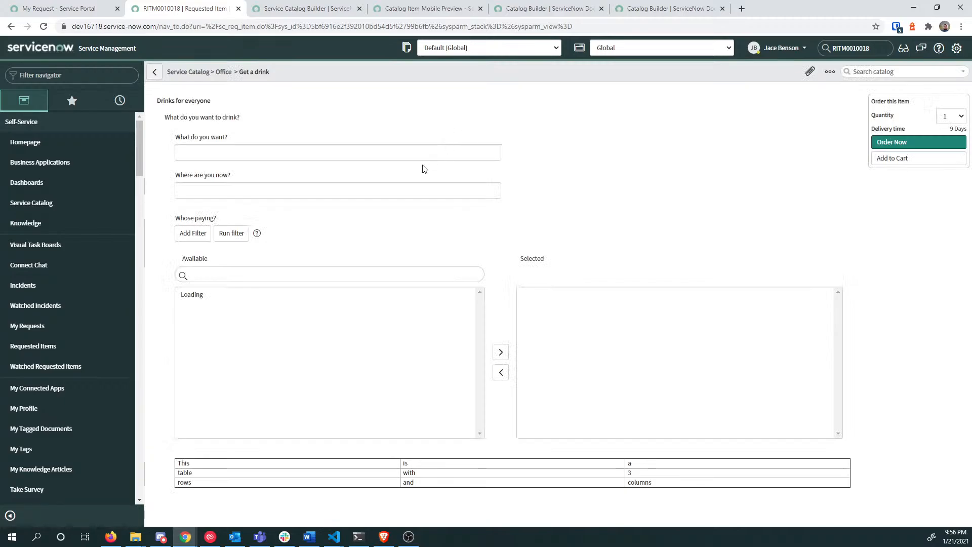
# Step: Open the Get a drink item's definition record via Configure Item
pyautogui.rightClick(329, 77)
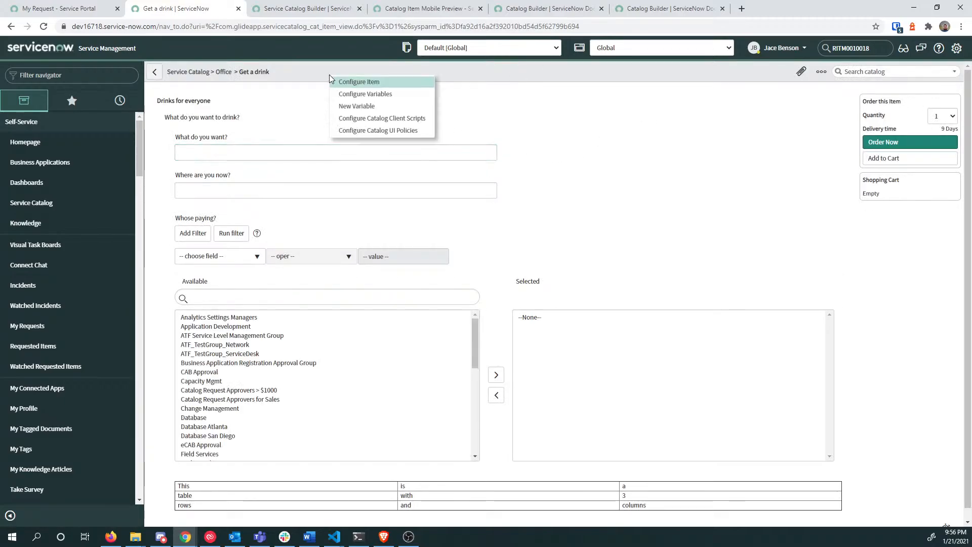
pyautogui.click(360, 82)
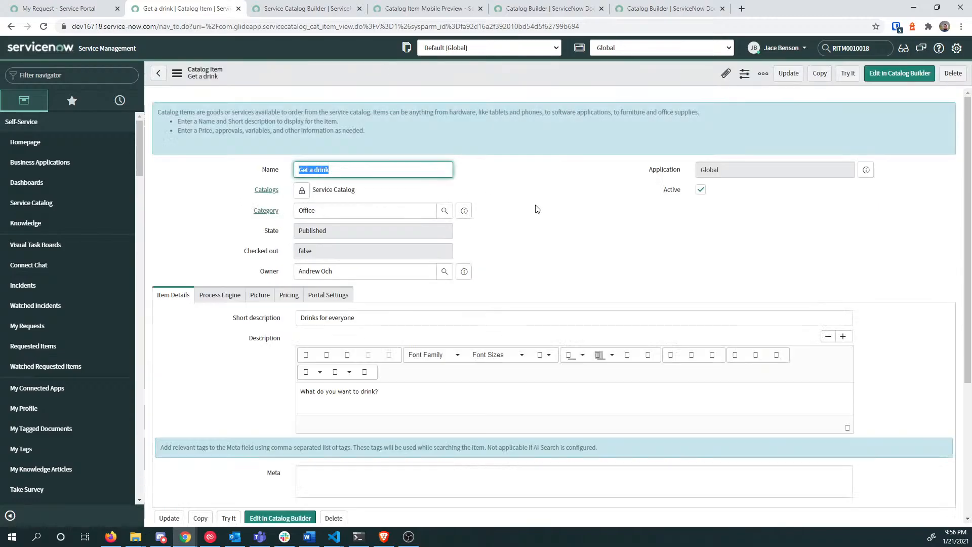
pyautogui.click(533, 213)
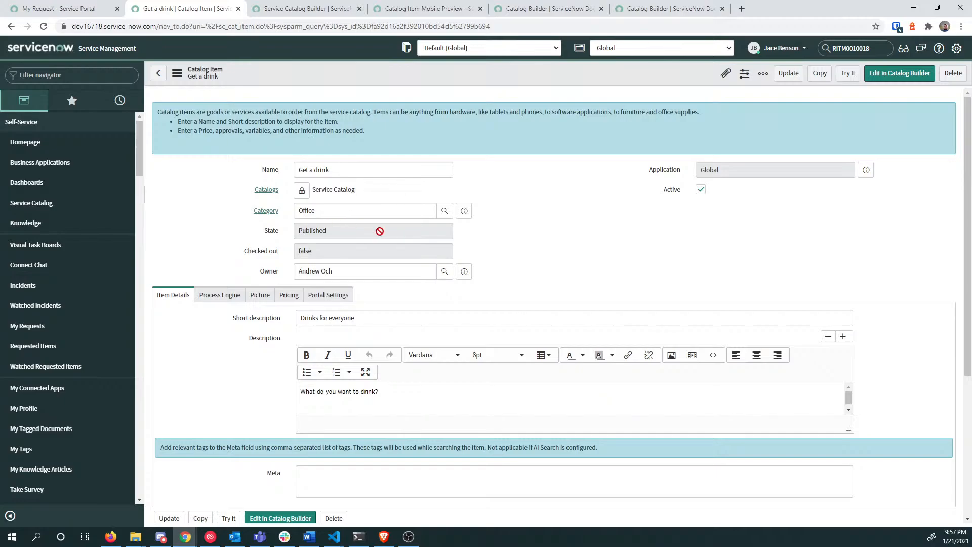
pyautogui.scroll(-4, 387, 238)
# Step: Review its variable sets, variables, category, catalog and Service Catalog Item Request flow
pyautogui.click(214, 369)
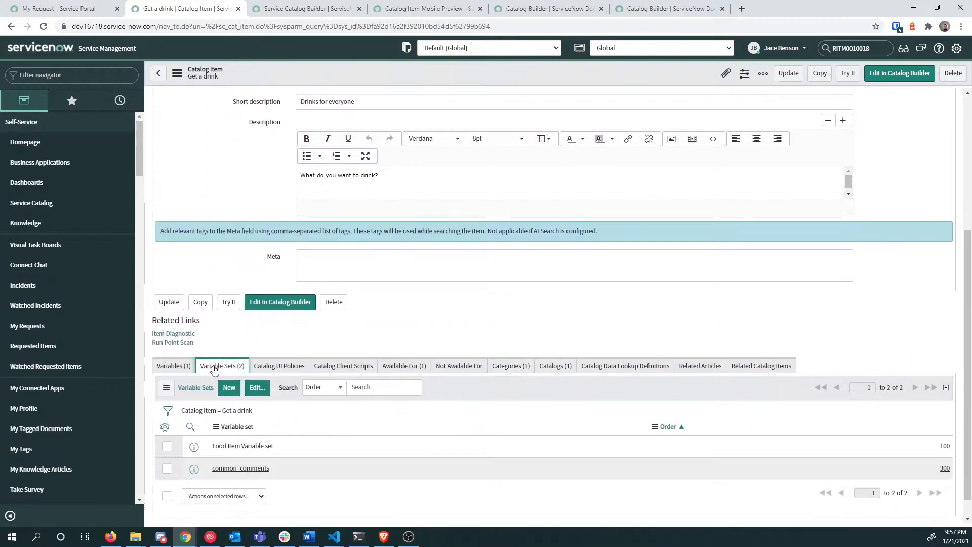
pyautogui.click(172, 366)
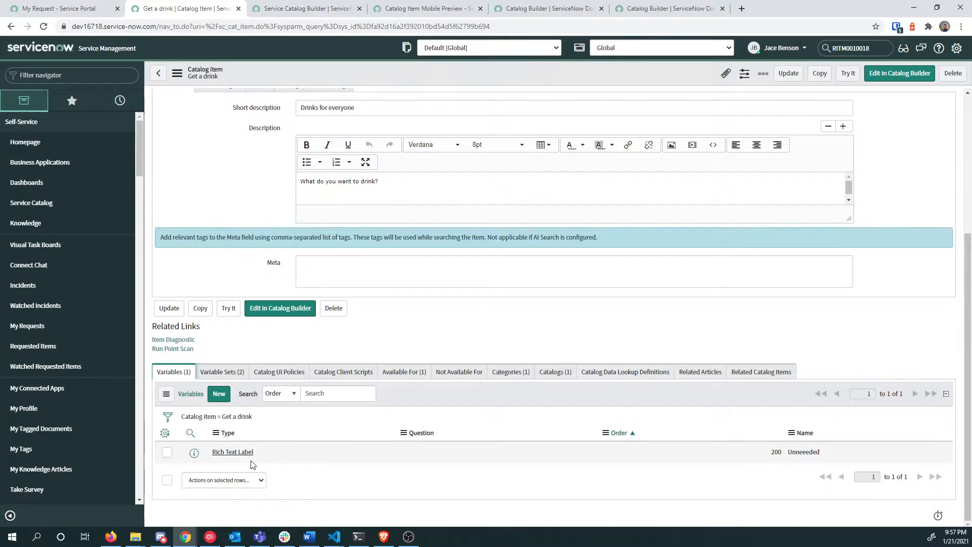
pyautogui.click(228, 373)
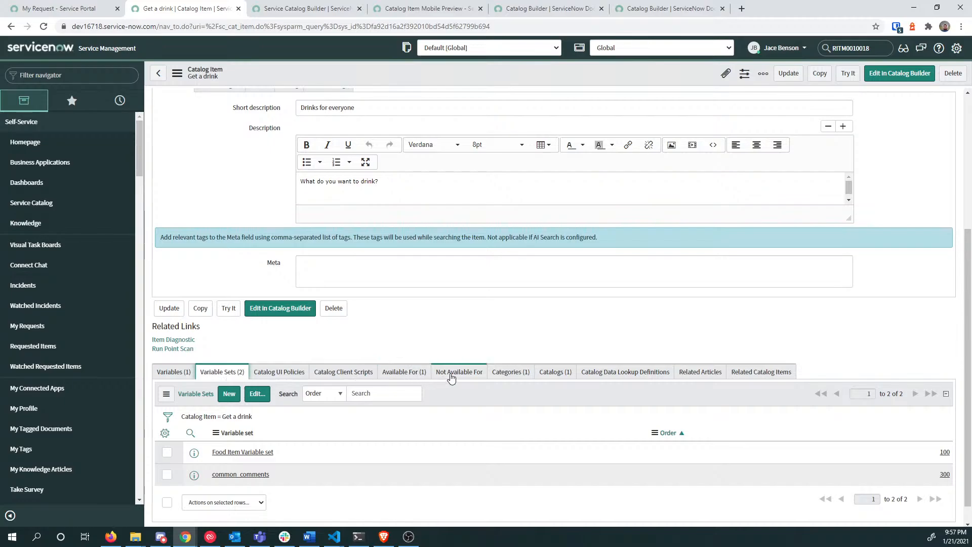
pyautogui.click(510, 374)
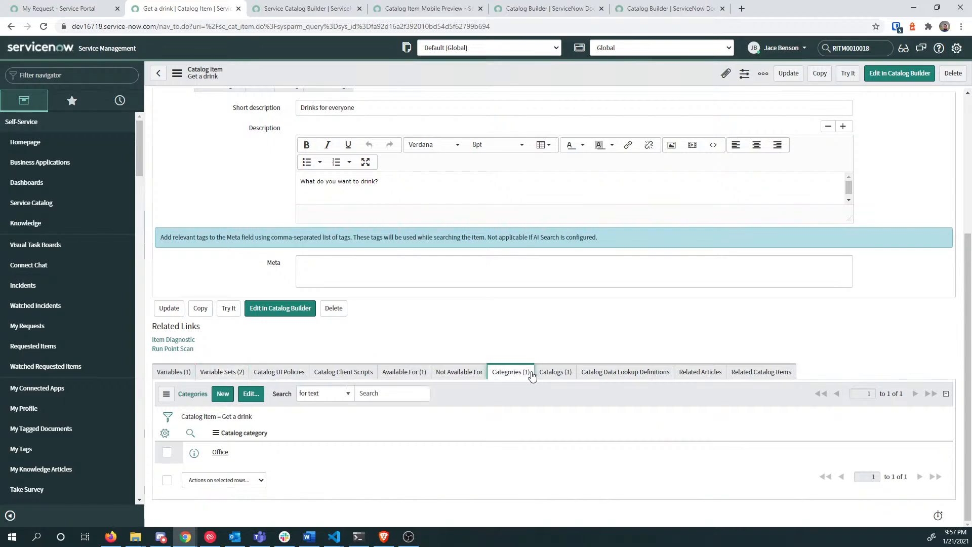
pyautogui.click(558, 372)
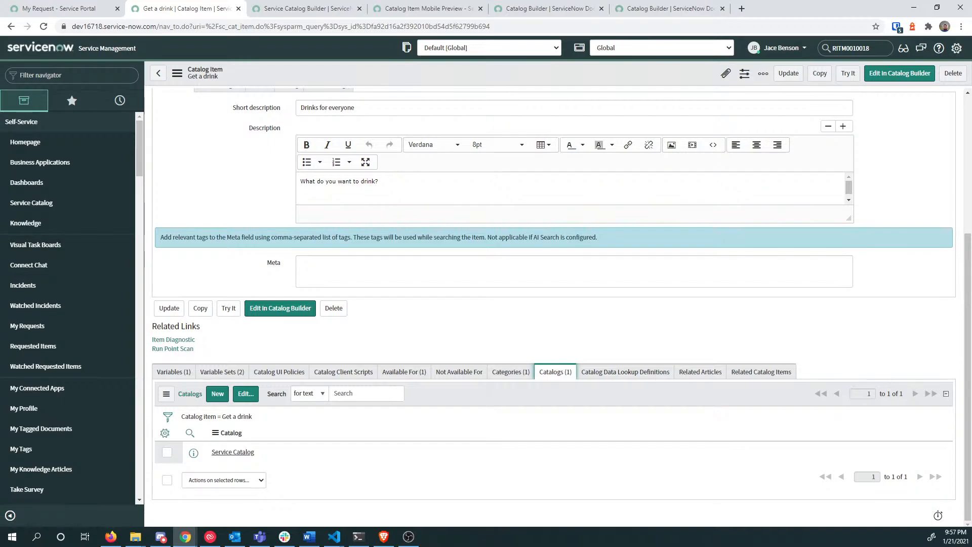
pyautogui.scroll(4, 225, 228)
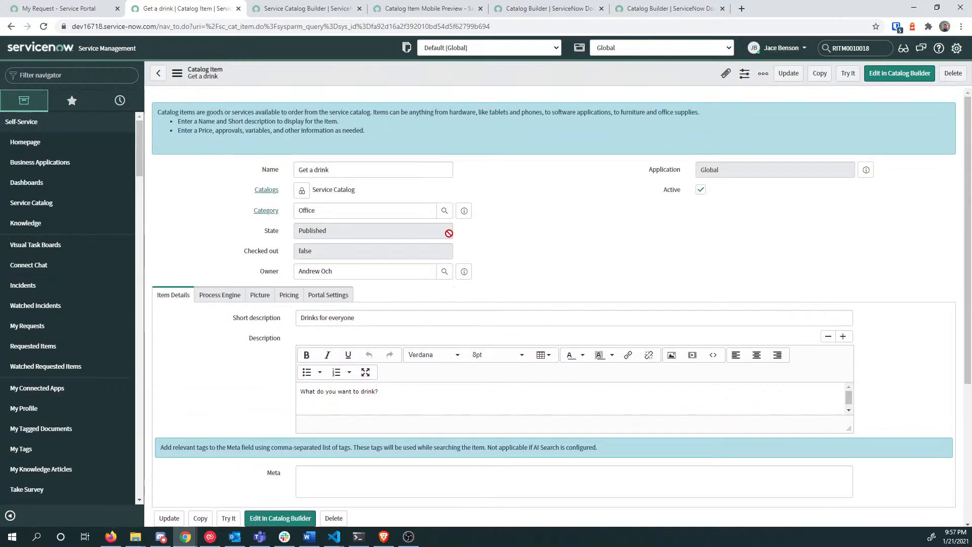
pyautogui.scroll(-2, 385, 216)
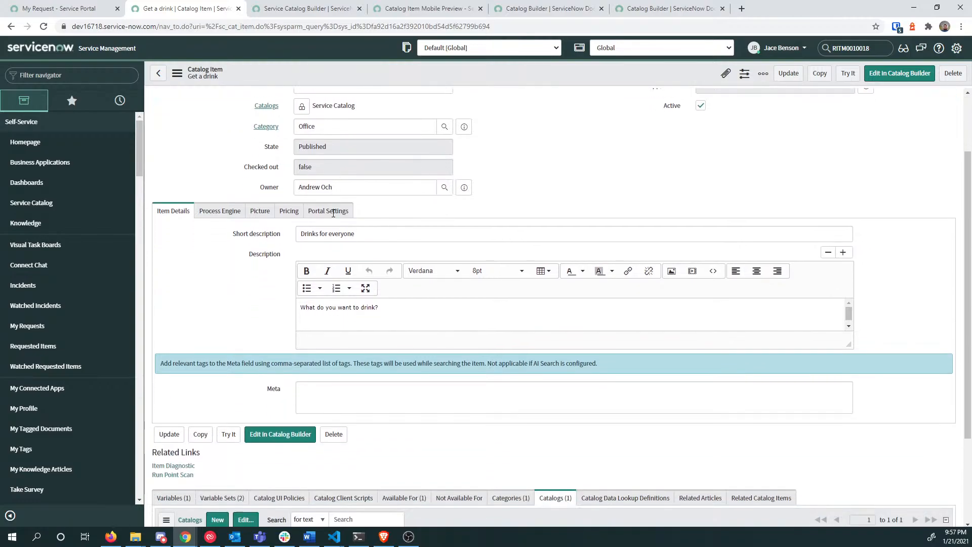
pyautogui.click(205, 195)
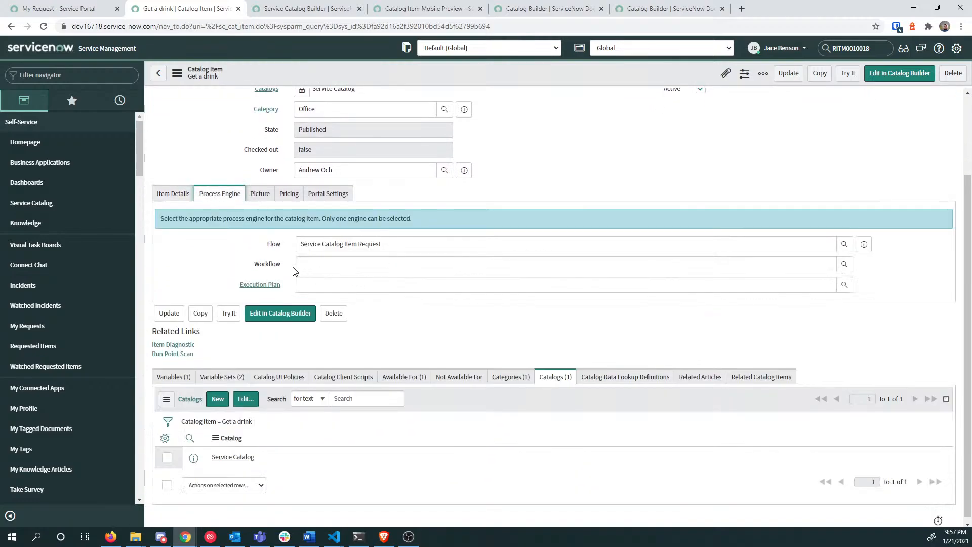
# Step: Open Flow Designer in a new tab and copy the Service Catalog Item Request flow name
pyautogui.click(864, 244)
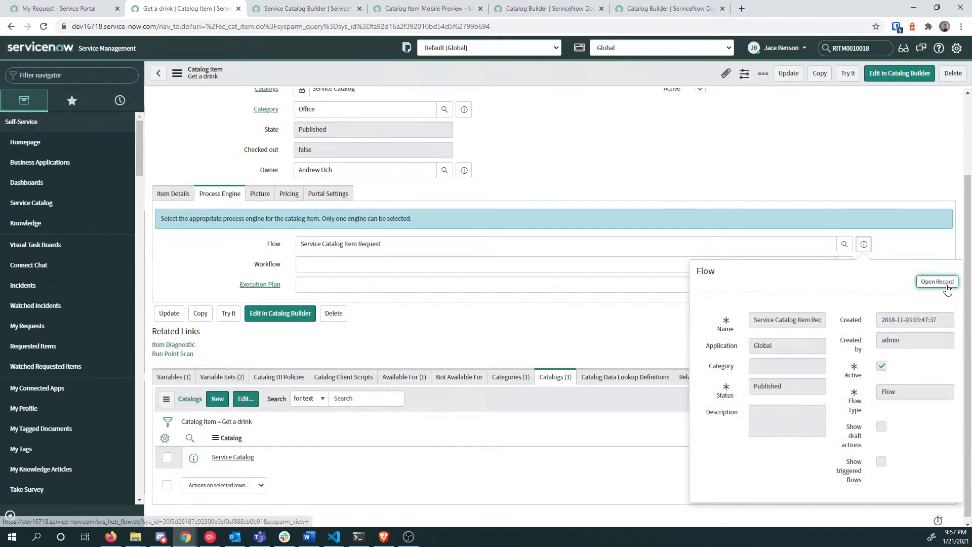
pyautogui.click(105, 72)
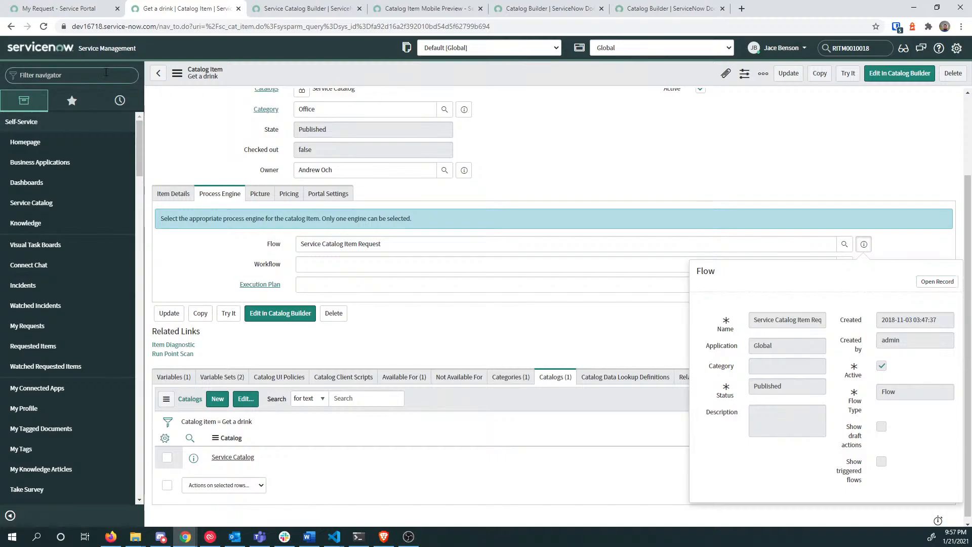
pyautogui.write('flow')
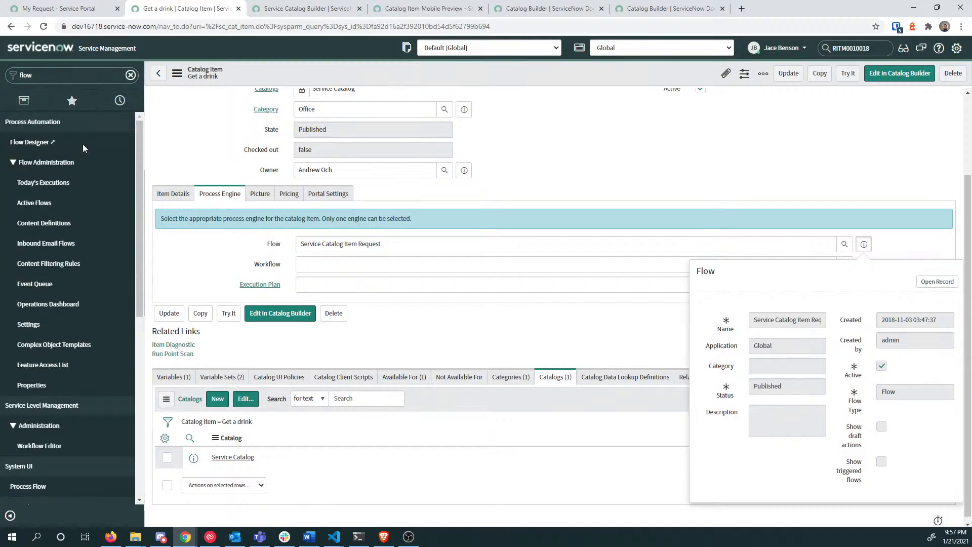
pyautogui.click(83, 144)
pyautogui.click(172, 6)
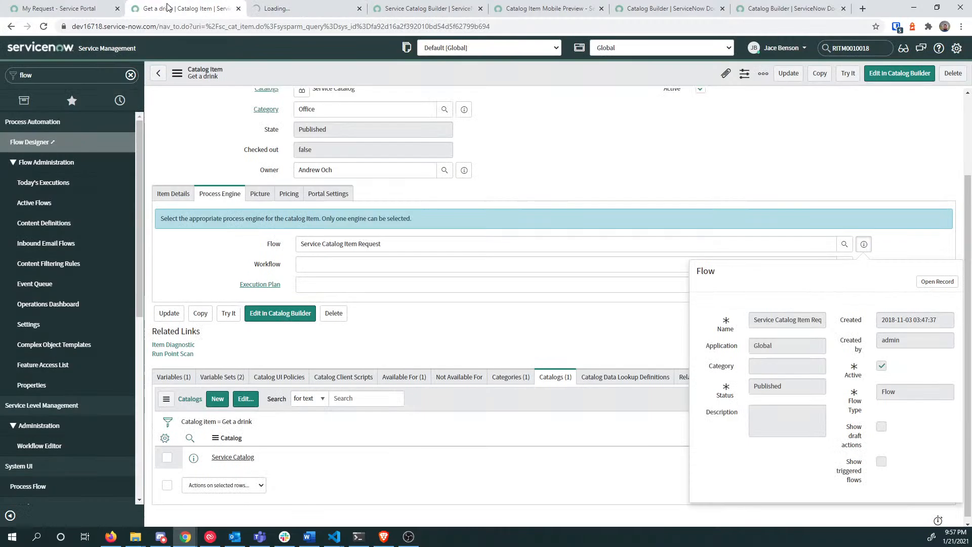
pyautogui.tripleClick(378, 247)
pyautogui.hotkey('ctrl', 'c')
pyautogui.click(281, 9)
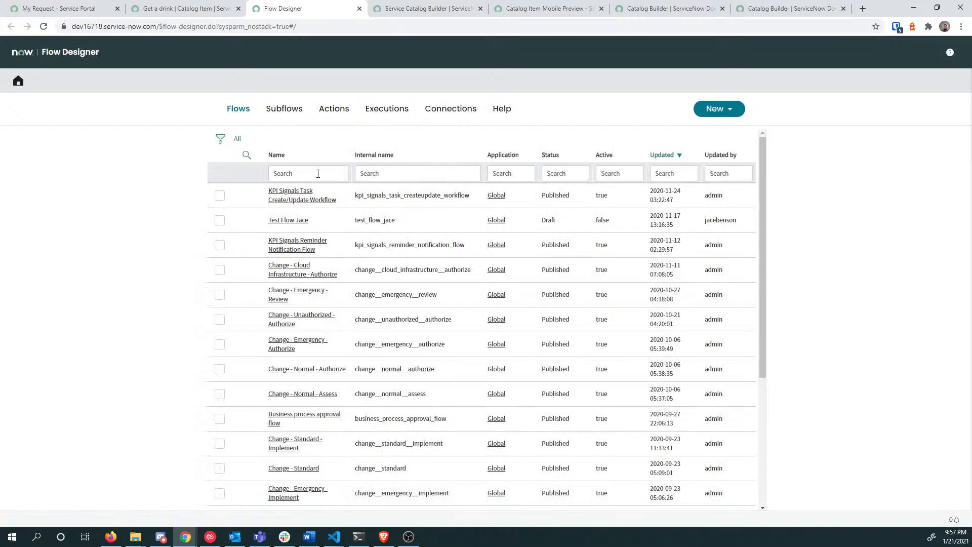
# Step: Search flows for the pasted name and open Service Catalog Item Request
pyautogui.click(307, 174)
pyautogui.hotkey('ctrl', 'v')
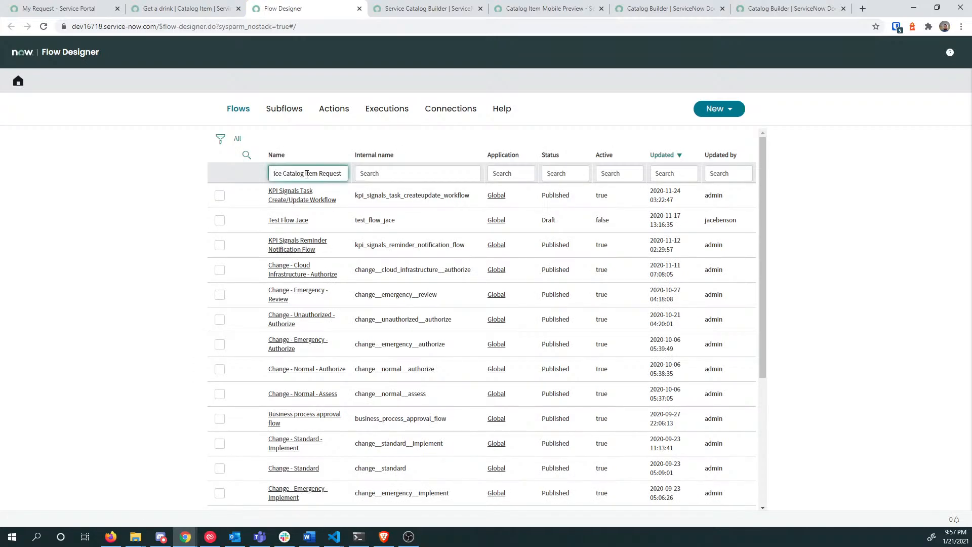
pyautogui.press('Return')
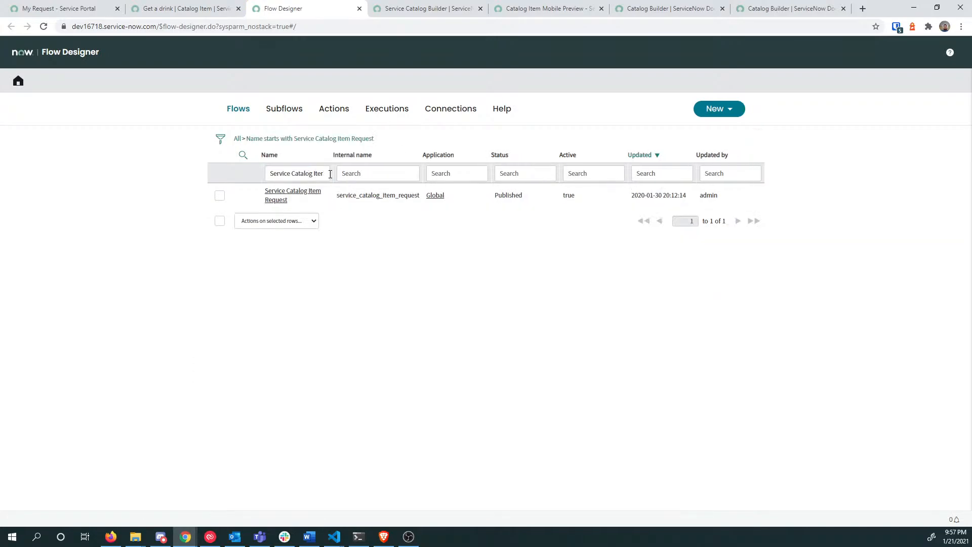
pyautogui.click(297, 193)
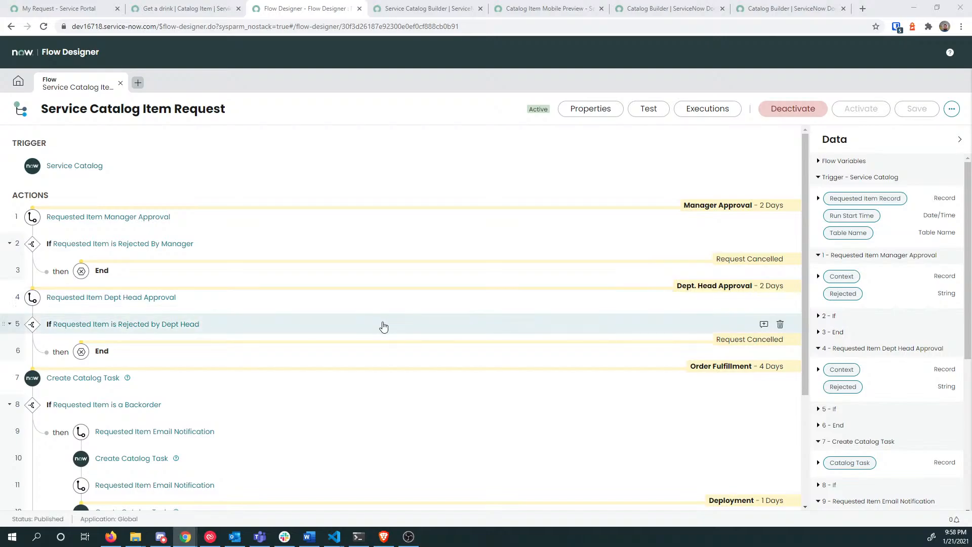
# Step: Scroll through the flow's approval, catalog task, notification and log actions
pyautogui.scroll(-1, 384, 325)
pyautogui.scroll(-1, 384, 327)
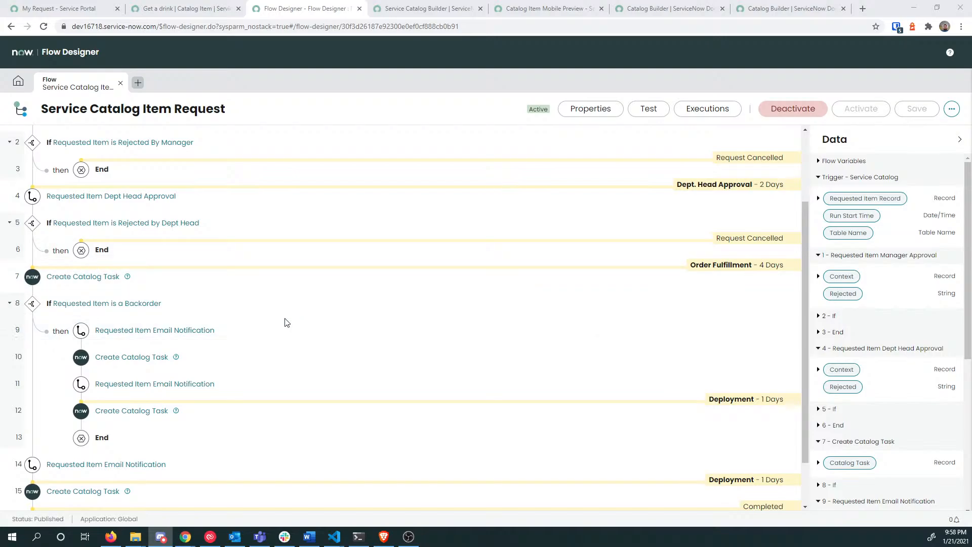
pyautogui.scroll(-2, 284, 321)
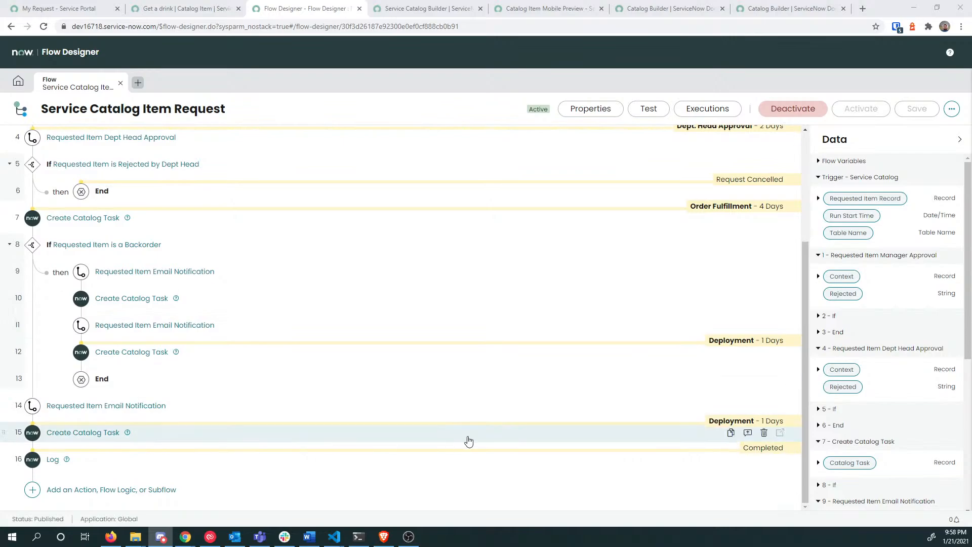
pyautogui.scroll(5, 605, 364)
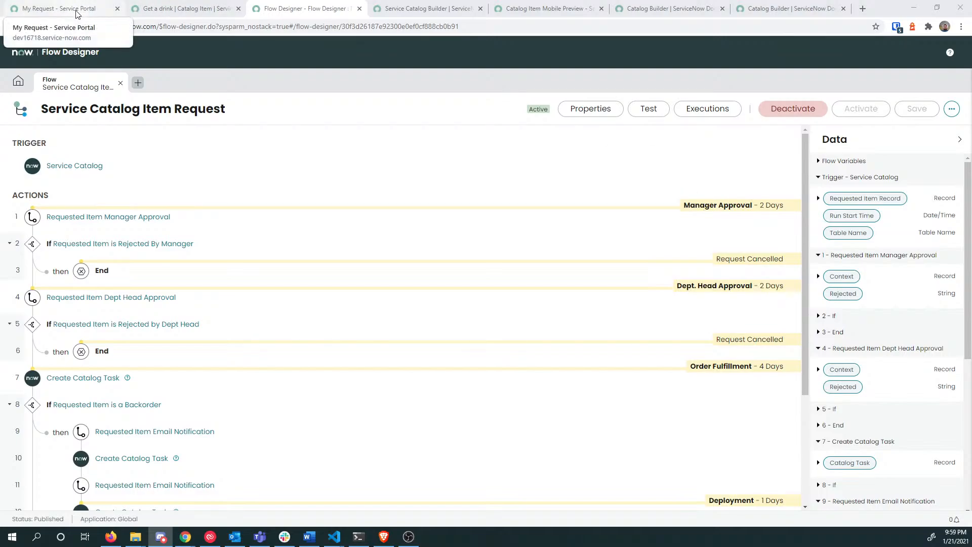
pyautogui.scroll(-2, 715, 263)
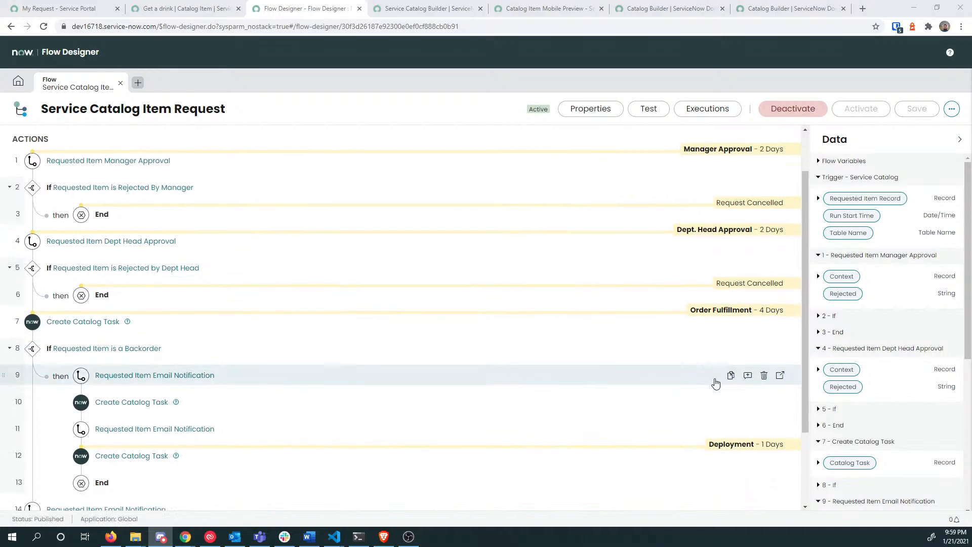
pyautogui.scroll(-2, 715, 383)
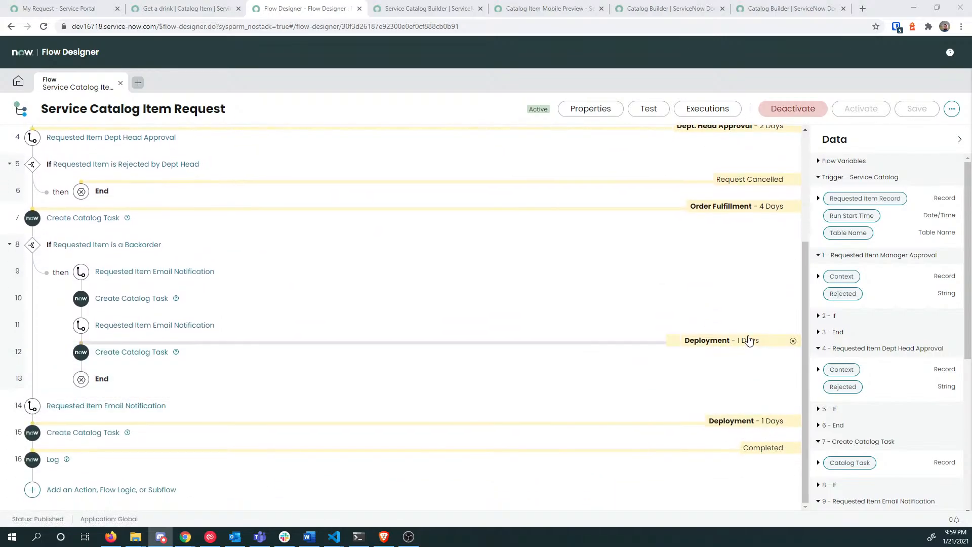
pyautogui.scroll(2, 749, 303)
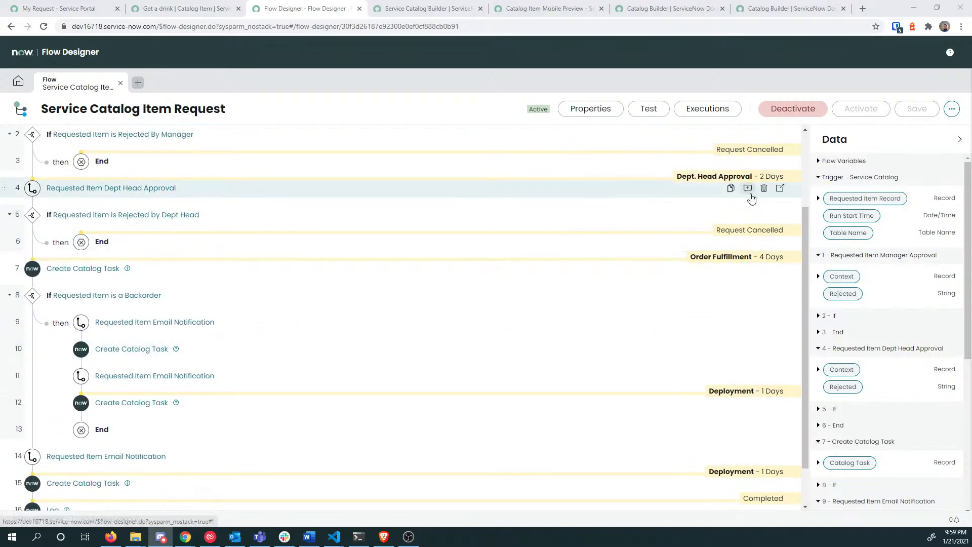
pyautogui.scroll(2, 751, 198)
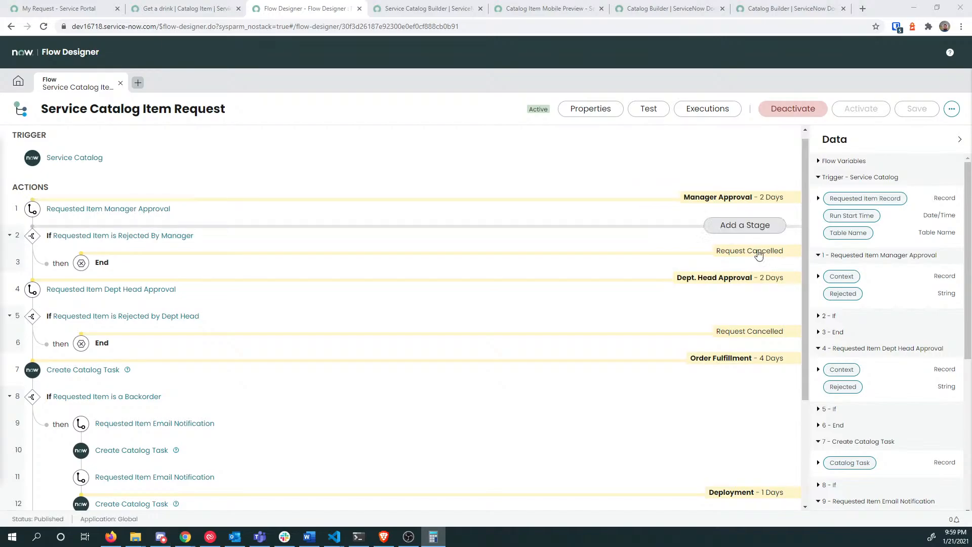
pyautogui.scroll(-3, 783, 398)
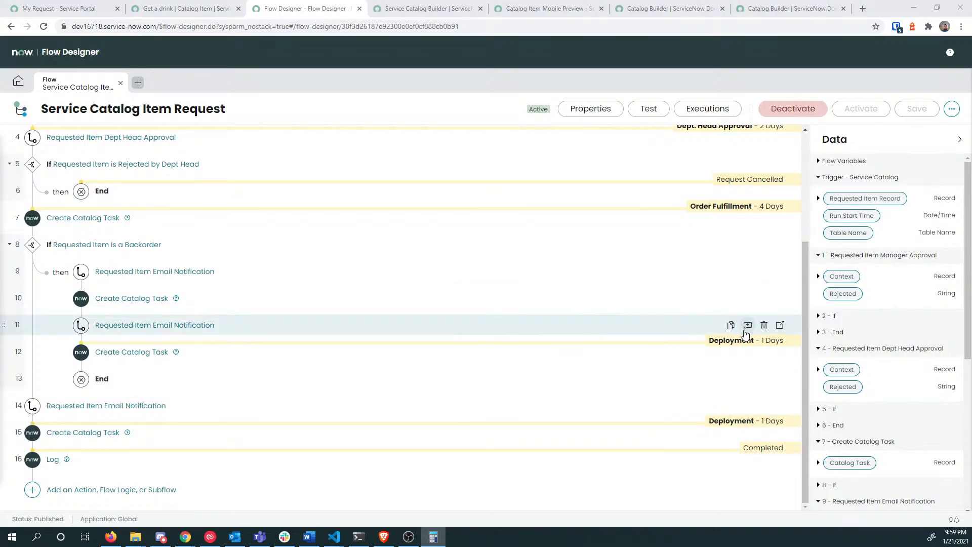
pyautogui.scroll(3, 742, 334)
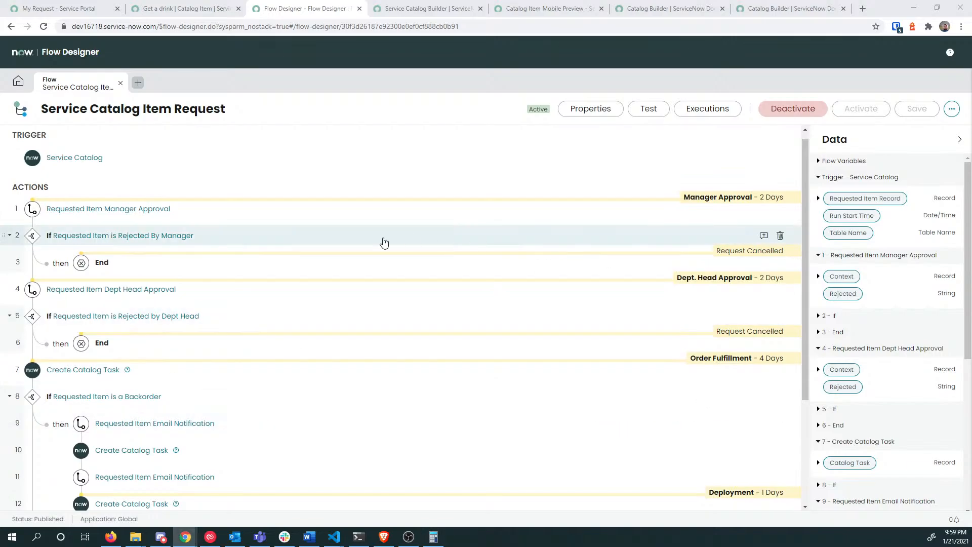
pyautogui.scroll(-3, 533, 304)
pyautogui.scroll(3, 505, 317)
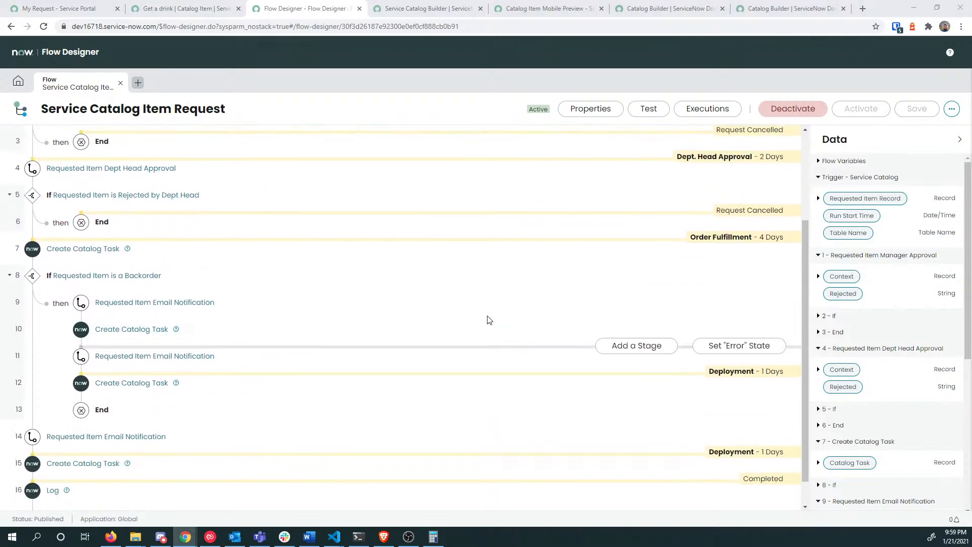
# Step: Return to the Get a drink catalog item and inspect its Execution Plan field
pyautogui.click(158, 9)
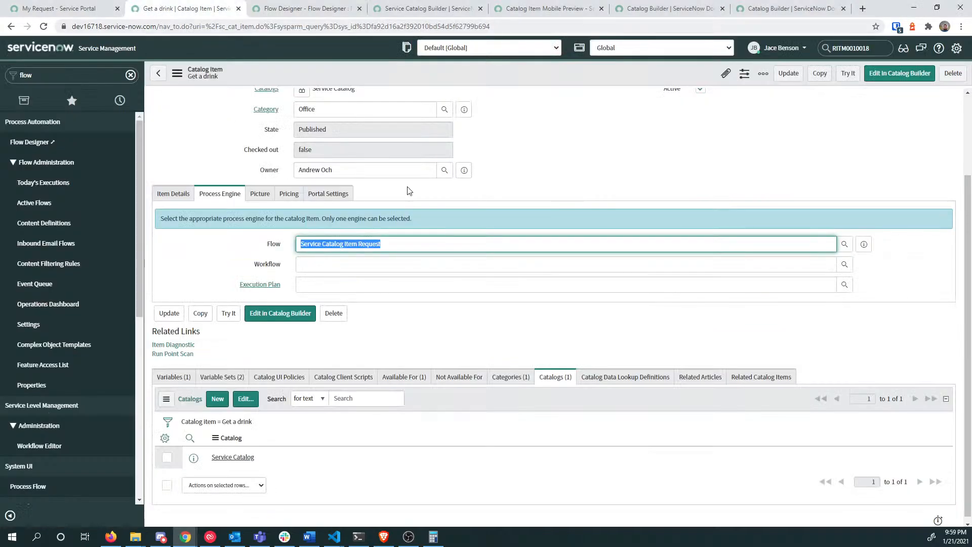
pyautogui.scroll(-1, 372, 354)
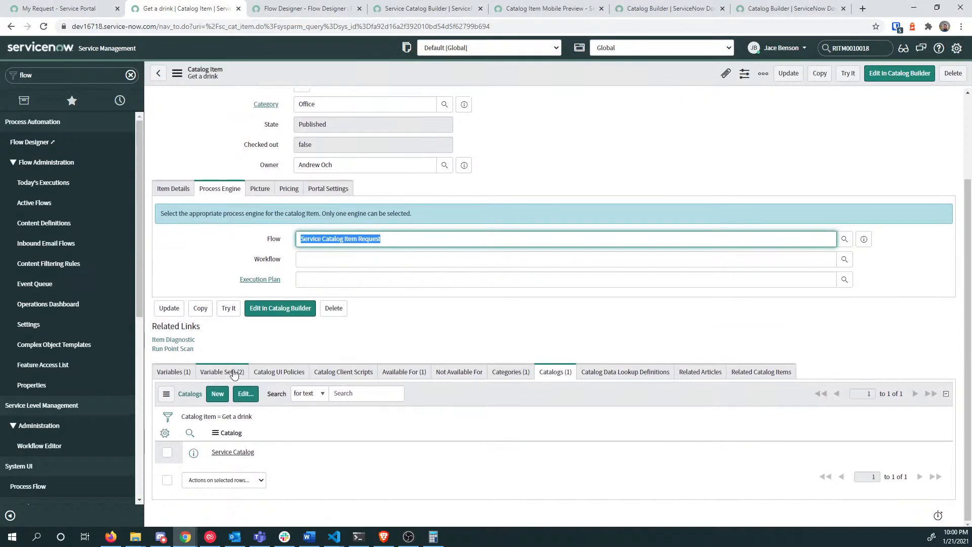
pyautogui.click(322, 284)
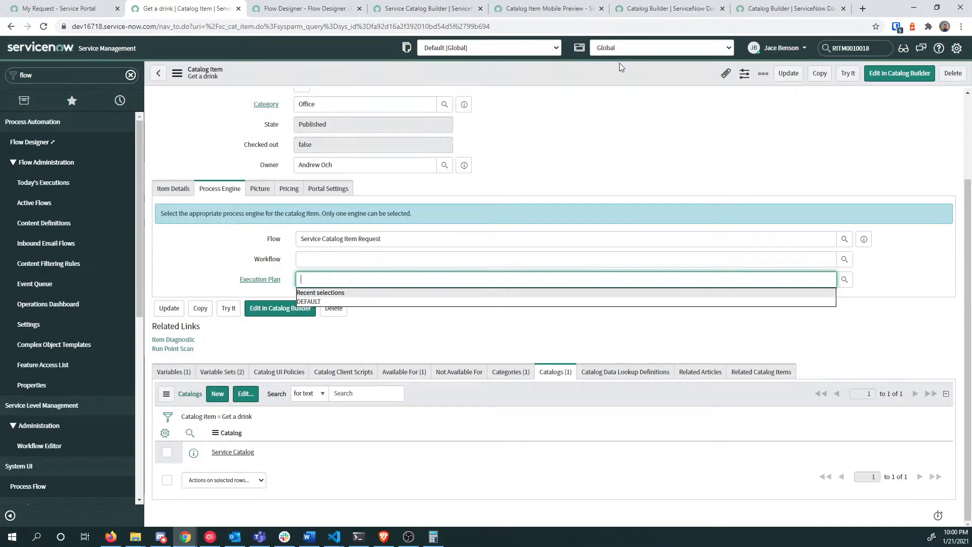
# Step: Filter the navigator with 'catalog b' to find Catalog Builder
pyautogui.scroll(2, 486, 228)
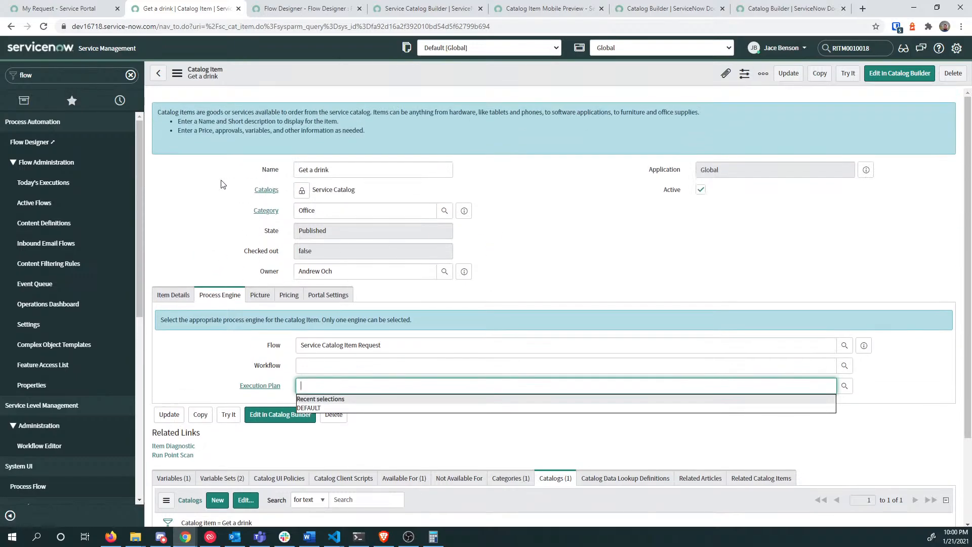
pyautogui.click(53, 80)
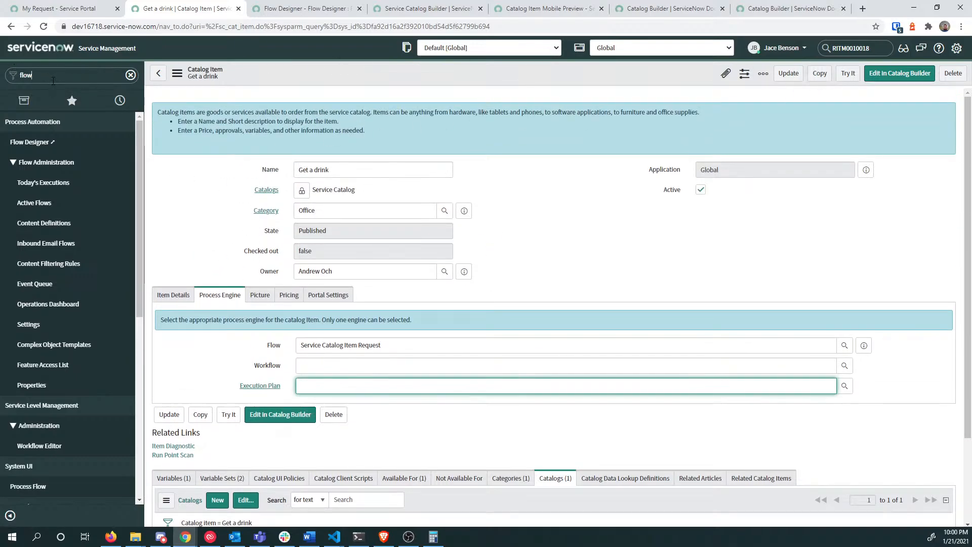
pyautogui.write('cat')
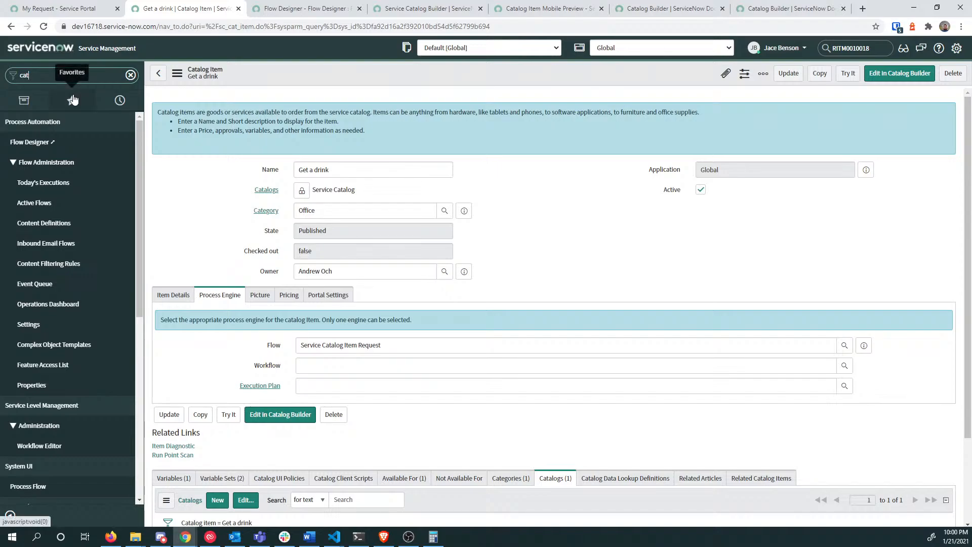
pyautogui.write('alog')
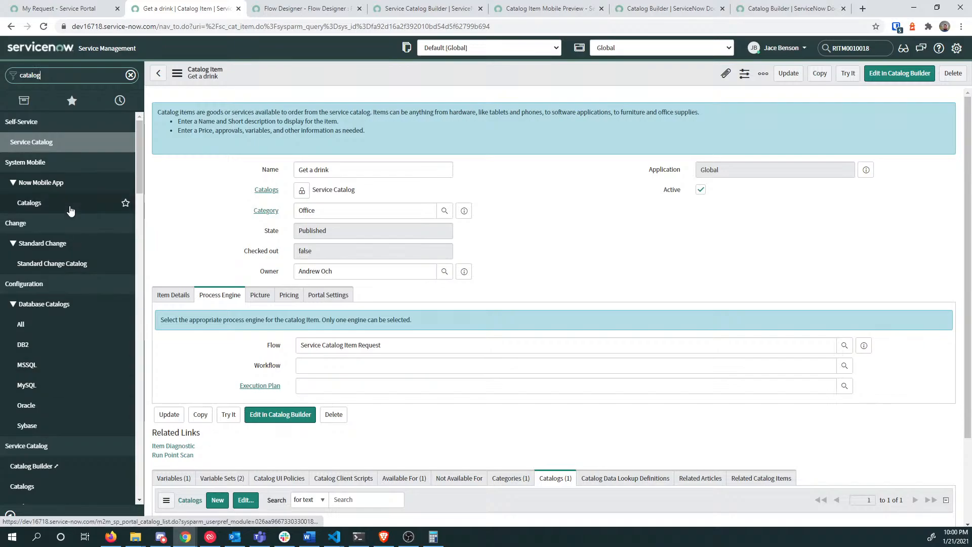
pyautogui.write(' b')
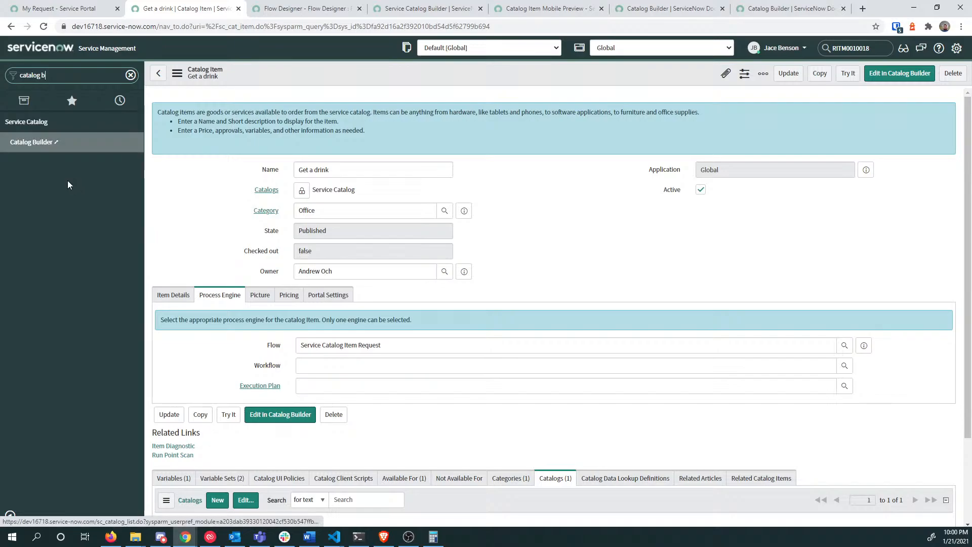
# Step: Open Catalog Builder's item templates, select Lunch Items and start editing it
pyautogui.click(51, 141)
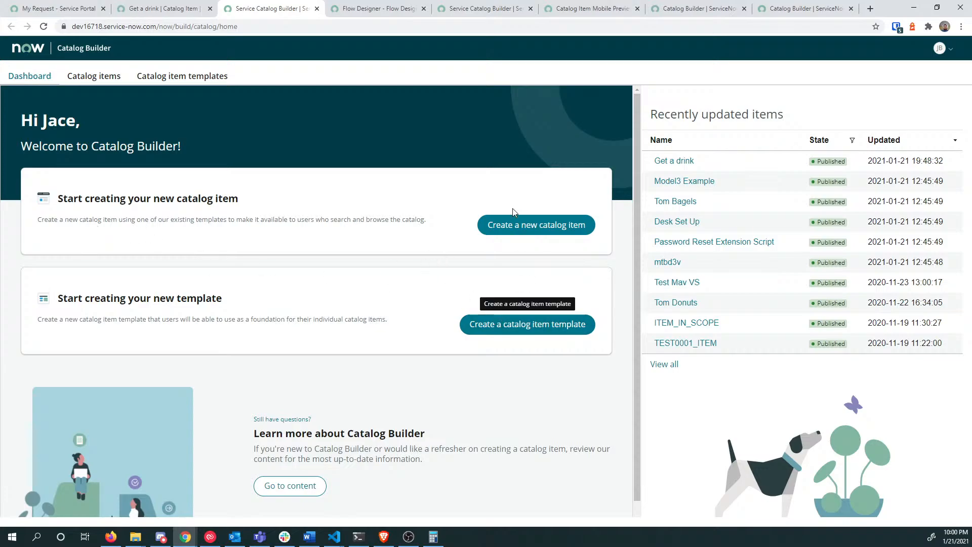
pyautogui.click(167, 77)
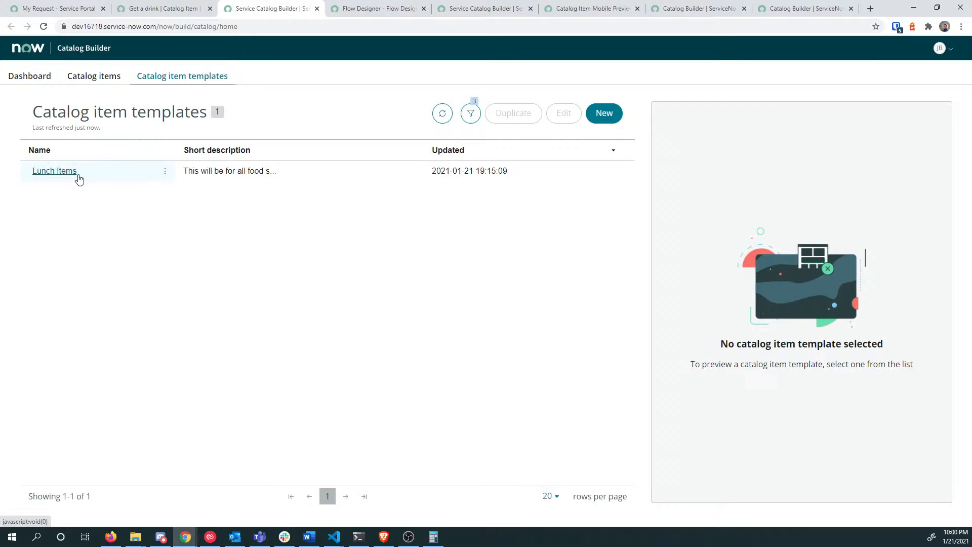
pyautogui.click(80, 178)
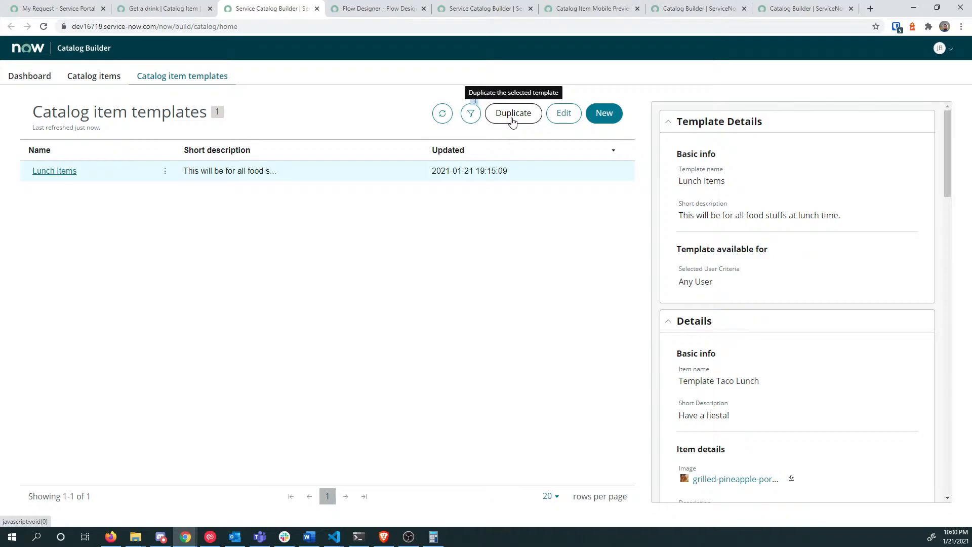
pyautogui.click(562, 115)
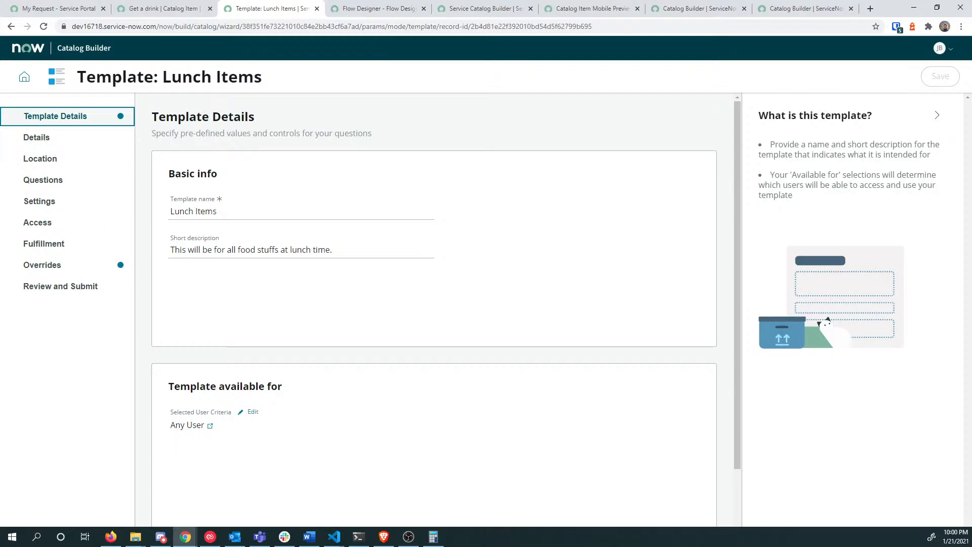
# Step: Step through the Lunch Items template's details, catalog/category, questions and settings steps
pyautogui.scroll(-2, 419, 245)
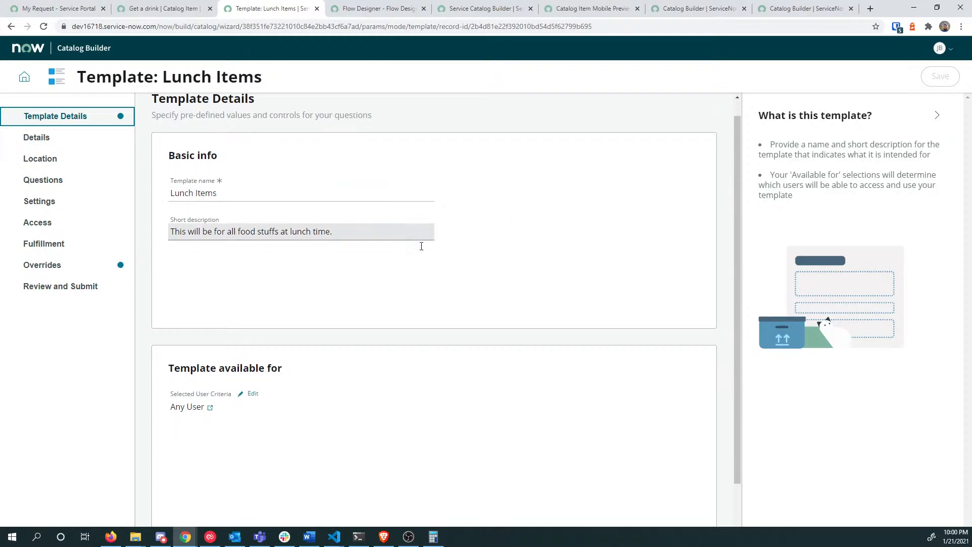
pyautogui.click(42, 139)
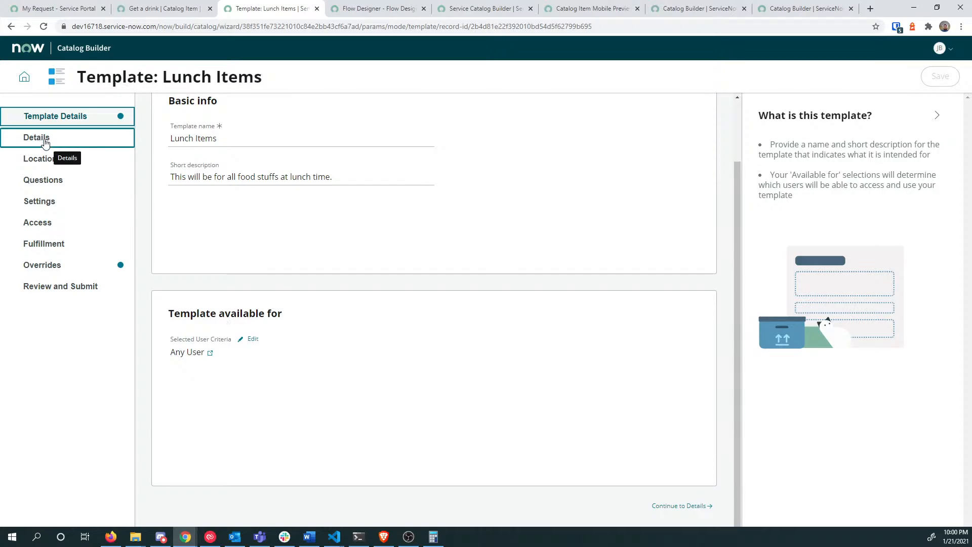
pyautogui.click(80, 162)
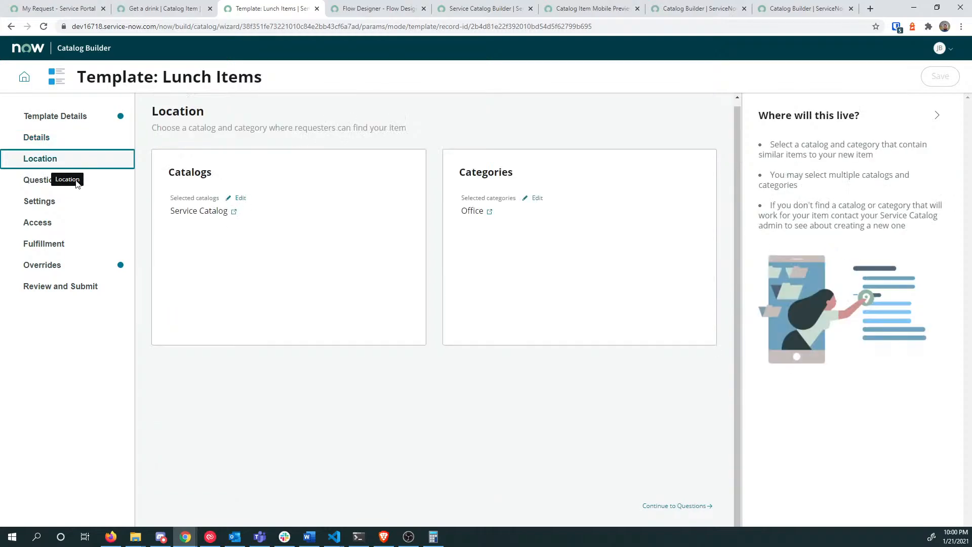
pyautogui.click(92, 184)
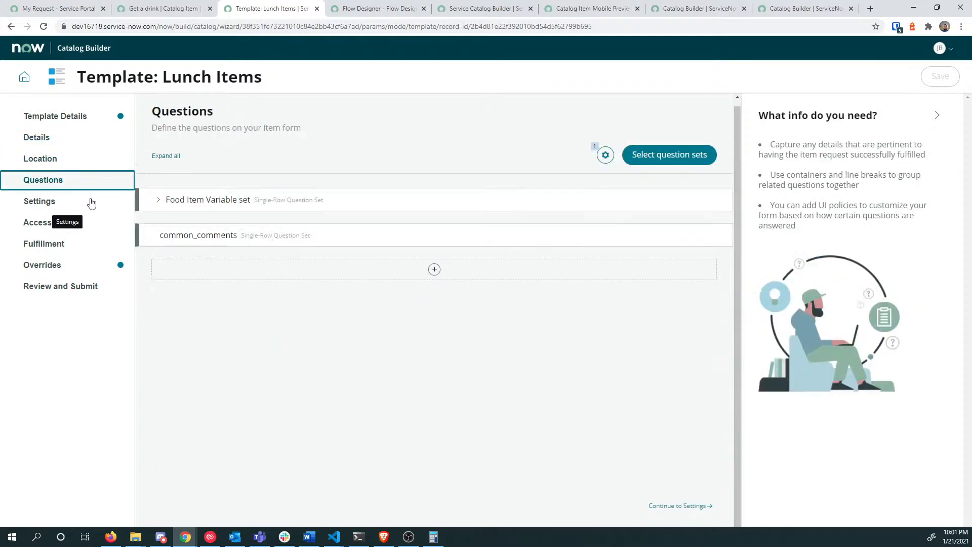
pyautogui.click(90, 203)
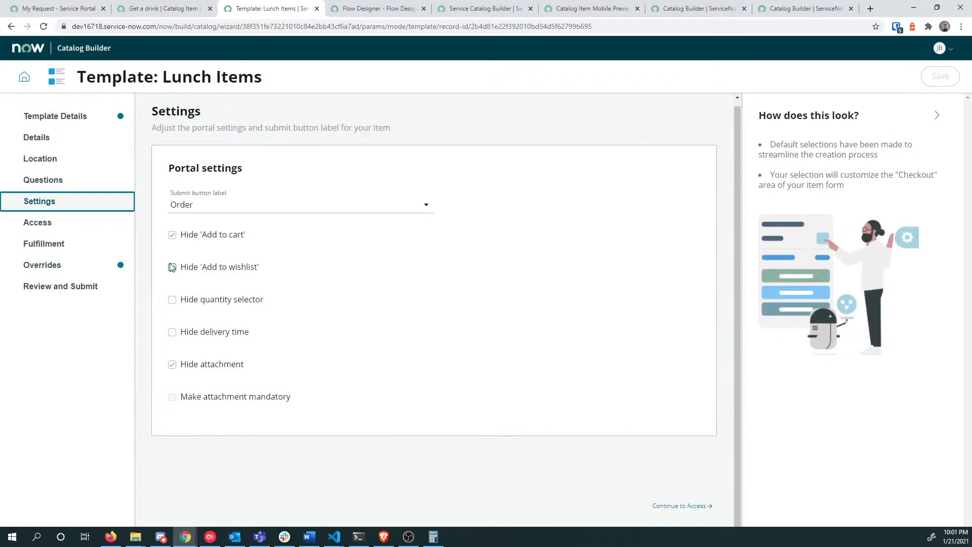
# Step: View the template's Overrides, Fulfillment and Access steps
pyautogui.click(90, 265)
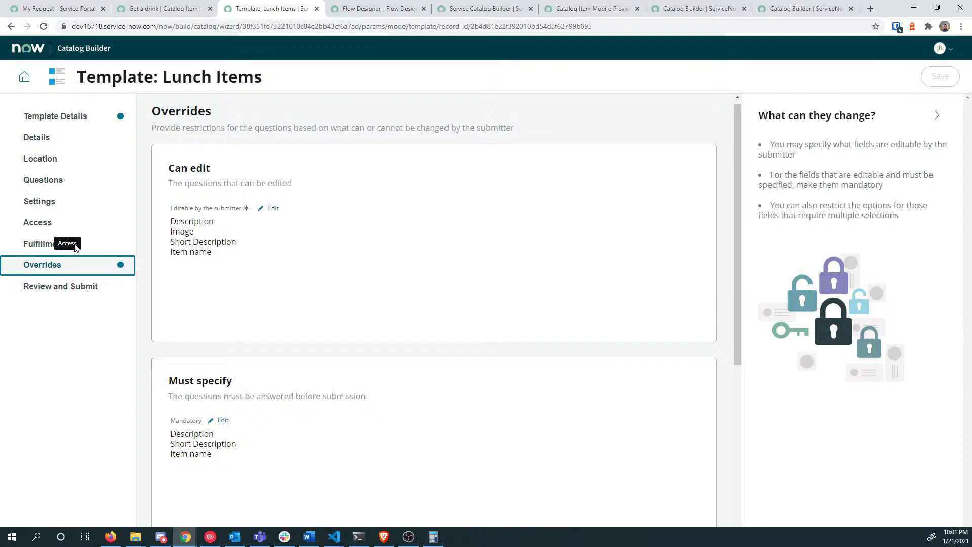
pyautogui.scroll(-1, 264, 252)
pyautogui.scroll(-5, 264, 252)
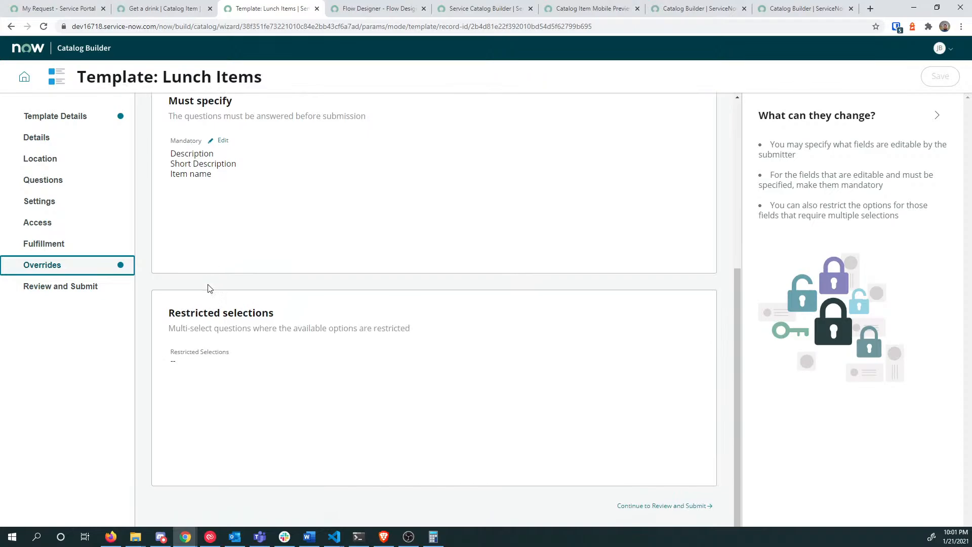
pyautogui.click(79, 243)
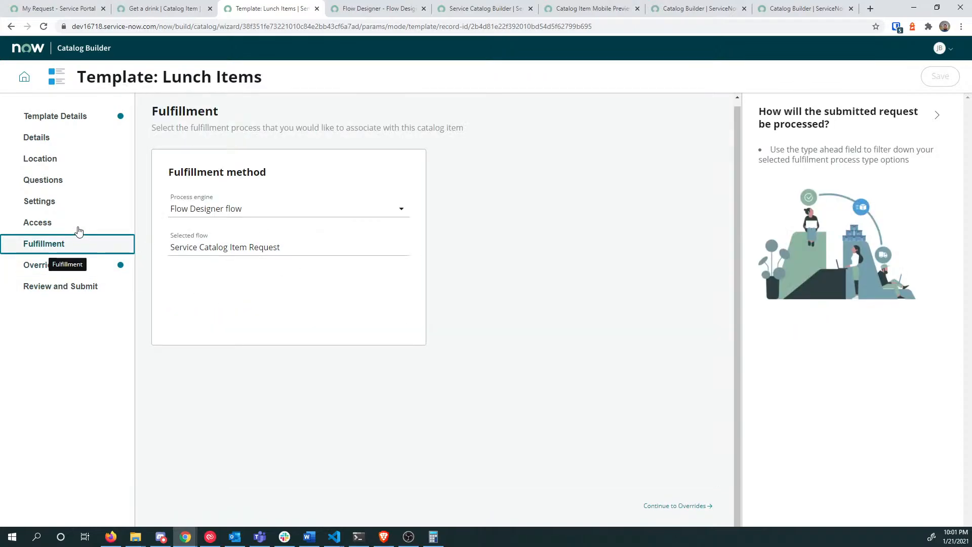
pyautogui.click(84, 228)
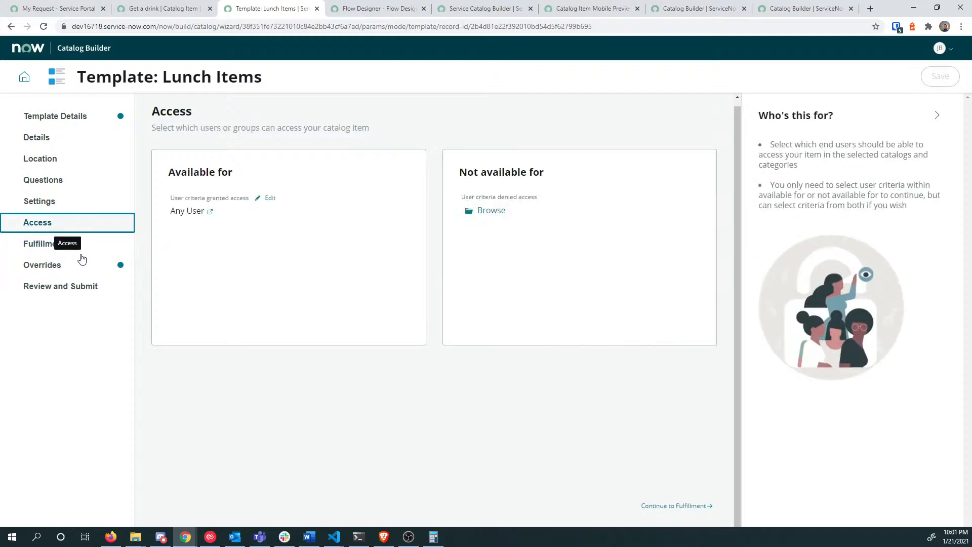
# Step: Revisit each step back to Item Details, then return to the Catalog Builder dashboard
pyautogui.click(84, 277)
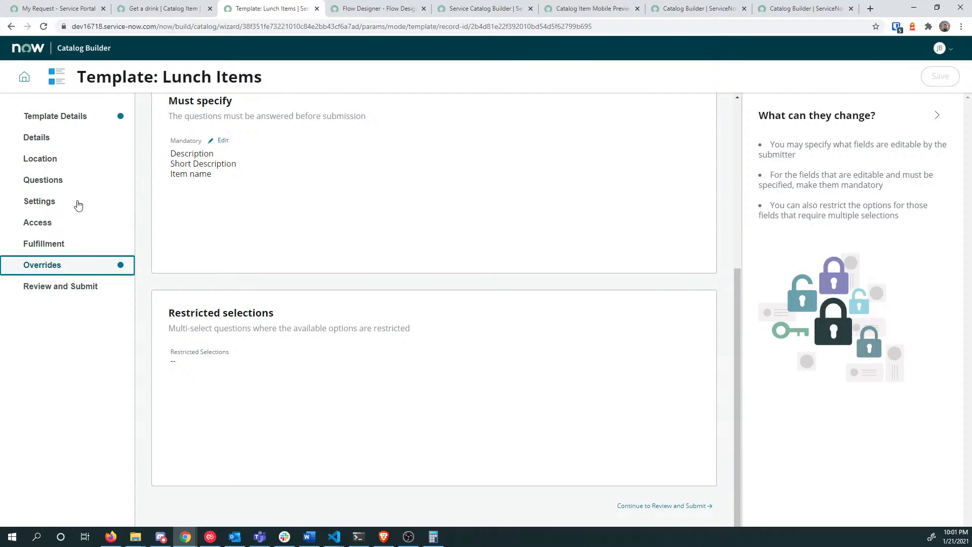
pyautogui.click(76, 245)
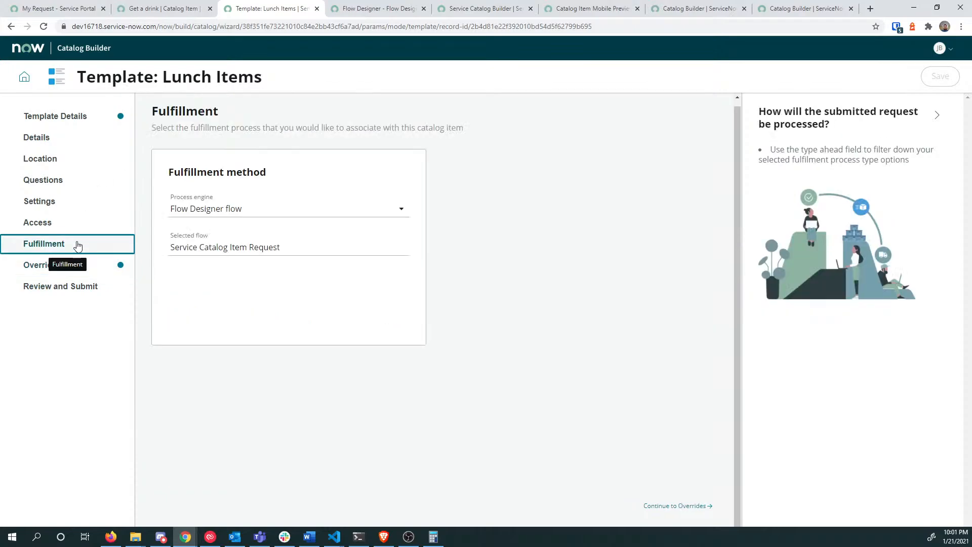
pyautogui.click(74, 224)
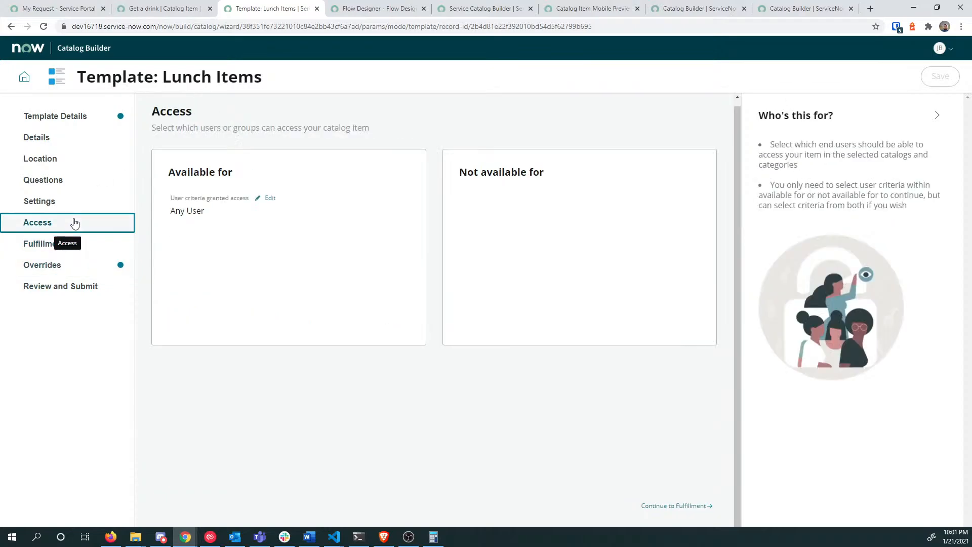
pyautogui.click(77, 203)
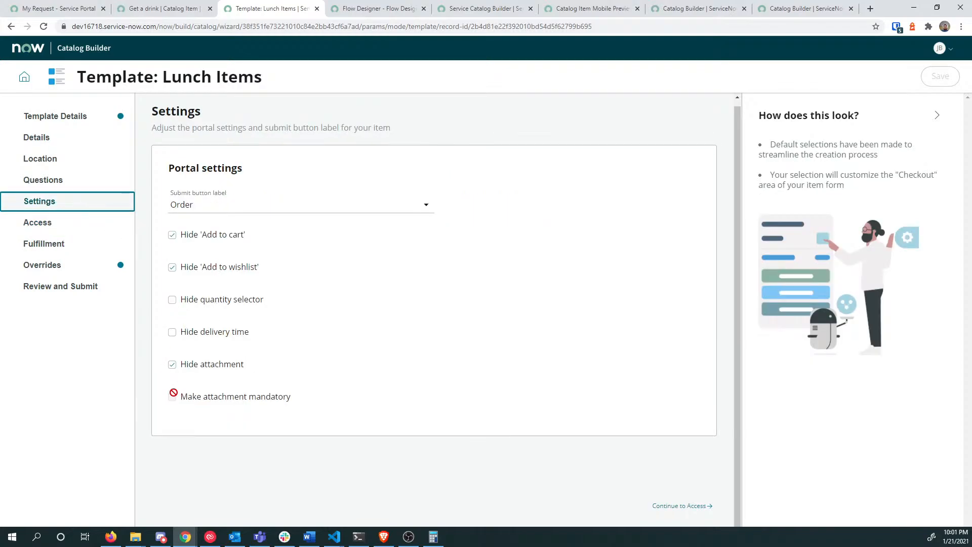
pyautogui.click(76, 184)
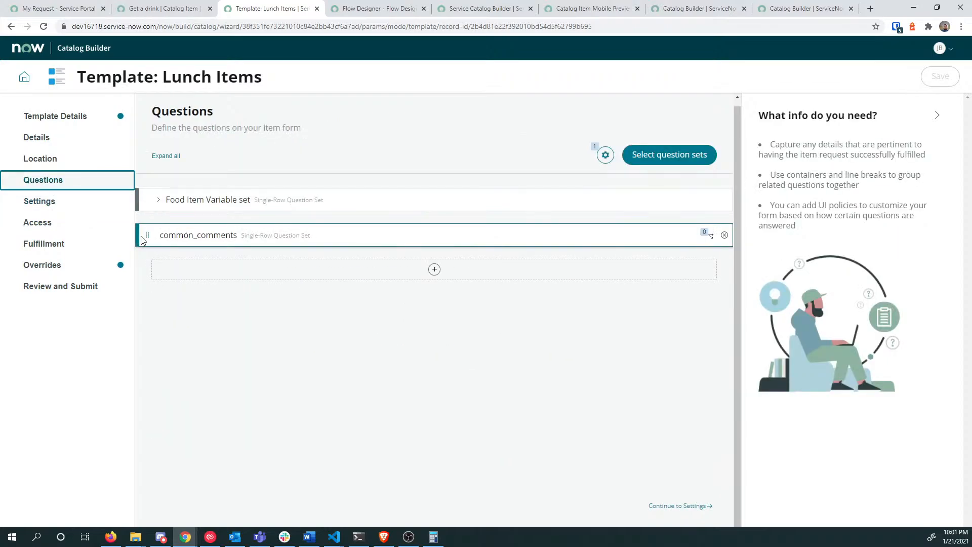
pyautogui.click(83, 144)
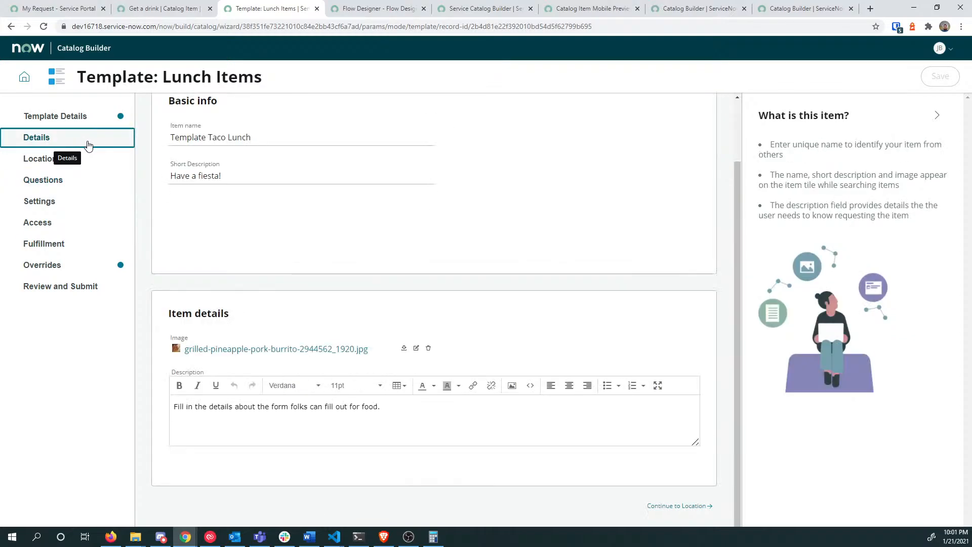
pyautogui.click(28, 83)
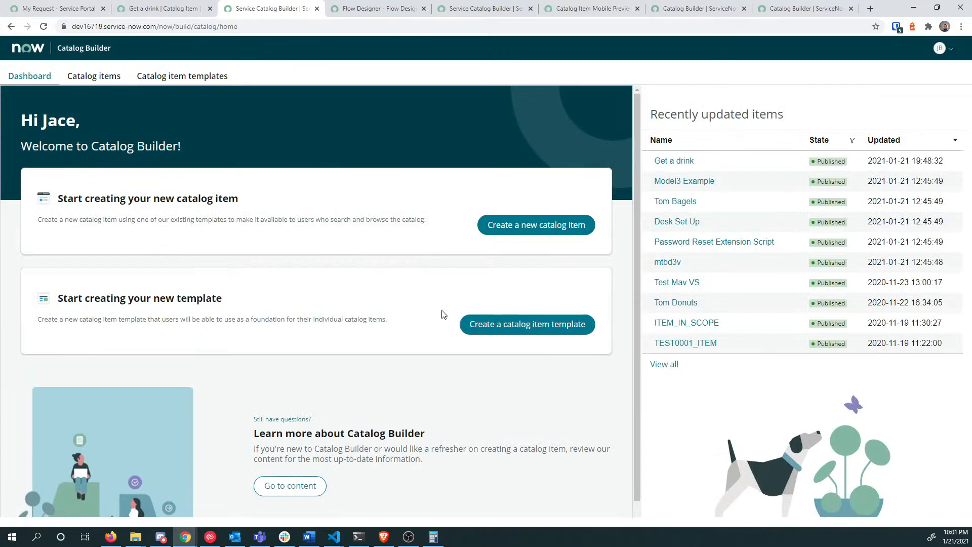
# Step: Duplicate the Lunch Items catalog item template
pyautogui.click(187, 80)
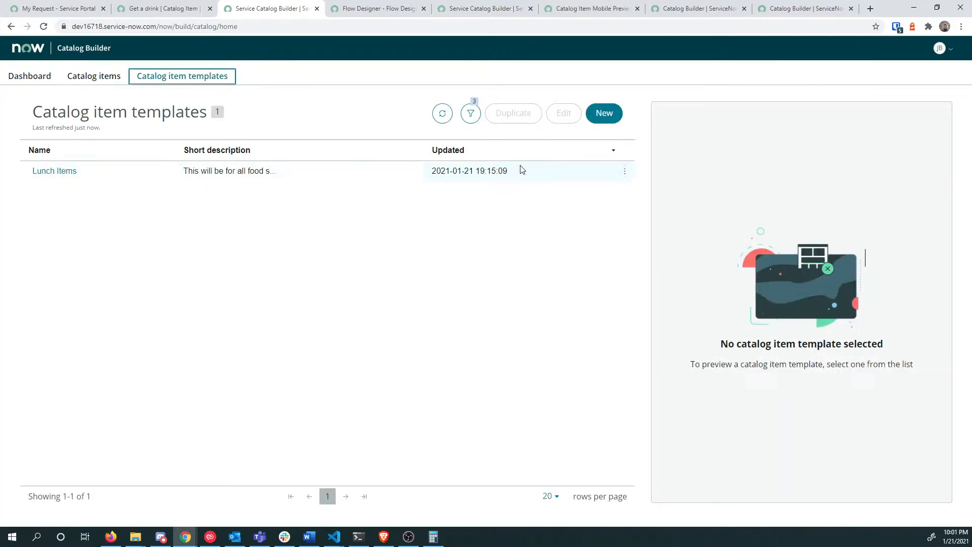
pyautogui.click(106, 177)
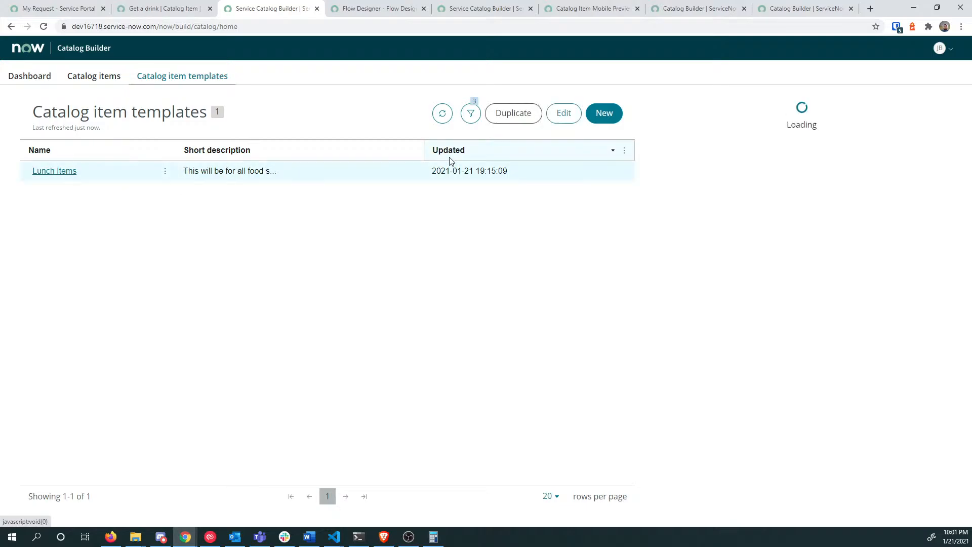
pyautogui.click(513, 121)
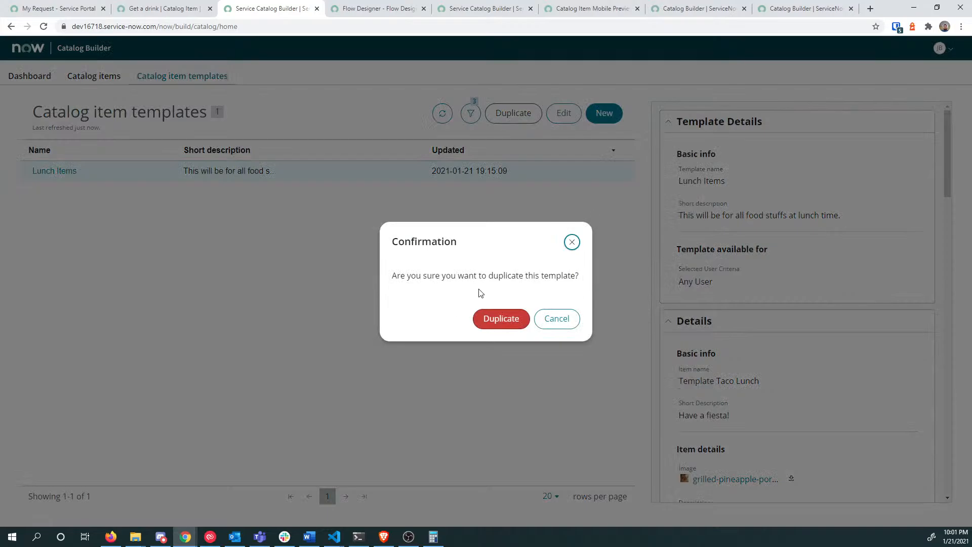
pyautogui.click(486, 328)
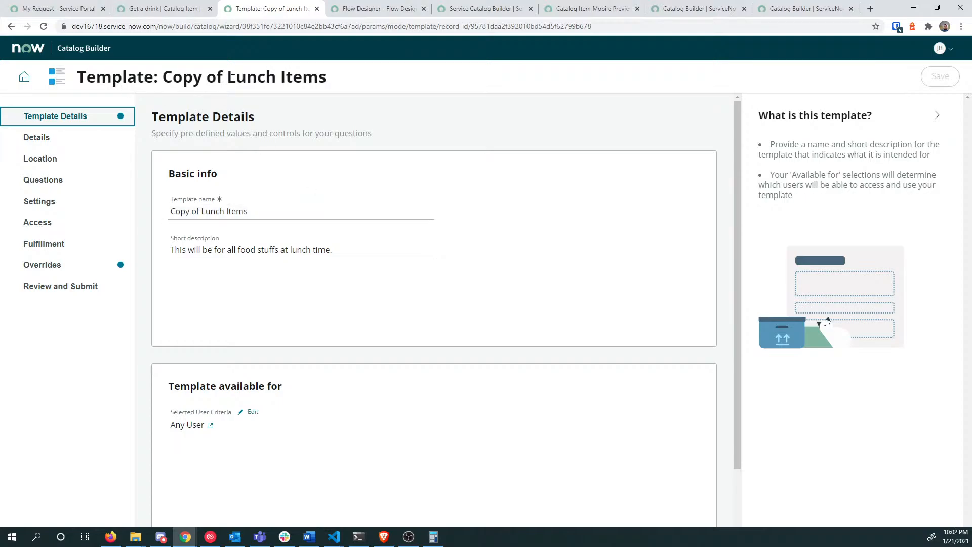
# Step: Rename the copy to 'Office Items' with short description 'Office stuff' and edit its availability
pyautogui.moveTo(231, 77); pyautogui.dragTo(235, 79)
pyautogui.click(268, 214)
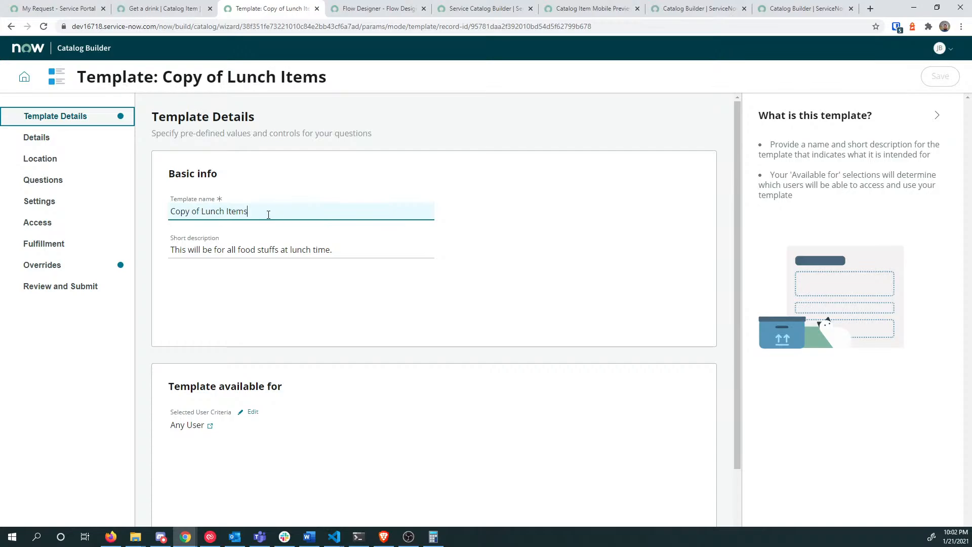
pyautogui.doubleClick(210, 212)
pyautogui.write('Office')
pyautogui.press('Home')
pyautogui.press('Delete')
pyautogui.press('Delete')
pyautogui.press('Delete')
pyautogui.press('Delete')
pyautogui.press('Delete')
pyautogui.press('Delete')
pyautogui.press('Delete')
pyautogui.press('Delete')
pyautogui.press('Tab')
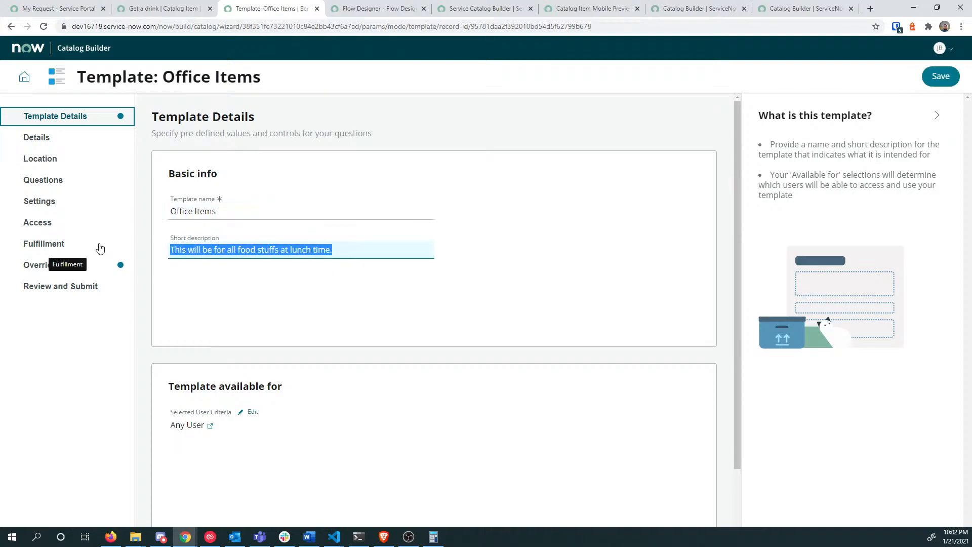
pyautogui.write('Office stuff')
pyautogui.press('Tab')
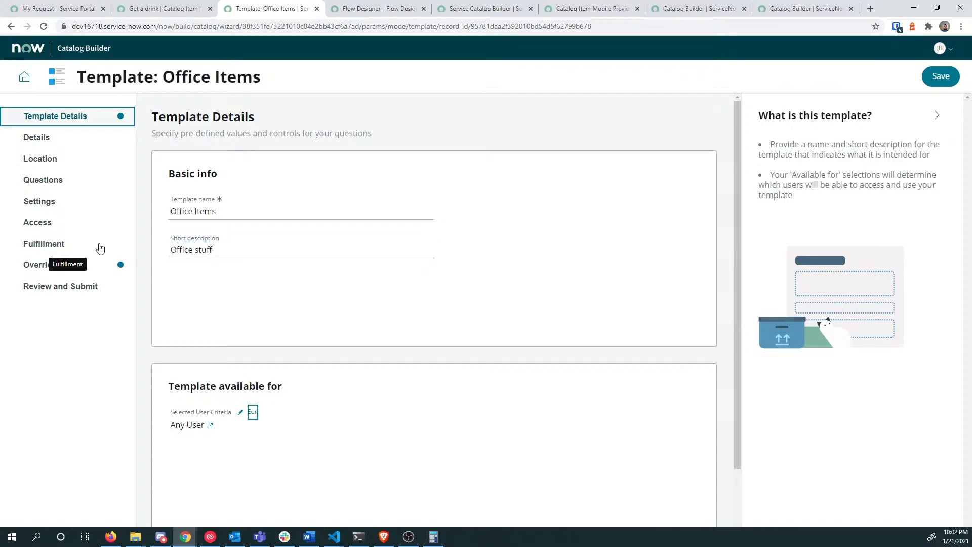
pyautogui.scroll(-2, 288, 314)
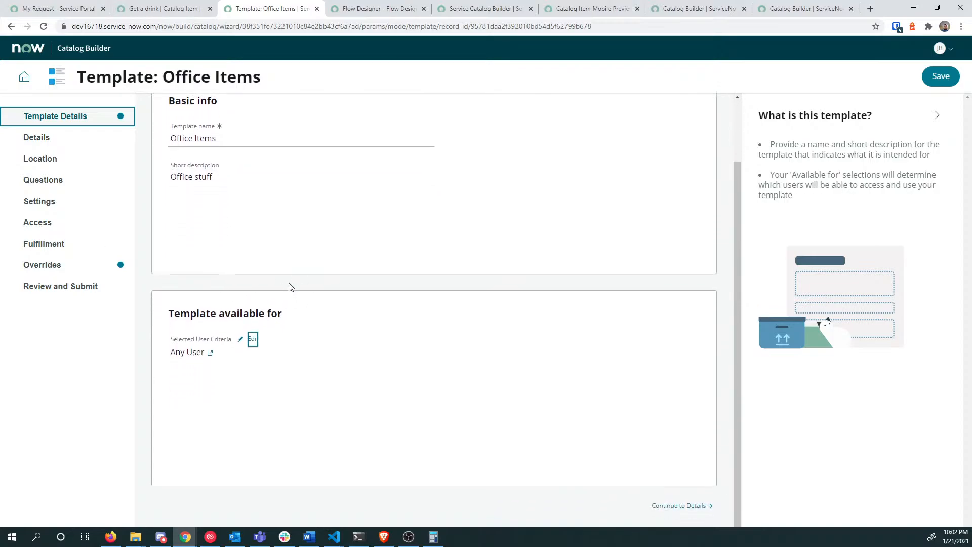
pyautogui.click(253, 340)
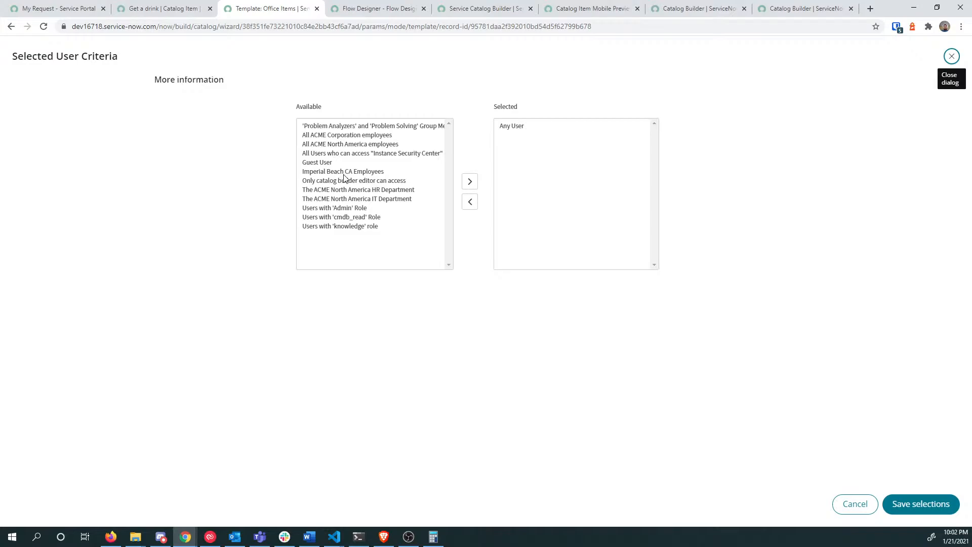
# Step: Replace Any User with All ACME North America employees and check that criterion's company
pyautogui.click(504, 128)
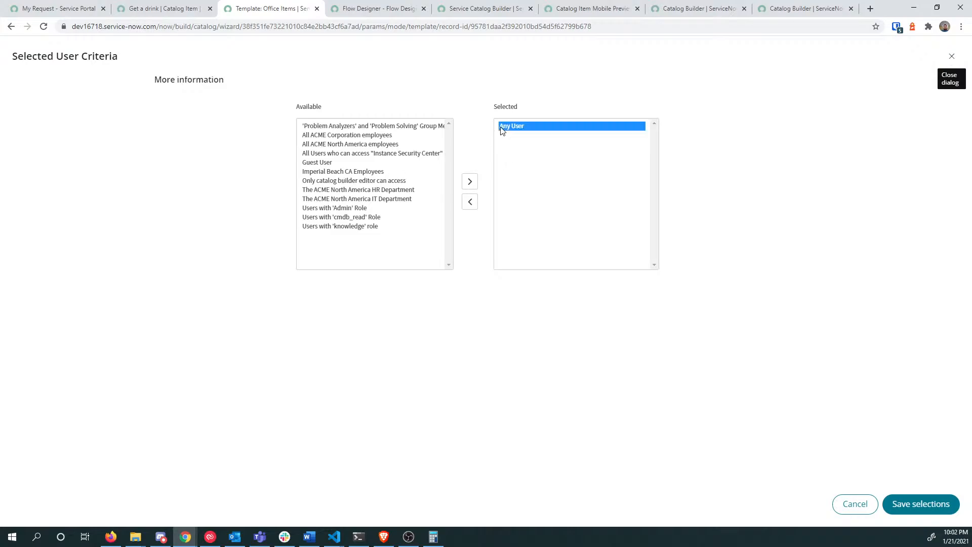
pyautogui.click(468, 203)
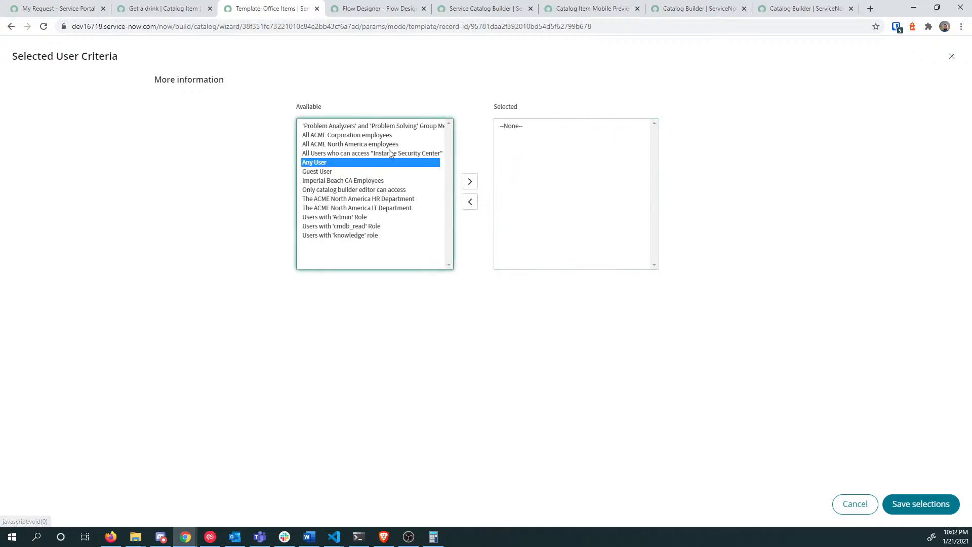
pyautogui.doubleClick(349, 145)
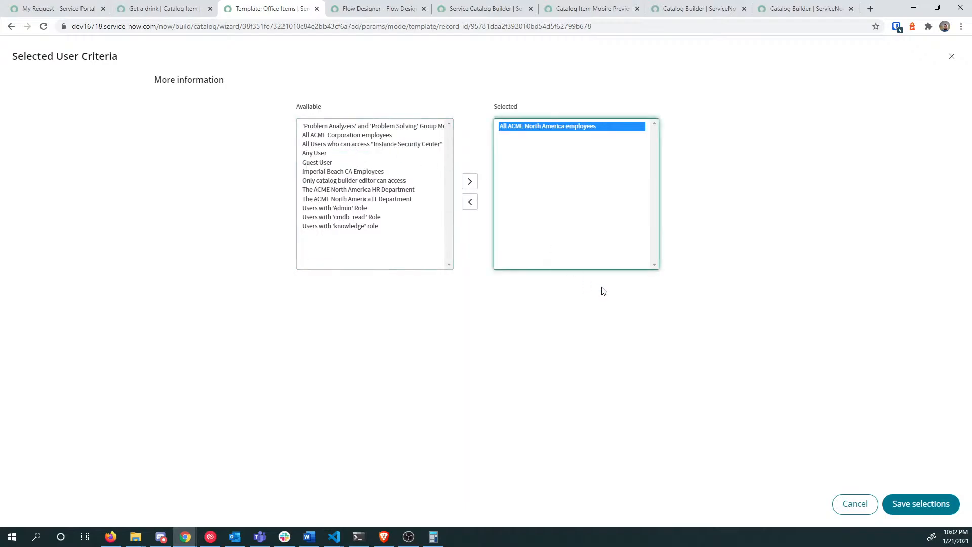
pyautogui.click(926, 504)
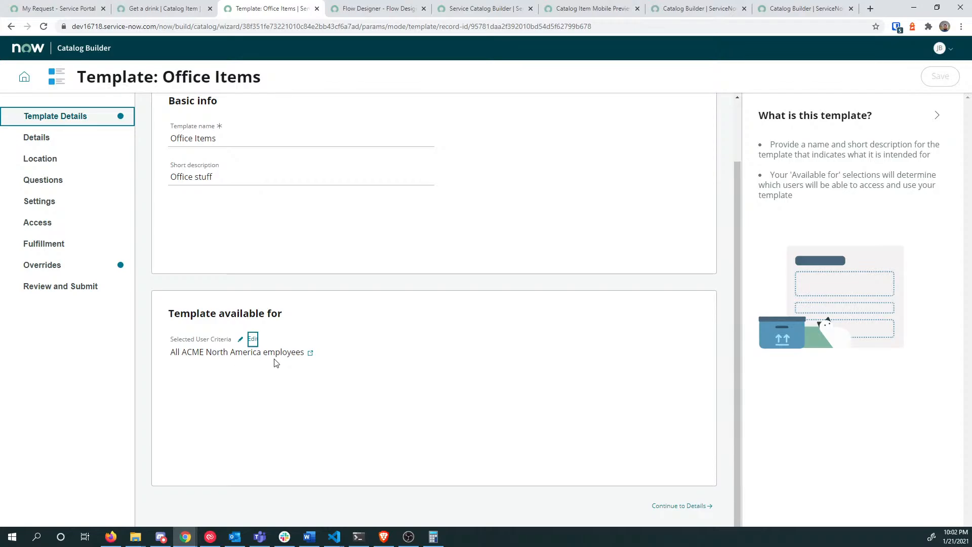
pyautogui.click(310, 352)
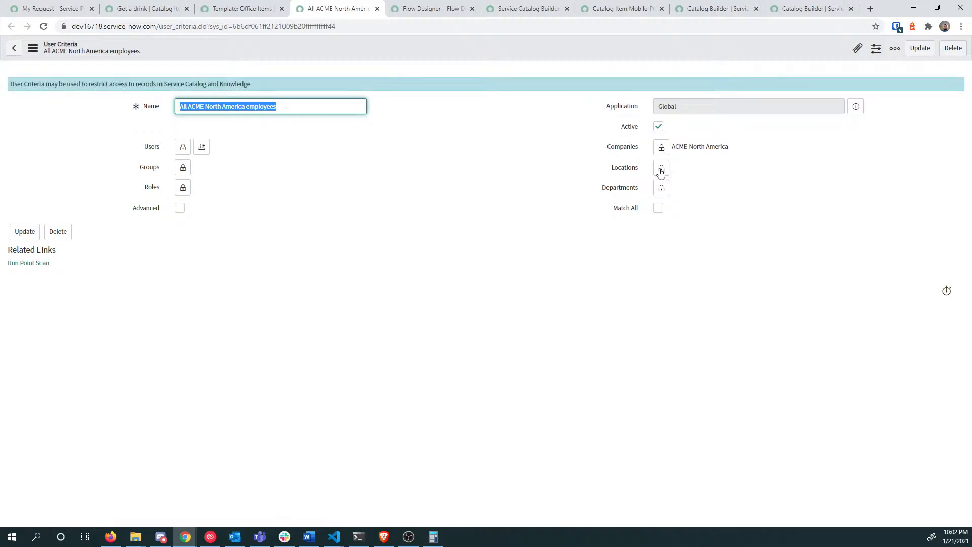
pyautogui.moveTo(684, 147); pyautogui.dragTo(726, 143)
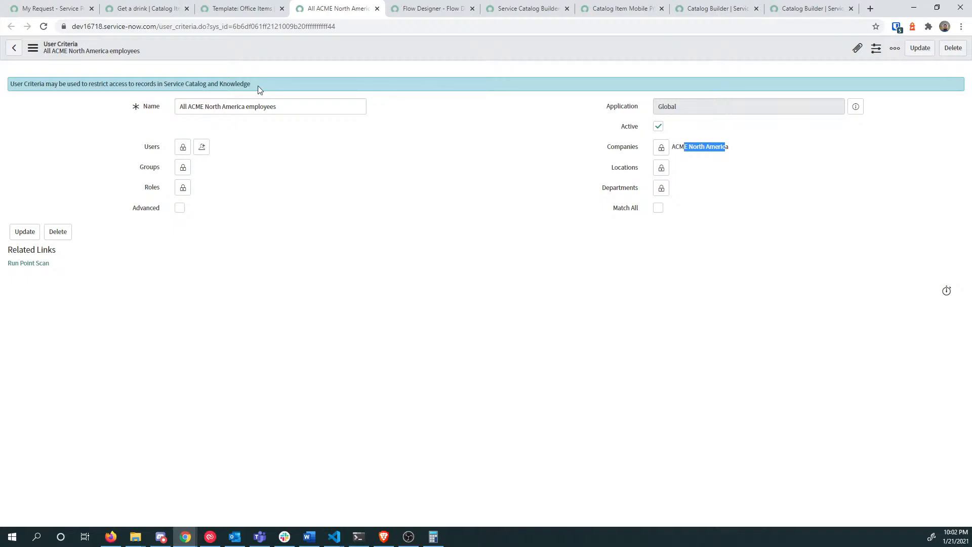
pyautogui.click(217, 8)
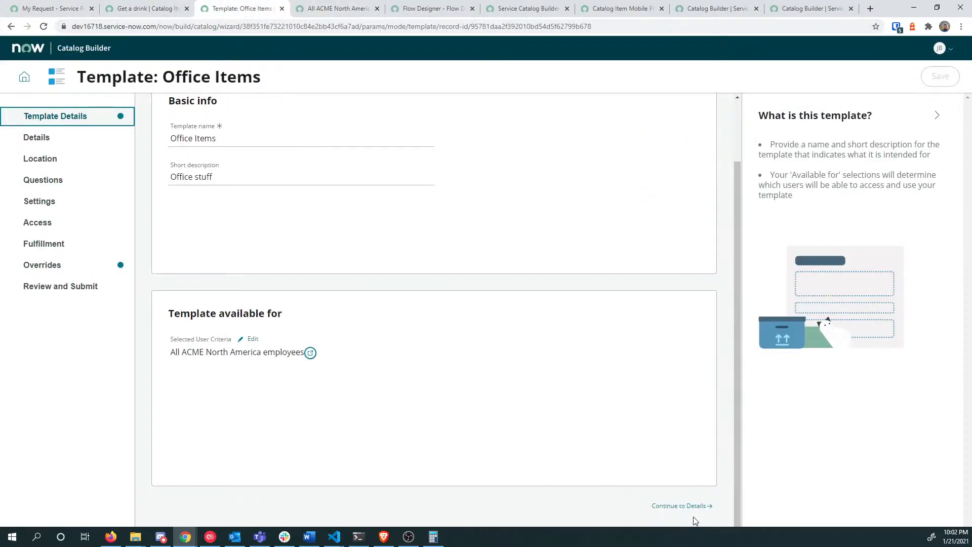
# Step: On the Details step, clear the Template Taco Lunch item name
pyautogui.click(684, 506)
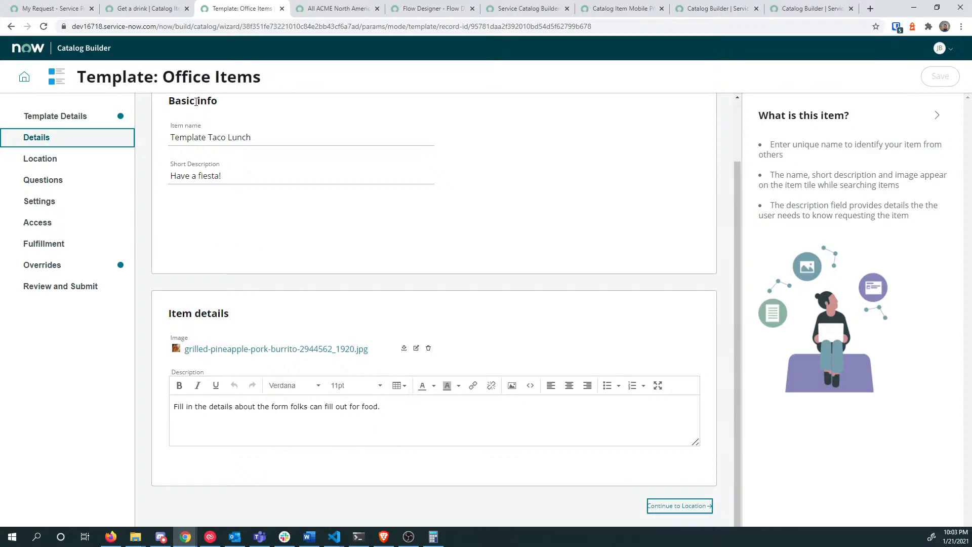
pyautogui.moveTo(285, 138); pyautogui.dragTo(78, 135)
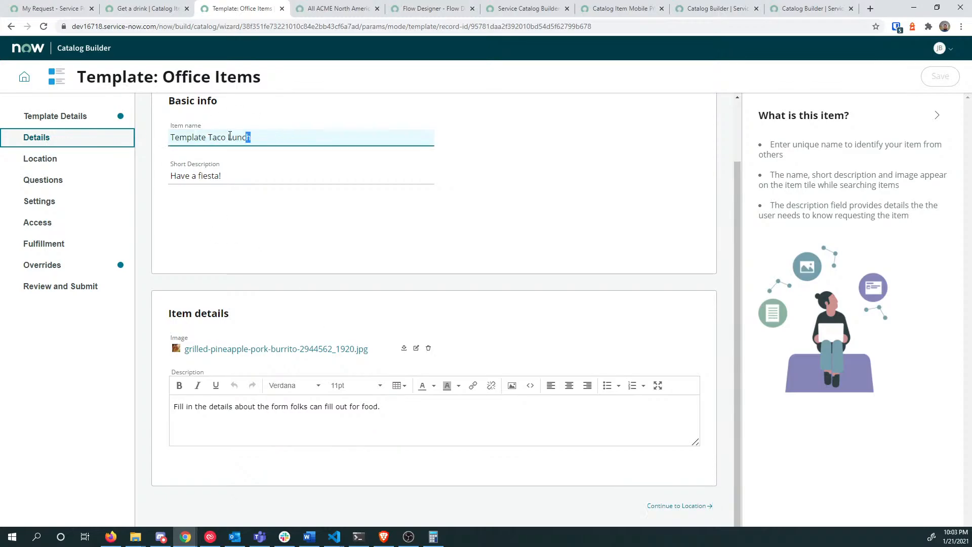
pyautogui.write('Tesmp')
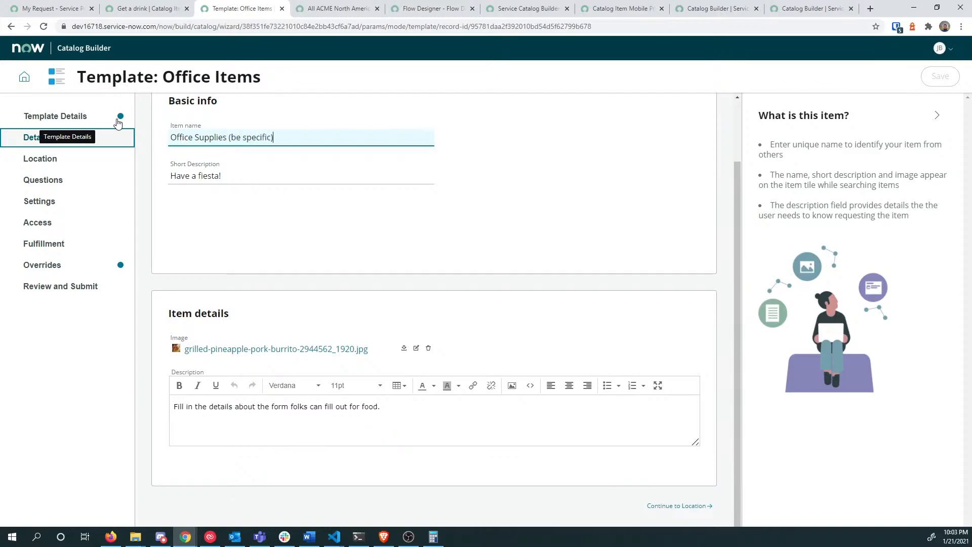
pyautogui.hotkey('ctrl', 'a')
pyautogui.press('BackSpace')
pyautogui.press('Tab')
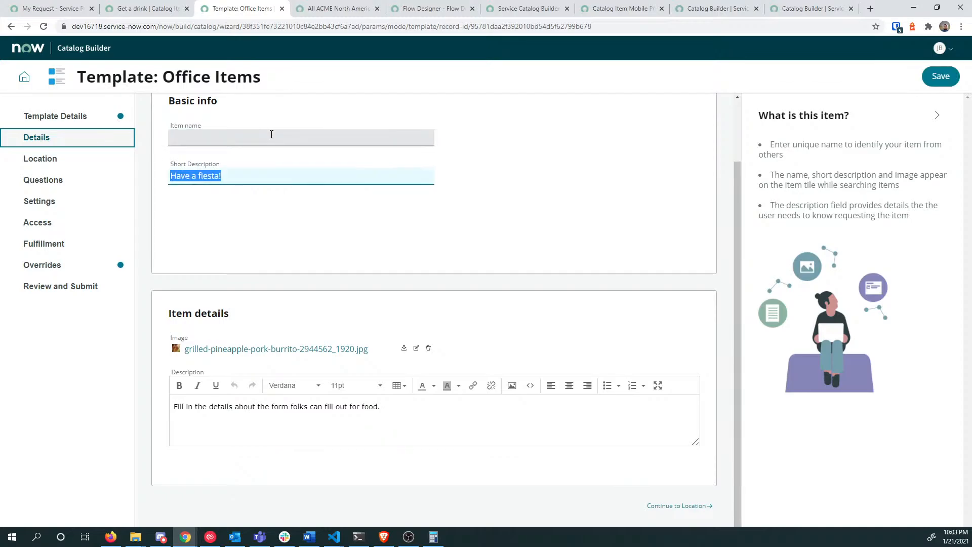
pyautogui.click(231, 137)
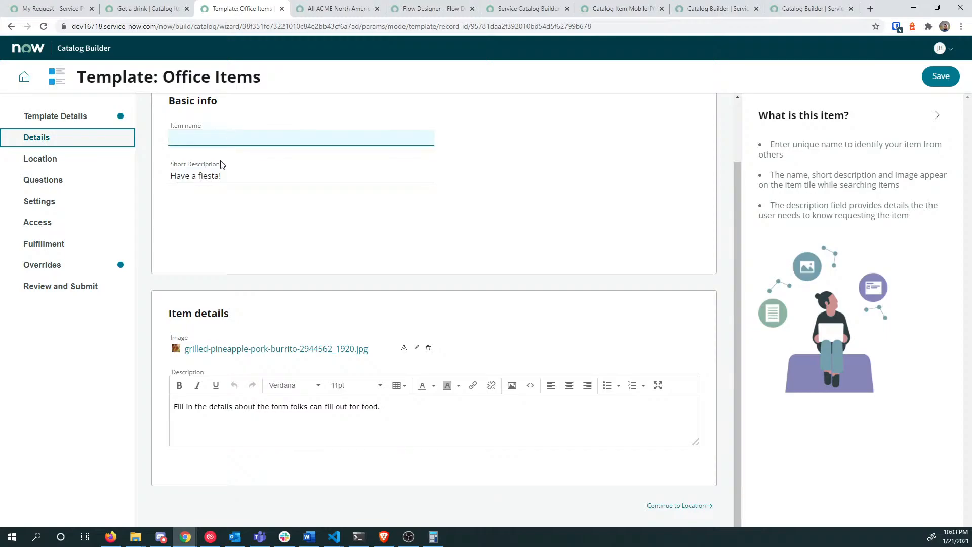
# Step: Delete the 'Have a fiesta!' short description and the description text
pyautogui.click(248, 174)
pyautogui.hotkey('ctrl', 'a')
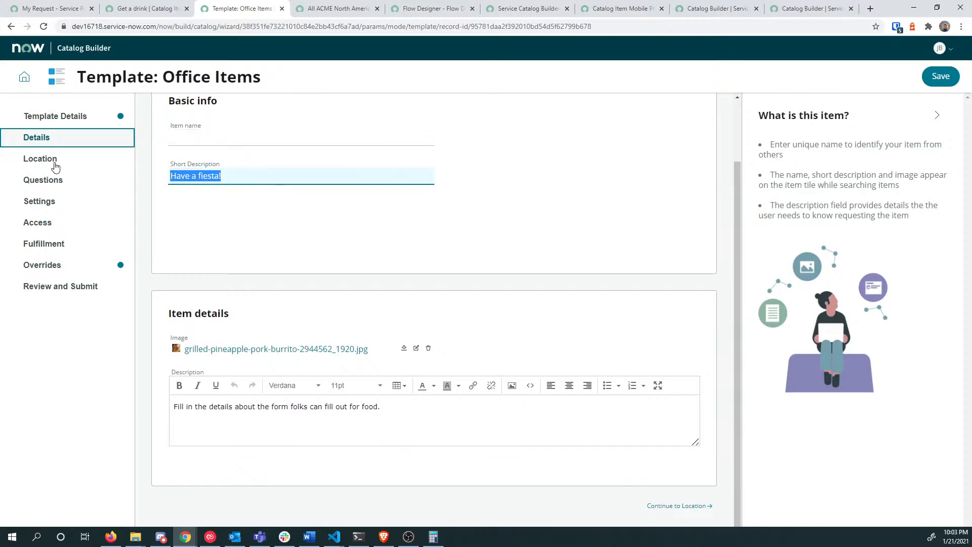
pyautogui.press('BackSpace')
pyautogui.press('Tab')
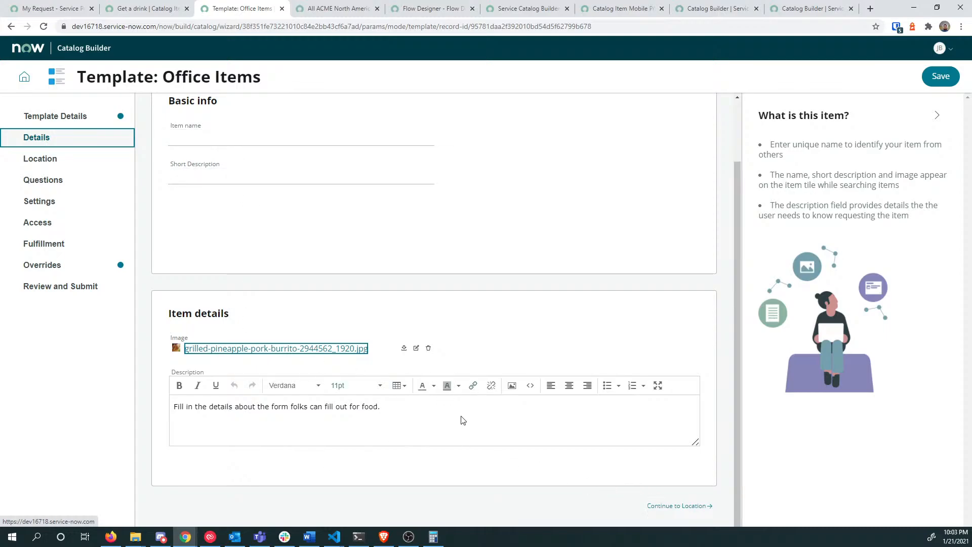
pyautogui.moveTo(462, 420); pyautogui.dragTo(175, 405)
pyautogui.press('BackSpace')
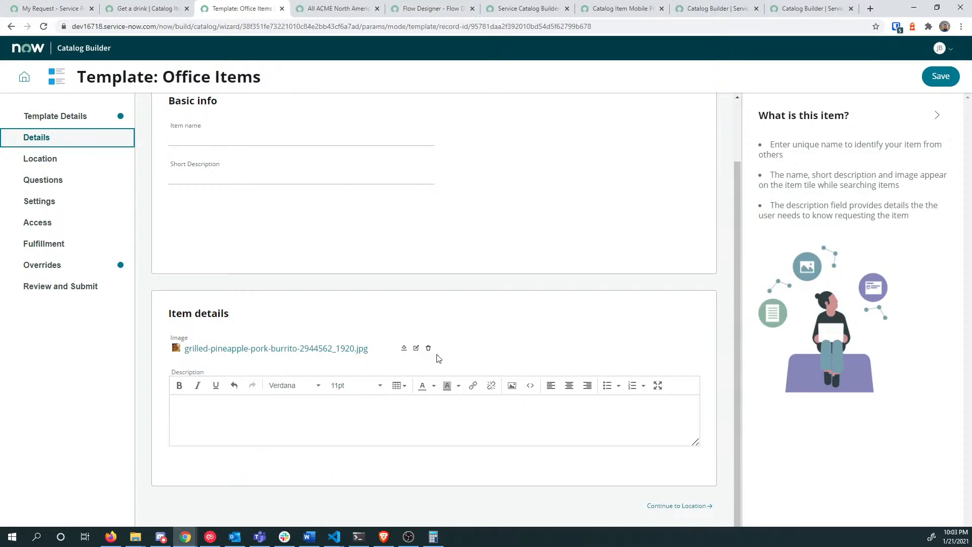
pyautogui.click(700, 513)
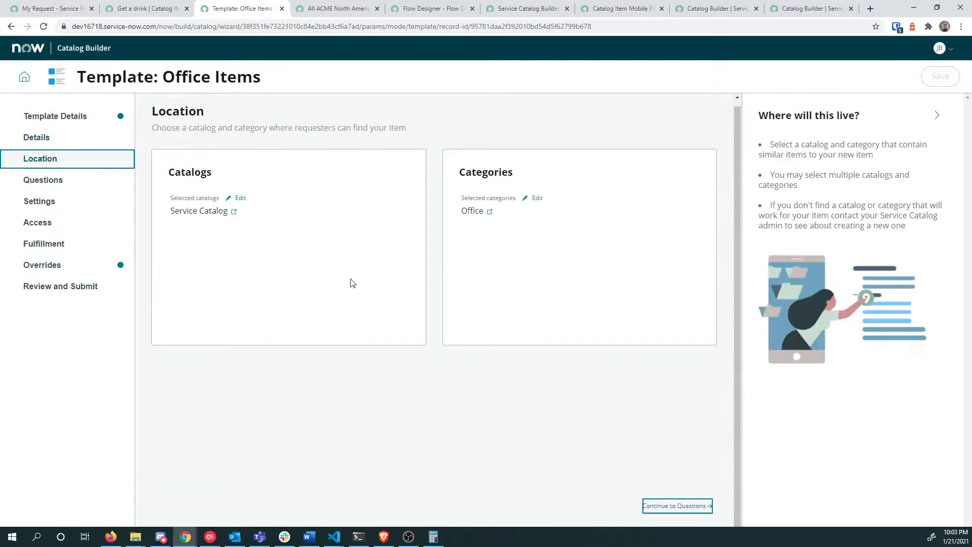
# Step: Add the Resources, Technical Catalog and TEST0001_CATALOG catalogs to the selection
pyautogui.click(240, 198)
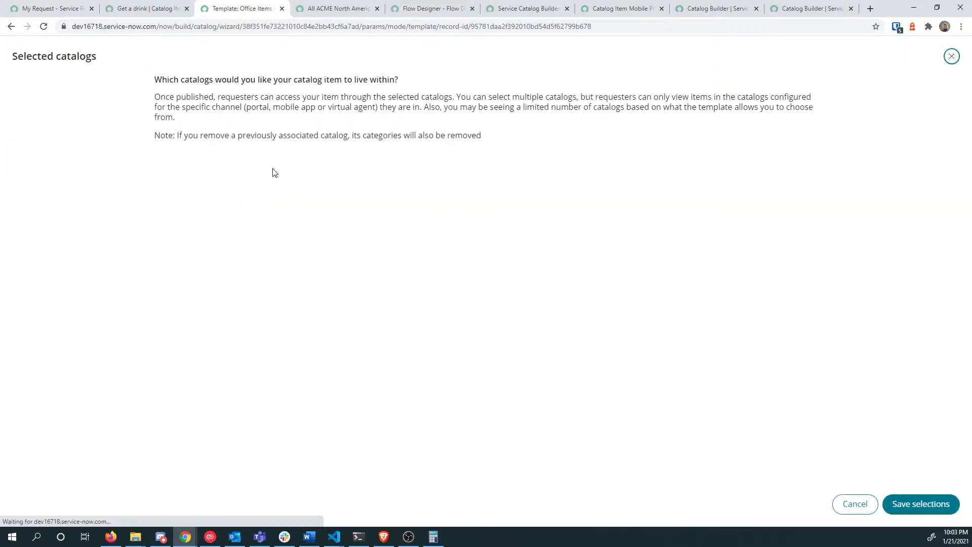
pyautogui.moveTo(345, 185); pyautogui.dragTo(469, 234)
pyautogui.click(470, 237)
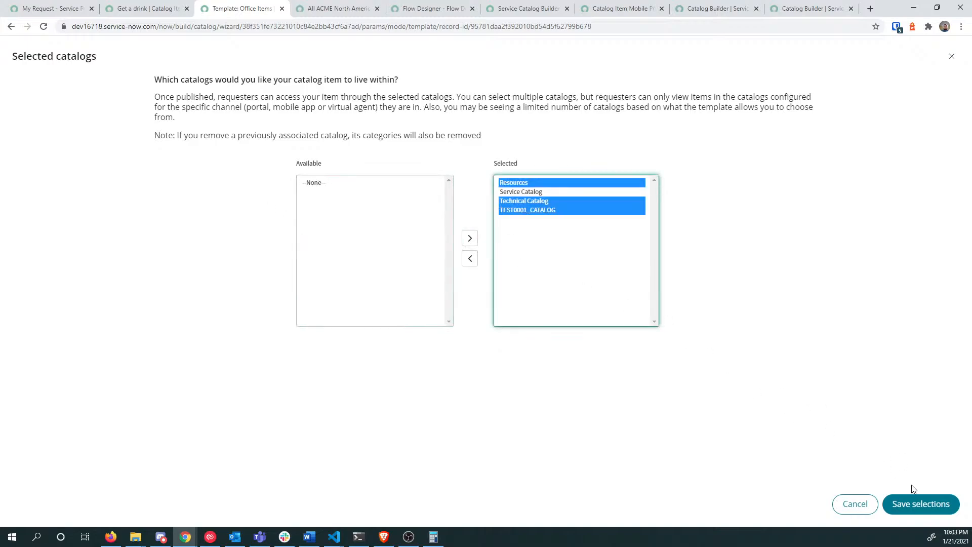
pyautogui.click(933, 505)
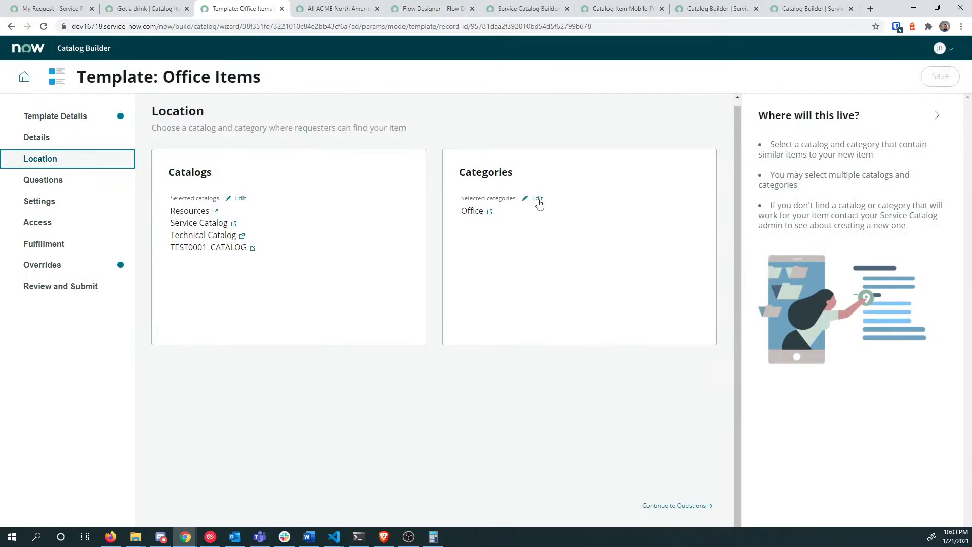
# Step: Add the categories from Advanced Options through Desktops to the selected categories
pyautogui.click(535, 200)
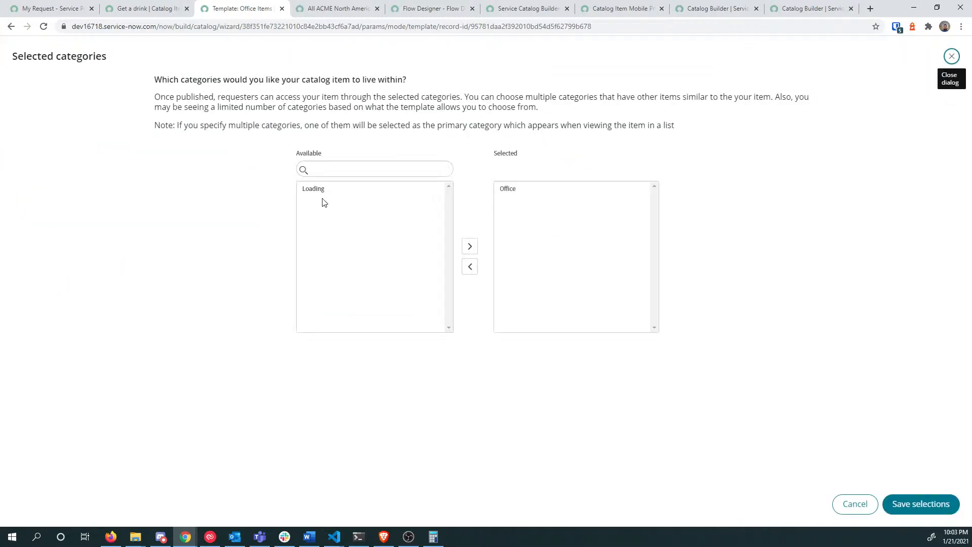
pyautogui.click(331, 190)
pyautogui.keyDown('shift'); pyautogui.click(333, 245); pyautogui.keyUp('shift')
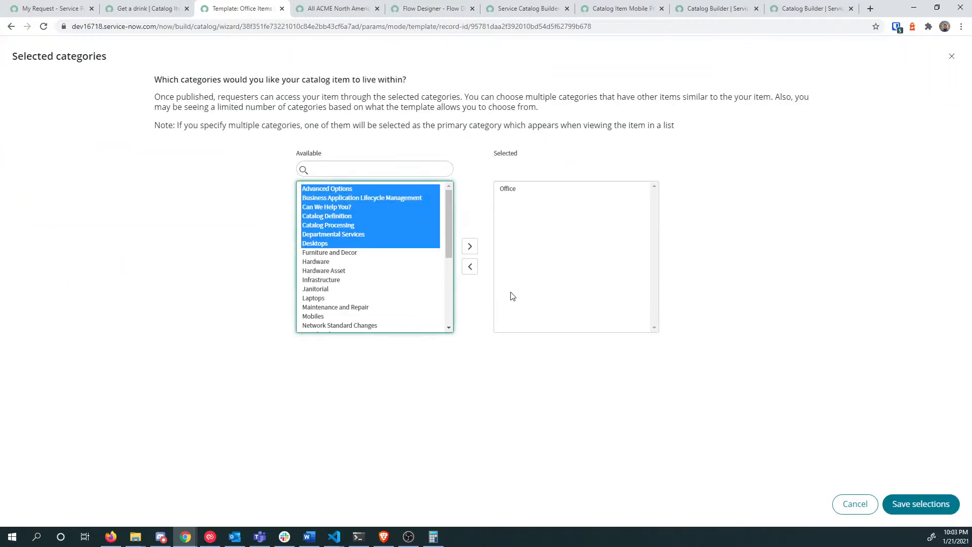
pyautogui.click(469, 246)
pyautogui.click(911, 502)
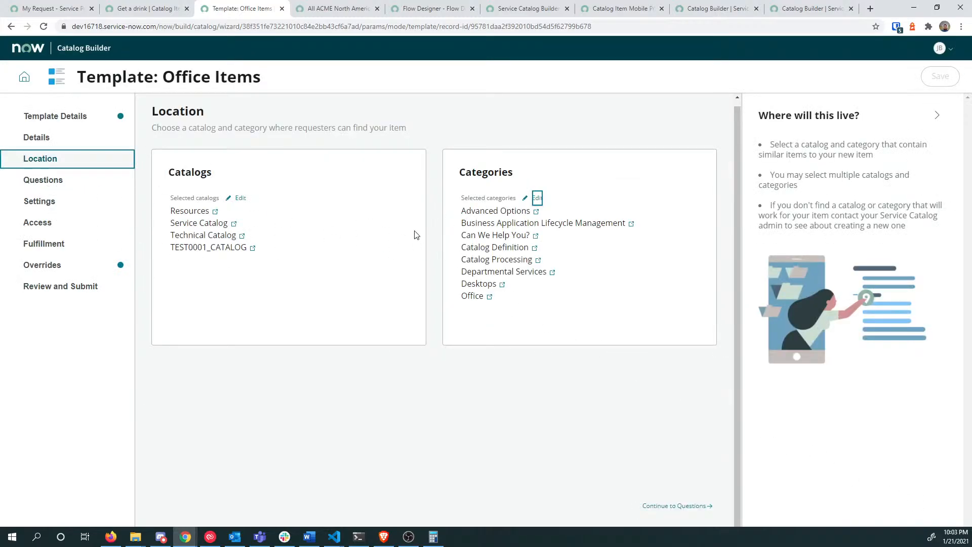
pyautogui.click(63, 180)
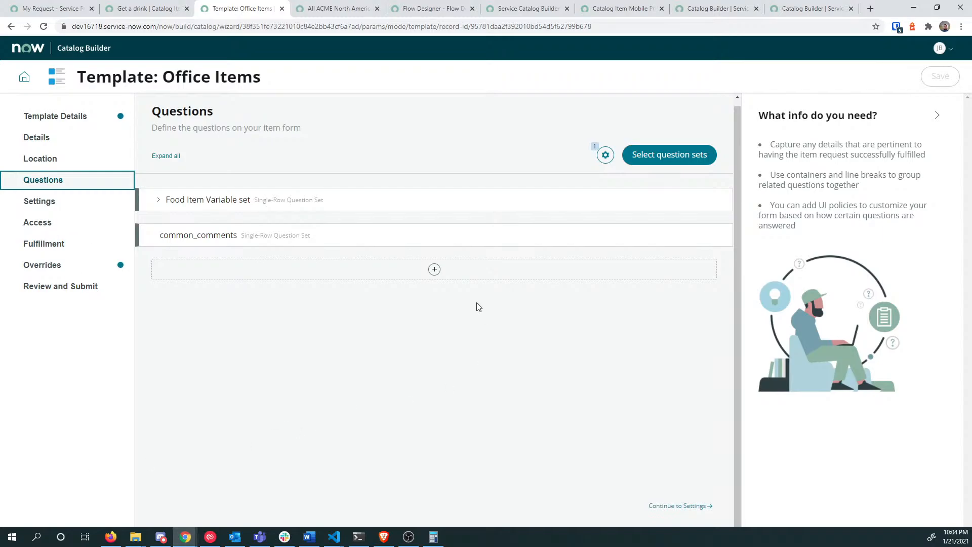
# Step: Expand Food Item Variable set and remove the common_comments question set
pyautogui.moveTo(702, 234)
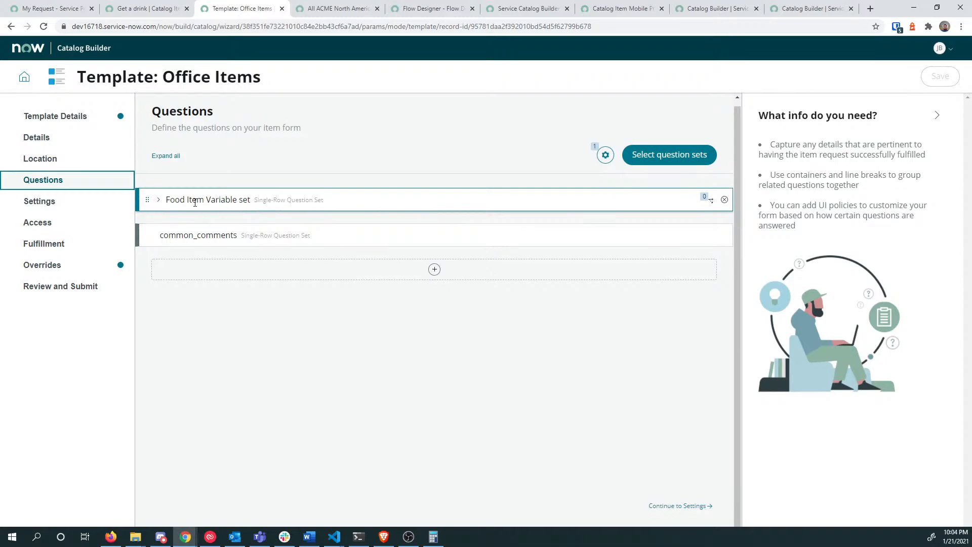
pyautogui.click(159, 200)
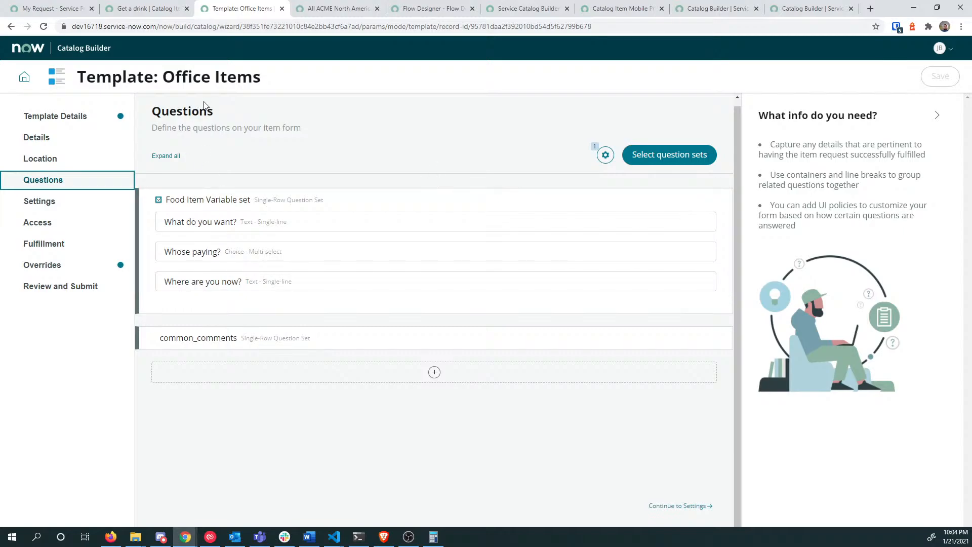
pyautogui.moveTo(152, 111); pyautogui.dragTo(226, 114)
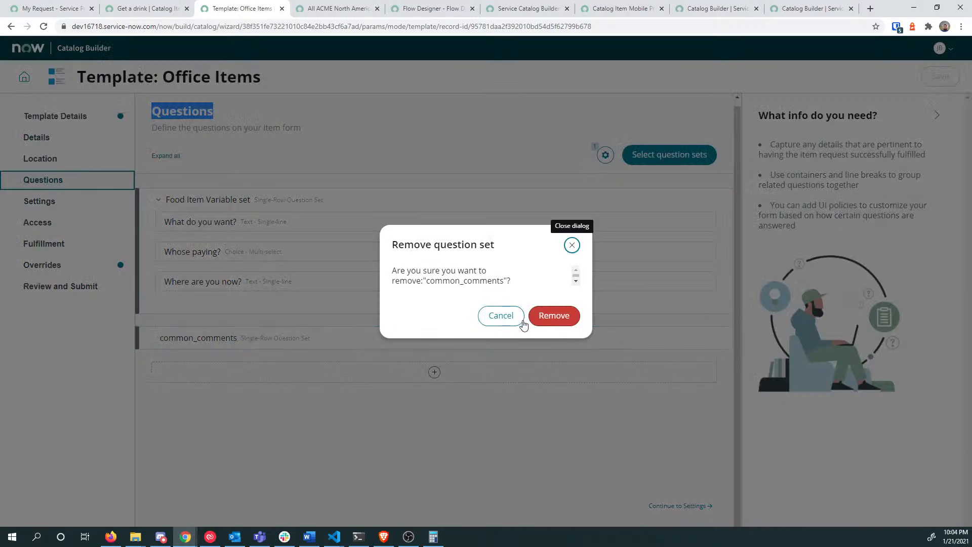
pyautogui.click(544, 318)
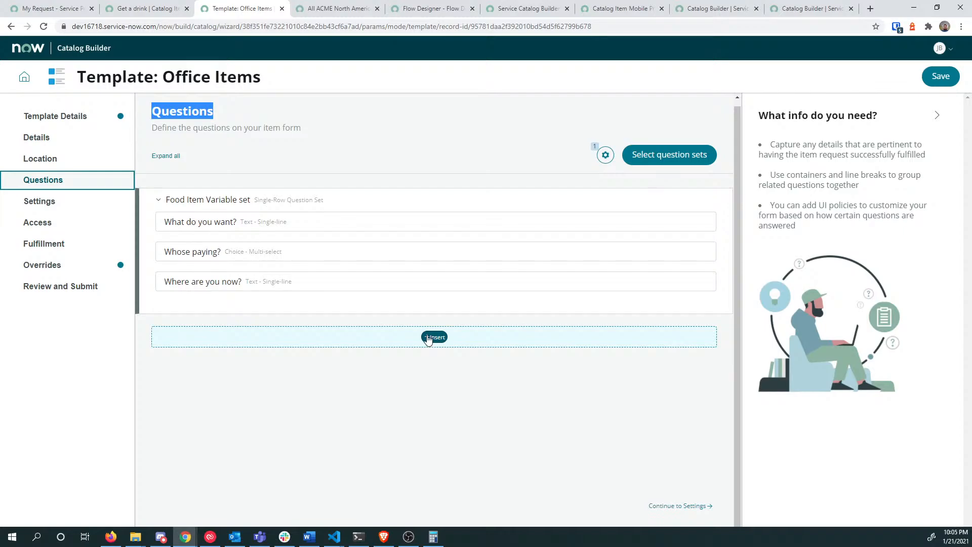
pyautogui.click(73, 204)
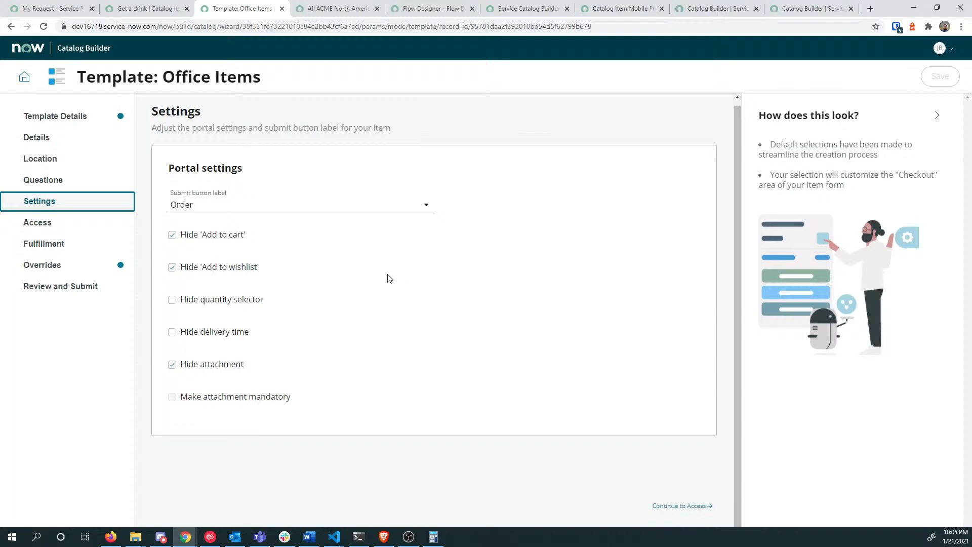
# Step: Review the submit label choices on Settings, keeping Order
pyautogui.click(313, 207)
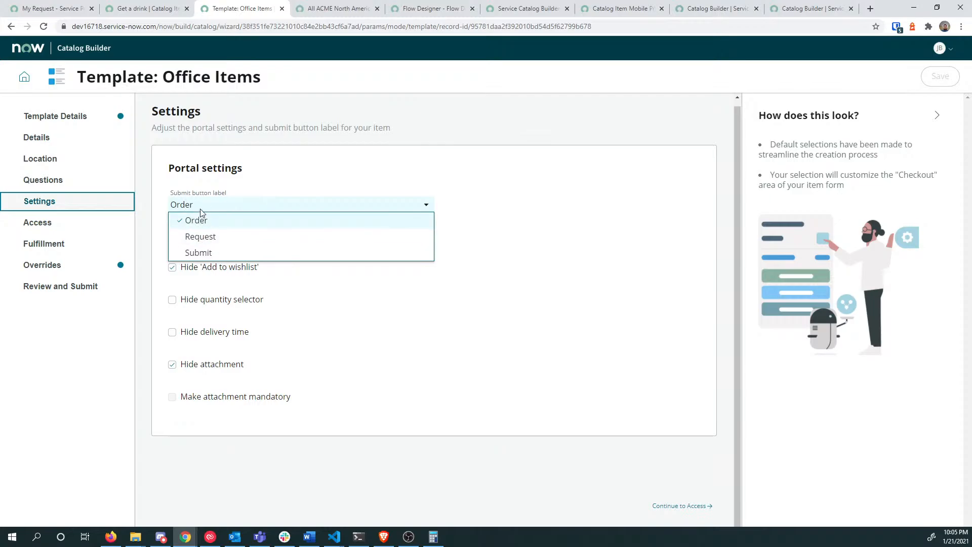
pyautogui.click(497, 230)
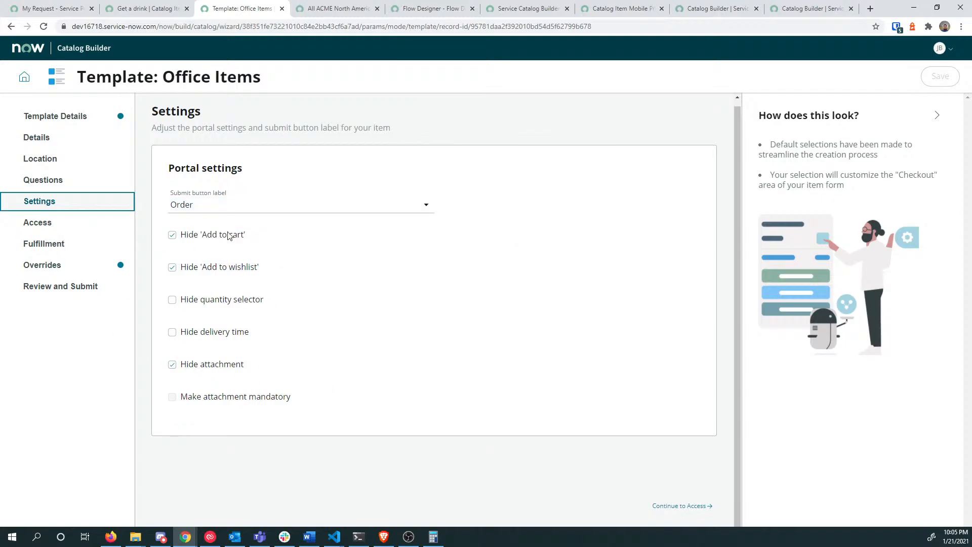
pyautogui.click(47, 222)
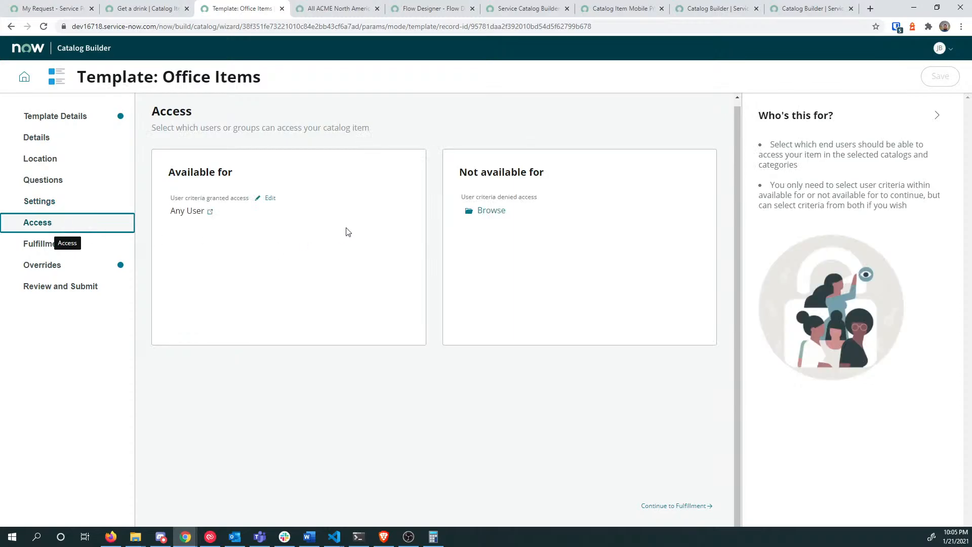
# Step: Grant access to every available user criterion under Available for
pyautogui.click(269, 200)
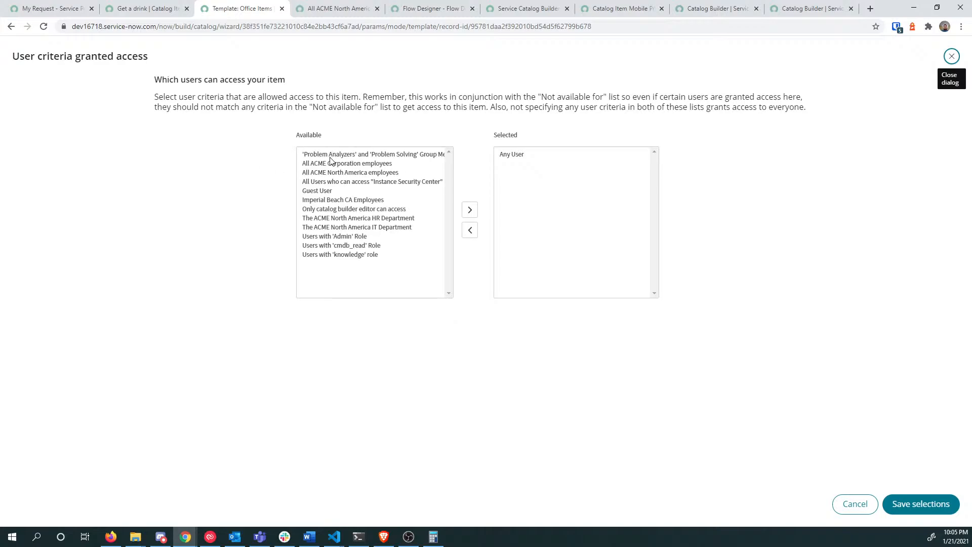
pyautogui.click(336, 154)
pyautogui.keyDown('shift'); pyautogui.click(339, 255); pyautogui.keyUp('shift')
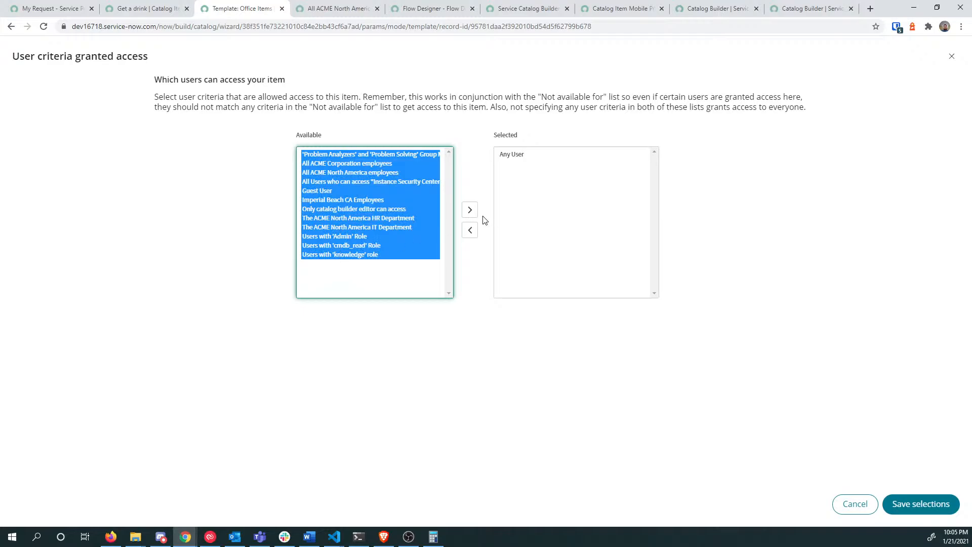
pyautogui.click(470, 210)
pyautogui.click(924, 504)
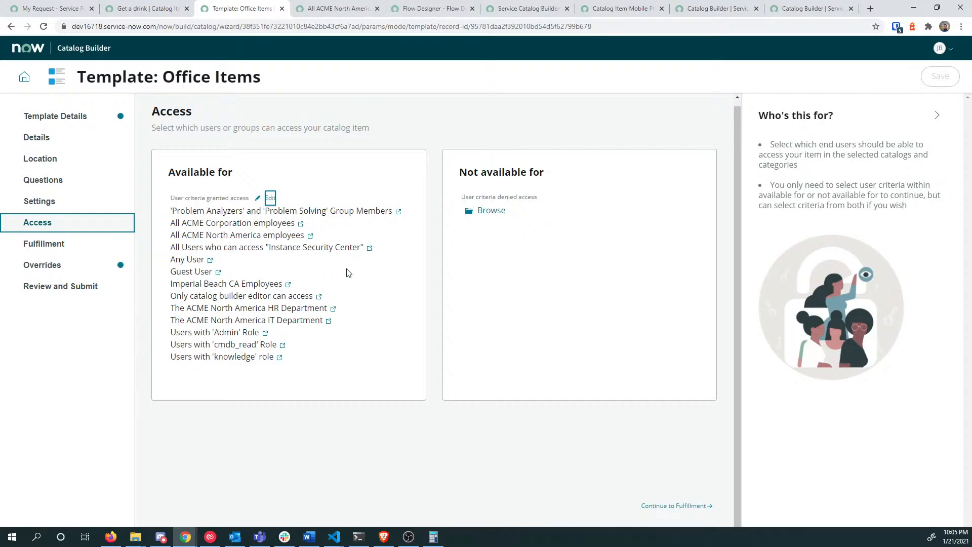
# Step: Add all thirteen user criteria under Not available for too
pyautogui.click(490, 216)
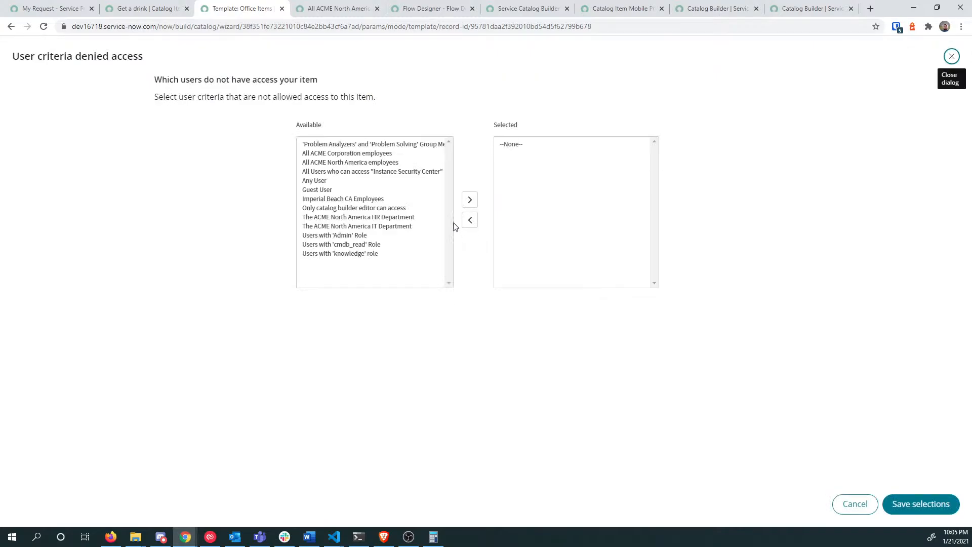
pyautogui.click(348, 144)
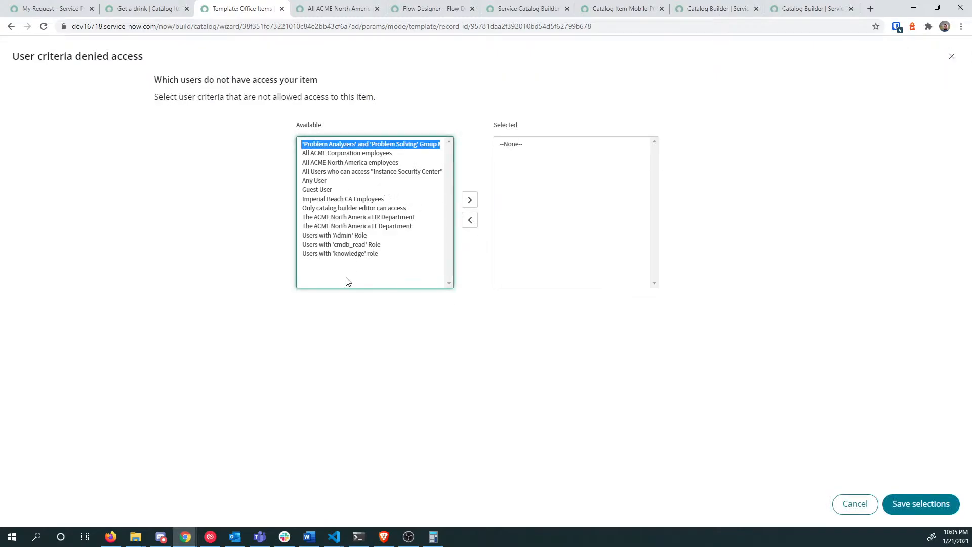
pyautogui.keyDown('shift'); pyautogui.click(347, 254); pyautogui.keyUp('shift')
pyautogui.click(470, 200)
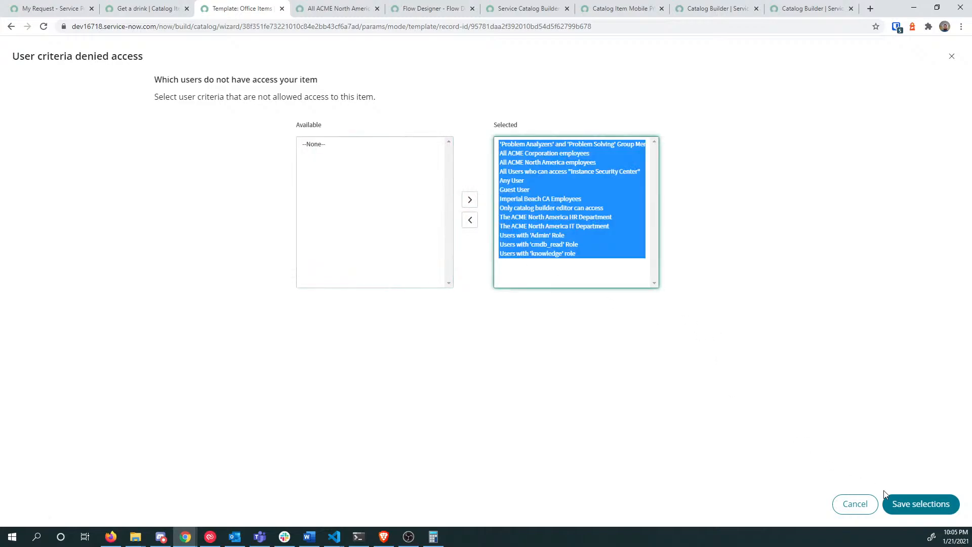
pyautogui.click(924, 507)
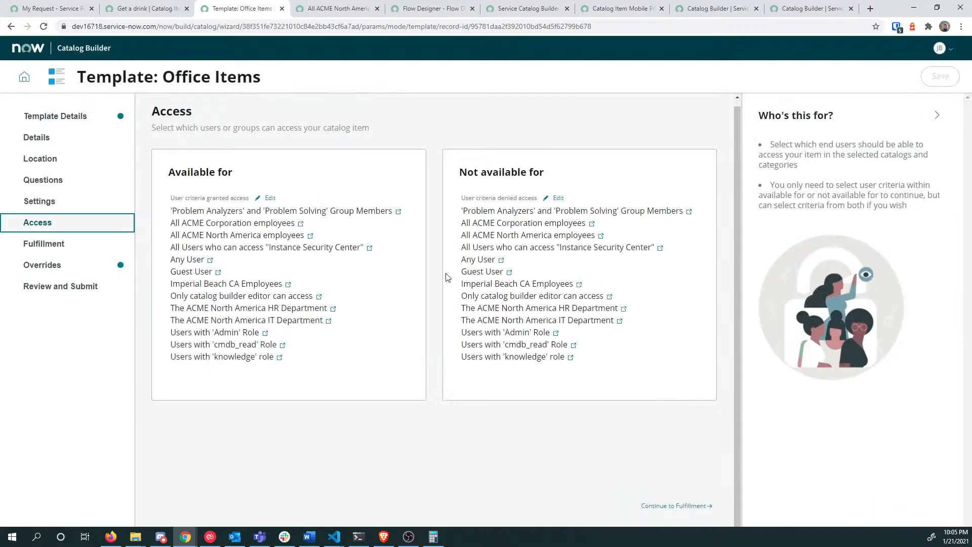
# Step: Open the Office Items template's 'Editable by the submitter' settings list from the Overrides step
pyautogui.click(69, 247)
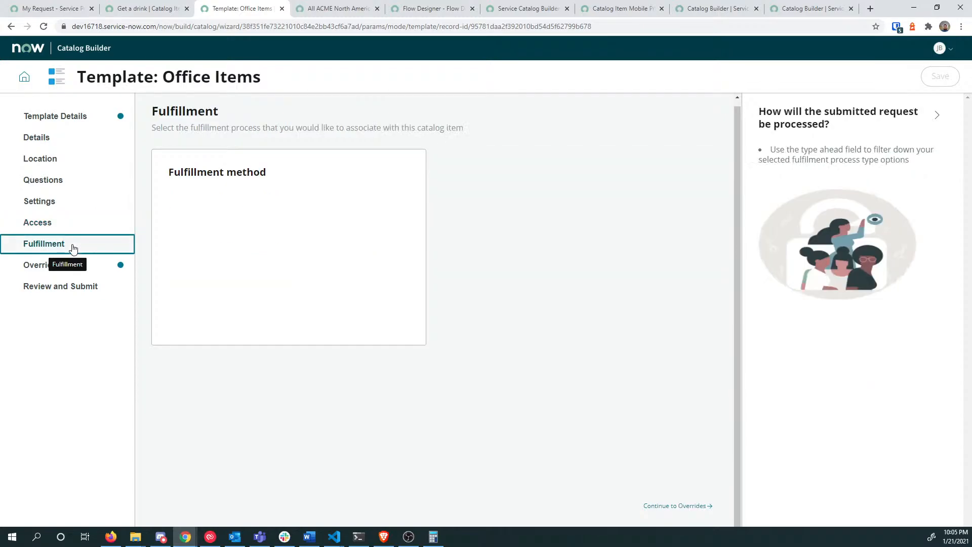
pyautogui.click(45, 268)
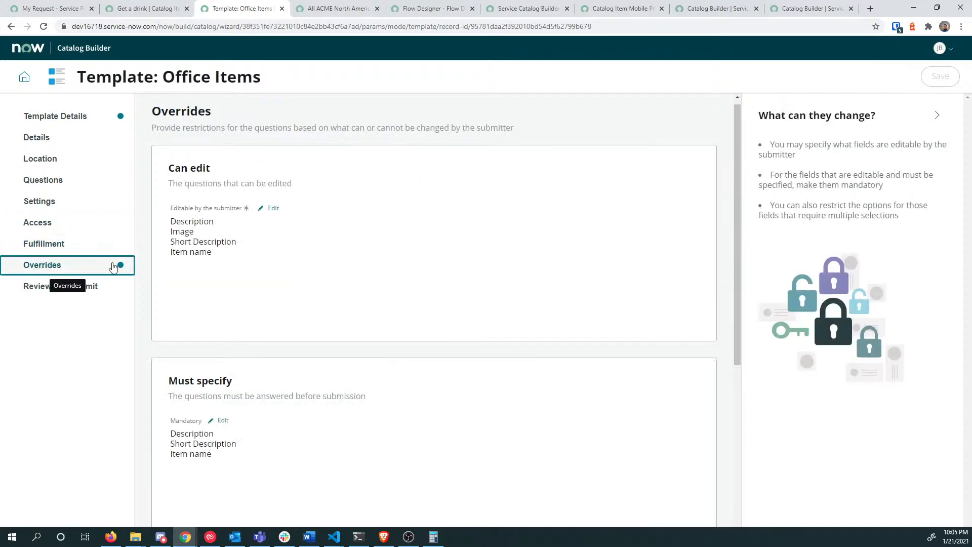
pyautogui.scroll(-3, 261, 233)
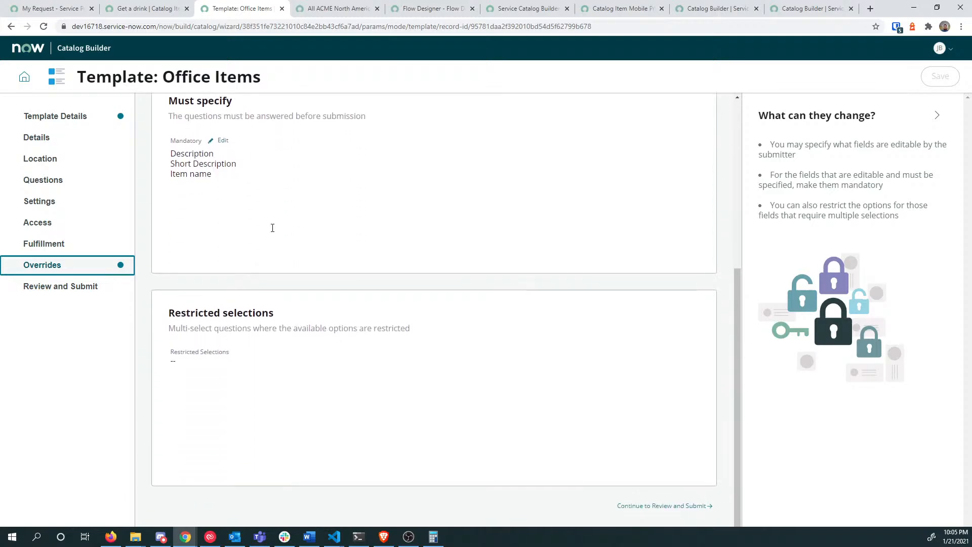
pyautogui.scroll(5, 270, 228)
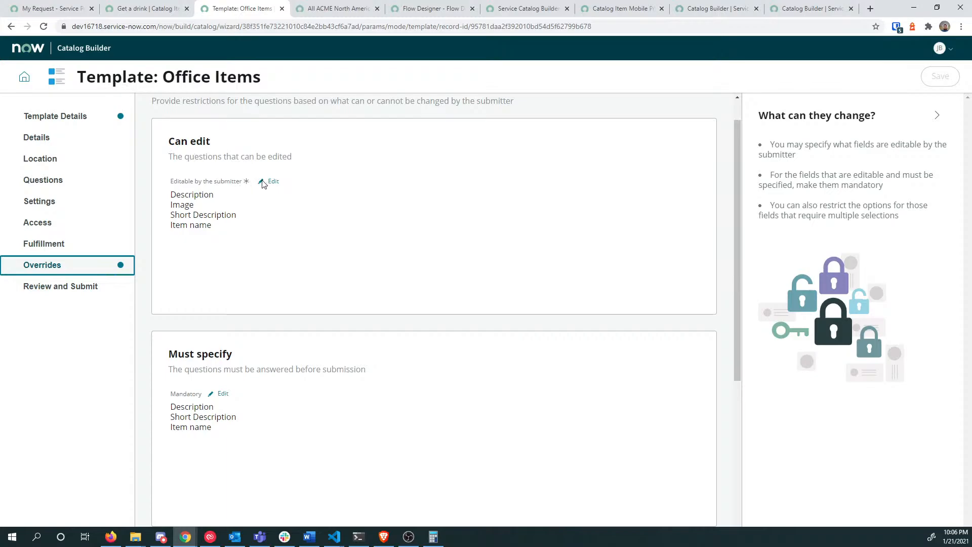
pyautogui.click(275, 182)
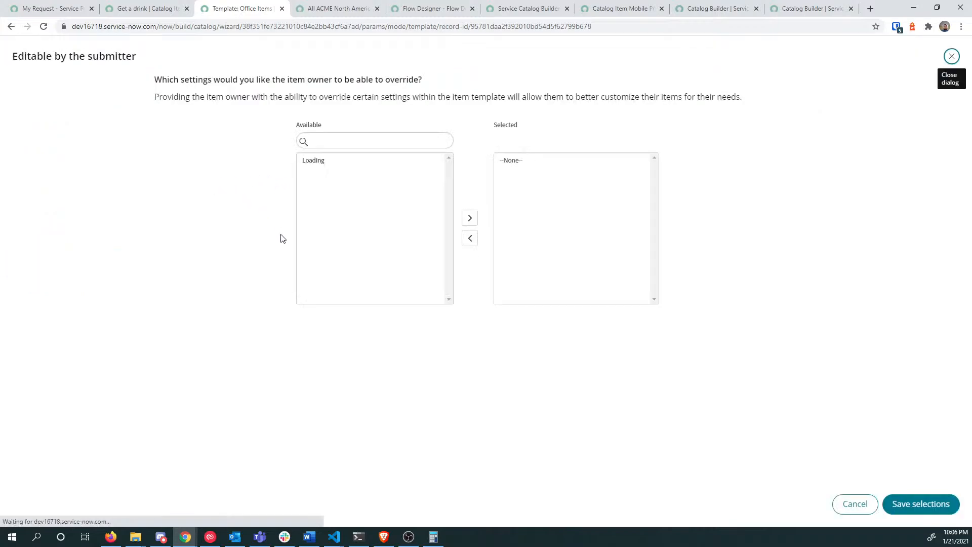
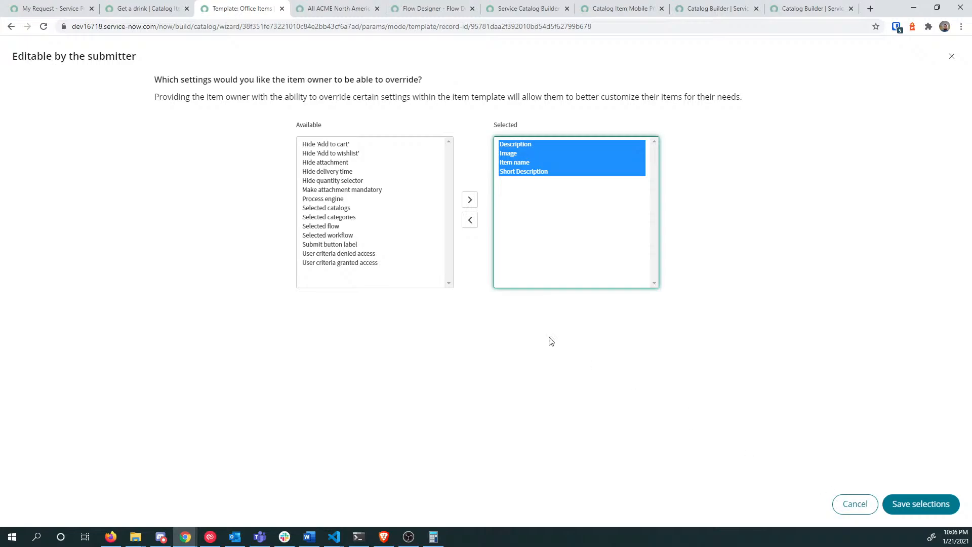
# Step: Cancel the submitter override and set fulfillment to the Workflow engine with Service Catalog Item Request
pyautogui.click(854, 507)
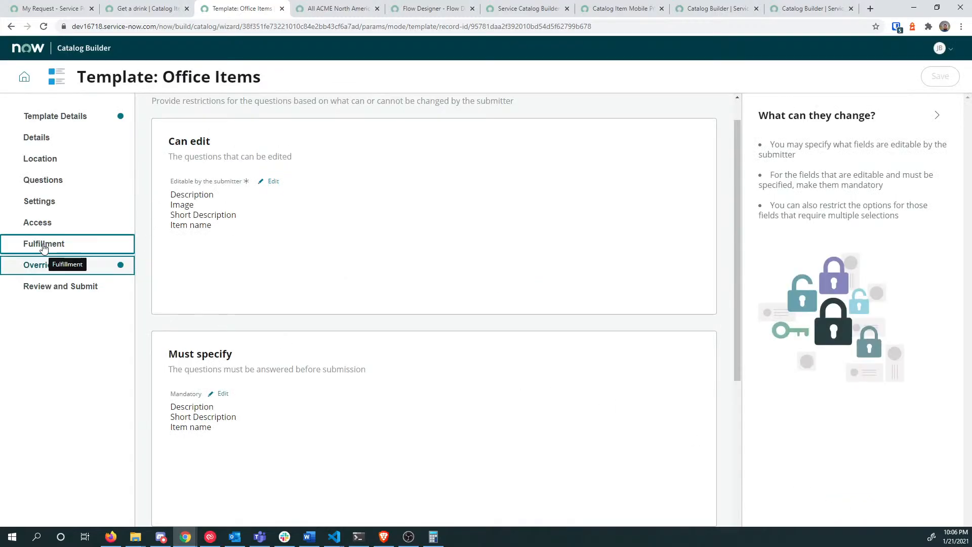
pyautogui.click(43, 244)
pyautogui.click(282, 209)
pyautogui.click(248, 241)
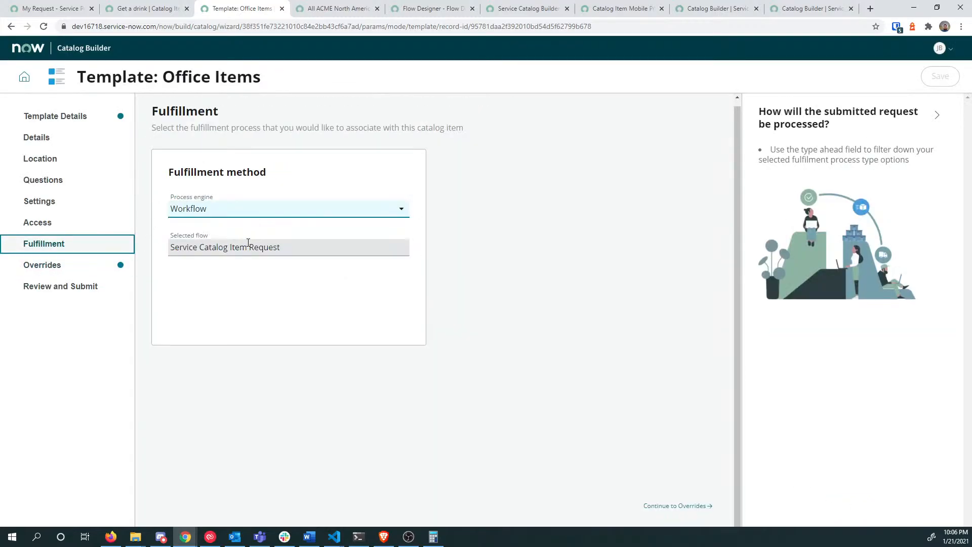
pyautogui.click(264, 248)
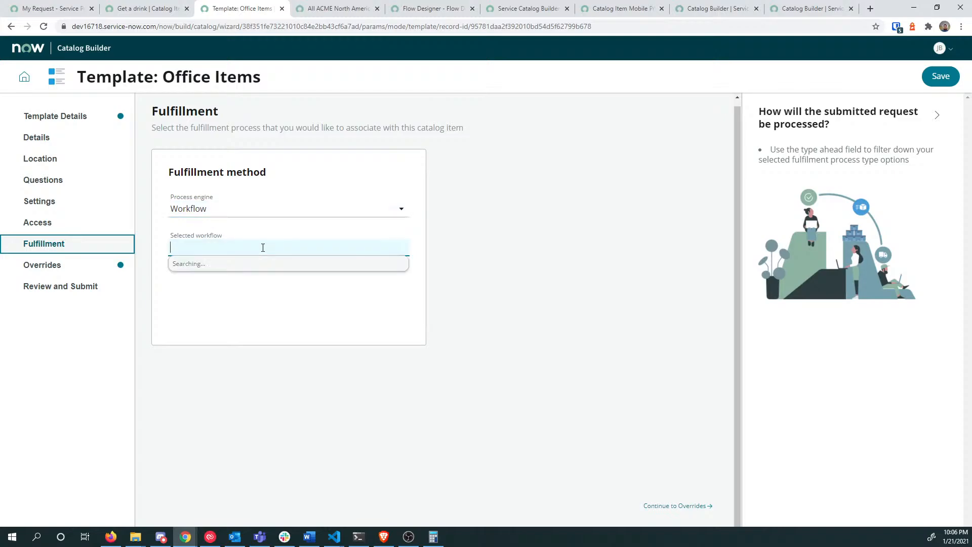
pyautogui.write('catal')
pyautogui.write('*')
pyautogui.click(250, 282)
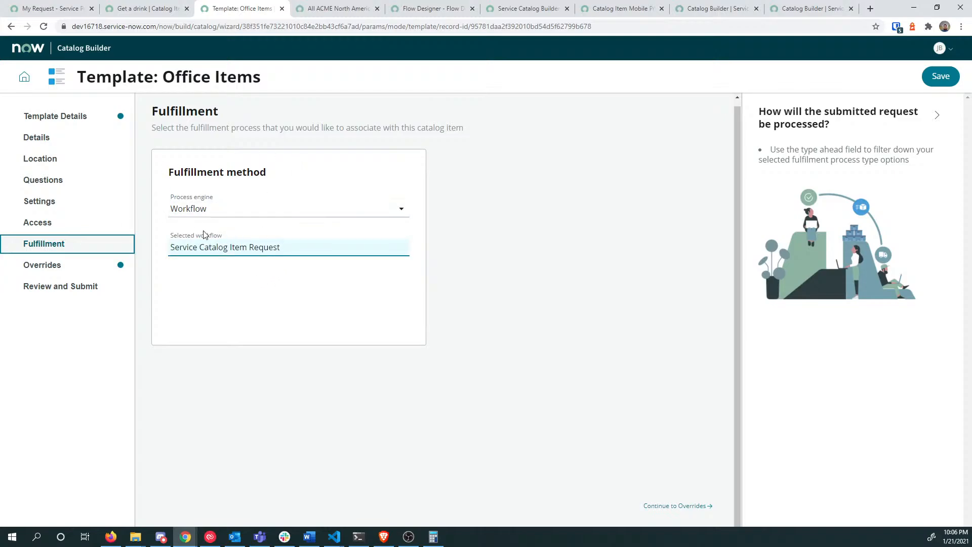
pyautogui.click(50, 268)
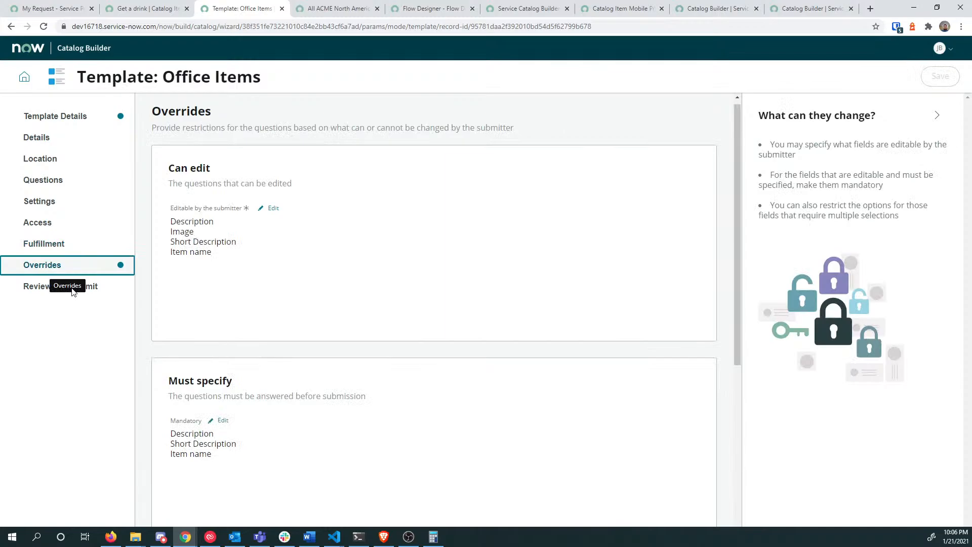
# Step: Look over every section of the Office Items review summary, then submit the template
pyautogui.click(96, 288)
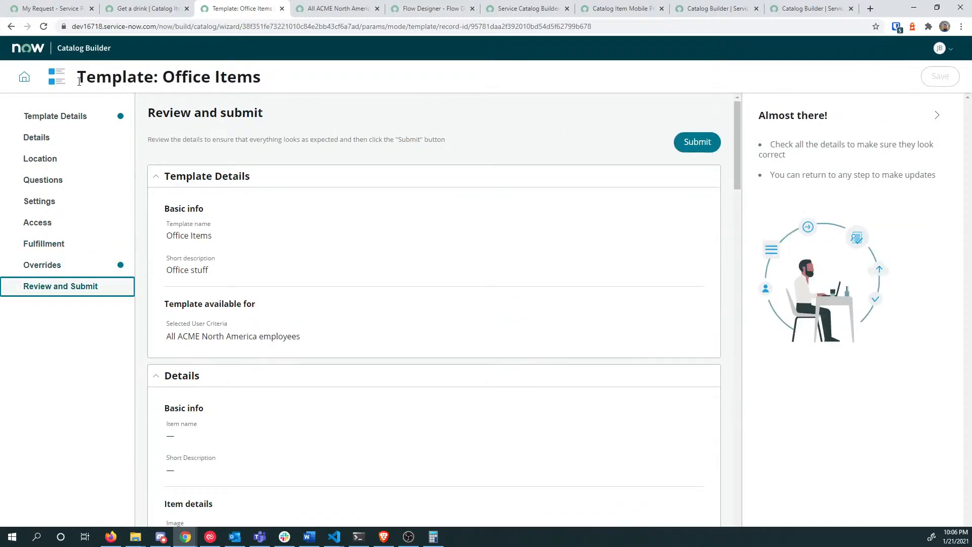
pyautogui.scroll(-6, 549, 268)
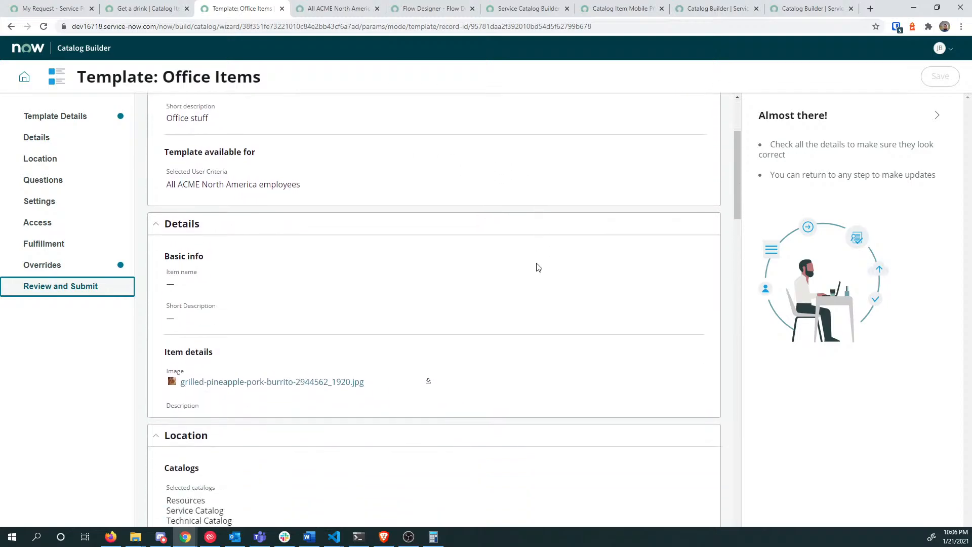
pyautogui.scroll(-10, 536, 266)
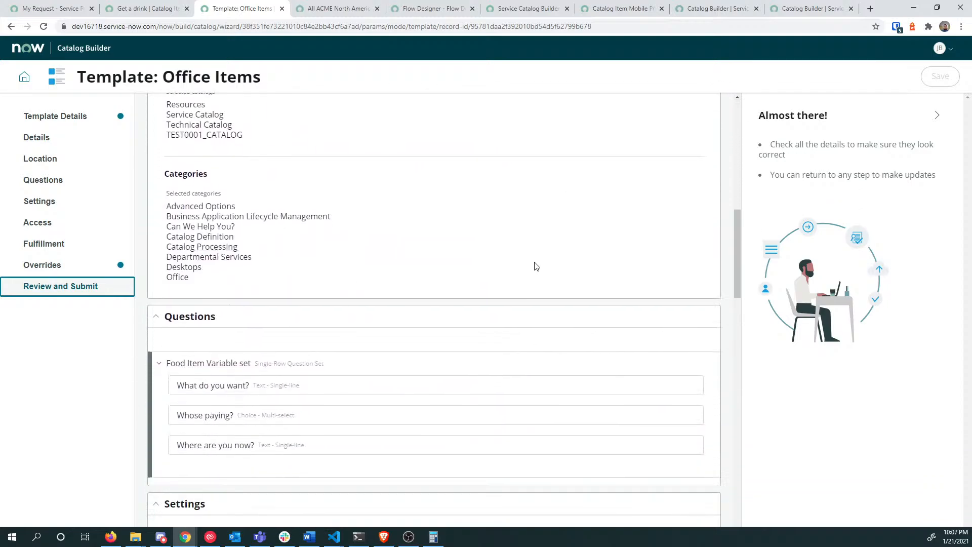
pyautogui.scroll(4, 536, 267)
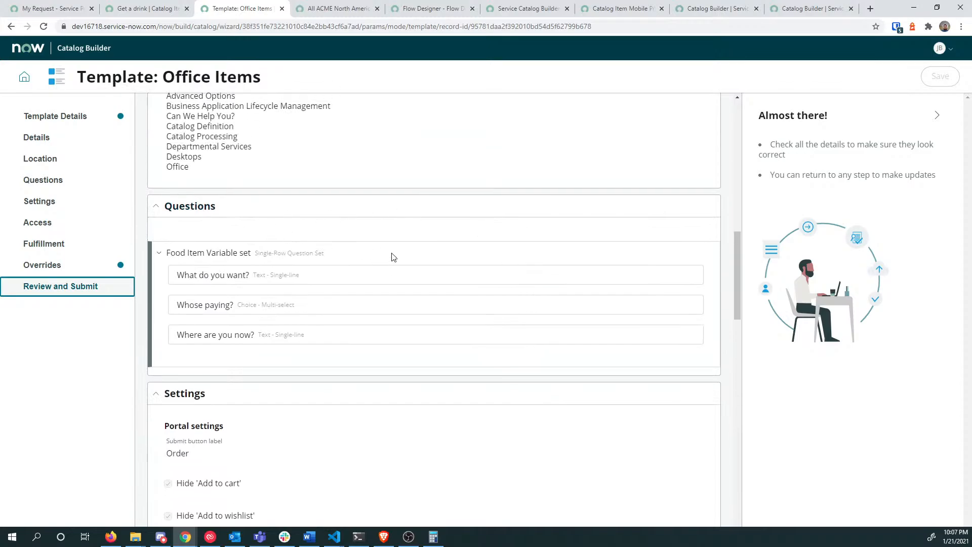
pyautogui.scroll(-14, 612, 352)
pyautogui.scroll(-7, 666, 399)
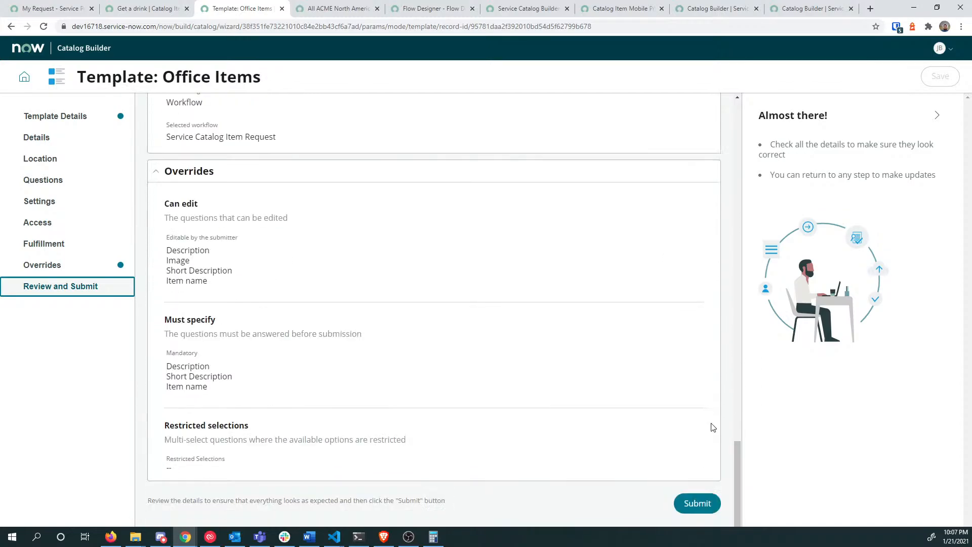
pyautogui.scroll(8, 711, 427)
pyautogui.scroll(15, 547, 389)
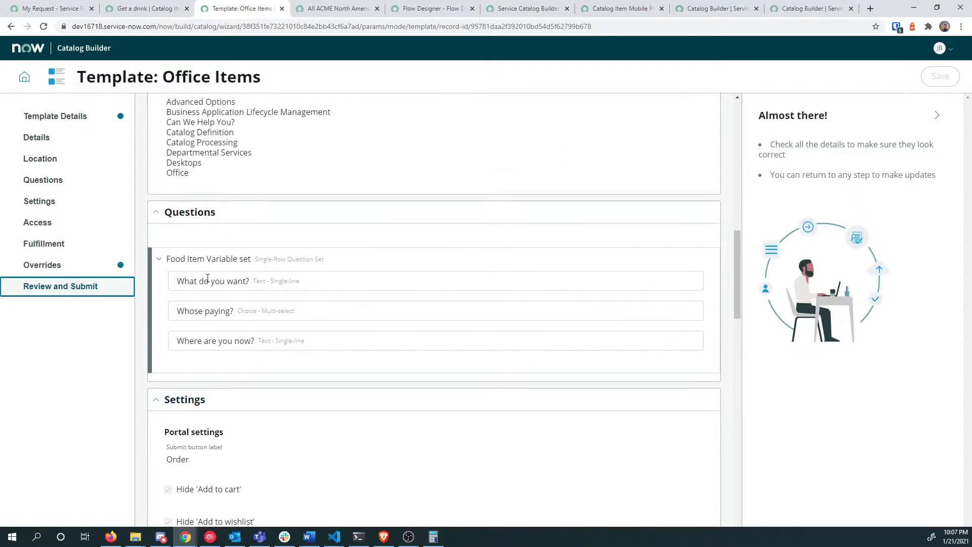
pyautogui.moveTo(250, 278); pyautogui.dragTo(176, 278)
pyautogui.scroll(-1, 381, 304)
pyautogui.scroll(-7, 381, 304)
pyautogui.scroll(4, 380, 304)
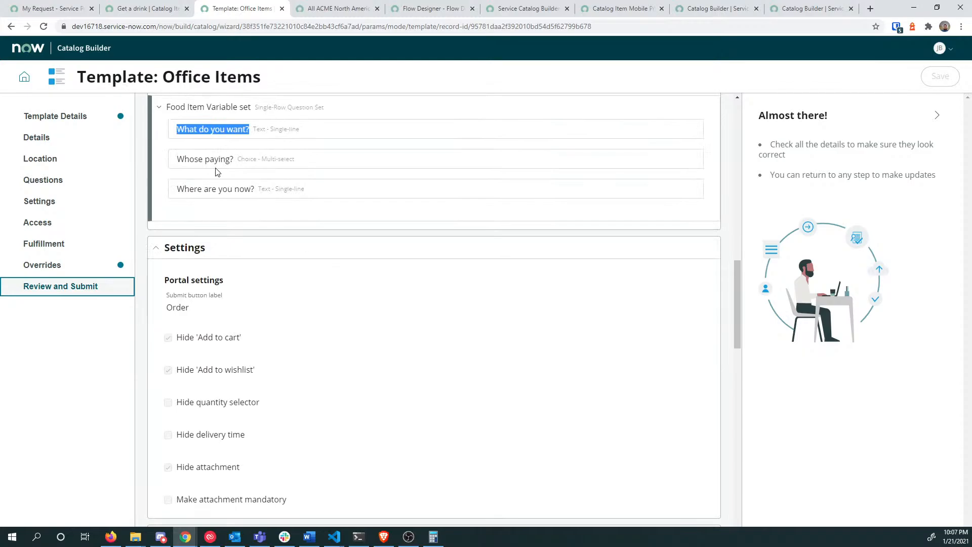
pyautogui.scroll(-15, 527, 218)
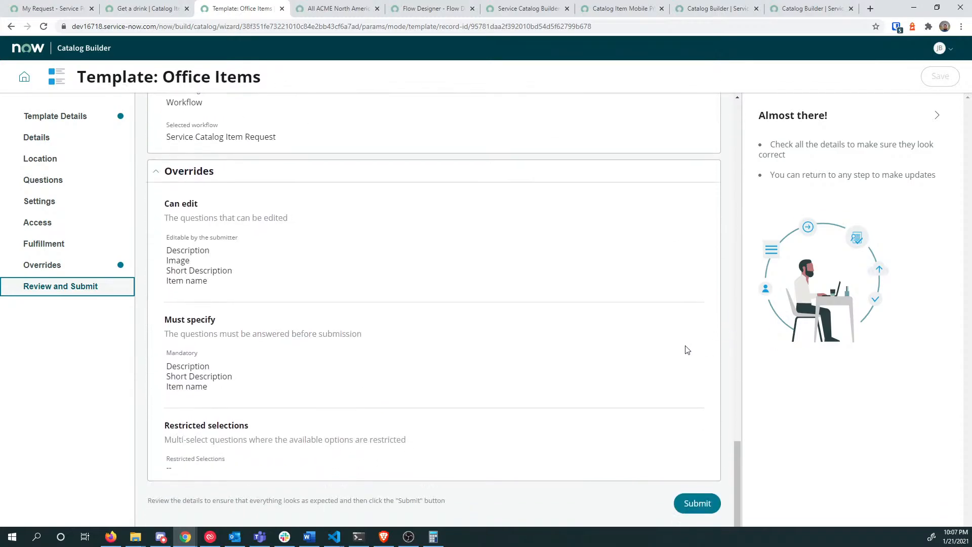
pyautogui.click(689, 504)
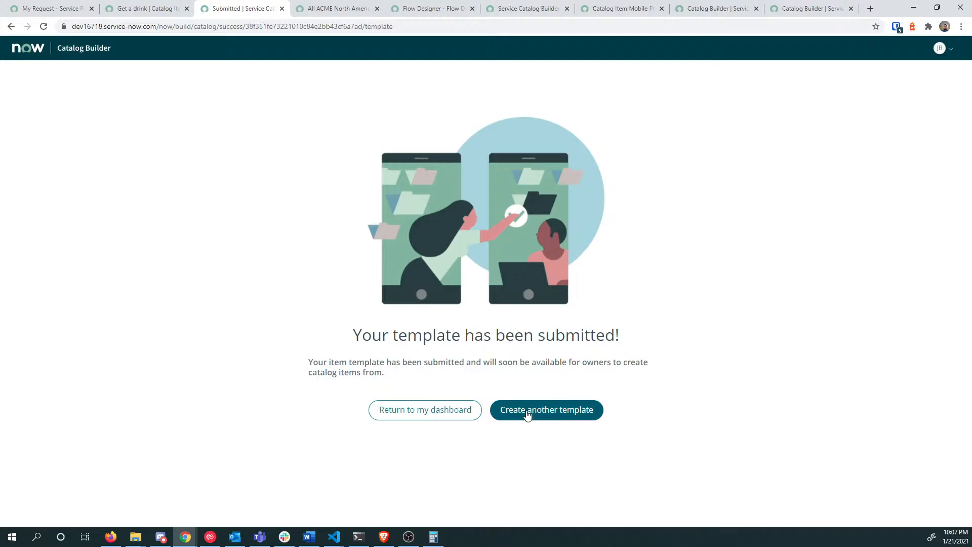
# Step: Return to the Catalog Builder dashboard and reload the My Request page in another tab
pyautogui.click(400, 408)
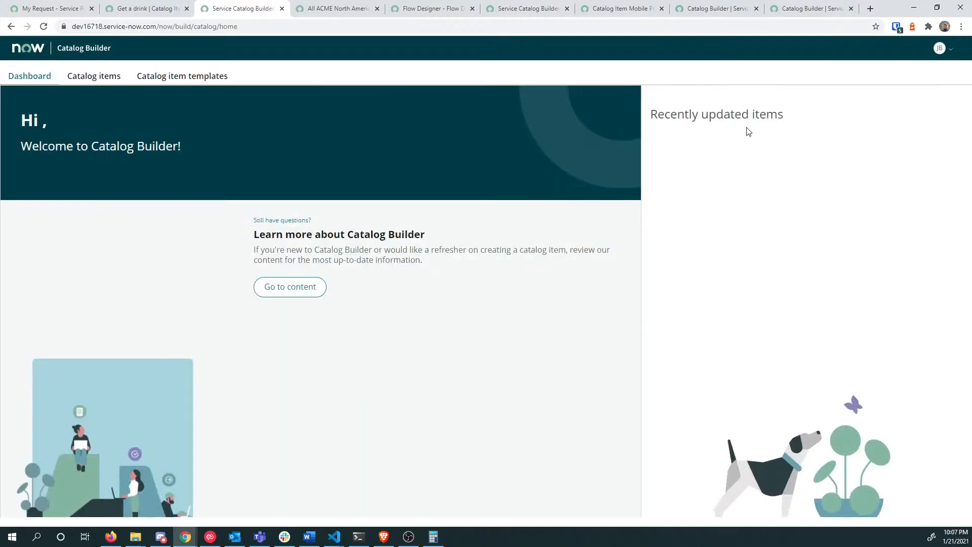
pyautogui.click(940, 49)
pyautogui.click(940, 49)
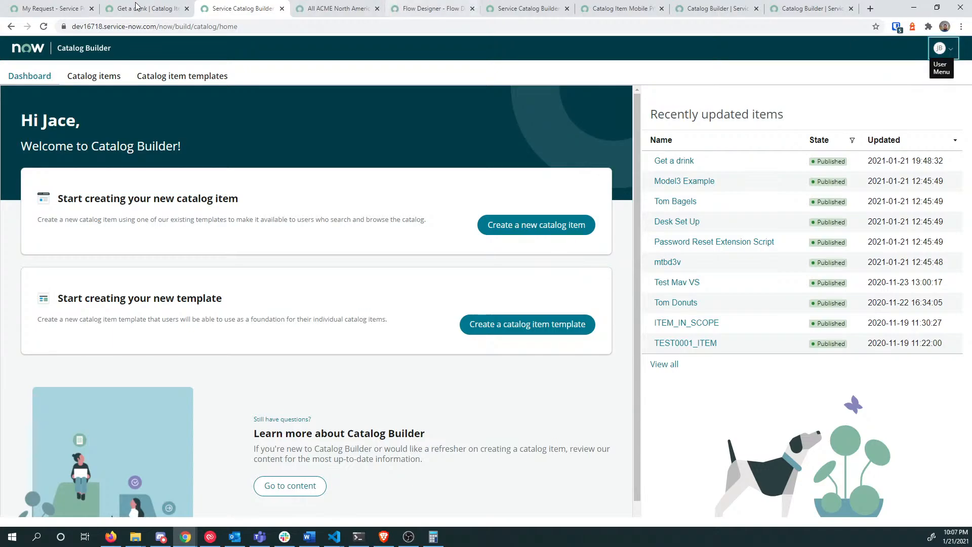
pyautogui.click(52, 11)
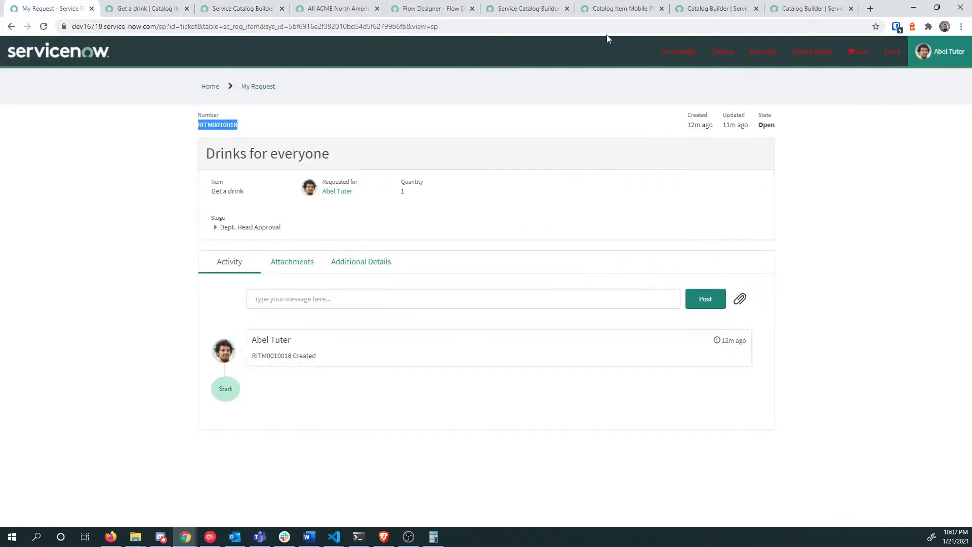
pyautogui.press('F5')
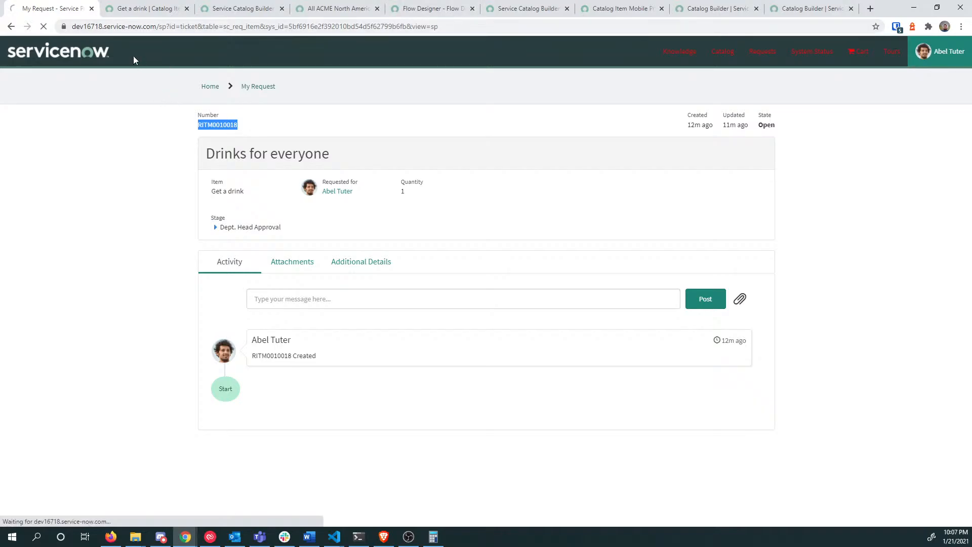
pyautogui.click(135, 10)
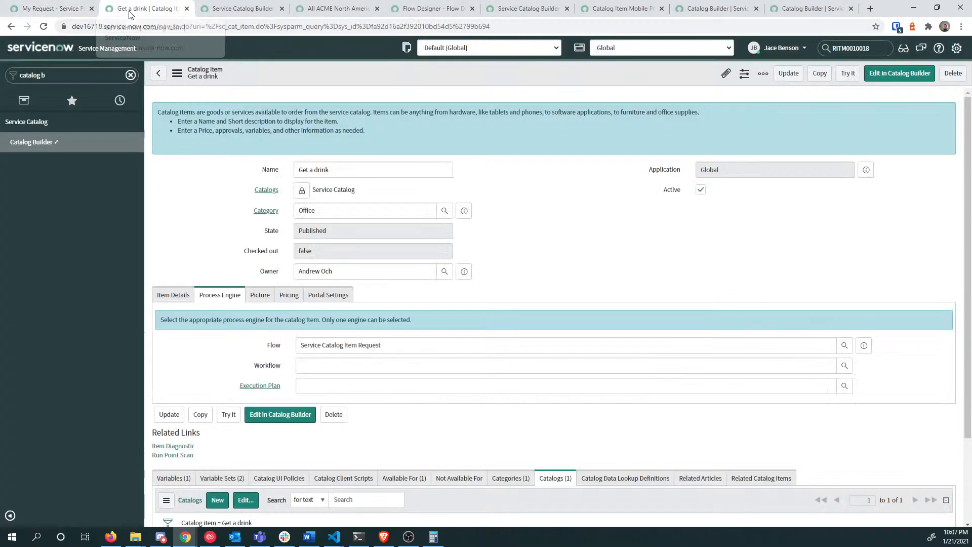
pyautogui.click(784, 49)
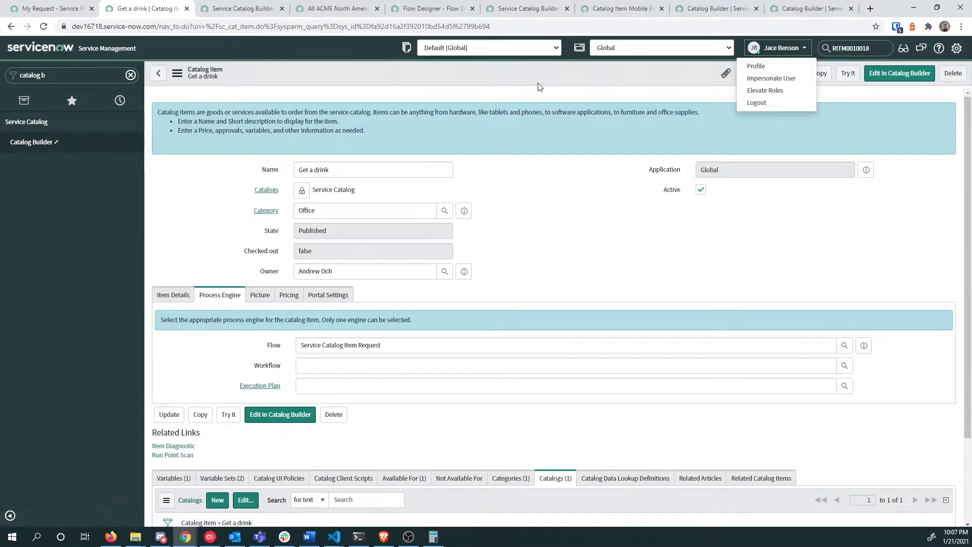
# Step: Open the full Users list via sys_user.list, then switch to the All ACME North America employees tab
pyautogui.click(90, 71)
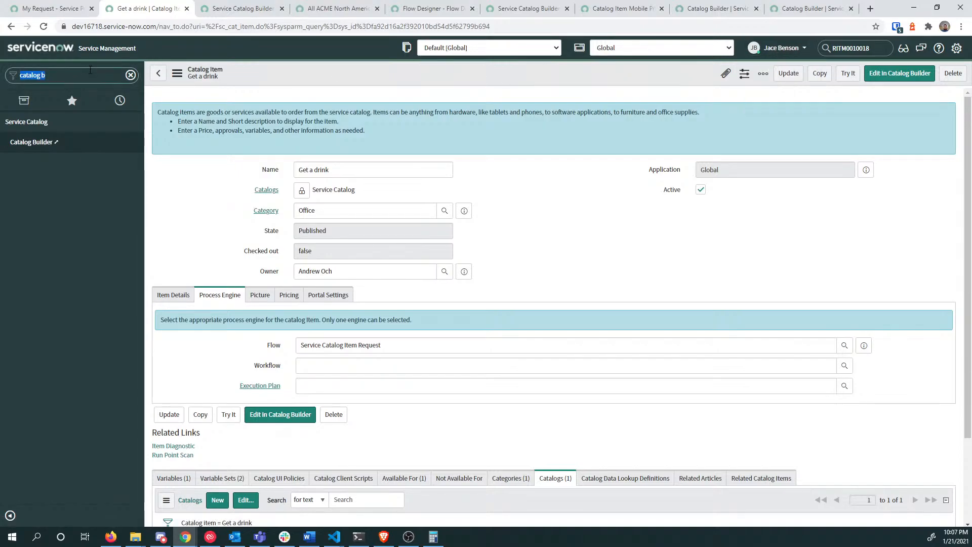
pyautogui.write('andre')
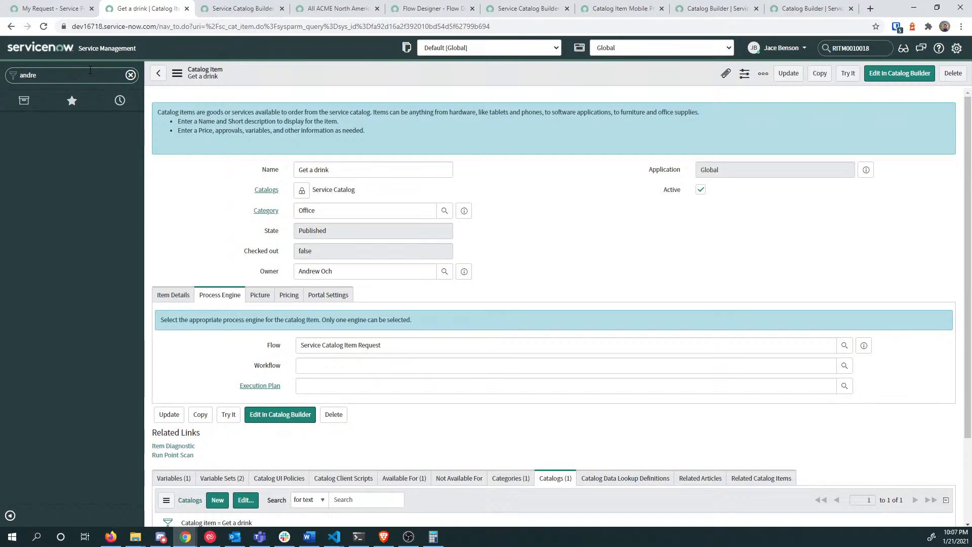
pyautogui.press('BackSpace')
pyautogui.press('BackSpace')
pyautogui.write('sys_us')
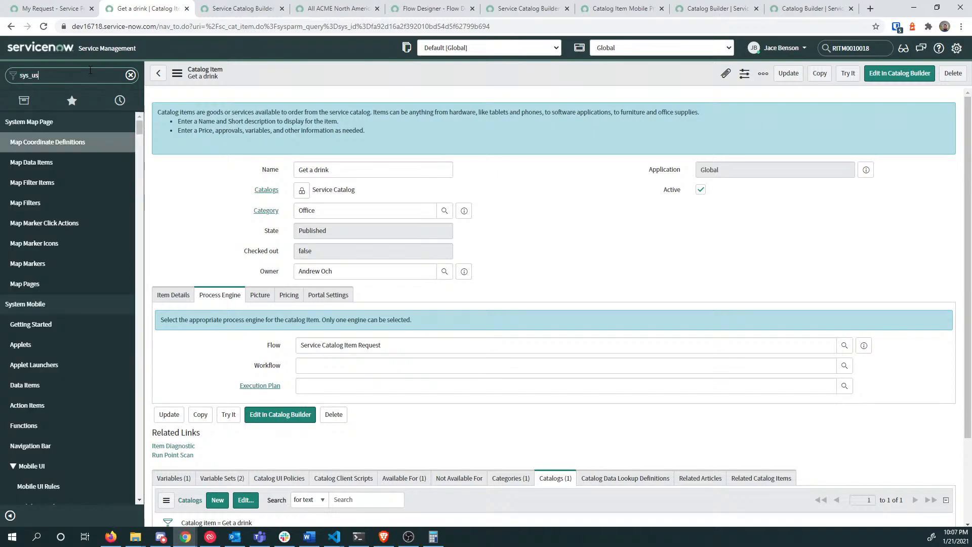
pyautogui.write('er.list')
pyautogui.press('Return')
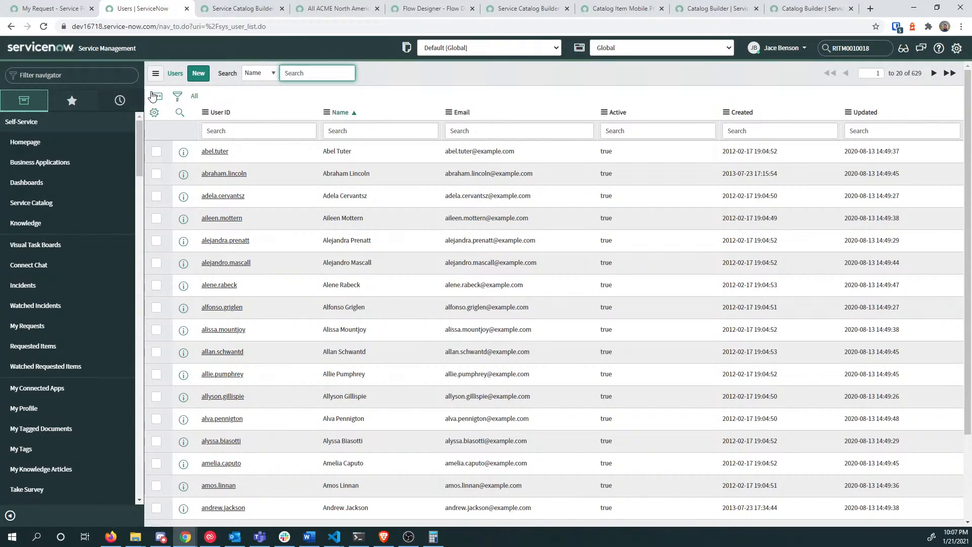
pyautogui.click(338, 9)
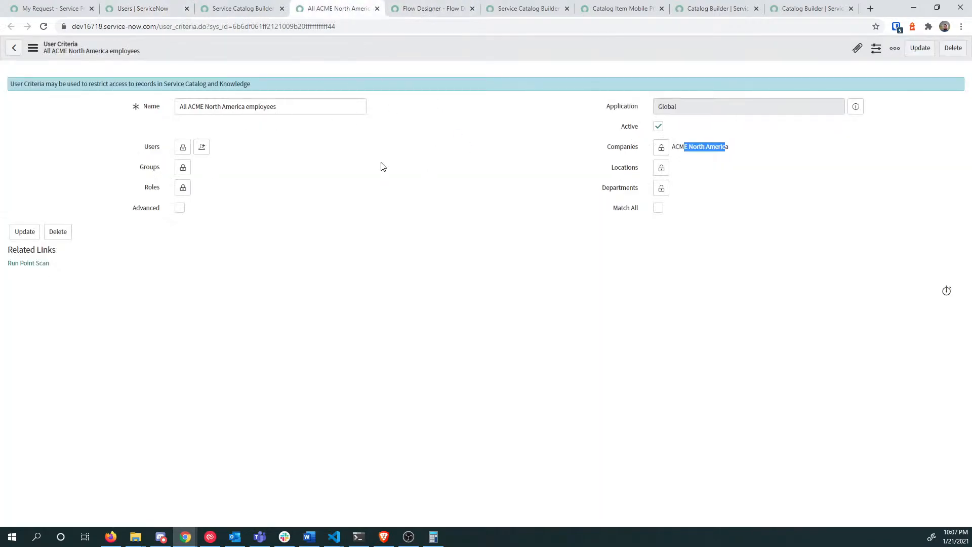
# Step: Reload the All ACME North America employees criteria, check its company, and return to the Users list
pyautogui.rightClick(340, 41)
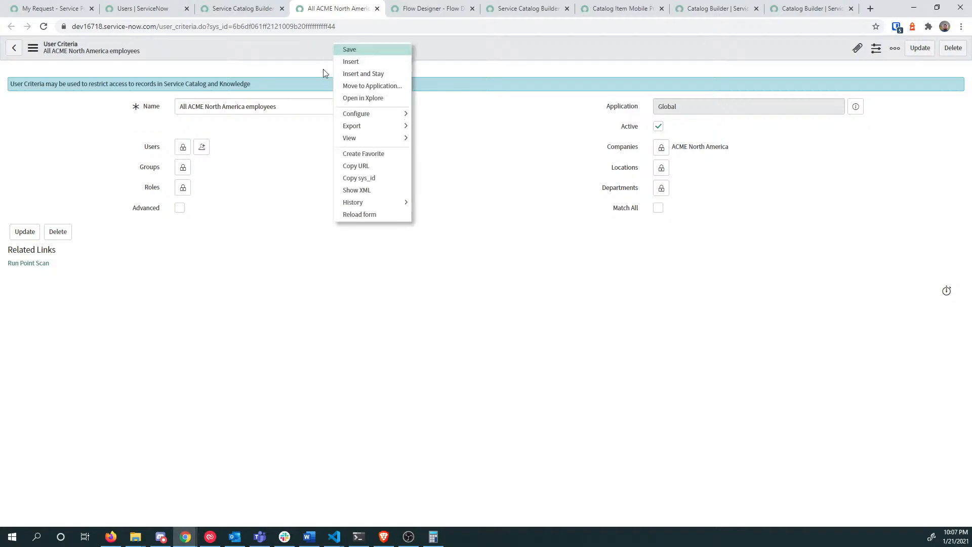
pyautogui.click(366, 217)
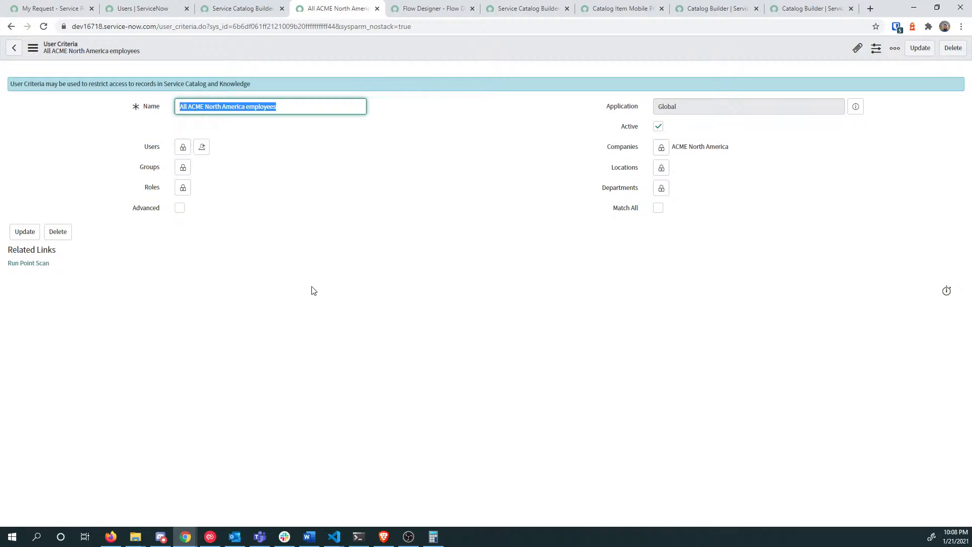
pyautogui.moveTo(679, 149)
pyautogui.mouseDown()
pyautogui.moveTo(723, 150)
pyautogui.moveTo(676, 148)
pyautogui.mouseUp()
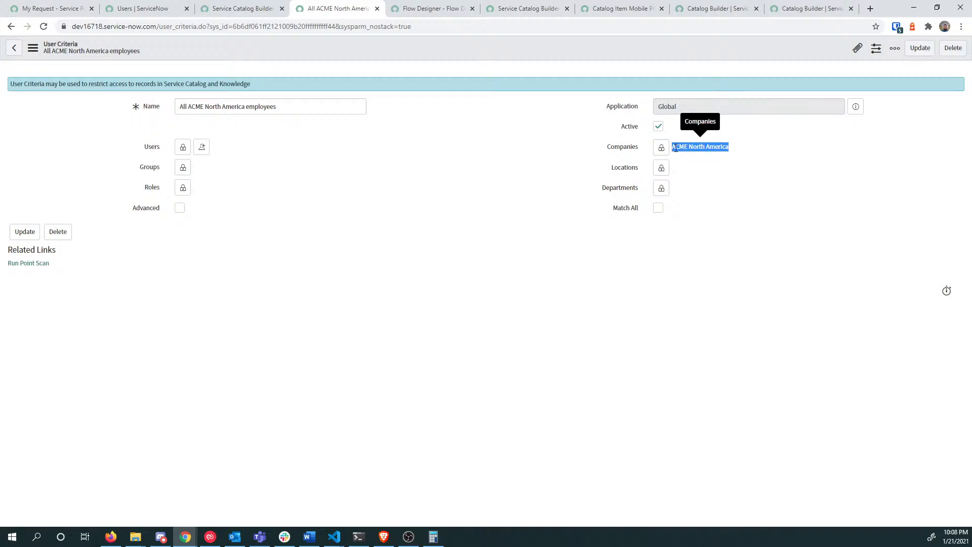
pyautogui.click(138, 8)
pyautogui.click(221, 124)
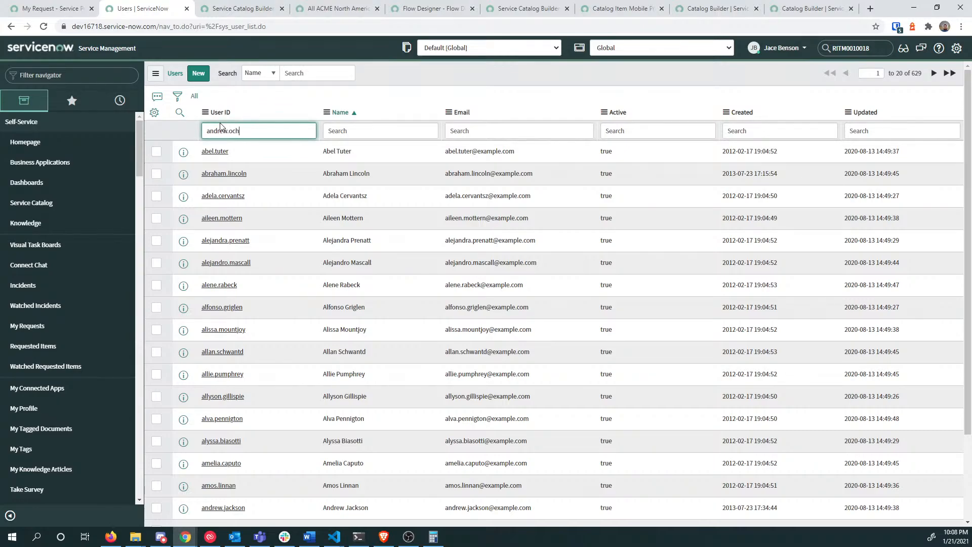
# Step: Filter the Users list by the user's ID, open their record, and search it for company fields
pyautogui.press('Return')
pyautogui.click(218, 152)
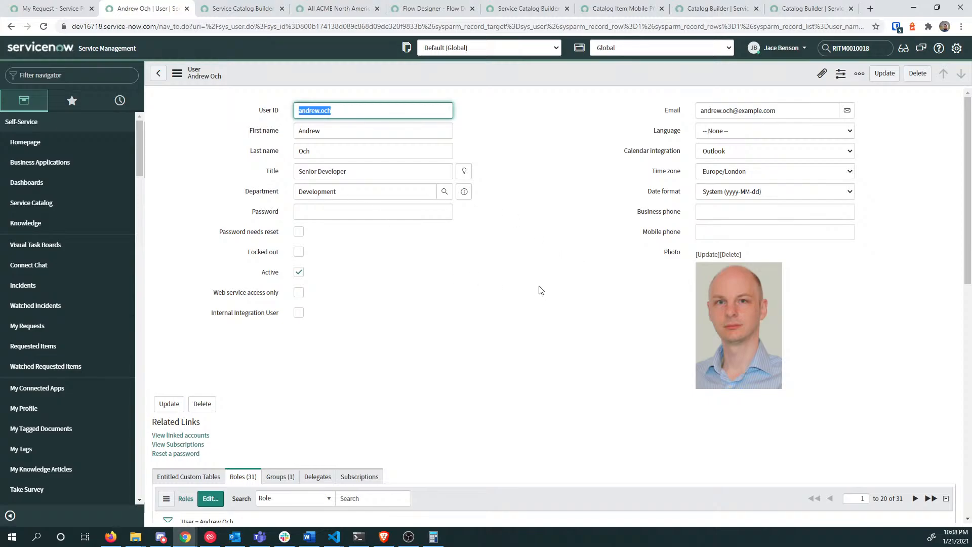
pyautogui.hotkey('ctrl', 'f')
pyautogui.write('compan')
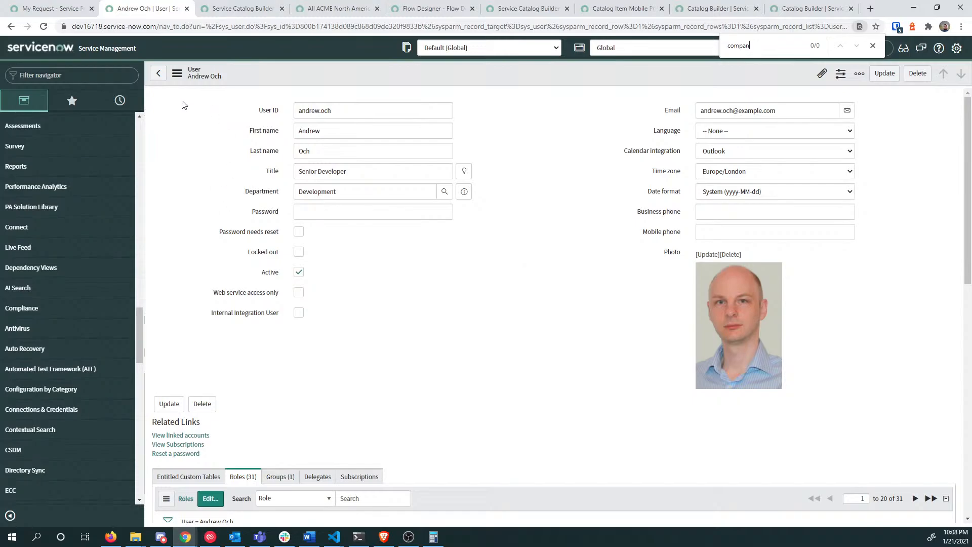
# Step: Switch the user form to the ITIL view, then to the Business card view
pyautogui.click(190, 73)
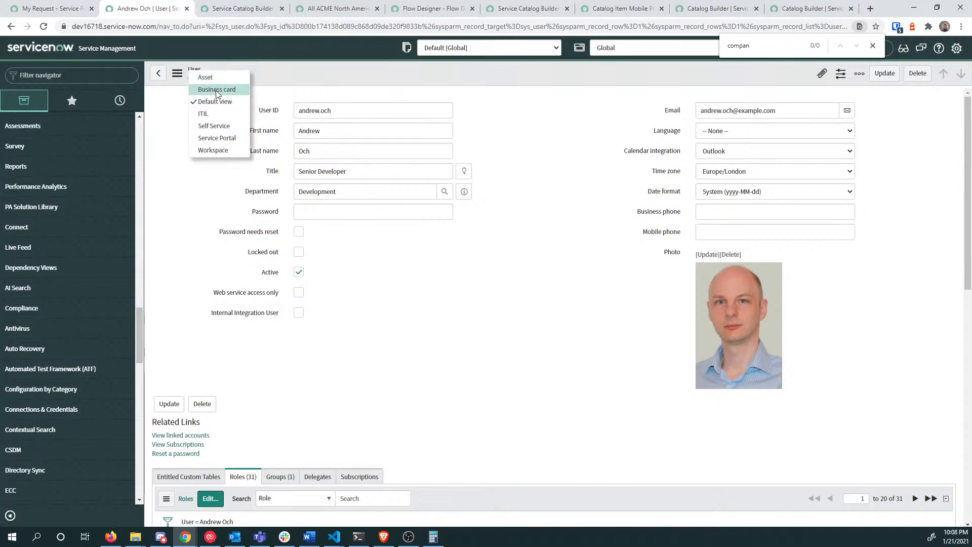
pyautogui.click(237, 114)
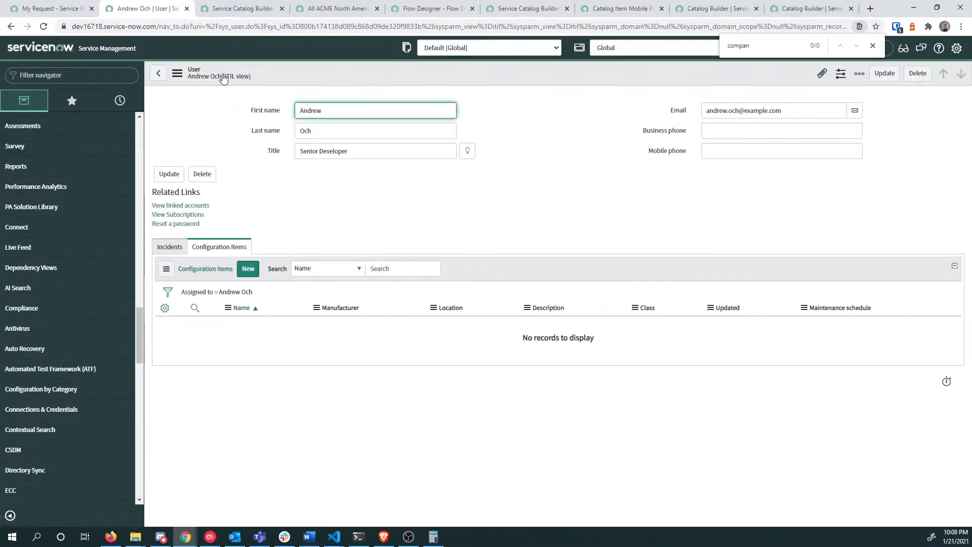
pyautogui.click(224, 77)
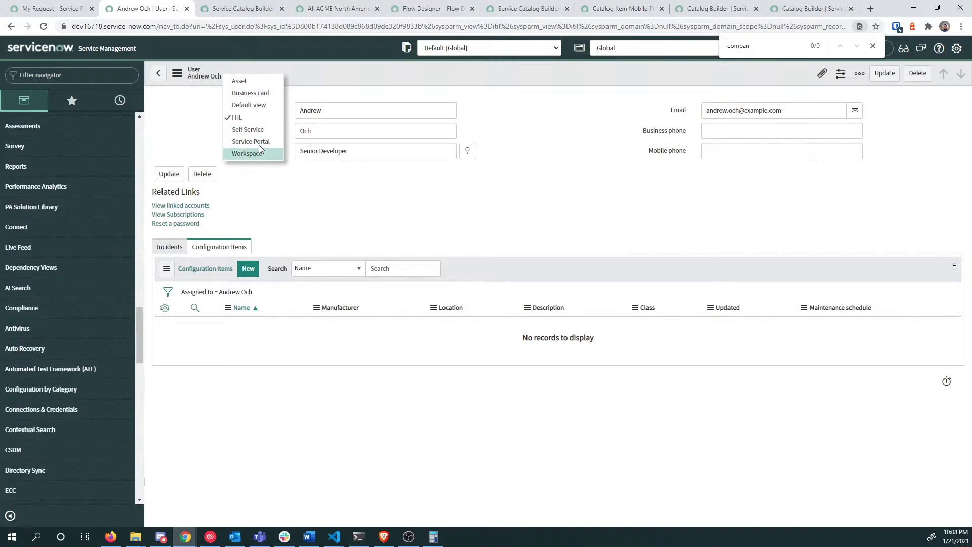
pyautogui.click(260, 93)
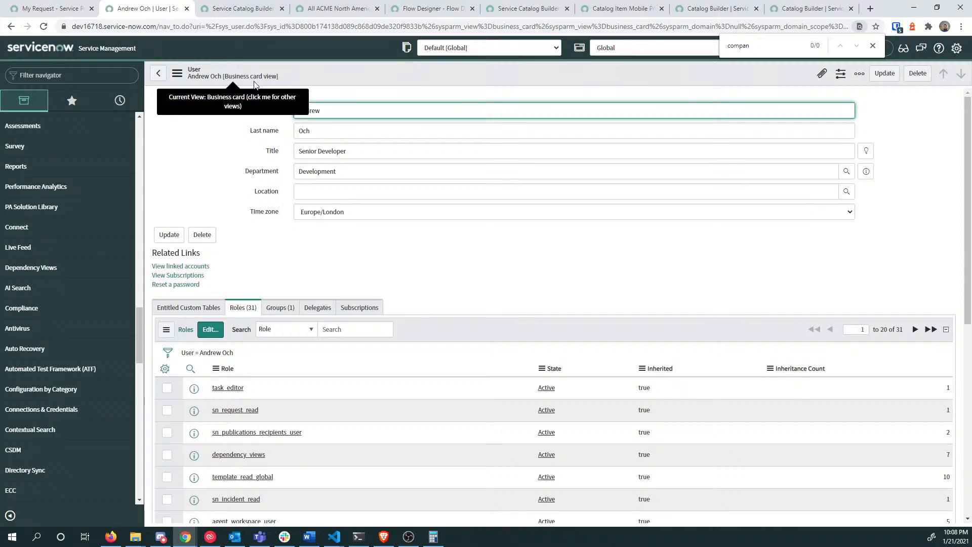
# Step: Go back to the All ACME North America employees criteria record
pyautogui.click(54, 9)
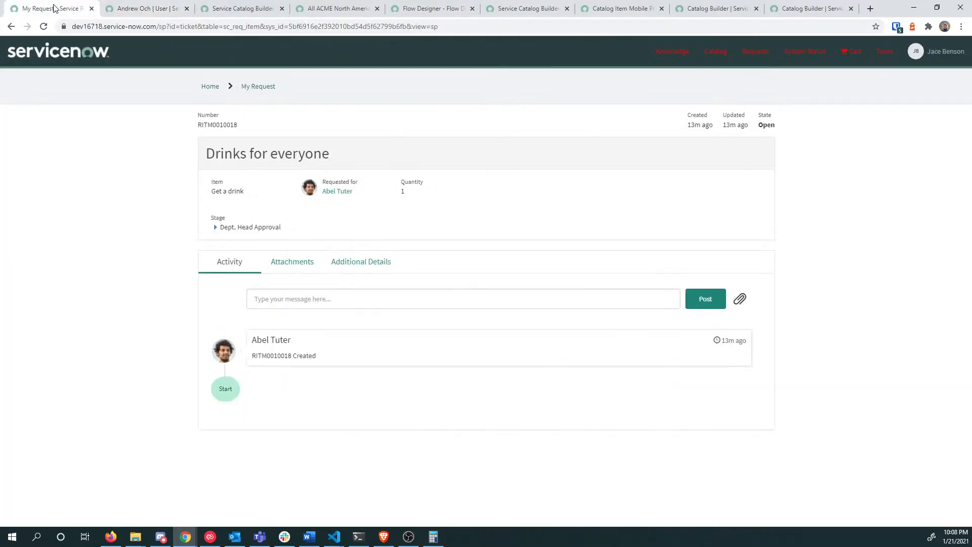
pyautogui.click(242, 9)
pyautogui.click(316, 14)
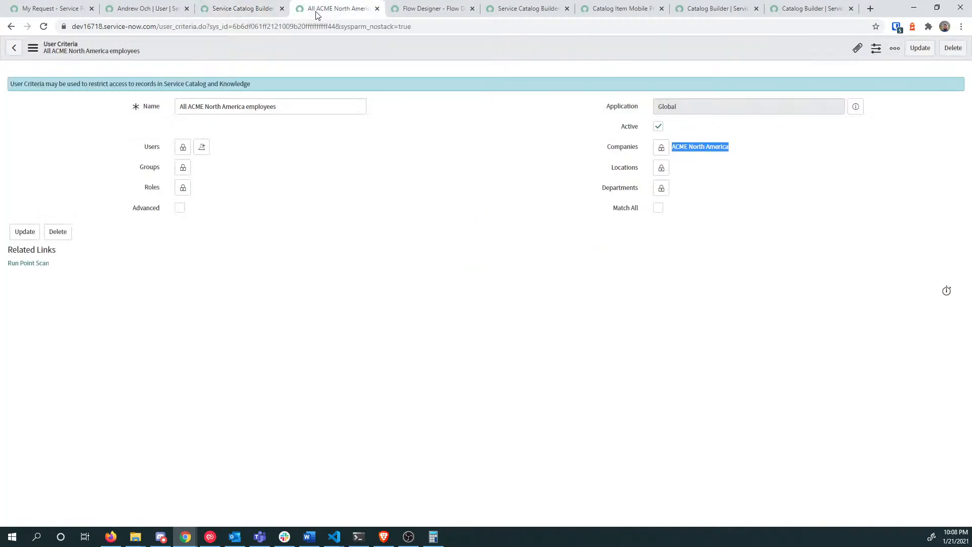
# Step: Add the developer user to the criteria's Users list, save the record, and return to Catalog Builder
pyautogui.click(183, 148)
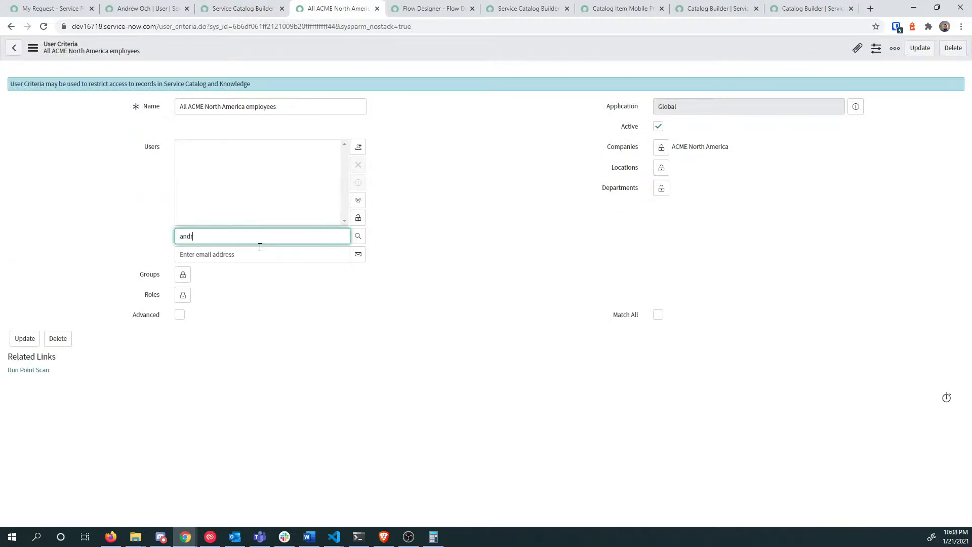
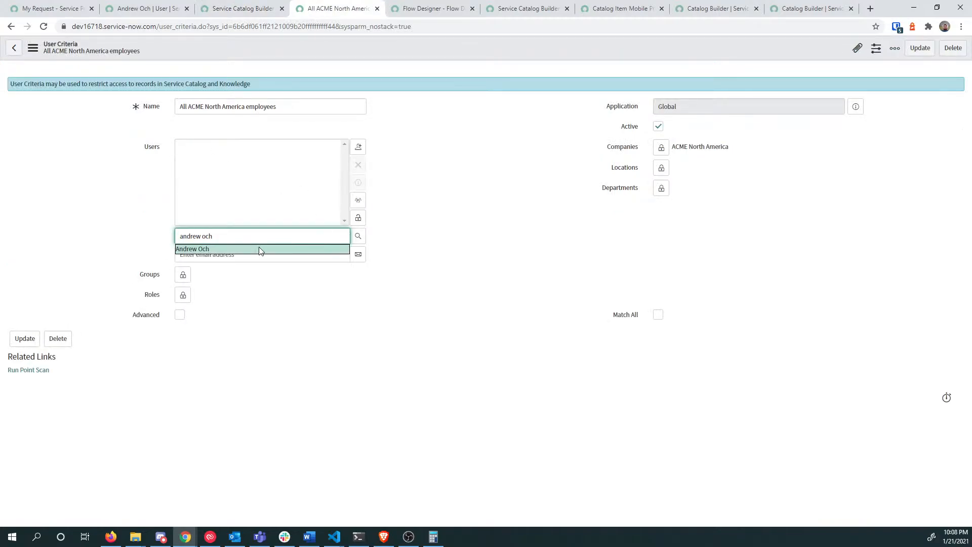
pyautogui.click(259, 248)
pyautogui.click(358, 219)
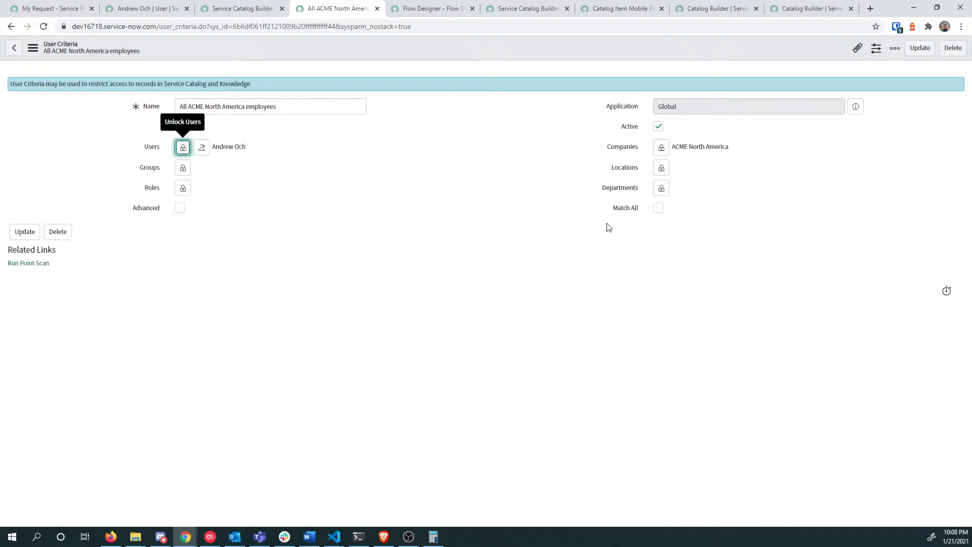
pyautogui.rightClick(460, 45)
pyautogui.click(482, 52)
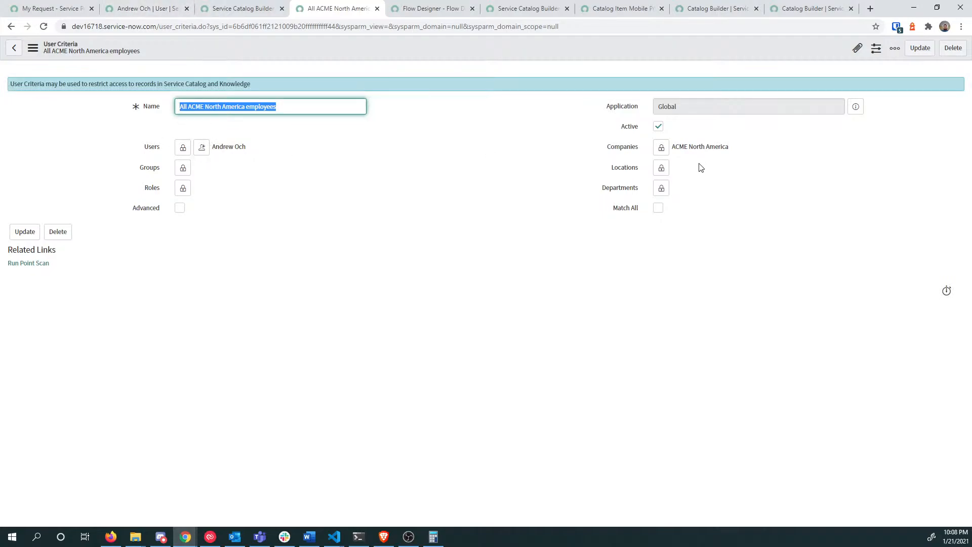
pyautogui.click(238, 9)
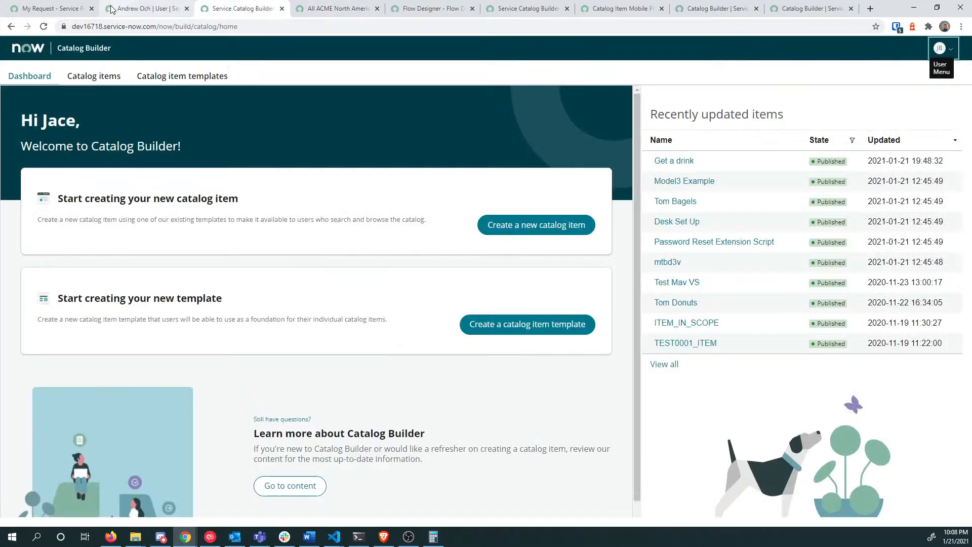
# Step: Impersonate the first recently impersonated user and start a 'catalog b' module search
pyautogui.click(146, 11)
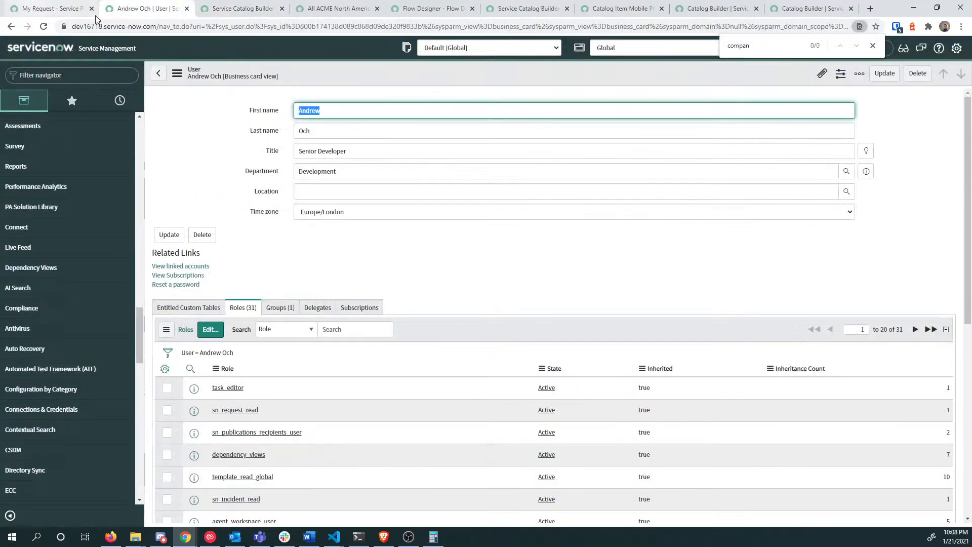
pyautogui.click(872, 46)
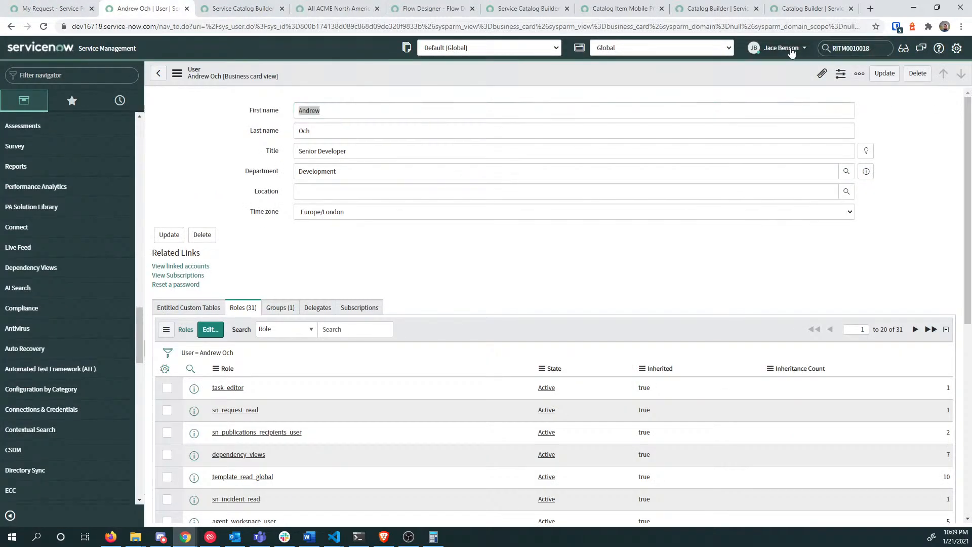
pyautogui.click(788, 48)
pyautogui.click(775, 78)
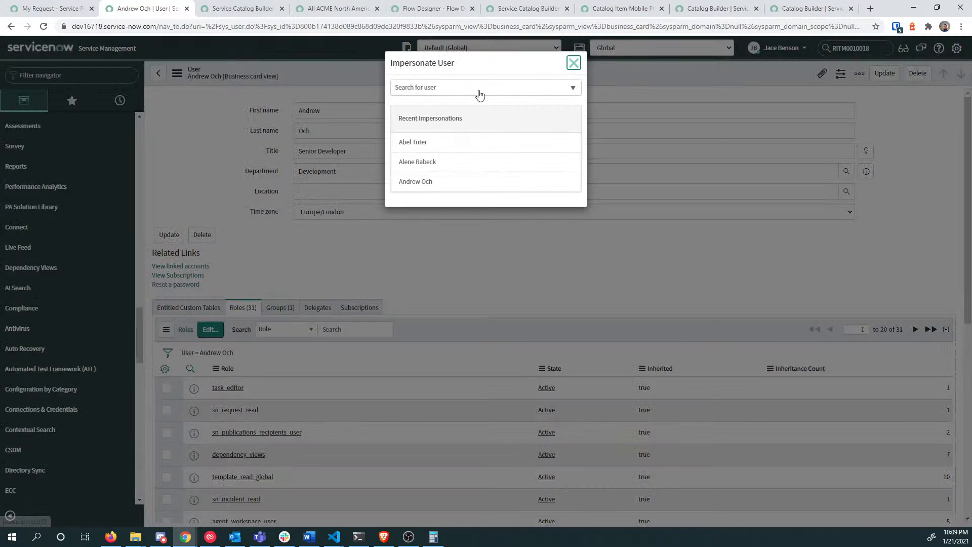
pyautogui.click(445, 150)
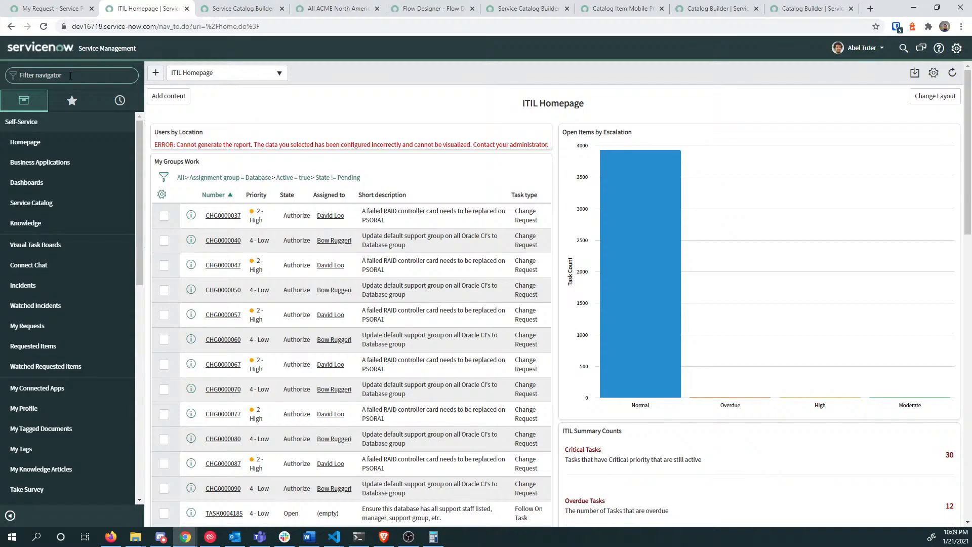
pyautogui.write('catalog b')
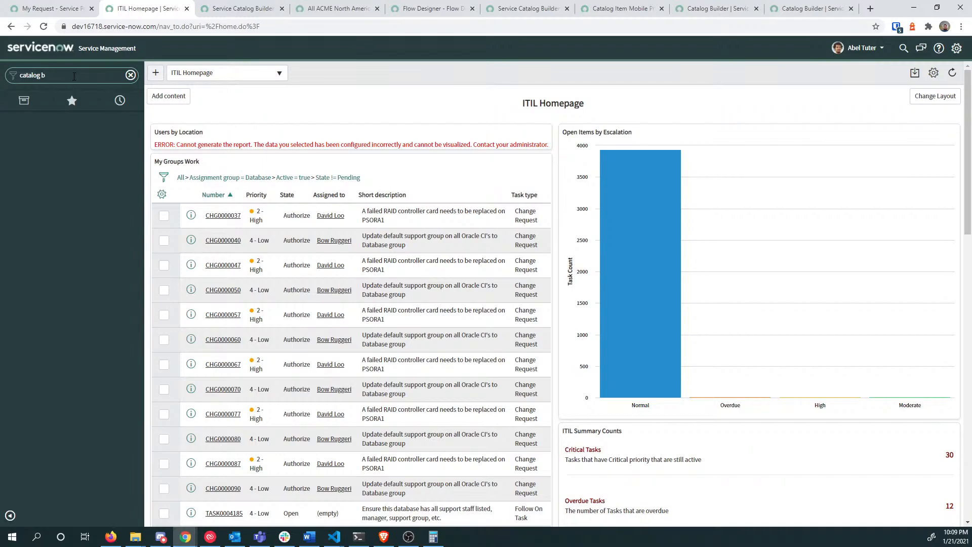
# Step: End the impersonation to return as the admin
pyautogui.hotkey('ctrl', 'a')
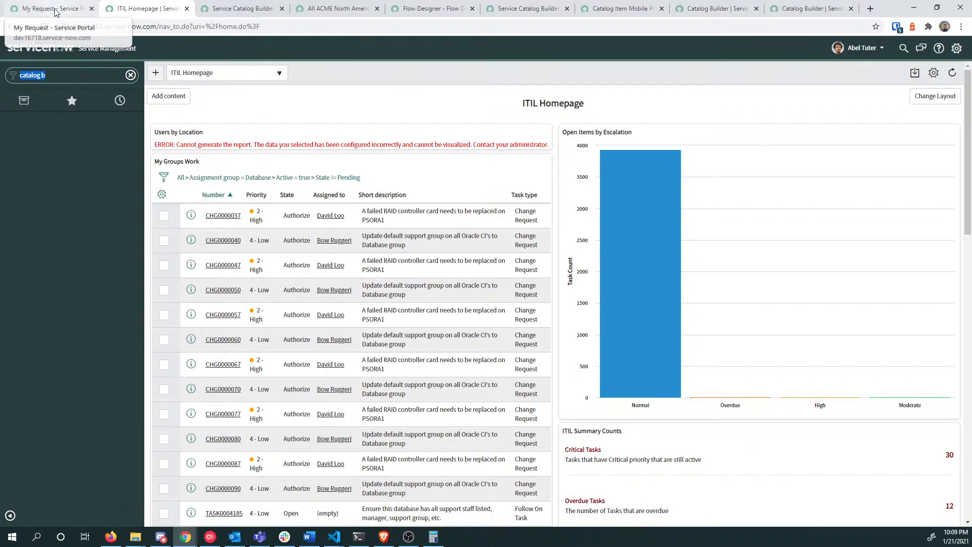
pyautogui.click(861, 48)
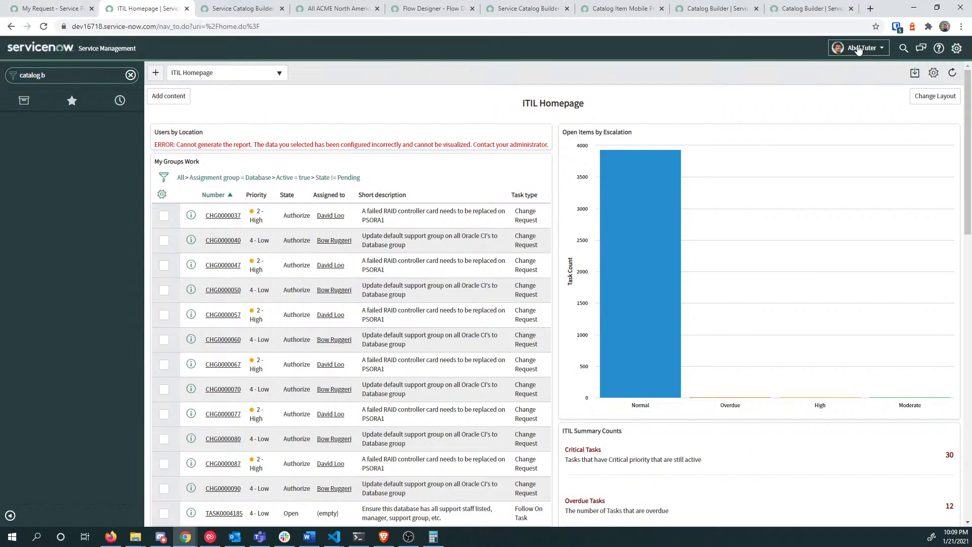
pyautogui.click(843, 79)
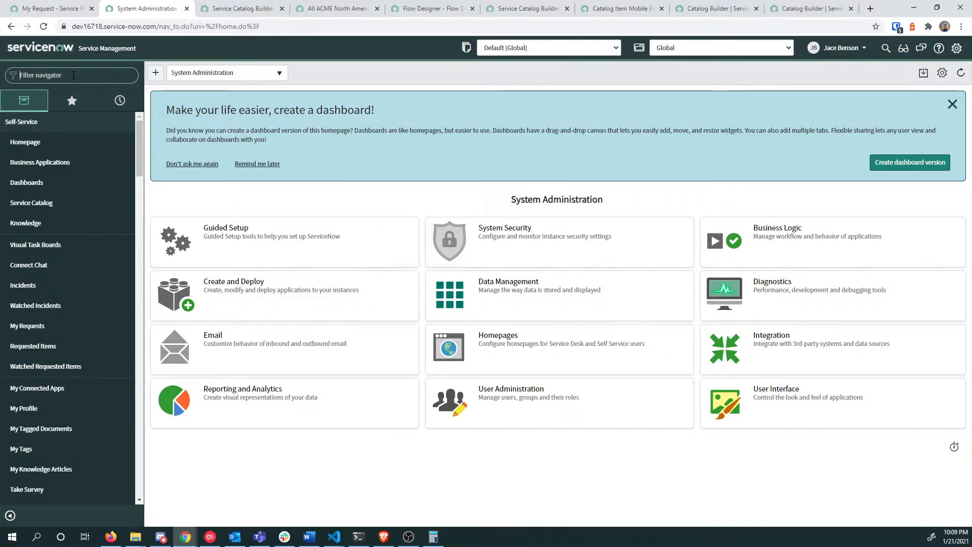
# Step: Filter the navigator for 'catalog b', open Catalog Builder, then return to the System Administration homepage
pyautogui.write('andr')
pyautogui.hotkey('ctrl', 'a')
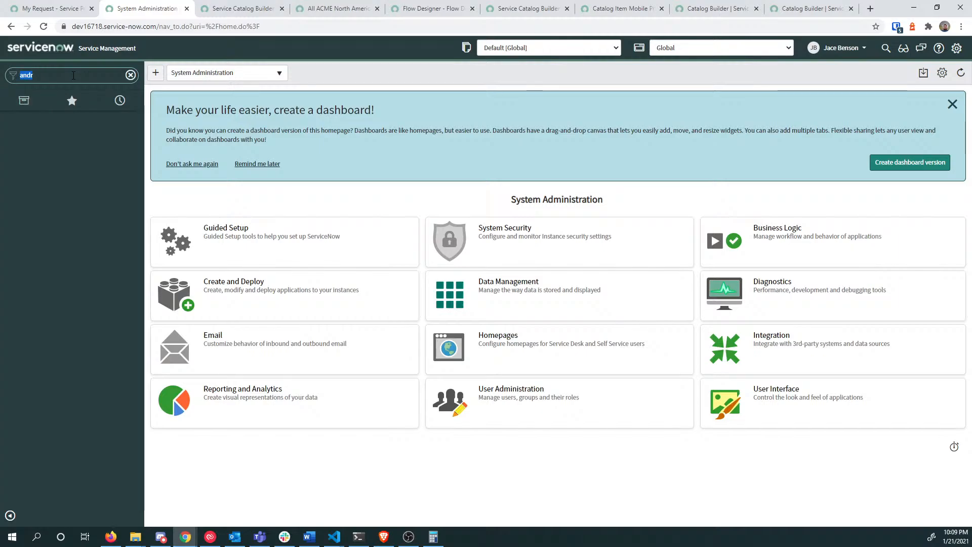
pyautogui.write('catalog')
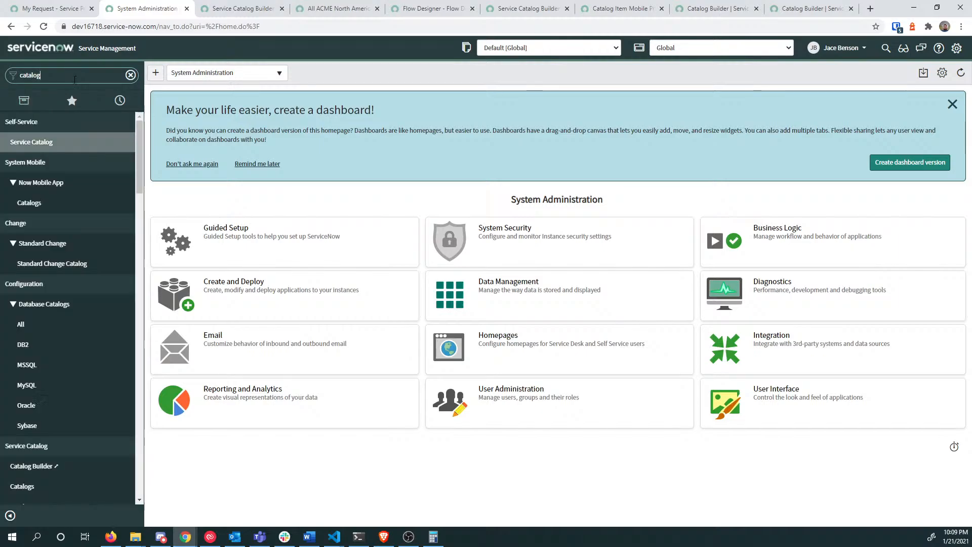
pyautogui.write(' b')
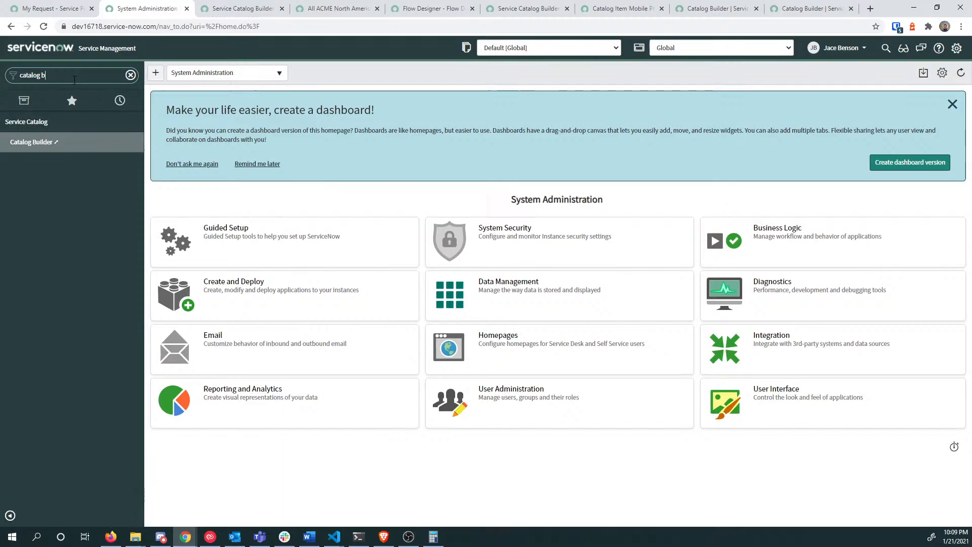
pyautogui.click(68, 143)
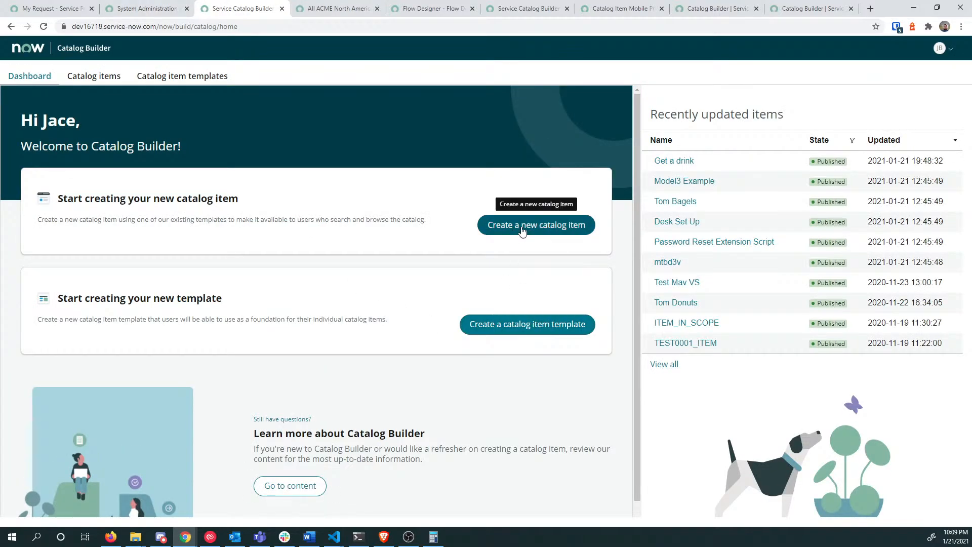
pyautogui.click(147, 8)
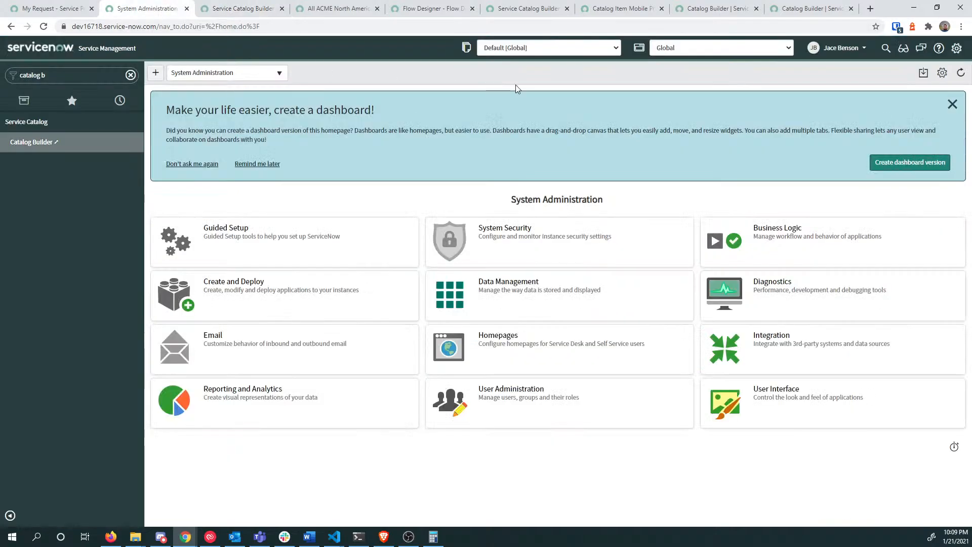
pyautogui.click(838, 47)
# Step: Impersonate the third recently impersonated user and open Catalog Builder from the navigator
pyautogui.click(831, 76)
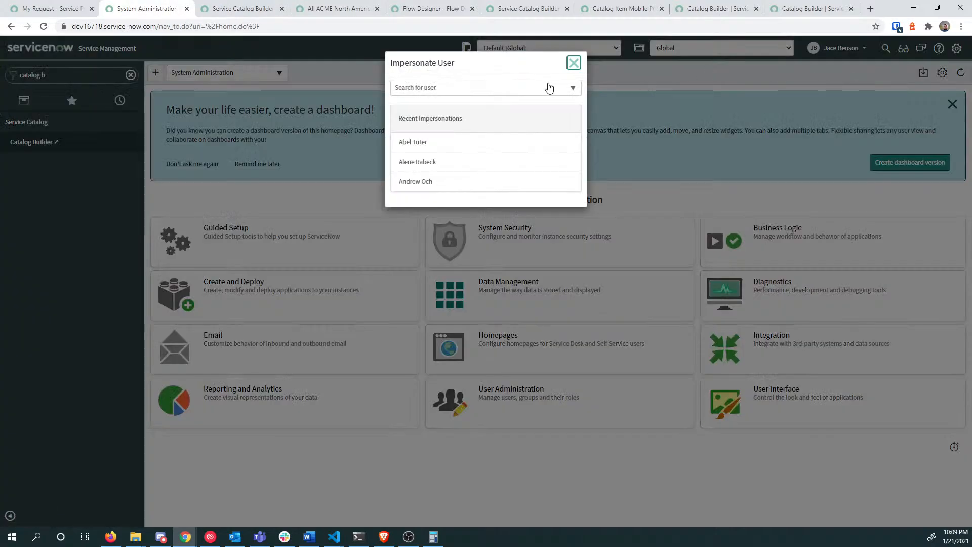
pyautogui.click(443, 188)
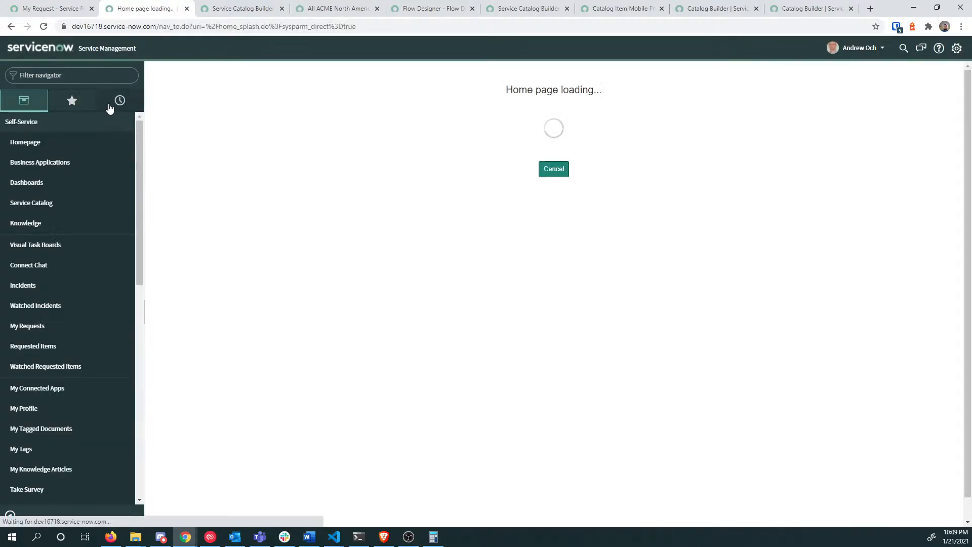
pyautogui.click(58, 75)
pyautogui.write('cata')
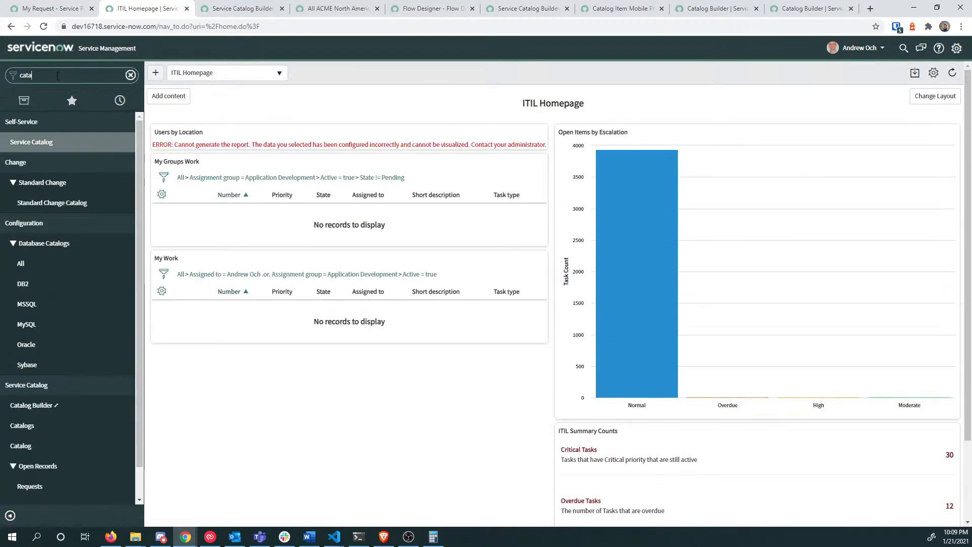
pyautogui.write('log bu')
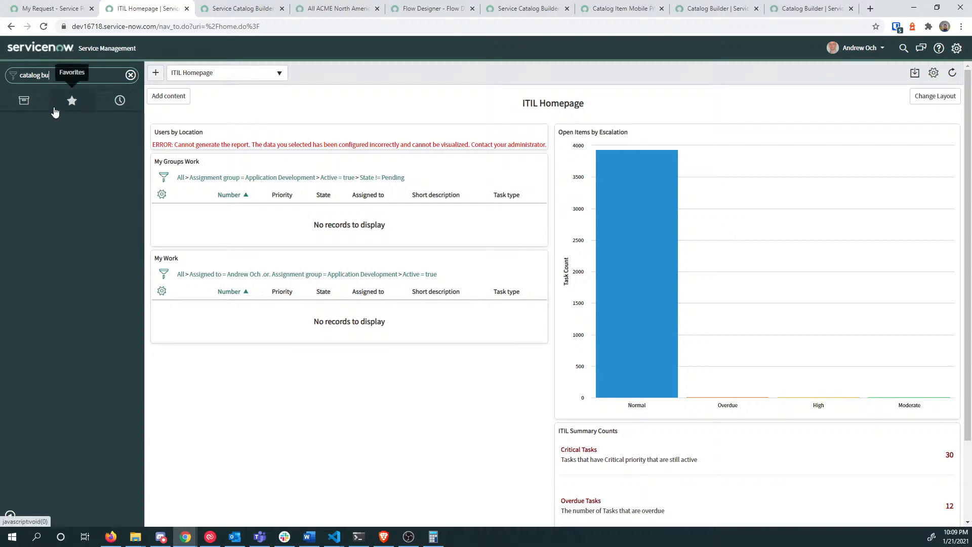
pyautogui.click(62, 144)
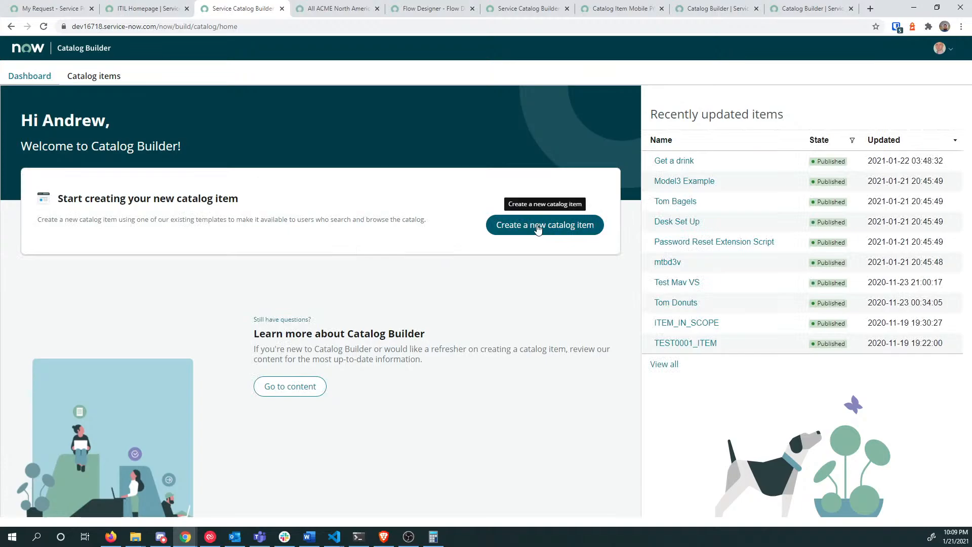
# Step: Start a new catalog item, preview the Office Items template, and use it
pyautogui.click(538, 230)
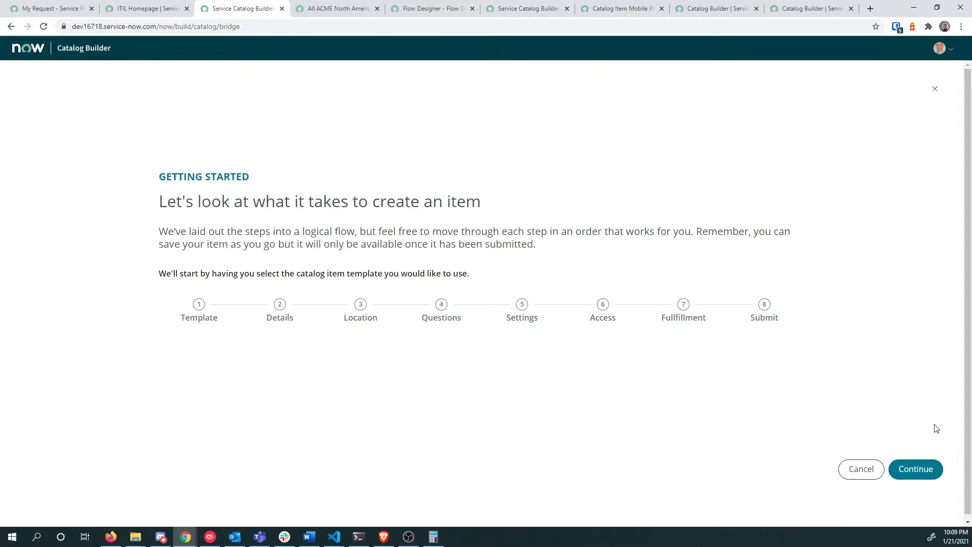
pyautogui.click(917, 467)
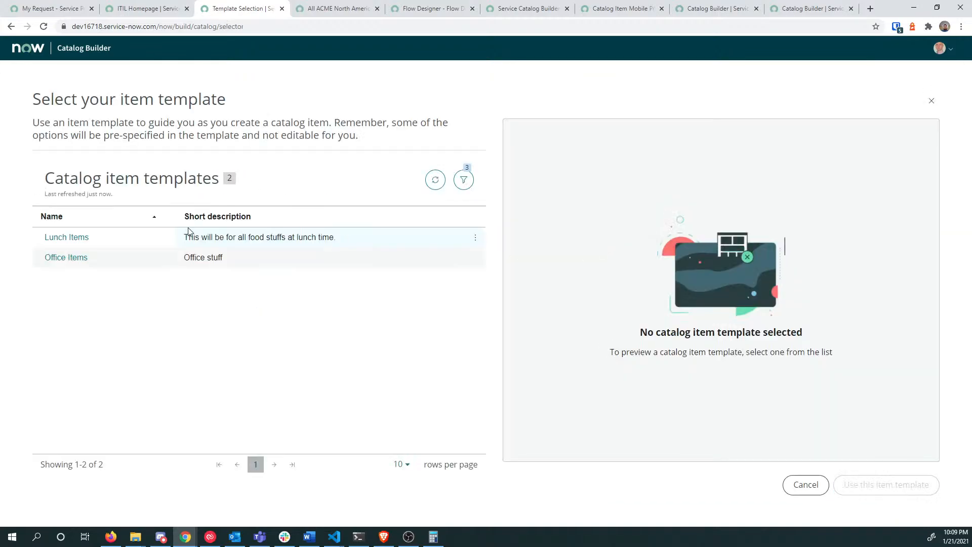
pyautogui.click(85, 262)
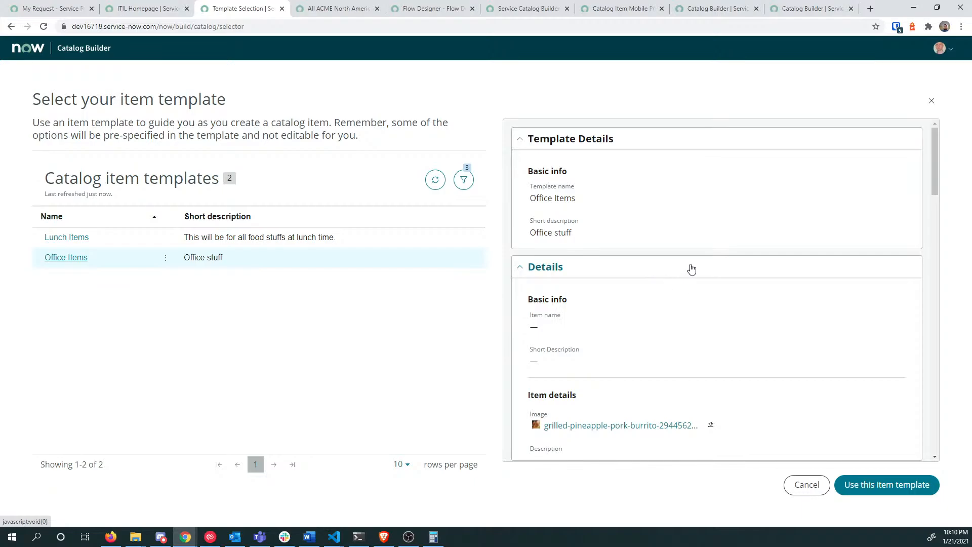
pyautogui.scroll(-4, 776, 349)
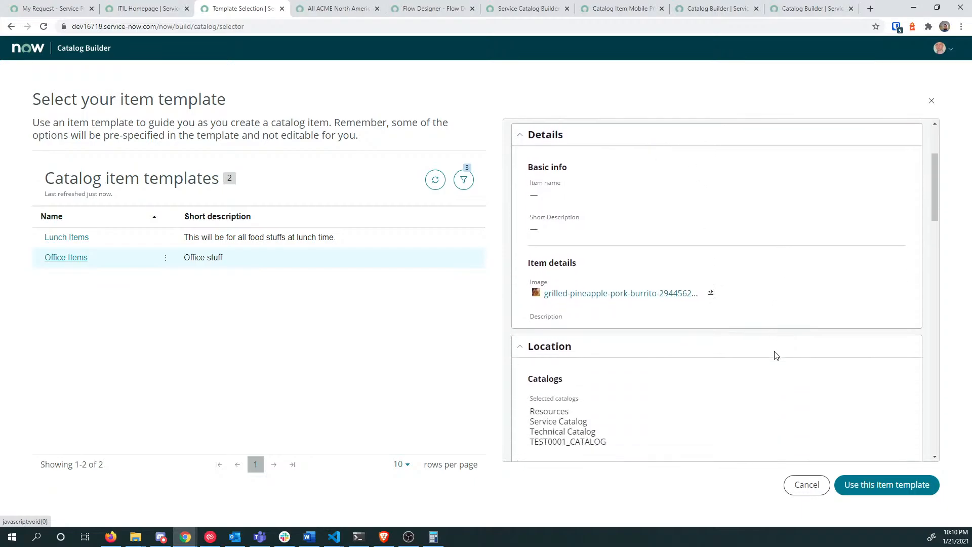
pyautogui.scroll(-8, 776, 355)
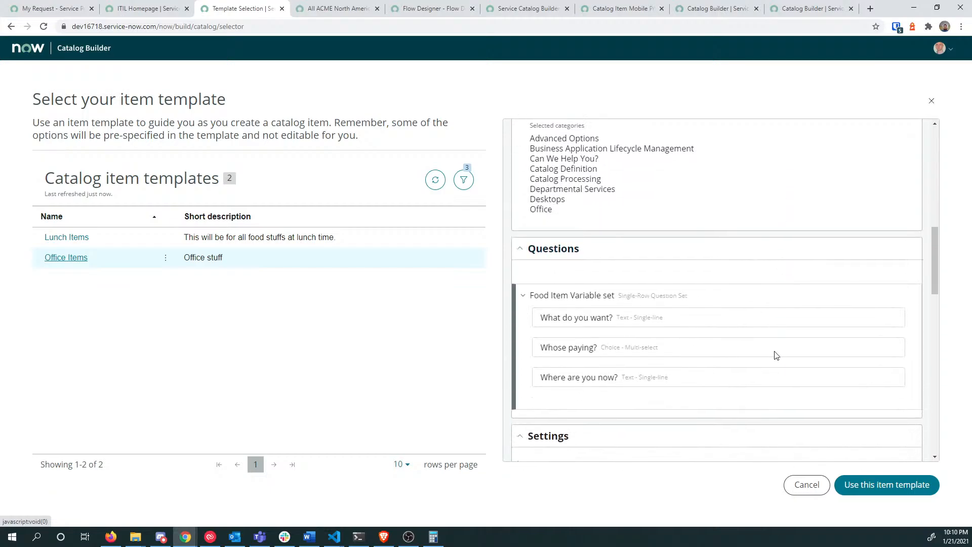
pyautogui.scroll(-2, 744, 349)
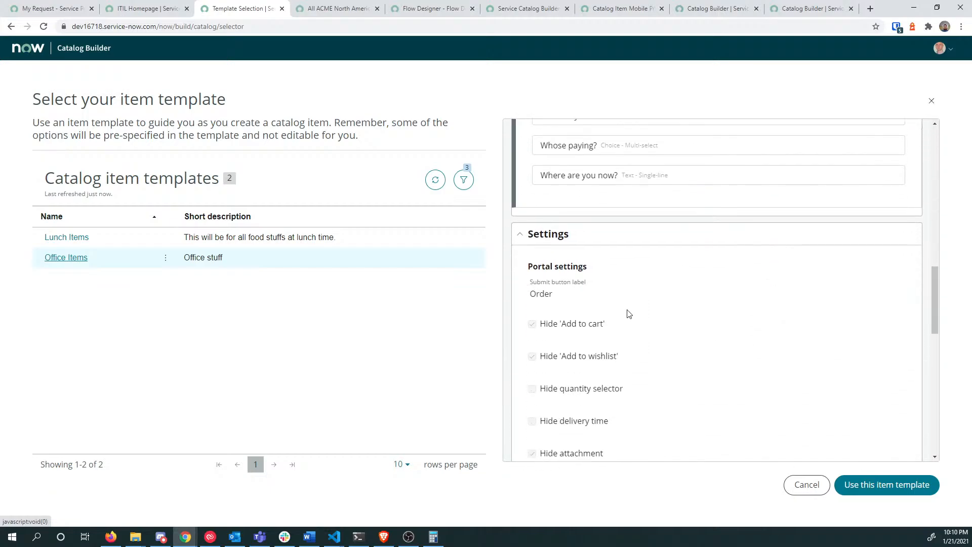
pyautogui.scroll(-1, 641, 303)
pyautogui.scroll(-12, 650, 293)
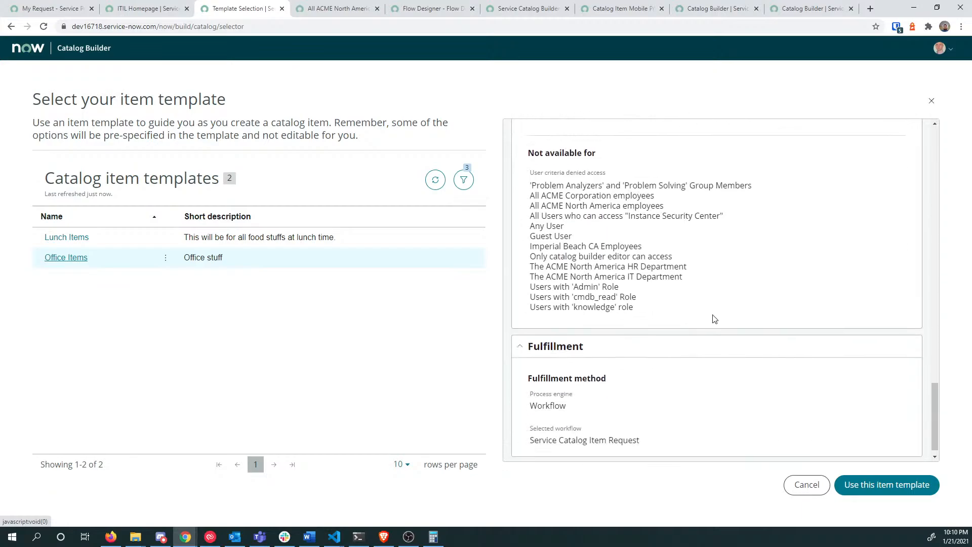
pyautogui.click(901, 489)
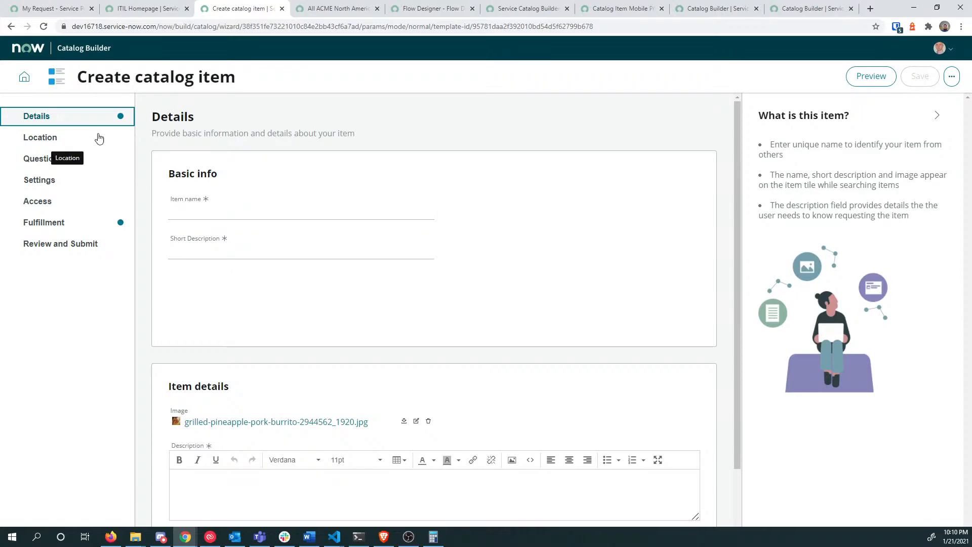
# Step: Name the item 'Paper get some paper here' with short description 'Paper'
pyautogui.click(256, 210)
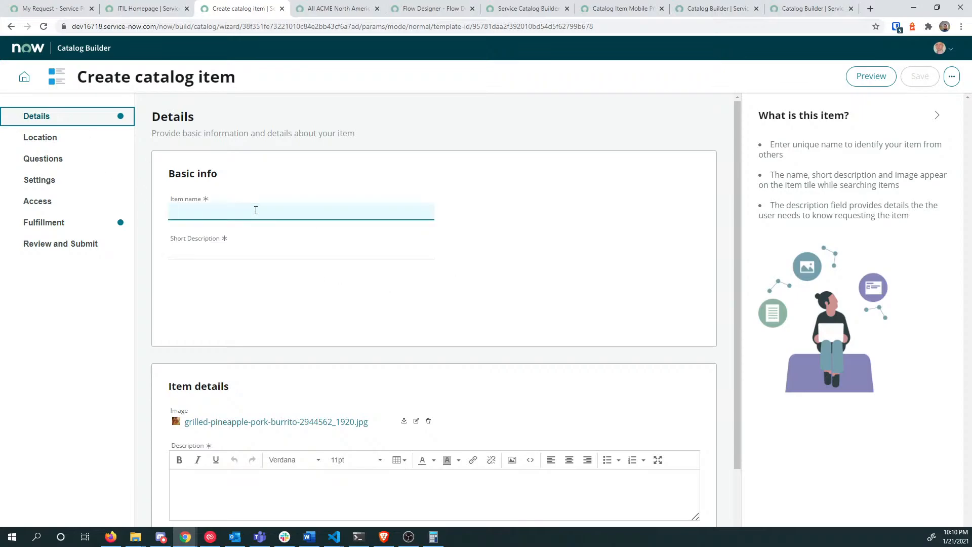
pyautogui.write('Paper get some paper here')
pyautogui.press('Tab')
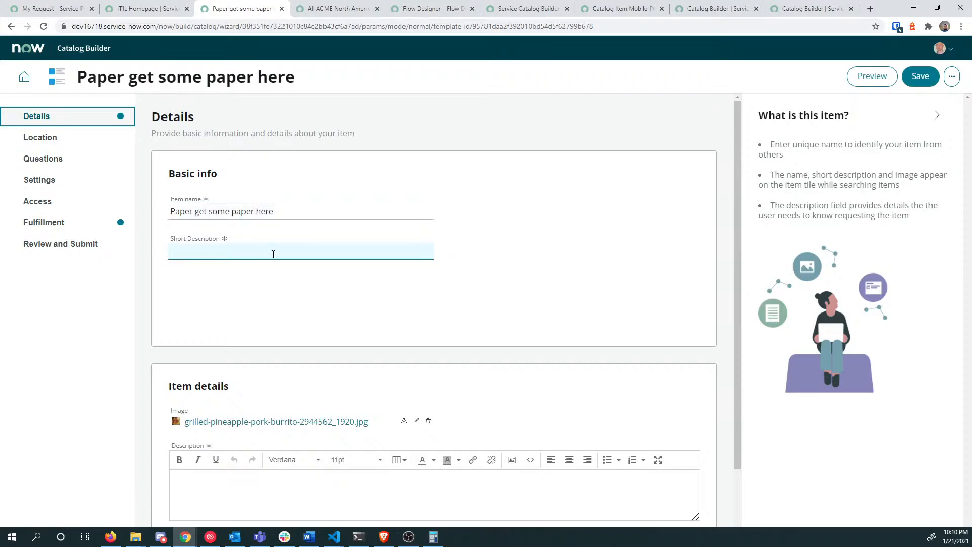
pyautogui.write('asdf')
pyautogui.hotkey('ctrl', 'a')
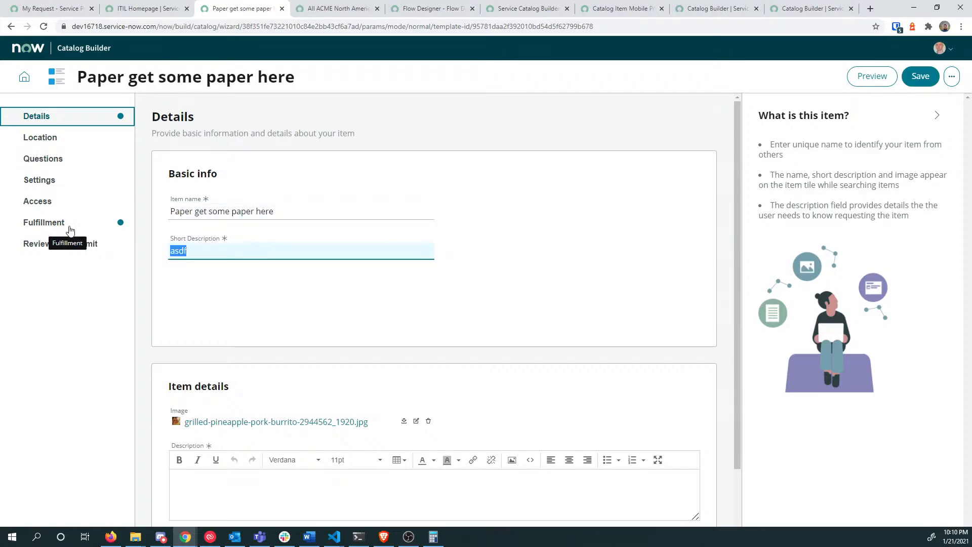
pyautogui.write('Paper')
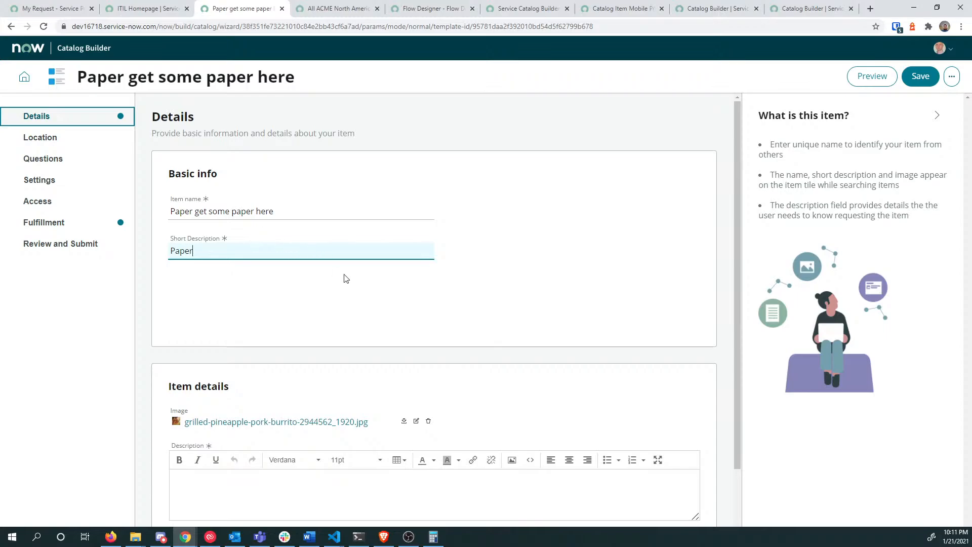
# Step: Replace the draft description with 'We have lots of paper'
pyautogui.scroll(-1, 373, 292)
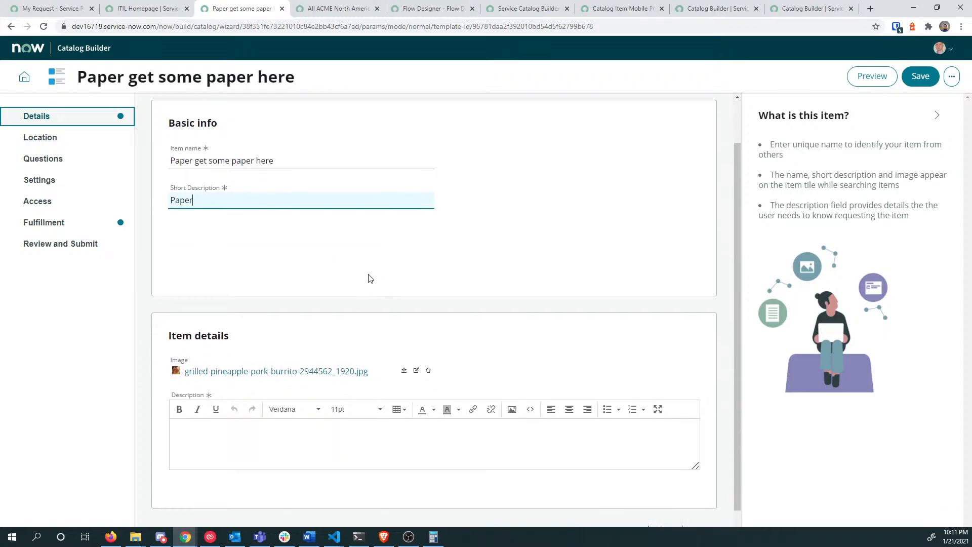
pyautogui.scroll(-1, 376, 272)
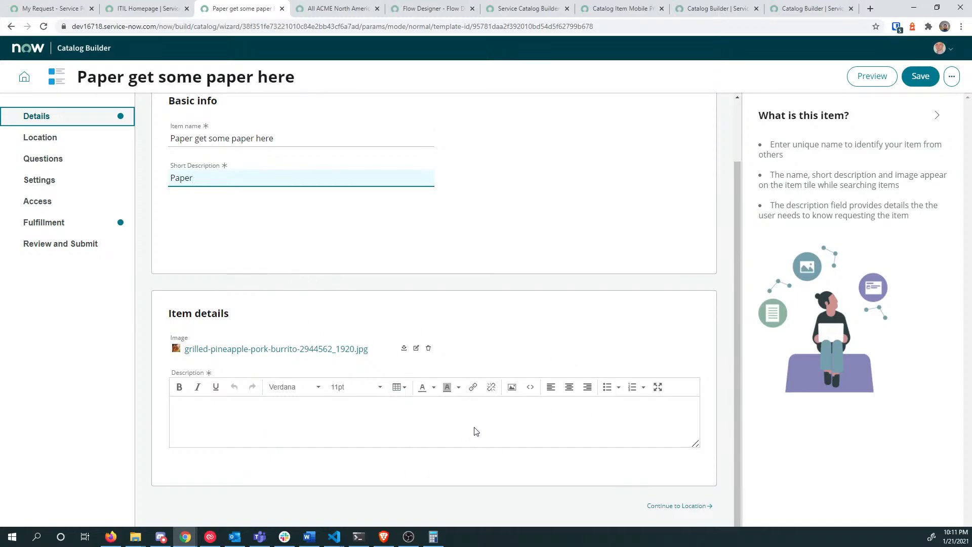
pyautogui.click(354, 426)
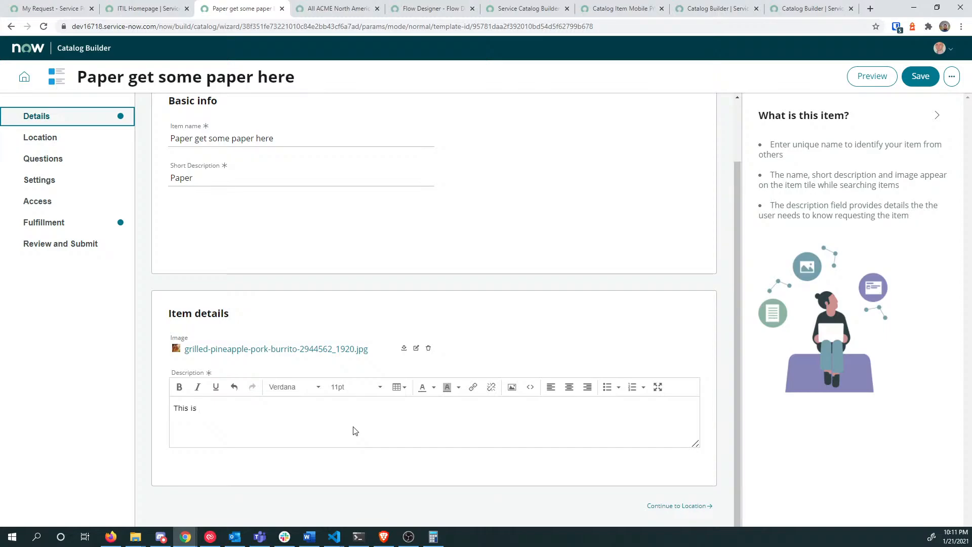
pyautogui.hotkey('ctrl', 'a')
pyautogui.write('We')
pyautogui.scroll(3, 353, 431)
pyautogui.scroll(-3, 553, 310)
# Step: Open the Paper item's Location step and review its four locked catalogs and eight categories
pyautogui.click(69, 142)
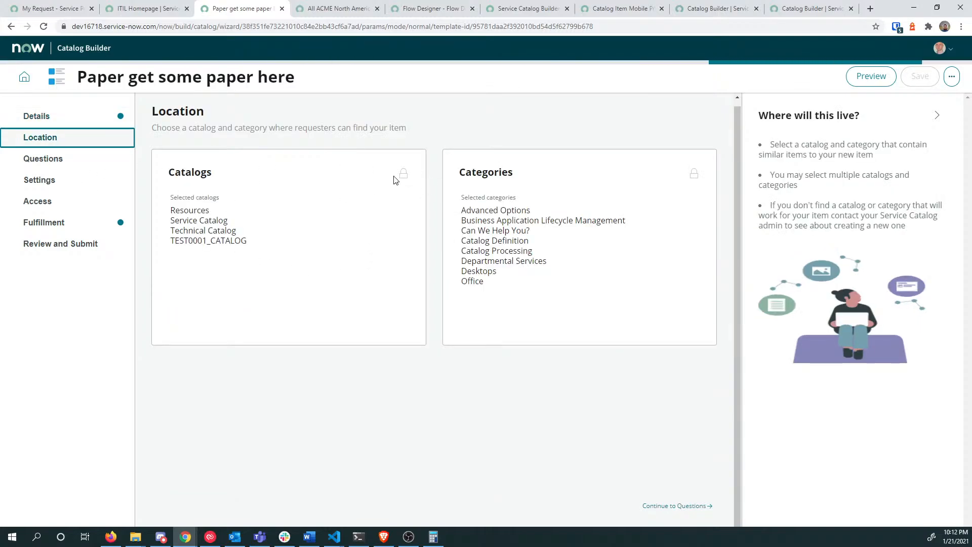
pyautogui.doubleClick(183, 211)
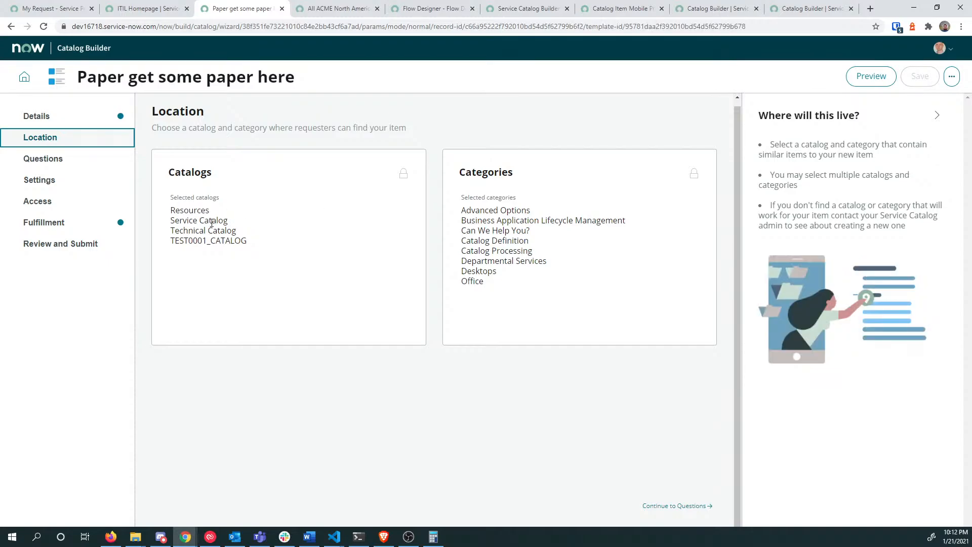
pyautogui.tripleClick(403, 179)
pyautogui.tripleClick(404, 179)
pyautogui.moveTo(205, 221); pyautogui.dragTo(210, 241)
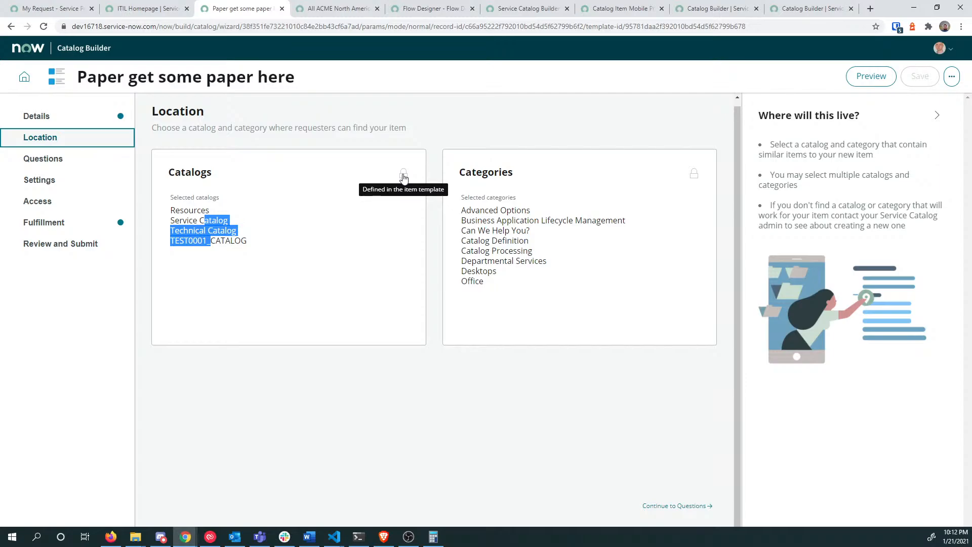
pyautogui.click(693, 176)
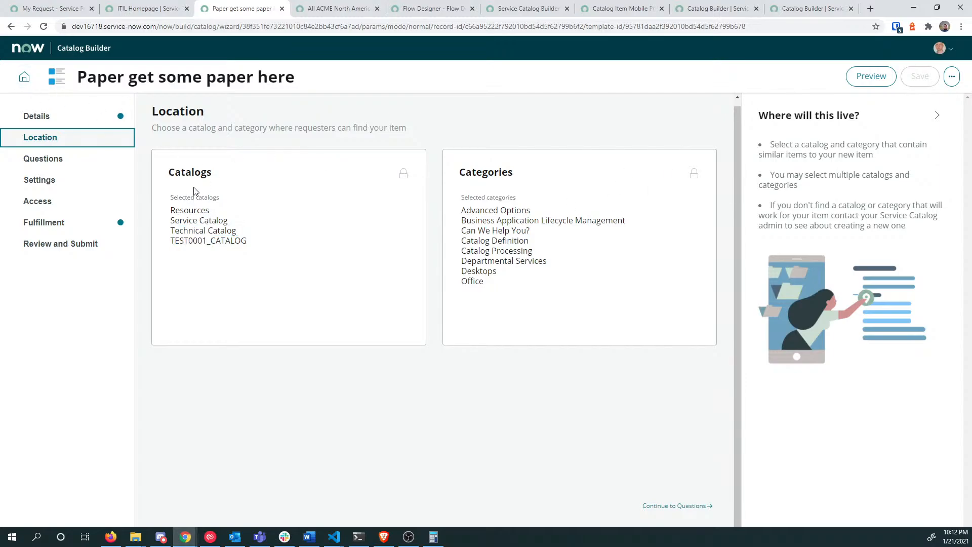
pyautogui.moveTo(189, 212)
pyautogui.mouseDown()
pyautogui.moveTo(232, 230)
pyautogui.moveTo(185, 217)
pyautogui.moveTo(203, 219)
pyautogui.mouseUp()
pyautogui.click(235, 227)
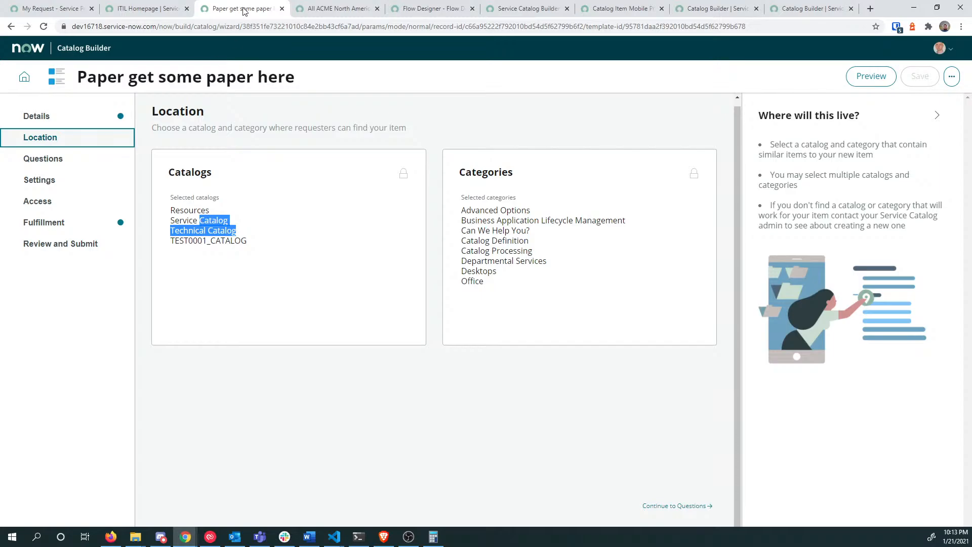
# Step: Open the ServiceNow instance in a new private browser window
pyautogui.hotkey('ctrl', 'shift', 'n')
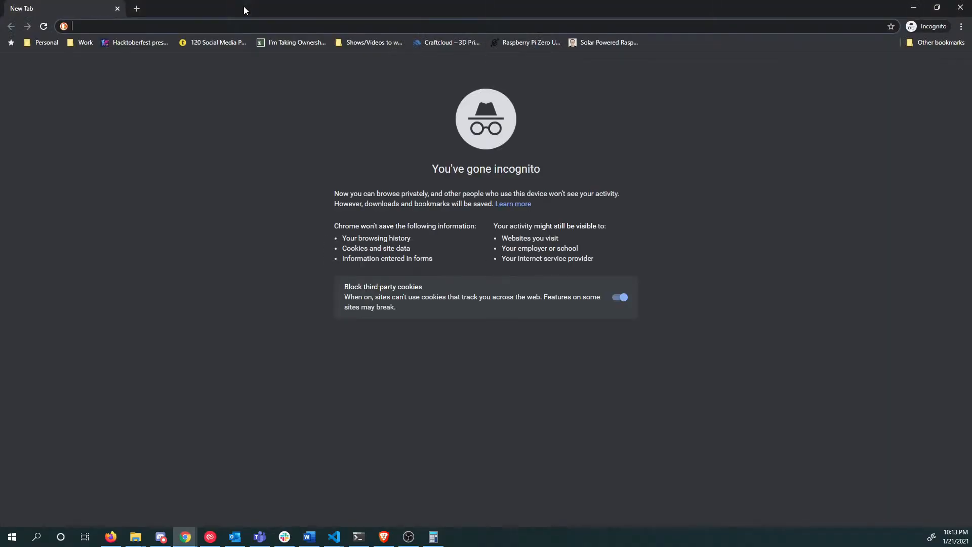
pyautogui.write('dev.jace.pro')
pyautogui.press('Return')
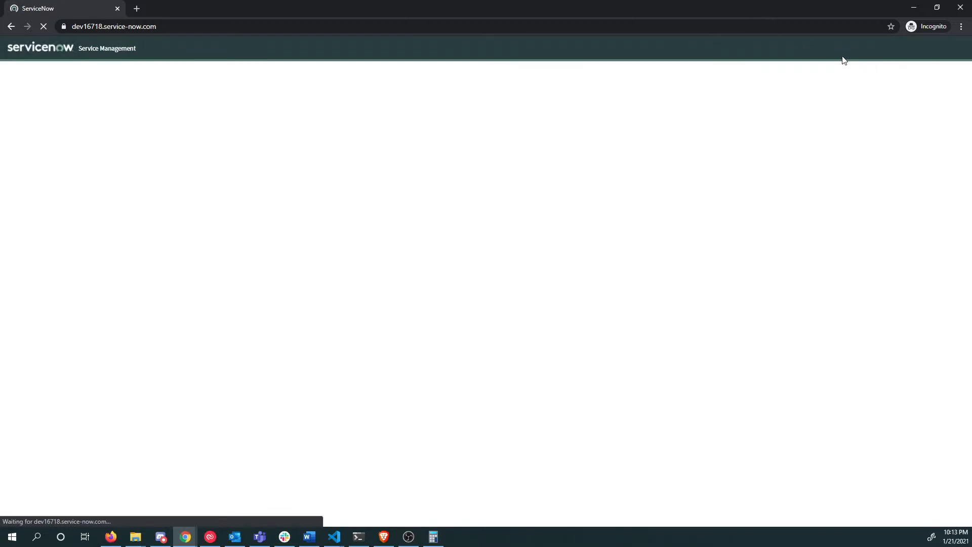
pyautogui.moveTo(840, 3); pyautogui.dragTo(778, 64)
pyautogui.click(895, 28)
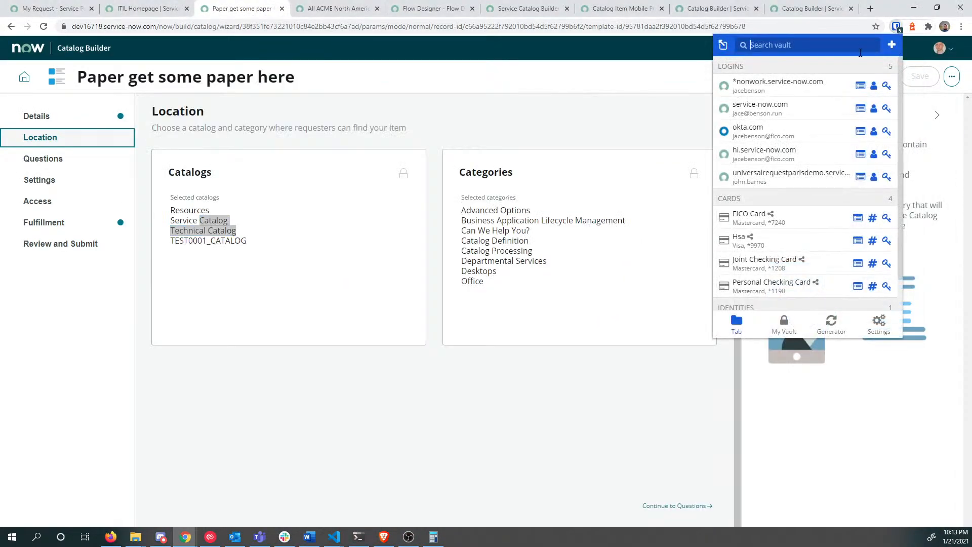
# Step: Log in to the instance with the account's user name and copied password
pyautogui.click(886, 86)
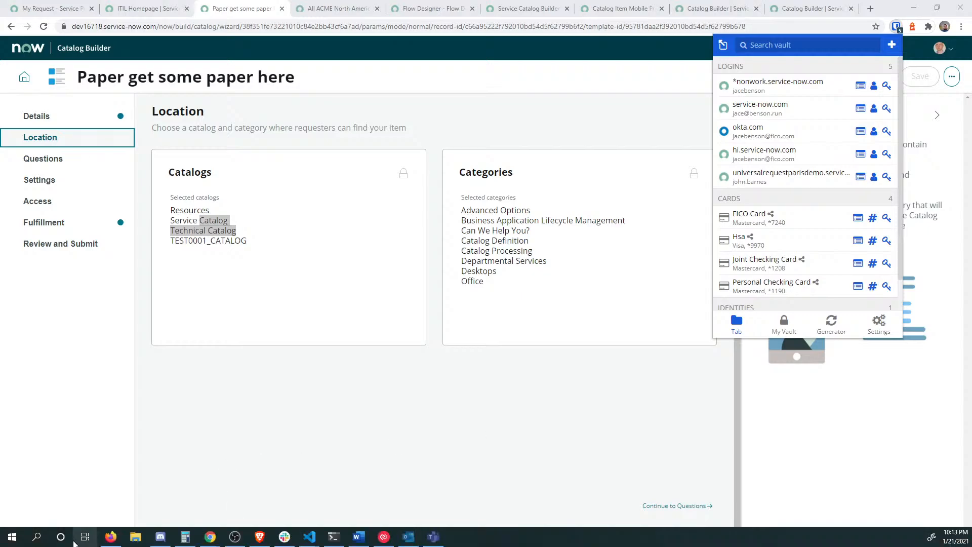
pyautogui.moveTo(217, 538)
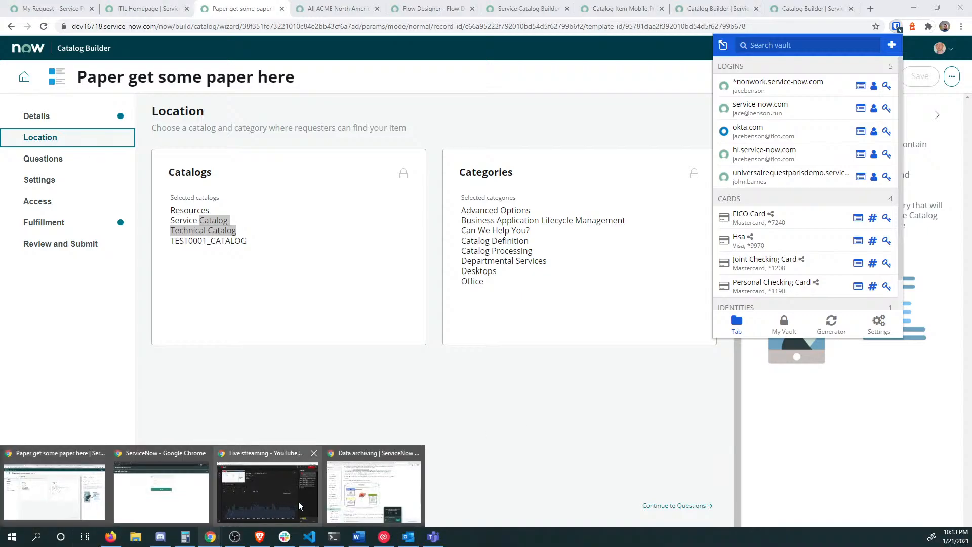
pyautogui.click(161, 497)
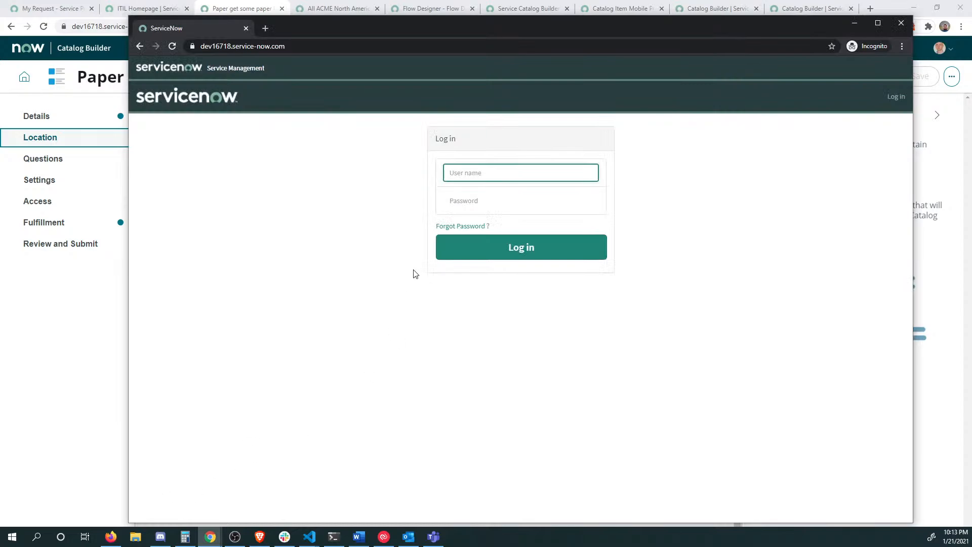
pyautogui.click(492, 197)
pyautogui.hotkey('ctrl', 'v')
pyautogui.click(498, 176)
pyautogui.write('jaceb')
pyautogui.press('Return')
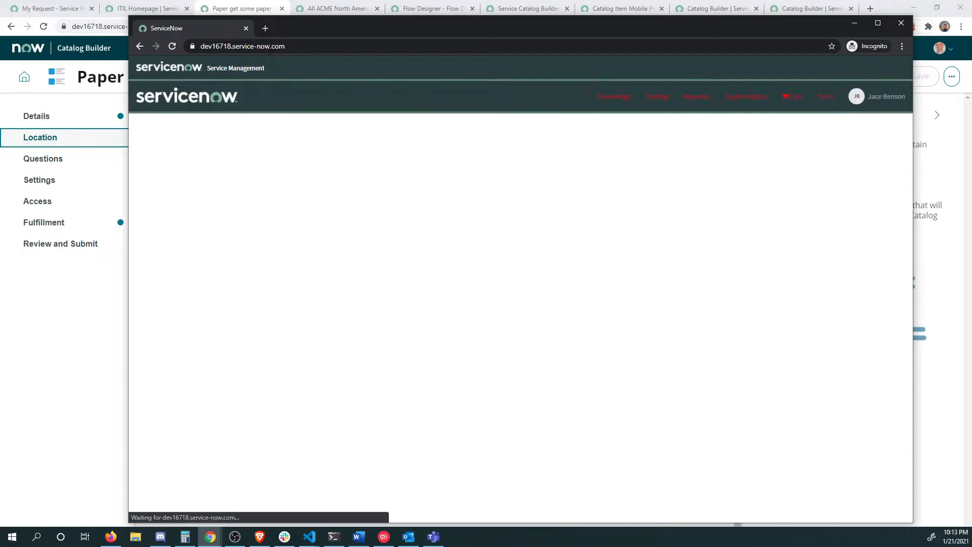
# Step: Open Catalog Builder, find Office Items under Catalog item templates, and edit it
pyautogui.click(316, 46)
pyautogui.press('Return')
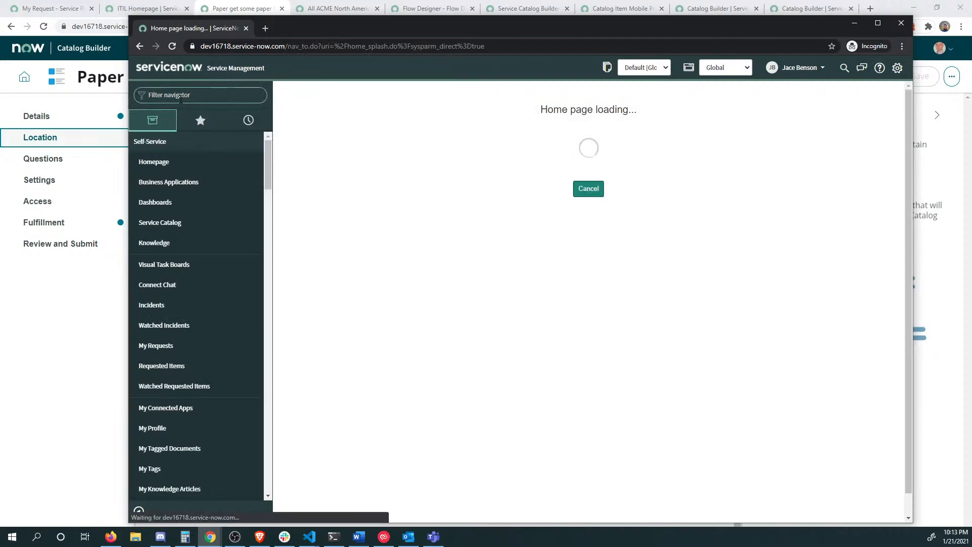
pyautogui.write('catalog b')
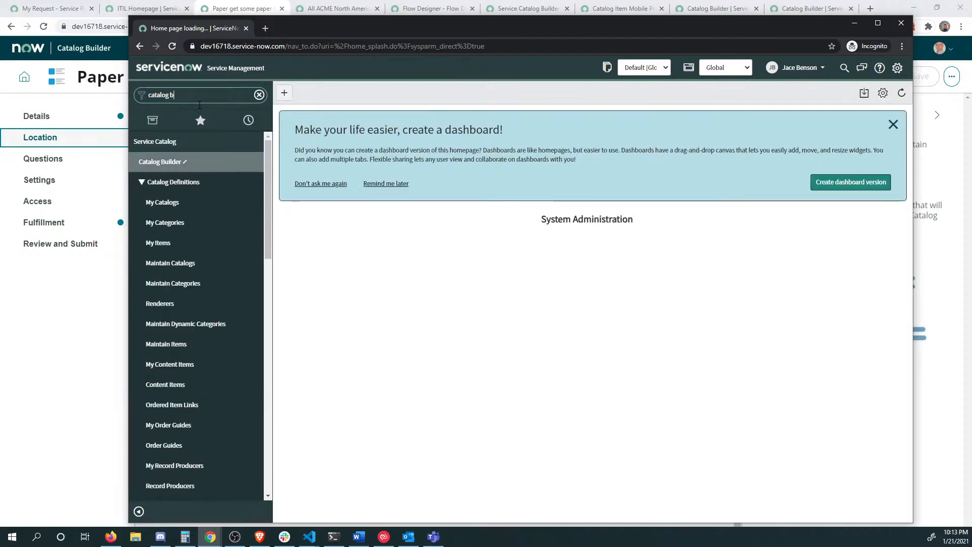
pyautogui.click(167, 161)
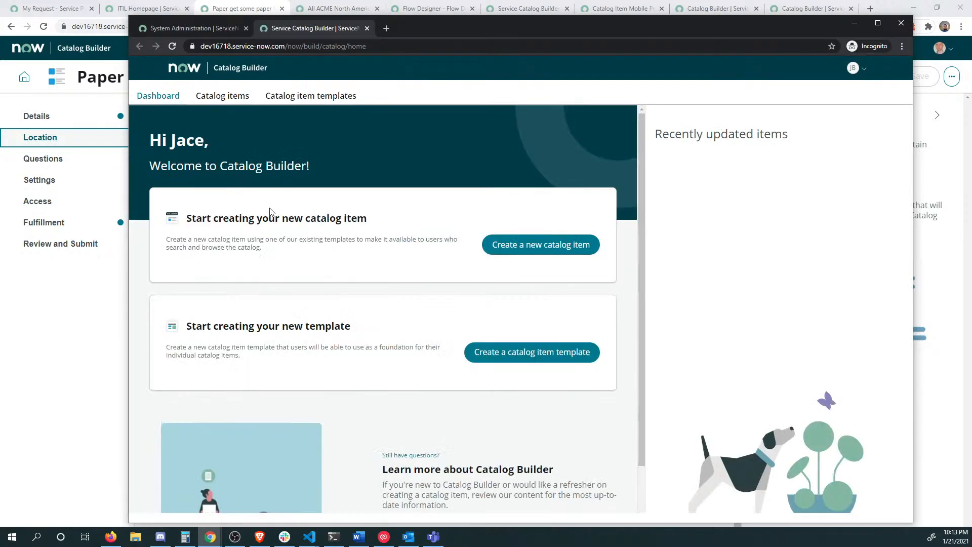
pyautogui.click(315, 98)
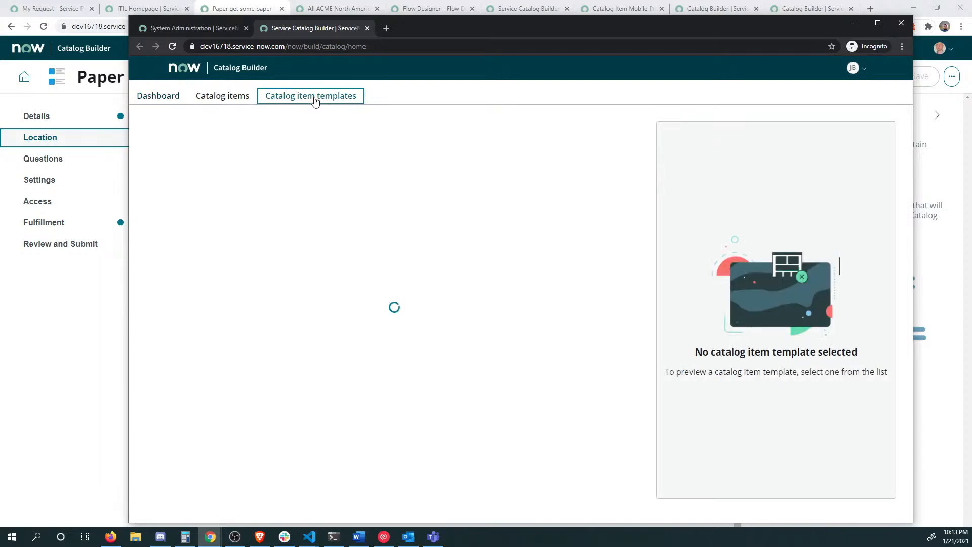
pyautogui.click(180, 197)
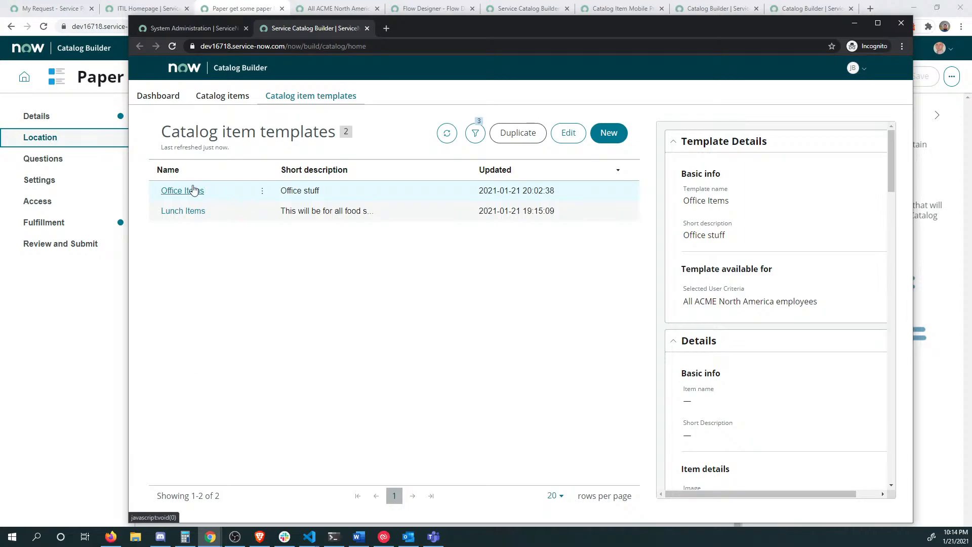
pyautogui.scroll(-6, 790, 323)
pyautogui.scroll(-10, 791, 324)
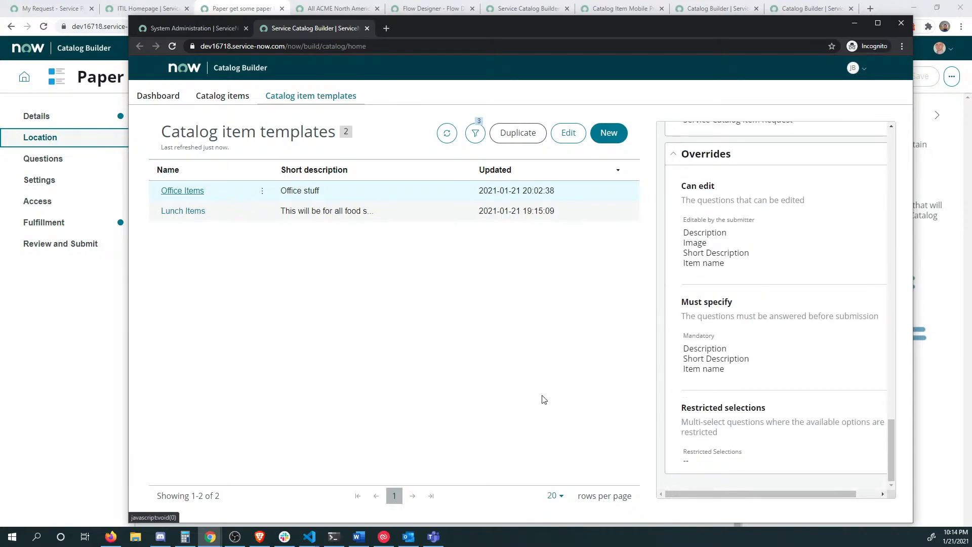
pyautogui.click(569, 133)
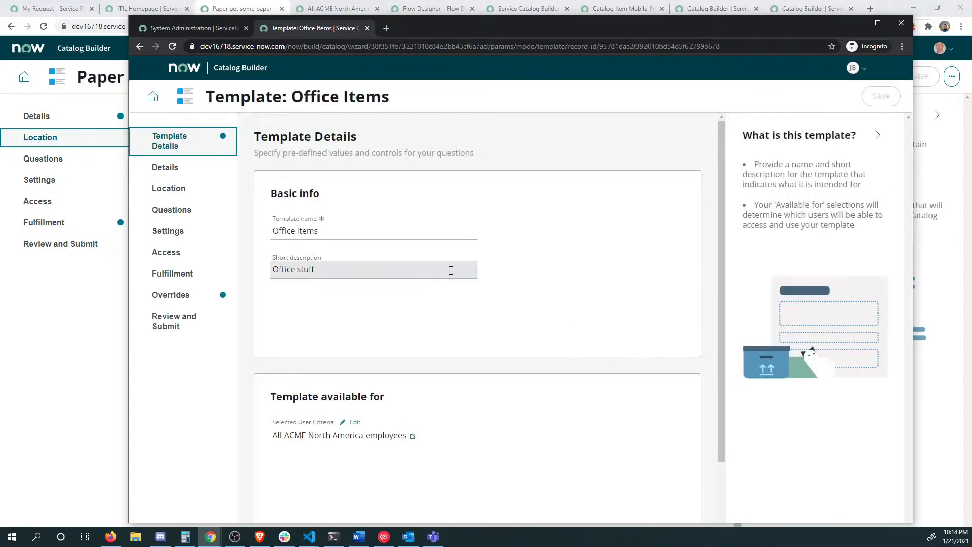
# Step: In Overrides, make Selected catalogs and Selected categories submitter-editable and save the selections
pyautogui.click(168, 296)
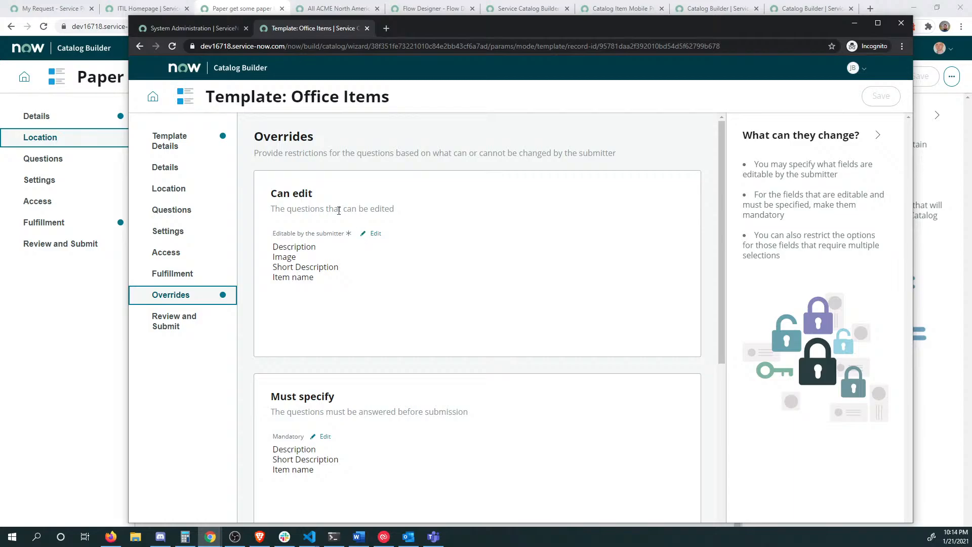
pyautogui.click(376, 234)
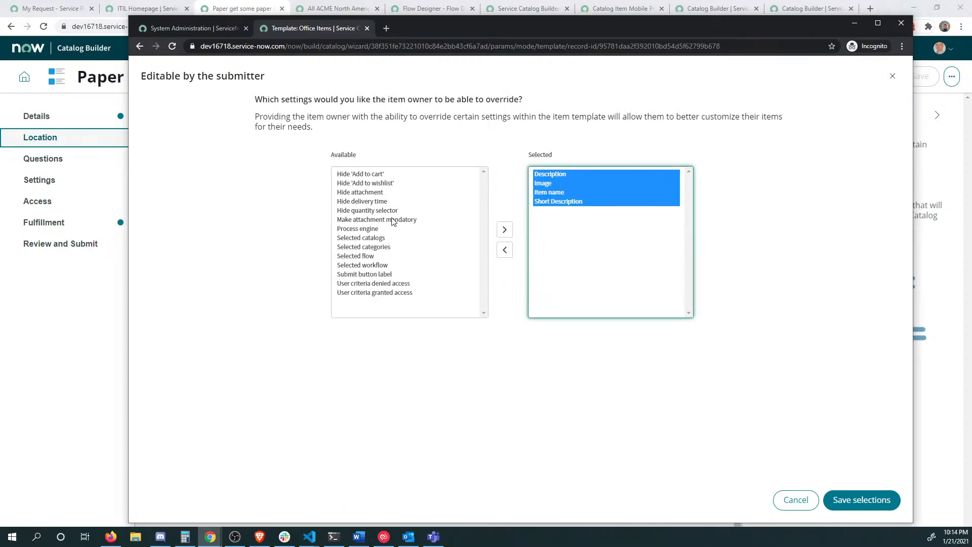
pyautogui.click(402, 192)
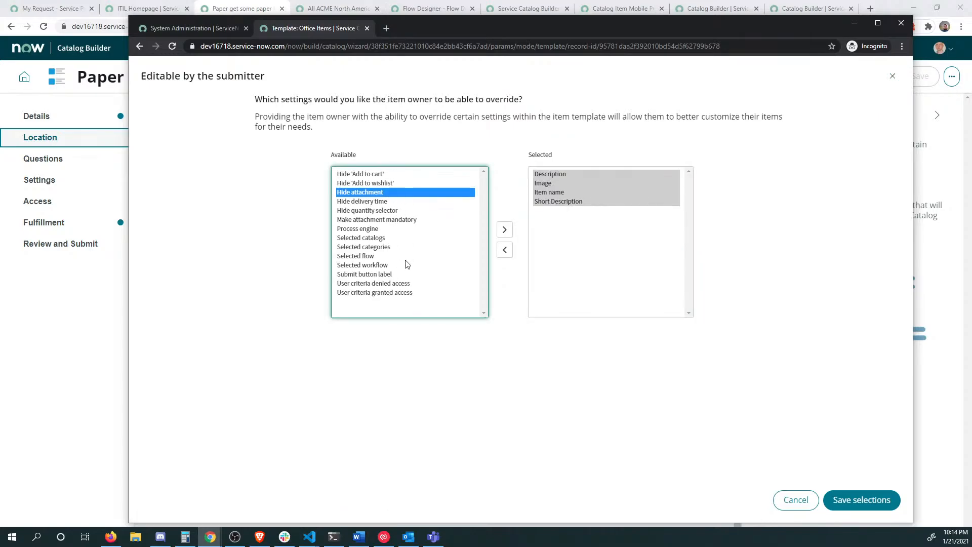
pyautogui.click(375, 241)
pyautogui.keyDown('shift'); pyautogui.click(376, 249); pyautogui.keyUp('shift')
pyautogui.click(505, 230)
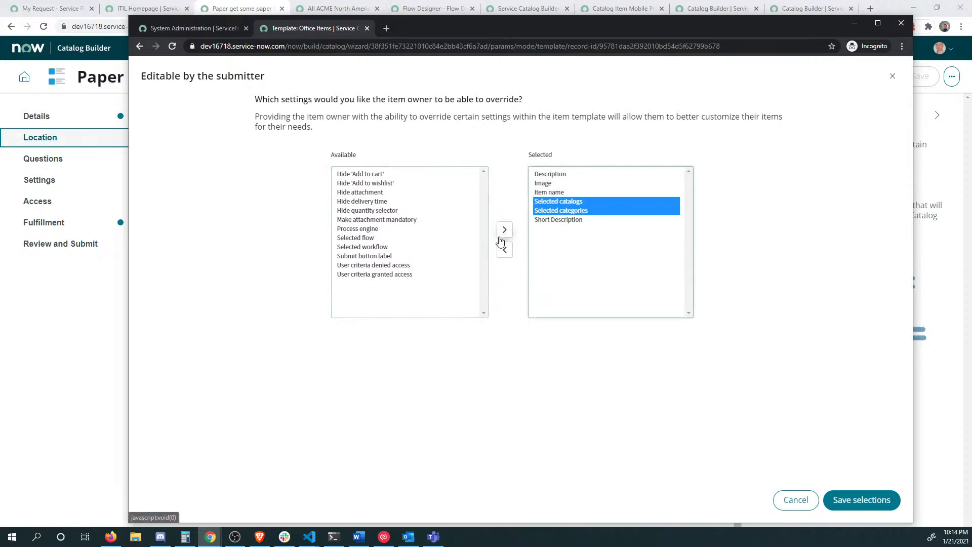
pyautogui.click(862, 500)
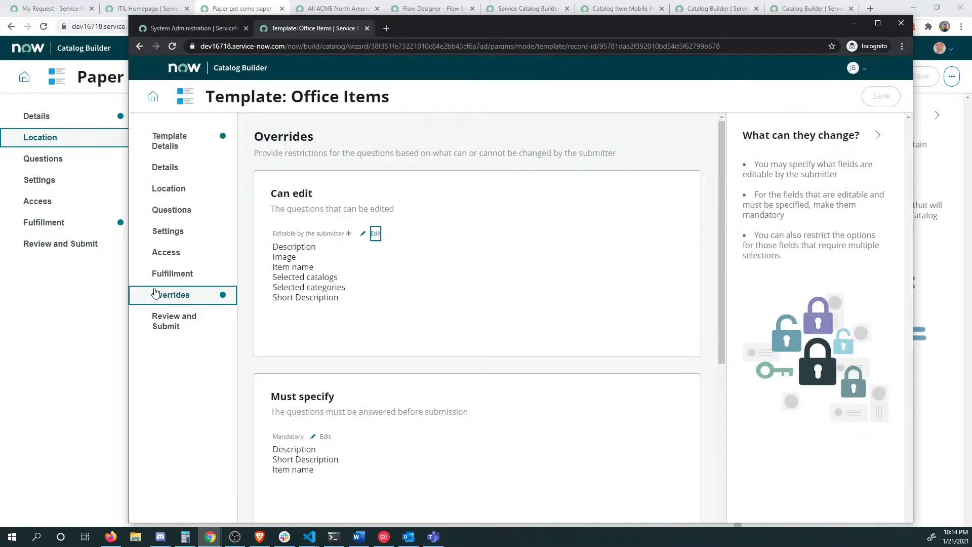
# Step: Check the Paper item's Location step in the other window
pyautogui.click(80, 364)
pyautogui.click(67, 125)
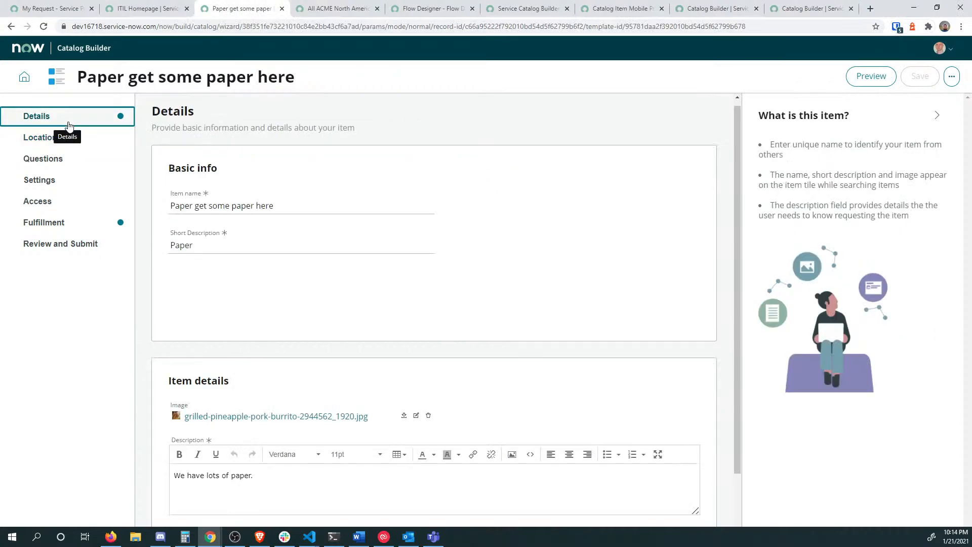
pyautogui.click(71, 140)
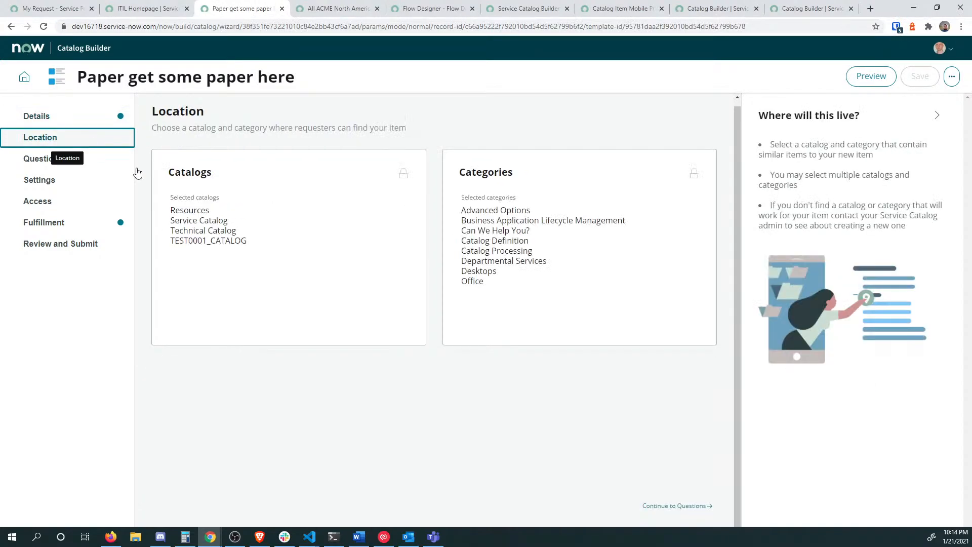
pyautogui.moveTo(400, 176)
# Step: Review and submit the updated Office Items template
pyautogui.hotkey('alt', 'Tab')
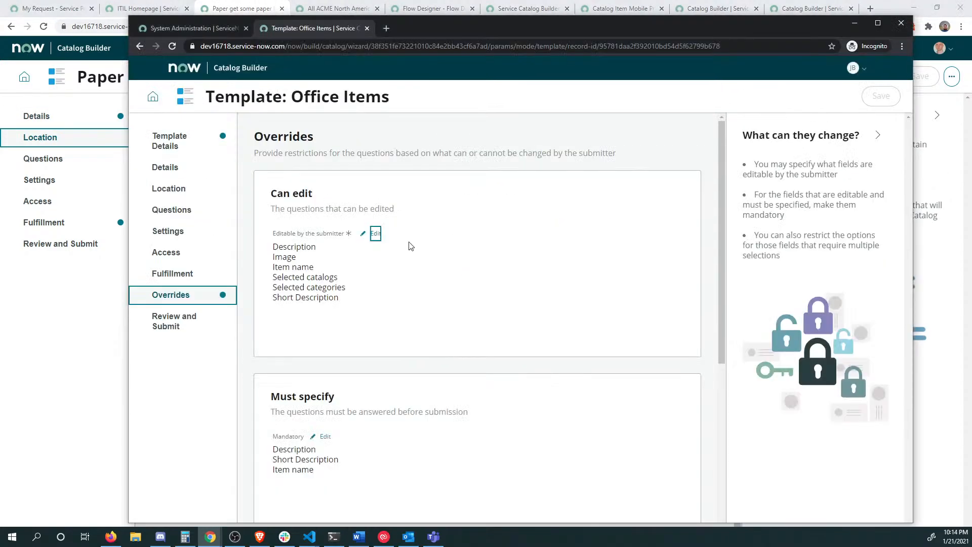
pyautogui.scroll(-5, 696, 149)
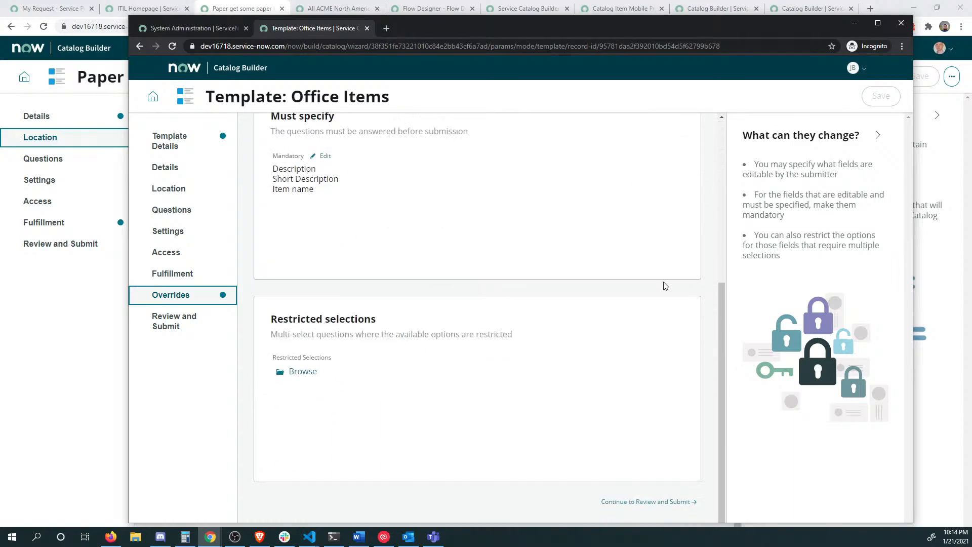
pyautogui.click(630, 501)
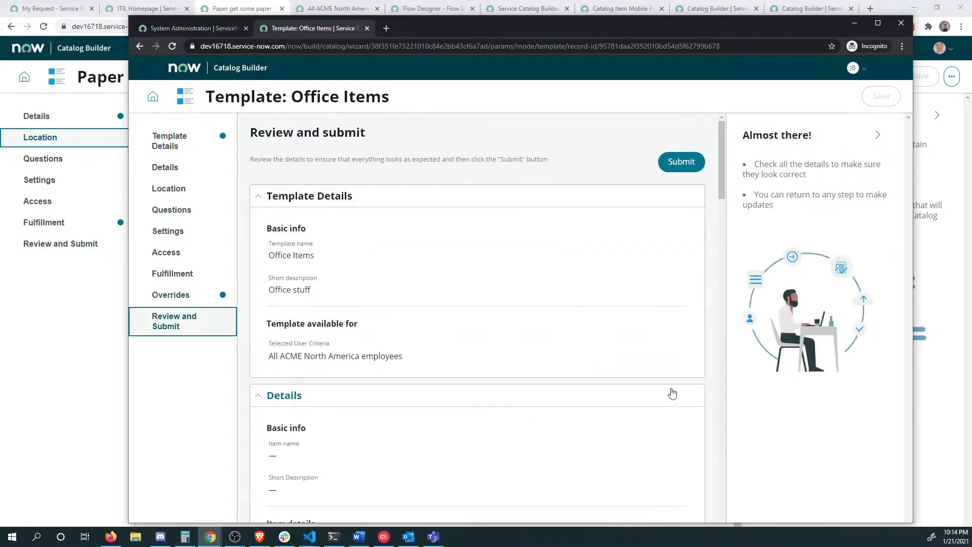
pyautogui.scroll(-20, 672, 393)
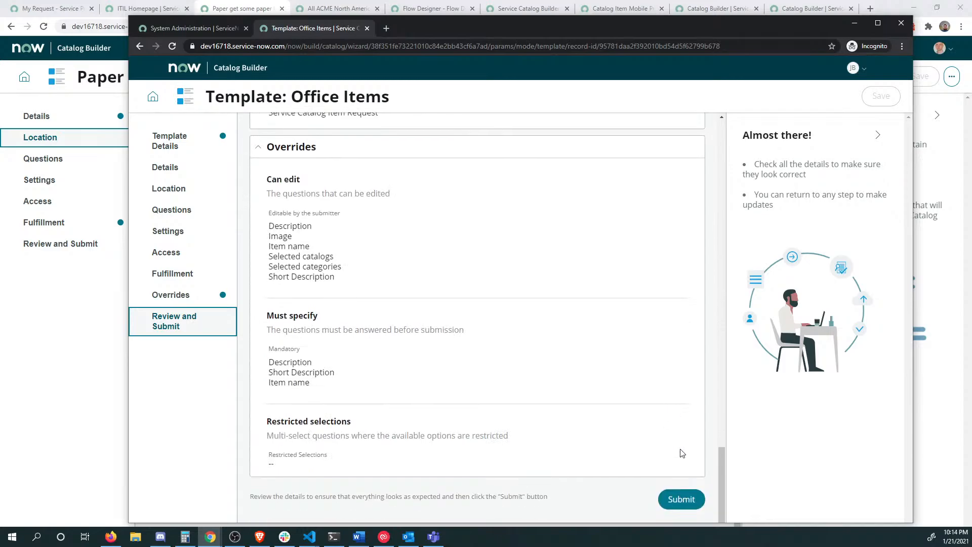
pyautogui.click(692, 501)
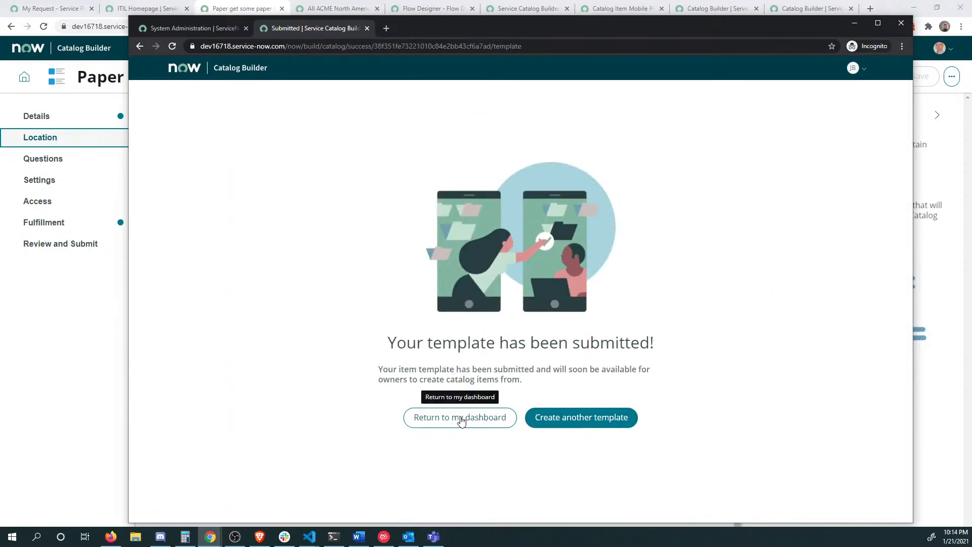
# Step: Reload the Paper item and remove Technical Catalog and TEST0001_CATALOG from its catalogs
pyautogui.click(65, 339)
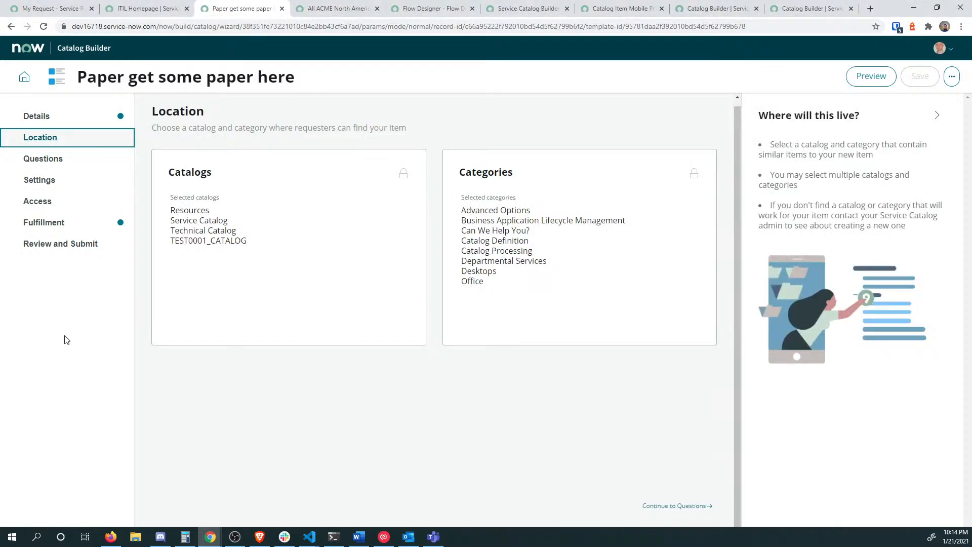
pyautogui.click(69, 159)
pyautogui.press('F5')
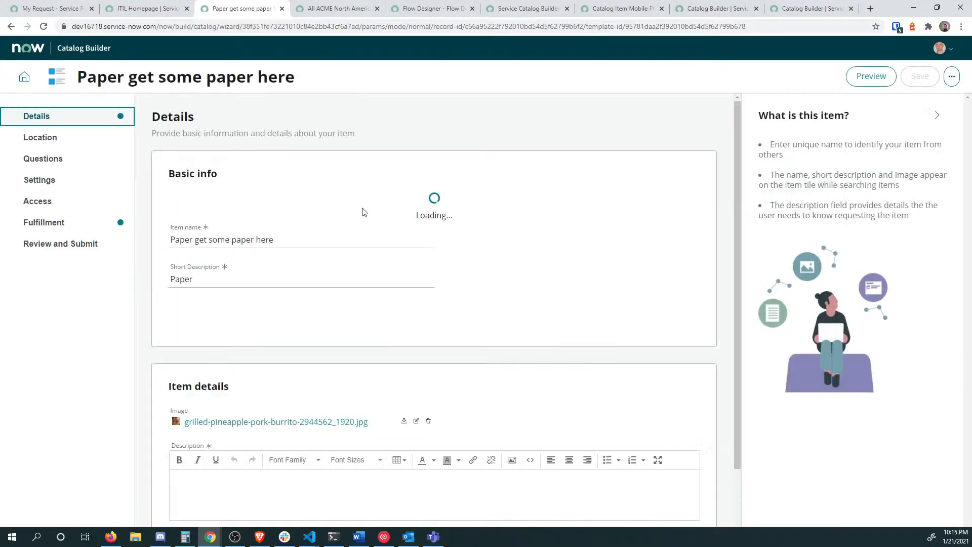
pyautogui.click(83, 140)
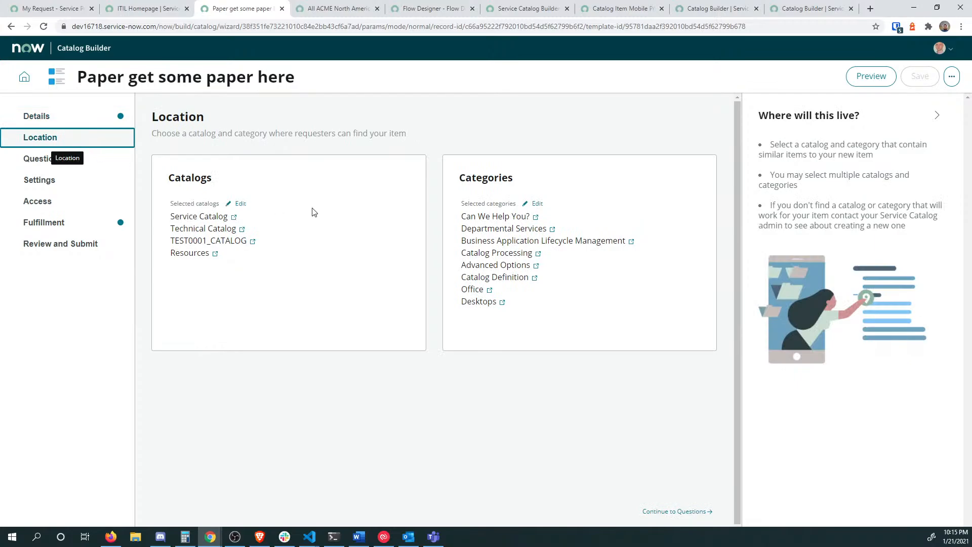
pyautogui.click(240, 204)
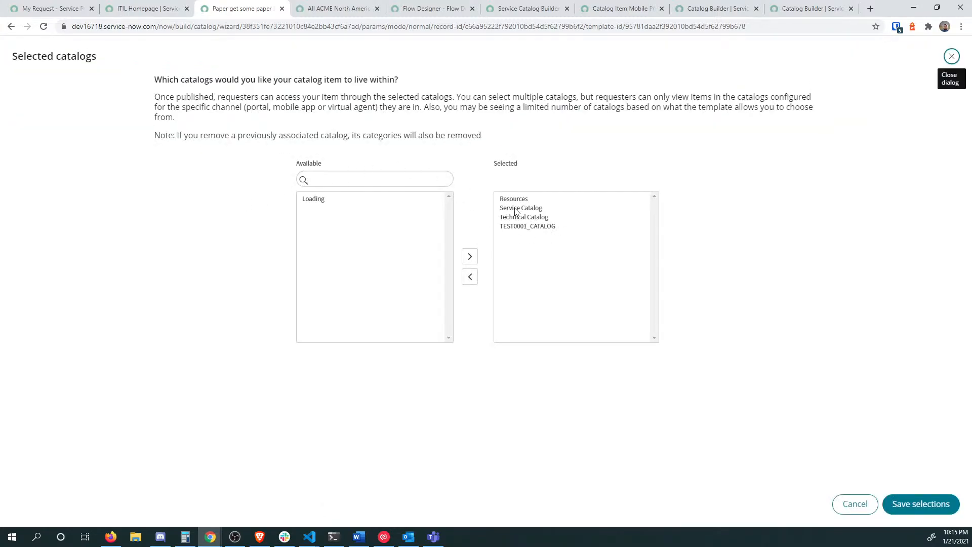
pyautogui.moveTo(511, 201); pyautogui.dragTo(512, 209)
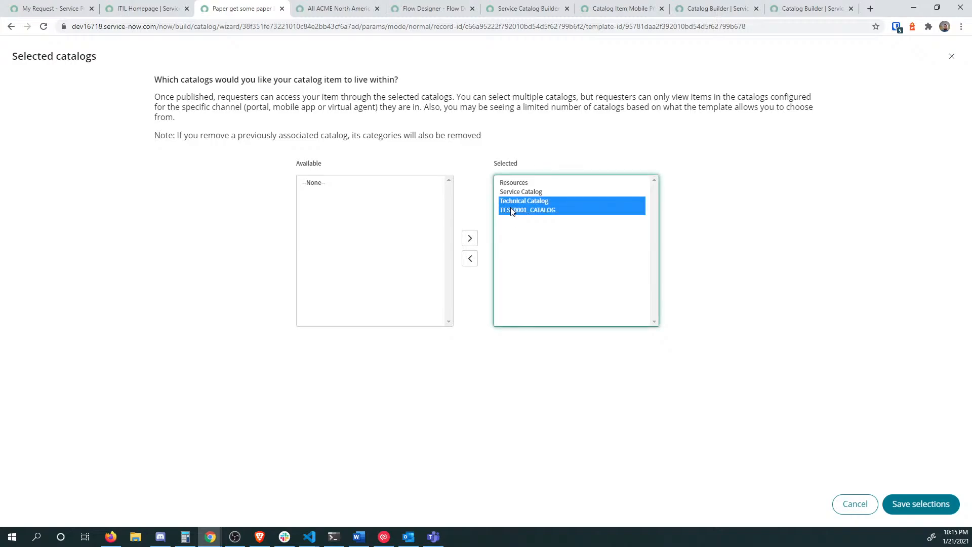
pyautogui.click(470, 259)
pyautogui.click(934, 512)
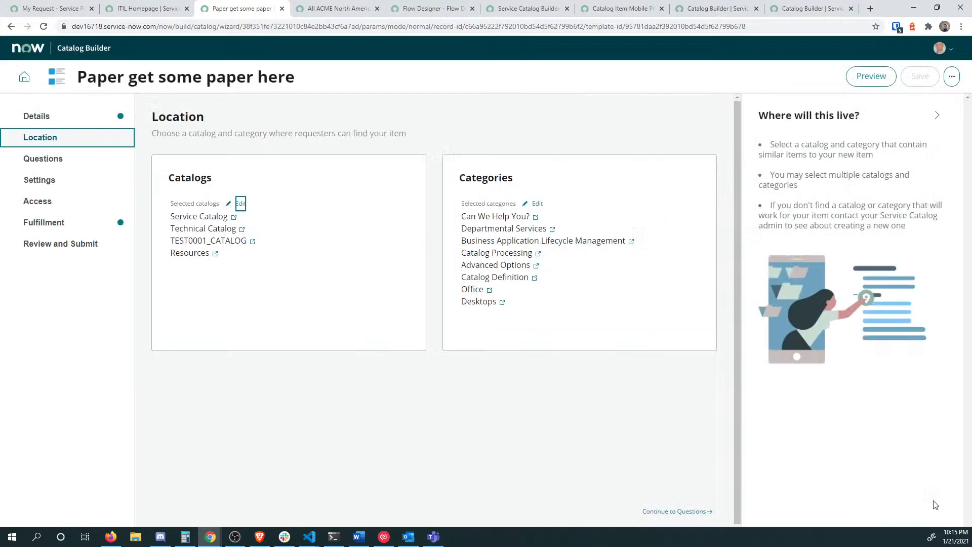
# Step: Reduce the item's categories to only Office, save, and view its Questions
pyautogui.click(537, 204)
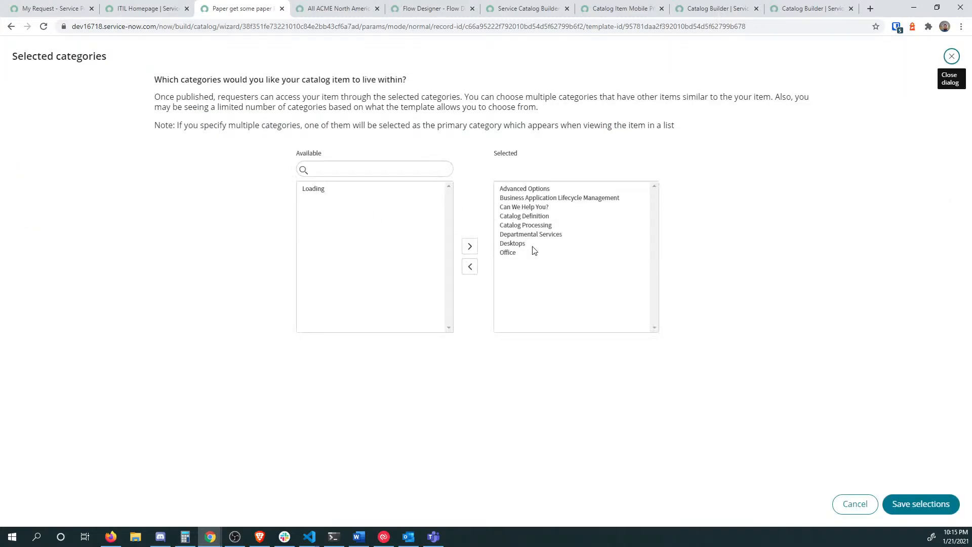
pyautogui.click(524, 244)
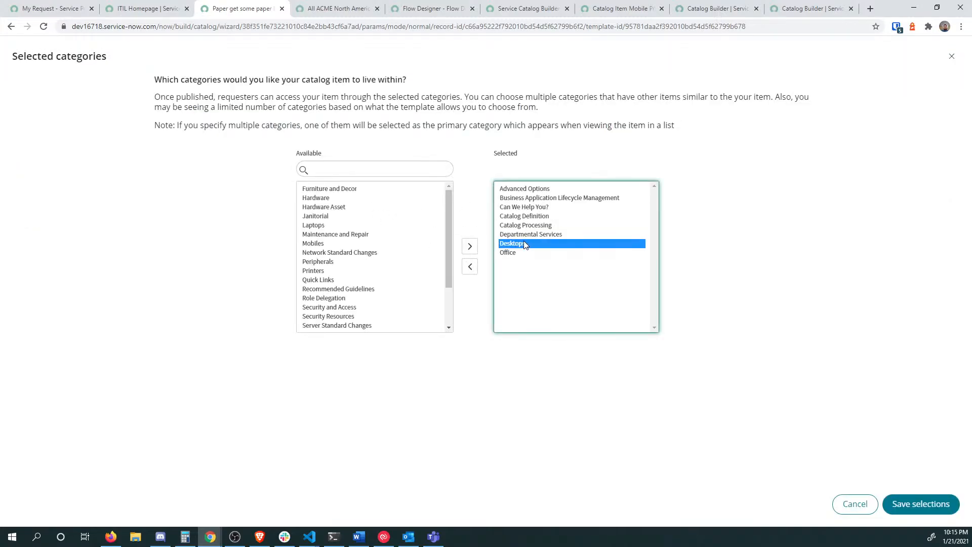
pyautogui.keyDown('shift'); pyautogui.click(526, 197); pyautogui.keyUp('shift')
pyautogui.keyDown('shift'); pyautogui.click(526, 189); pyautogui.keyUp('shift')
pyautogui.click(470, 266)
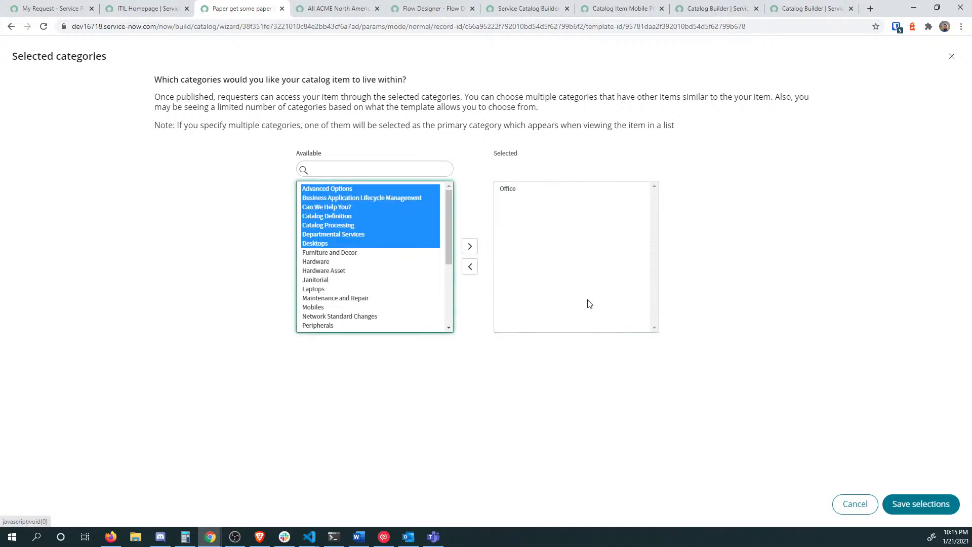
pyautogui.click(902, 503)
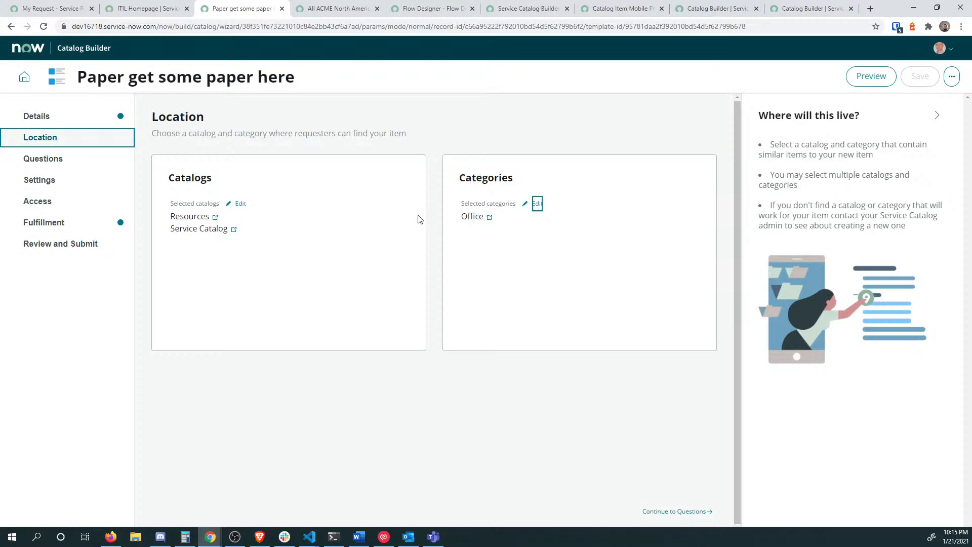
pyautogui.click(40, 158)
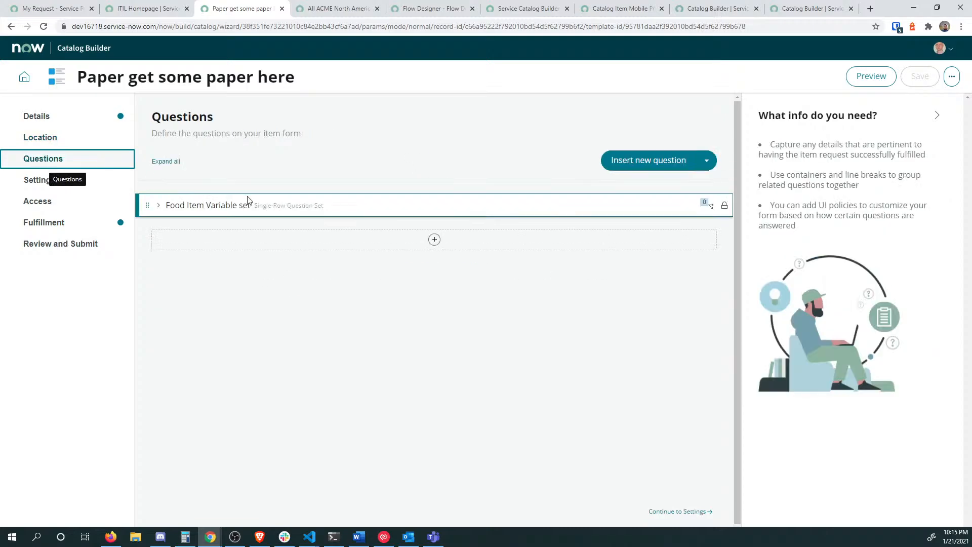
# Step: Open dynamic behaviour for the Food Item Variable set and start a new policy
pyautogui.click(711, 209)
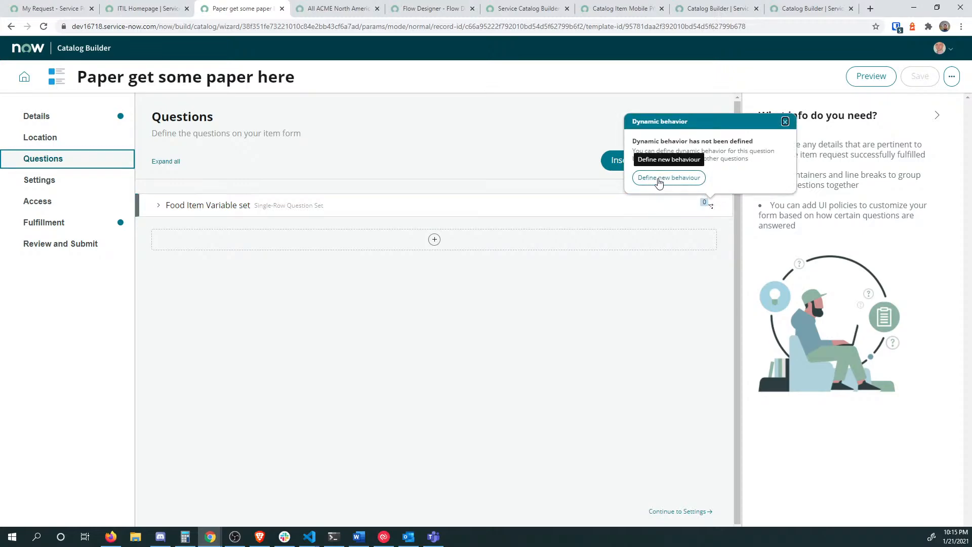
pyautogui.click(713, 208)
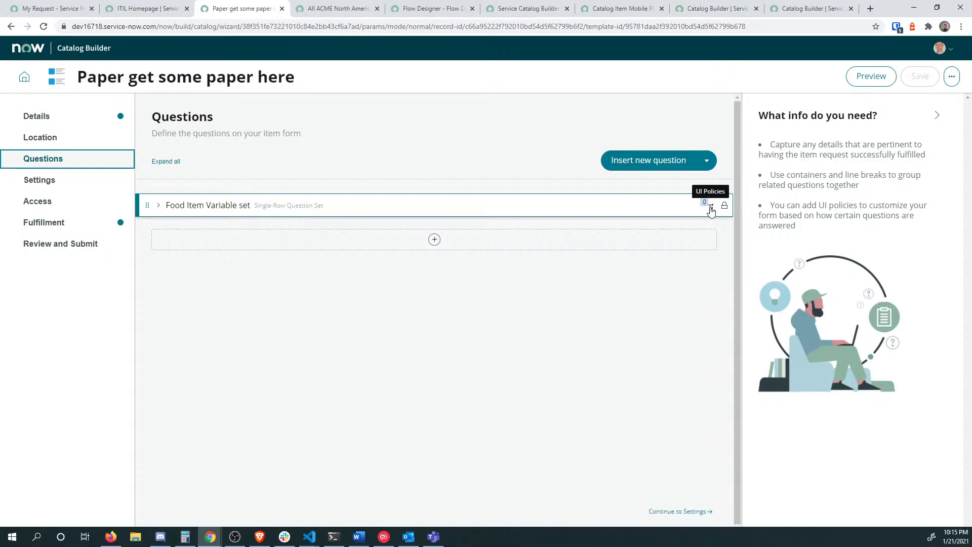
pyautogui.click(711, 209)
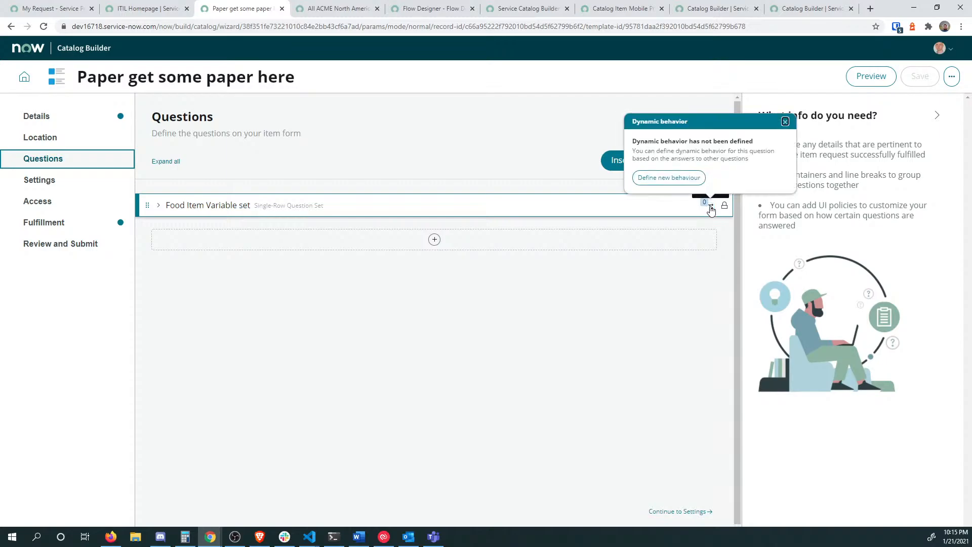
pyautogui.click(674, 180)
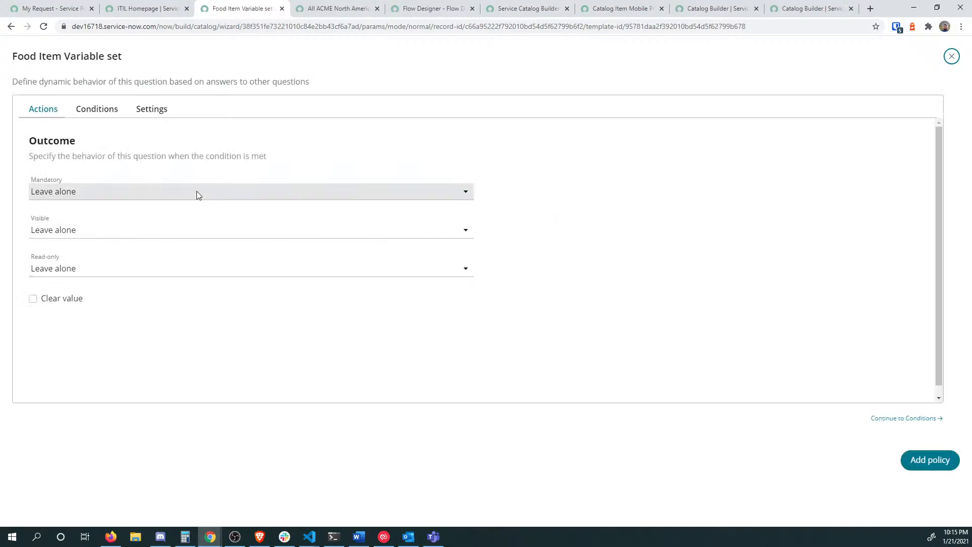
# Step: Add a policy condition where what_do_you_want contains a value
pyautogui.click(87, 115)
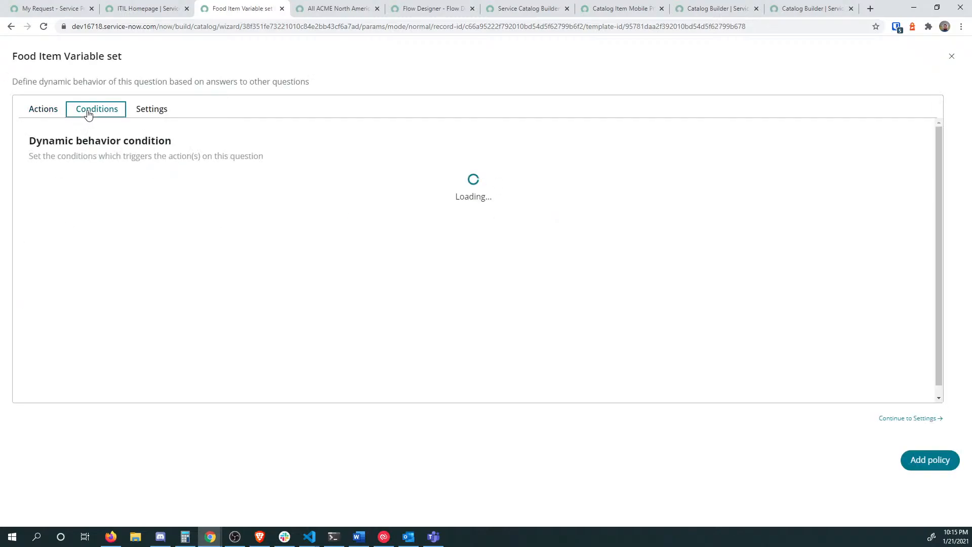
pyautogui.click(219, 188)
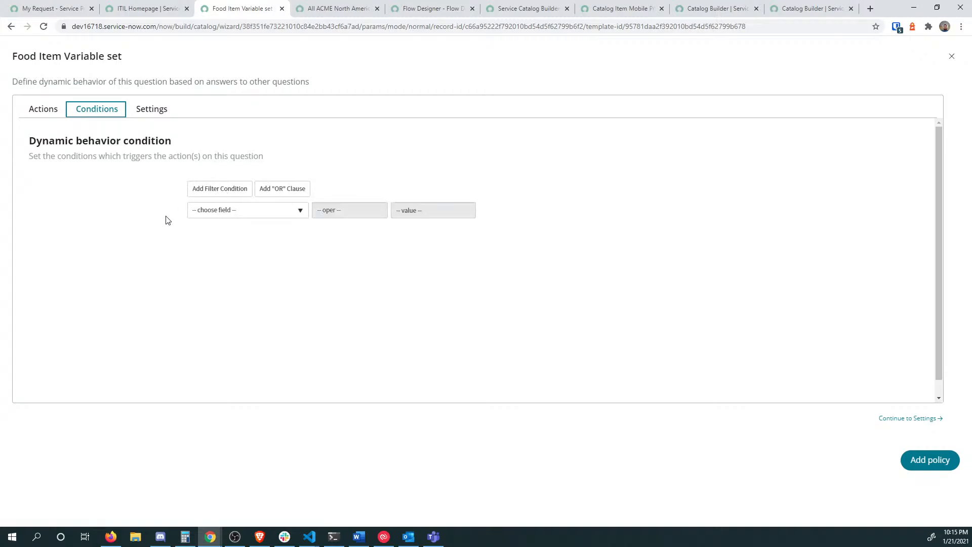
pyautogui.click(226, 211)
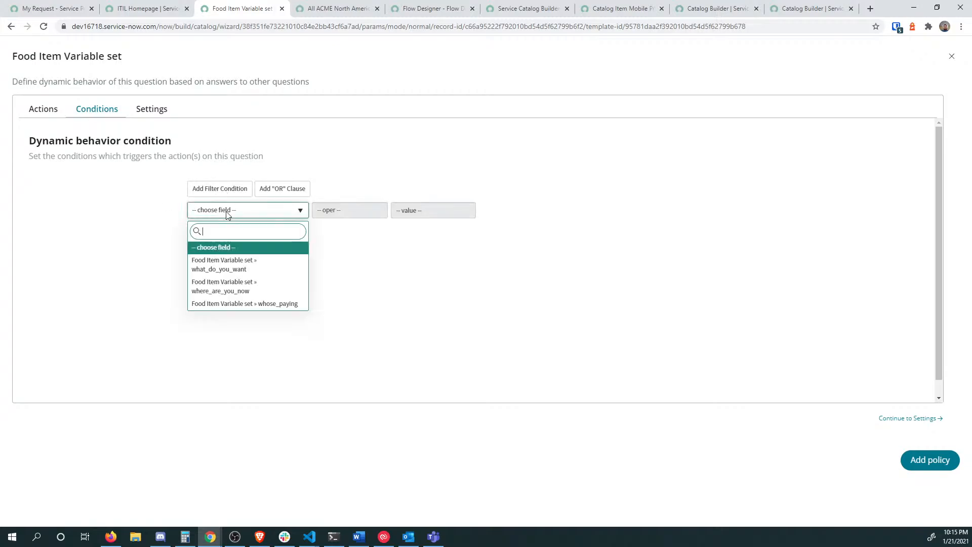
pyautogui.click(236, 268)
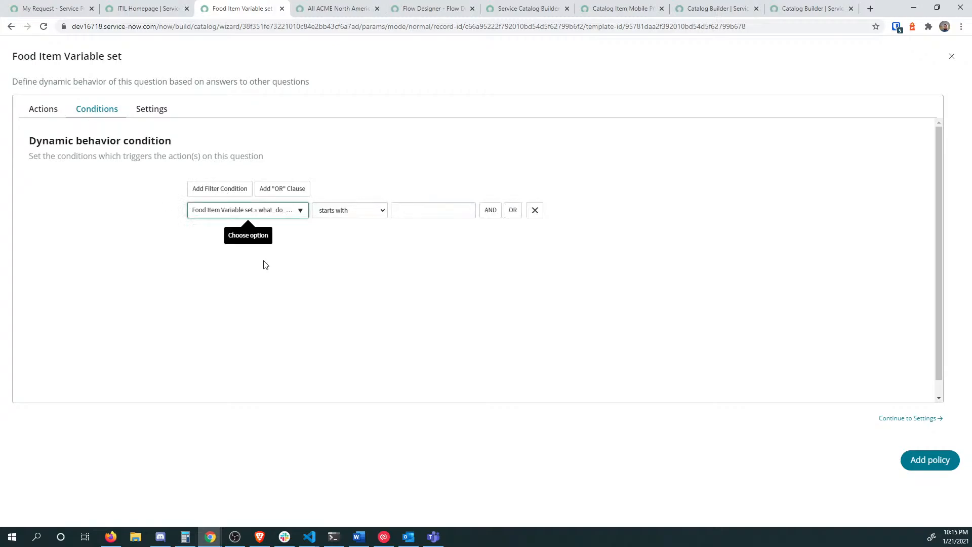
pyautogui.click(248, 212)
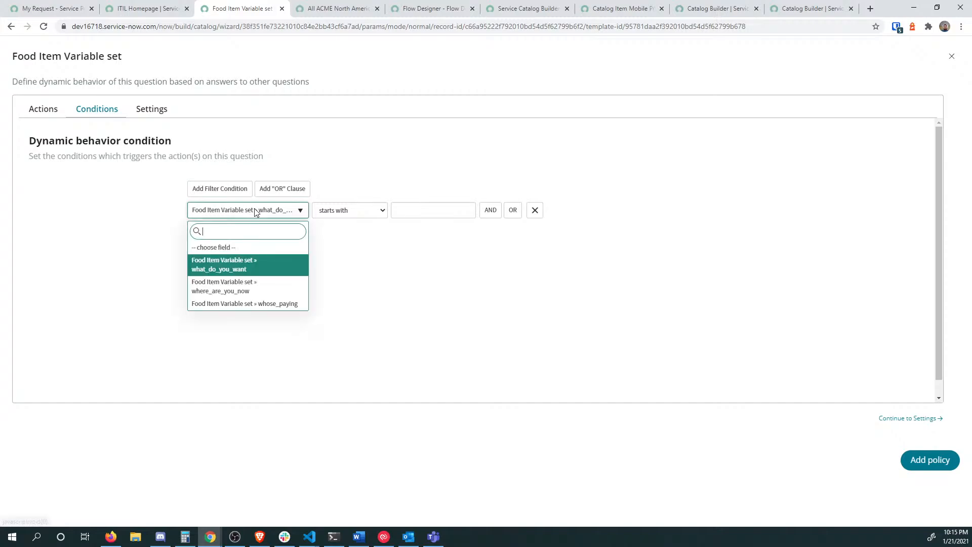
pyautogui.click(253, 212)
pyautogui.click(373, 210)
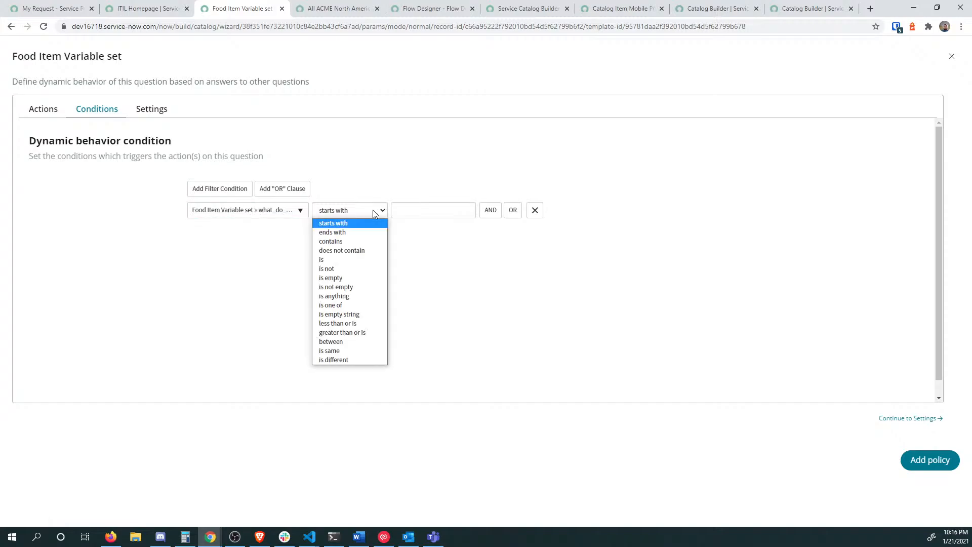
pyautogui.click(355, 241)
pyautogui.click(427, 212)
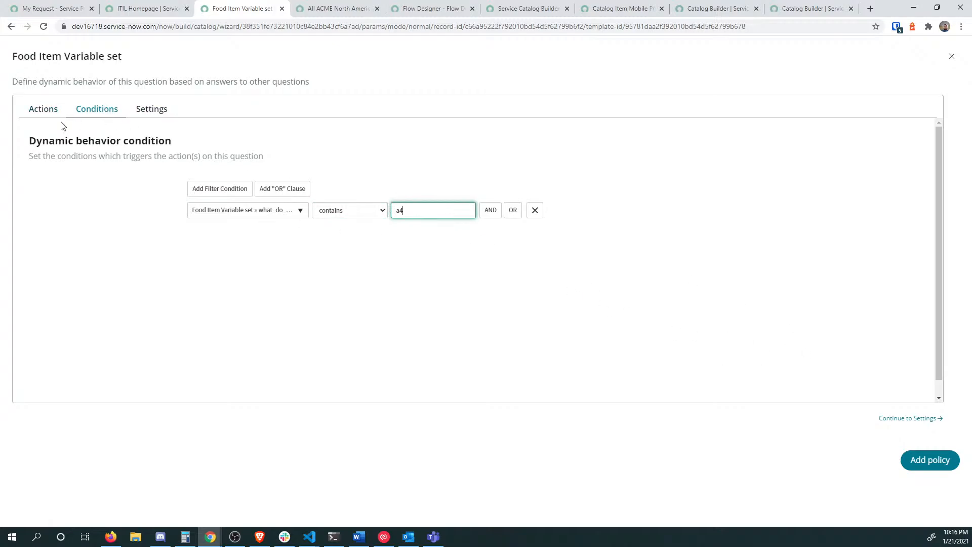
# Step: Try Mandatory and Visible actions, reset both to Leave alone, then discard the policy
pyautogui.click(44, 109)
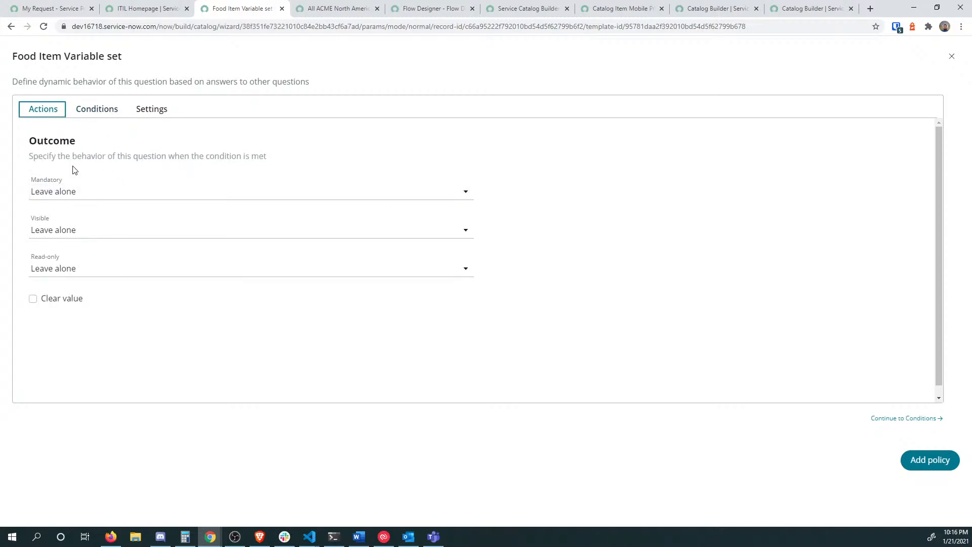
pyautogui.click(86, 195)
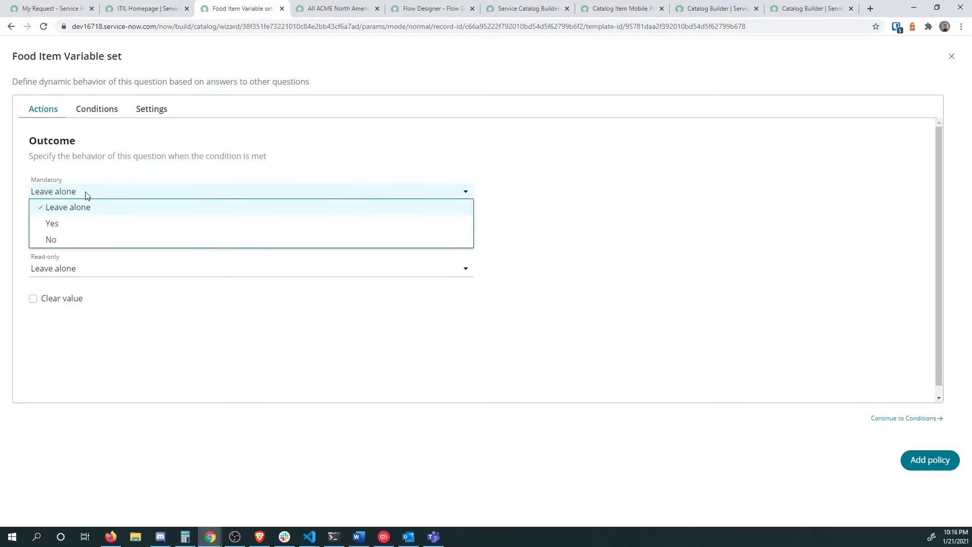
pyautogui.click(85, 223)
pyautogui.click(86, 232)
pyautogui.click(90, 266)
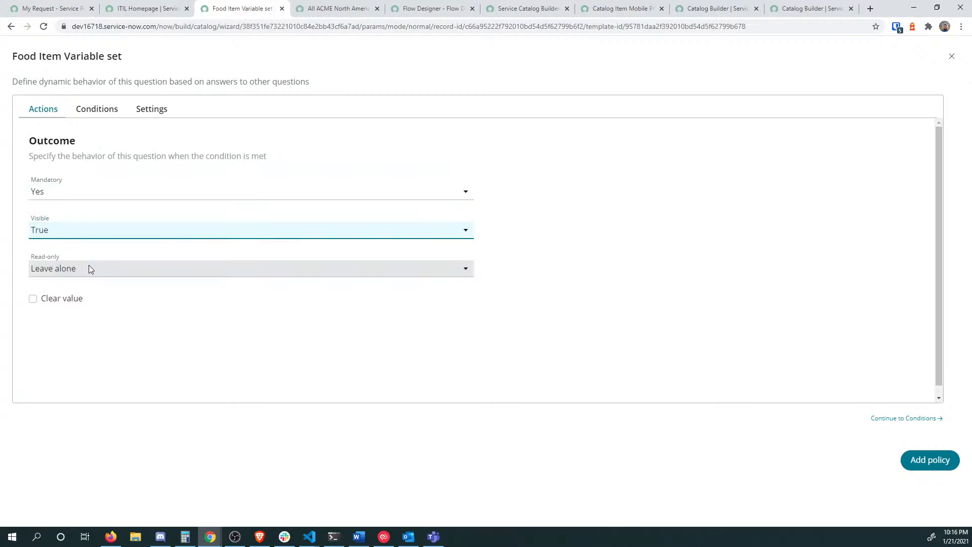
pyautogui.click(92, 227)
pyautogui.click(93, 246)
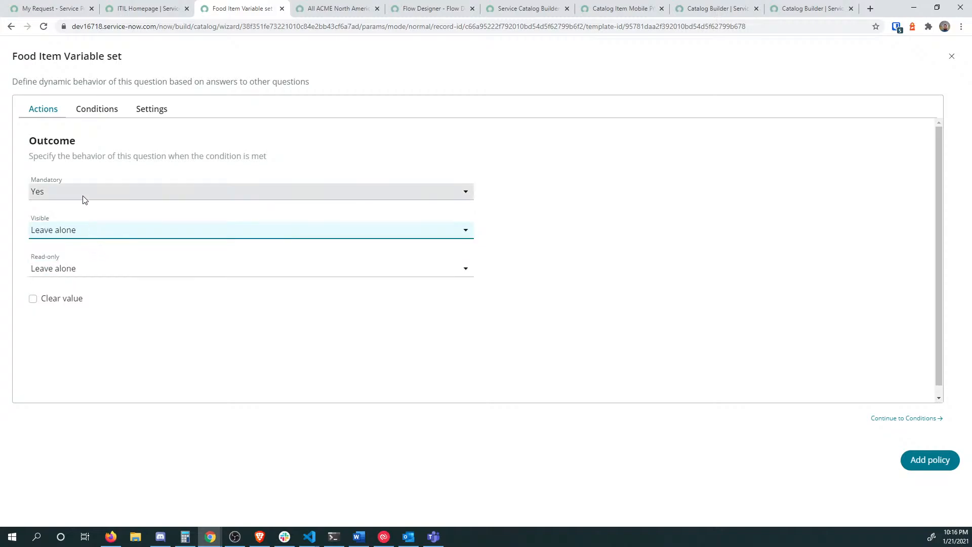
pyautogui.click(87, 194)
pyautogui.click(89, 208)
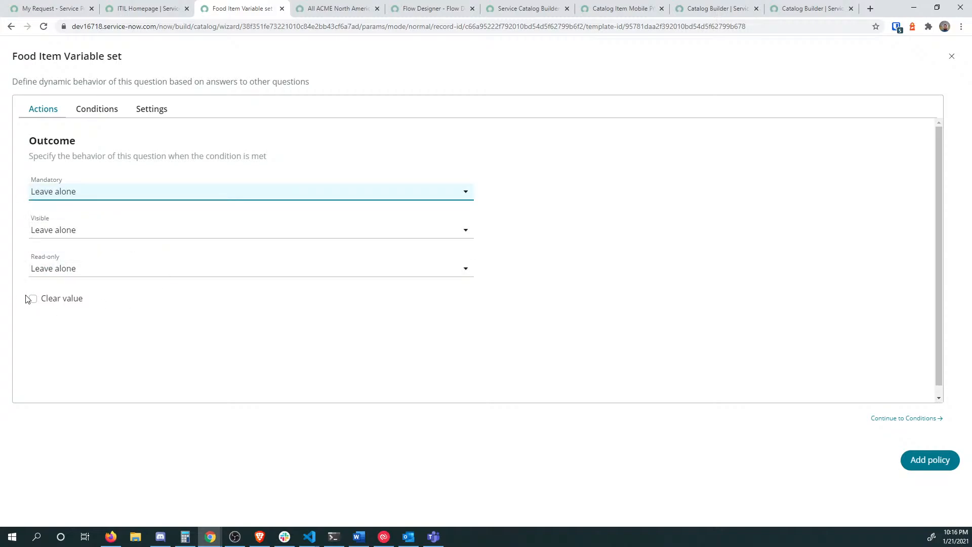
pyautogui.click(136, 113)
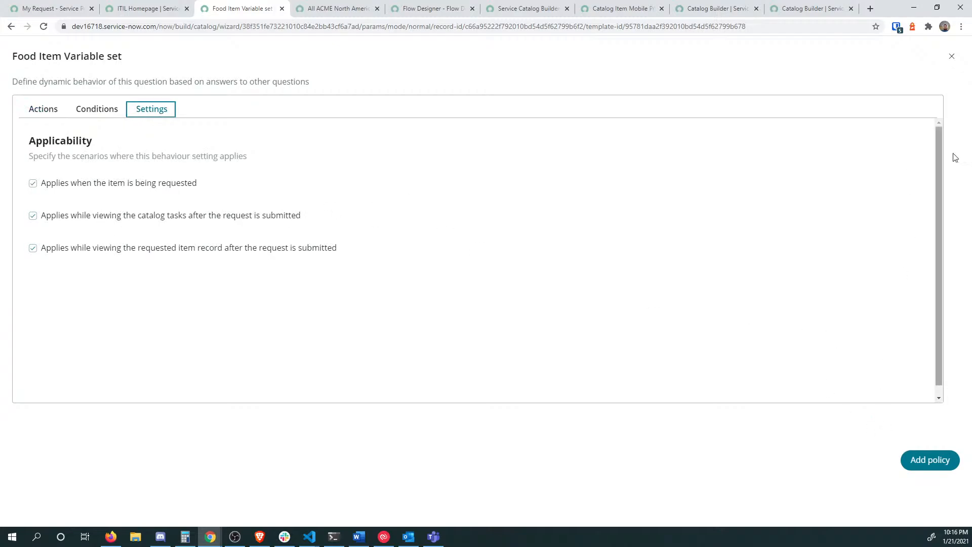
pyautogui.click(952, 56)
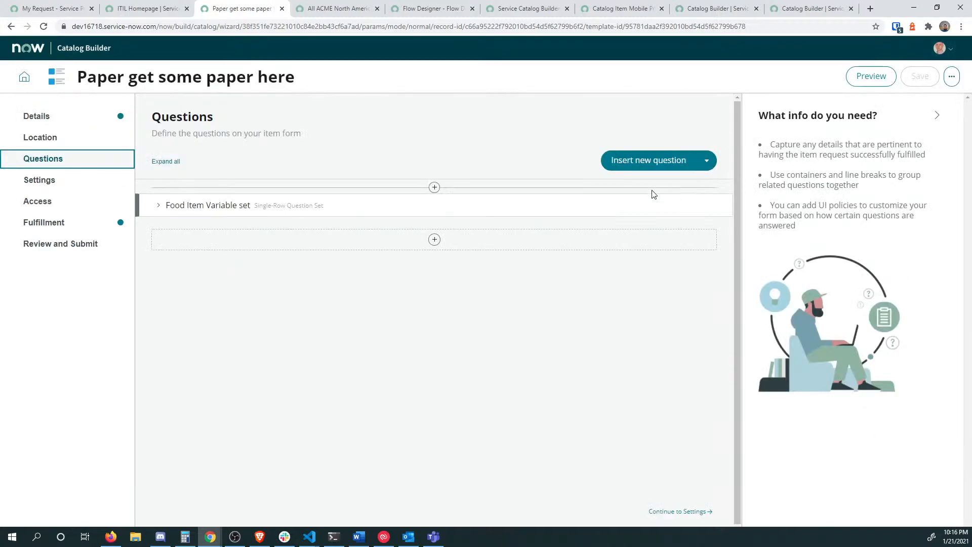
# Step: Insert a new Choice question with the Dropdown (fixed values) subtype
pyautogui.click(435, 240)
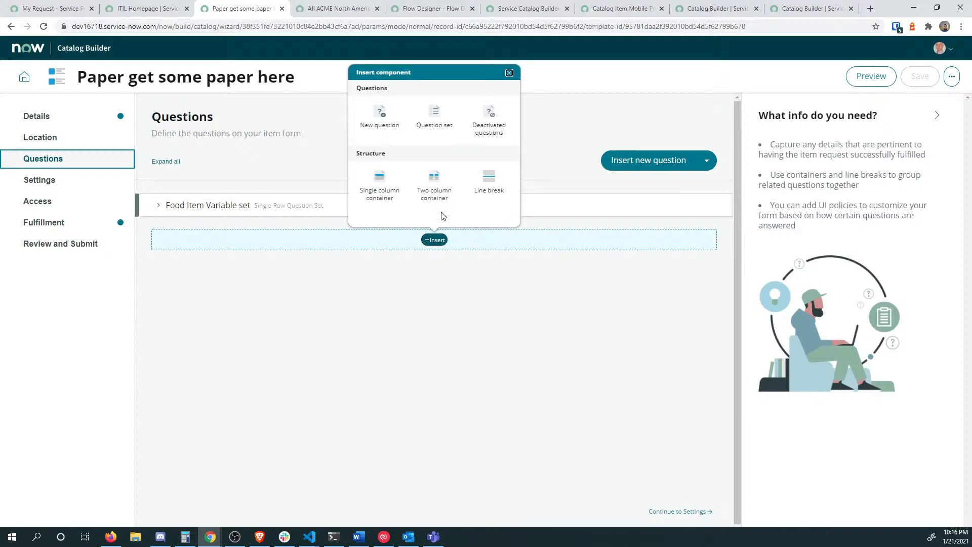
pyautogui.click(374, 123)
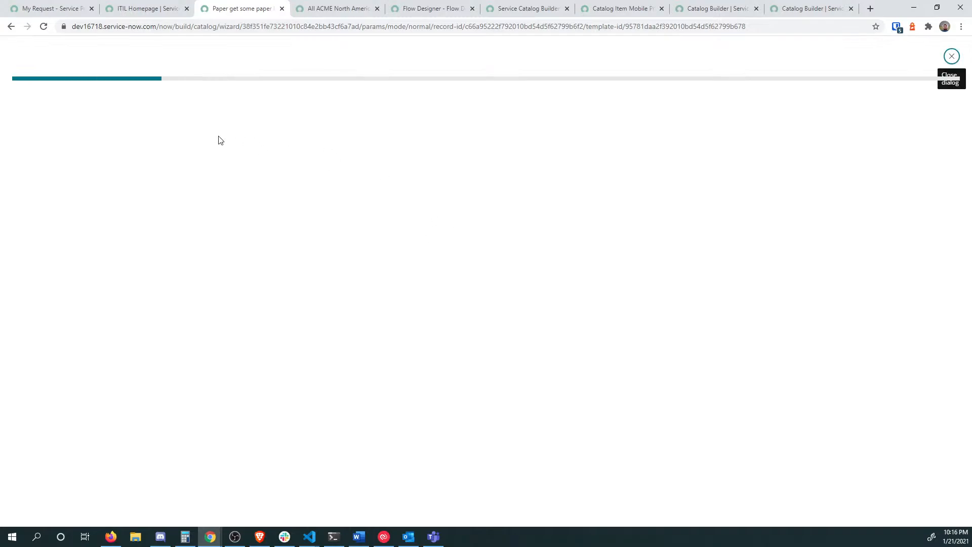
pyautogui.click(112, 191)
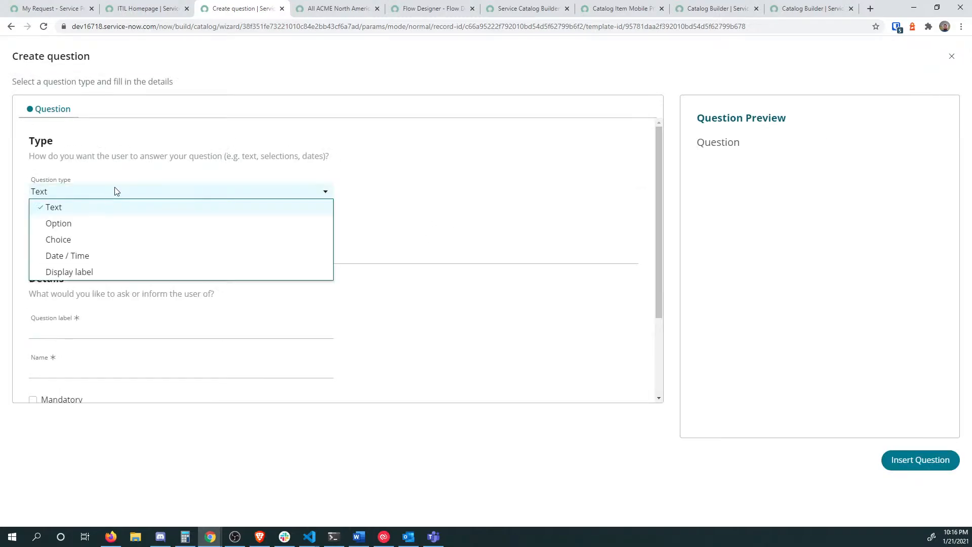
pyautogui.click(103, 239)
pyautogui.click(103, 238)
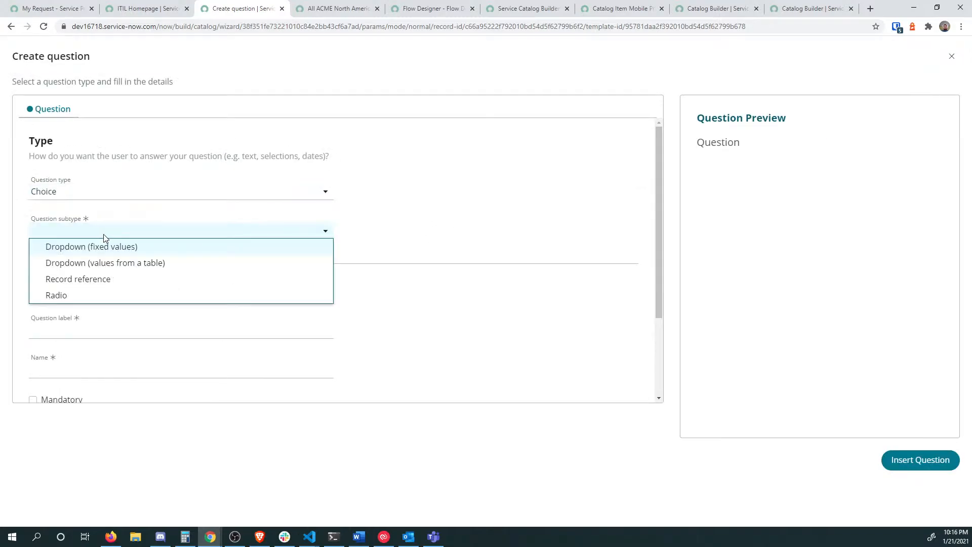
pyautogui.click(97, 247)
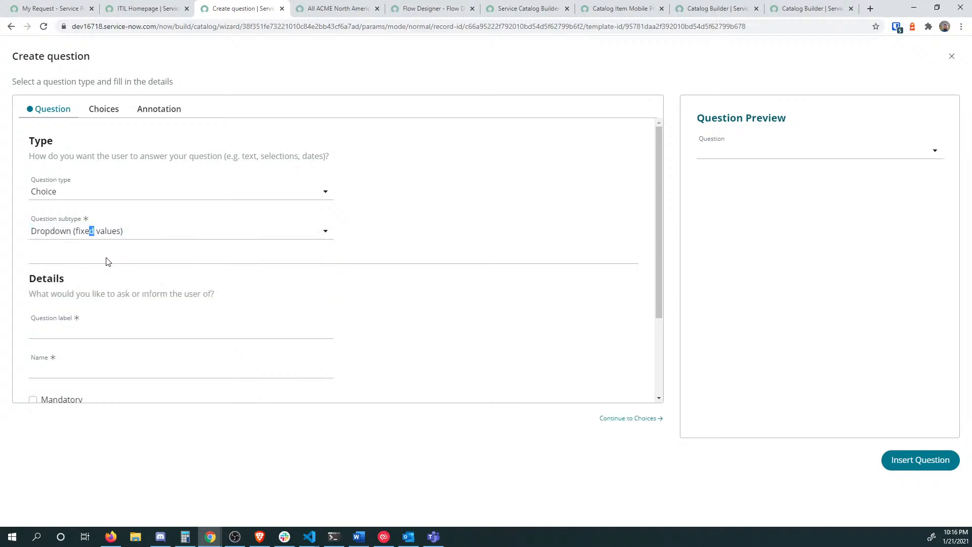
# Step: Label the question 'When do you need this?', name it when, and mark it Mandatory
pyautogui.click(65, 334)
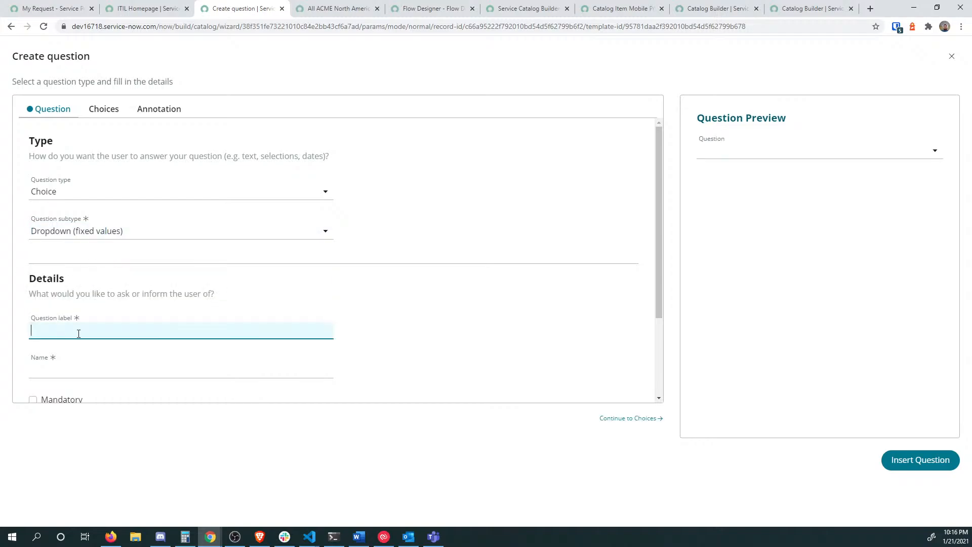
pyautogui.press('Tab')
pyautogui.scroll(-2, 79, 333)
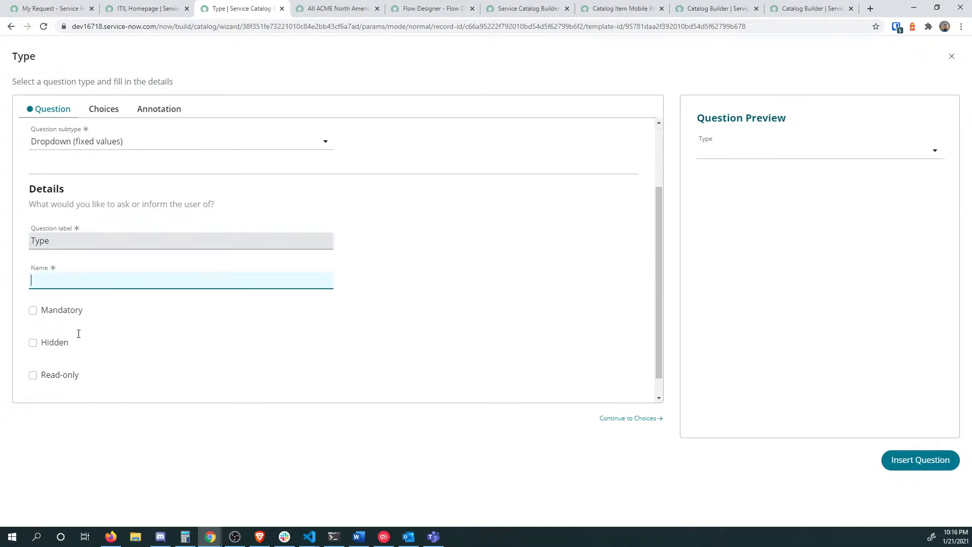
pyautogui.scroll(2, 79, 232)
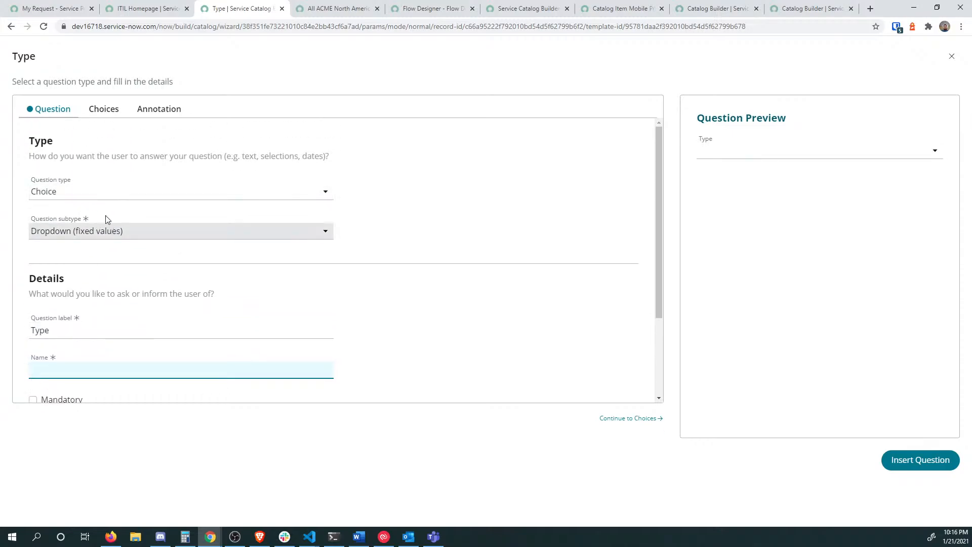
pyautogui.scroll(-1, 87, 226)
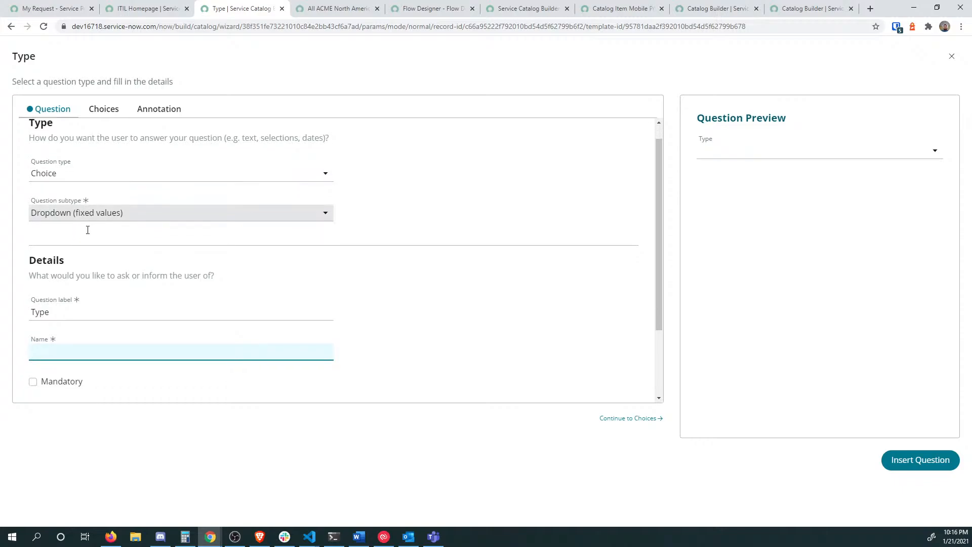
pyautogui.scroll(-1, 96, 238)
pyautogui.click(68, 221)
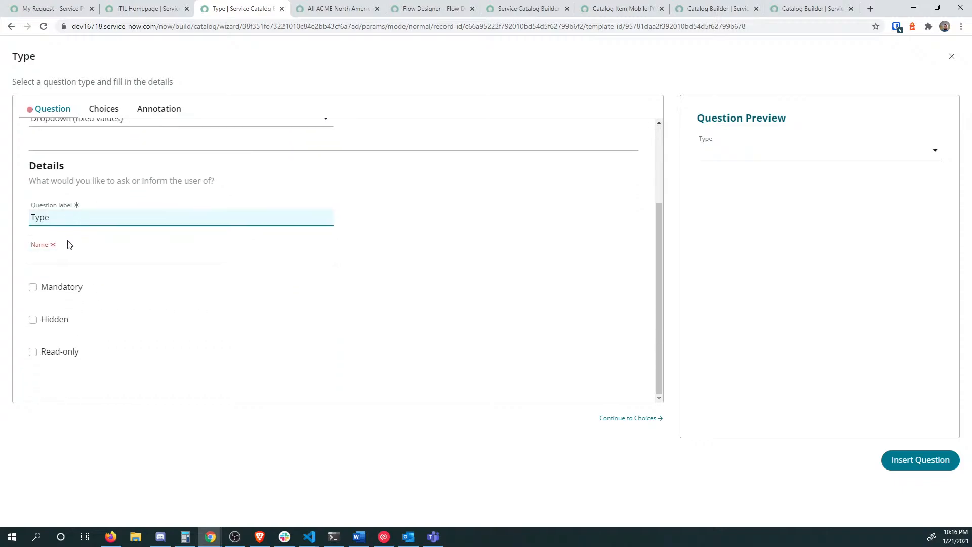
pyautogui.click(76, 260)
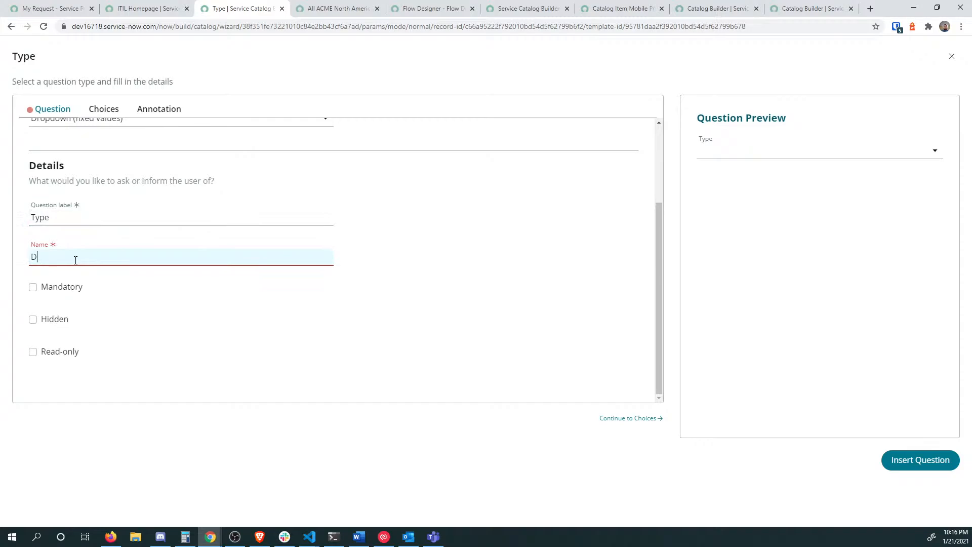
pyautogui.press('BackSpace')
pyautogui.click(67, 215)
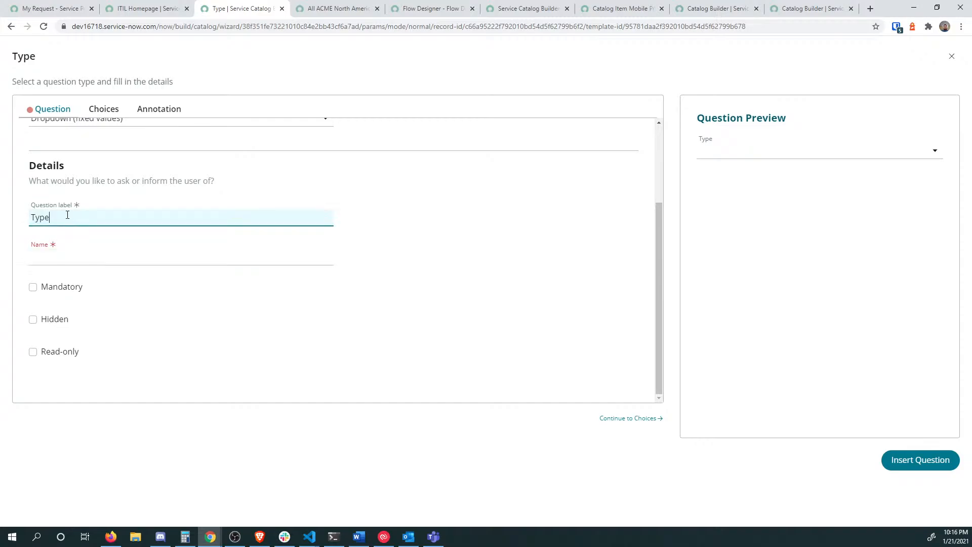
pyautogui.hotkey('ctrl', 'a')
pyautogui.write('D')
pyautogui.press('Tab')
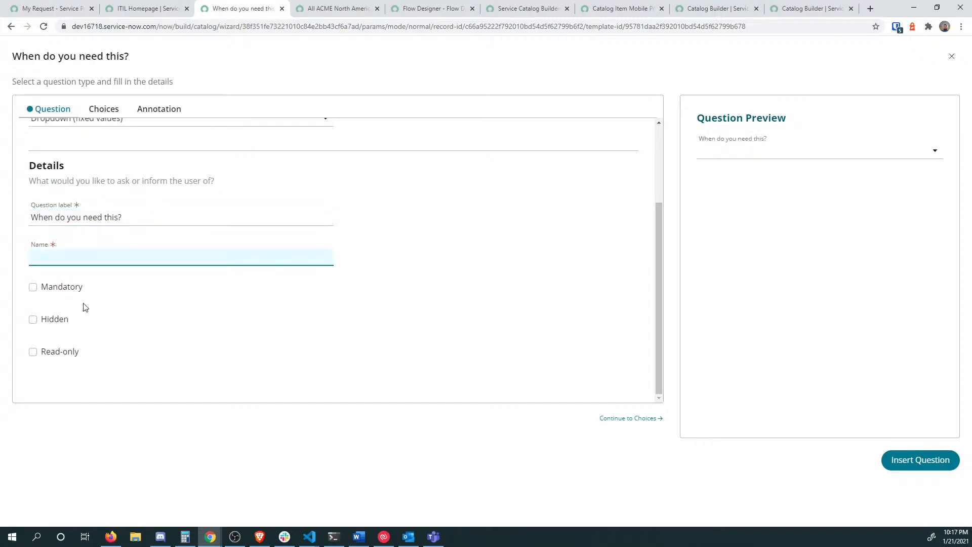
pyautogui.click(32, 286)
pyautogui.click(60, 260)
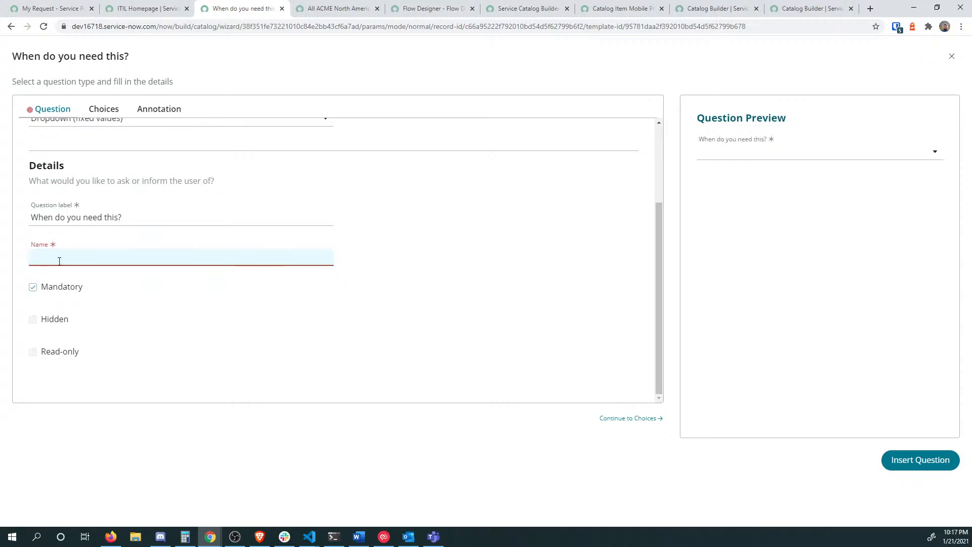
pyautogui.write('when')
pyautogui.scroll(2, 174, 311)
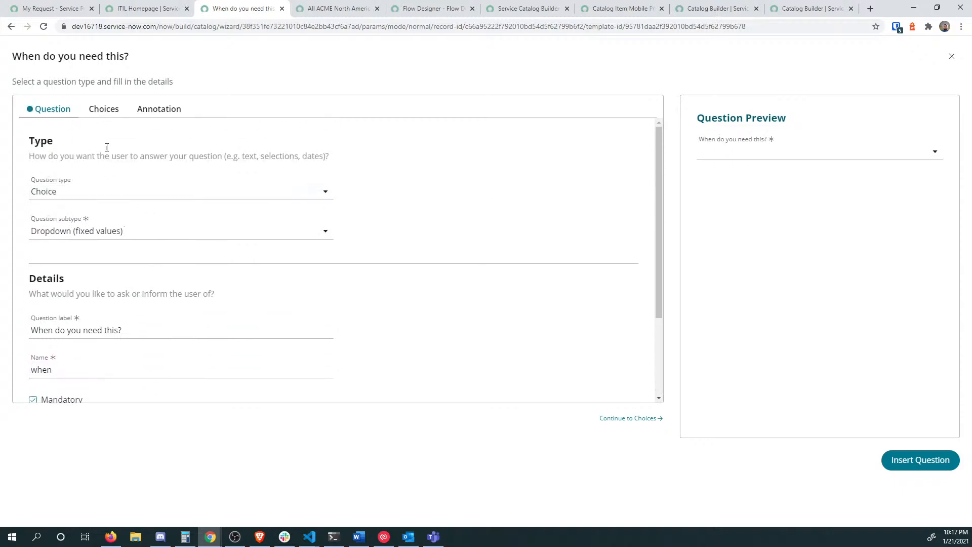
# Step: Add Today and Tomorrow as dropdown choices
pyautogui.click(103, 108)
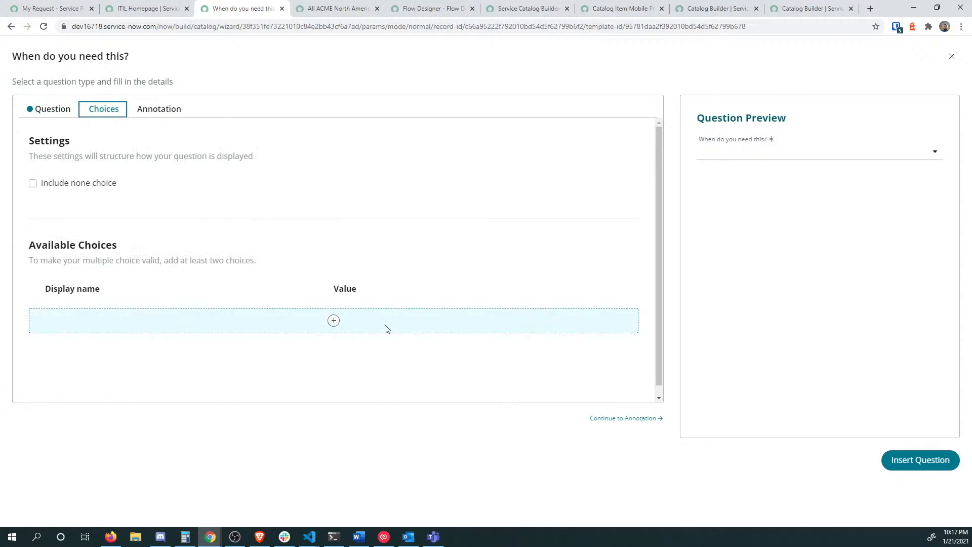
pyautogui.click(334, 321)
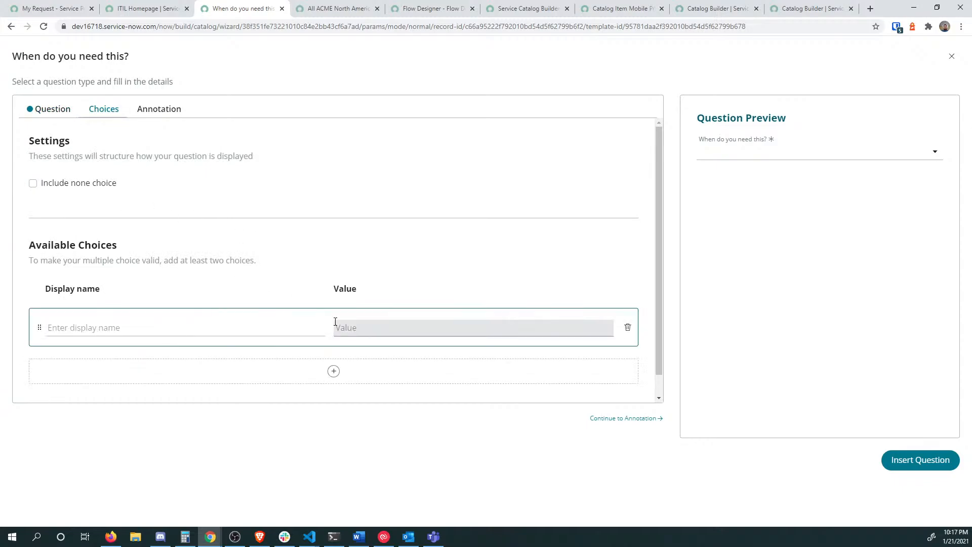
pyautogui.click(223, 330)
pyautogui.write('Today')
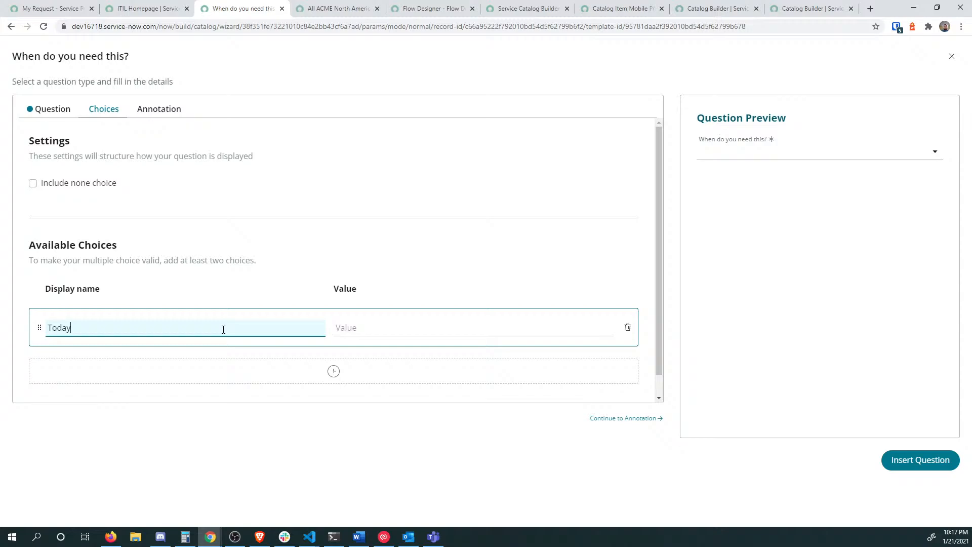
pyautogui.press('Tab')
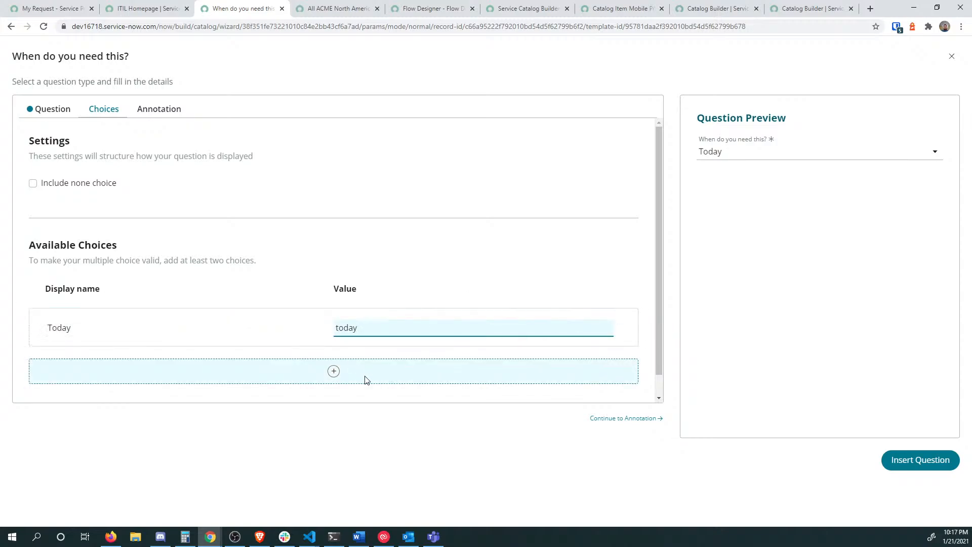
pyautogui.click(335, 371)
pyautogui.click(208, 373)
pyautogui.write('T')
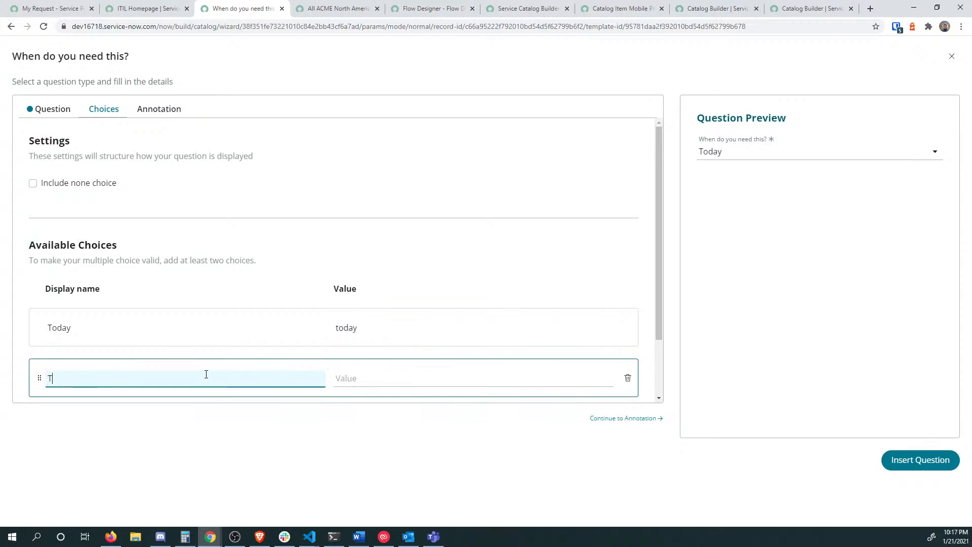
pyautogui.write('omorrow')
pyautogui.scroll(-2, 302, 371)
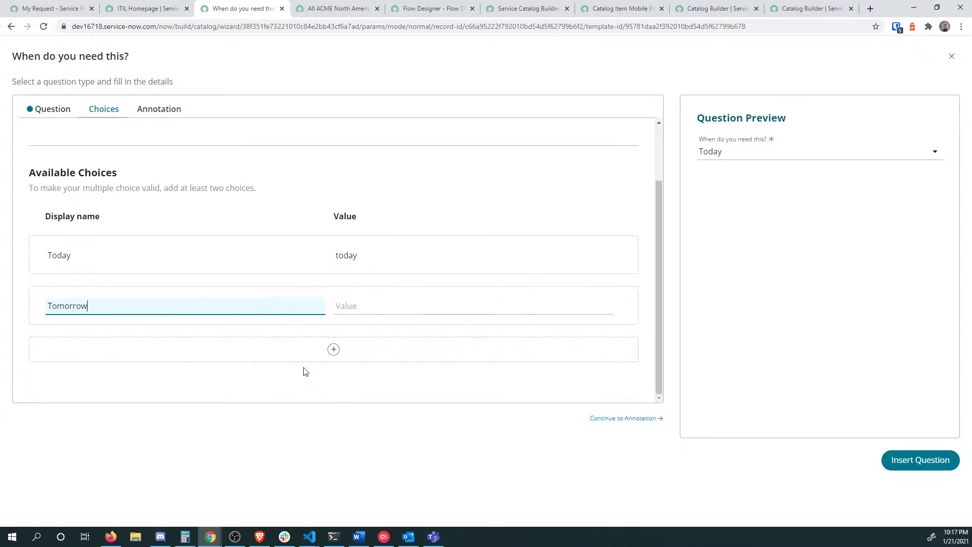
# Step: Add a Next week choice (value next_week) and insert the question into the form
pyautogui.click(332, 349)
pyautogui.click(228, 353)
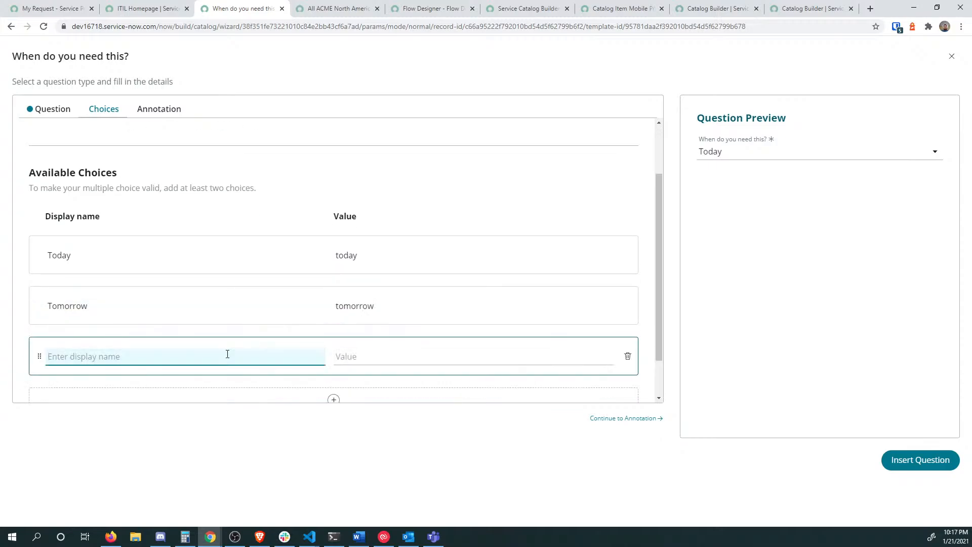
pyautogui.write('Next week')
pyautogui.press('Tab')
pyautogui.scroll(-1, 343, 363)
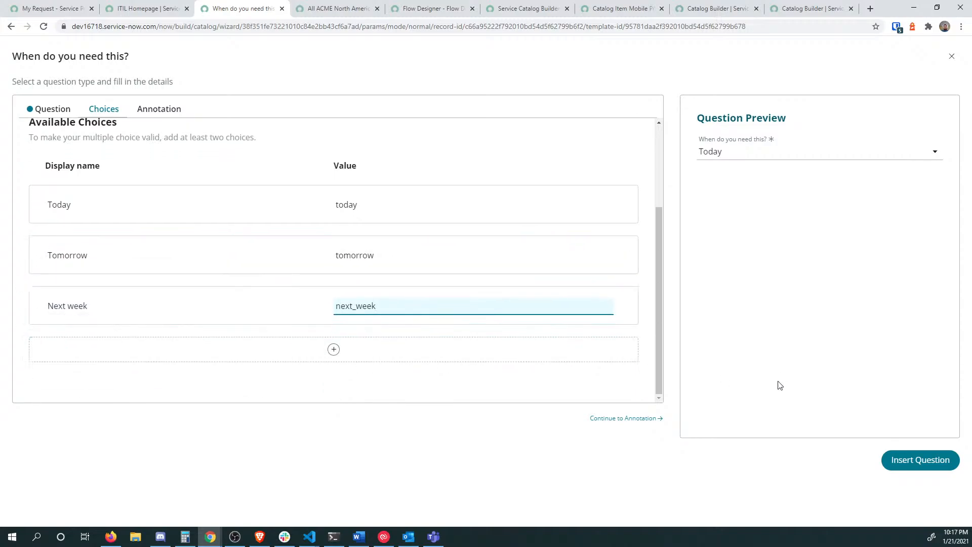
pyautogui.click(909, 460)
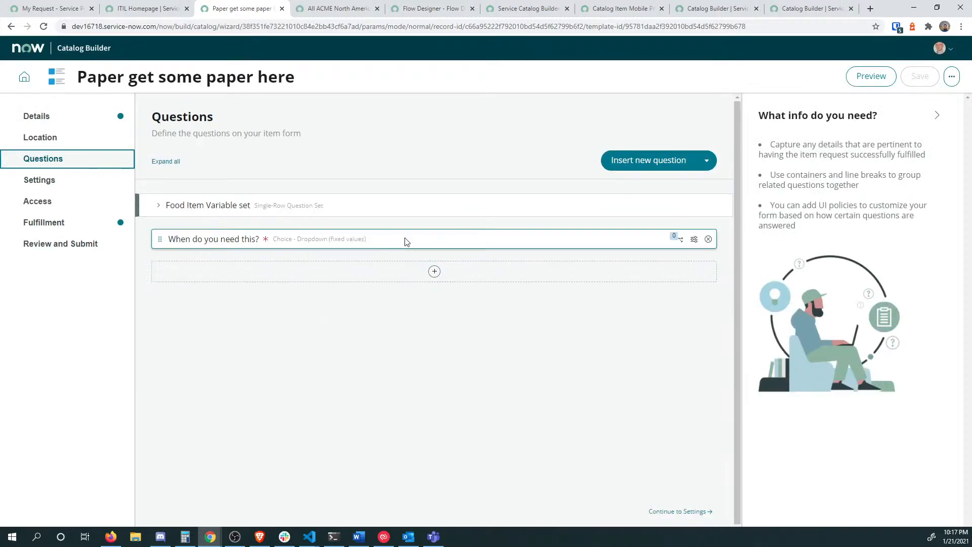
# Step: Move 'When do you need this?' above the Food Item Variable set, save, and review Settings and Access
pyautogui.moveTo(160, 239); pyautogui.dragTo(162, 195)
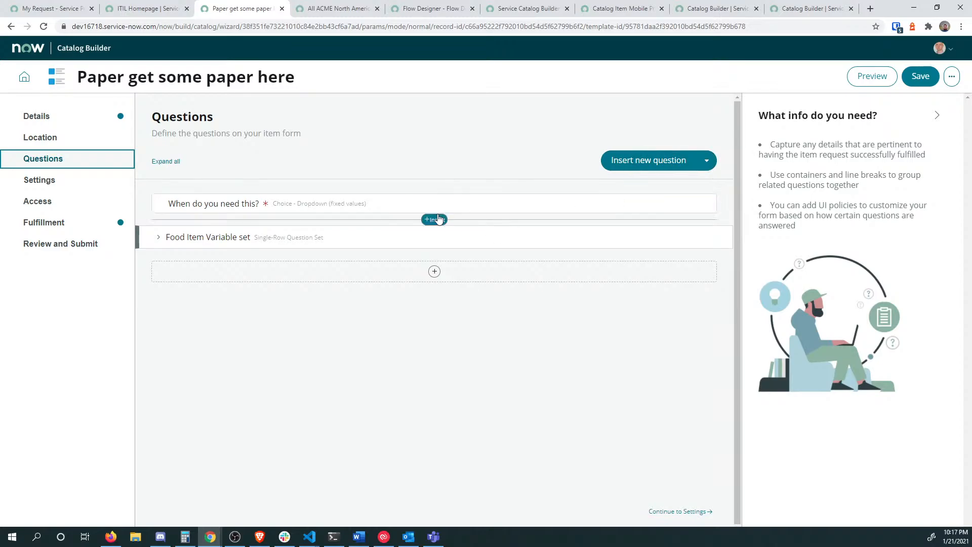
pyautogui.click(916, 83)
pyautogui.click(44, 185)
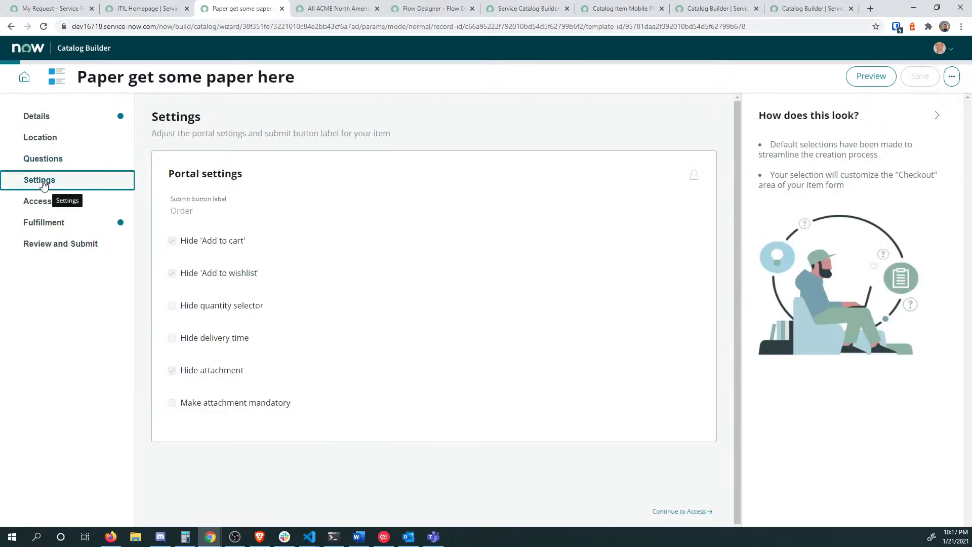
pyautogui.click(69, 207)
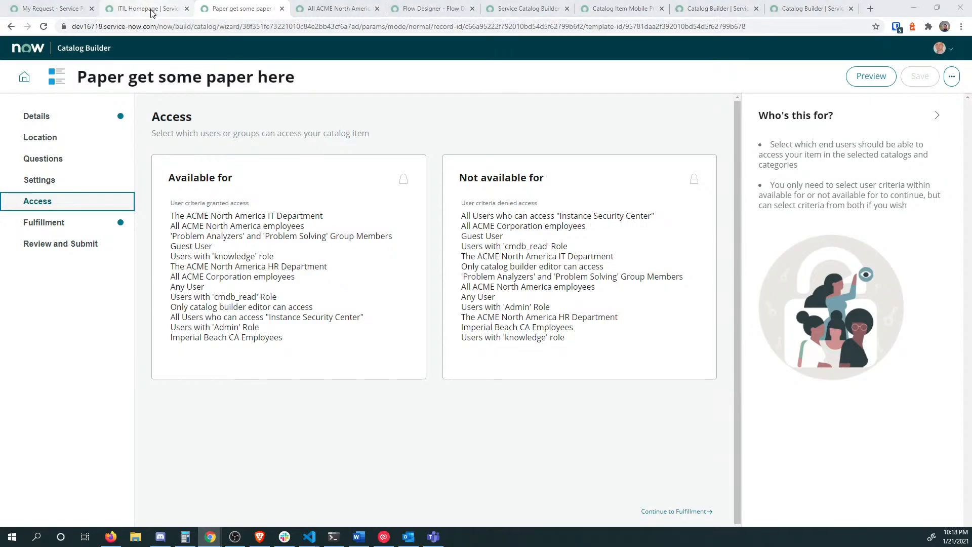
# Step: From the private window's dashboard, edit the Office Items template and view its Overrides step
pyautogui.hotkey('alt', 'Tab')
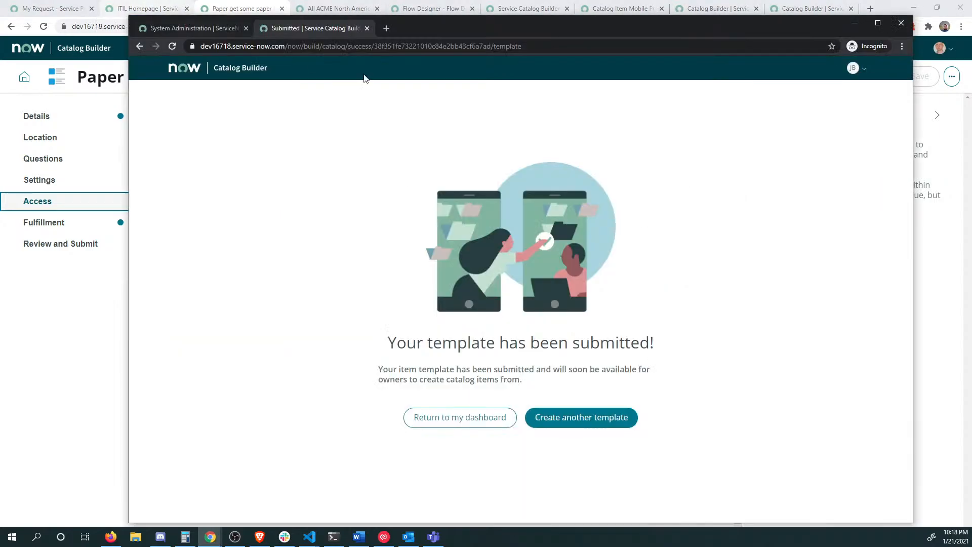
pyautogui.click(454, 422)
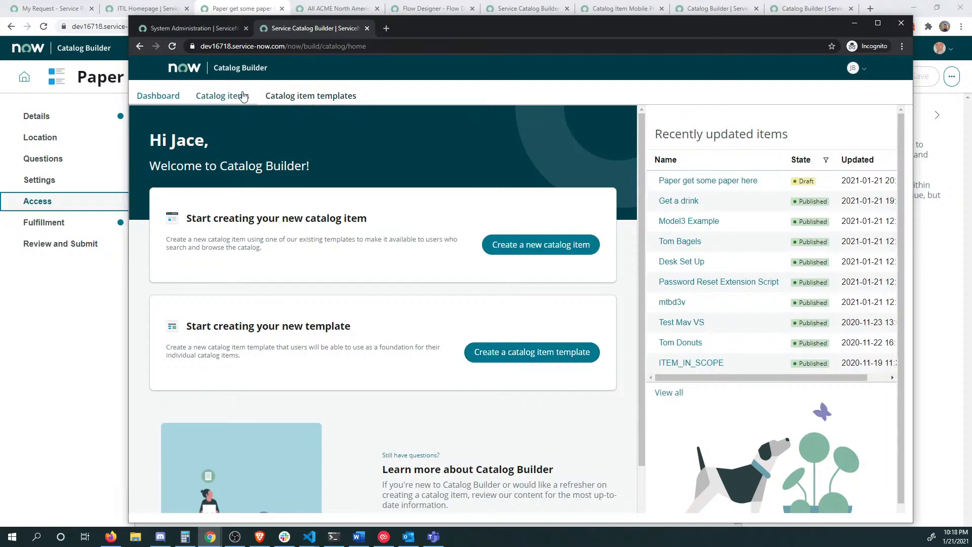
pyautogui.click(291, 96)
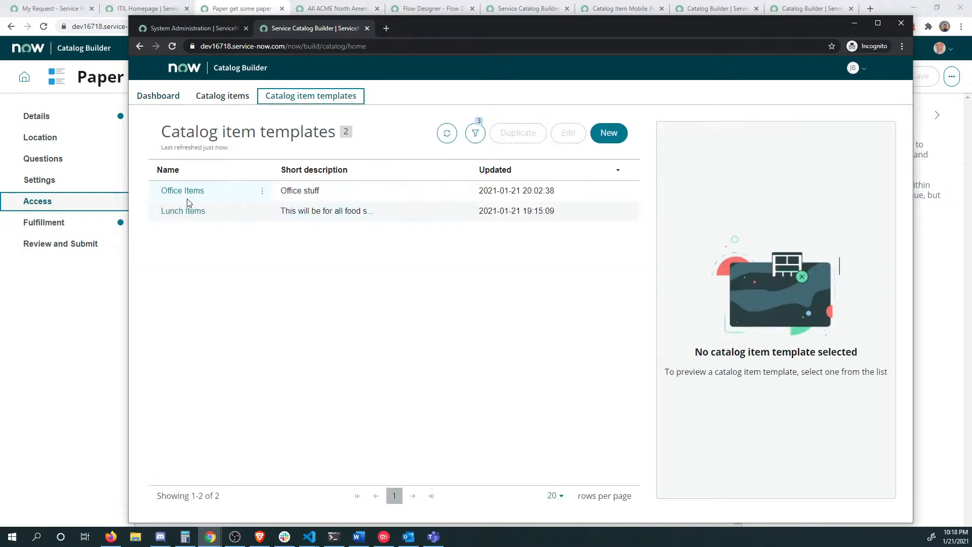
pyautogui.click(187, 195)
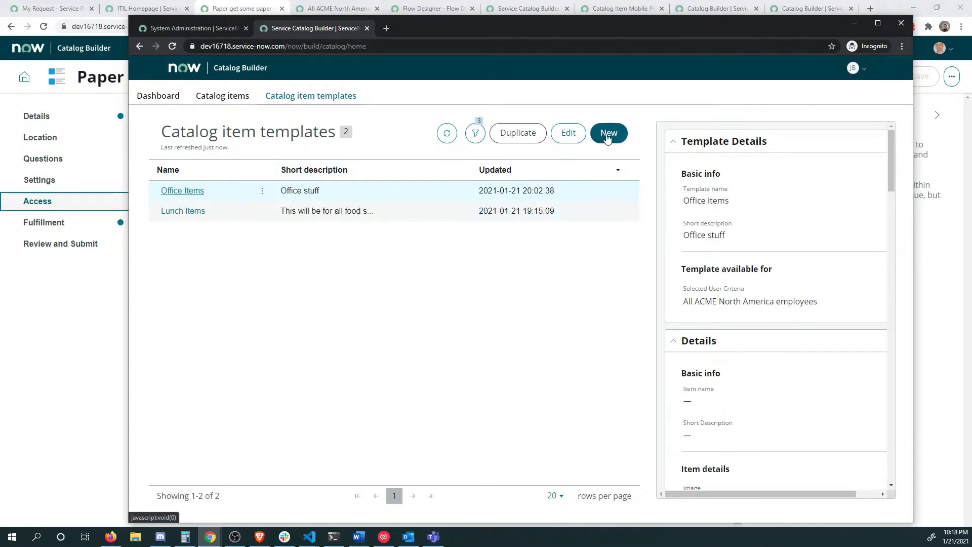
pyautogui.click(580, 141)
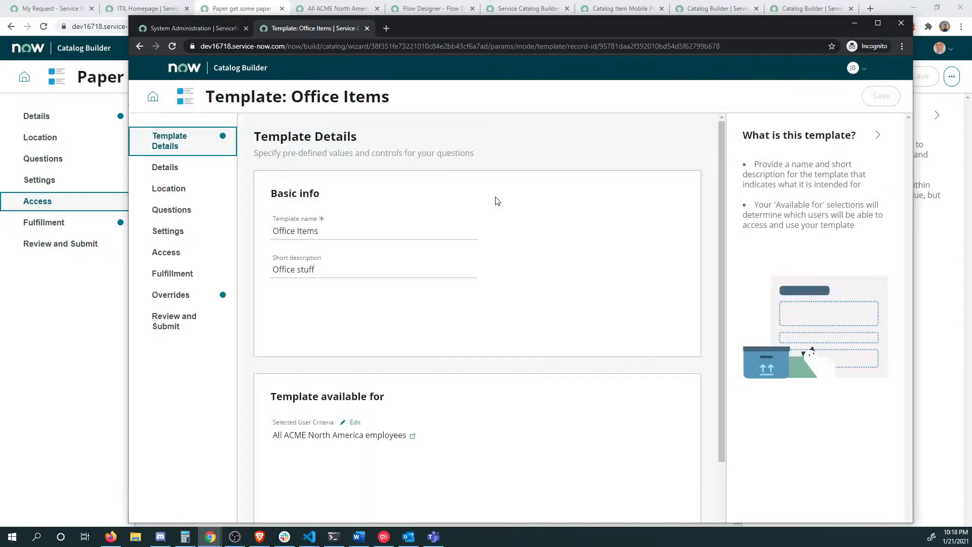
pyautogui.click(166, 294)
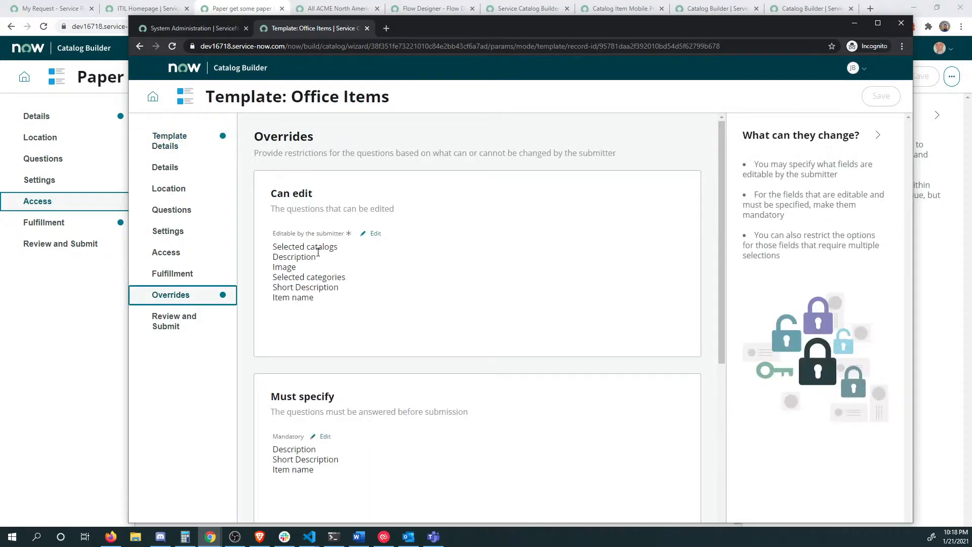
pyautogui.scroll(-5, 331, 291)
pyautogui.scroll(3, 334, 299)
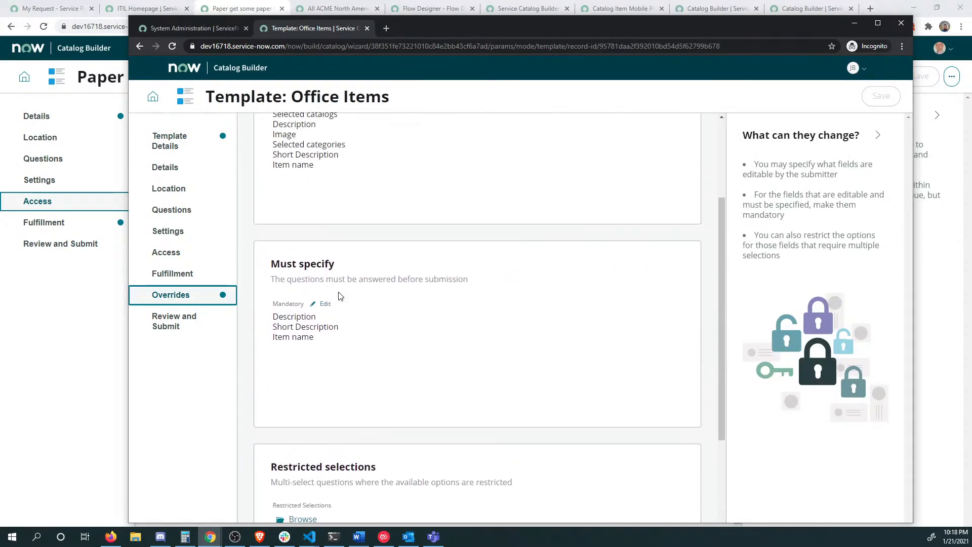
pyautogui.scroll(3, 355, 249)
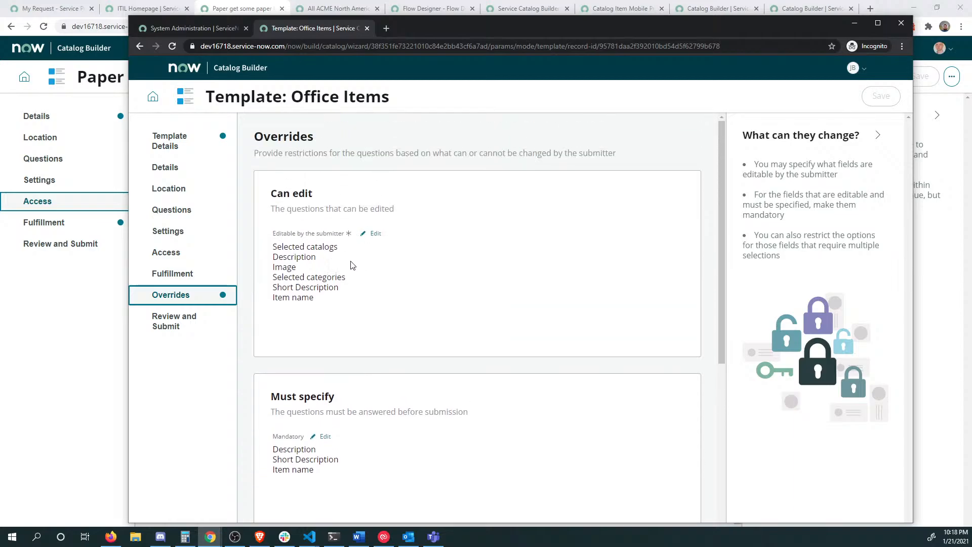
# Step: Let the submitter edit both User criteria denied access and User criteria granted access
pyautogui.click(375, 234)
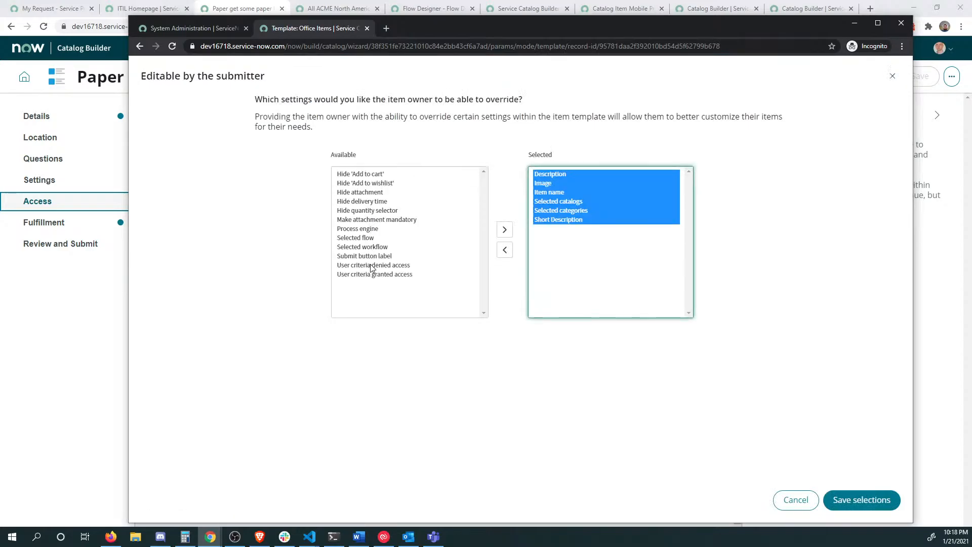
pyautogui.click(371, 265)
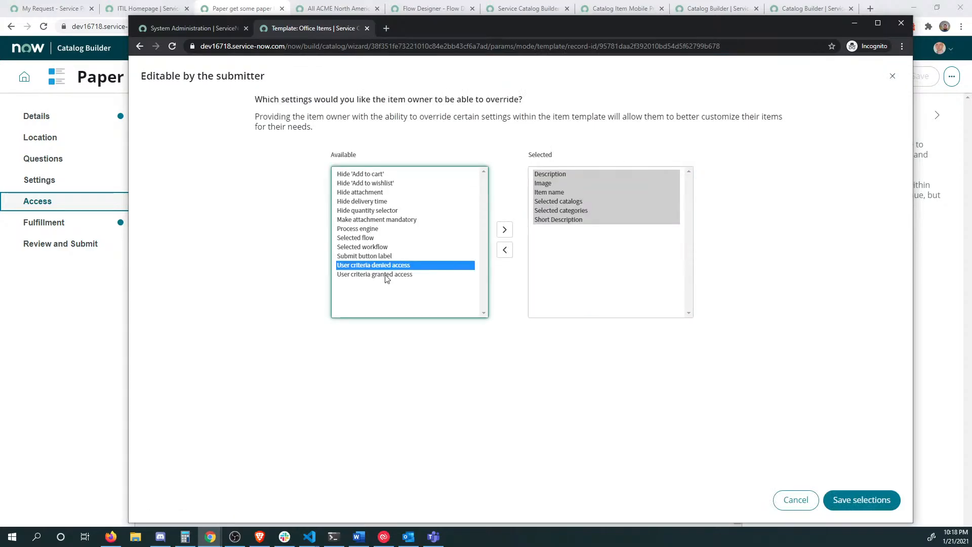
pyautogui.keyDown('shift'); pyautogui.click(387, 275); pyautogui.keyUp('shift')
pyautogui.click(503, 234)
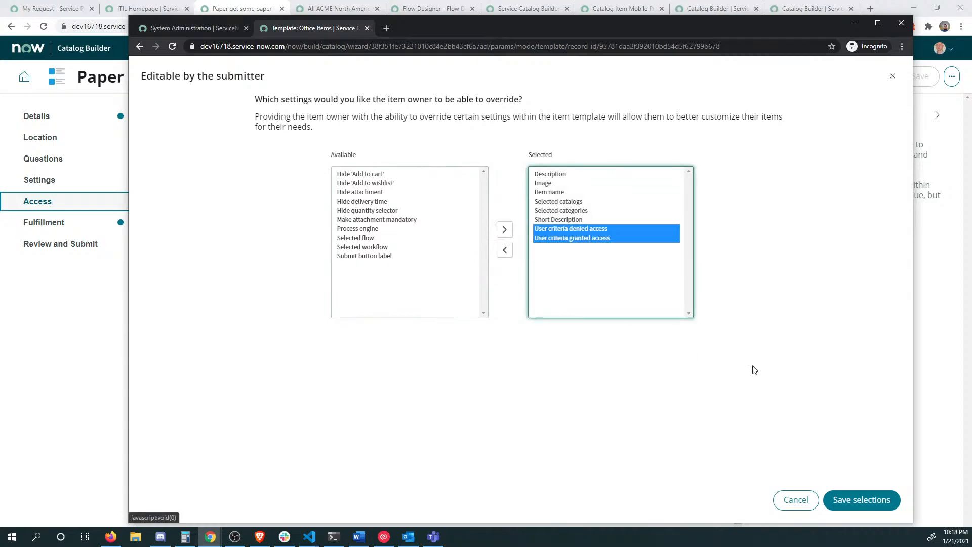
pyautogui.click(862, 501)
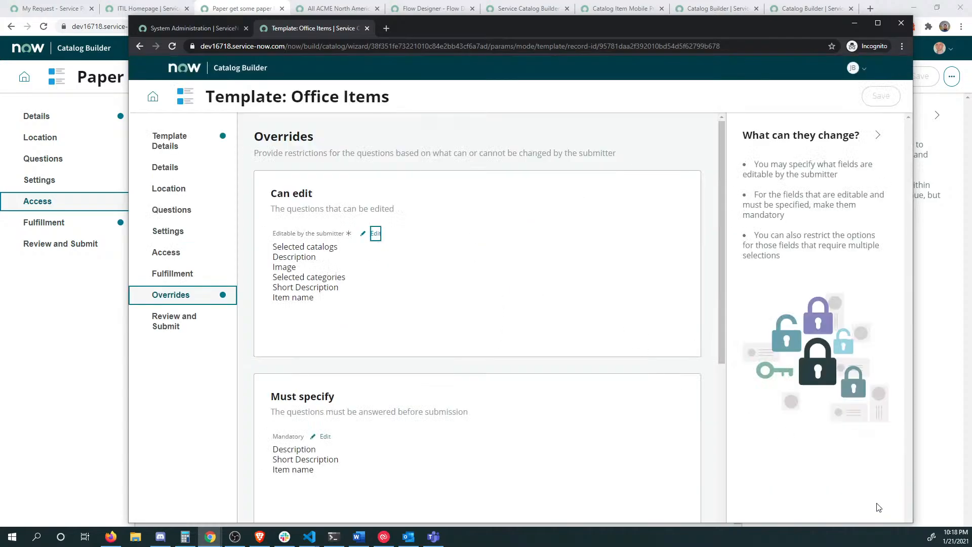
# Step: Submit the Office Items template from Review and Submit, then reload the Paper item's window
pyautogui.scroll(-5, 597, 385)
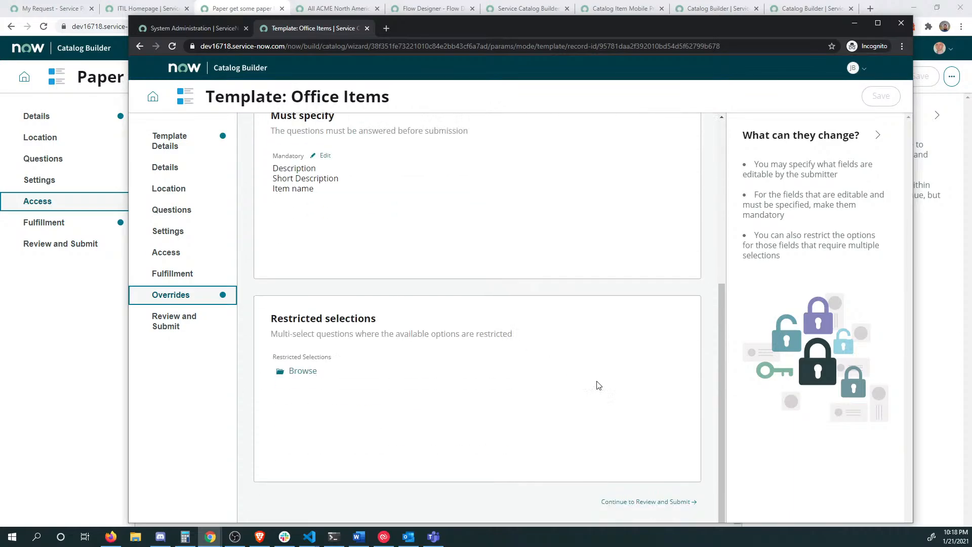
pyautogui.click(188, 326)
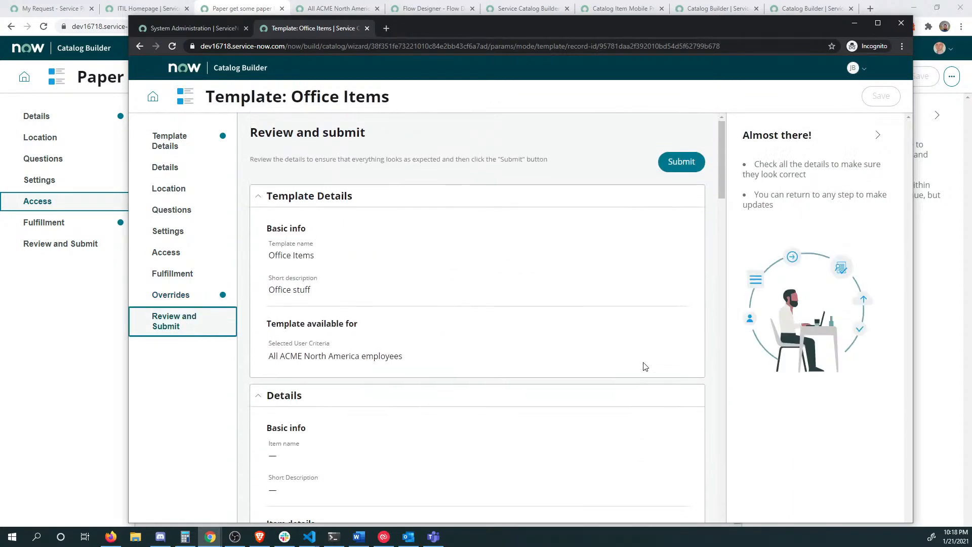
pyautogui.click(684, 160)
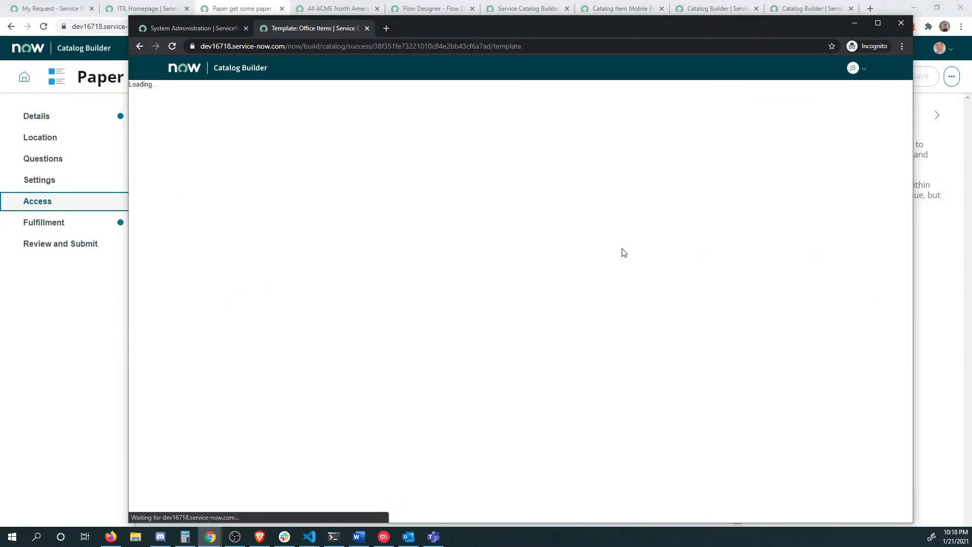
pyautogui.click(58, 323)
pyautogui.press('F5')
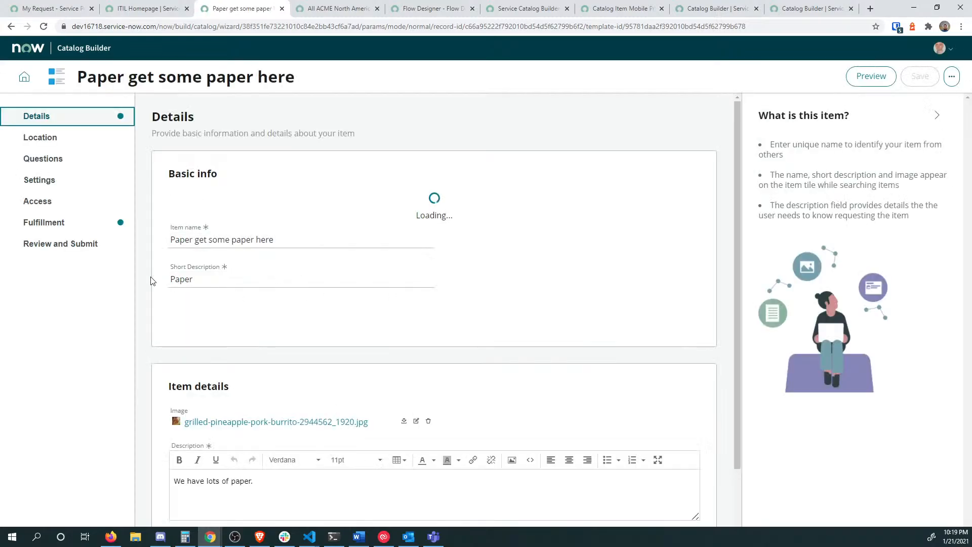
# Step: Step through the Paper item's Questions and Fulfillment pages to reach its Access page
pyautogui.click(60, 159)
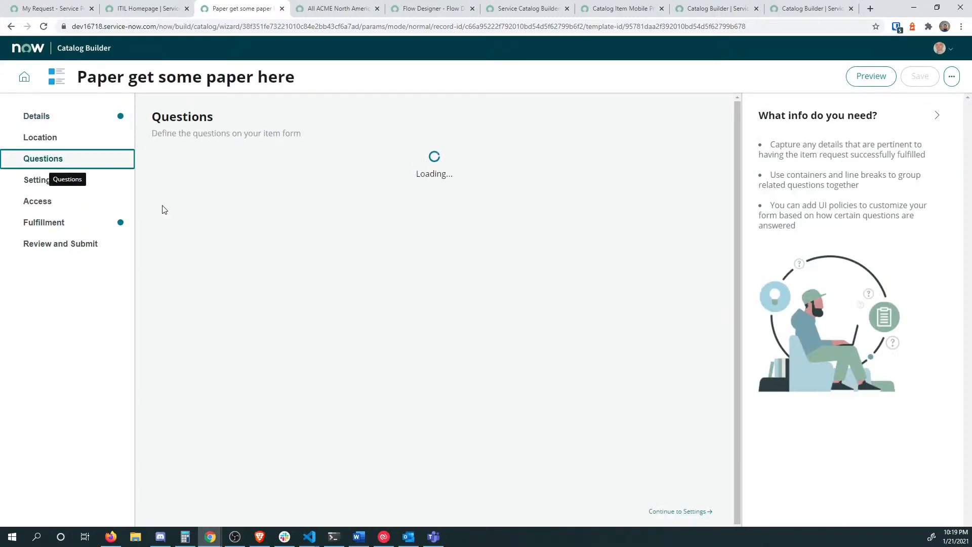
pyautogui.click(73, 225)
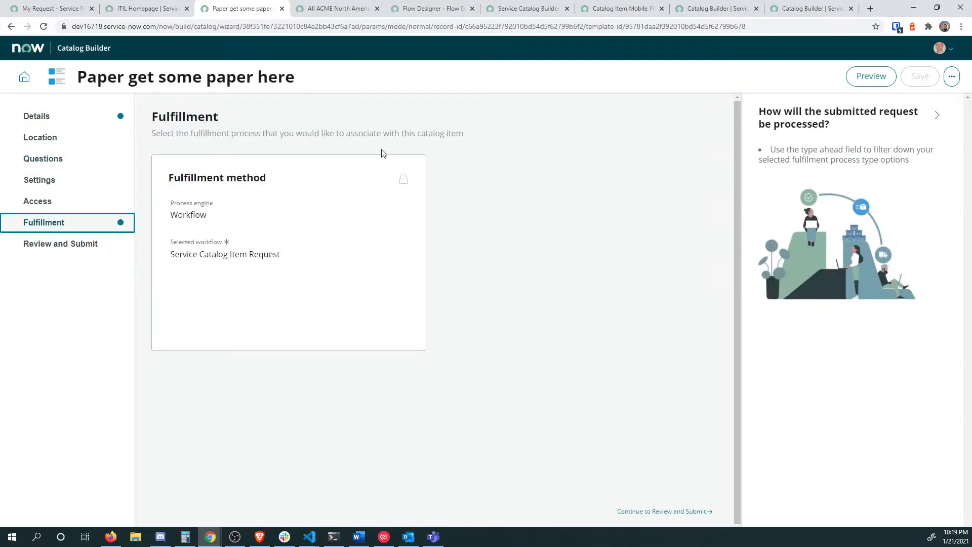
pyautogui.click(79, 200)
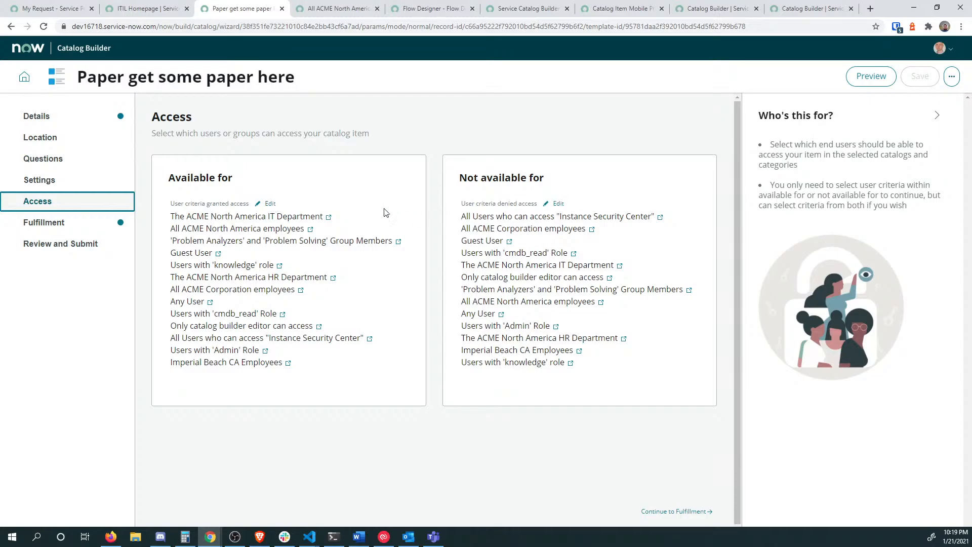
# Step: Move every granted-access criterion except All ACME North America employees back to available and save
pyautogui.click(271, 204)
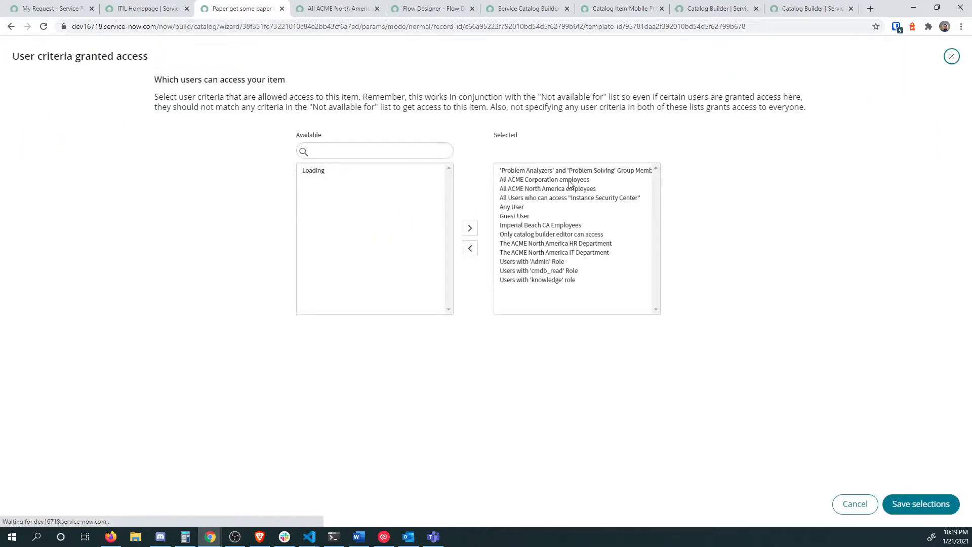
pyautogui.click(527, 174)
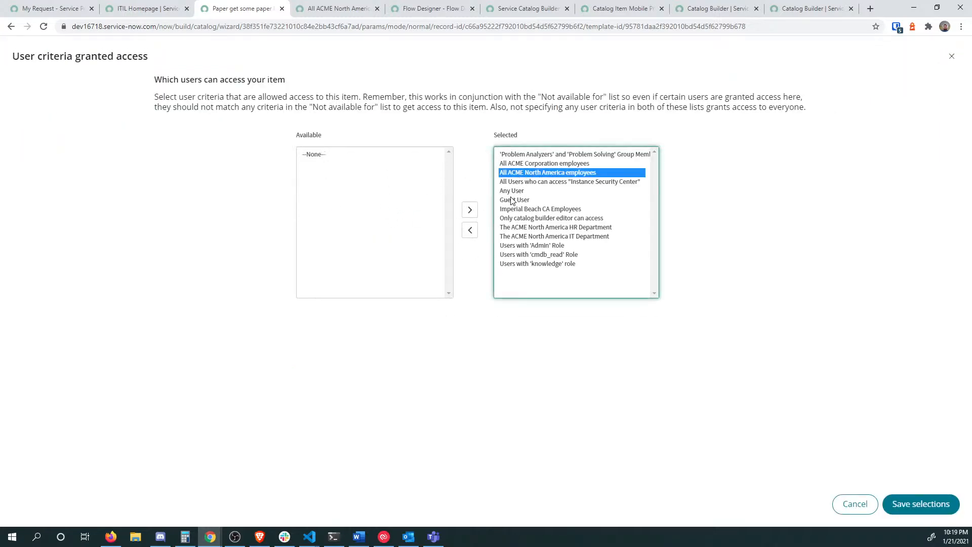
pyautogui.click(533, 163)
pyautogui.keyDown('ctrl'); pyautogui.click(533, 154); pyautogui.keyUp('ctrl')
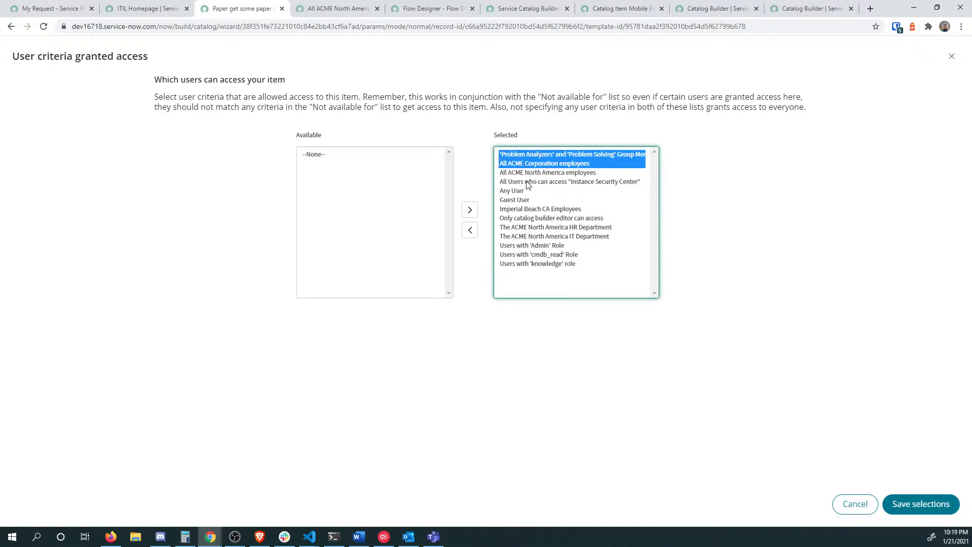
pyautogui.keyDown('ctrl'); pyautogui.click(529, 181); pyautogui.keyUp('ctrl')
pyautogui.keyDown('ctrl'); pyautogui.click(526, 191); pyautogui.keyUp('ctrl')
pyautogui.keyDown('ctrl'); pyautogui.click(521, 202); pyautogui.keyUp('ctrl')
pyautogui.keyDown('ctrl'); pyautogui.click(522, 211); pyautogui.keyUp('ctrl')
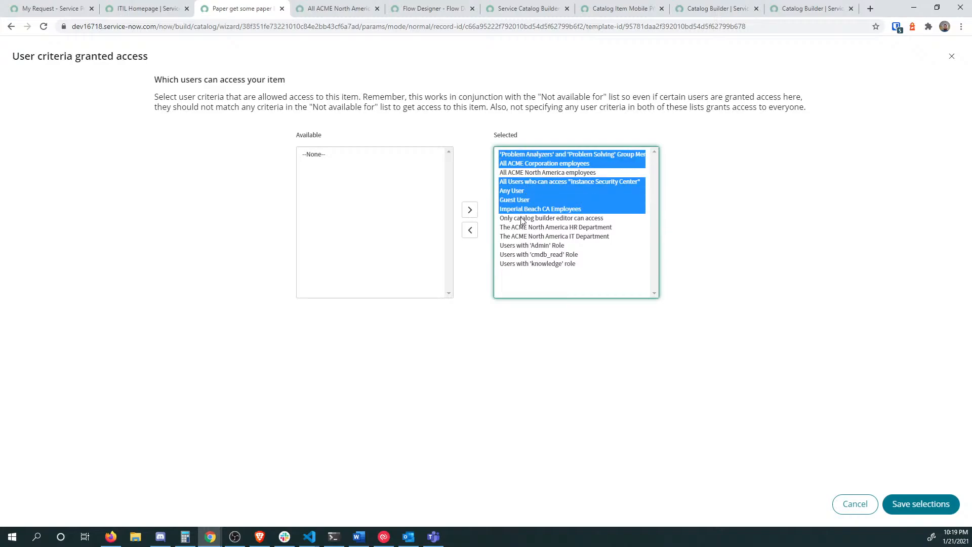
pyautogui.keyDown('ctrl'); pyautogui.click(522, 228); pyautogui.keyUp('ctrl')
pyautogui.keyDown('ctrl'); pyautogui.click(521, 219); pyautogui.keyUp('ctrl')
pyautogui.keyDown('ctrl'); pyautogui.click(521, 237); pyautogui.keyUp('ctrl')
pyautogui.keyDown('ctrl'); pyautogui.click(517, 246); pyautogui.keyUp('ctrl')
pyautogui.keyDown('ctrl'); pyautogui.click(516, 255); pyautogui.keyUp('ctrl')
pyautogui.keyDown('ctrl'); pyautogui.click(516, 264); pyautogui.keyUp('ctrl')
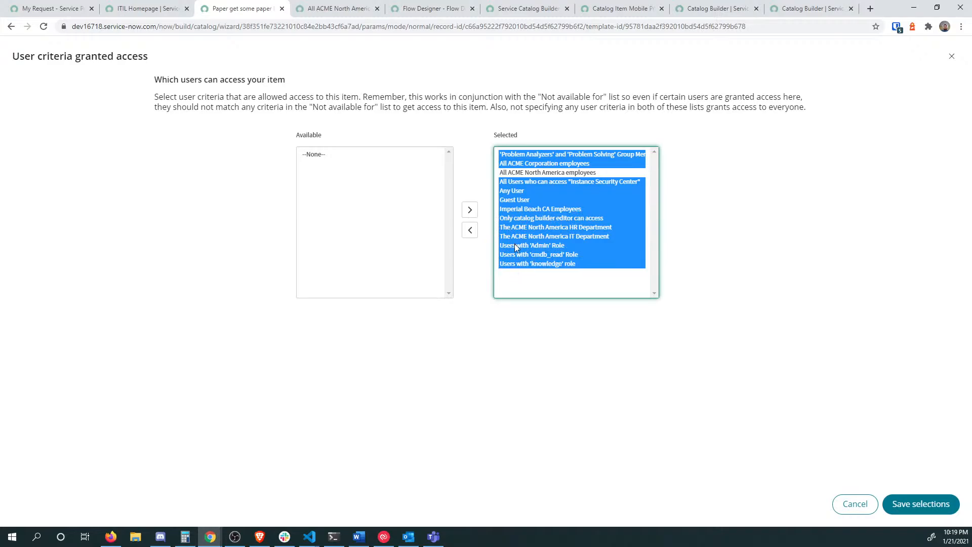
pyautogui.click(470, 229)
pyautogui.click(909, 504)
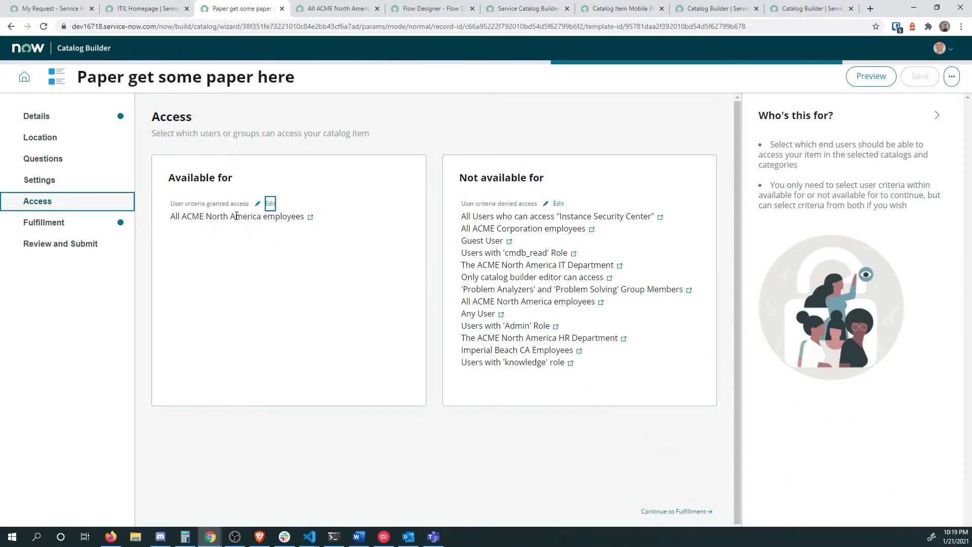
# Step: Move all denied-access criteria back to available, save the empty list, and continue to Review and submit
pyautogui.click(557, 204)
pyautogui.click(559, 160)
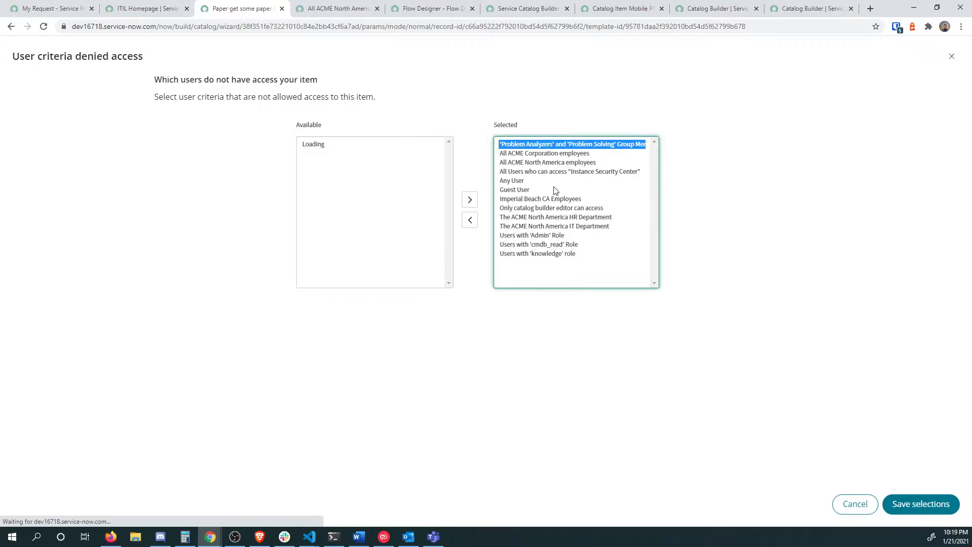
pyautogui.keyDown('shift'); pyautogui.click(528, 254); pyautogui.keyUp('shift')
pyautogui.click(476, 224)
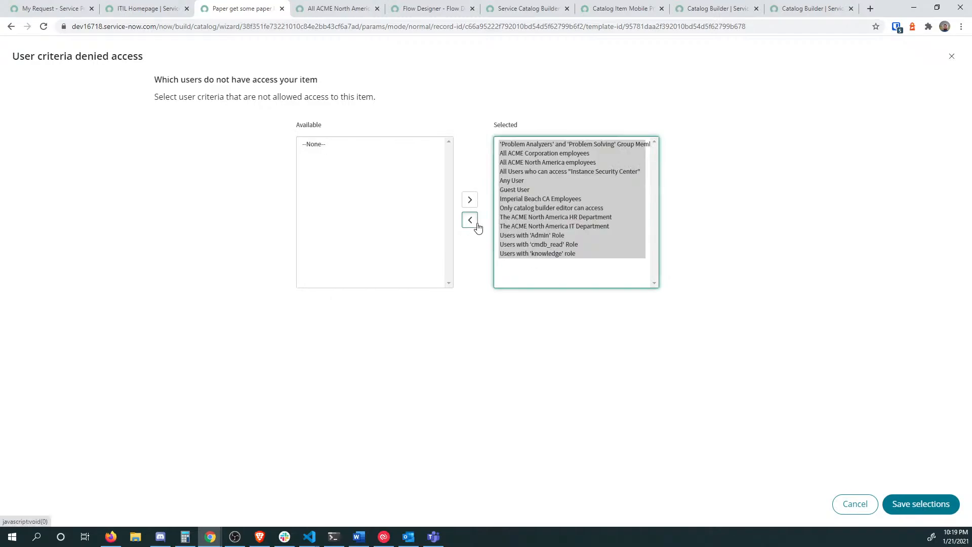
pyautogui.click(921, 504)
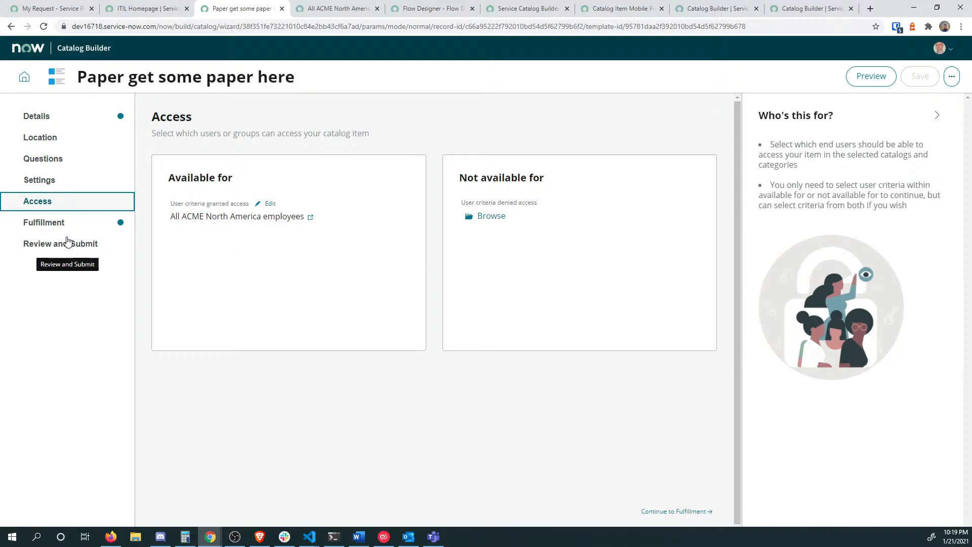
pyautogui.click(73, 223)
# Step: Scroll through the Paper item's Review and Submit summary and submit it
pyautogui.click(96, 248)
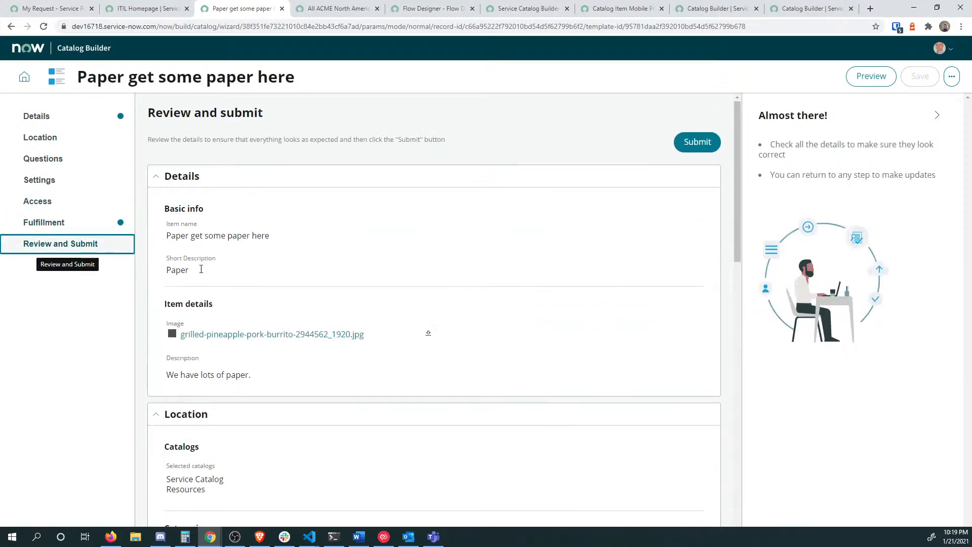
pyautogui.scroll(-10, 577, 256)
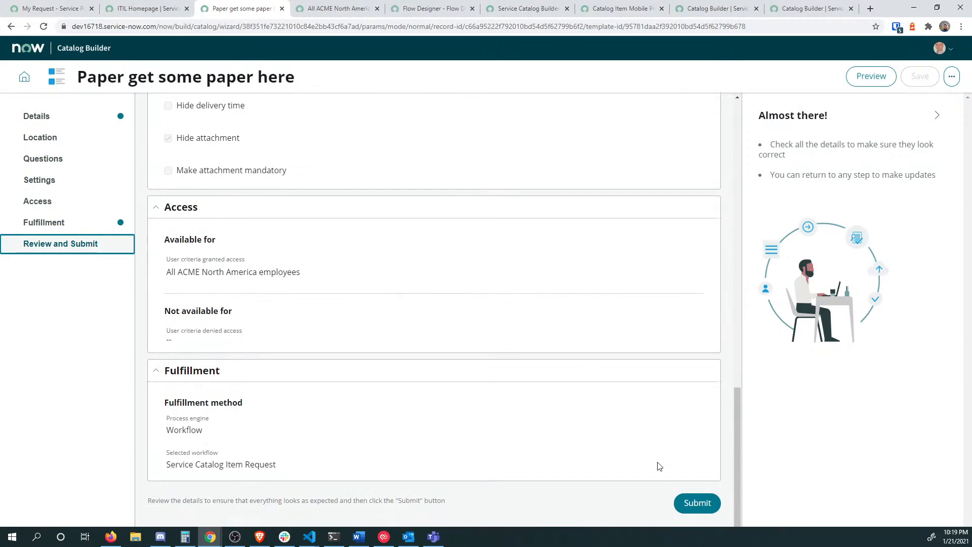
pyautogui.click(697, 503)
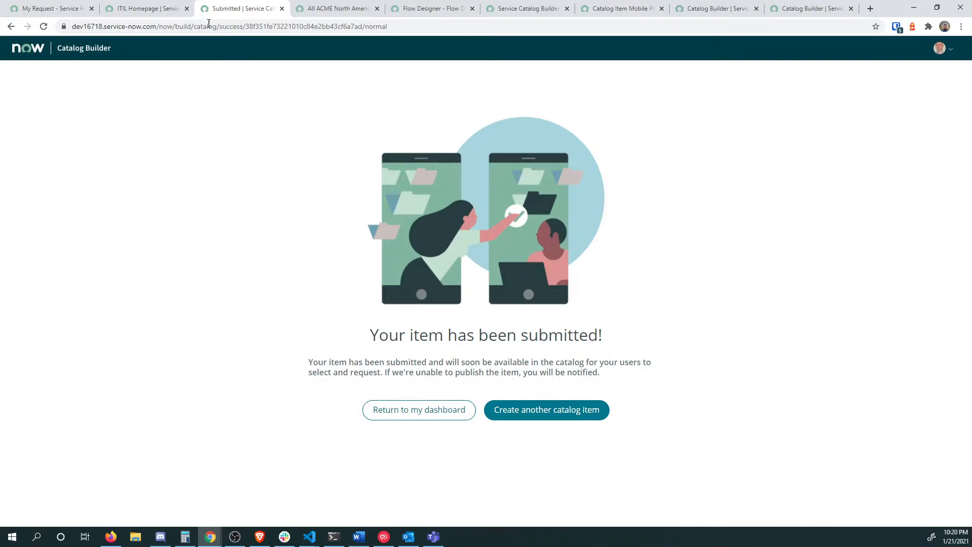
# Step: Clear the navigator filter text on the ITIL Homepage tab
pyautogui.click(135, 9)
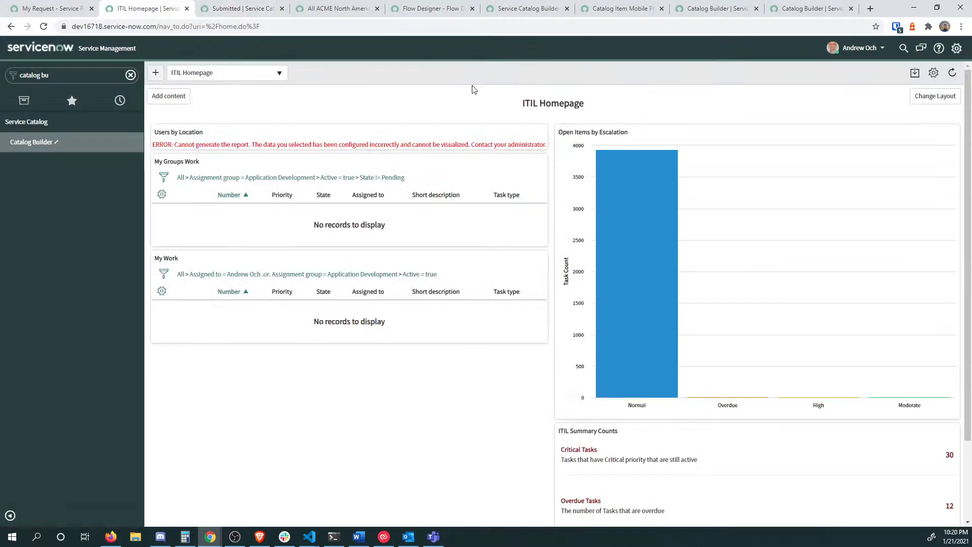
pyautogui.click(61, 71)
pyautogui.write('sre')
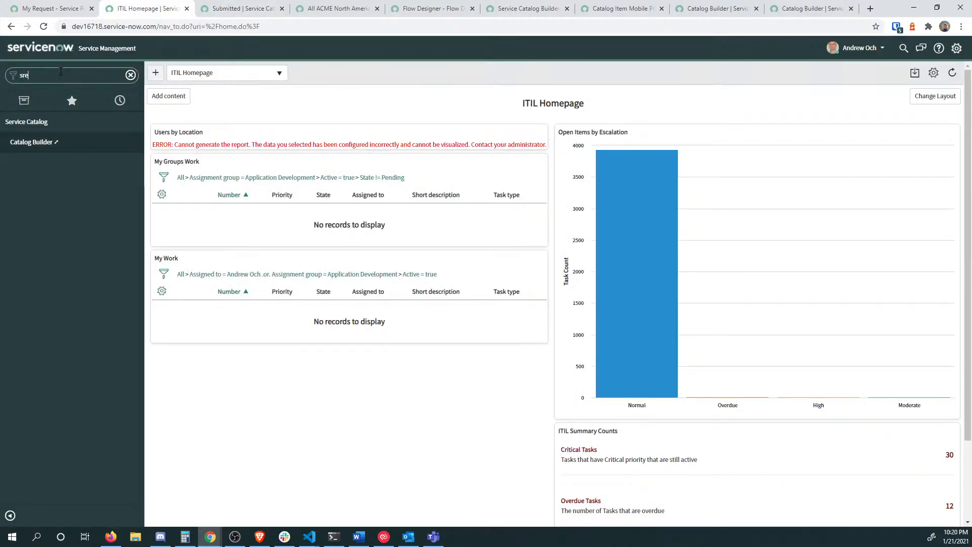
pyautogui.press('BackSpace')
pyautogui.press('BackSpace')
pyautogui.press('BackSpace')
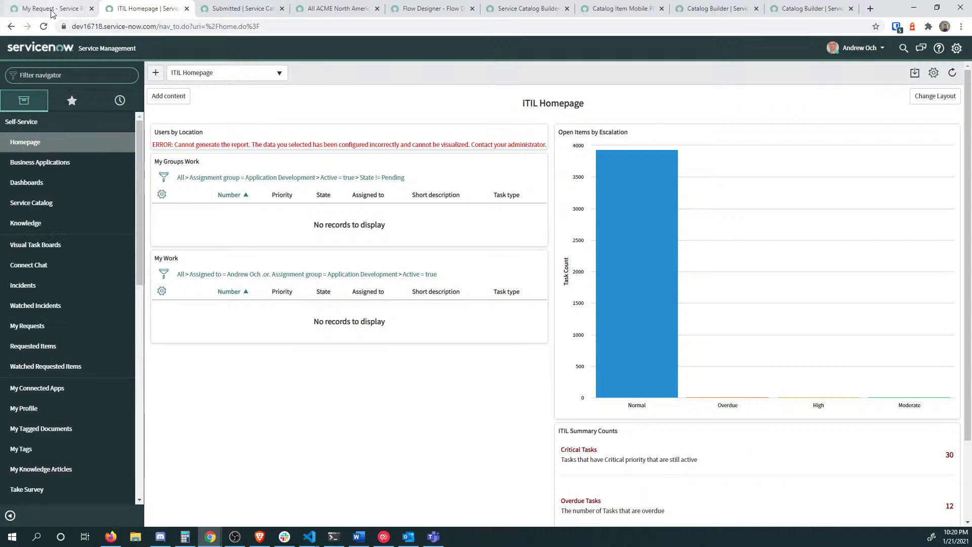
# Step: Reload the Service Portal home page and search it for 'paper'
pyautogui.click(50, 11)
pyautogui.click(53, 56)
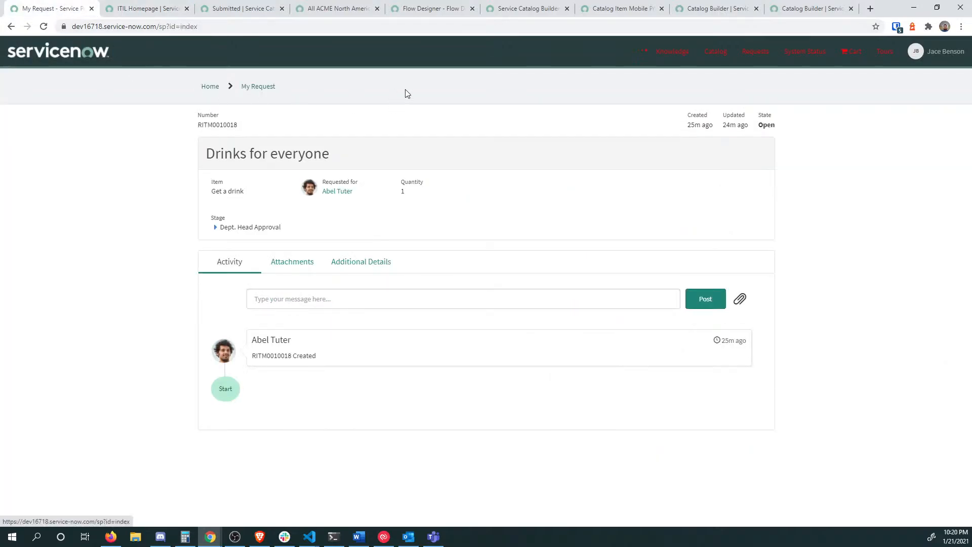
pyautogui.press('F5')
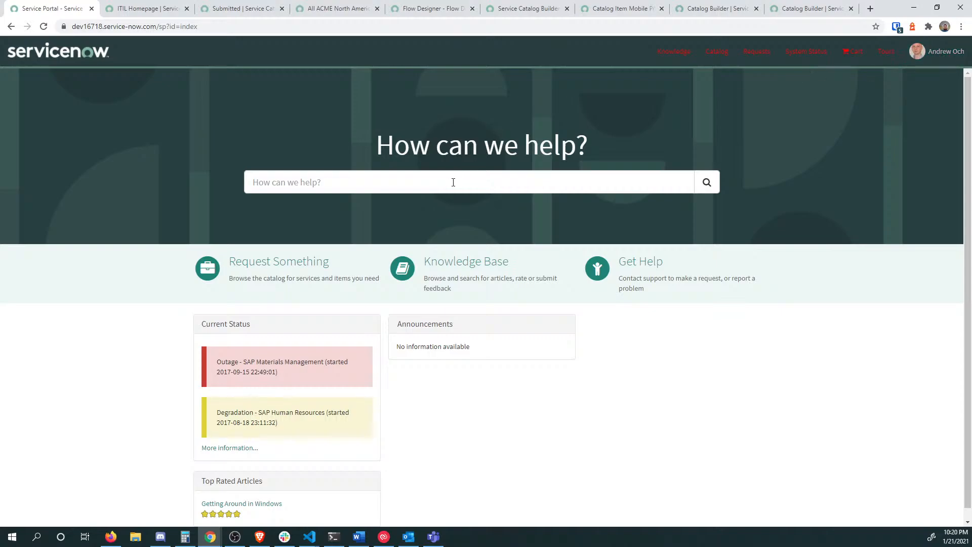
pyautogui.click(453, 186)
pyautogui.write('paper')
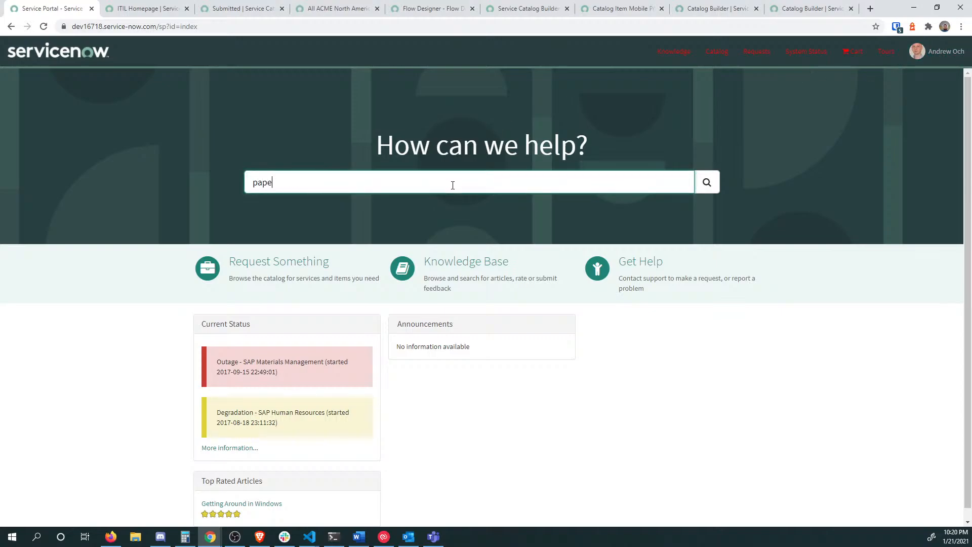
pyautogui.press('Return')
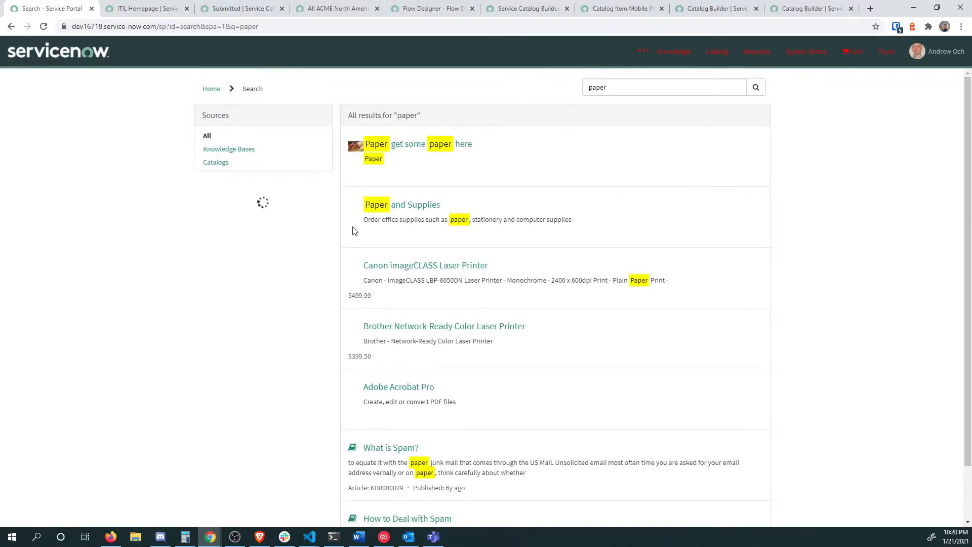
# Step: Open the Paper get some paper here item, keep Today as needed date, and check its 5 Days delivery time
pyautogui.click(410, 148)
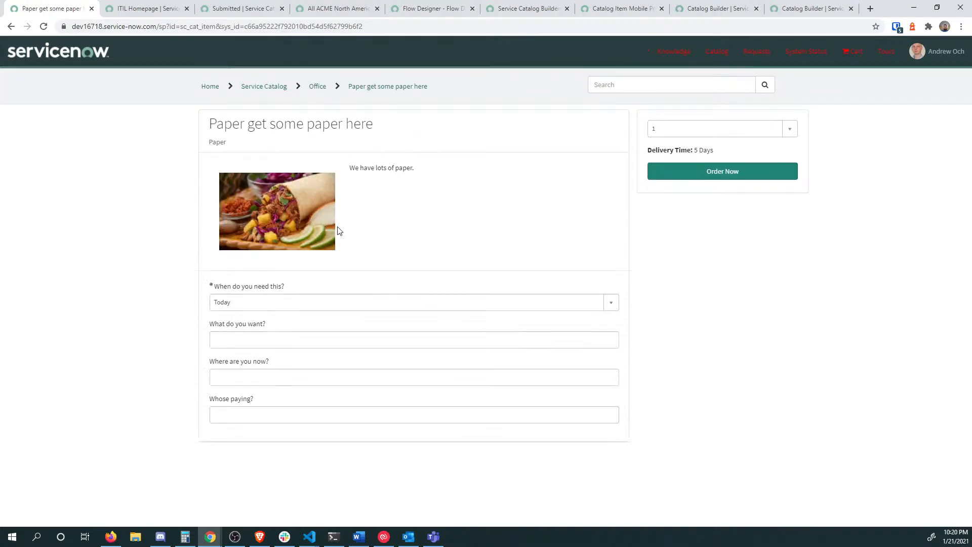
pyautogui.click(296, 305)
pyautogui.click(291, 306)
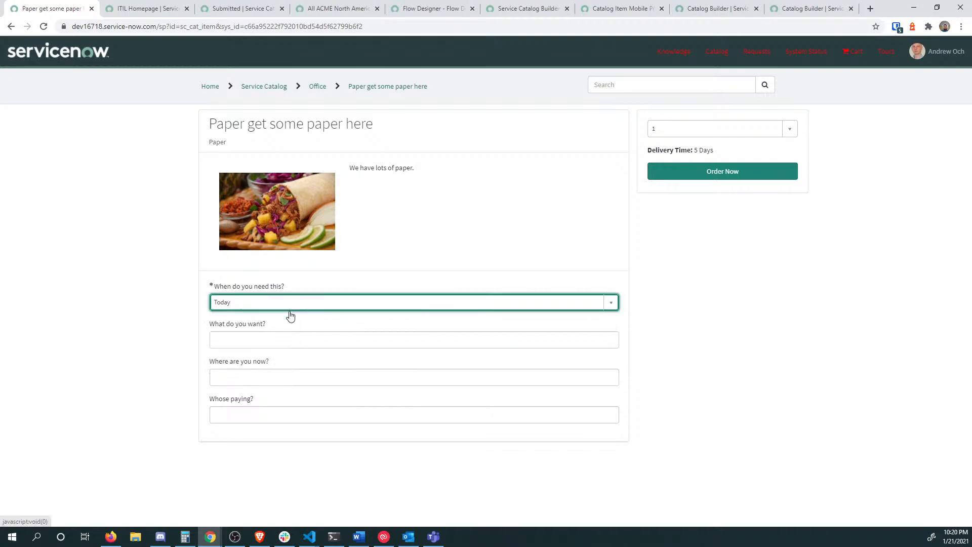
pyautogui.click(297, 339)
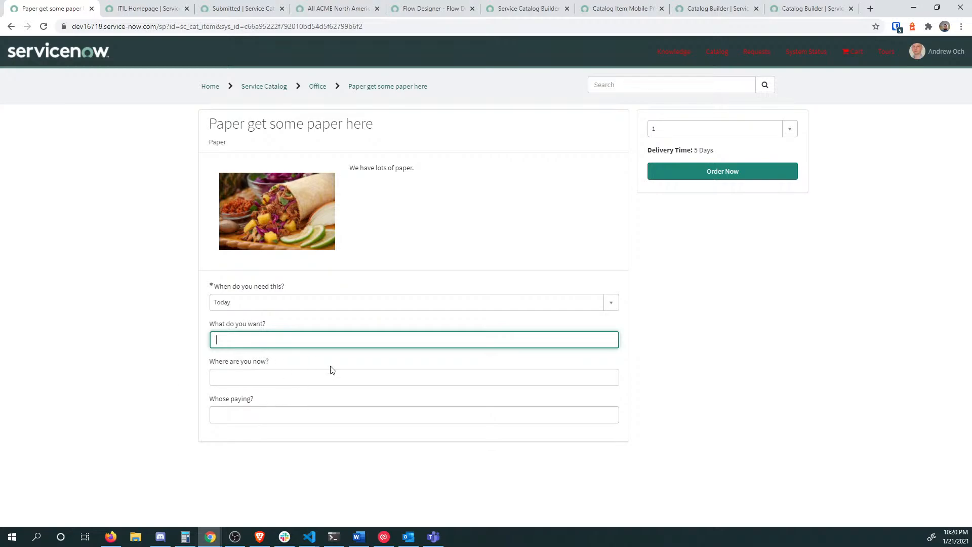
pyautogui.moveTo(684, 151); pyautogui.dragTo(728, 154)
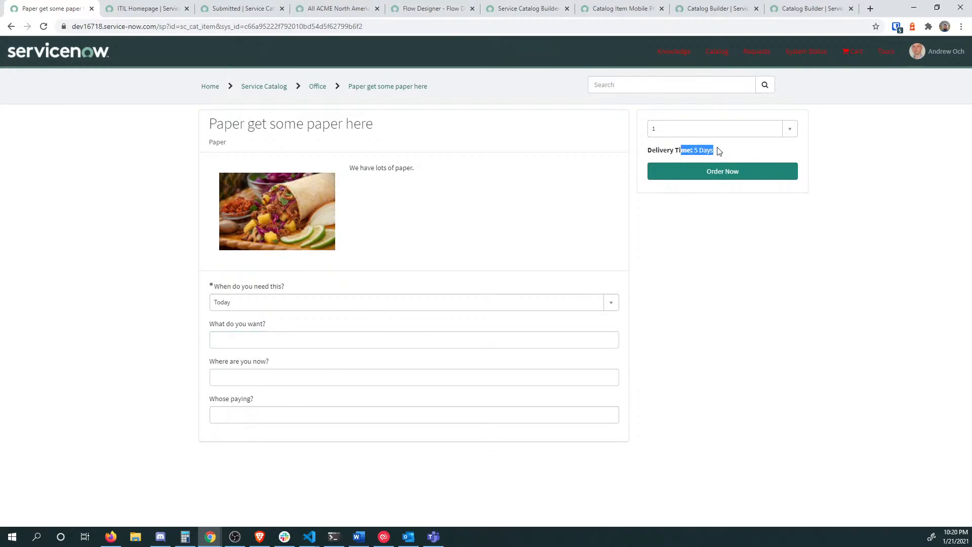
pyautogui.click(715, 149)
# Step: Enter 'paper' and 'home', choose ATF_TestGroup_Network as payer, then order and check out
pyautogui.click(299, 346)
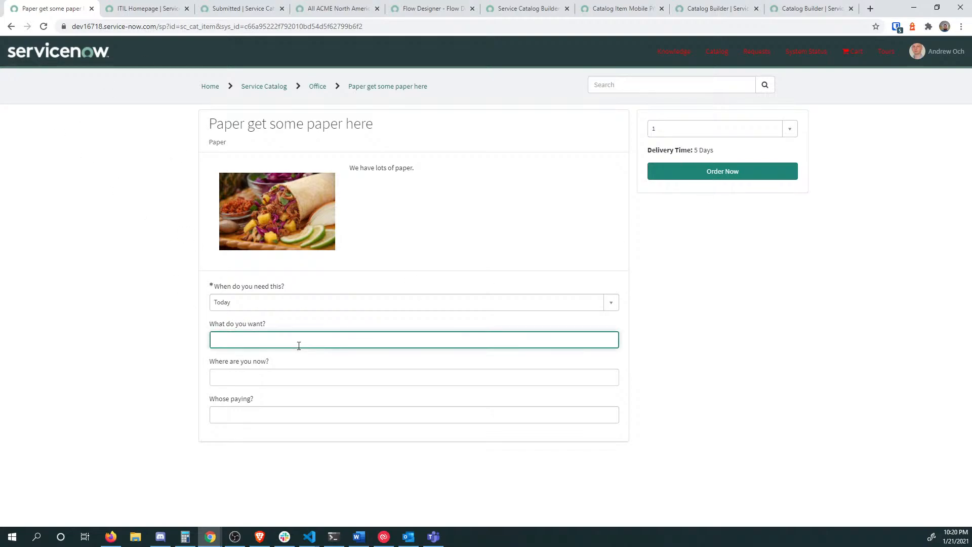
pyautogui.press('Tab')
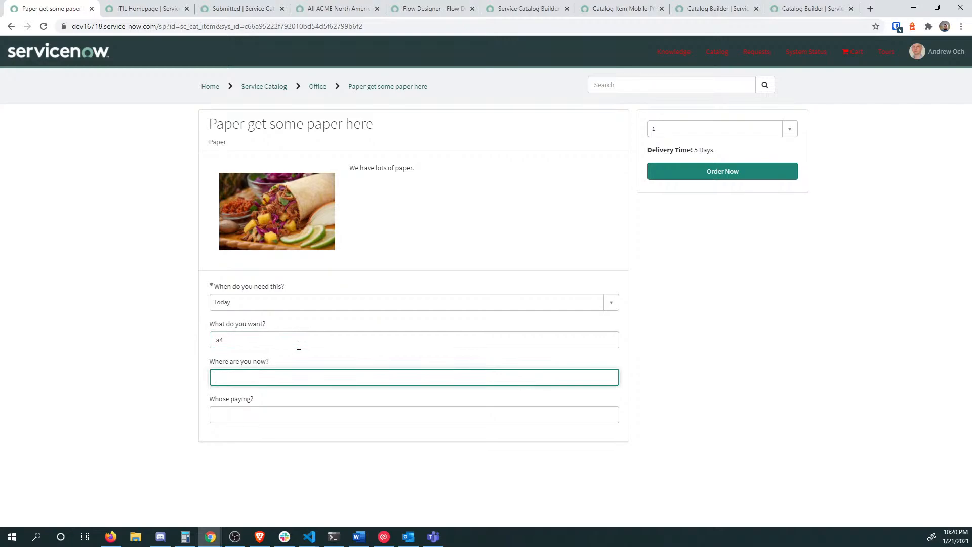
pyautogui.hotkey('shift', 'Tab')
pyautogui.write('paper')
pyautogui.press('Tab')
pyautogui.write('home')
pyautogui.press('Tab')
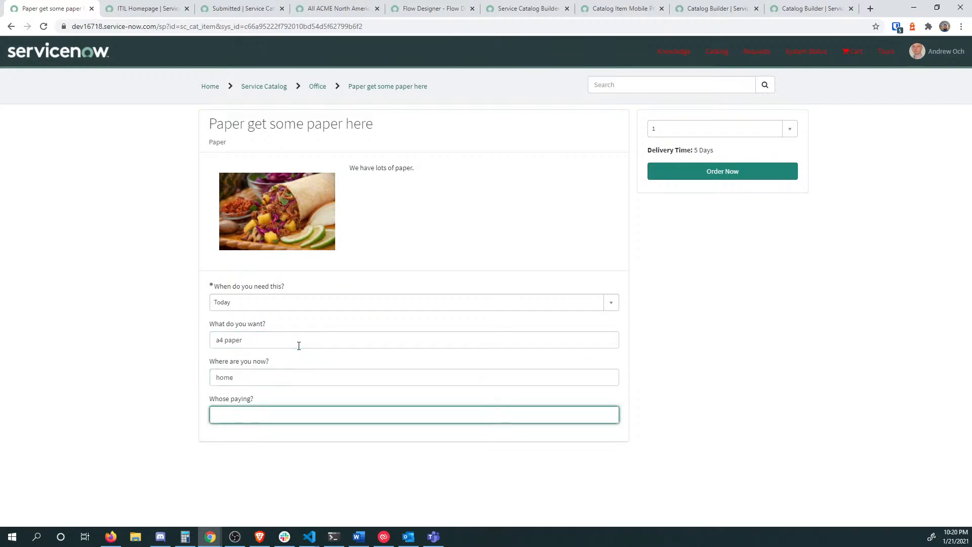
pyautogui.write('**')
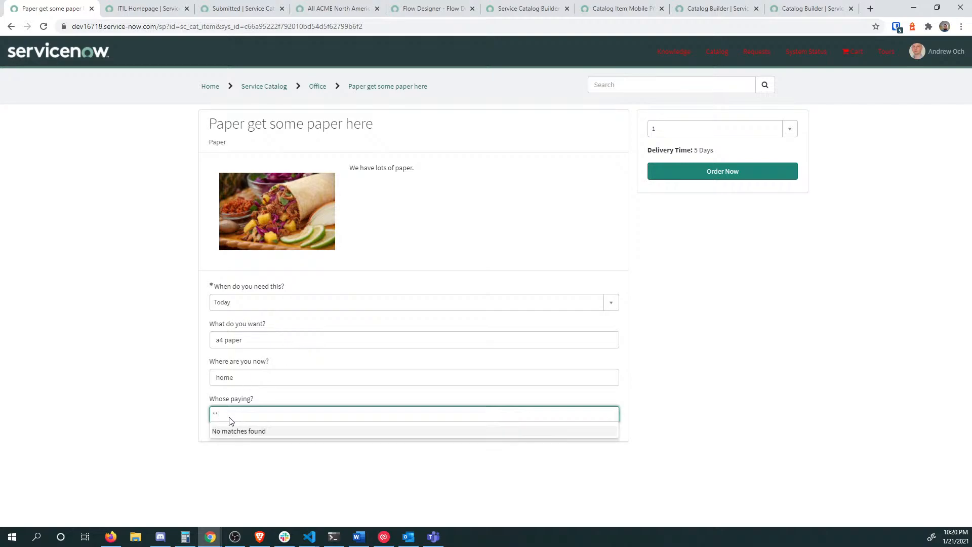
pyautogui.press('BackSpace')
pyautogui.press('BackSpace')
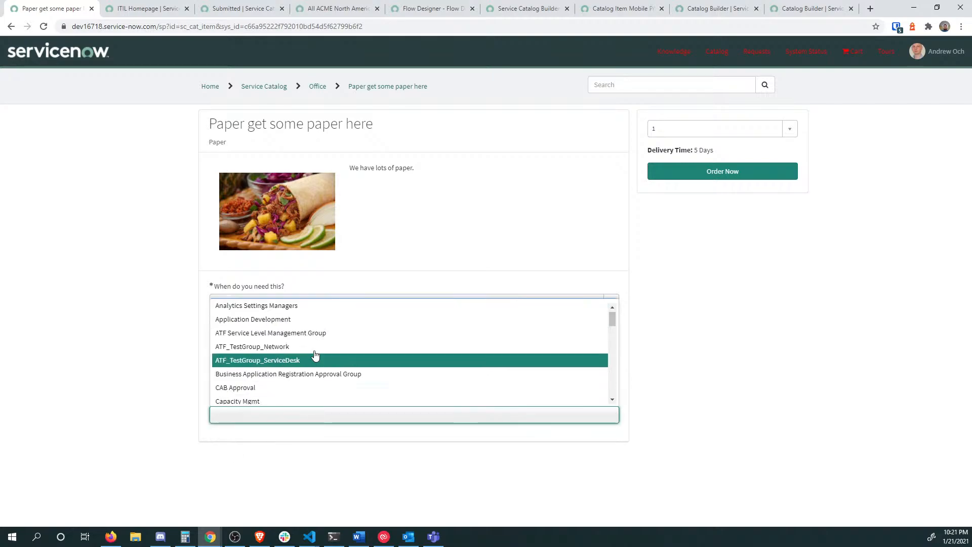
pyautogui.click(313, 356)
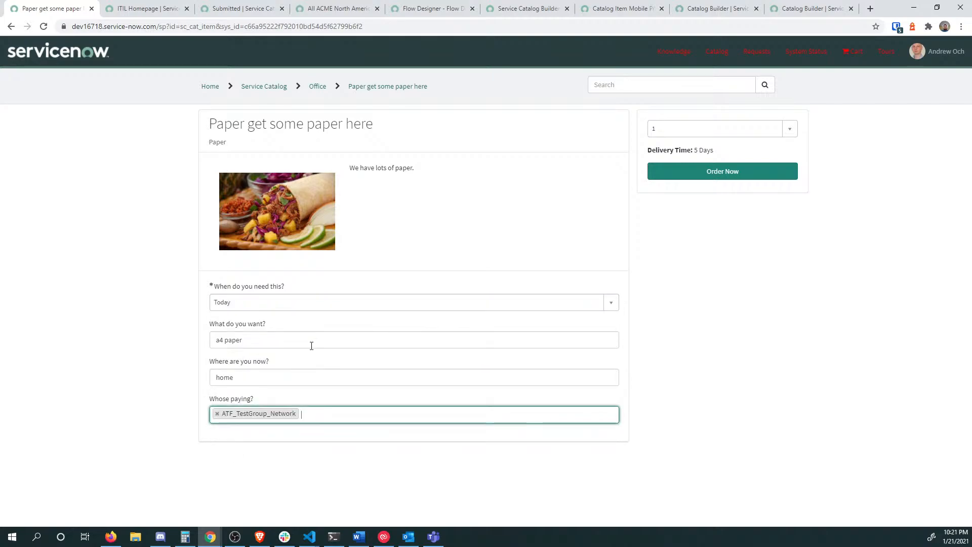
pyautogui.click(744, 173)
pyautogui.click(604, 196)
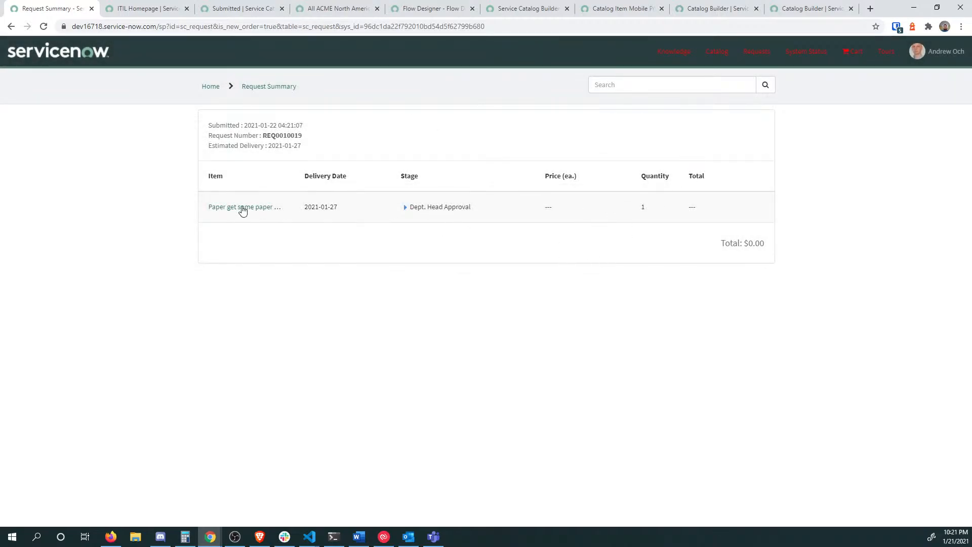
# Step: Open the paper request's details, select its RITM number, and return to the incognito window
pyautogui.click(224, 208)
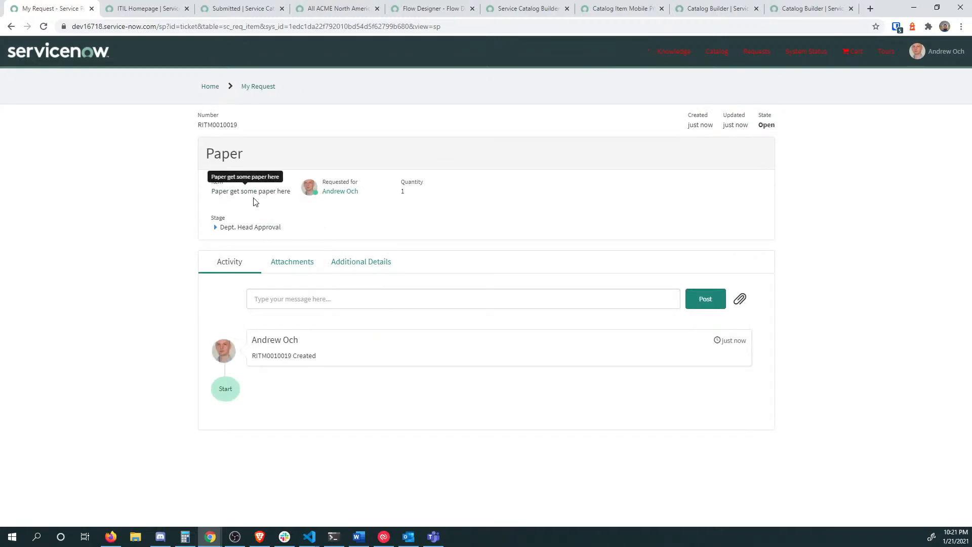
pyautogui.doubleClick(272, 356)
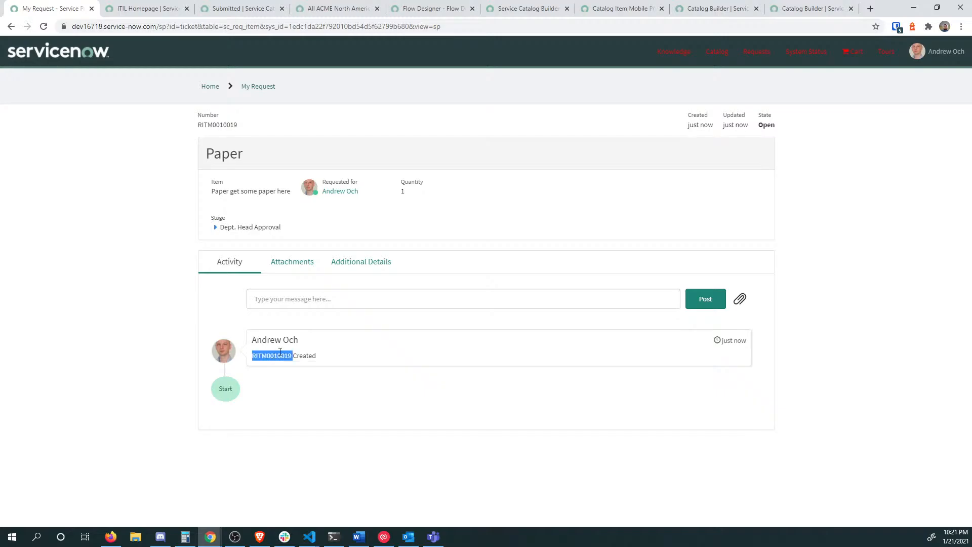
pyautogui.click(124, 11)
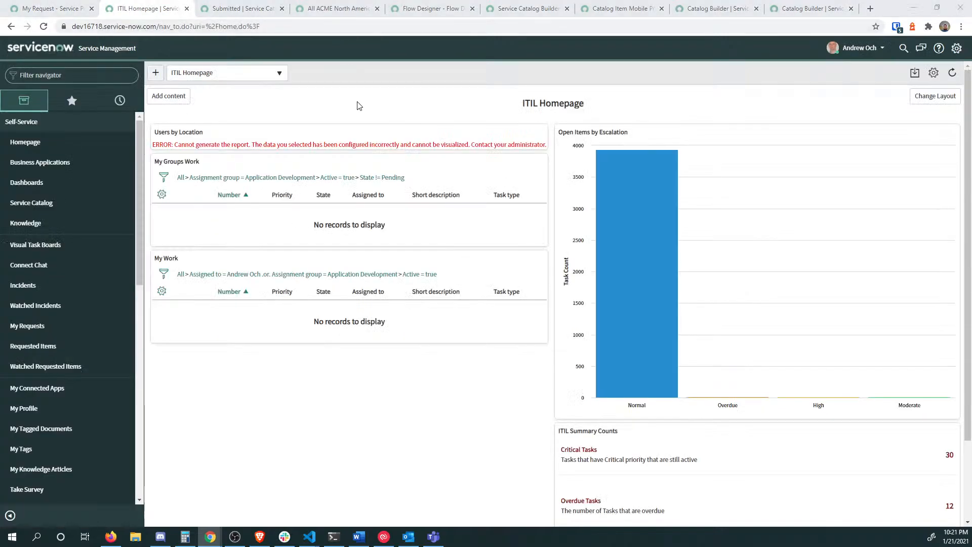
pyautogui.hotkey('alt', 'Tab')
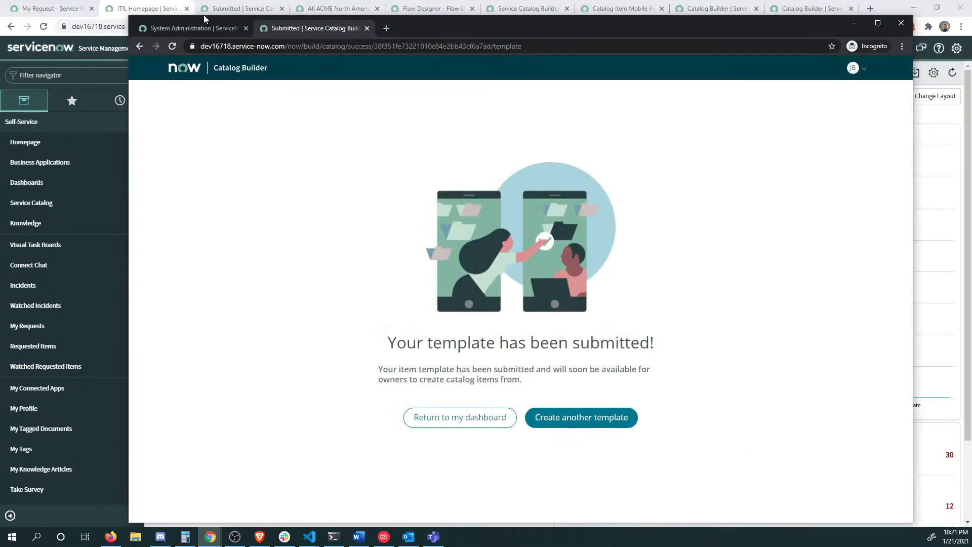
# Step: Look up the requested item and open the full Paper catalog item record
pyautogui.click(184, 28)
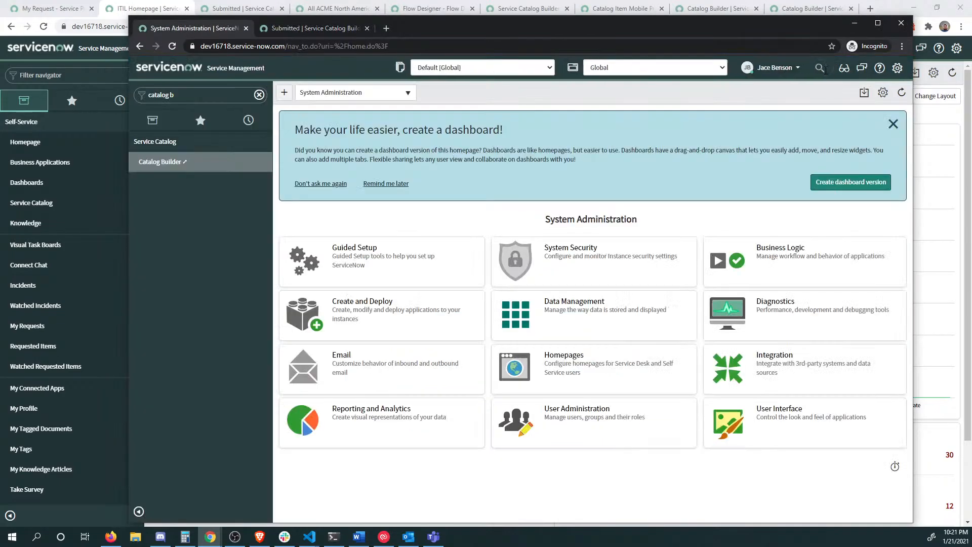
pyautogui.press('Return')
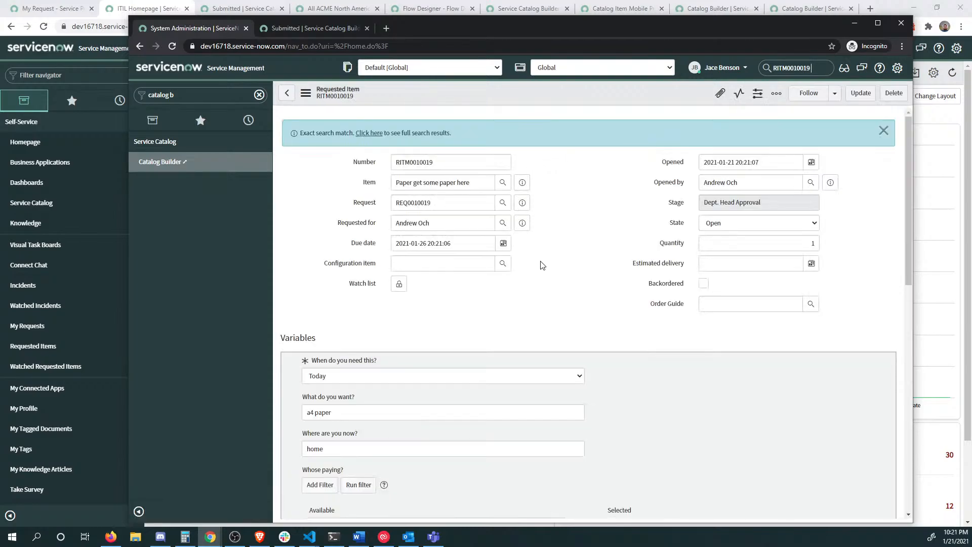
pyautogui.click(523, 184)
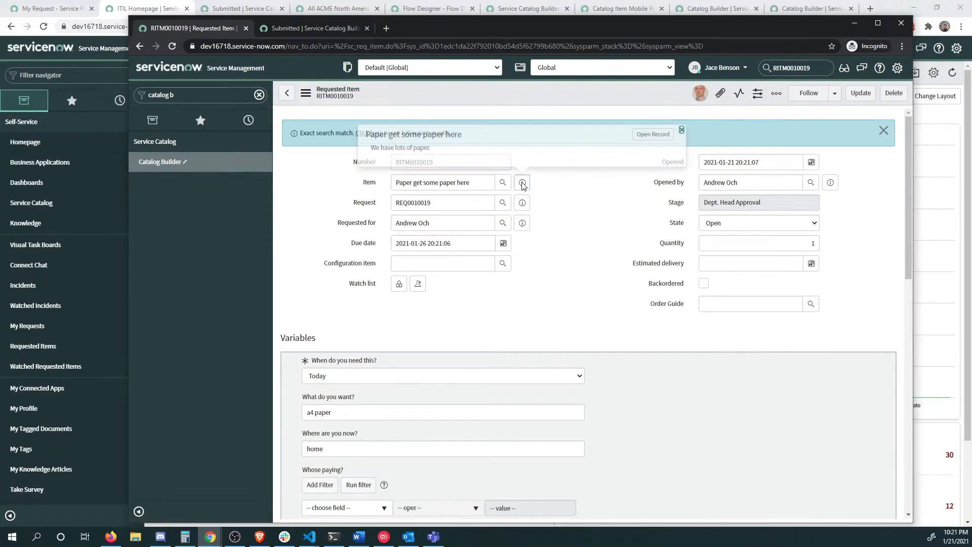
pyautogui.click(653, 135)
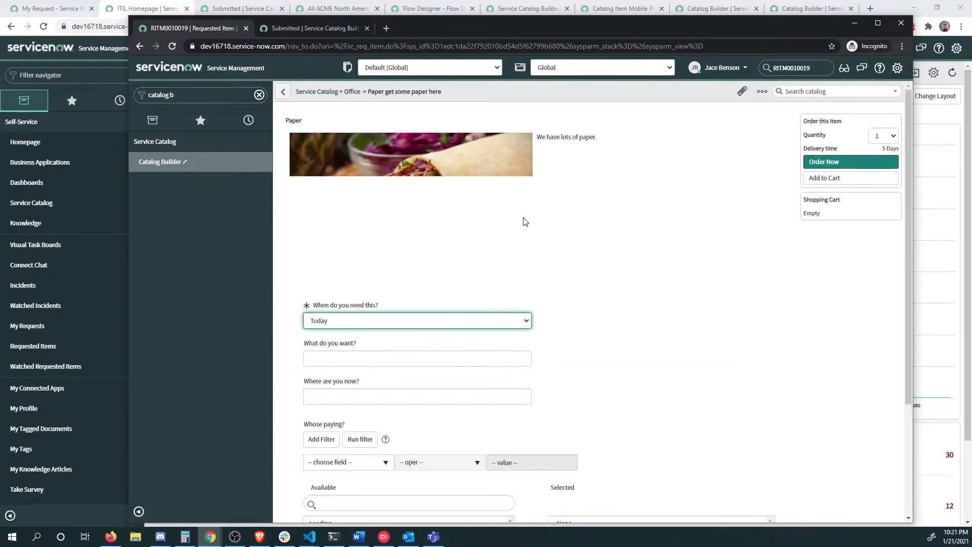
# Step: Open the item's workflow in the Workflow Editor via Configure Item's Process Engine settings
pyautogui.rightClick(448, 87)
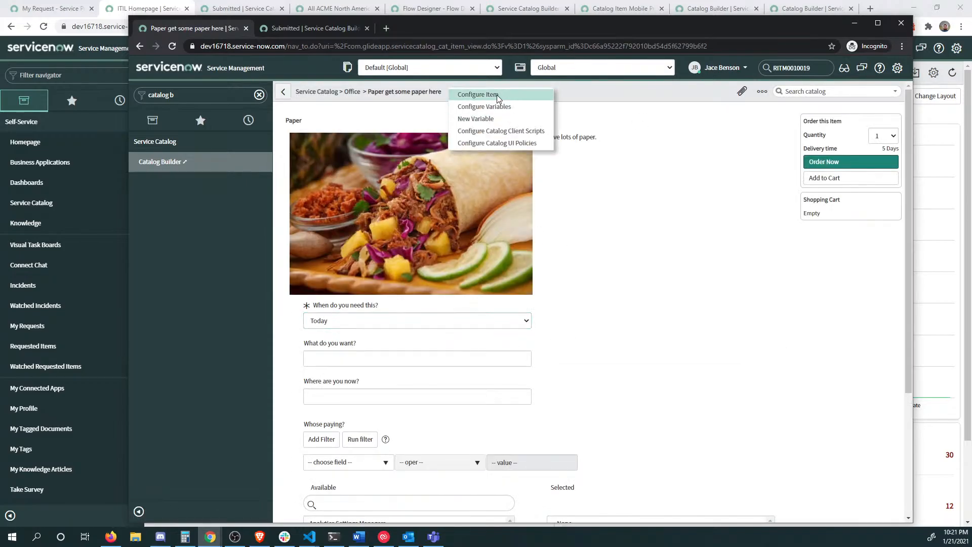
pyautogui.click(497, 94)
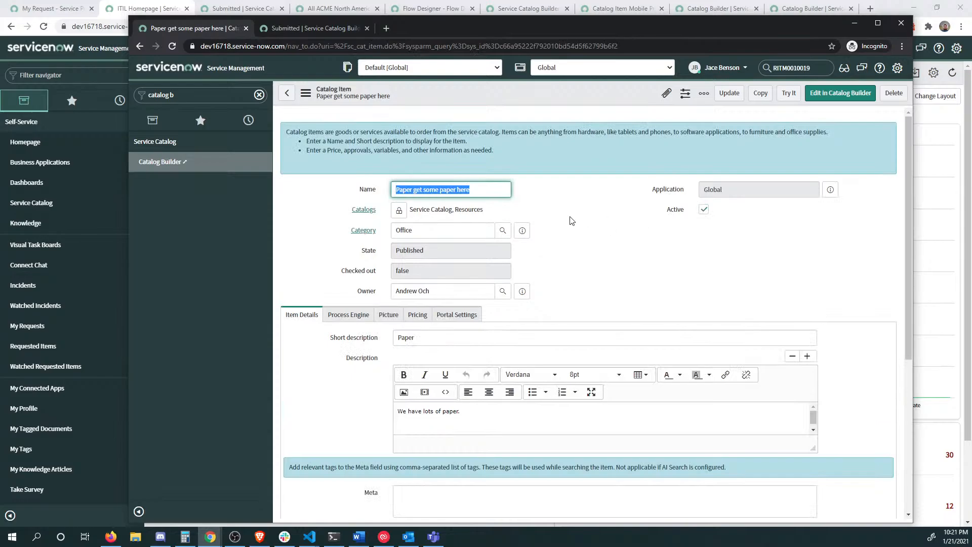
pyautogui.click(360, 316)
pyautogui.scroll(-1, 805, 340)
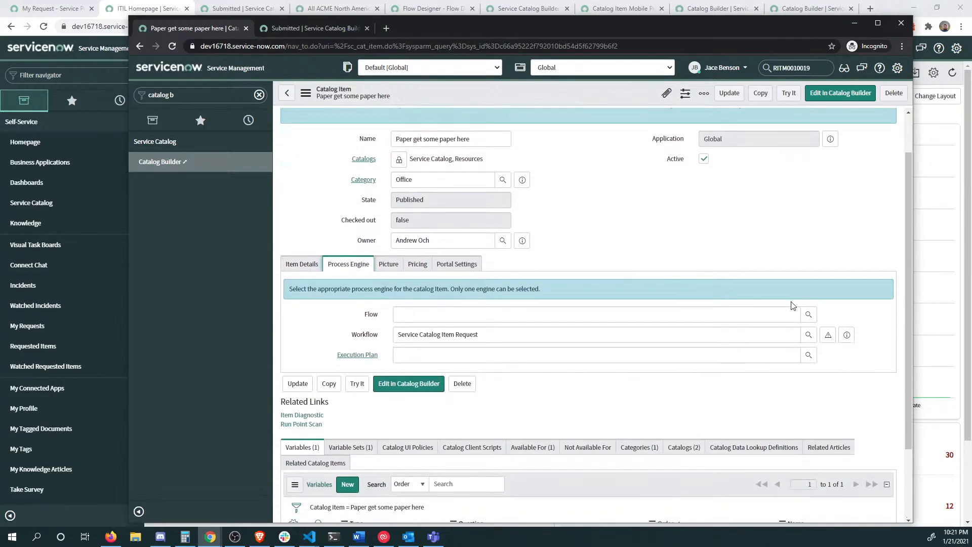
pyautogui.click(828, 336)
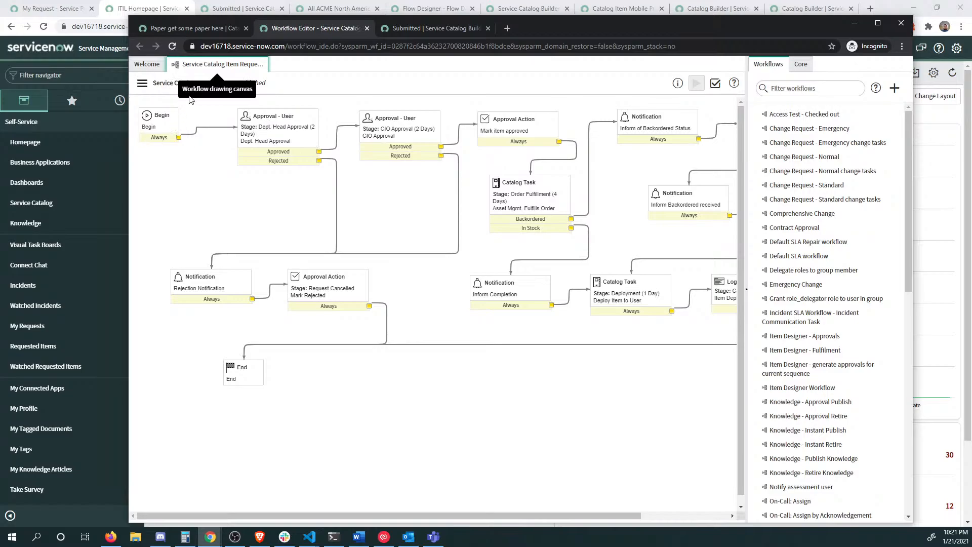
# Step: Check out the workflow and set the Dept. Head Approval stage duration to 100 Days
pyautogui.click(142, 83)
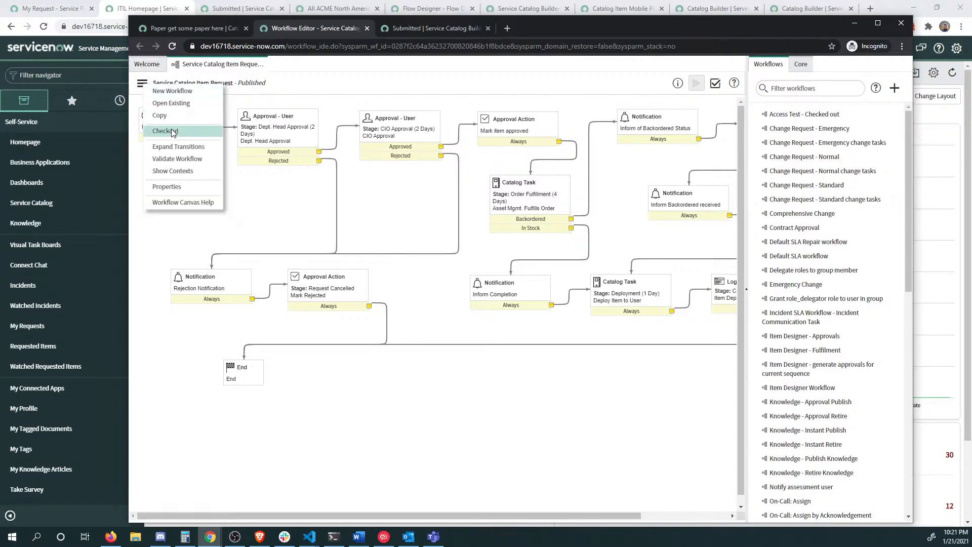
pyautogui.click(172, 132)
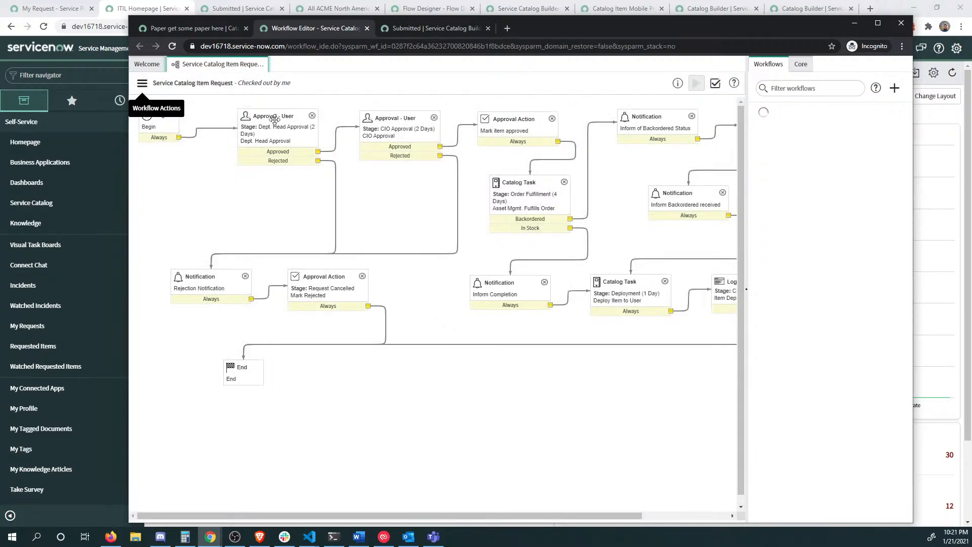
pyautogui.click(142, 83)
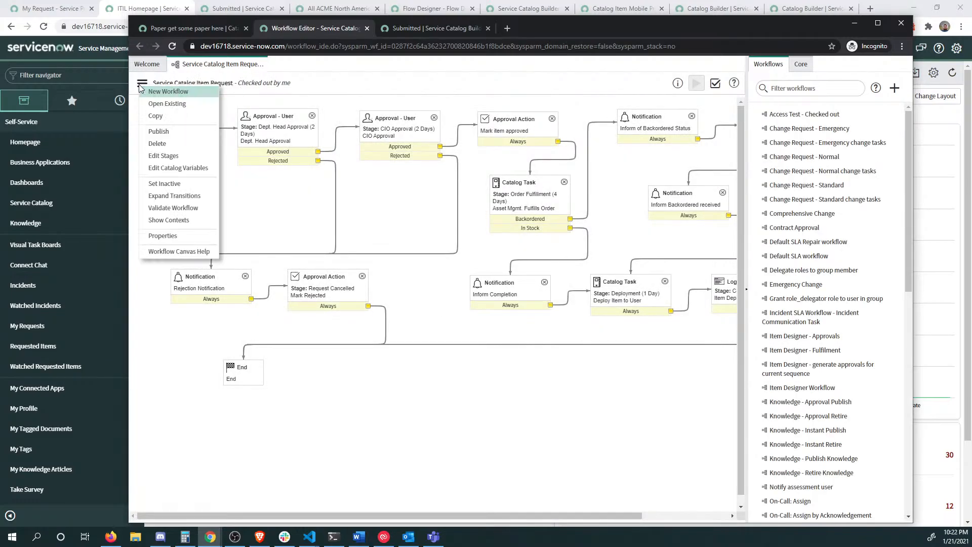
pyautogui.click(179, 157)
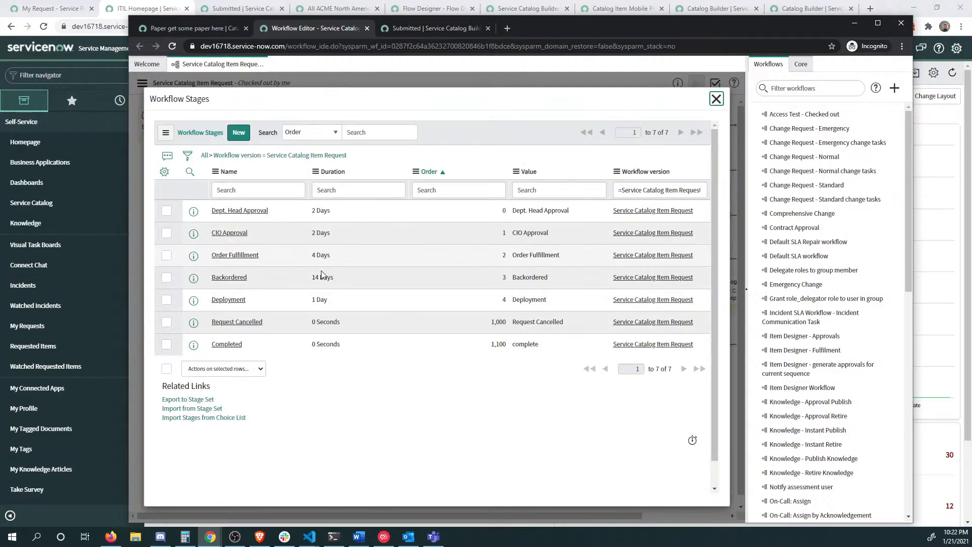
pyautogui.click(333, 211)
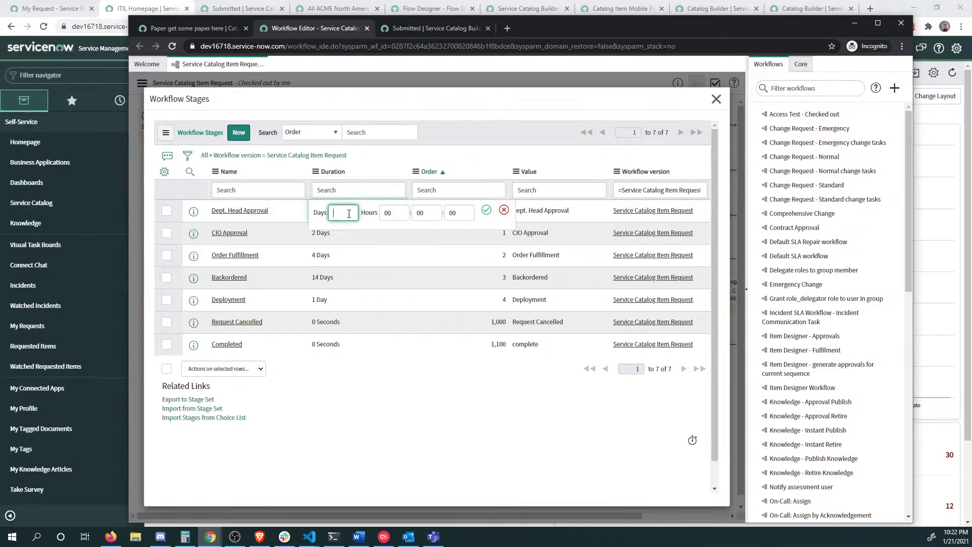
pyautogui.write('100')
pyautogui.click(486, 208)
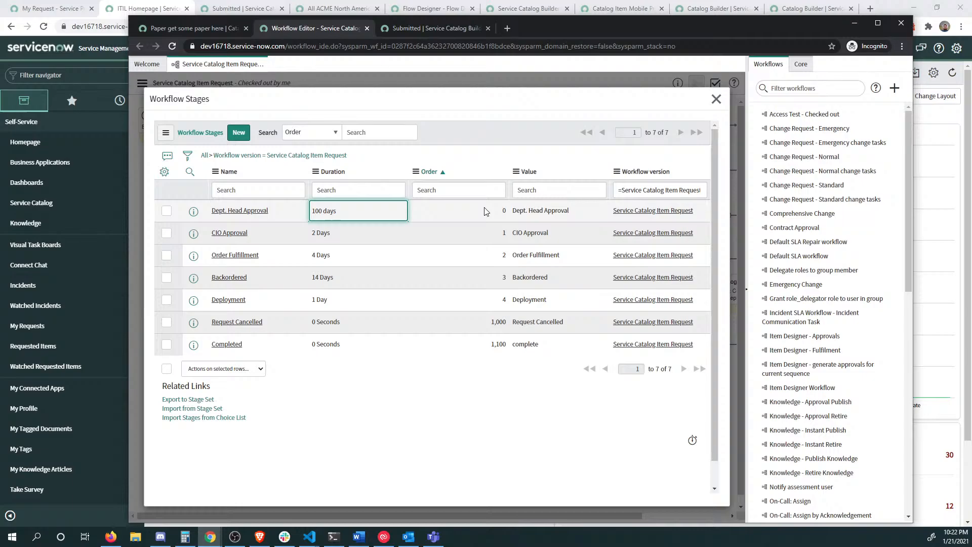
# Step: Close the stages list and publish the updated workflow
pyautogui.click(713, 99)
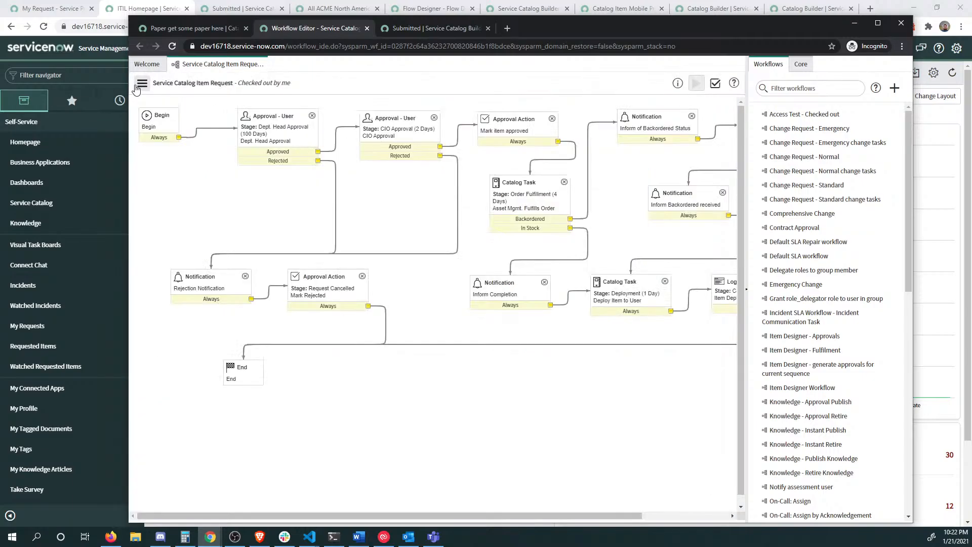
pyautogui.click(147, 84)
pyautogui.click(167, 131)
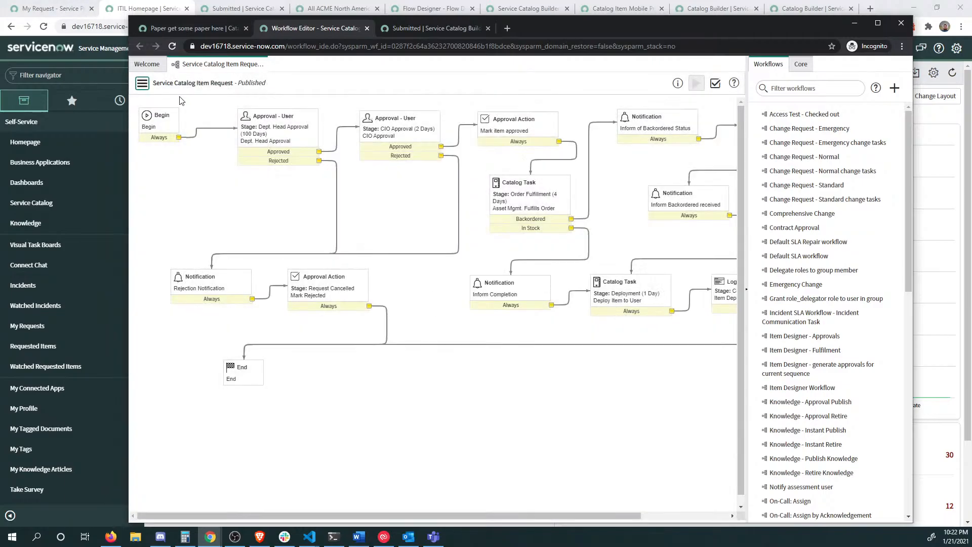
pyautogui.click(48, 9)
pyautogui.press('F5')
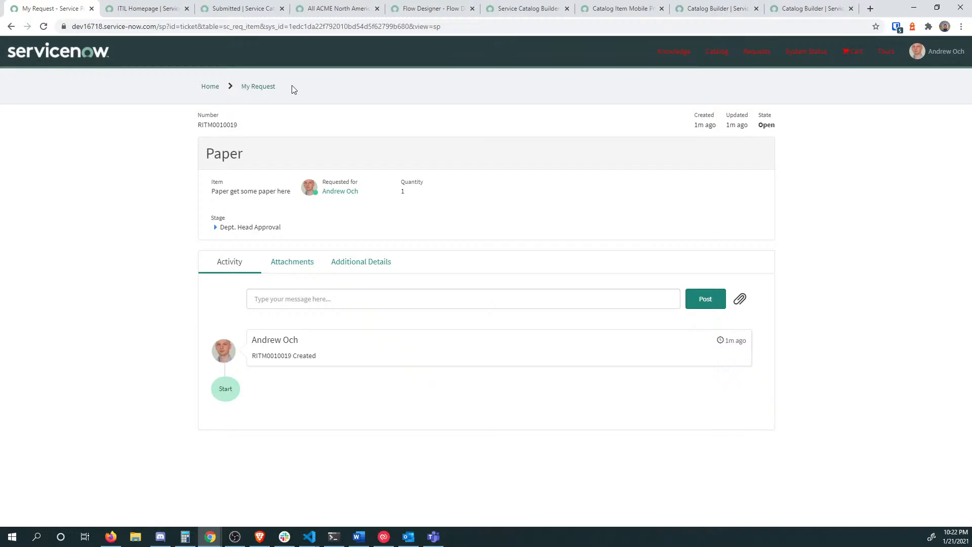
pyautogui.click(213, 87)
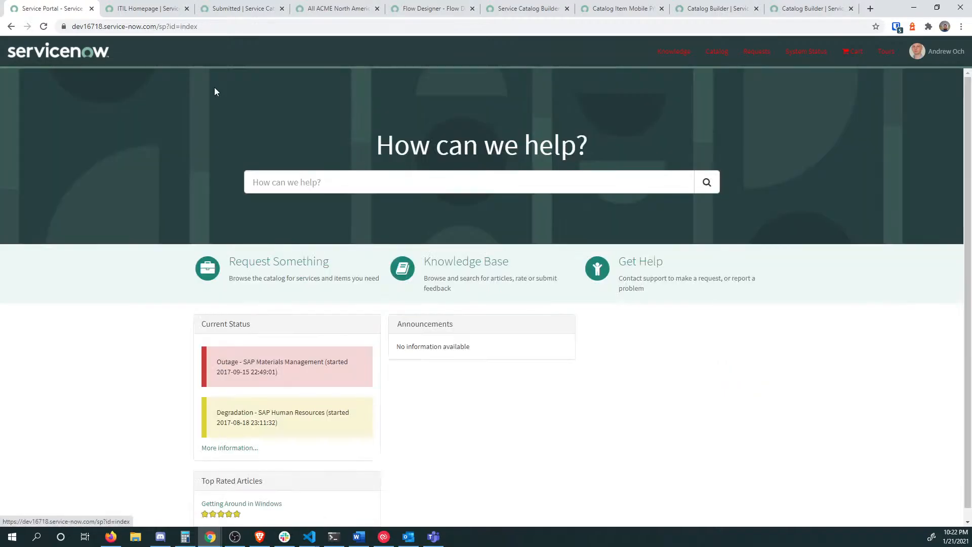
pyautogui.click(326, 179)
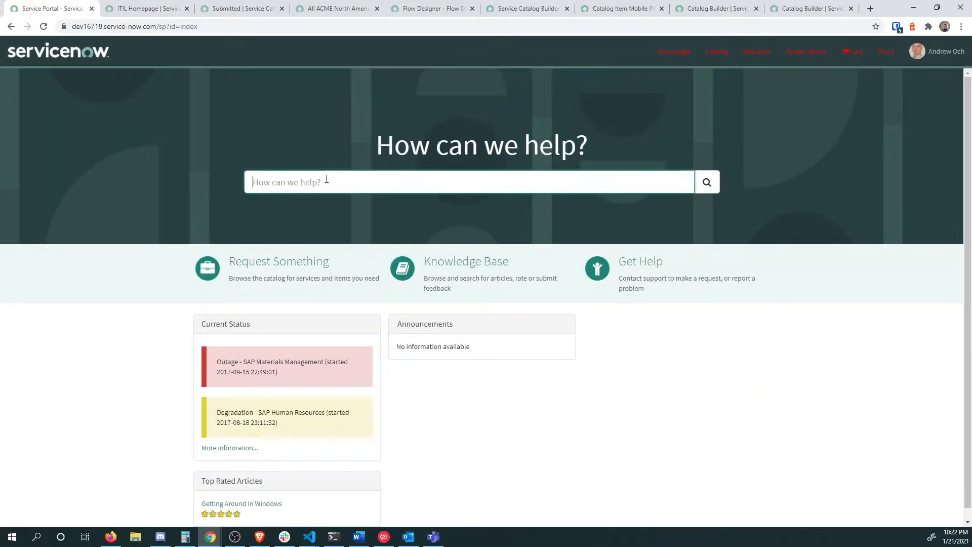
pyautogui.write('paper')
pyautogui.press('Return')
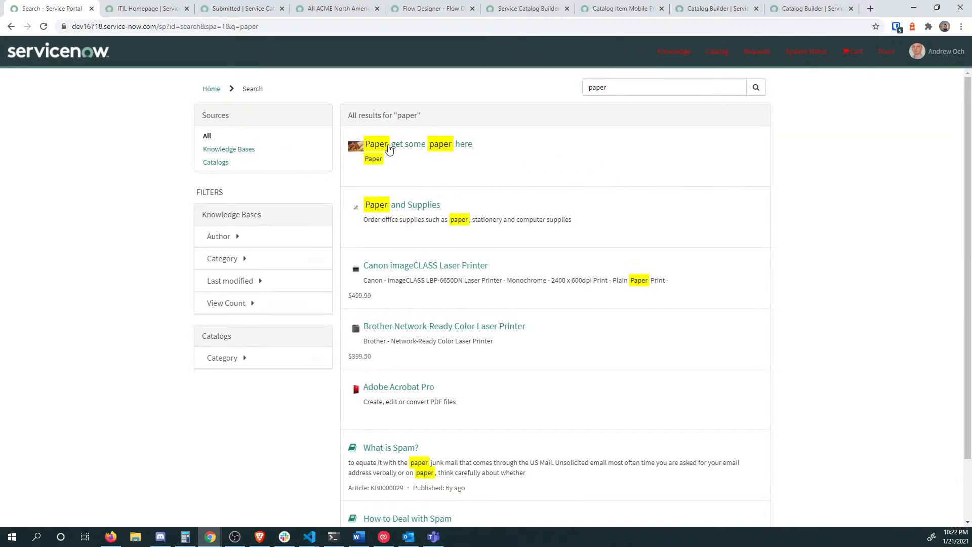
pyautogui.click(391, 145)
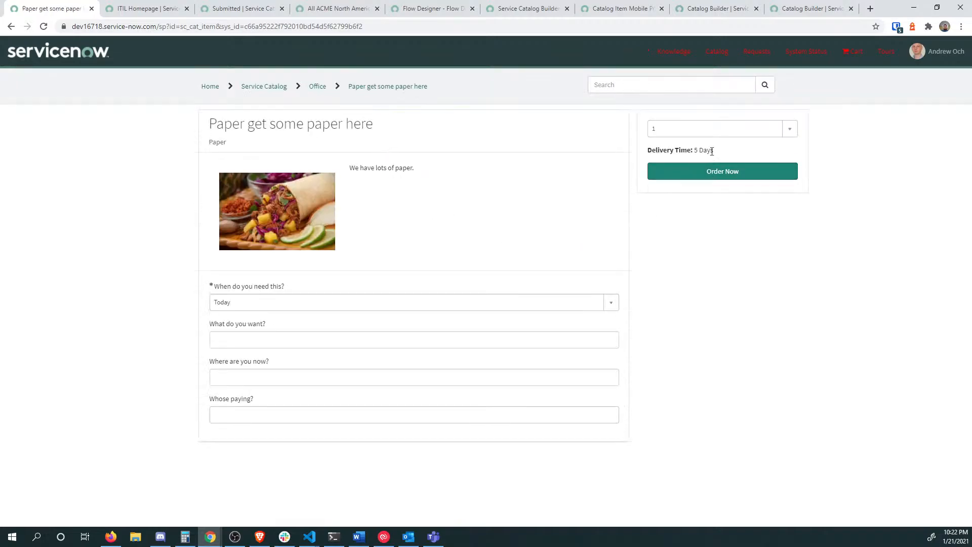
pyautogui.moveTo(708, 149); pyautogui.dragTo(715, 192)
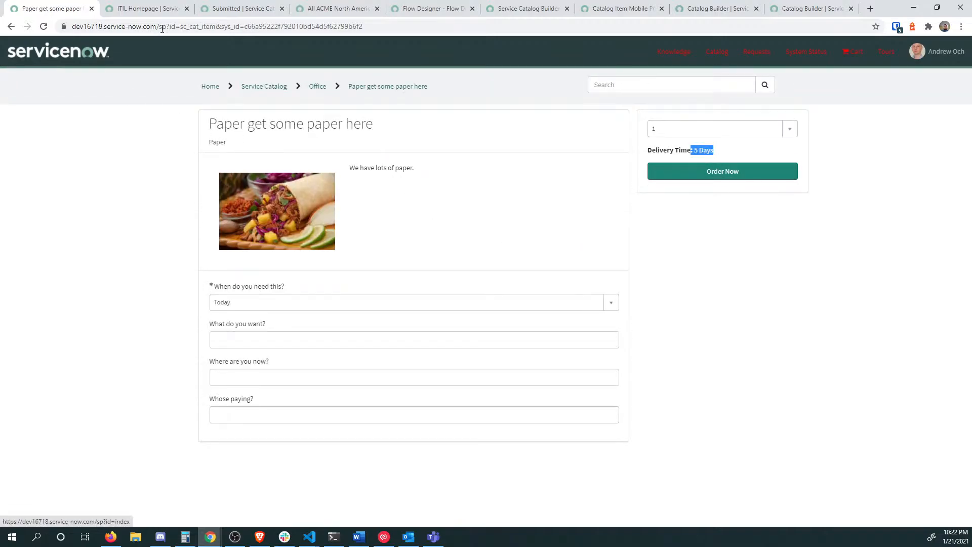
pyautogui.click(136, 9)
pyautogui.click(240, 7)
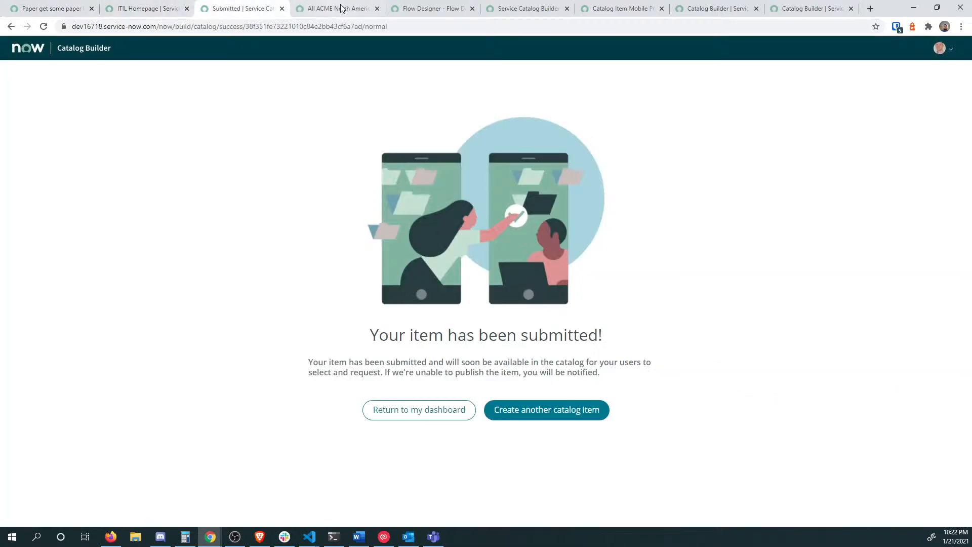
pyautogui.click(350, 10)
pyautogui.hotkey('alt', 'Tab')
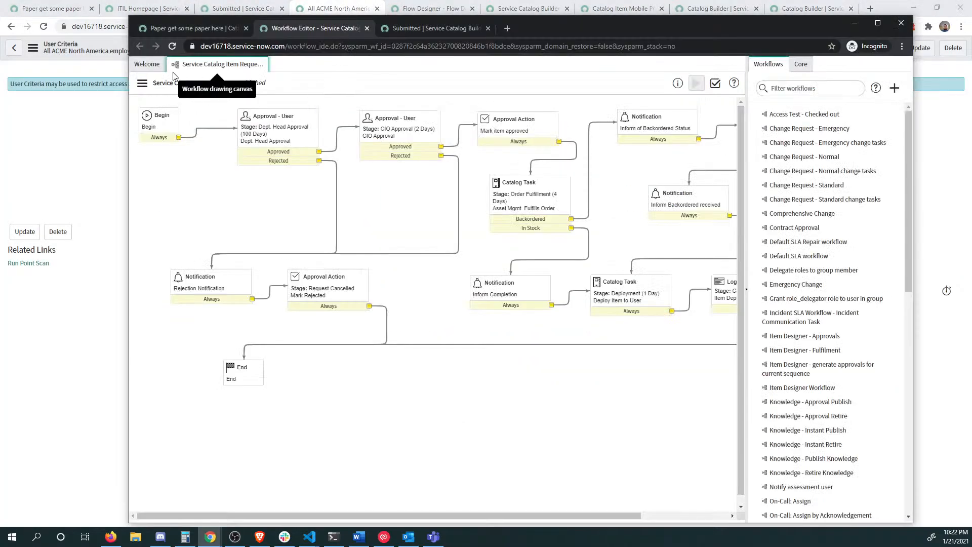
# Step: From the Paper catalog item's process engine settings, open its workflow in the Workflow Editor
pyautogui.click(200, 28)
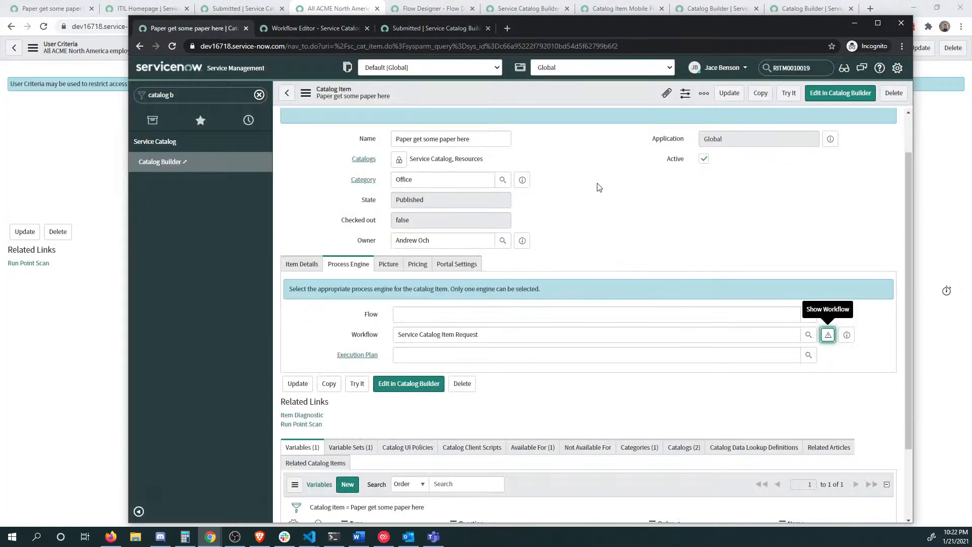
pyautogui.click(293, 264)
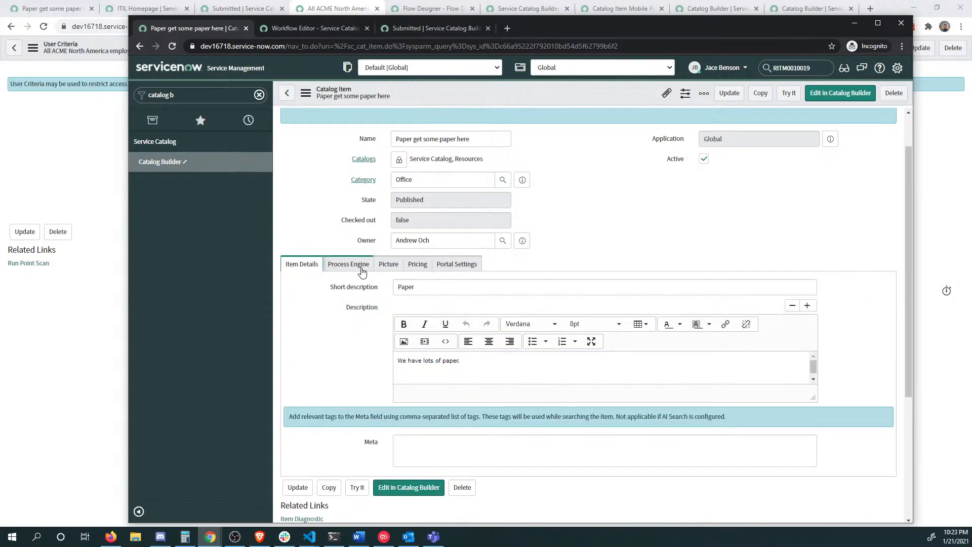
pyautogui.click(344, 268)
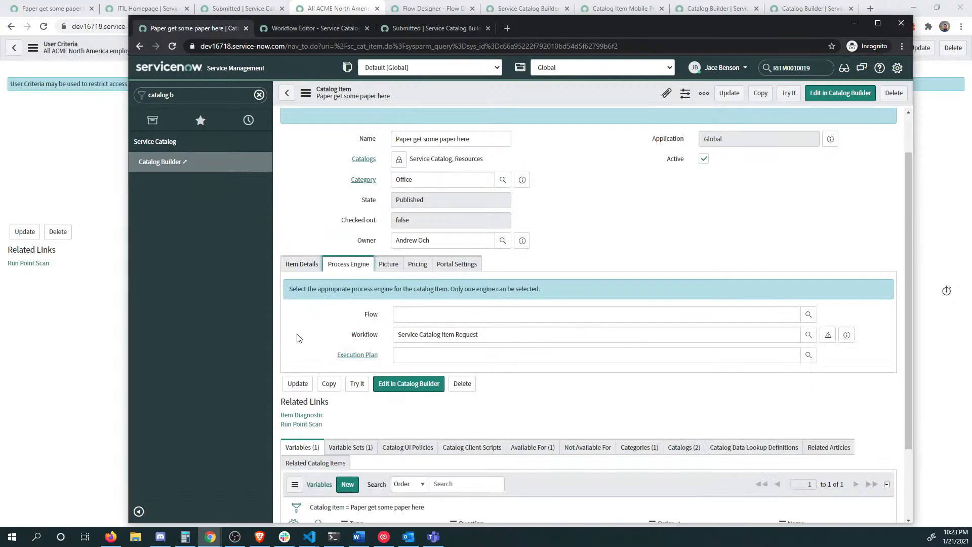
pyautogui.click(829, 336)
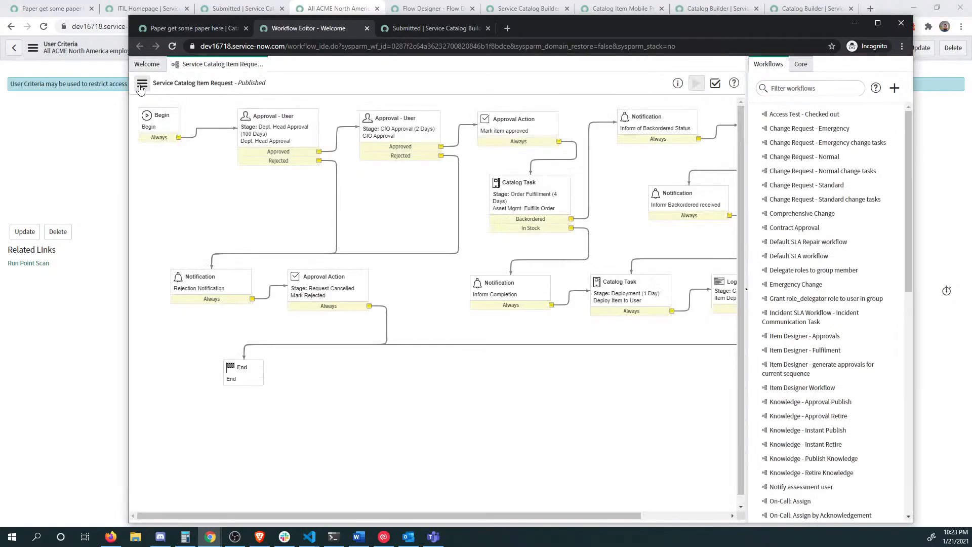
# Step: Check out the Service Catalog Item Request workflow for editing and collapse the workflows list
pyautogui.click(142, 83)
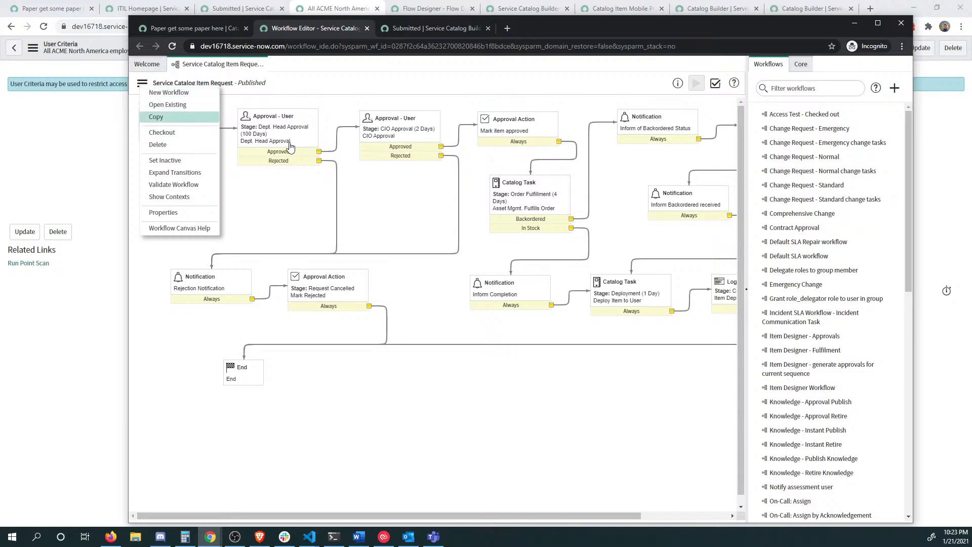
pyautogui.click(271, 117)
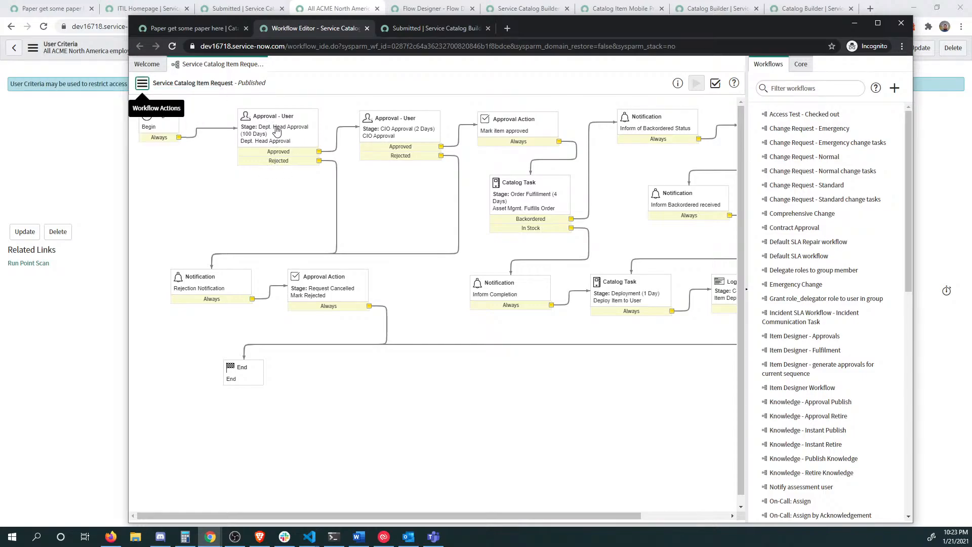
pyautogui.click(143, 84)
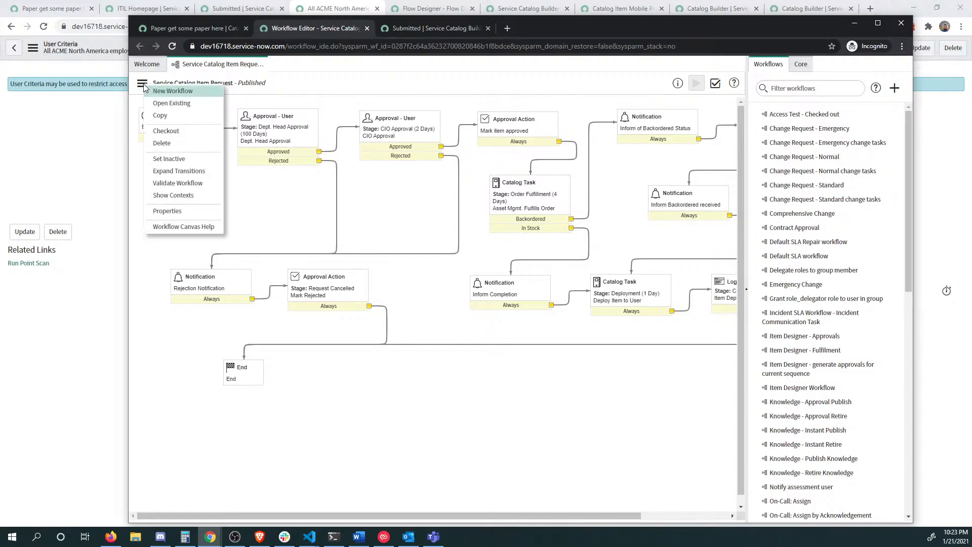
pyautogui.click(172, 133)
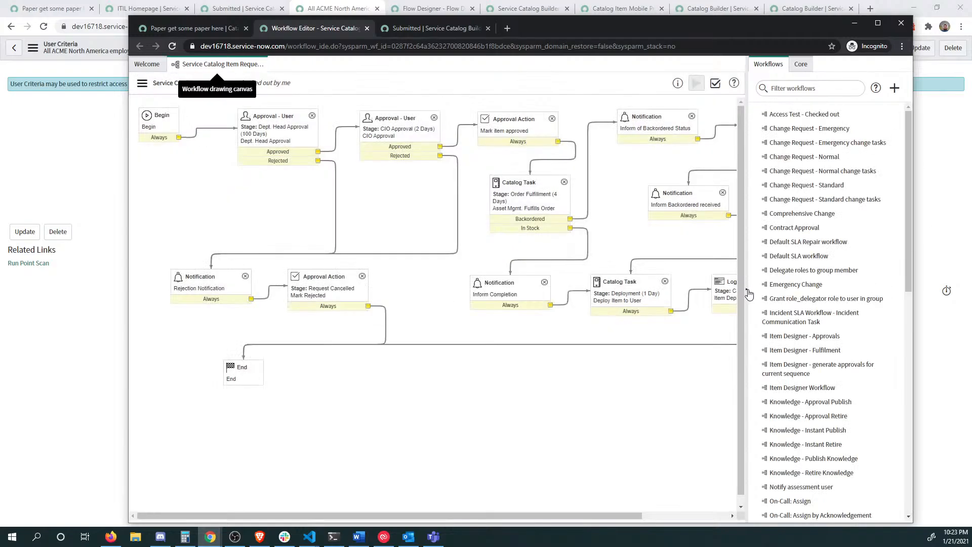
pyautogui.click(748, 293)
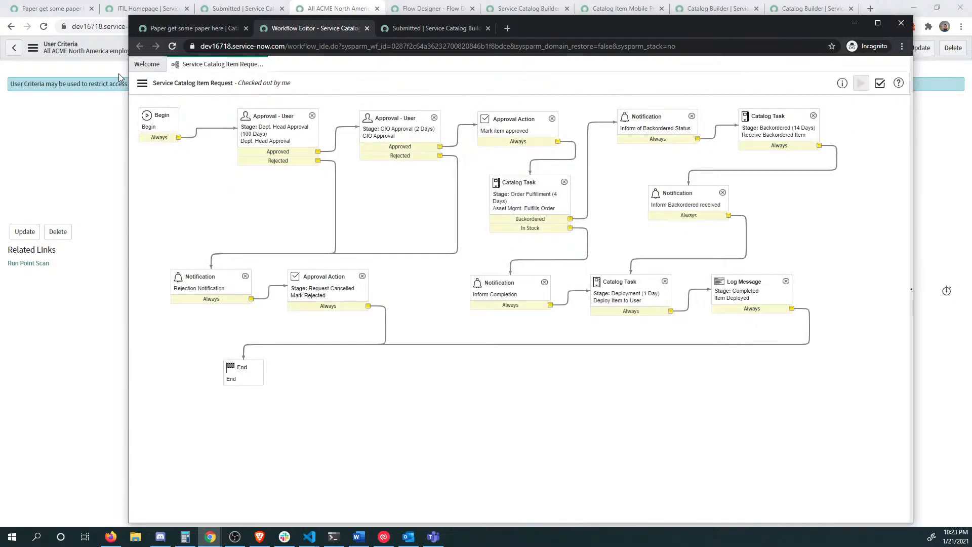
pyautogui.click(142, 83)
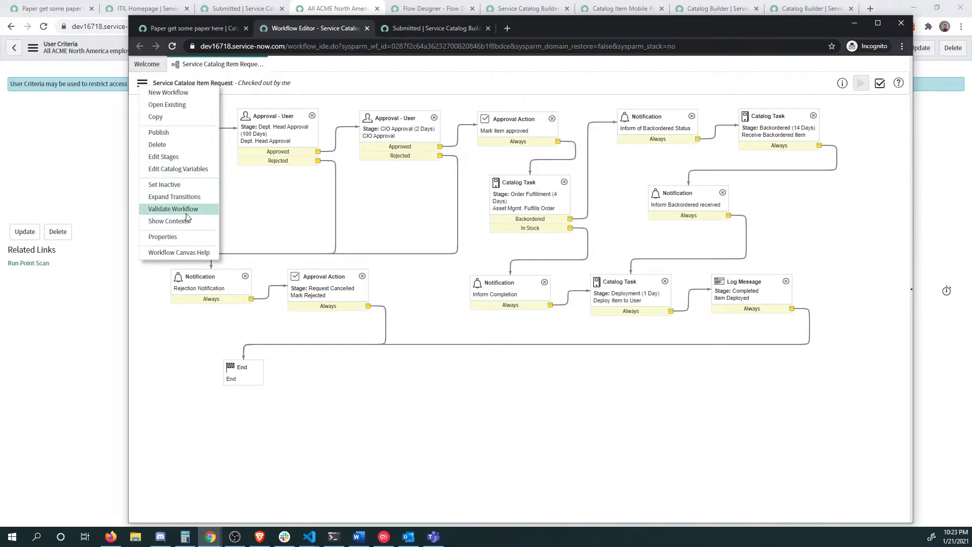
pyautogui.click(258, 142)
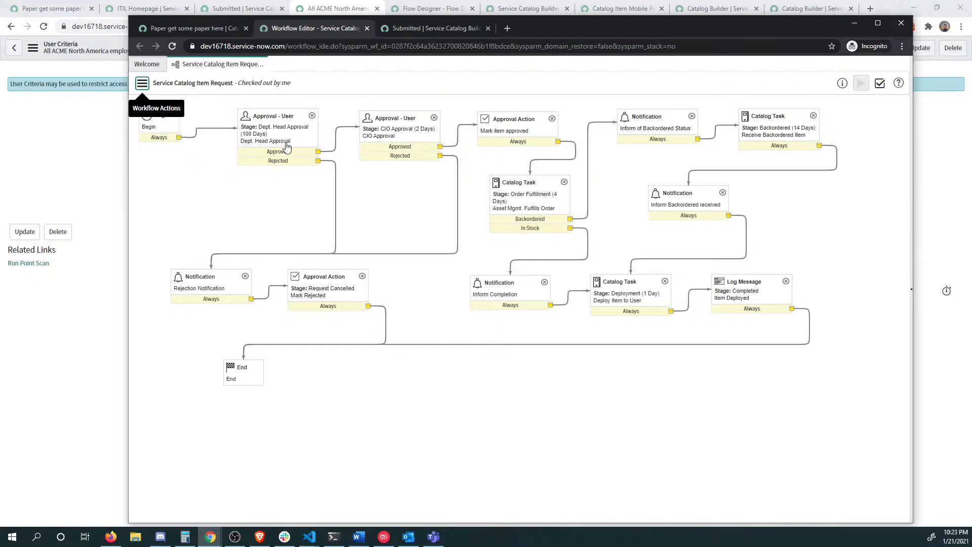
pyautogui.click(143, 83)
pyautogui.click(171, 153)
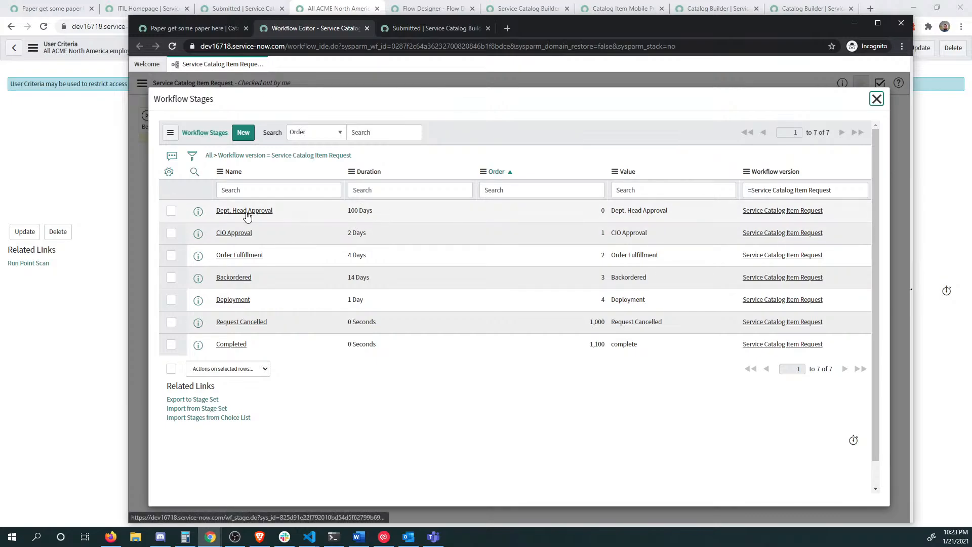
pyautogui.click(358, 218)
pyautogui.click(244, 212)
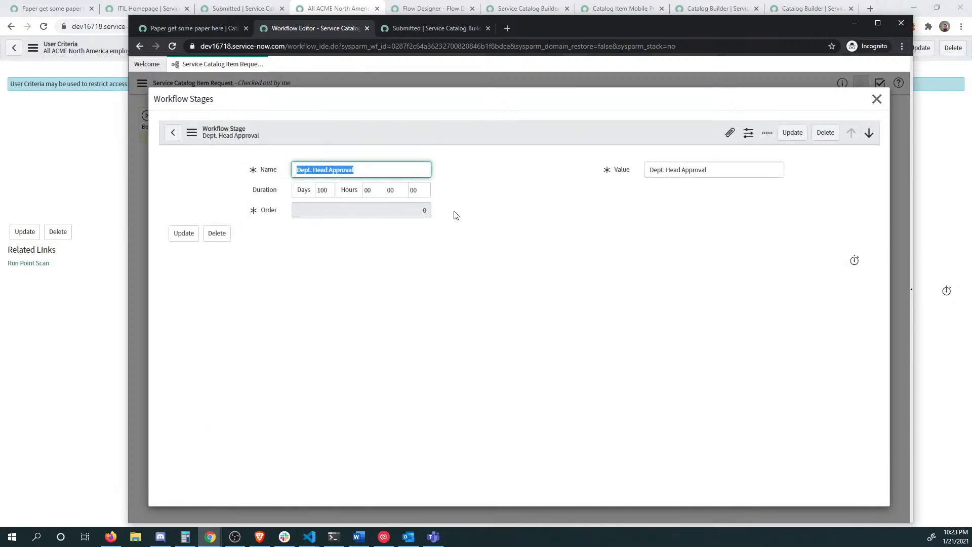
pyautogui.click(884, 100)
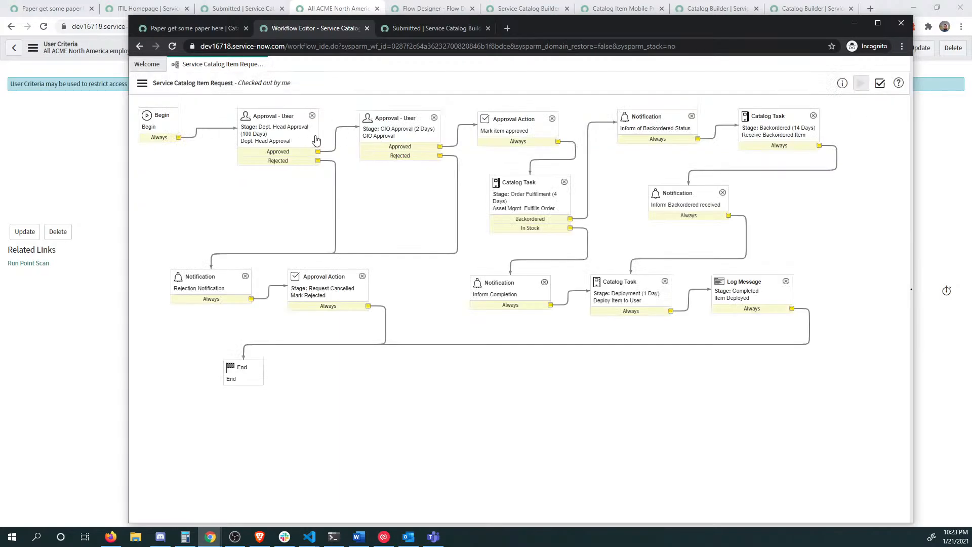
pyautogui.click(142, 83)
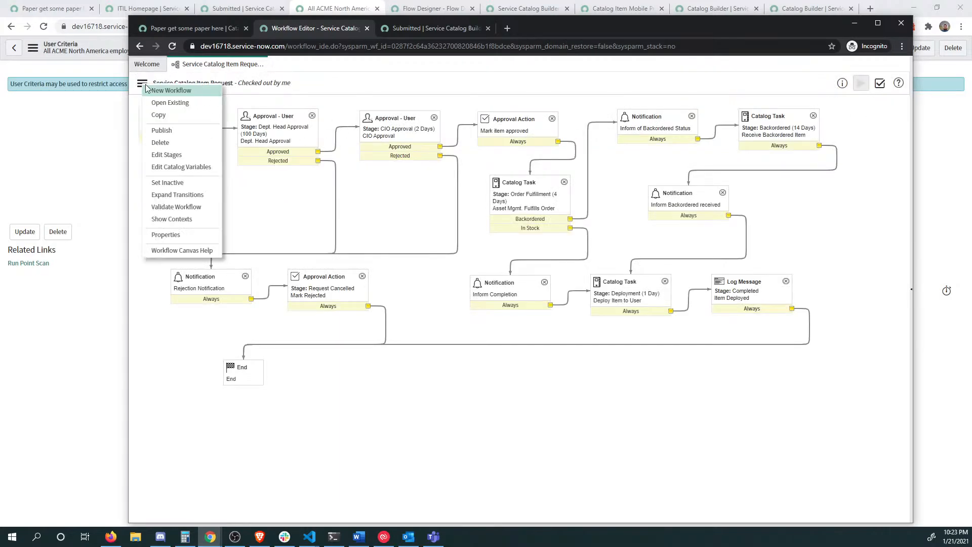
pyautogui.click(166, 234)
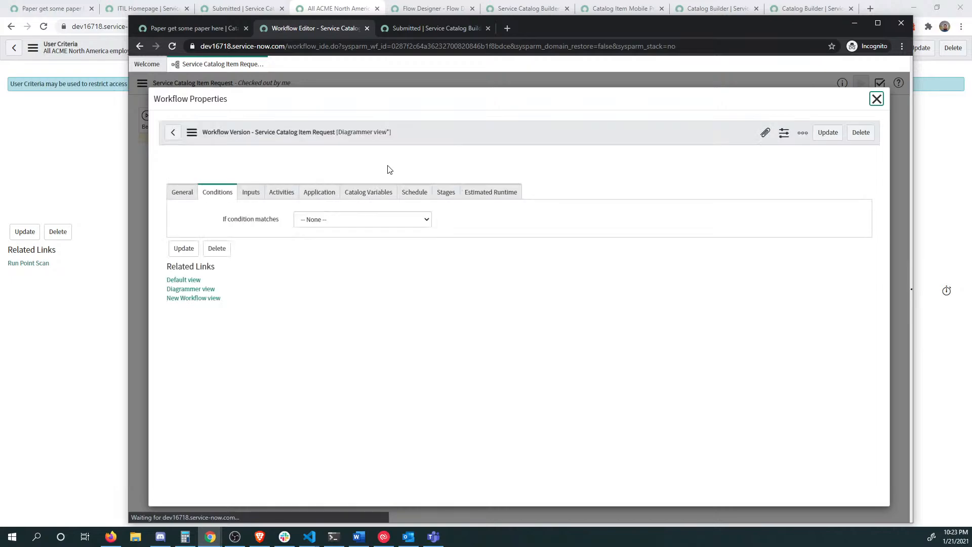
pyautogui.click(192, 191)
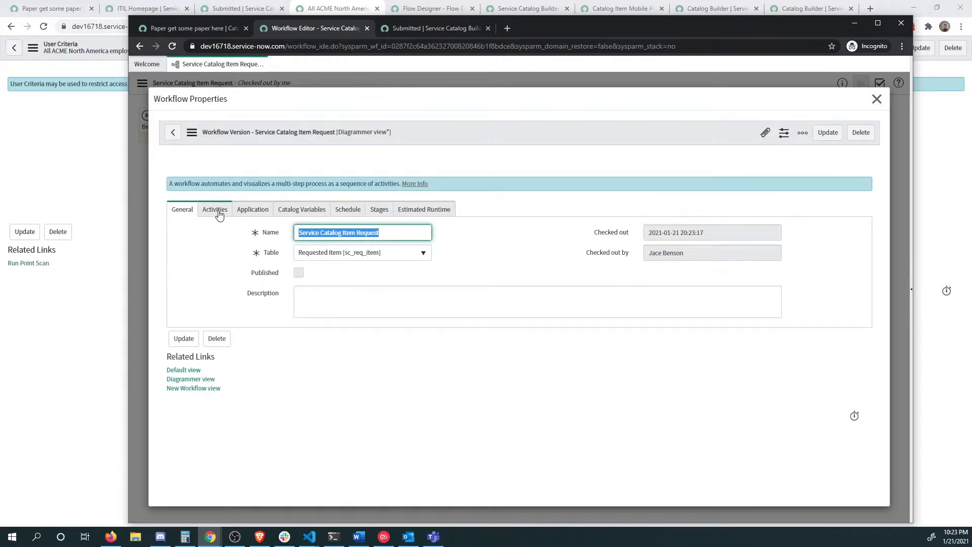
pyautogui.click(424, 211)
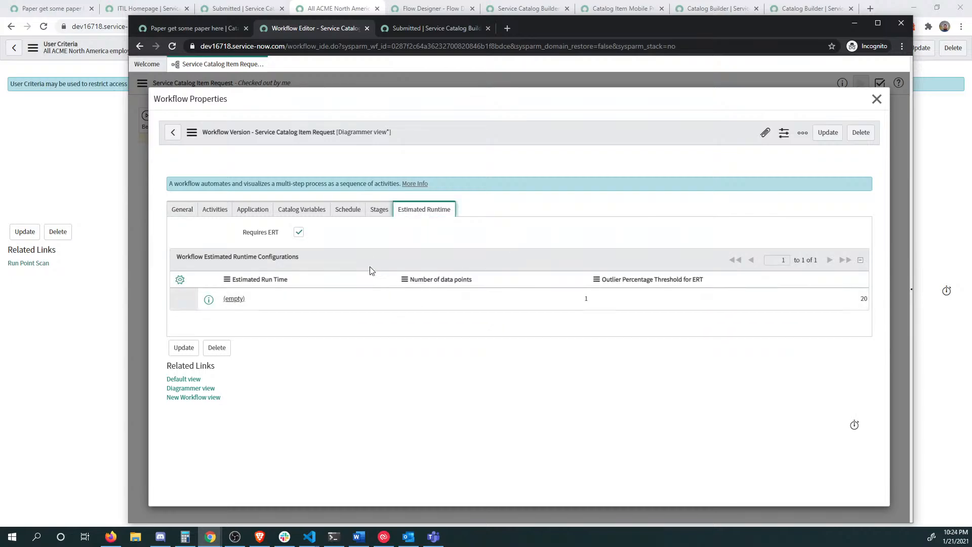
pyautogui.click(379, 211)
pyautogui.click(354, 215)
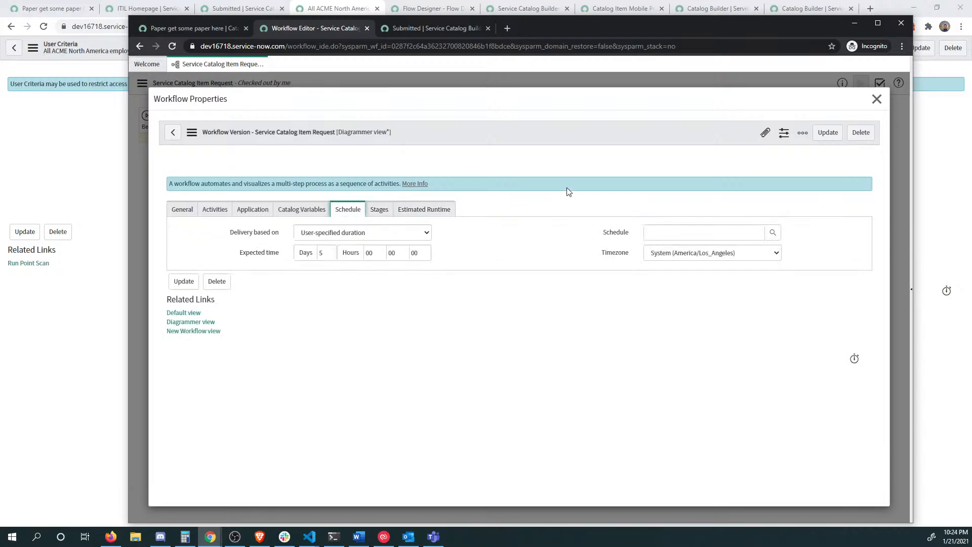
pyautogui.click(875, 99)
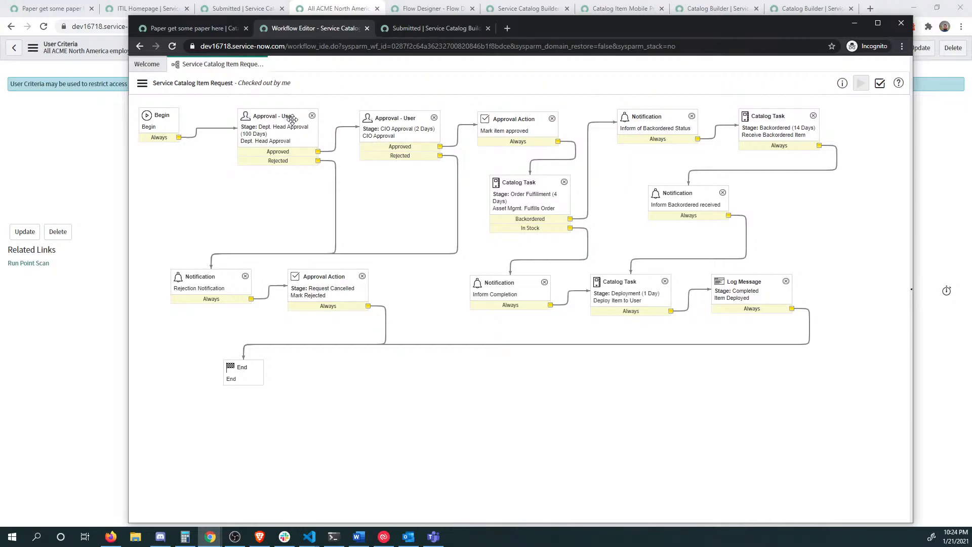
pyautogui.click(143, 83)
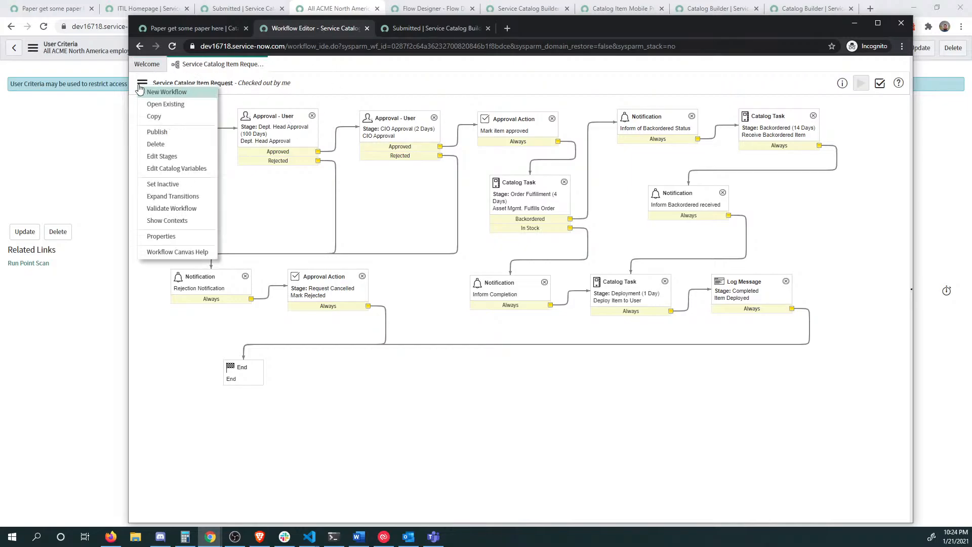
pyautogui.click(176, 237)
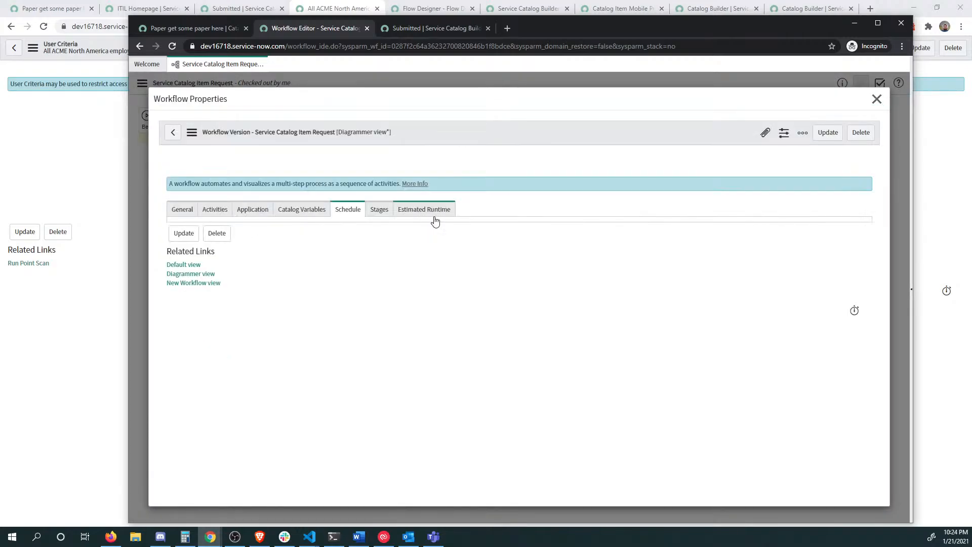
pyautogui.click(325, 211)
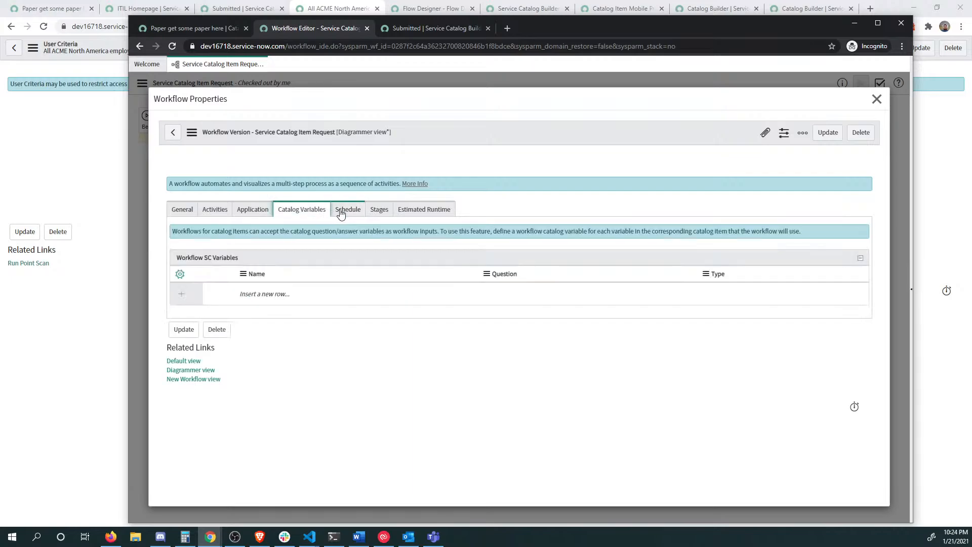
pyautogui.click(341, 213)
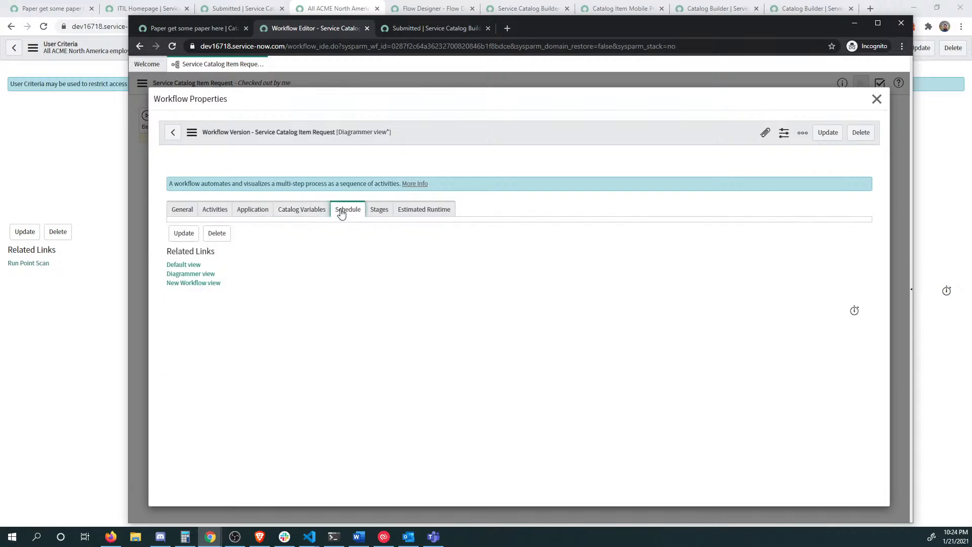
pyautogui.click(877, 99)
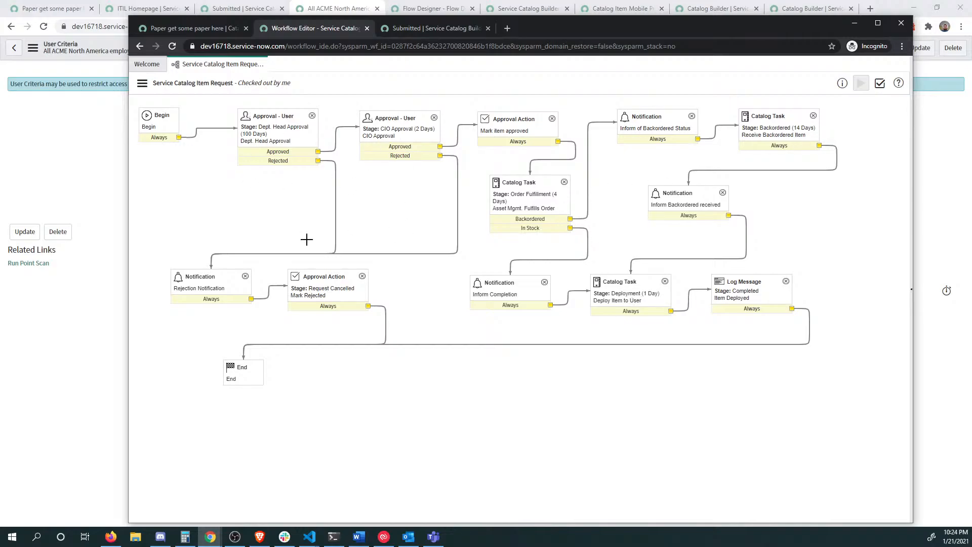
# Step: Change Expected time in workflow Properties from 5 to 15 days, keeping the user-specified duration basis, then publish
pyautogui.click(141, 86)
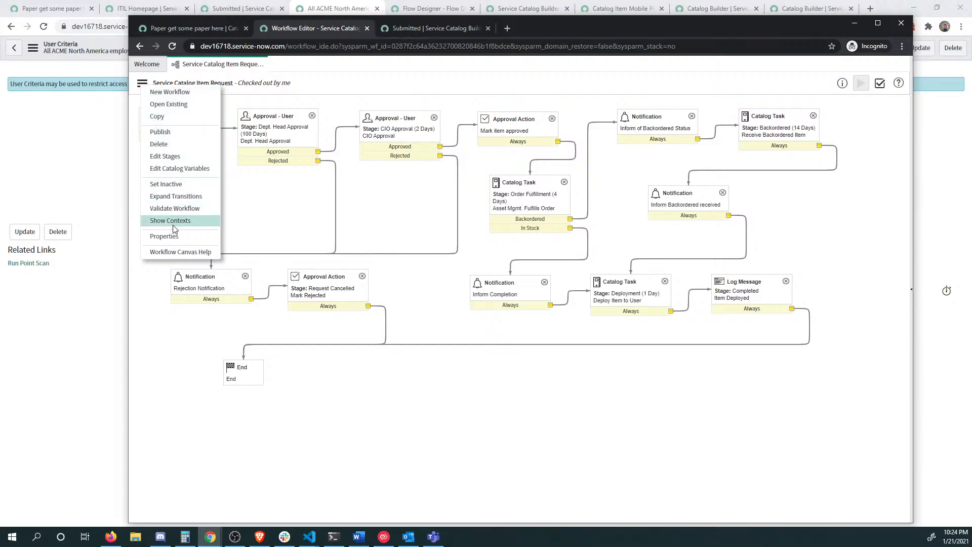
pyautogui.click(173, 238)
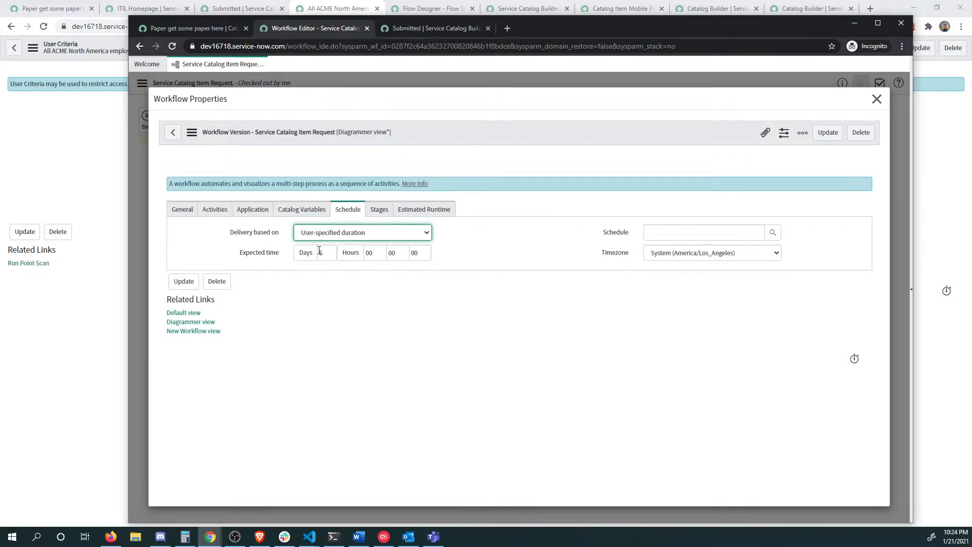
pyautogui.doubleClick(322, 252)
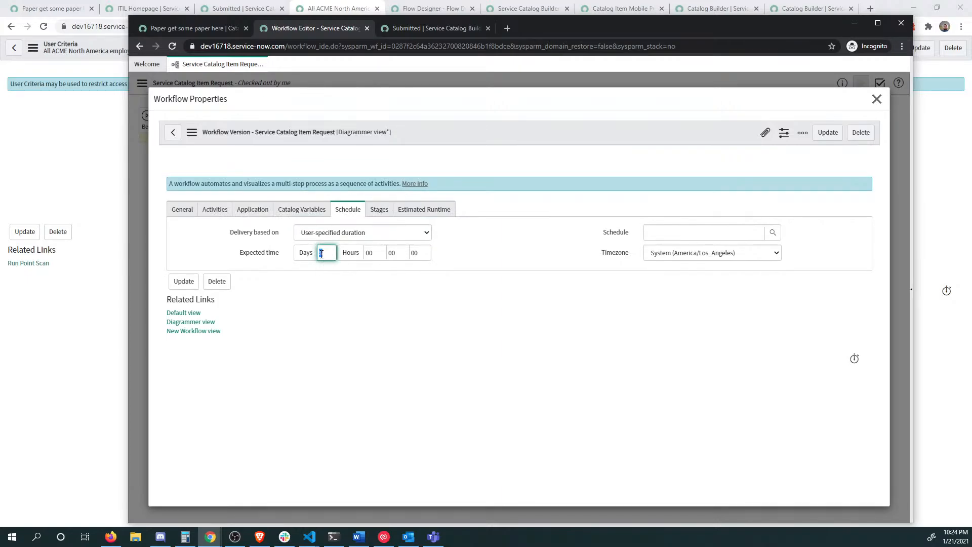
pyautogui.click(340, 233)
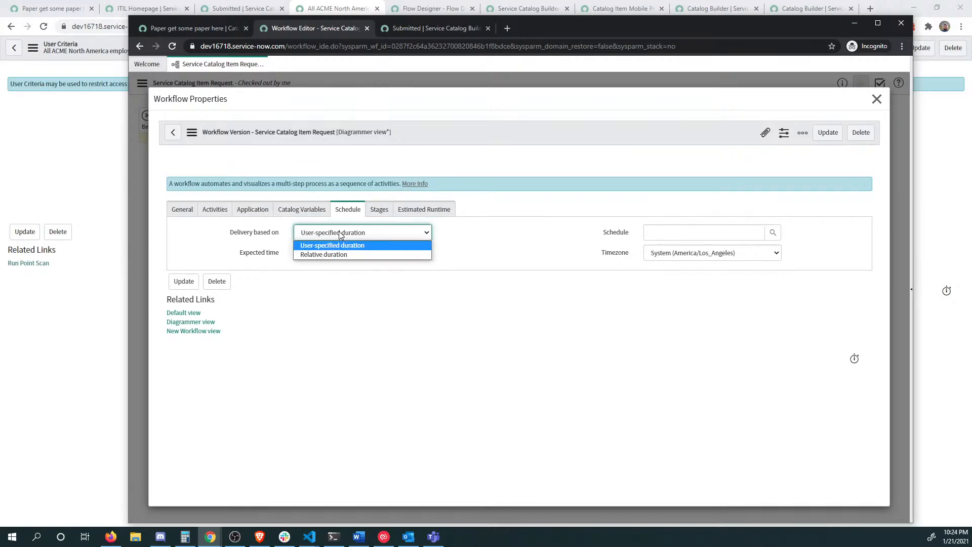
pyautogui.click(341, 234)
pyautogui.doubleClick(324, 252)
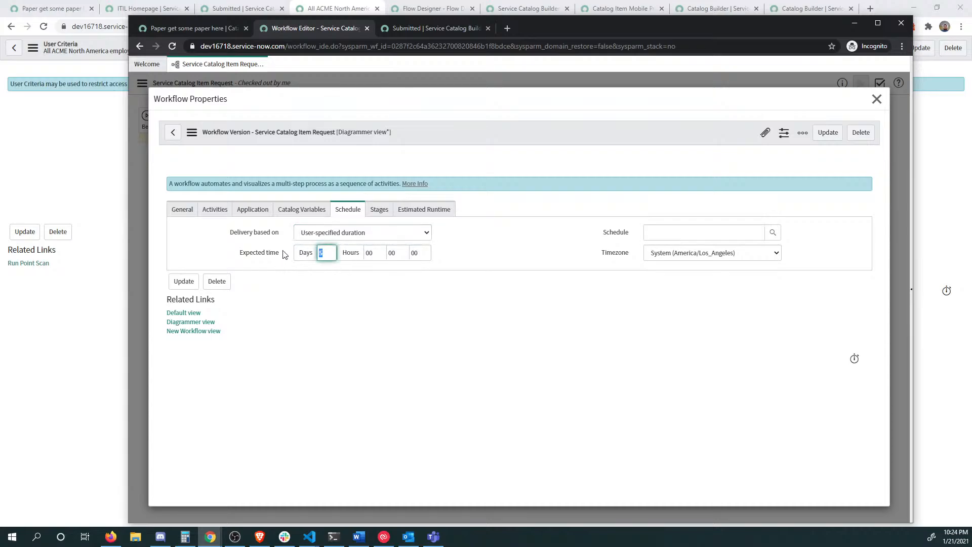
pyautogui.write('15')
pyautogui.click(187, 281)
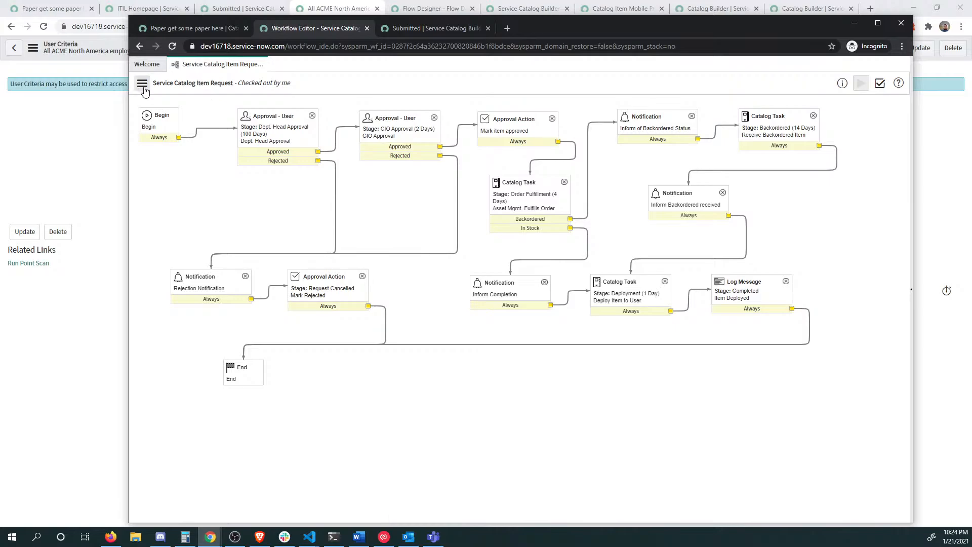
pyautogui.click(142, 83)
pyautogui.click(178, 141)
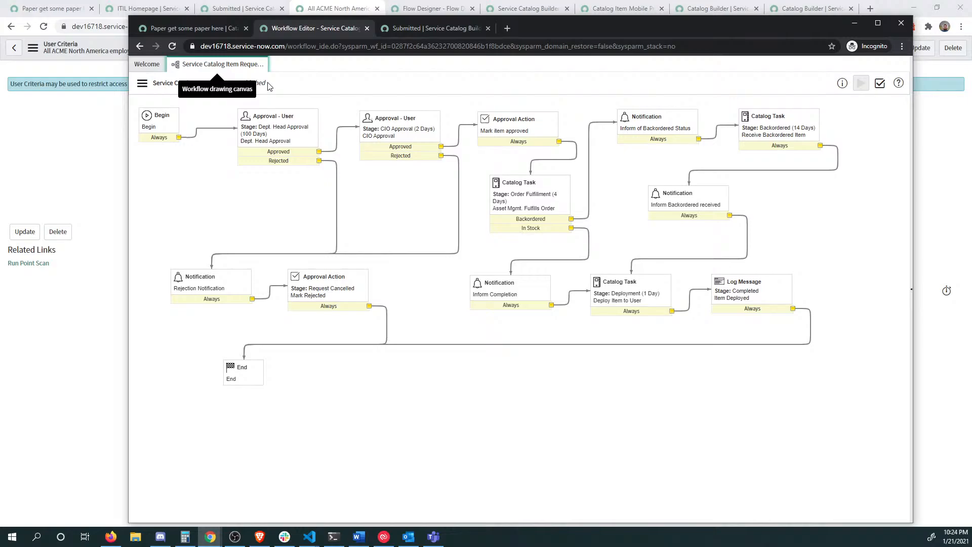
# Step: Open the 'Paper get some paper here' item in Catalog Builder, then return to the main browser window
pyautogui.click(181, 29)
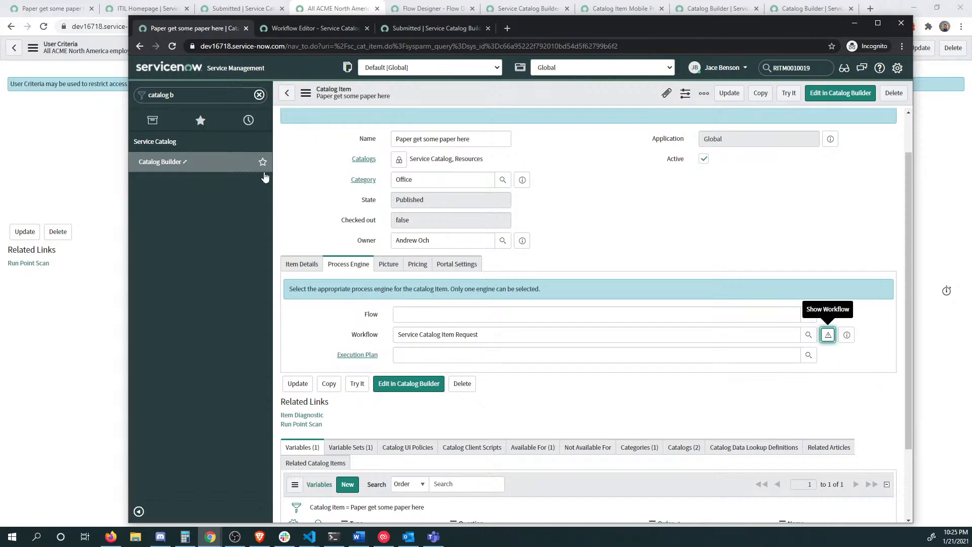
pyautogui.click(819, 97)
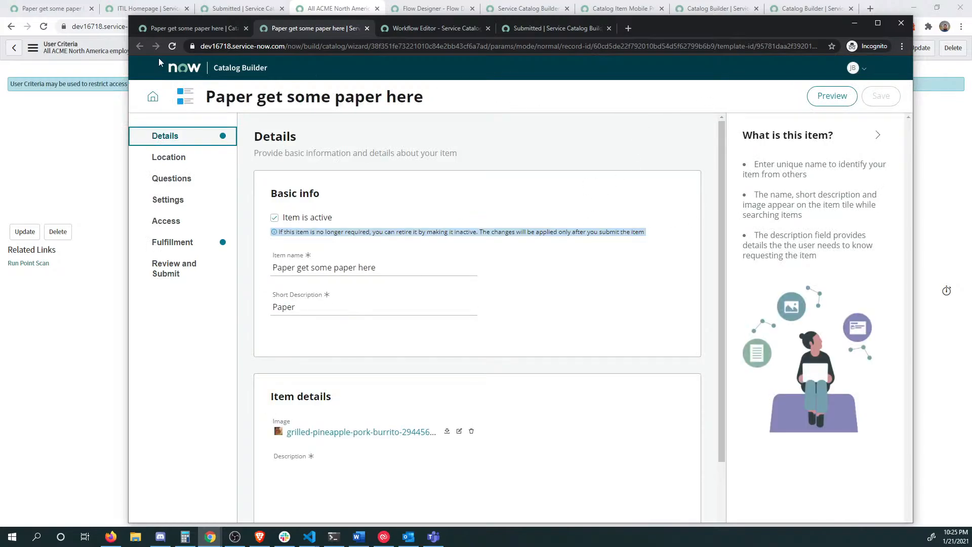
pyautogui.click(217, 28)
# Step: Reload the Paper item's Service Portal page and confirm its Delivery Time reads 15 Days
pyautogui.click(75, 128)
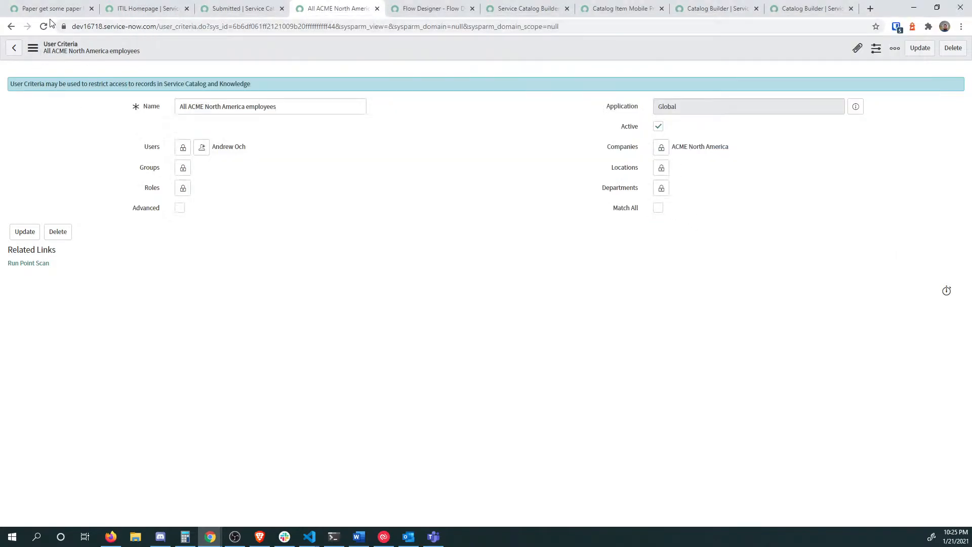
pyautogui.click(52, 7)
pyautogui.press('F5')
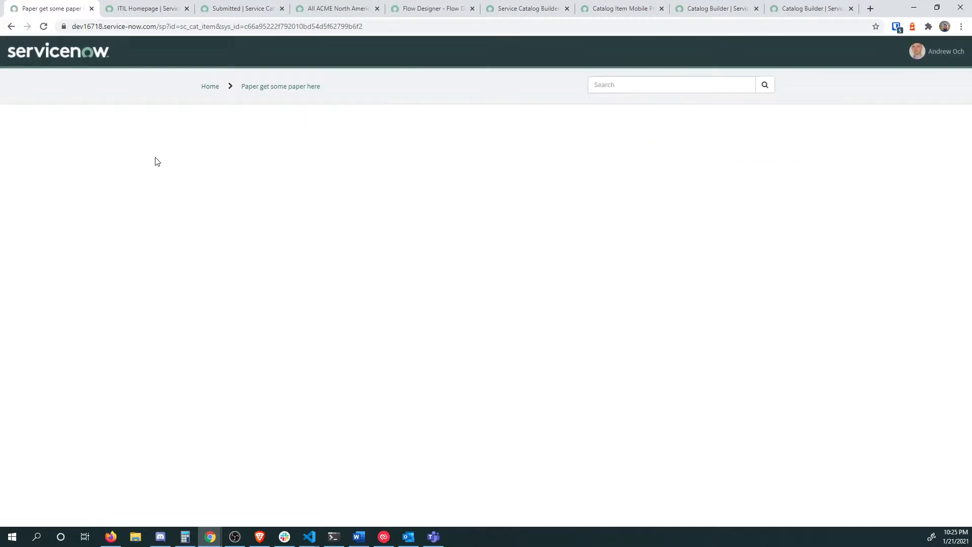
pyautogui.moveTo(711, 150)
pyautogui.mouseDown()
pyautogui.moveTo(676, 152)
pyautogui.moveTo(718, 153)
pyautogui.moveTo(693, 154)
pyautogui.mouseUp()
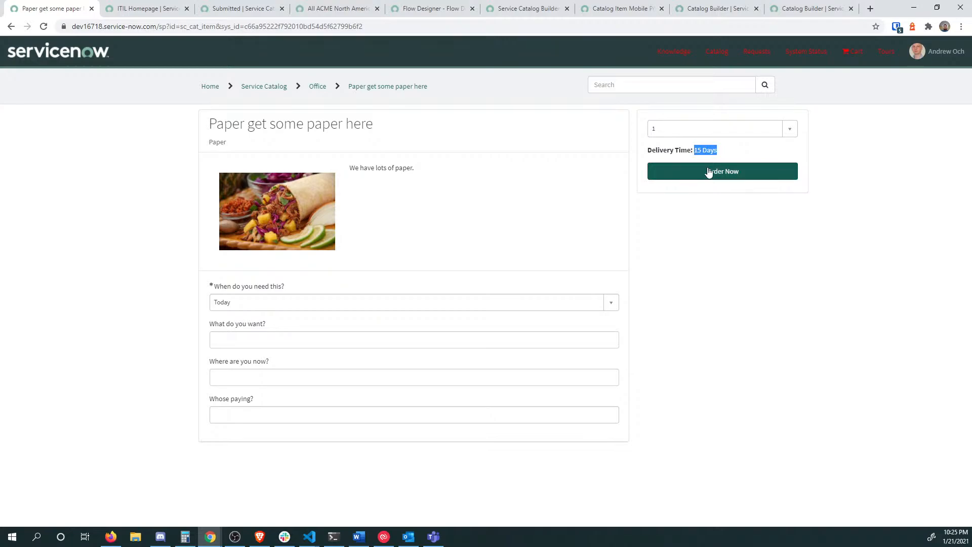